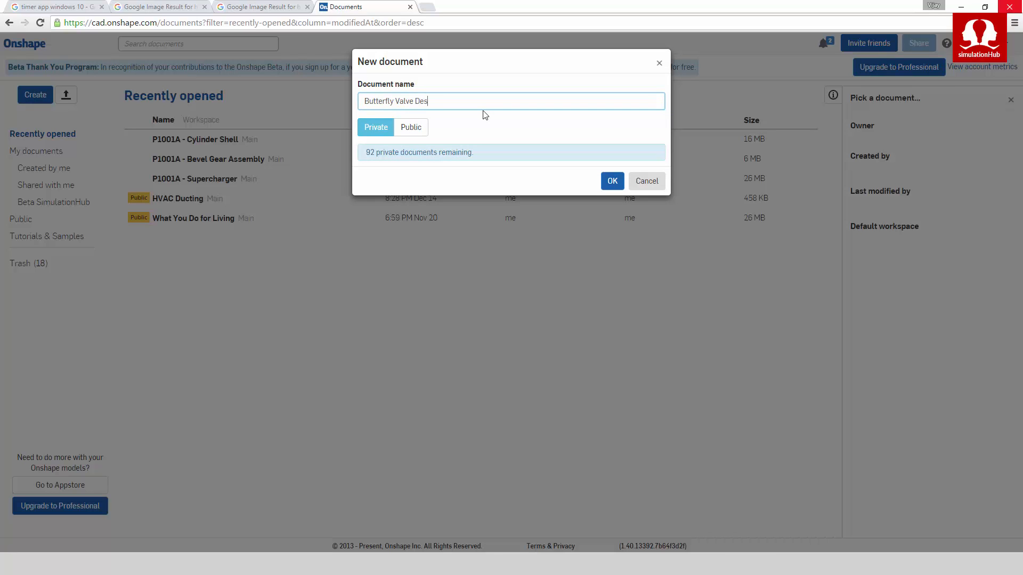
Step: Make the new document "Butterfly Valve Design" public and create it
left_click(414, 128)
left_click(563, 182)
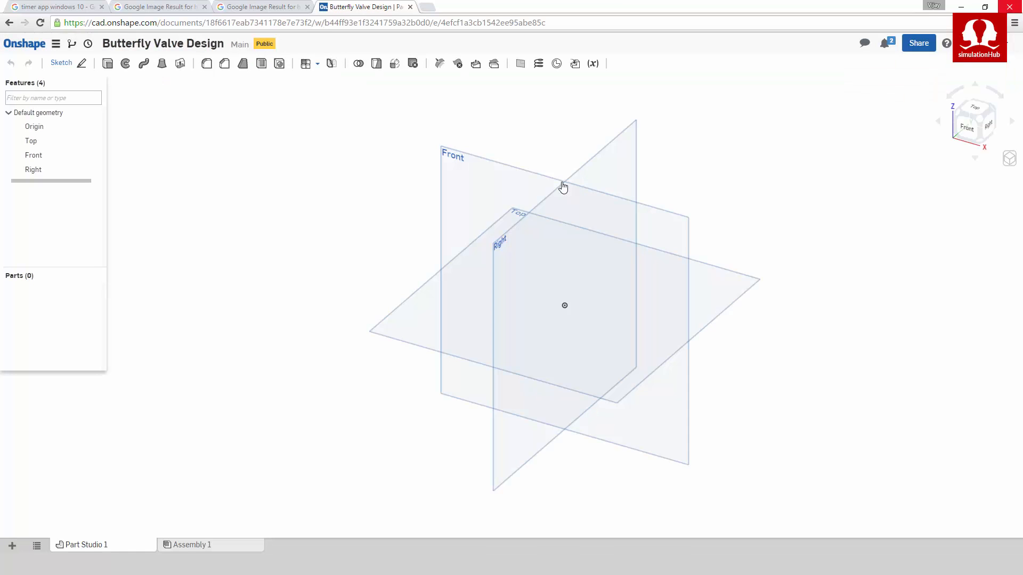
Step: Sketch a circle centred on the origin on the Front plane and set its diameter to 0.22 m
left_click(496, 179)
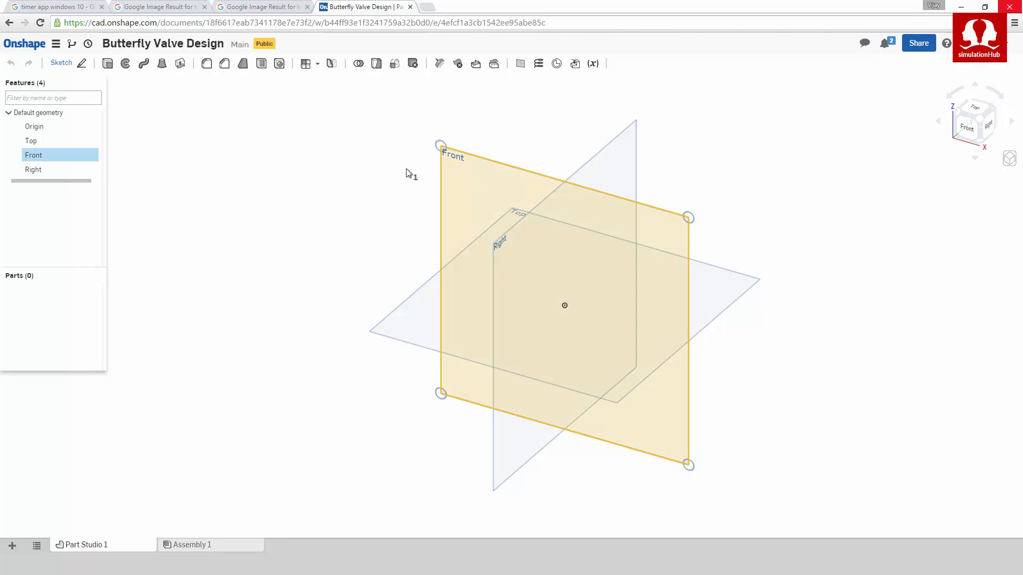
left_click(67, 64)
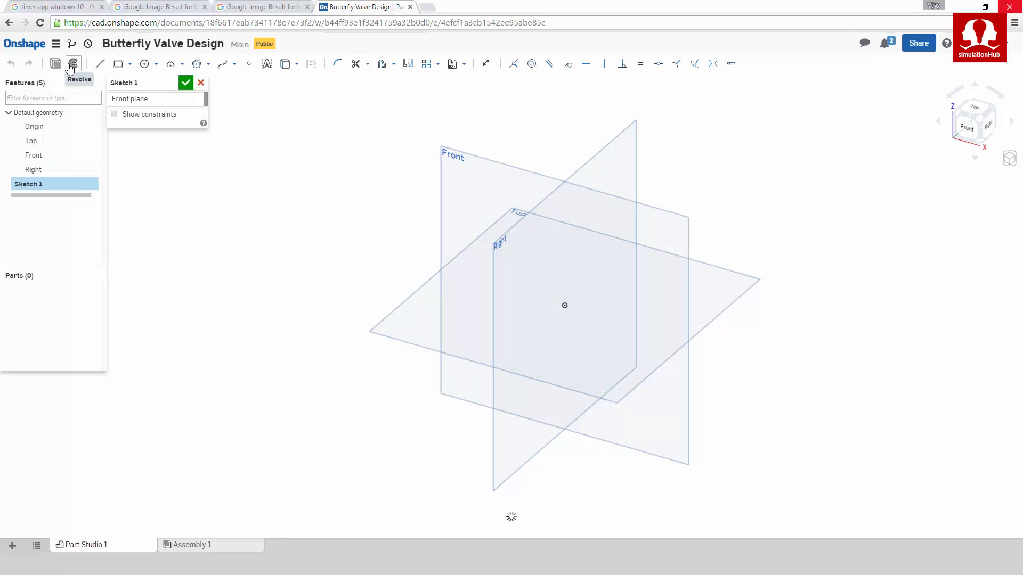
left_click(146, 65)
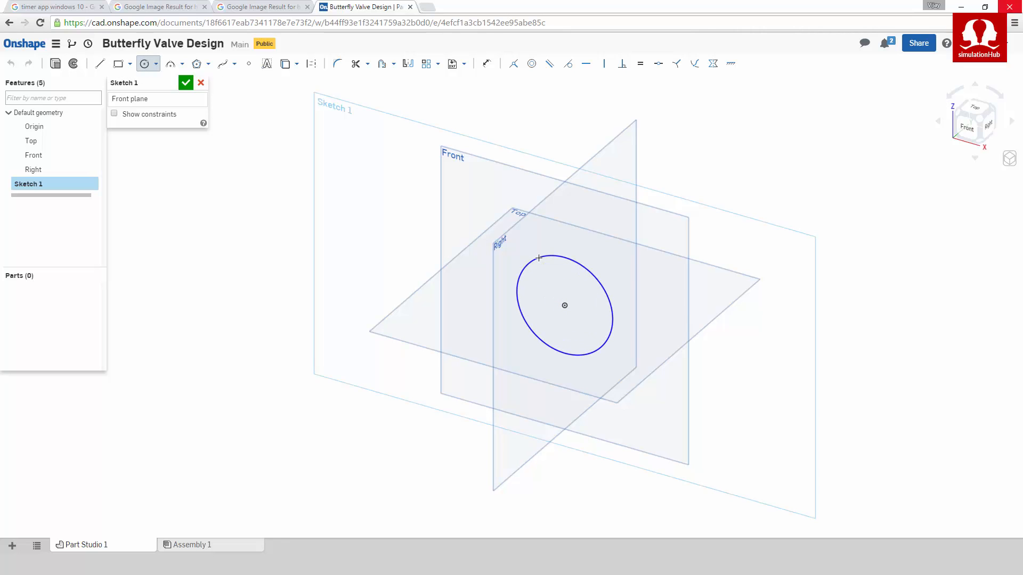
left_click(539, 258)
left_click(486, 64)
left_click(588, 270)
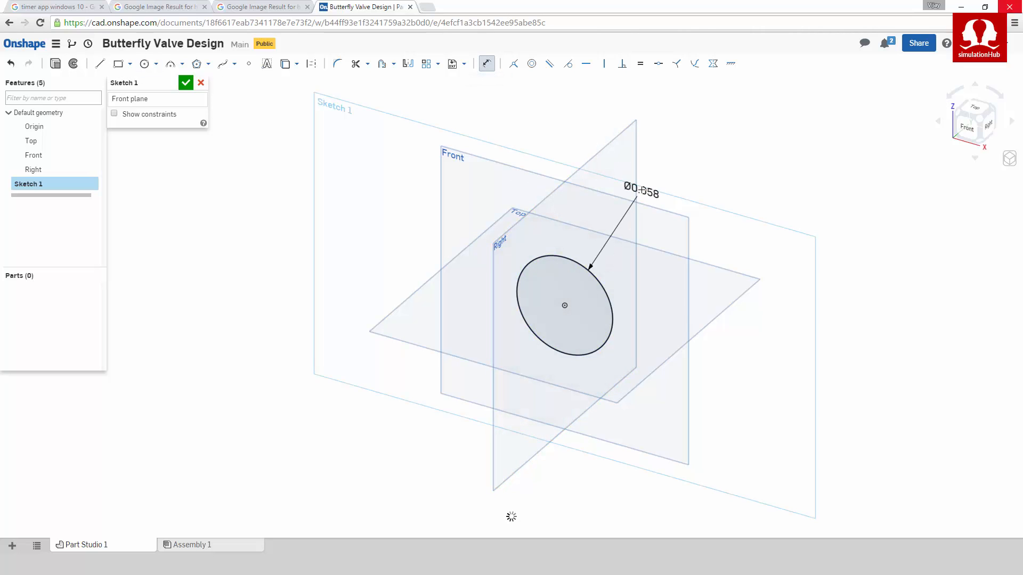
left_click(642, 190)
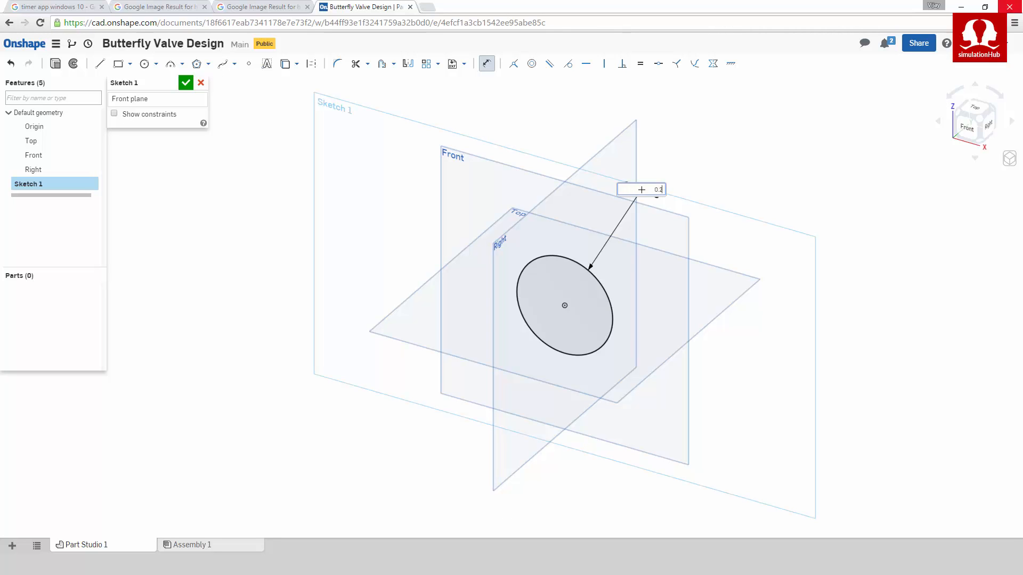
type("0.22")
key("Return")
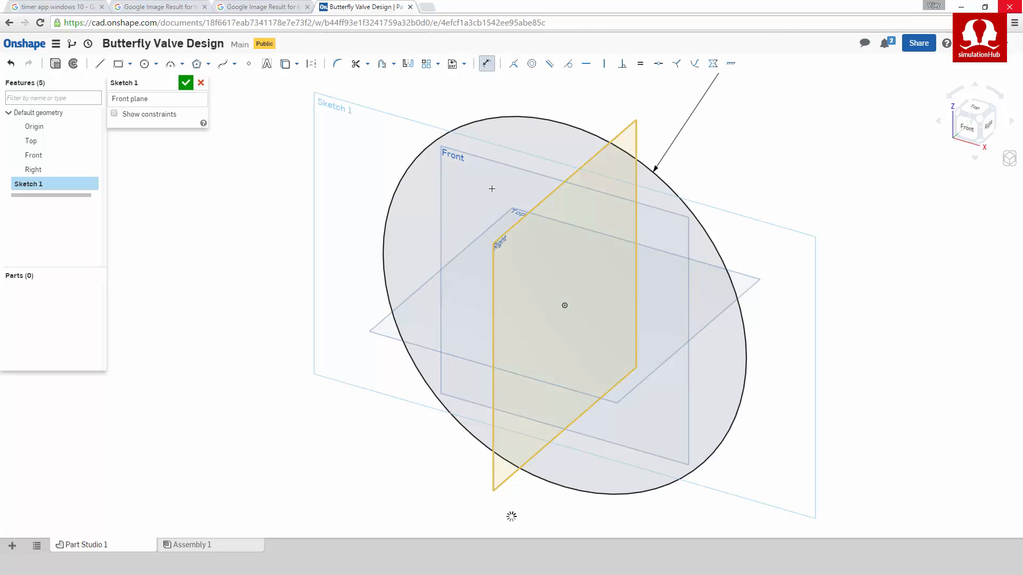
Step: Extrude the circle 1 m as a new solid, flipping the direction so the cylinder runs backward from the Front plane
scroll(491, 195, "down", 3)
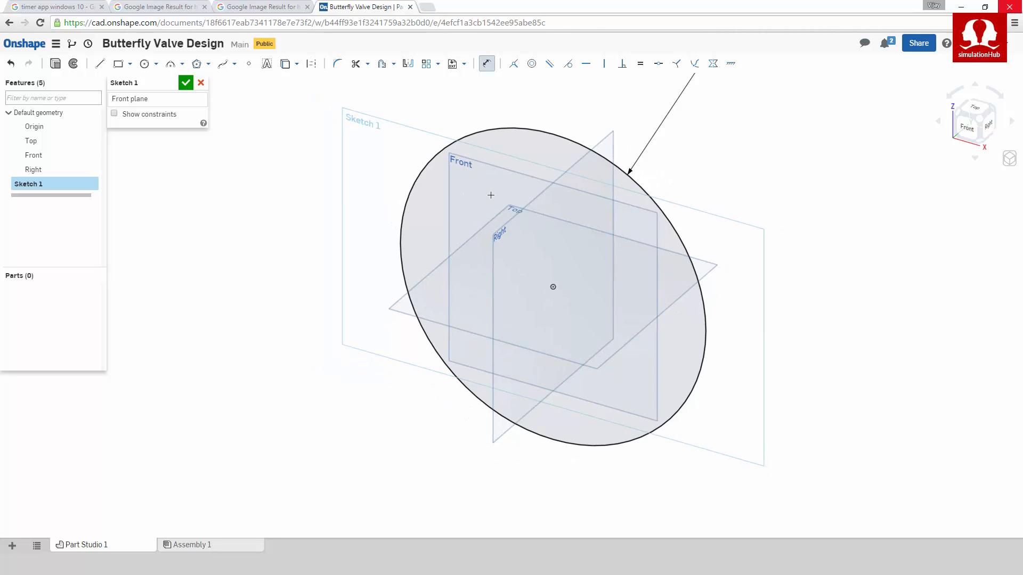
left_click(55, 63)
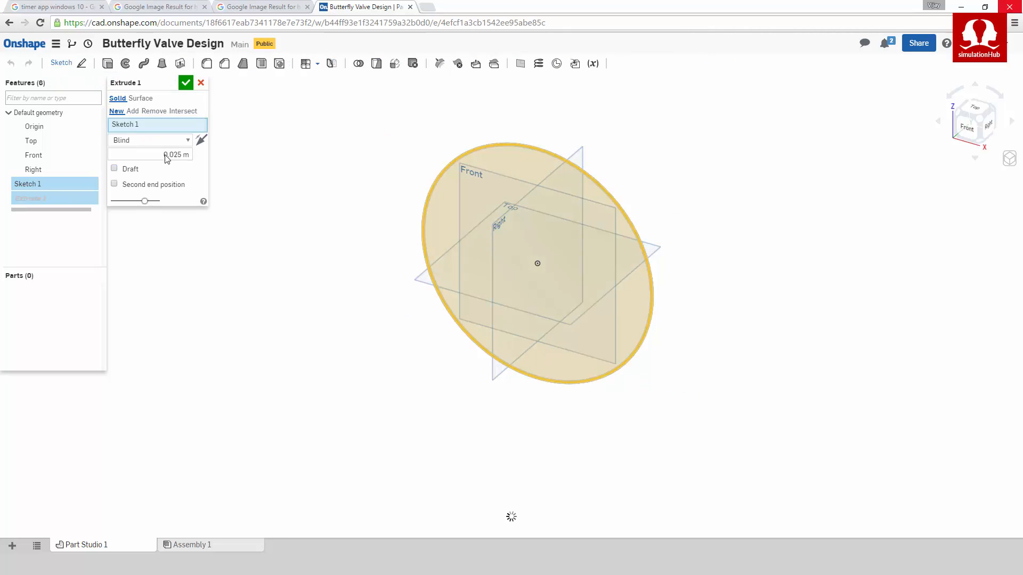
type("1")
key("Return")
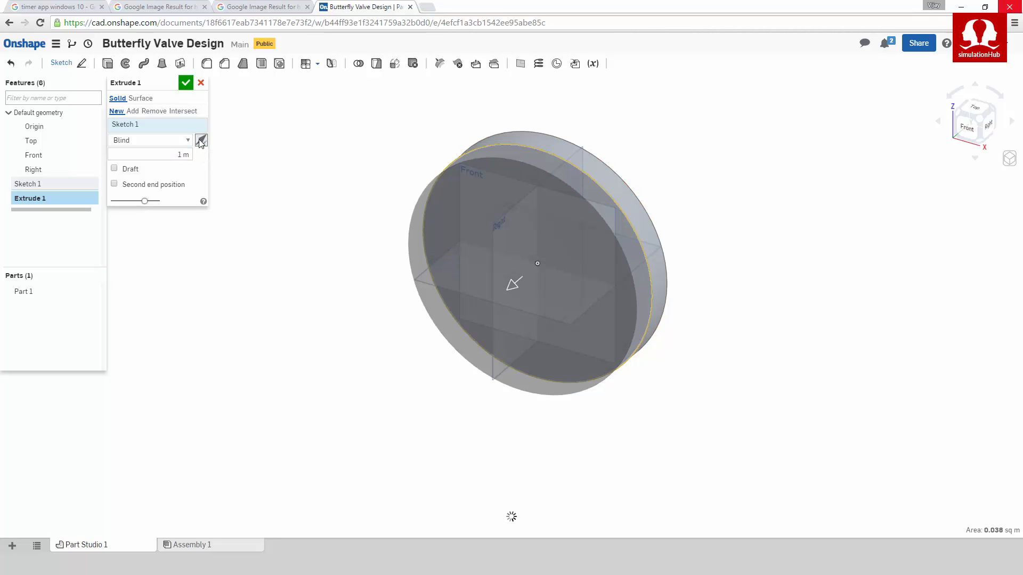
left_click(201, 141)
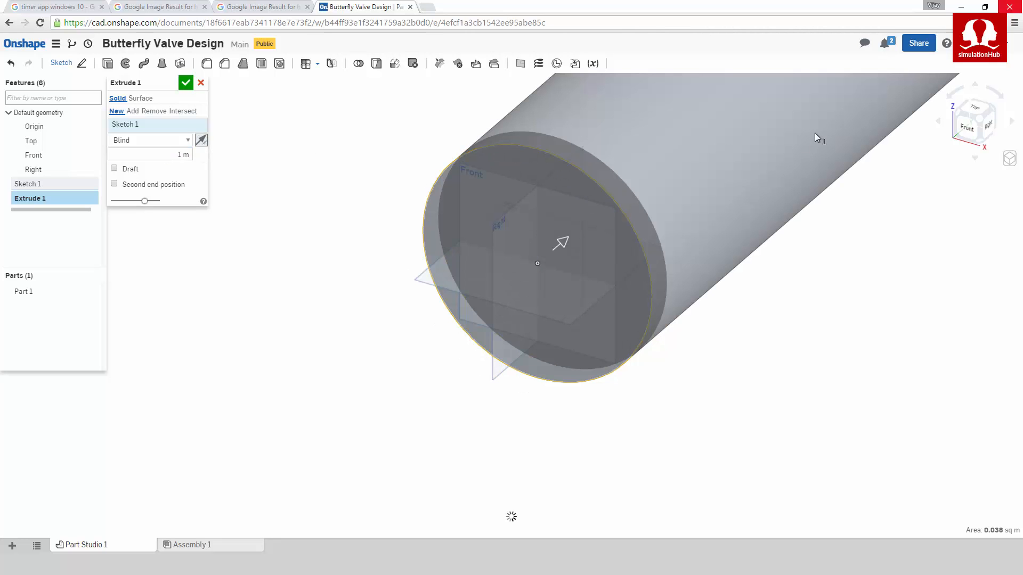
left_click(185, 84)
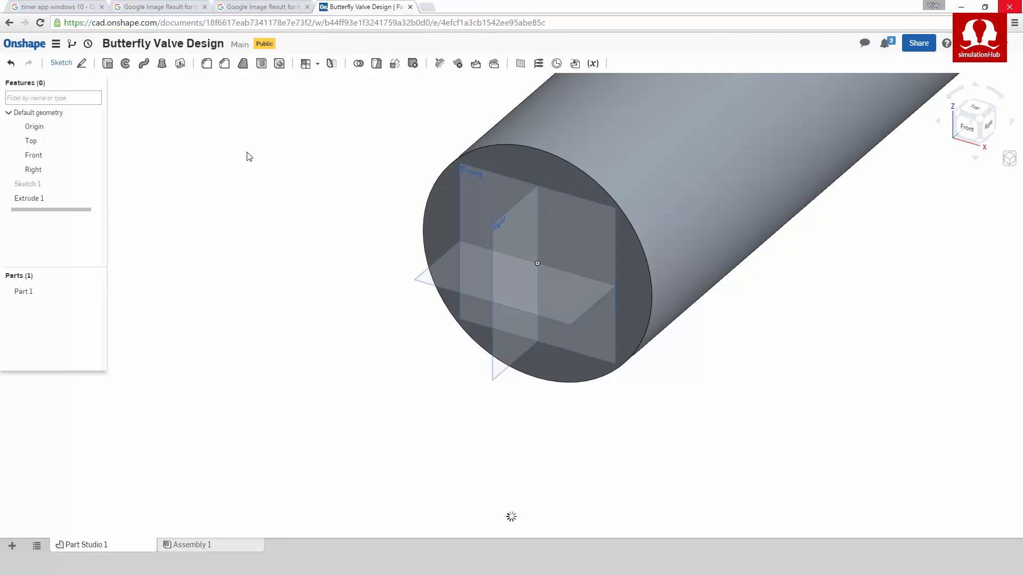
Step: Sketch a circle centred on the origin on the cylinder's front end face and set its diameter to 0.35 m
left_click(81, 63)
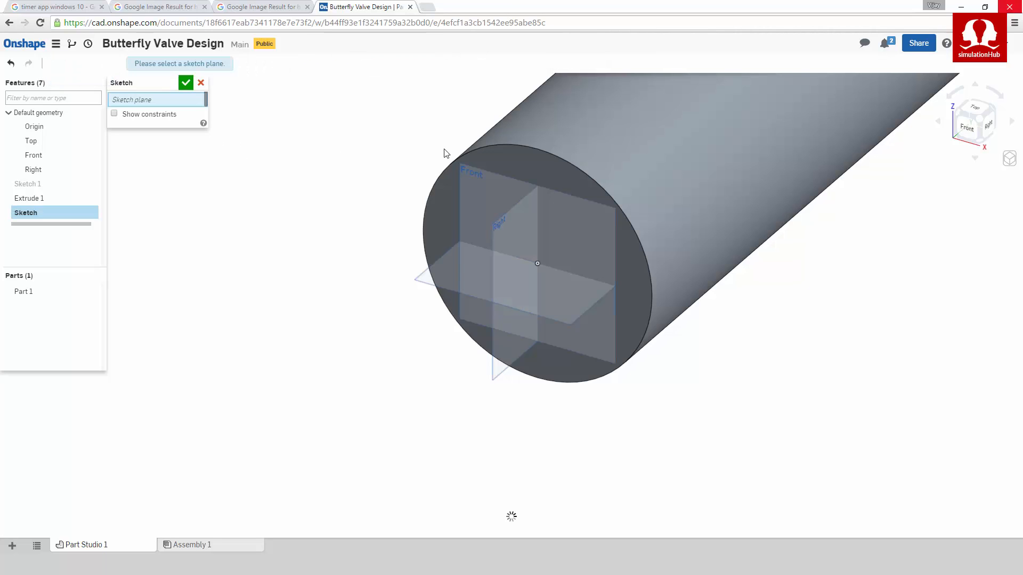
left_click(510, 160)
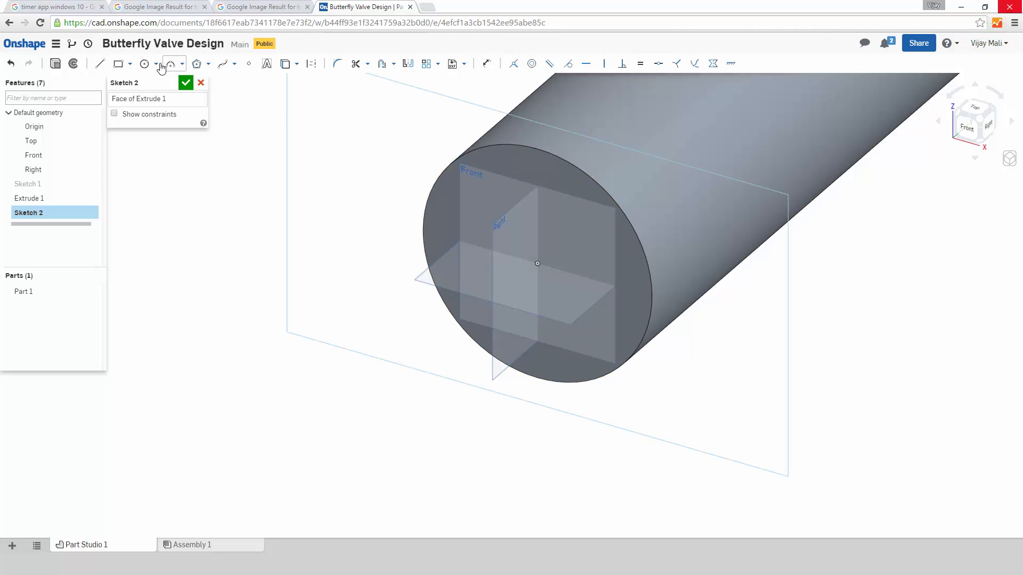
key("n")
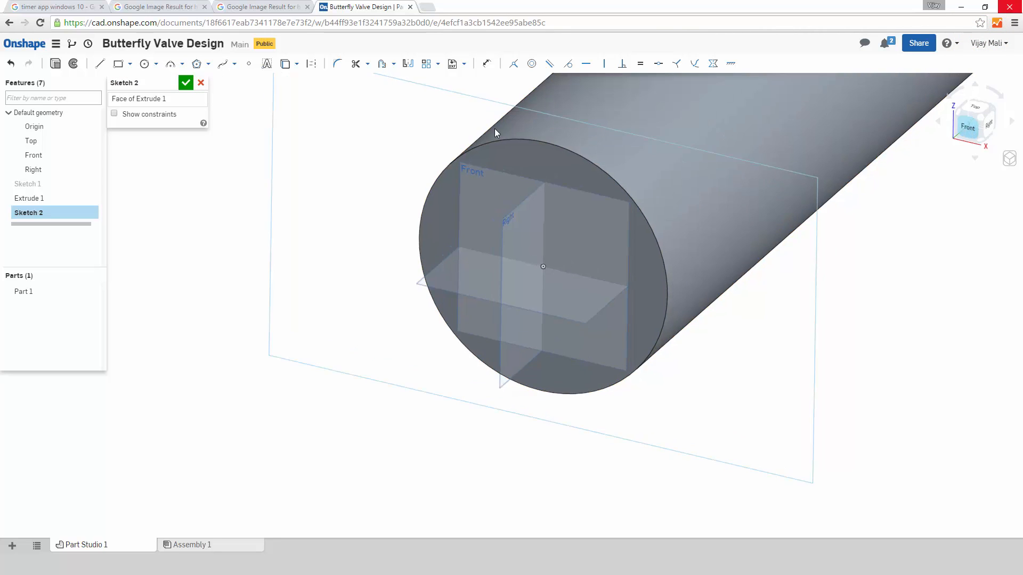
left_click(144, 63)
left_click(614, 306)
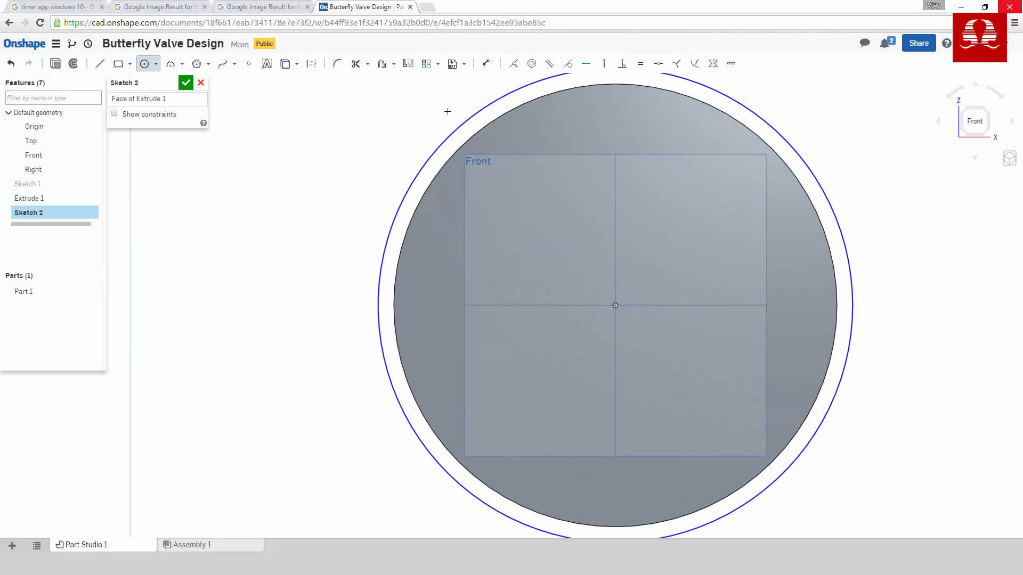
left_click(445, 111)
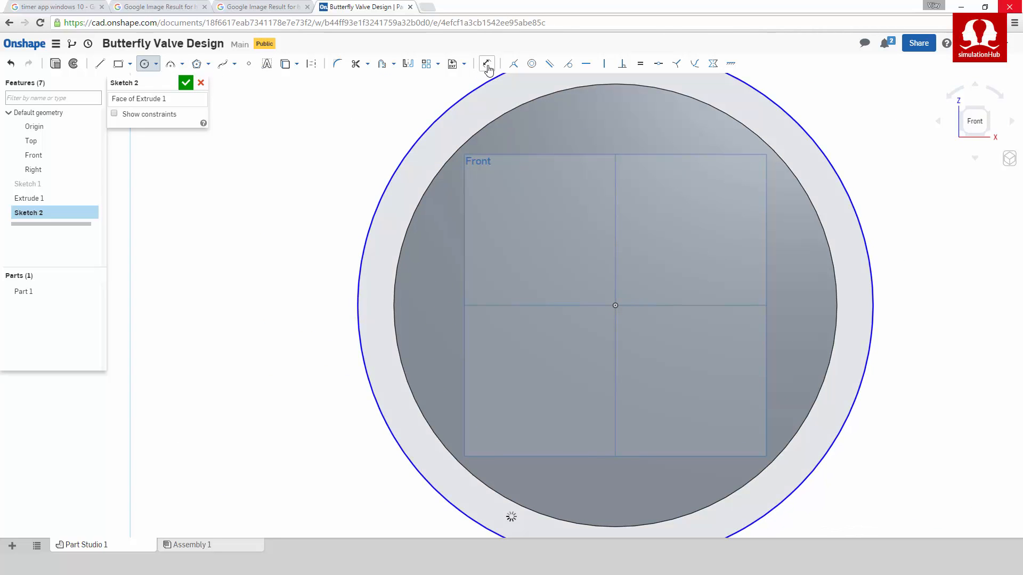
left_click(487, 63)
left_click(821, 143)
left_click(912, 215)
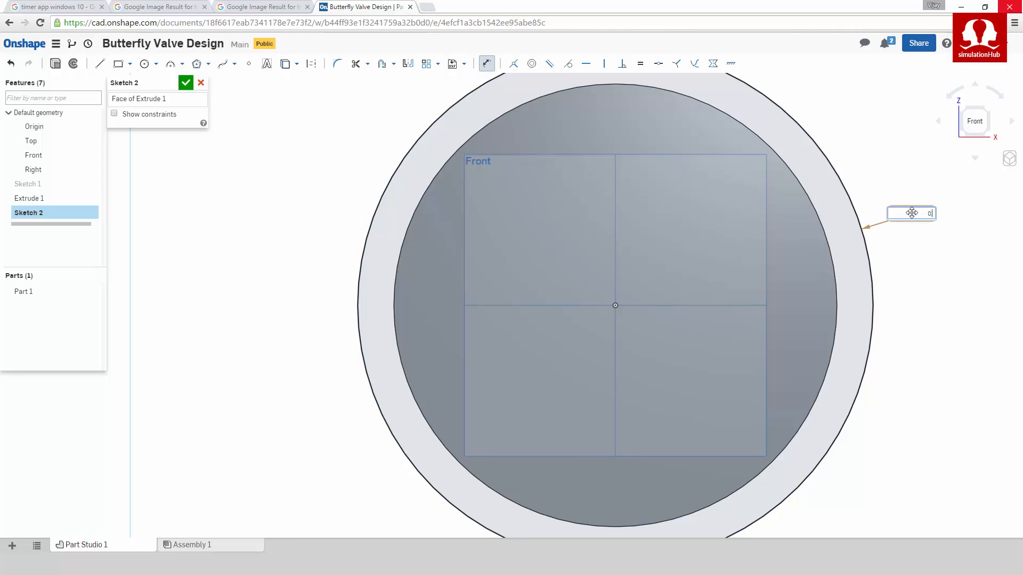
type("0.35")
key("Return")
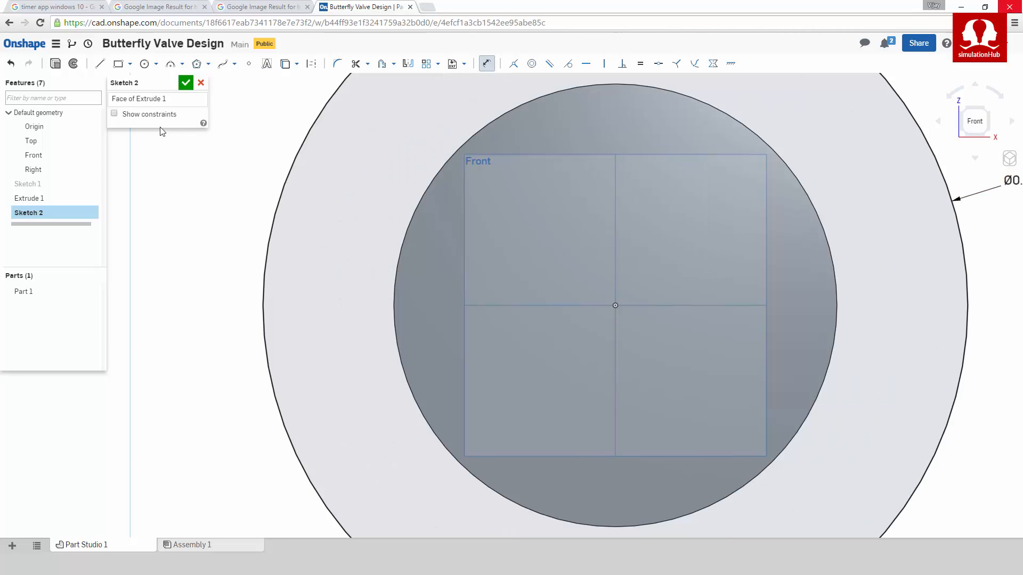
Step: Extrude the 0.35 m circle outward 0.03 m, adding it to the cylinder as the front flange
left_click(55, 63)
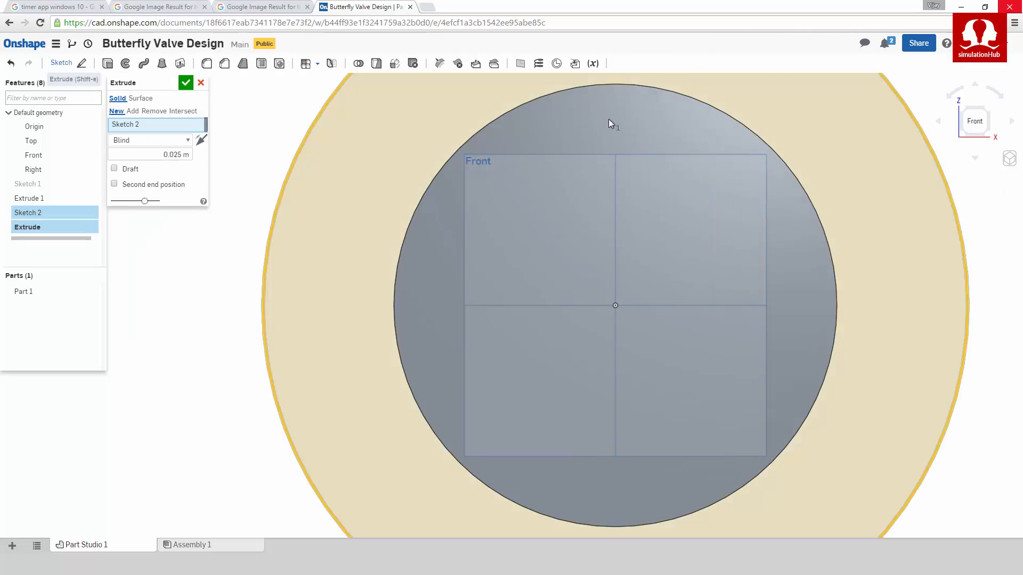
left_click(1008, 155)
left_click(942, 167)
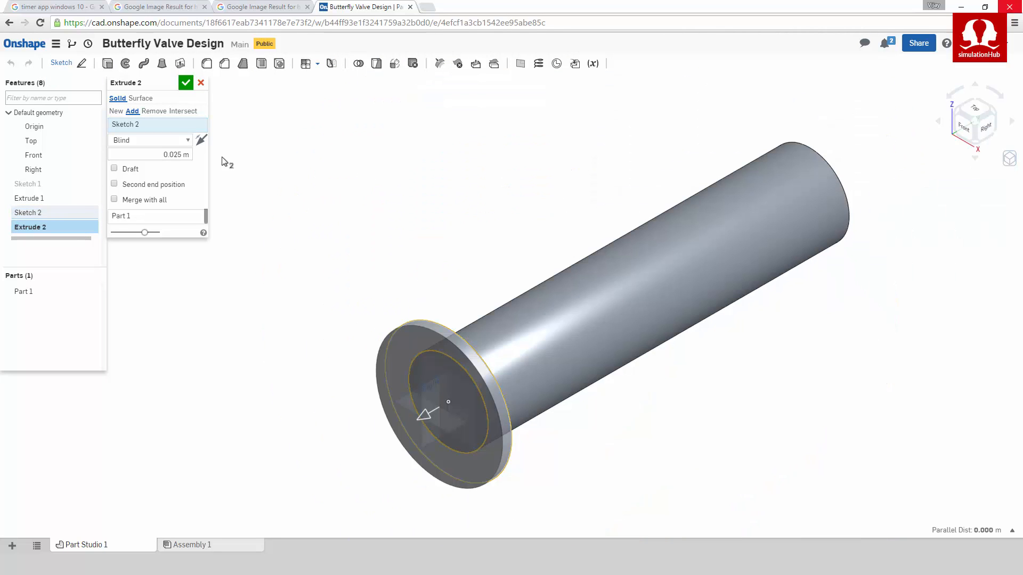
left_click(176, 155)
key("BackSpace")
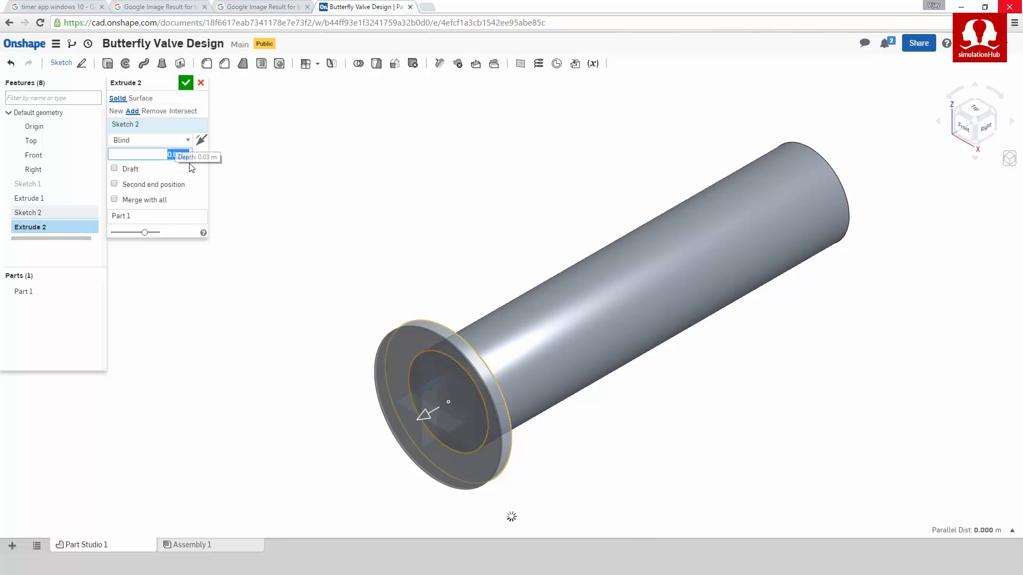
left_click(185, 83)
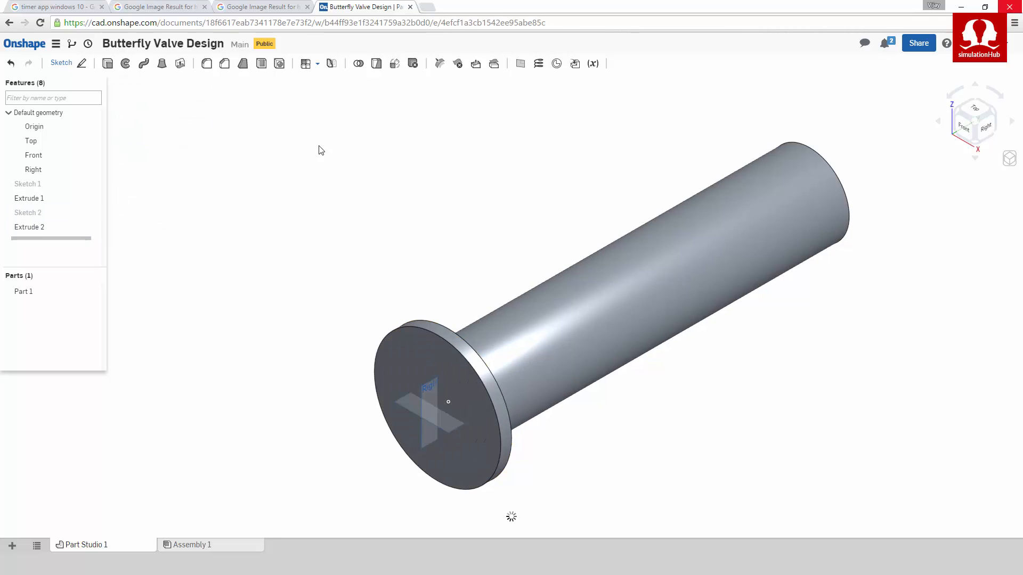
Step: Sketch a concentric circle on the cylinder's back end face and set its diameter to 0.35 m
mouse_move(592, 239)
right_mouse_down()
mouse_move(502, 230)
mouse_move(500, 267)
right_mouse_up()
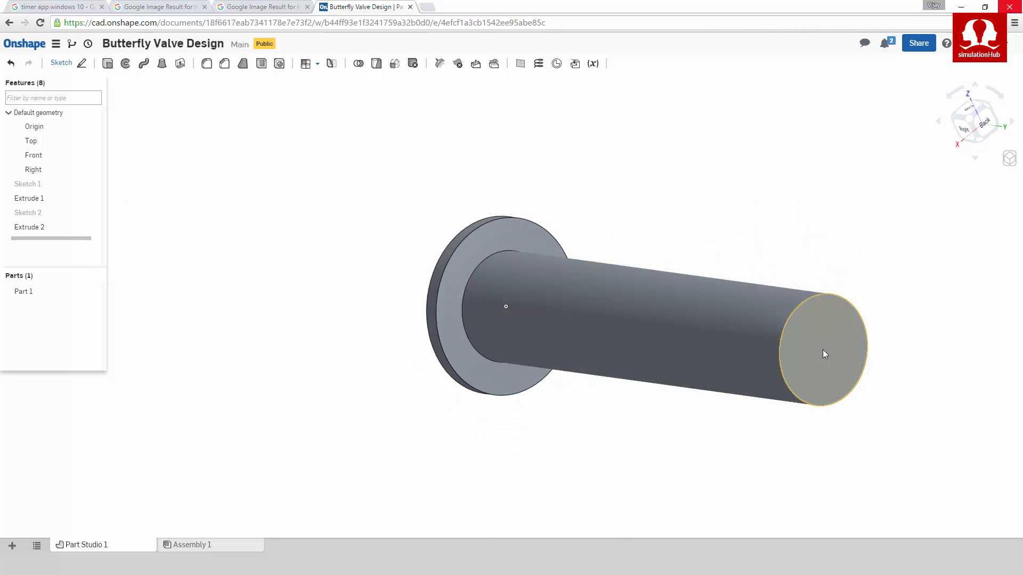
left_click(822, 349)
left_click(62, 66)
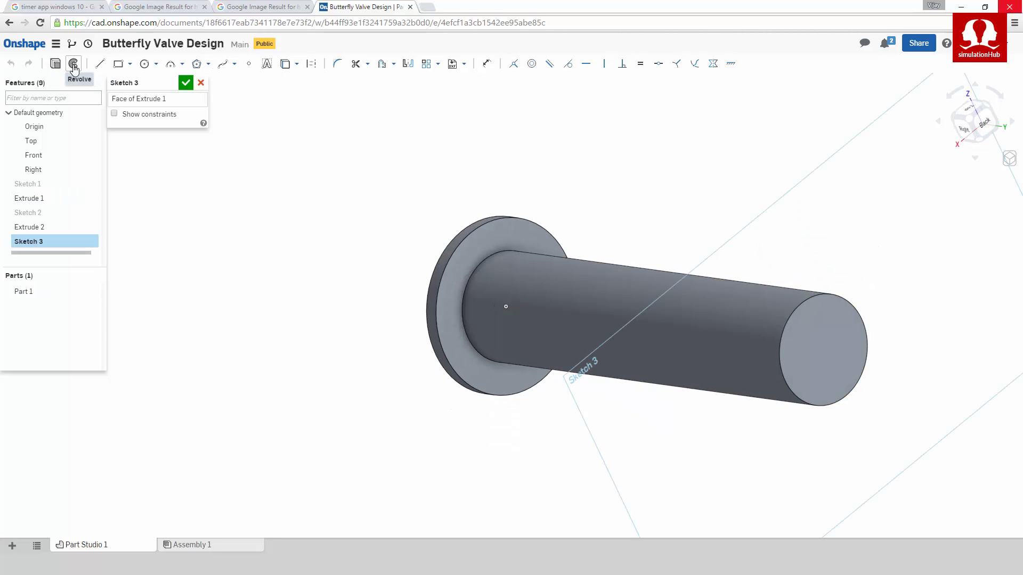
left_click(984, 121)
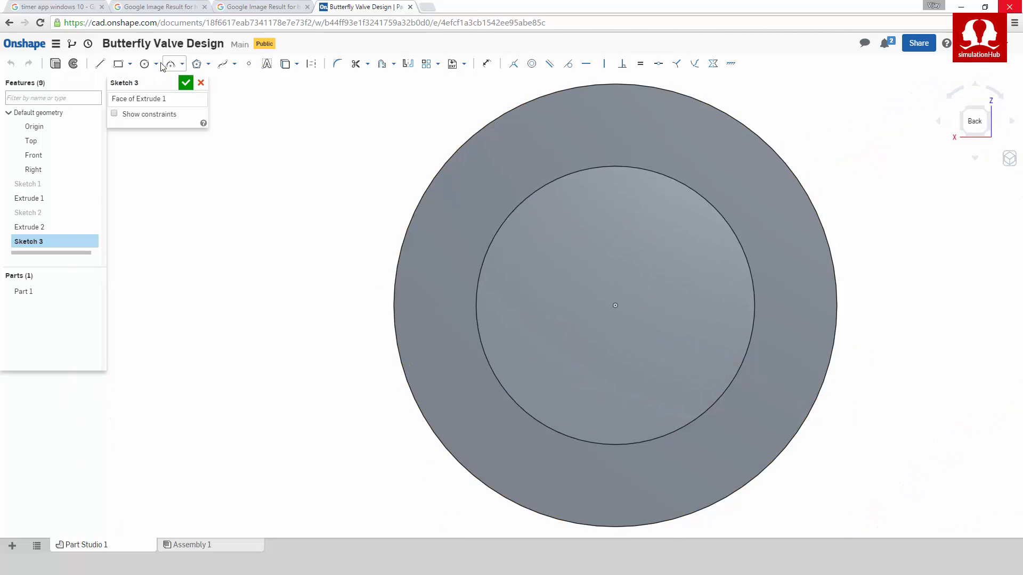
left_click(145, 64)
left_click(615, 305)
left_click(530, 158)
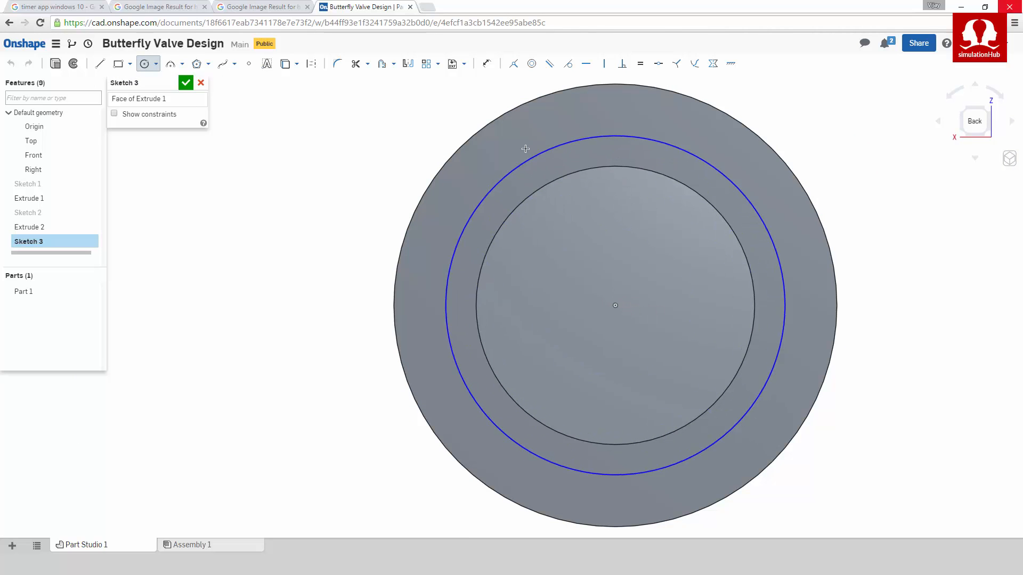
left_click(486, 63)
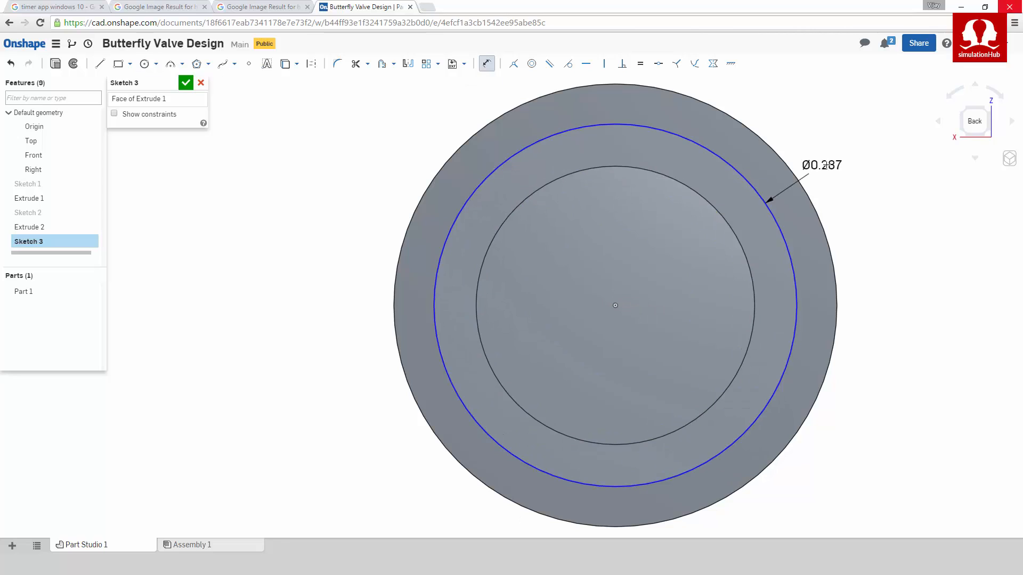
left_click(847, 186)
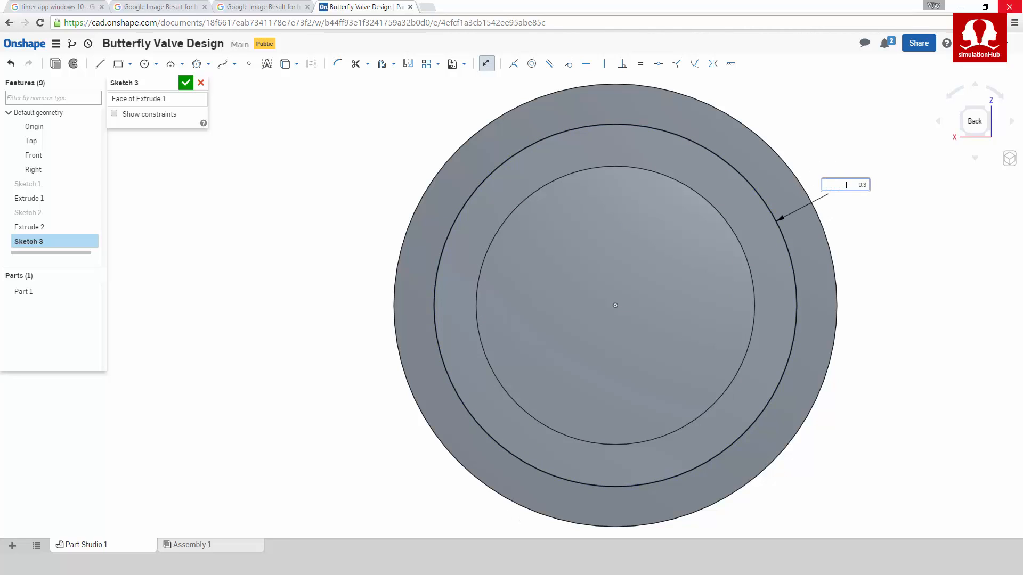
type("0.35")
key("Return")
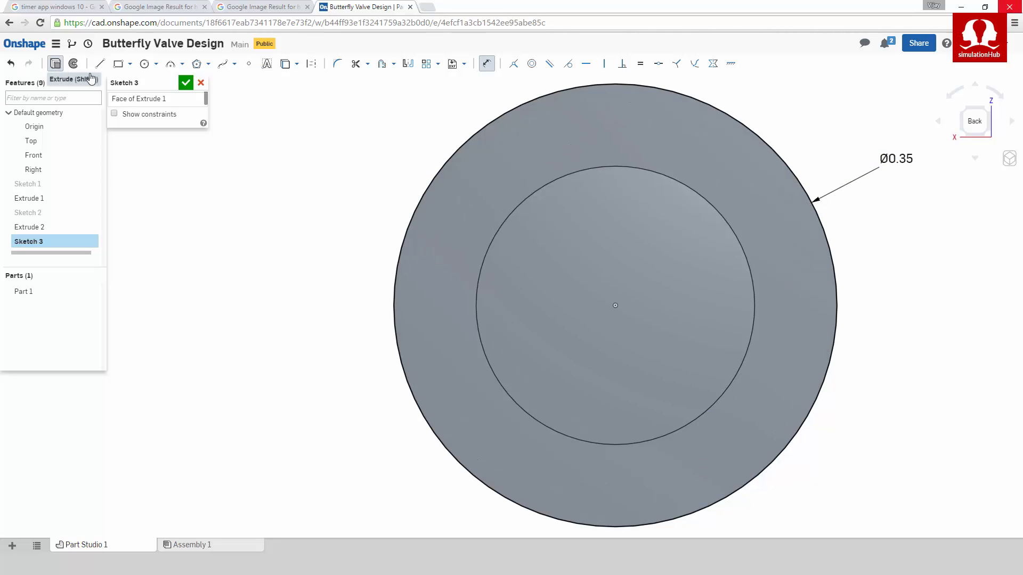
Step: Extrude the back-face circle outward 0.03 m, adding it to the cylinder as the rear flange
left_click(59, 66)
left_click(1011, 159)
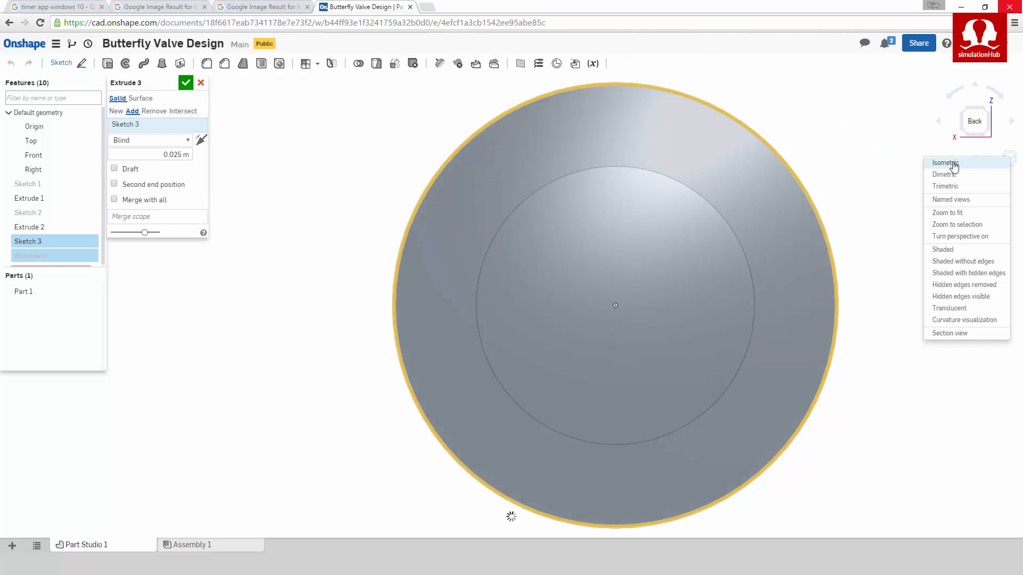
left_click(948, 163)
left_click(155, 155)
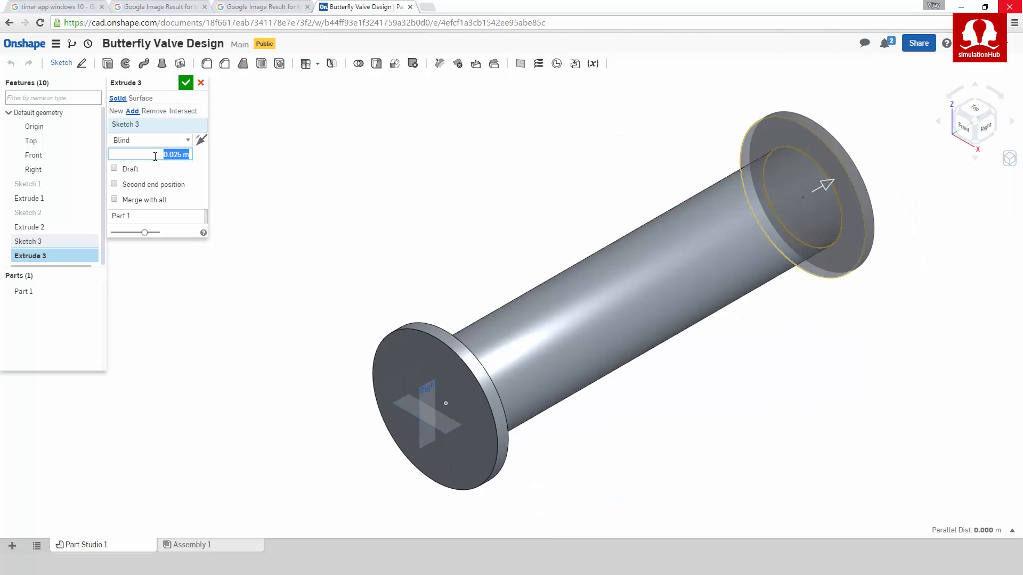
key("BackSpace")
type("0.03")
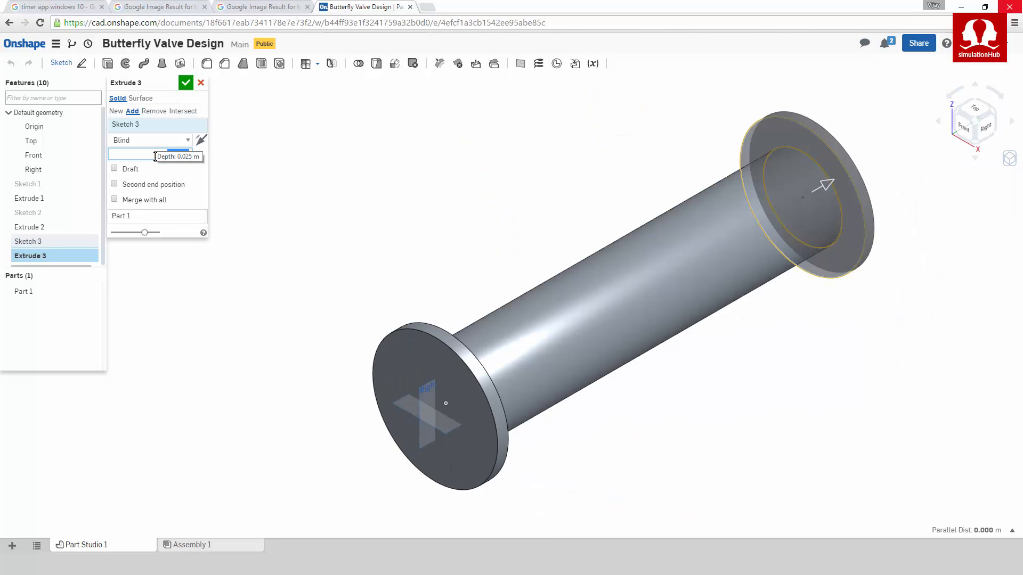
left_click(186, 83)
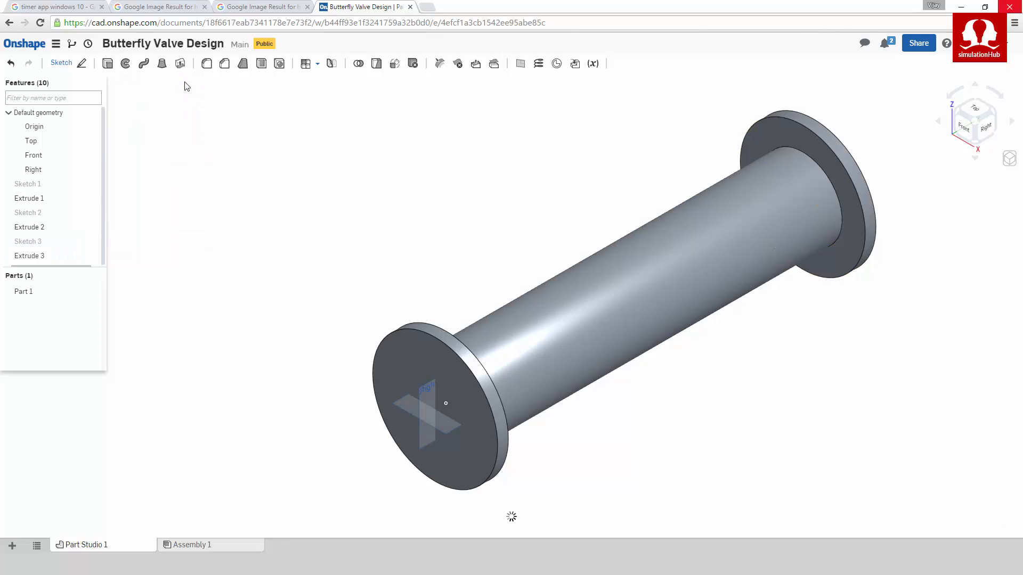
Step: Sketch a circle centred on the origin on the front flange's outer face and set its diameter to 0.2 m
left_click(406, 356)
left_click(62, 65)
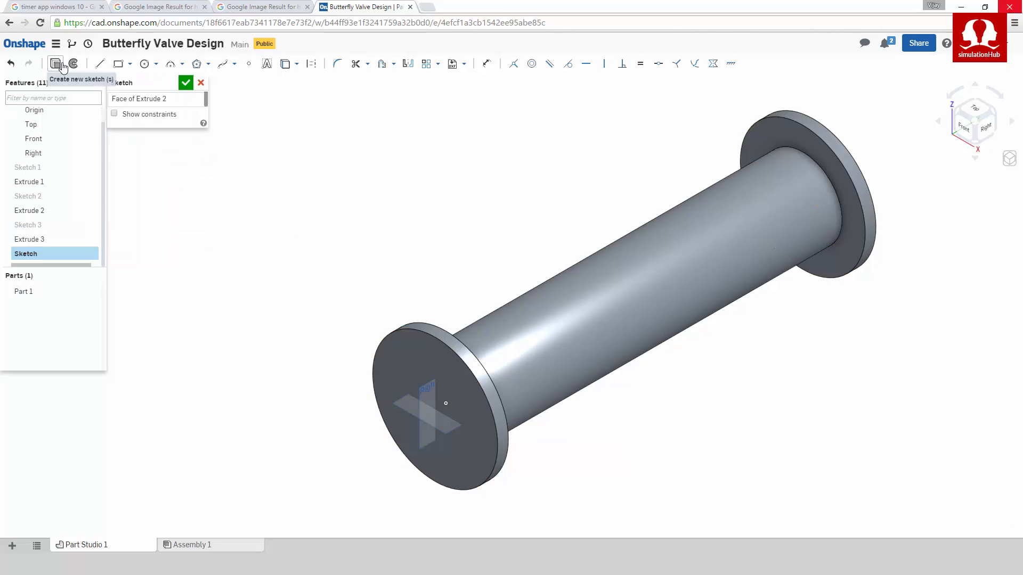
left_click(965, 129)
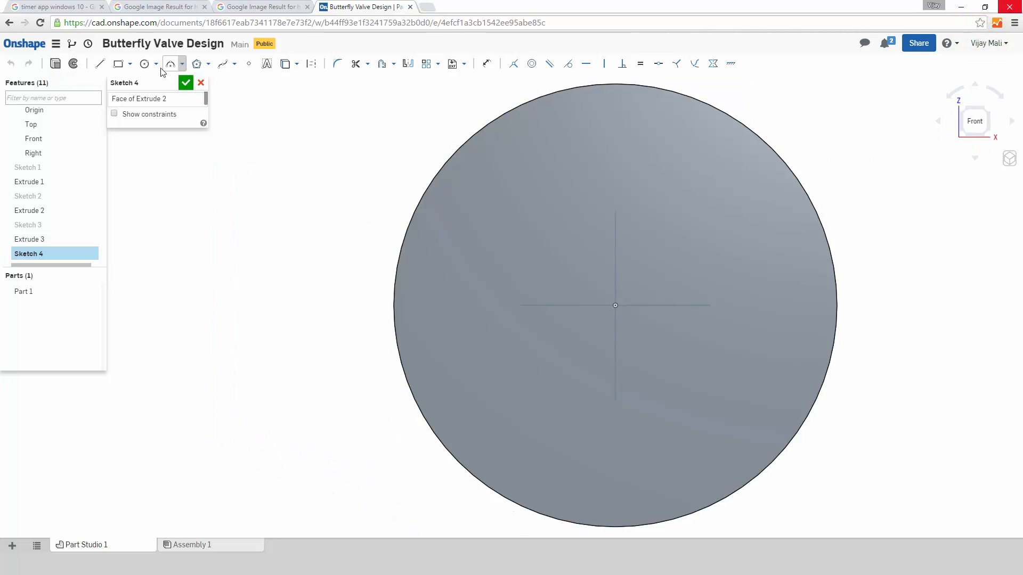
left_click(615, 304)
left_click(556, 199)
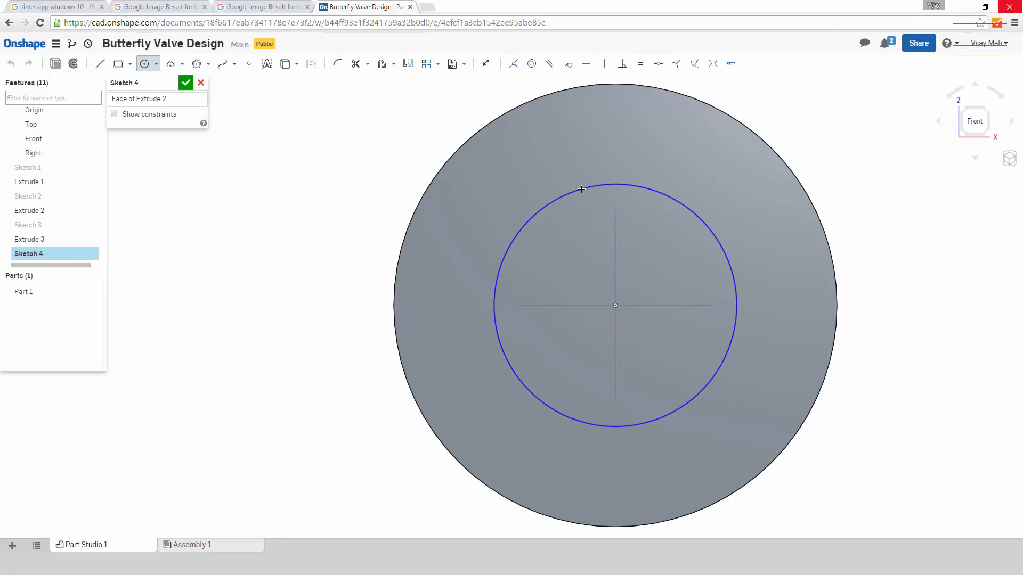
left_click(484, 64)
left_click(720, 244)
left_click(783, 212)
type("0.")
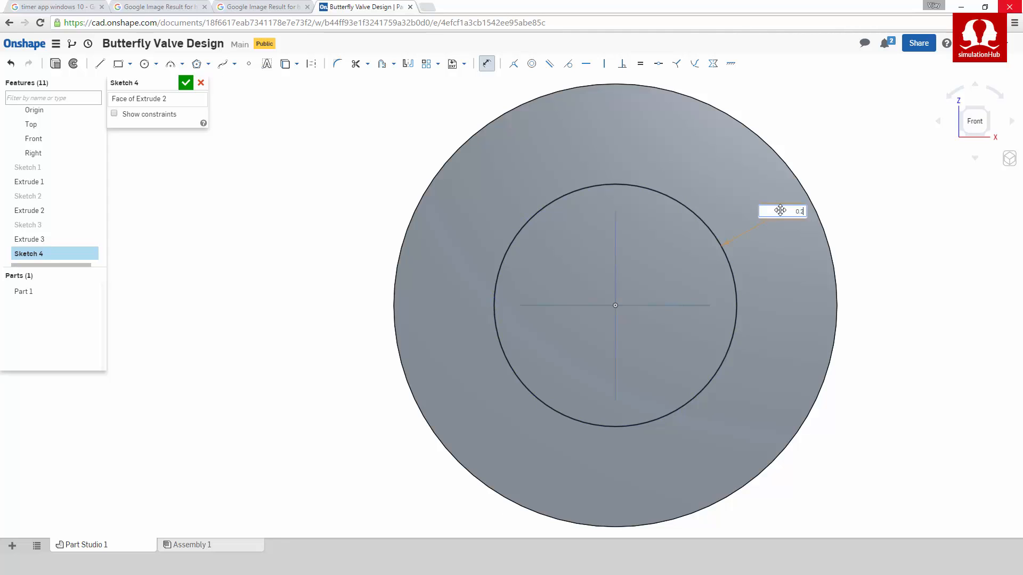
key("Return")
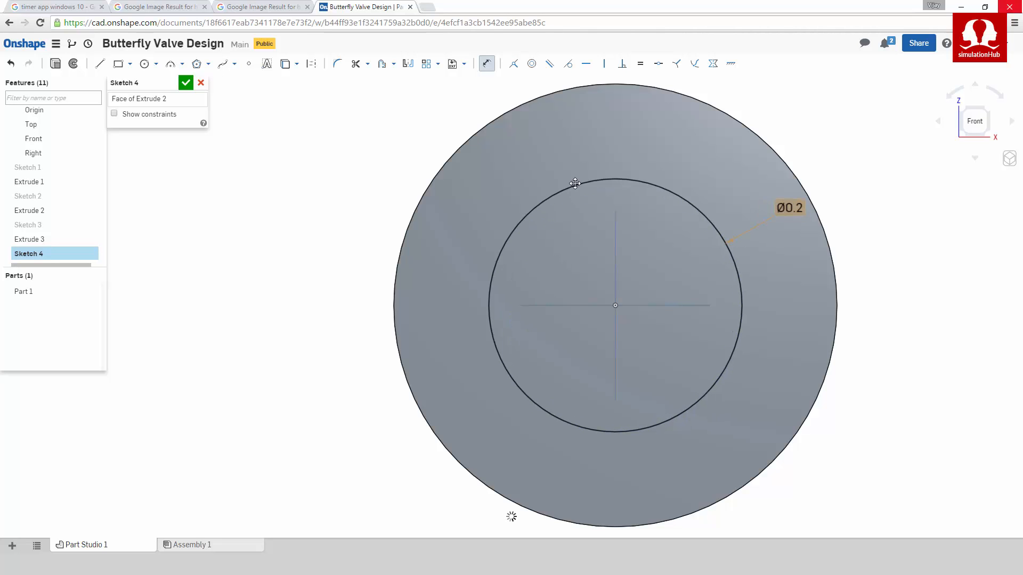
Step: Extrude the 0.2 m circle as a Remove cut up to the rear flange's outer face, hollowing out the pipe
left_click(73, 65)
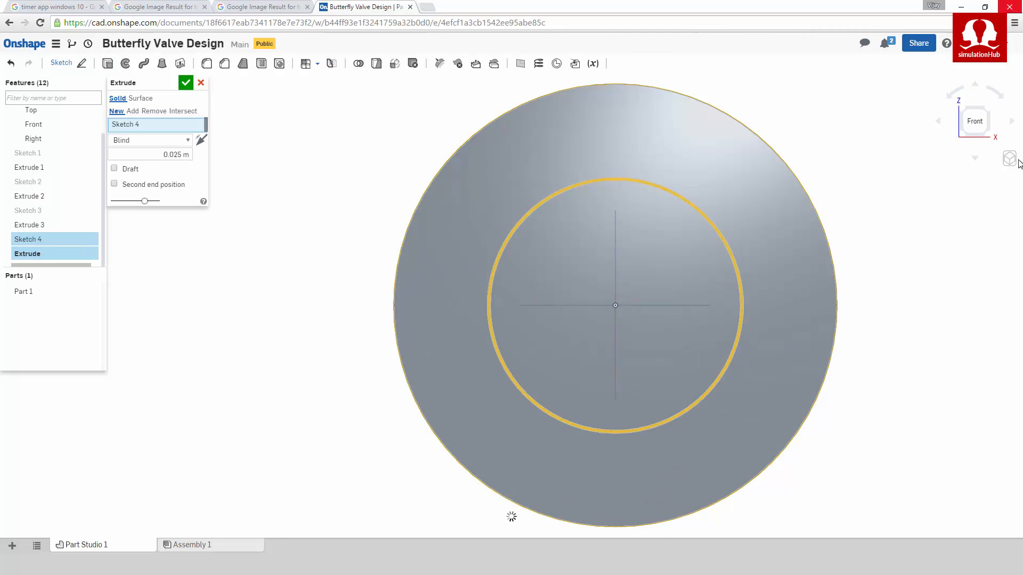
left_click(1009, 158)
left_click(950, 169)
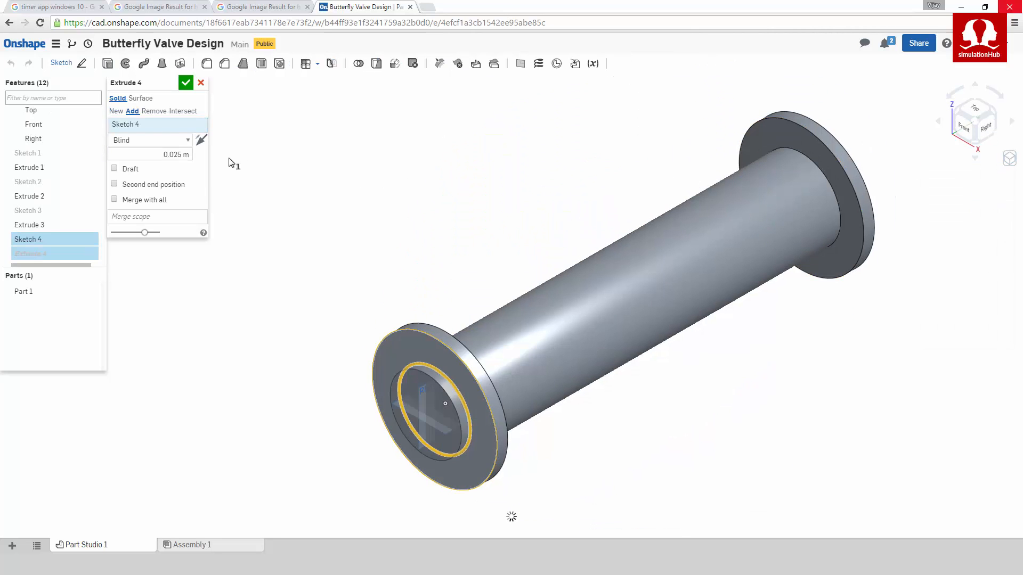
left_click(180, 141)
left_click(154, 182)
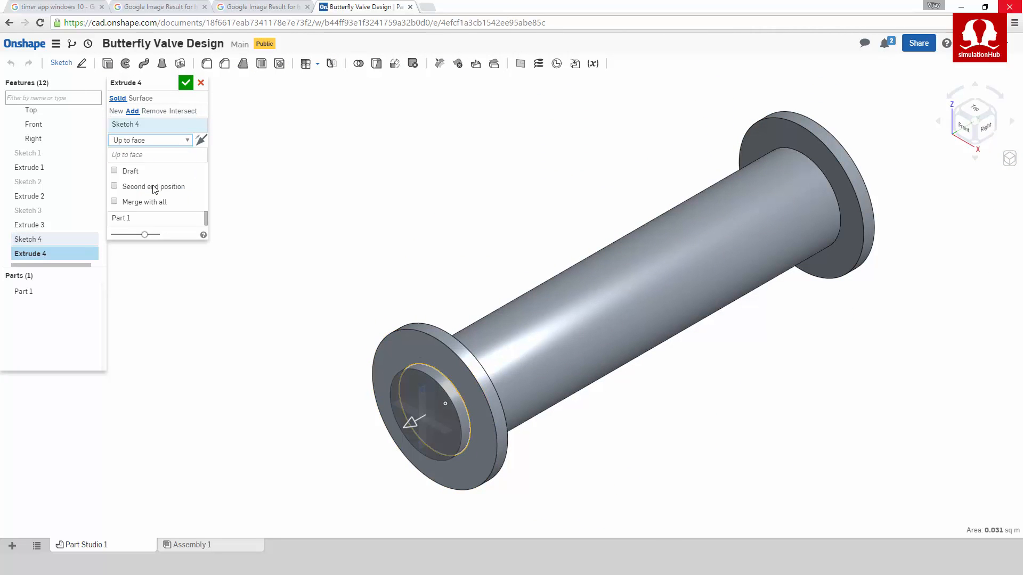
right_click_drag(825, 322, 731, 333)
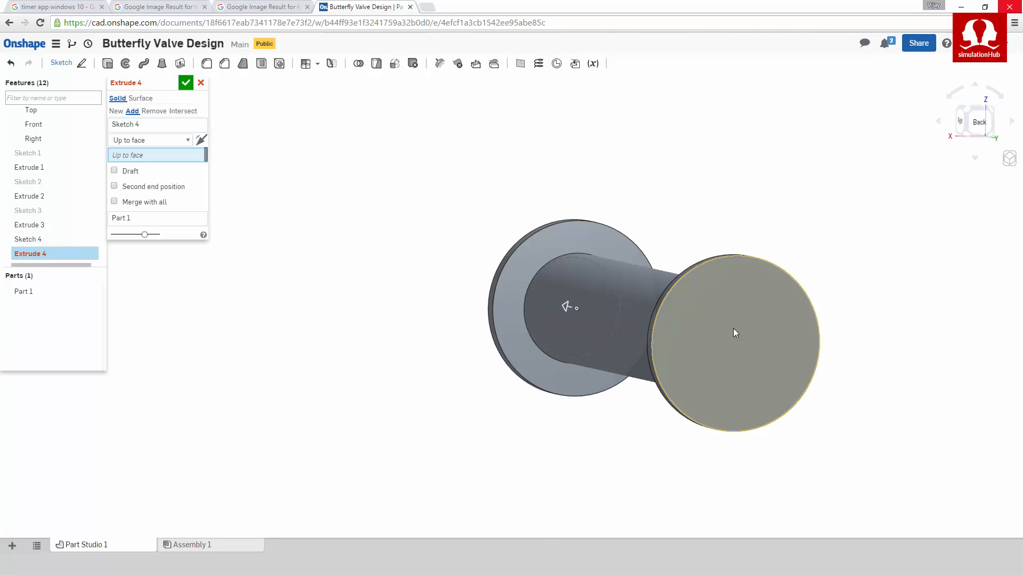
left_click(734, 332)
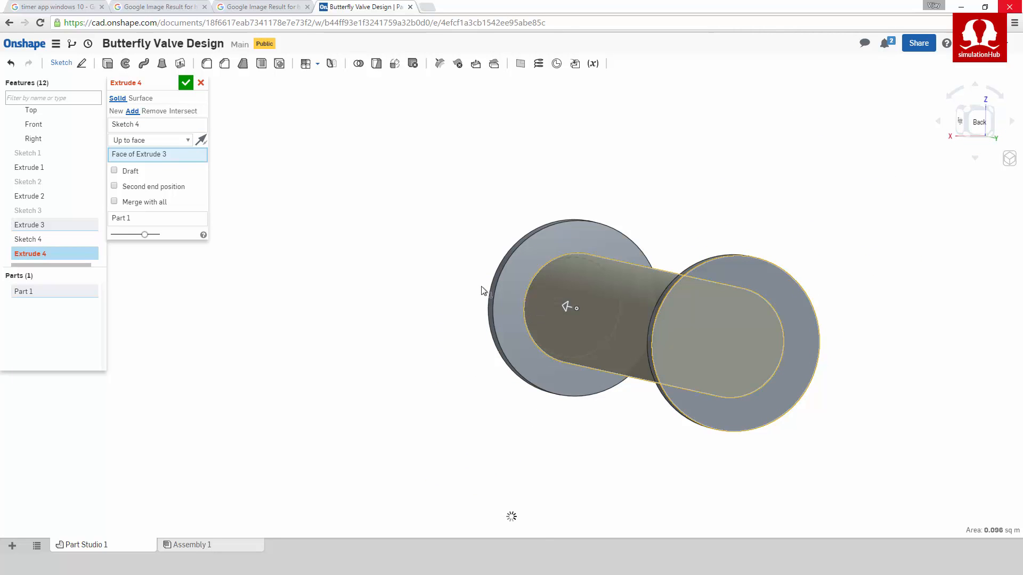
left_click(149, 112)
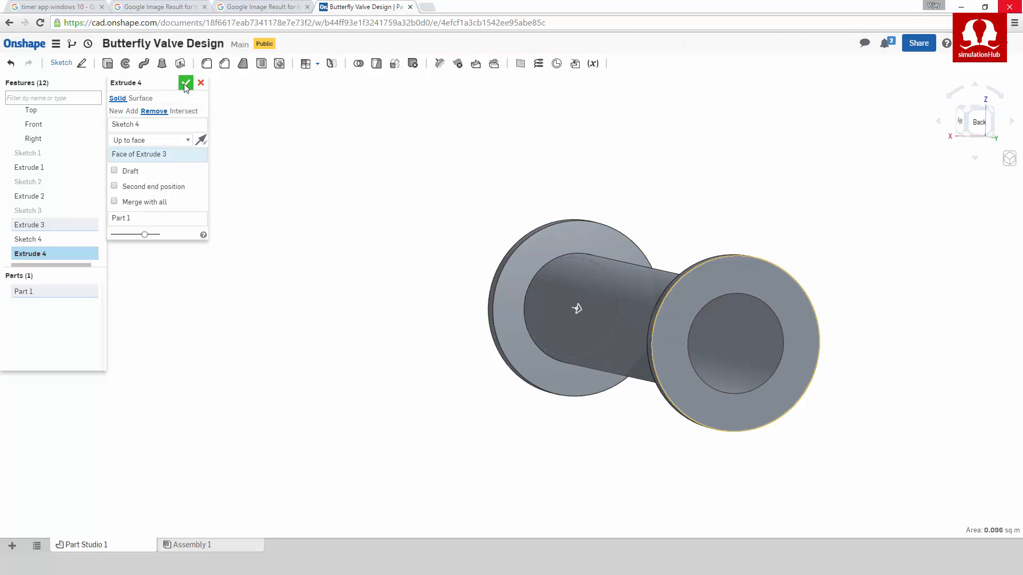
left_click(185, 84)
Step: Sketch a small circle about 0.039 m in diameter on the front flange's outer face, directly above the bore centre
right_click_drag(283, 186, 418, 229)
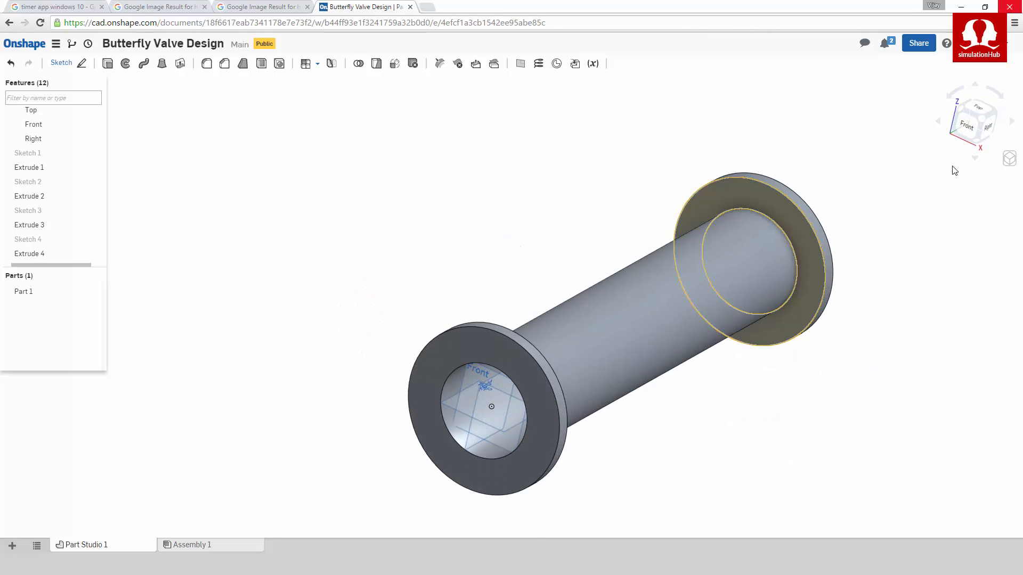
left_click(970, 126)
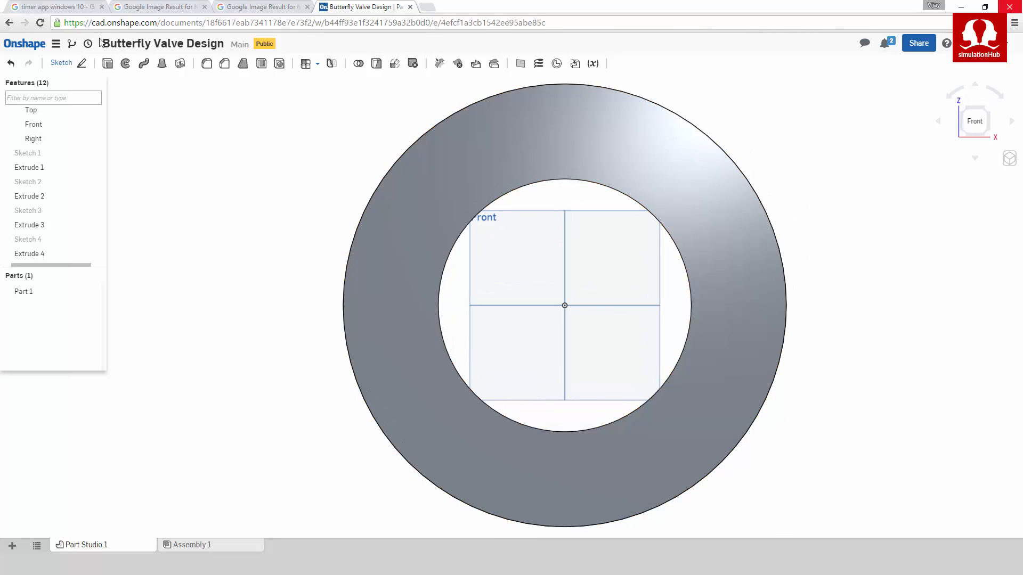
left_click(80, 64)
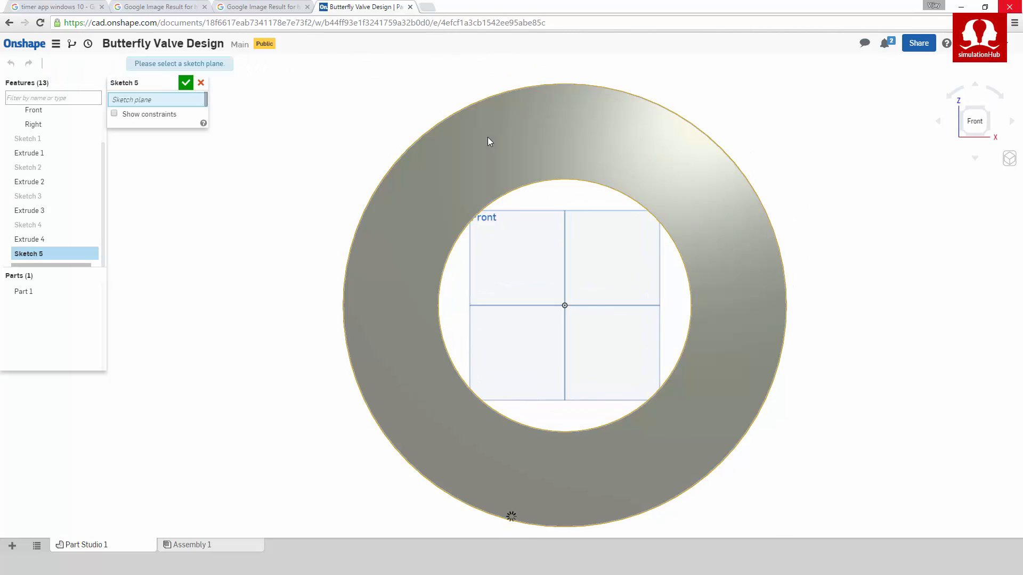
left_click(487, 136)
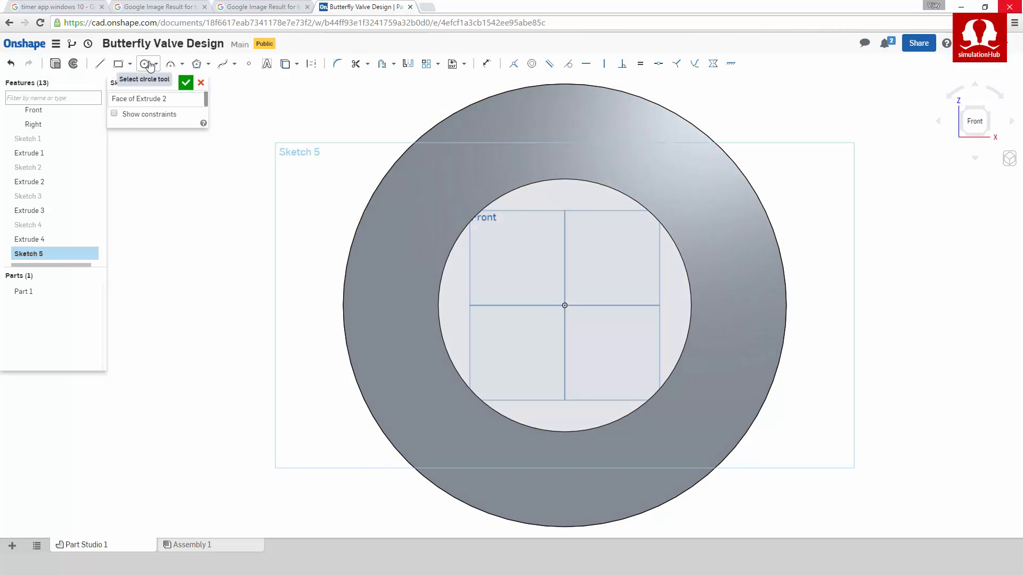
left_click(145, 64)
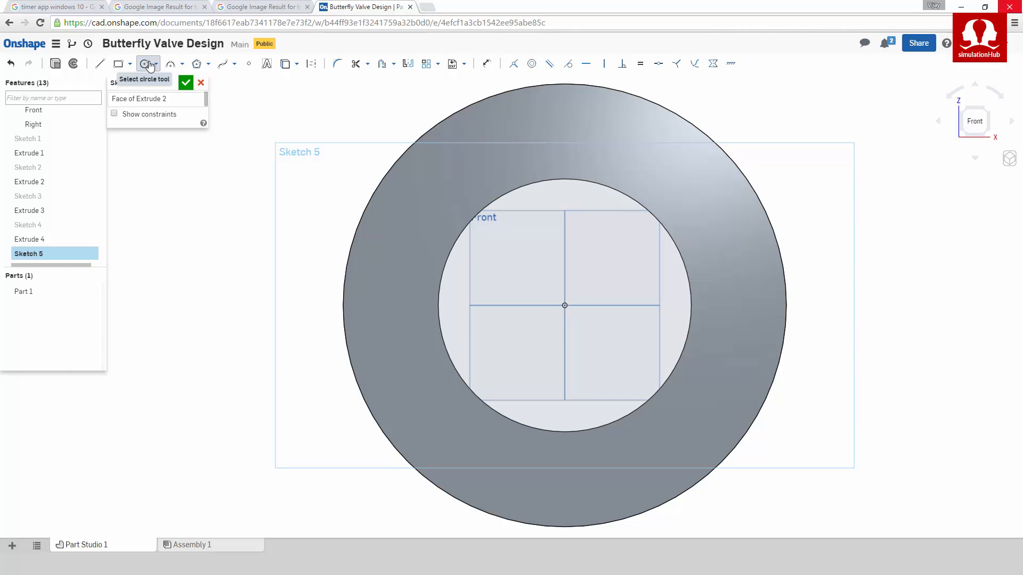
left_click(564, 141)
left_click(560, 117)
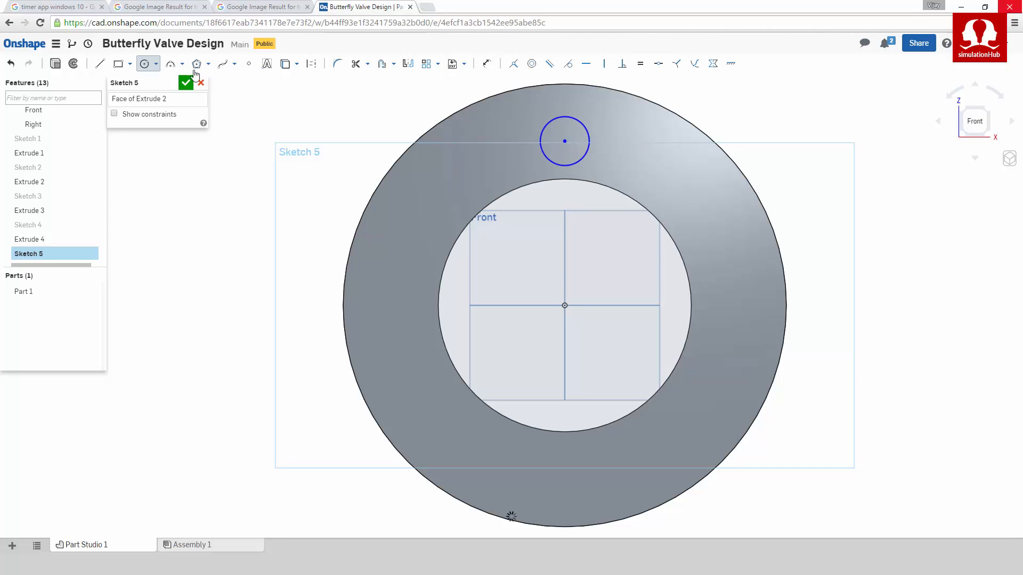
Step: Set the small circle's diameter to 0.04 m and its centre's vertical distance from the origin to 0.135 m
left_click(487, 64)
left_click(585, 126)
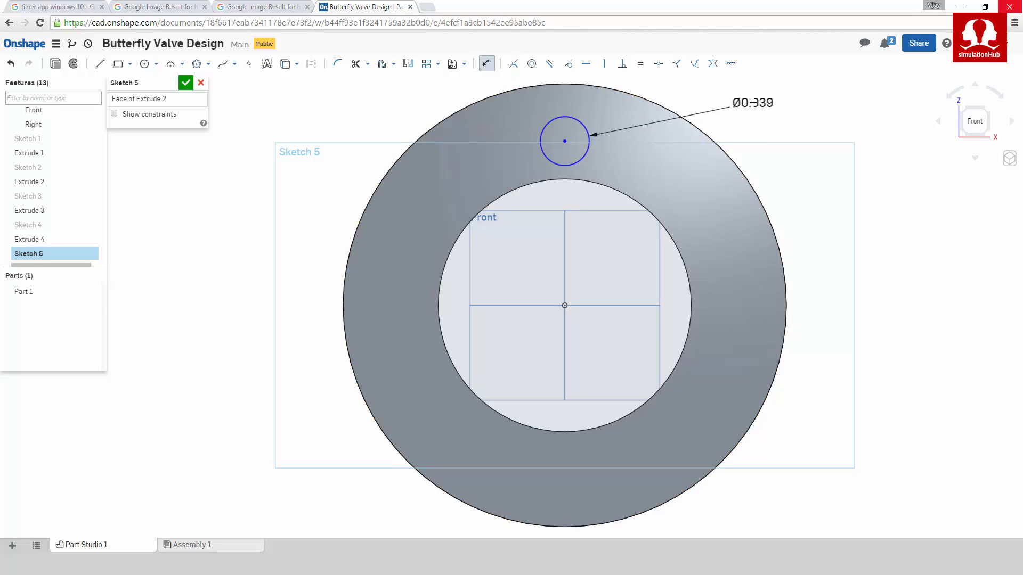
left_click(753, 102)
type("0")
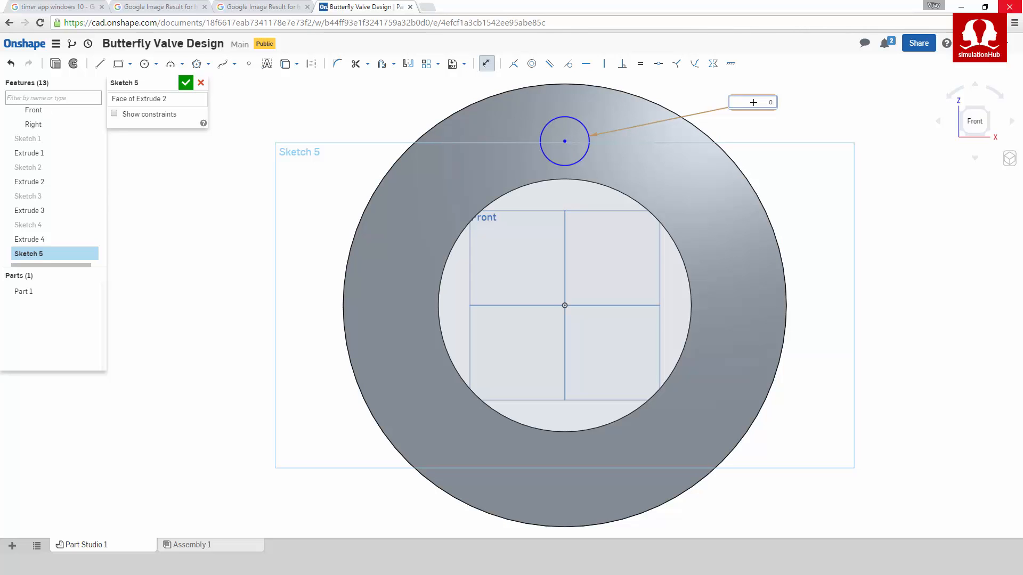
type(".04")
key("Return")
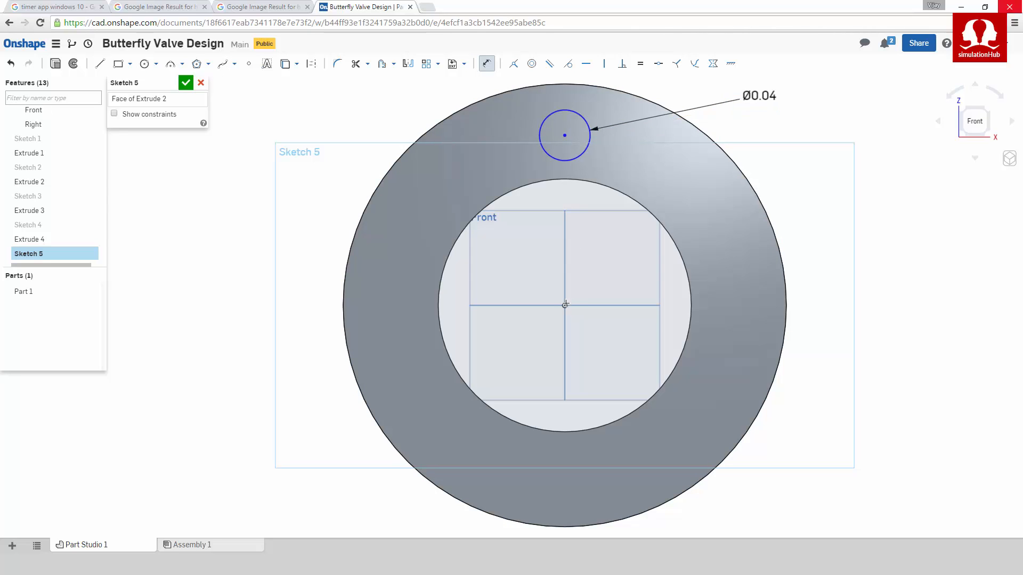
left_click(568, 301)
left_click(800, 230)
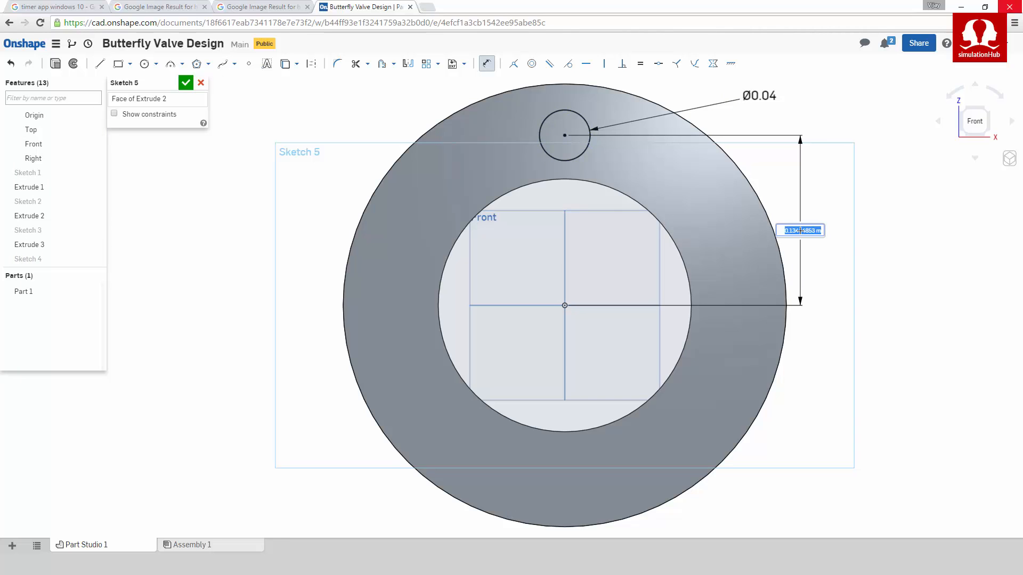
type("0.135")
key("Return")
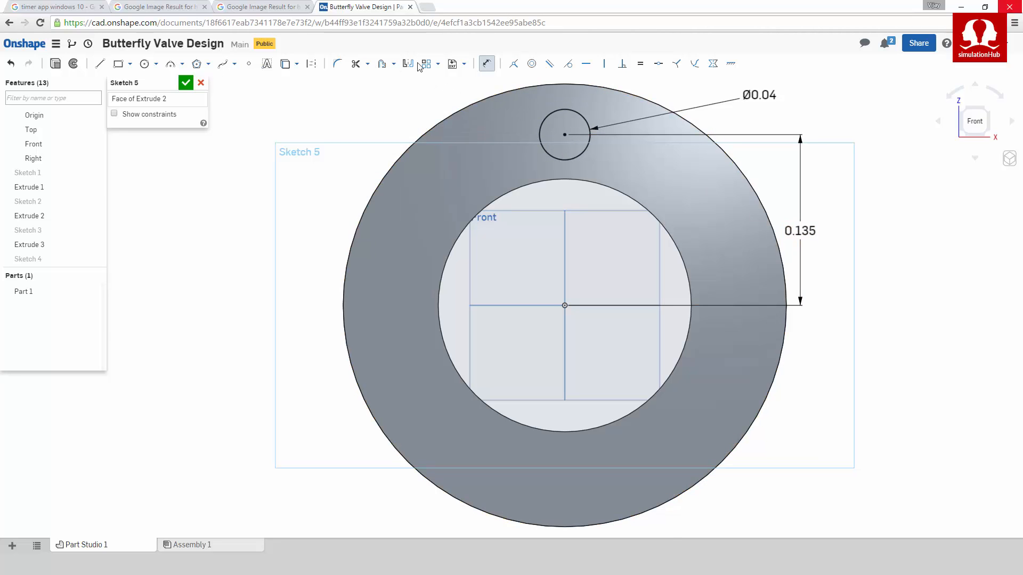
Step: Create a circular sketch pattern of the 0.04 m circle around the origin with 6 instances and finish the sketch
left_click(435, 64)
left_click(432, 95)
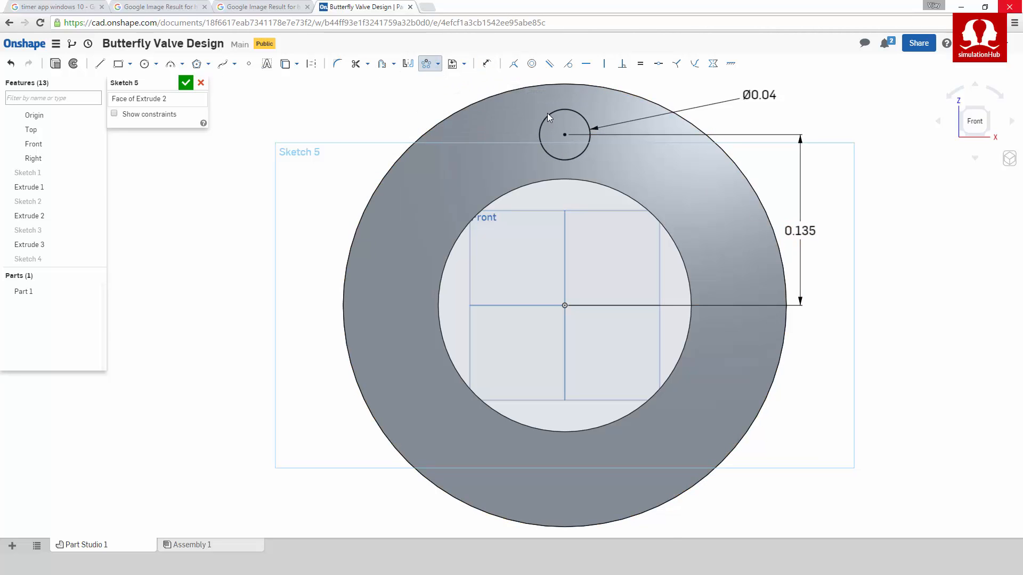
left_click(552, 111)
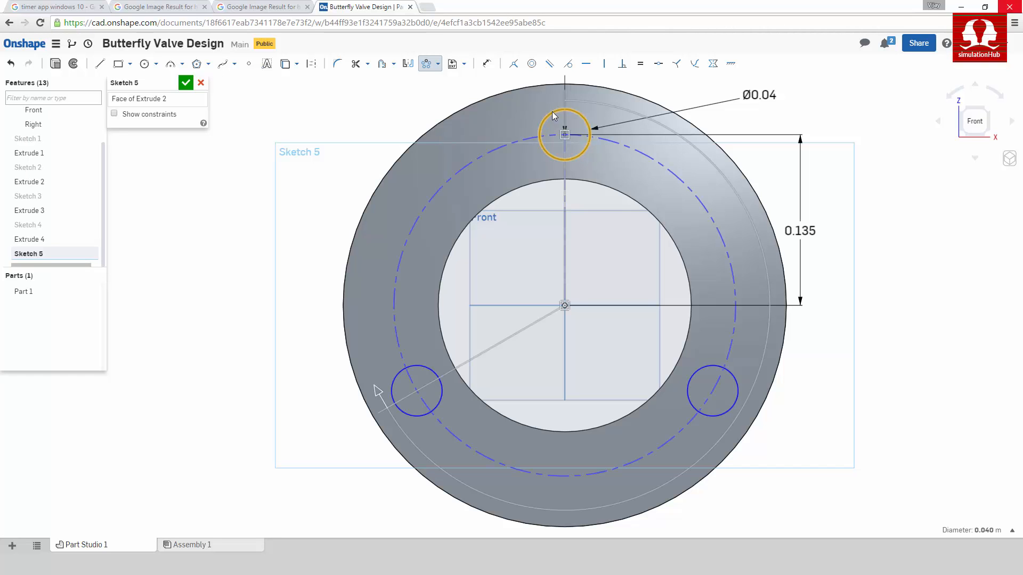
scroll(553, 111, "down", 2)
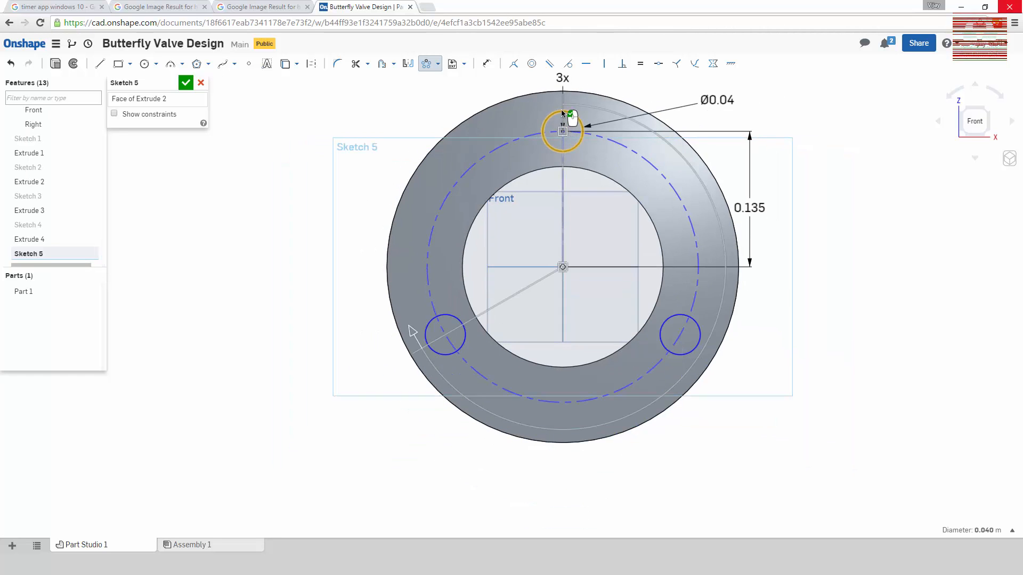
left_click(562, 79)
type("6")
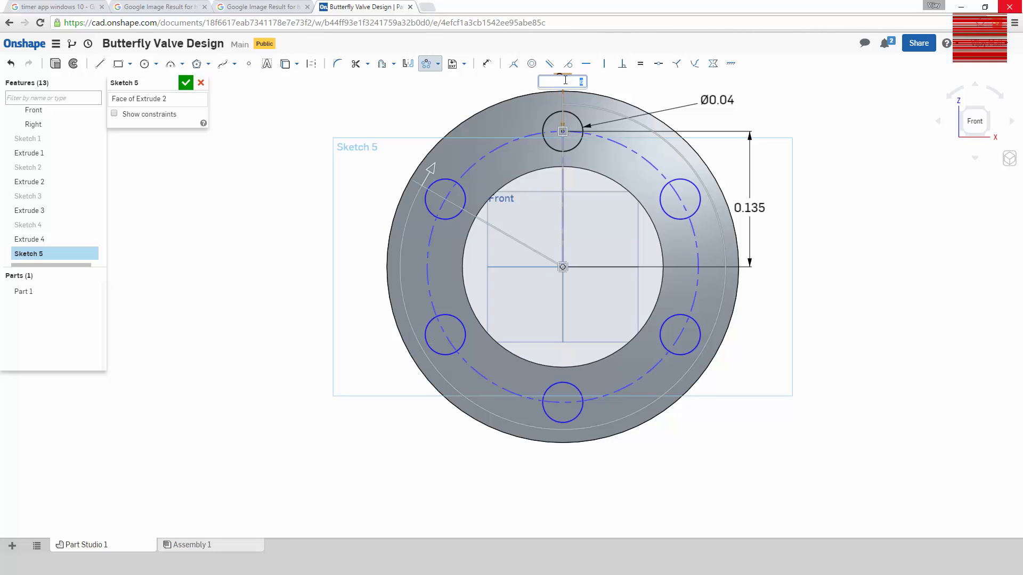
left_click(186, 83)
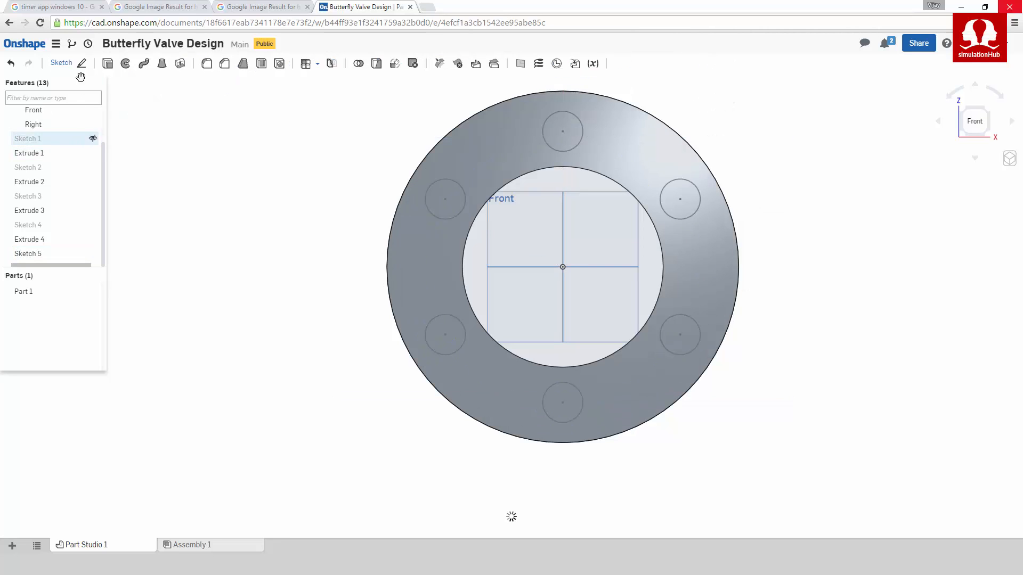
Step: Extrude the six circles as a Remove cut up to the front flange's inner face to make the bolt holes
left_click(106, 64)
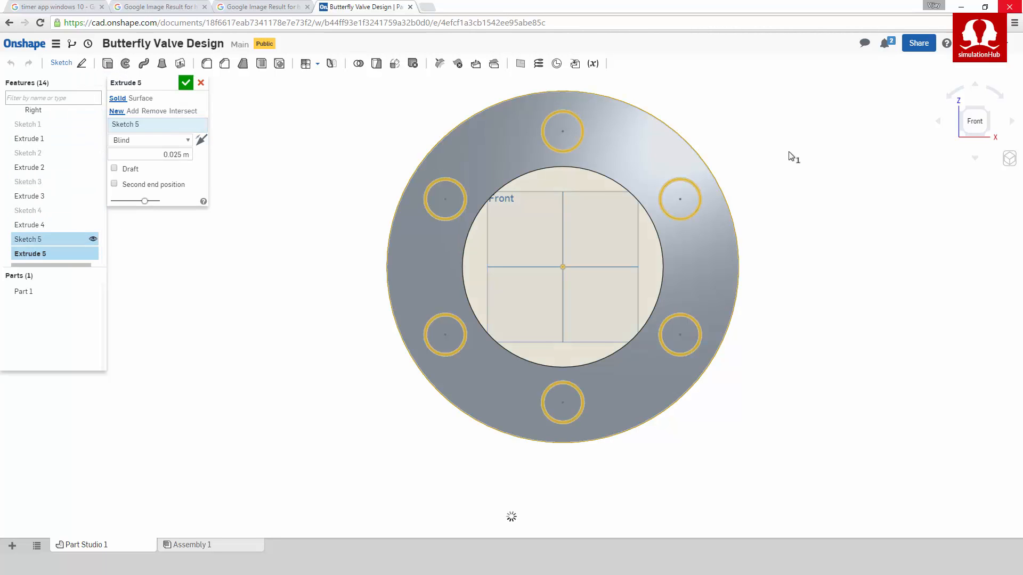
right_click(927, 166)
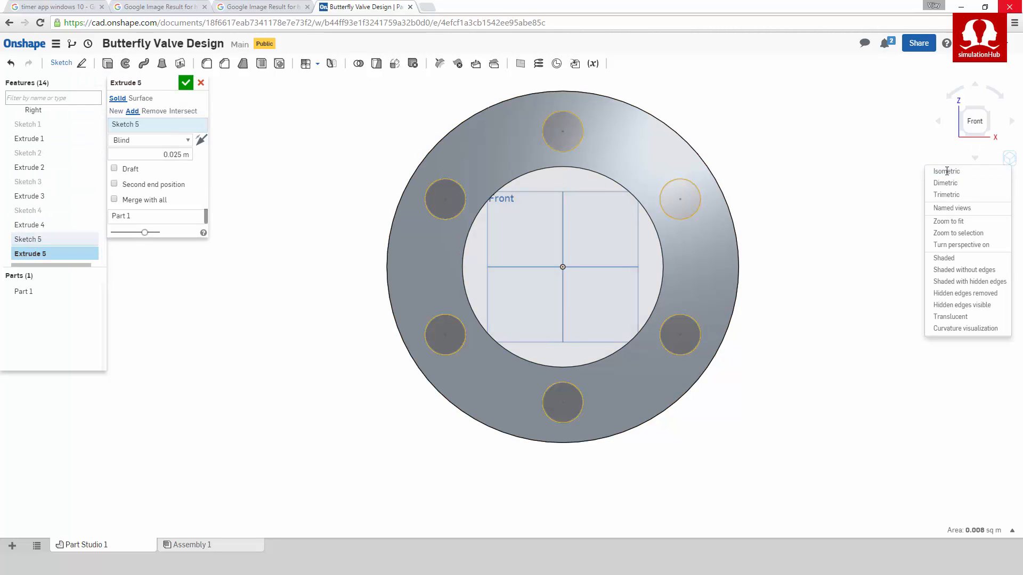
left_click(946, 171)
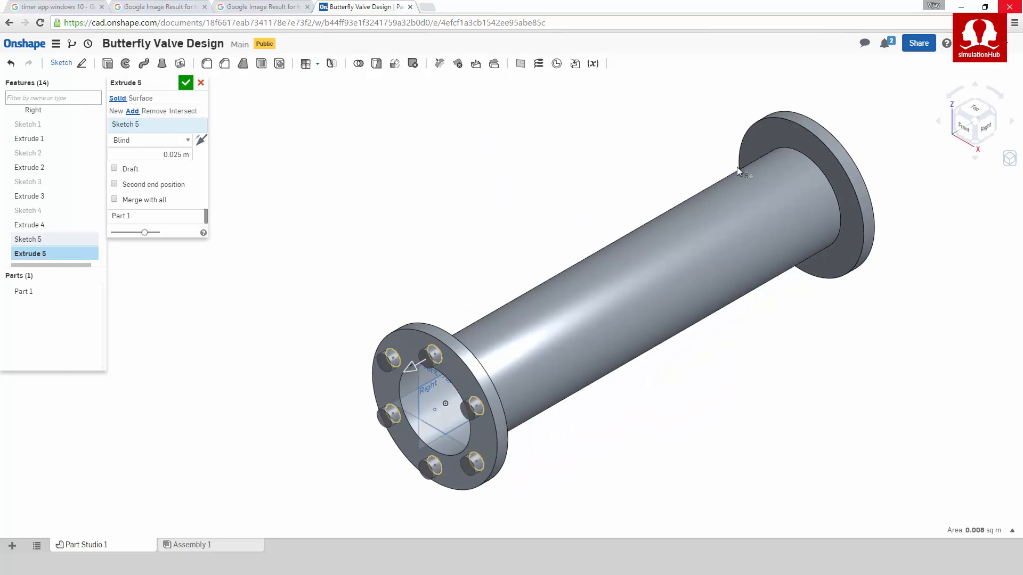
left_click(155, 111)
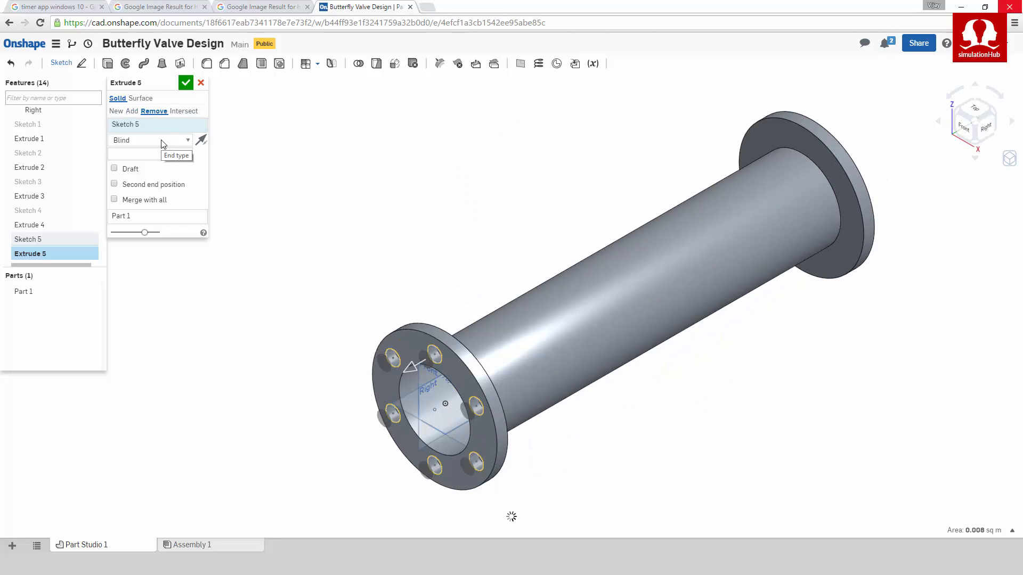
left_click(161, 139)
left_click(128, 183)
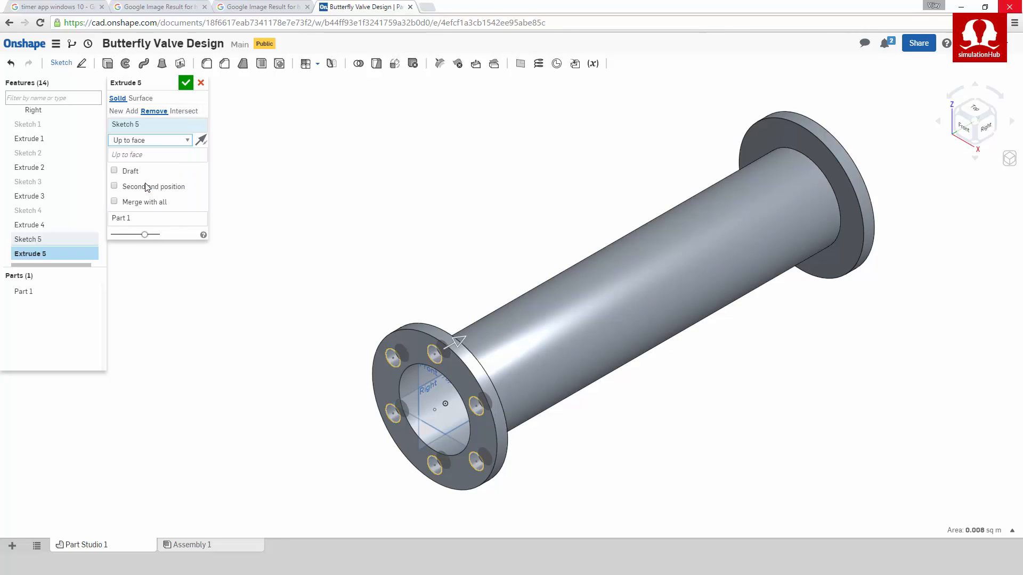
right_click_drag(311, 255, 223, 234)
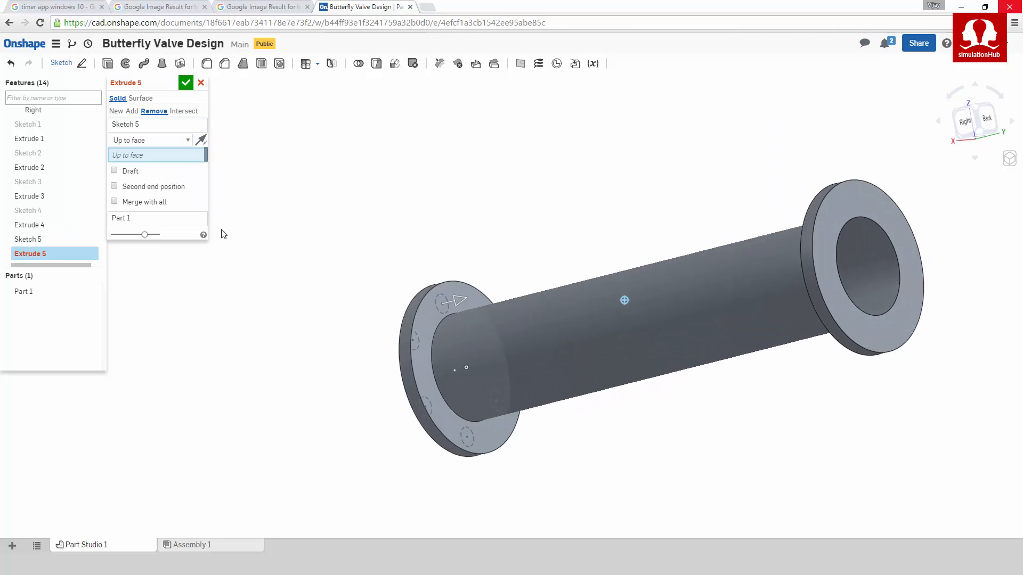
left_click(429, 321)
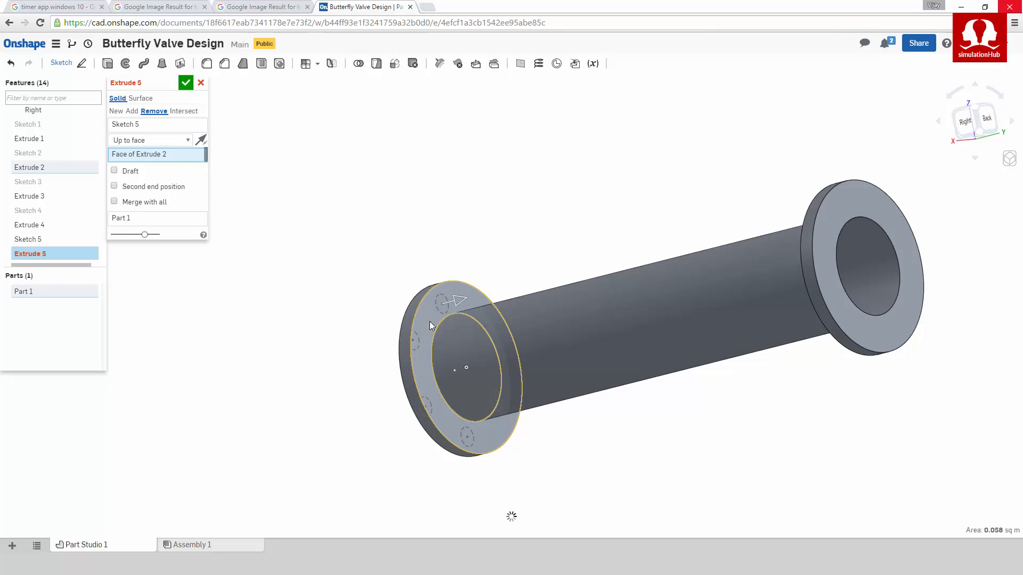
left_click(184, 85)
middle_click_drag(366, 243, 295, 210)
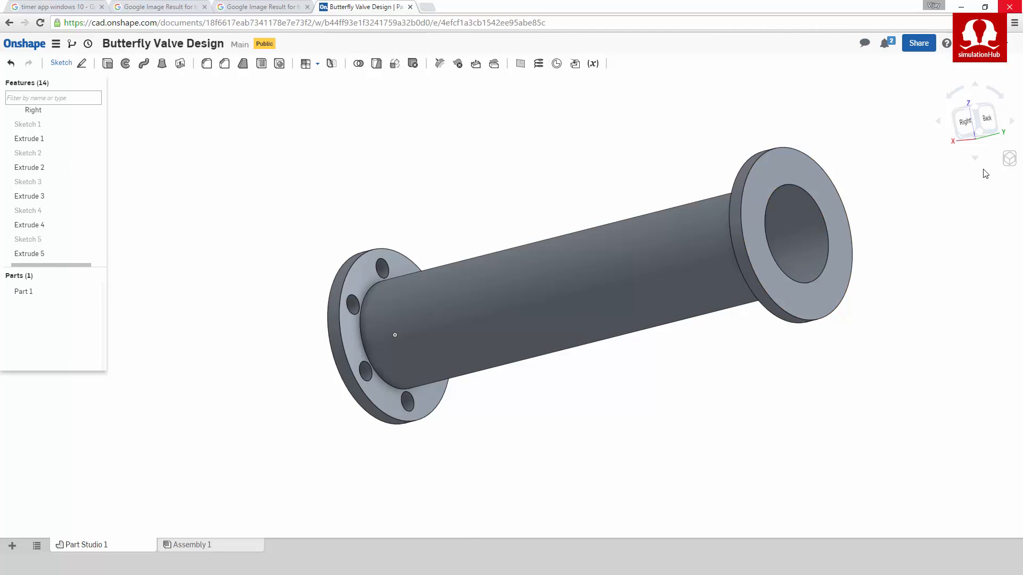
Step: Start a sketch on the back flange's outer face and draw a circle about 0.04 m in diameter directly above the bore centre
left_click(987, 118)
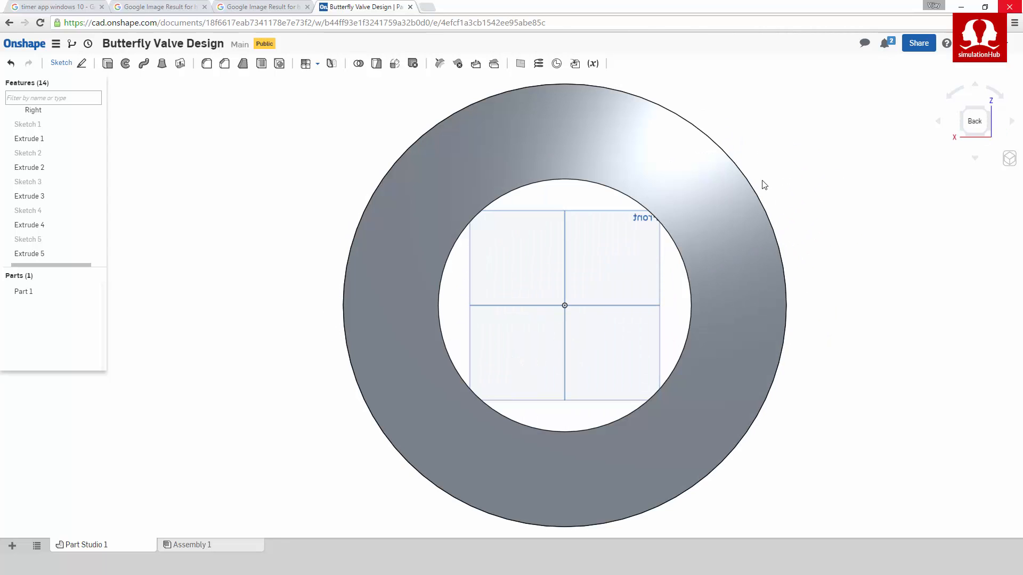
double_click(52, 241)
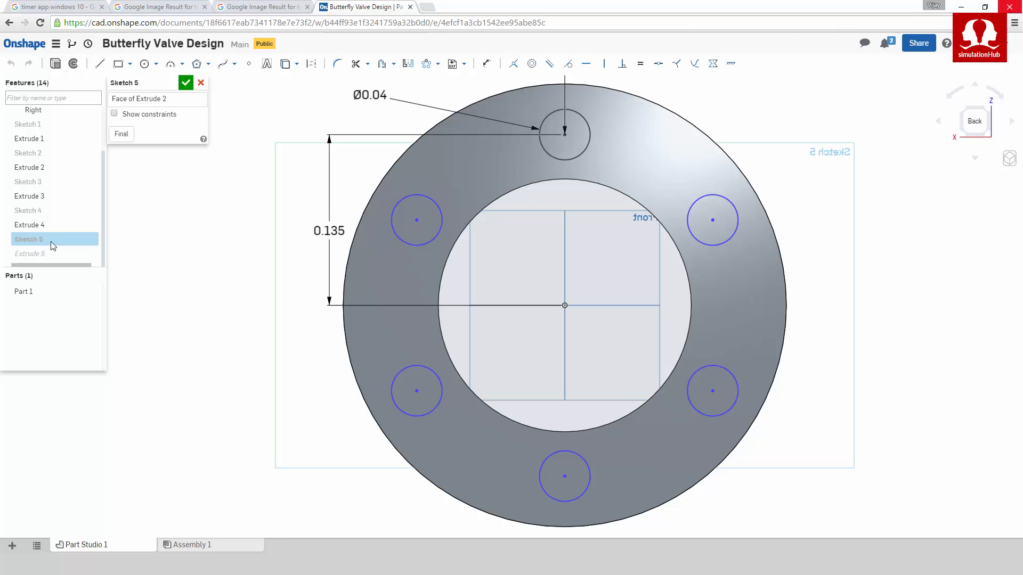
left_click(201, 83)
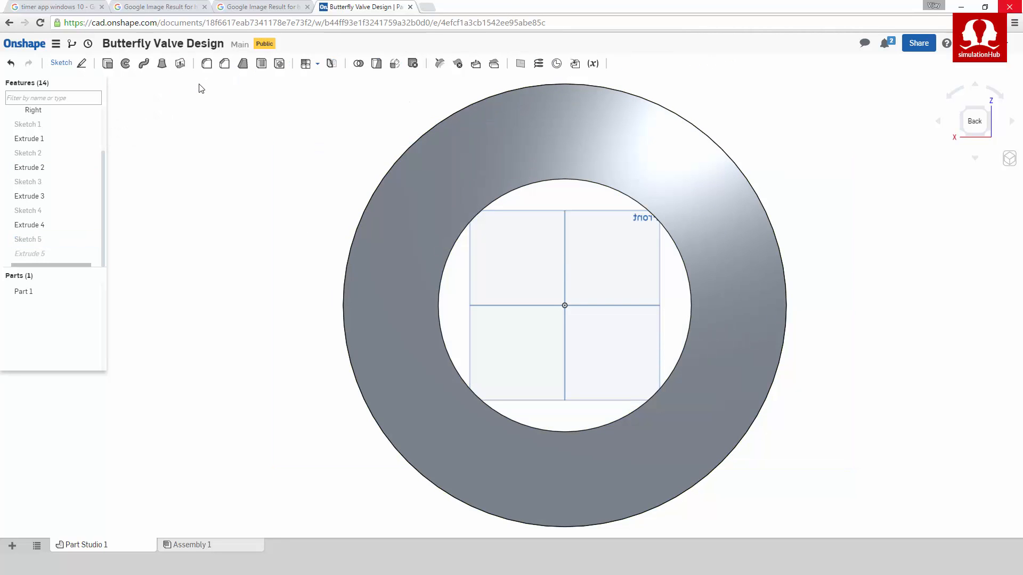
left_click(61, 63)
left_click(511, 174)
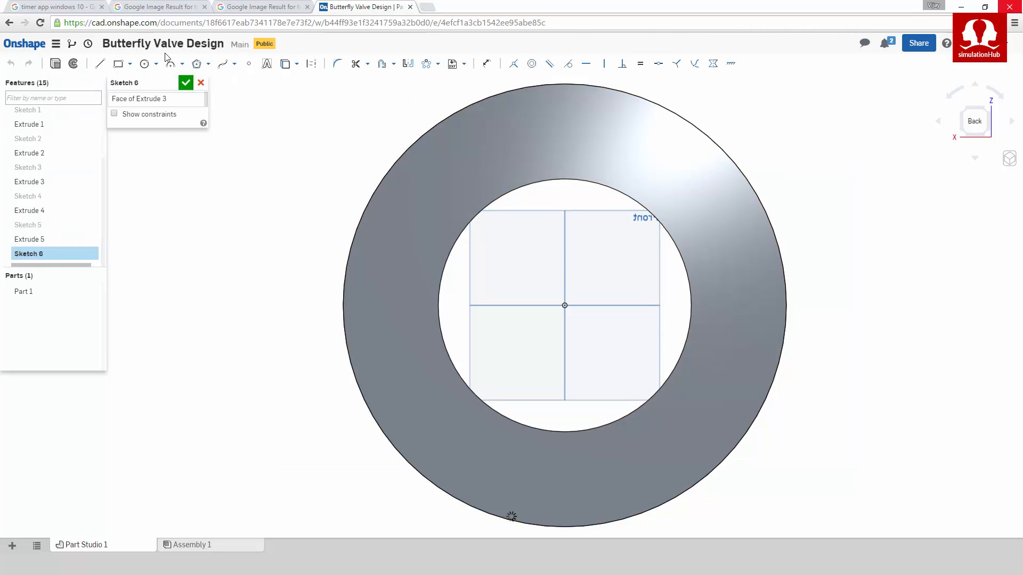
left_click(144, 66)
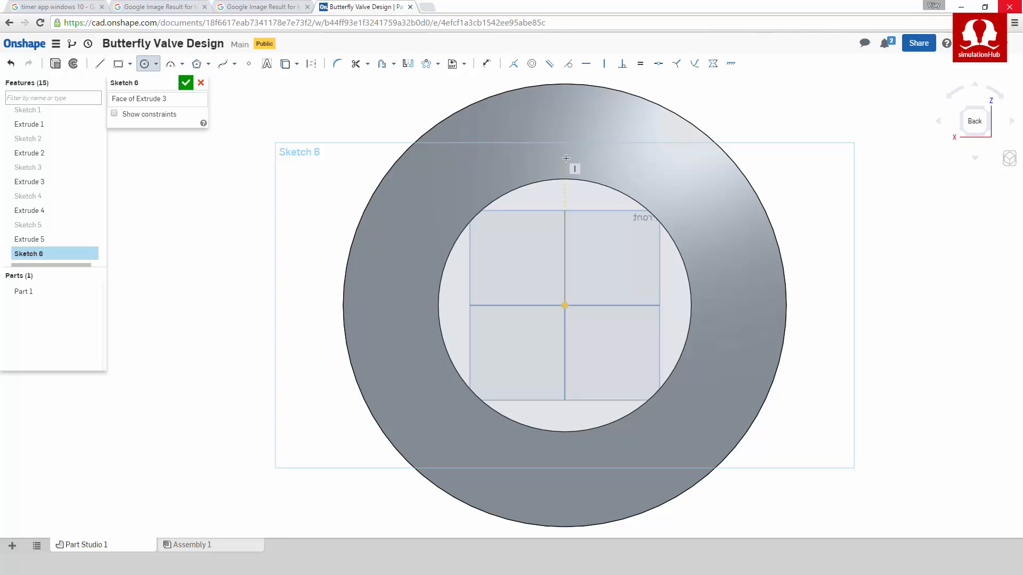
left_click(566, 142)
left_click(559, 118)
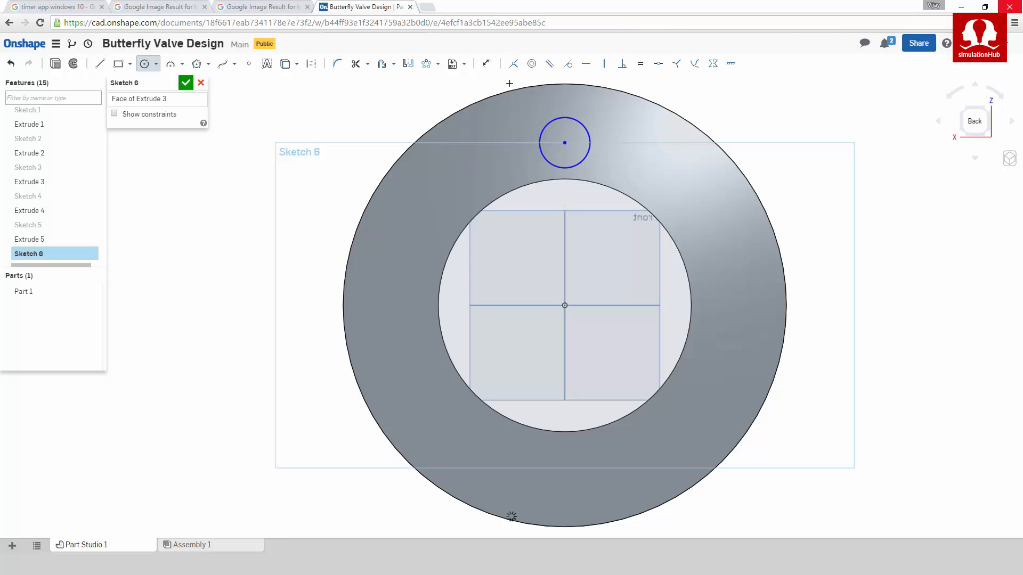
left_click(486, 64)
left_click(582, 126)
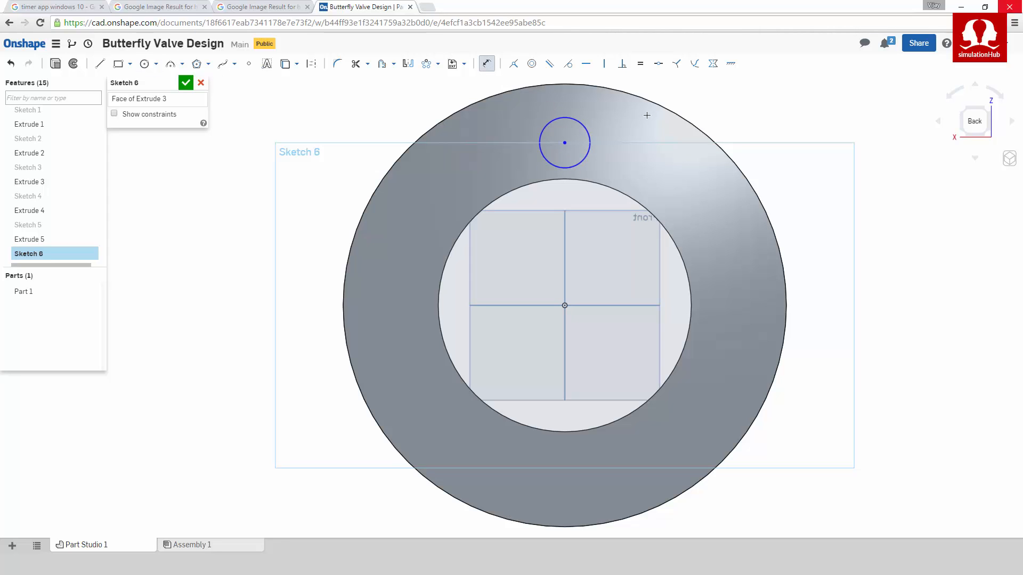
left_click(678, 114)
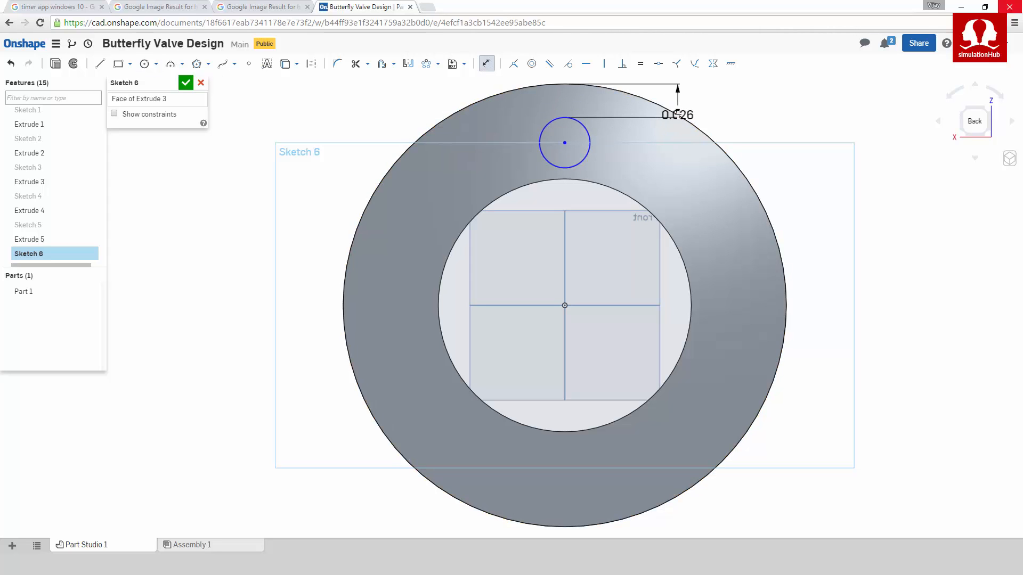
key("Escape")
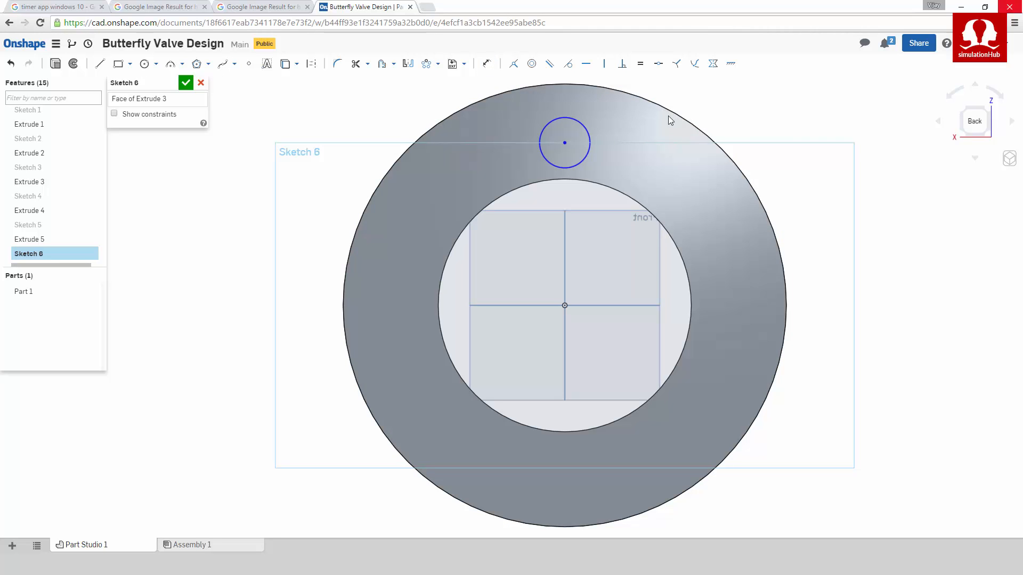
Step: Set the back flange circle's diameter to 0.04 m and its centre's vertical distance from the origin to 0.135 m
left_click(607, 135)
left_click(736, 116)
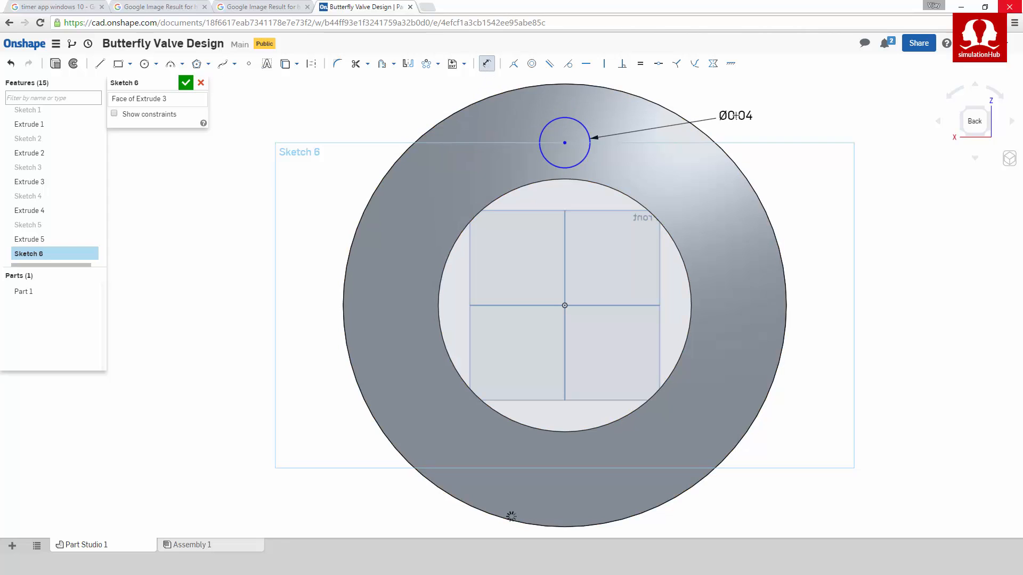
type("0.04")
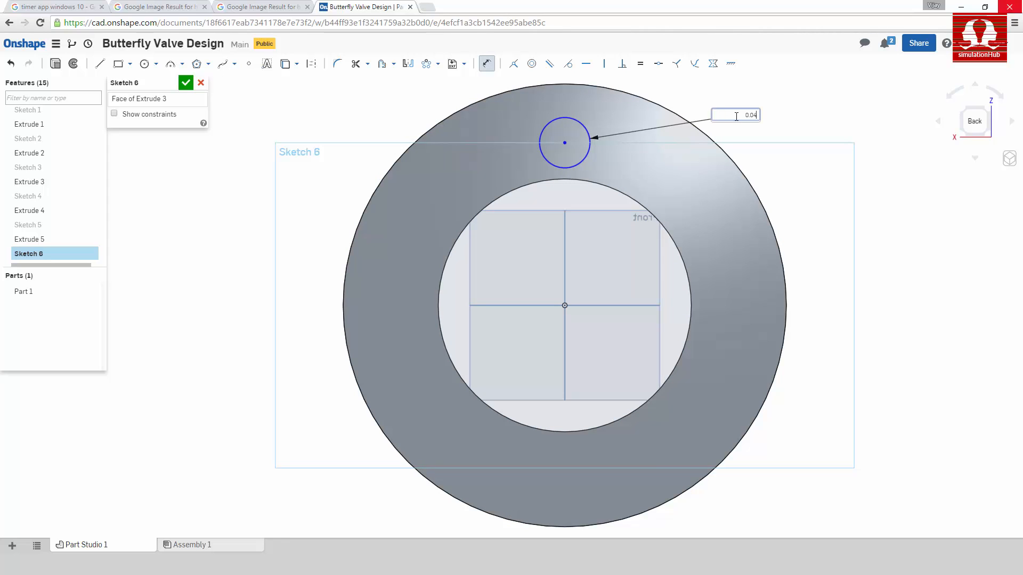
key("Return")
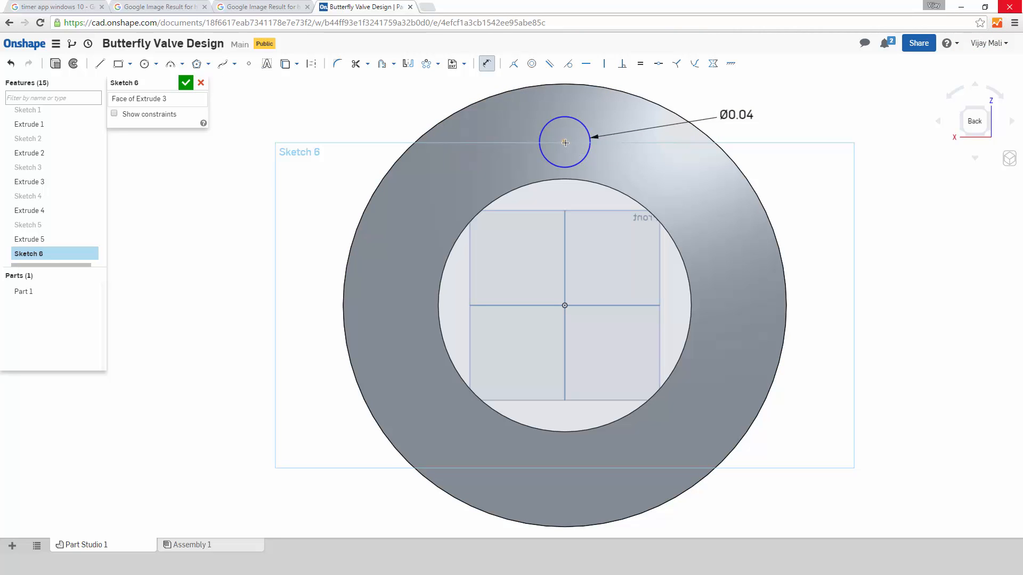
left_click(565, 305)
left_click(815, 227)
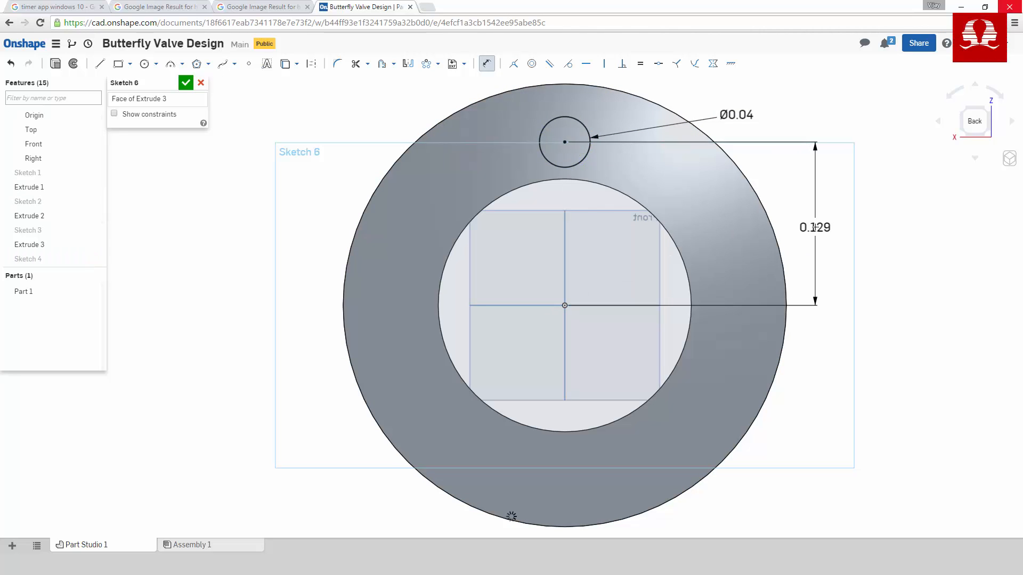
type("0.135")
key("Return")
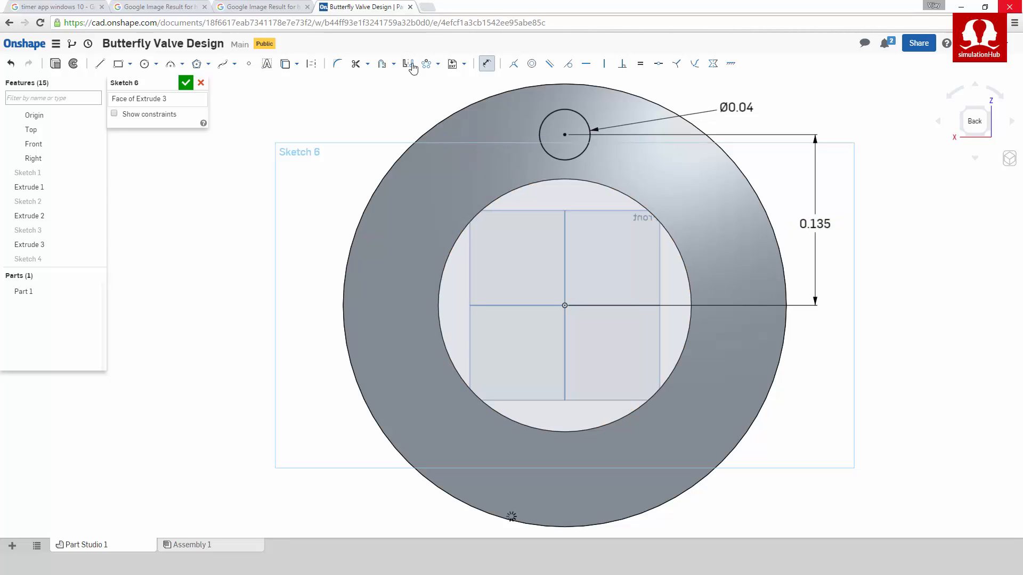
Step: Create a circular sketch pattern of the back flange's 0.04 m circle around the origin with 6 instances
left_click(426, 63)
left_click(570, 111)
scroll(571, 114, "down", 2)
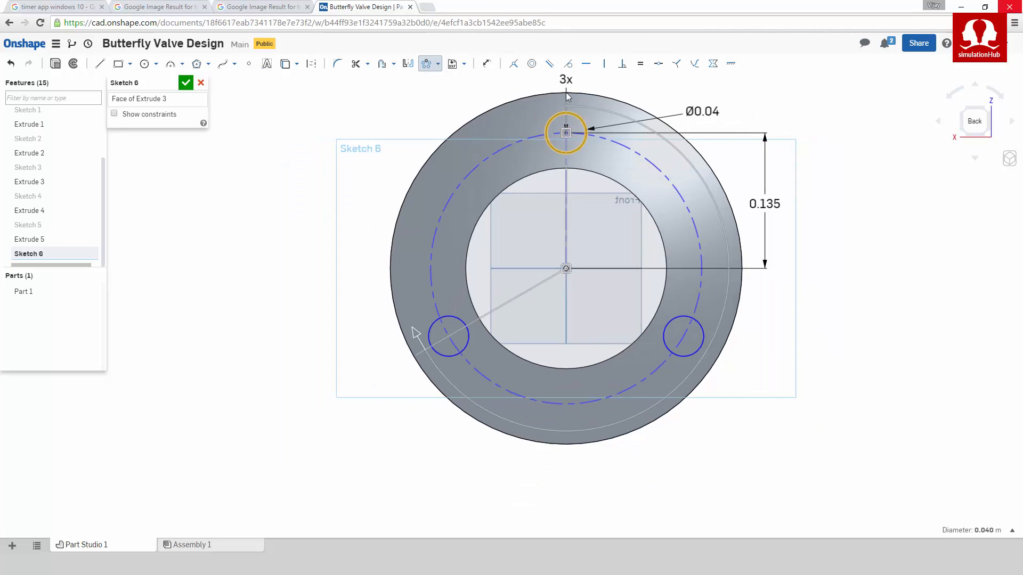
left_click(568, 80)
type("6")
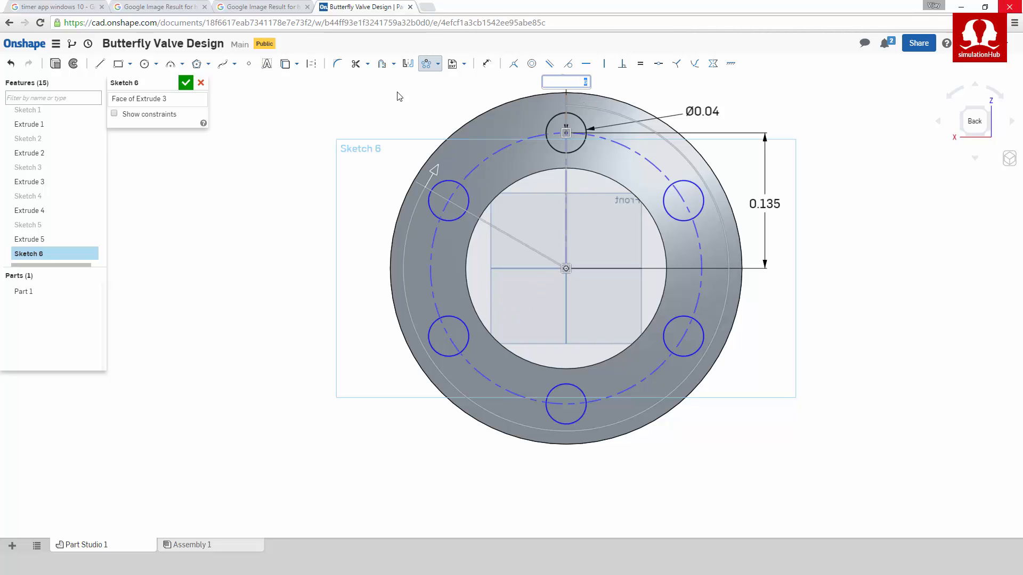
Step: Extrude the six back flange circles as a Remove cut up to that flange's inner face
left_click(56, 63)
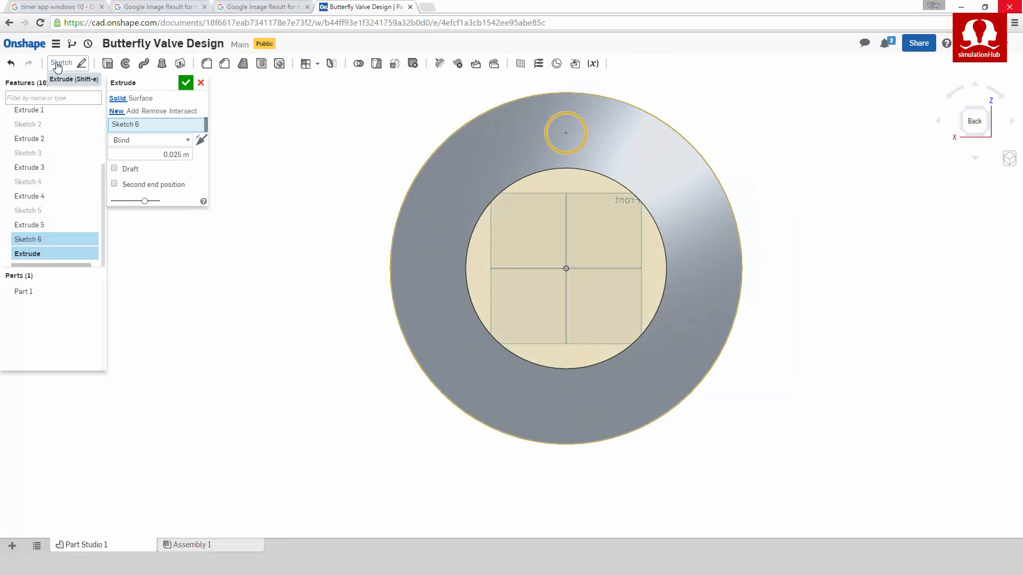
left_click(1009, 158)
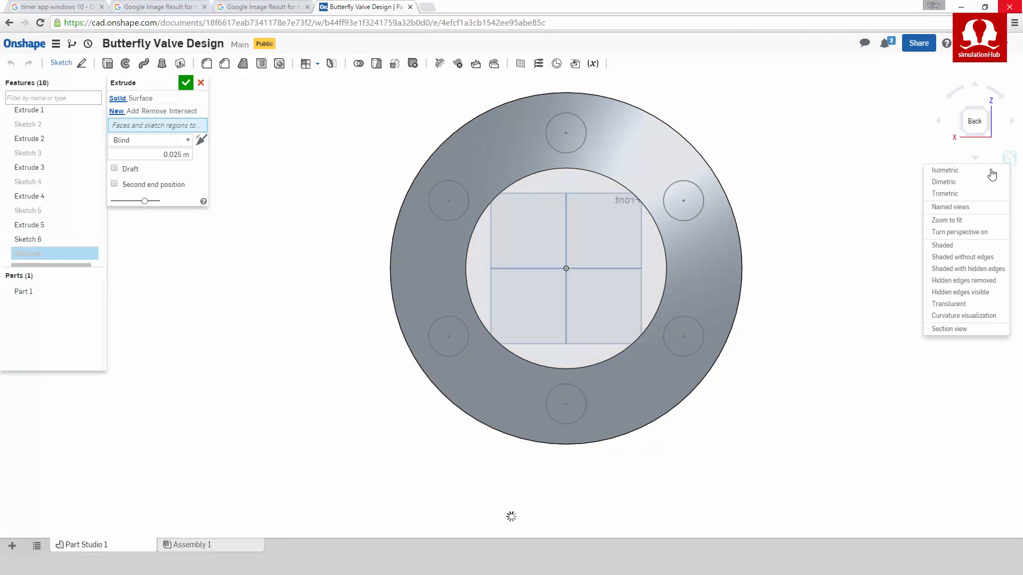
left_click(944, 171)
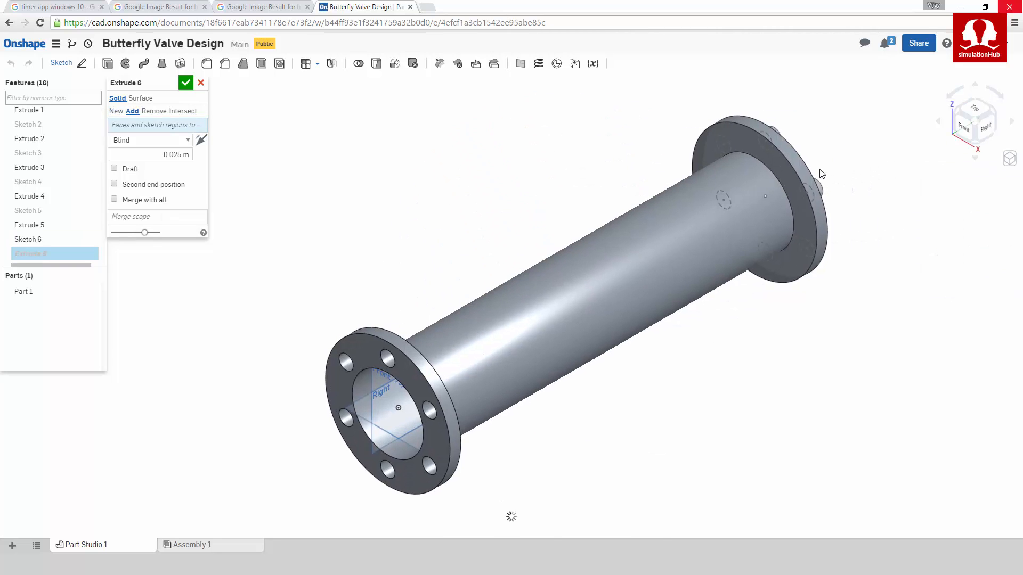
left_click(35, 241)
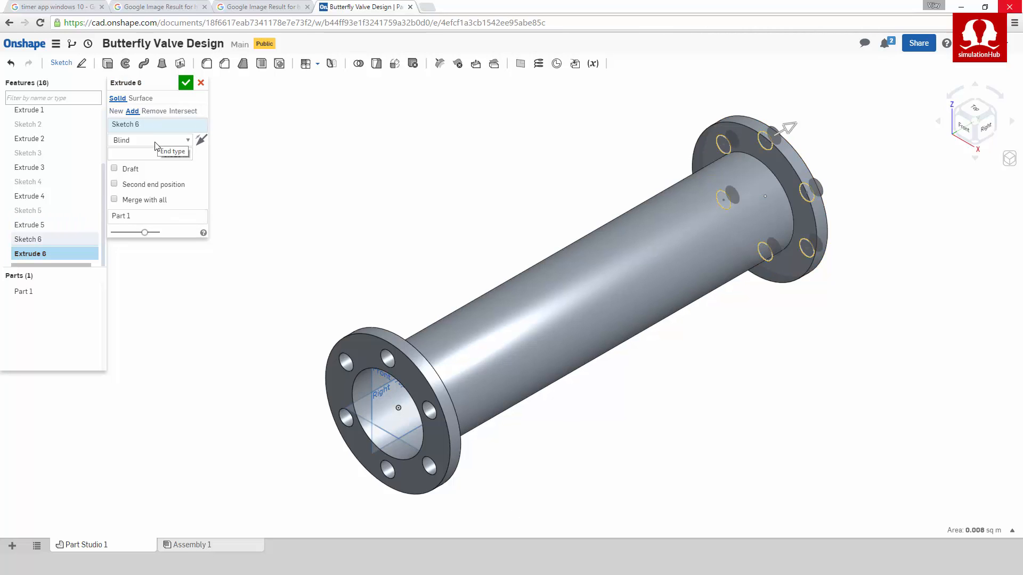
left_click(154, 111)
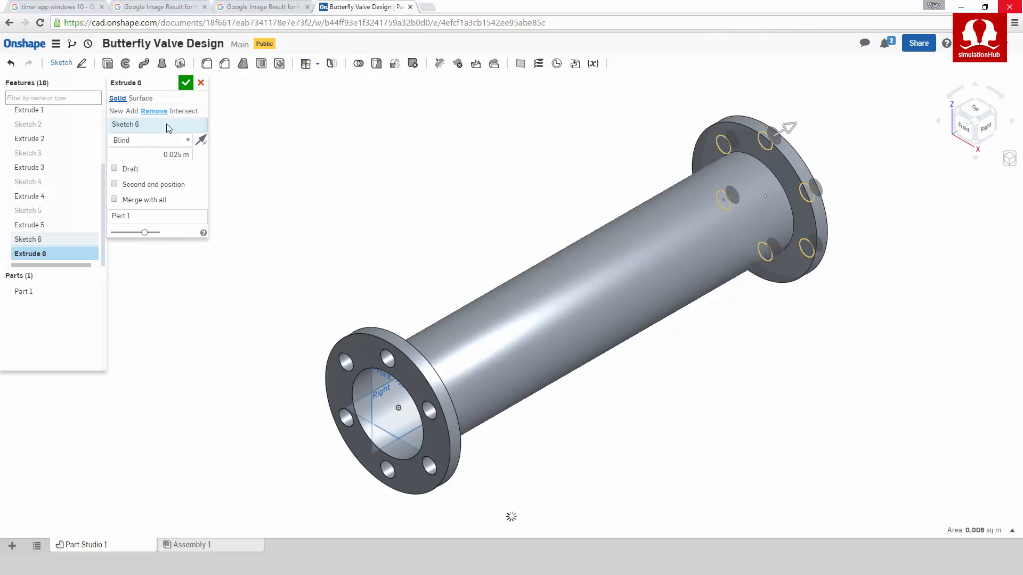
left_click(176, 140)
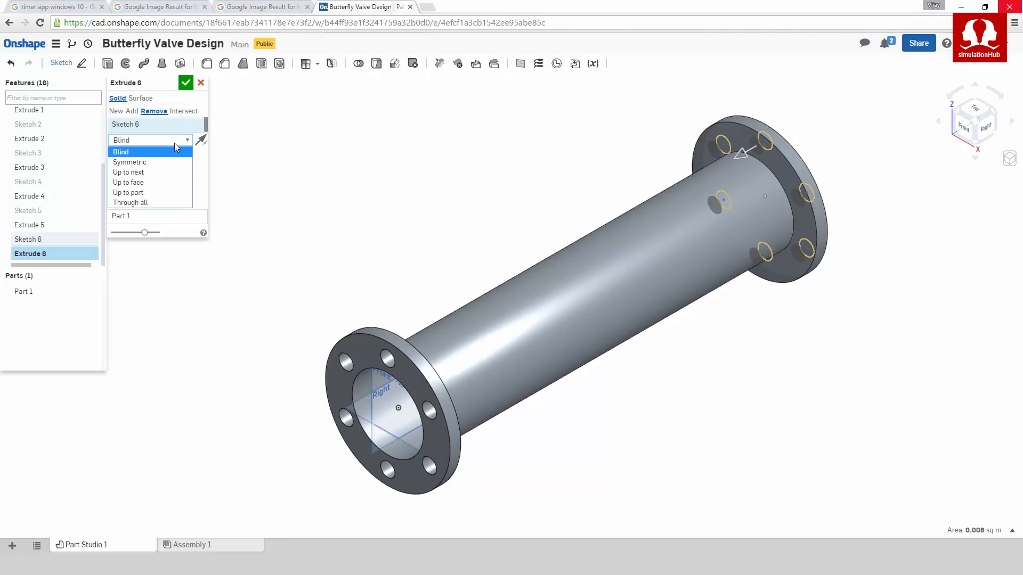
left_click(148, 182)
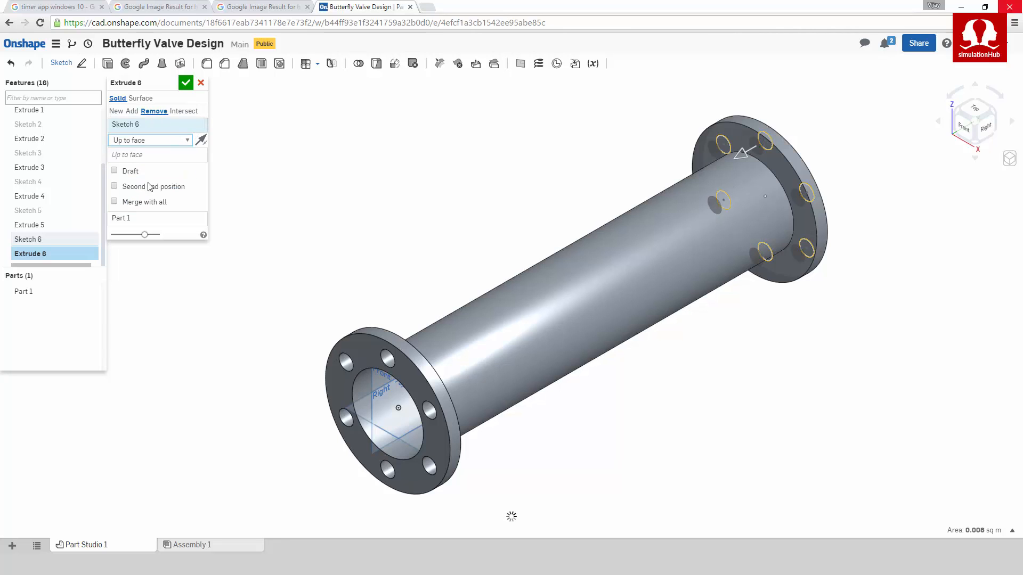
left_click(733, 137)
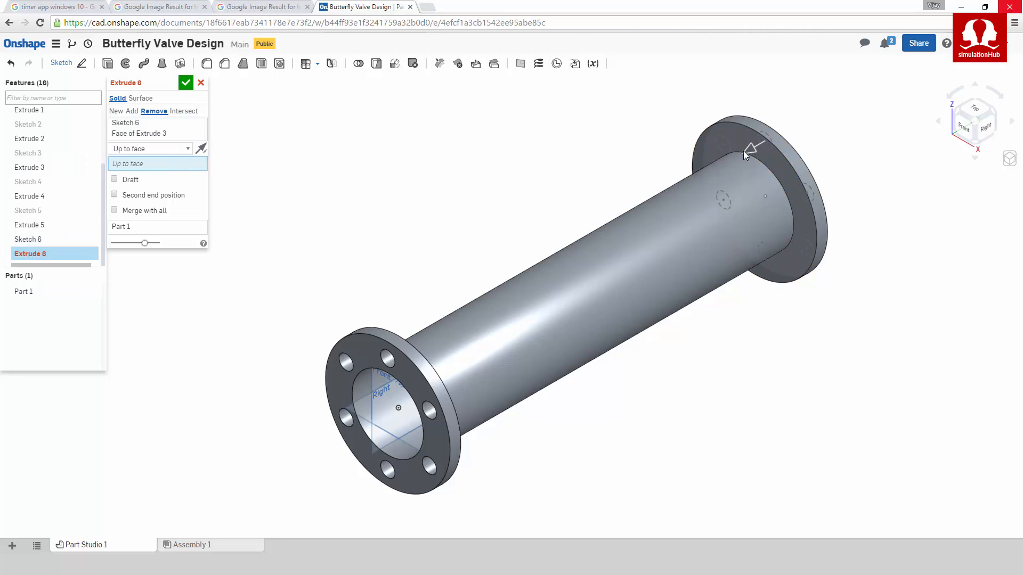
left_click(746, 135)
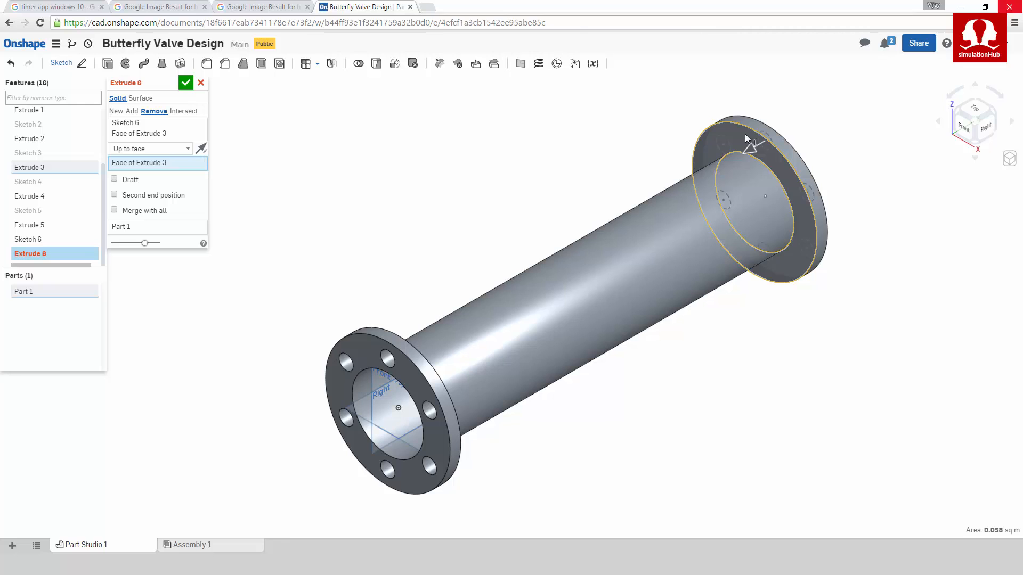
left_click(199, 134)
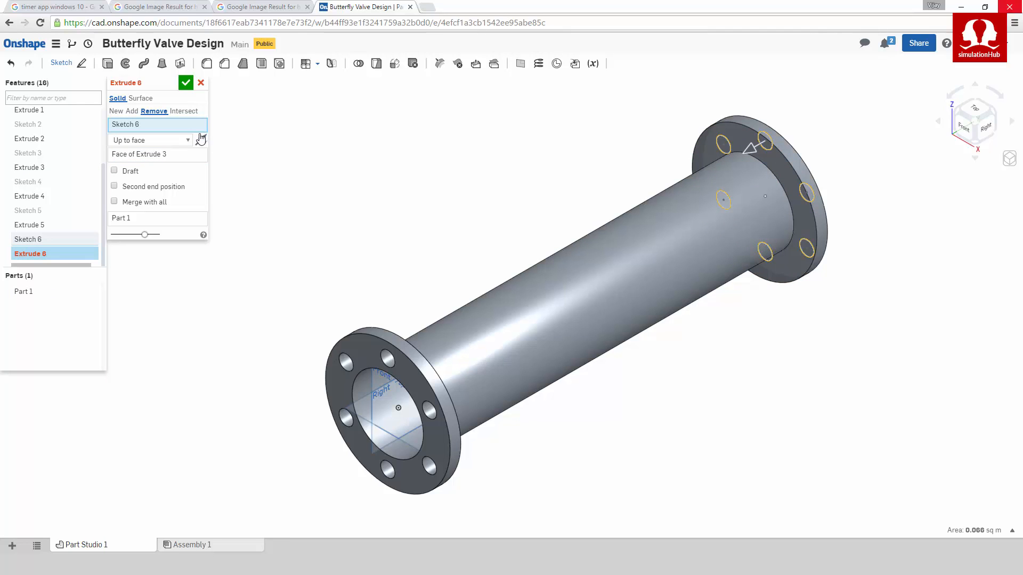
left_click(185, 81)
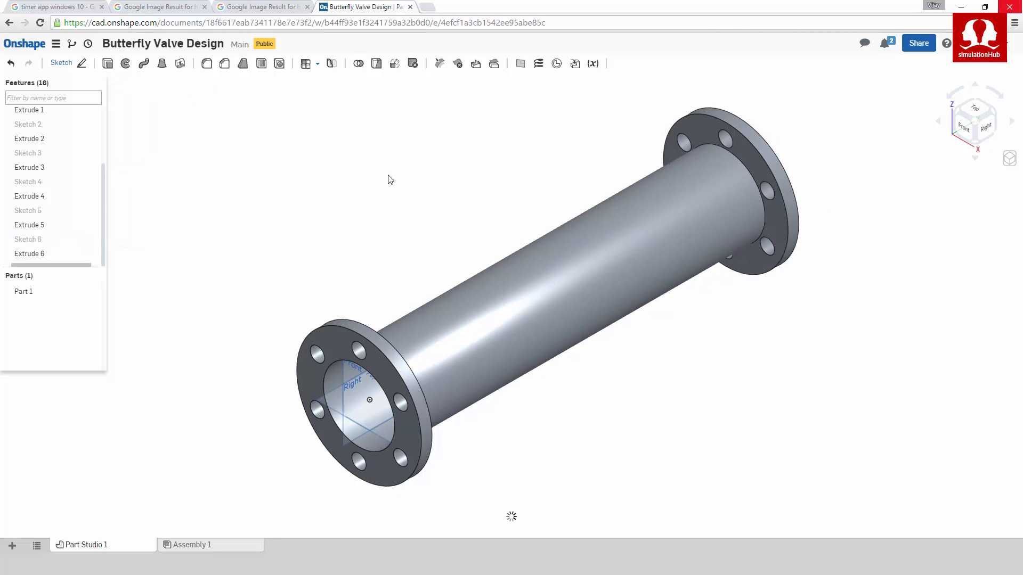
Step: Create a plane offset 0.3 m from the Front plane, flipped to the opposite direction so it lies inside the pipe
mouse_move(388, 165)
right_mouse_down()
mouse_move(391, 147)
mouse_move(384, 158)
right_mouse_up()
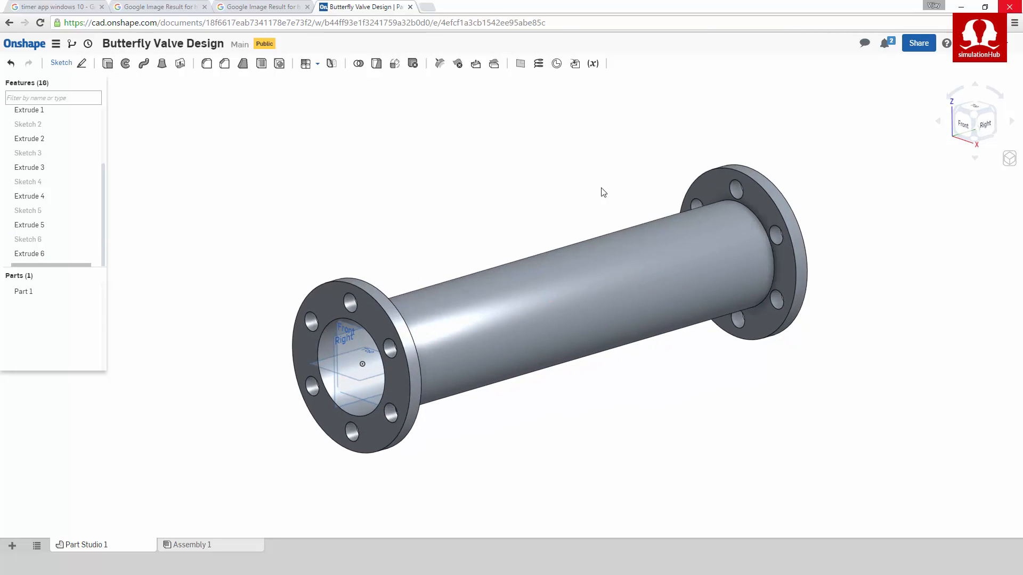
middle_click_drag(615, 195, 682, 152)
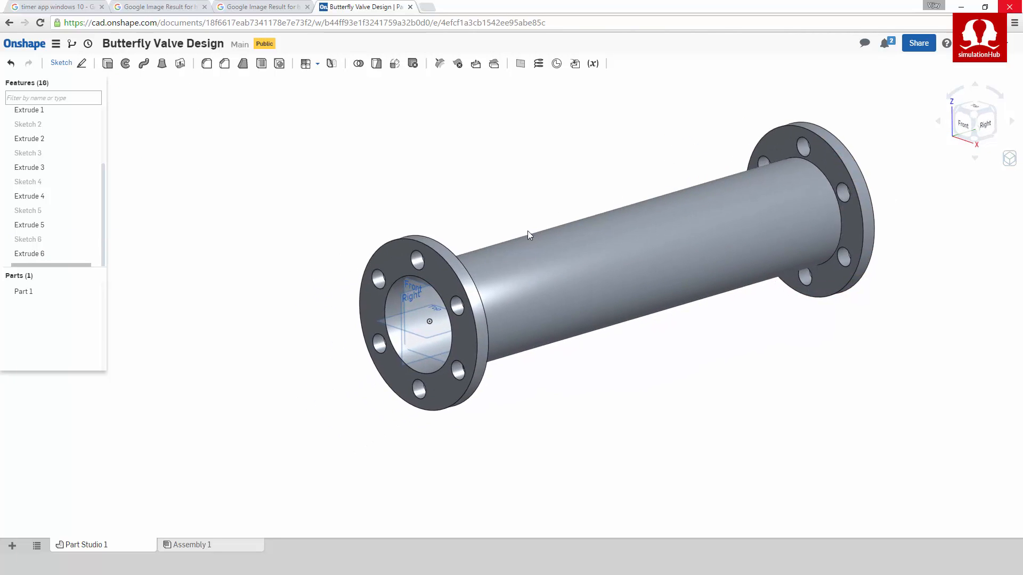
scroll(500, 243, "up", 2)
middle_click_drag(499, 243, 549, 194)
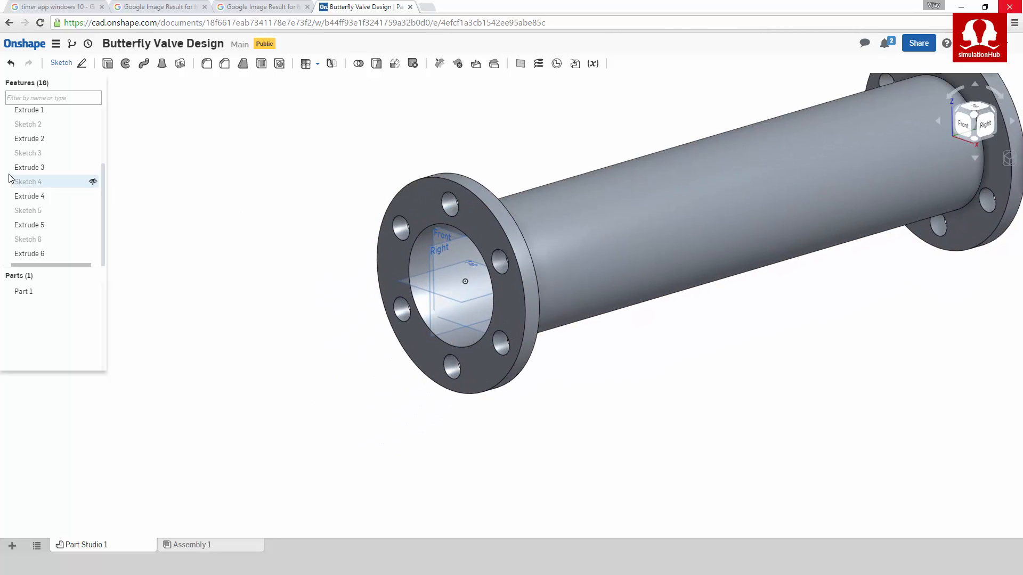
scroll(41, 153, "up", 3)
right_click(33, 155)
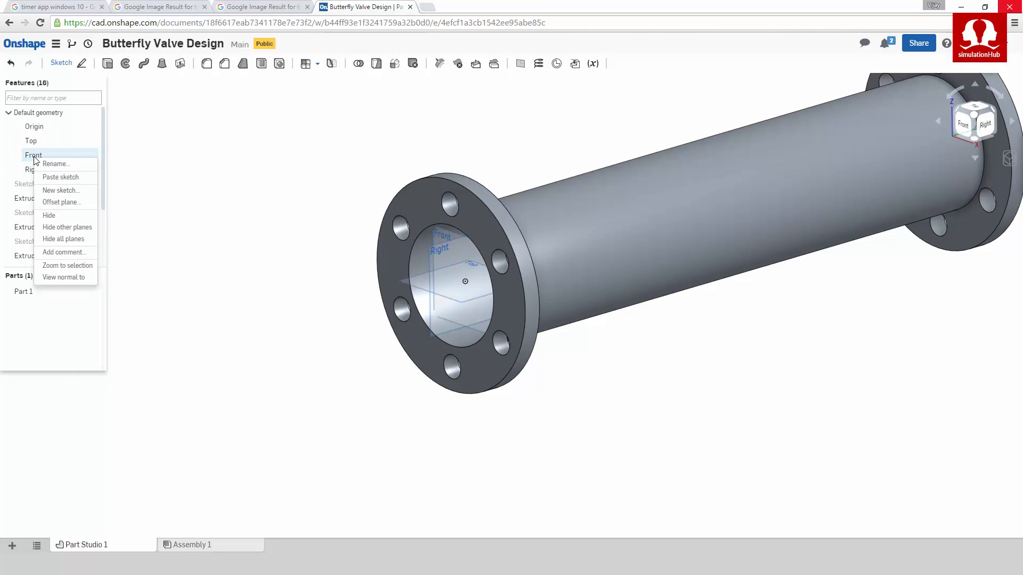
left_click(59, 202)
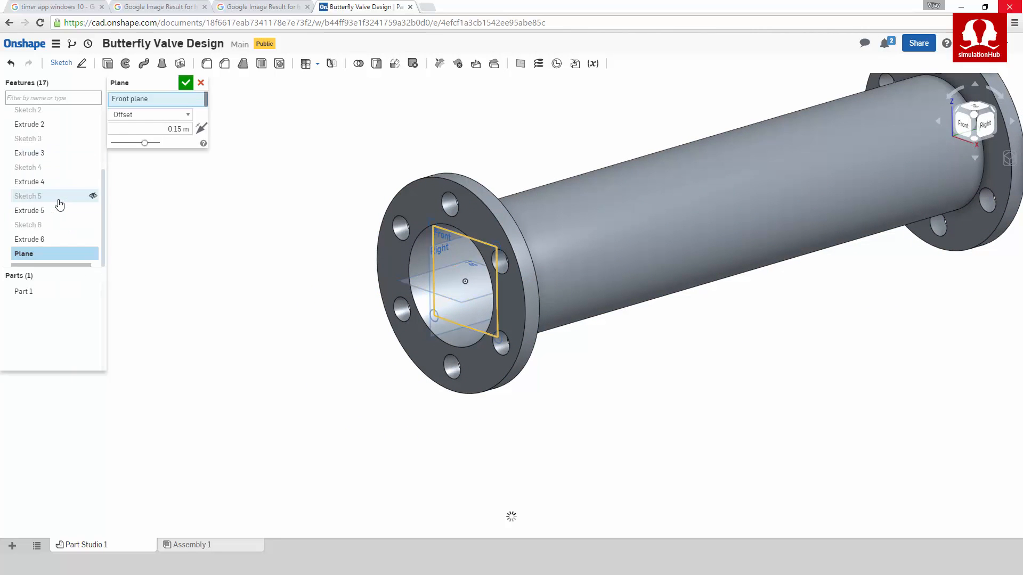
left_click(163, 133)
type("0.3")
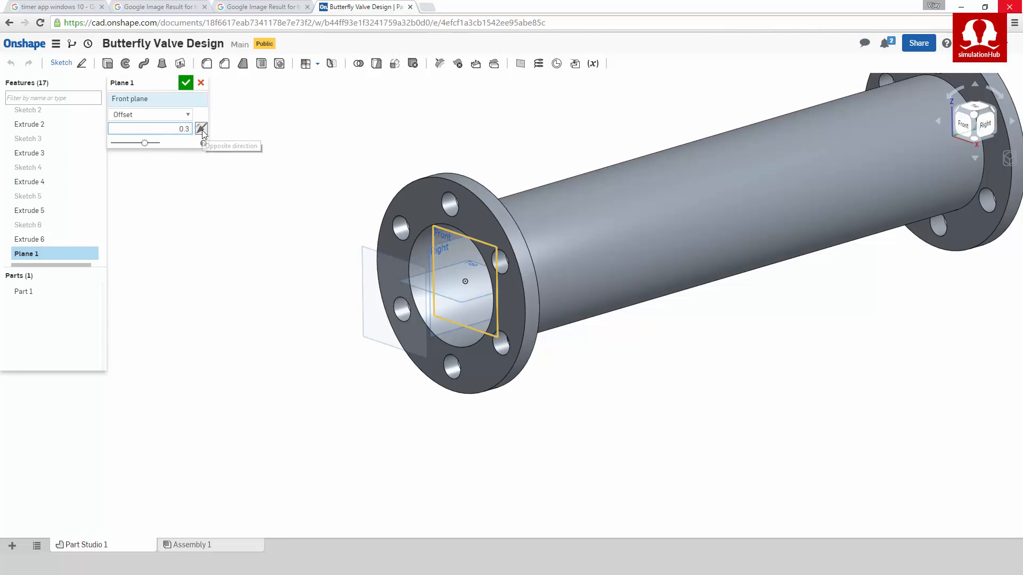
key("Return")
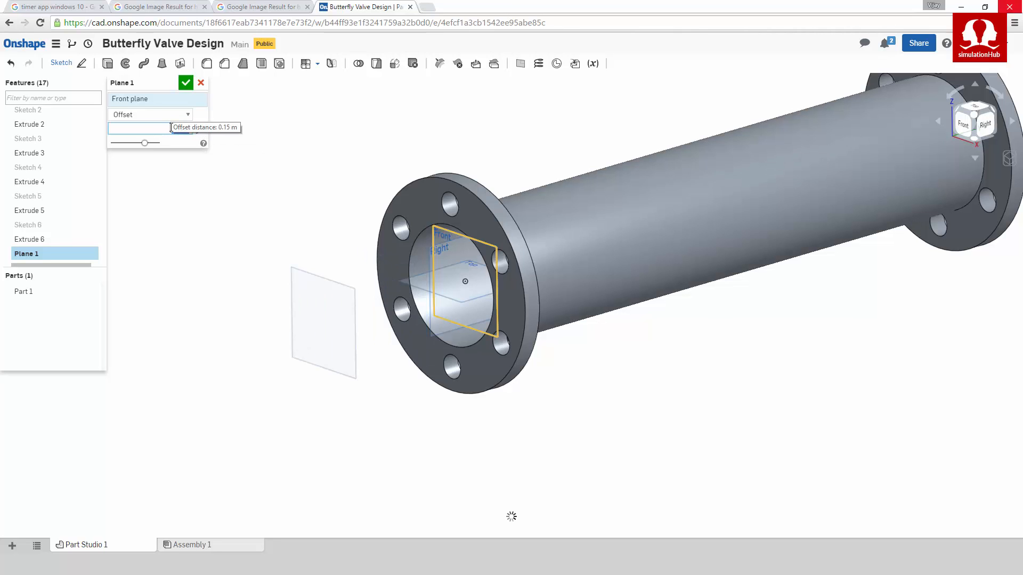
left_click(198, 131)
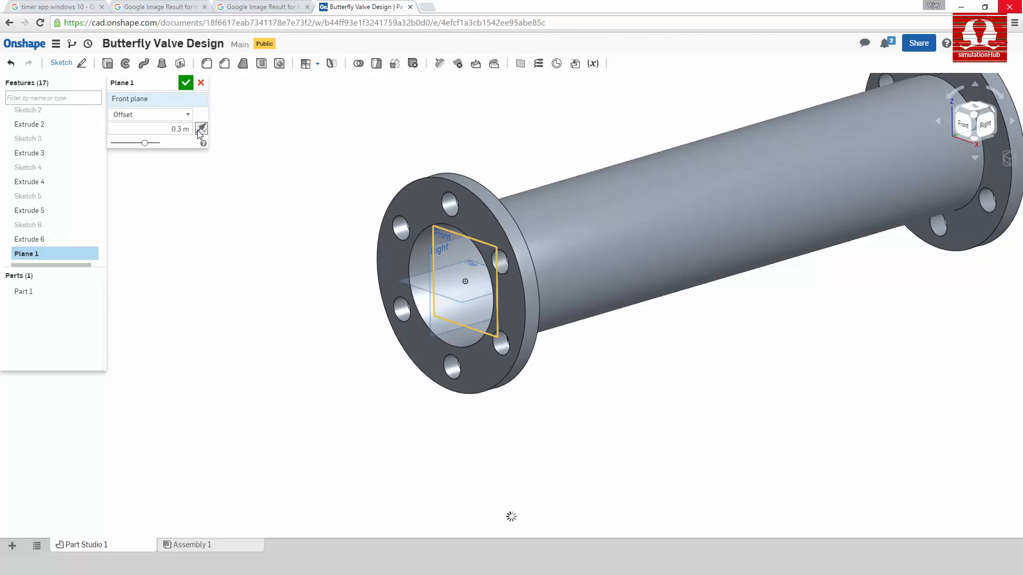
left_click(185, 83)
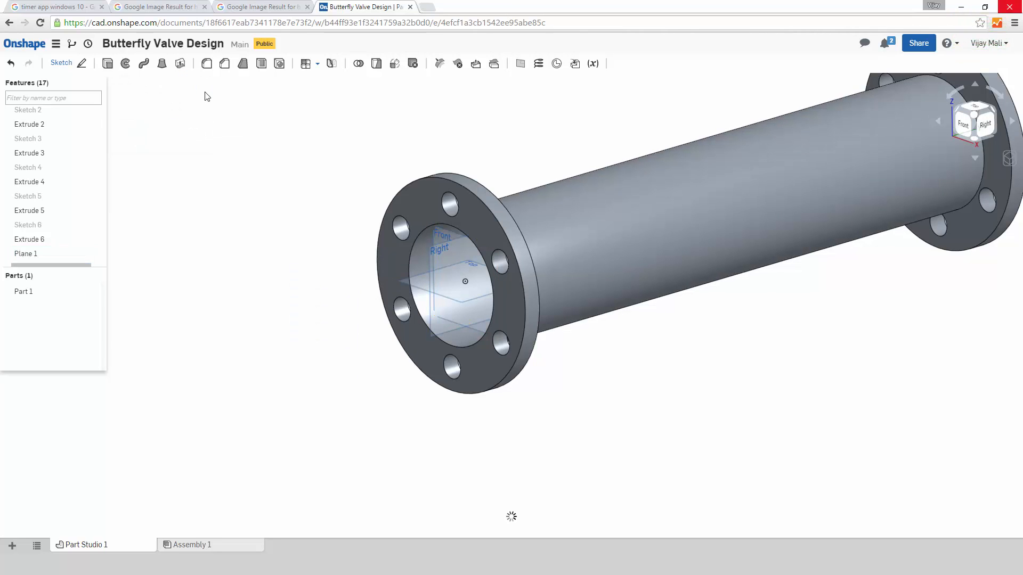
Step: Edit the pipe body's appearance and set its opacity to 50
left_click(576, 232)
right_click(577, 232)
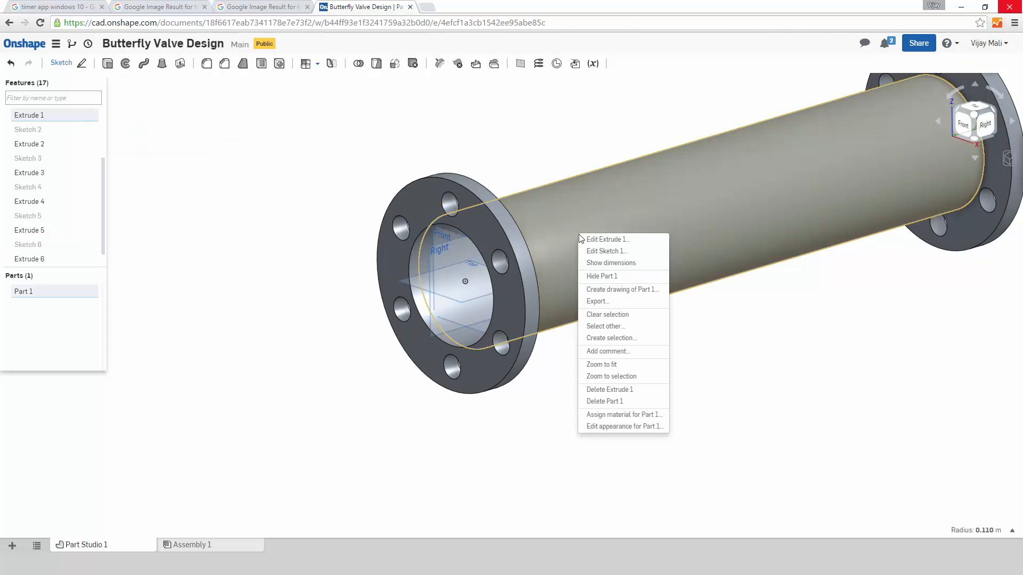
left_click(614, 427)
left_click(169, 477)
double_click(169, 478)
type("50")
key("Return")
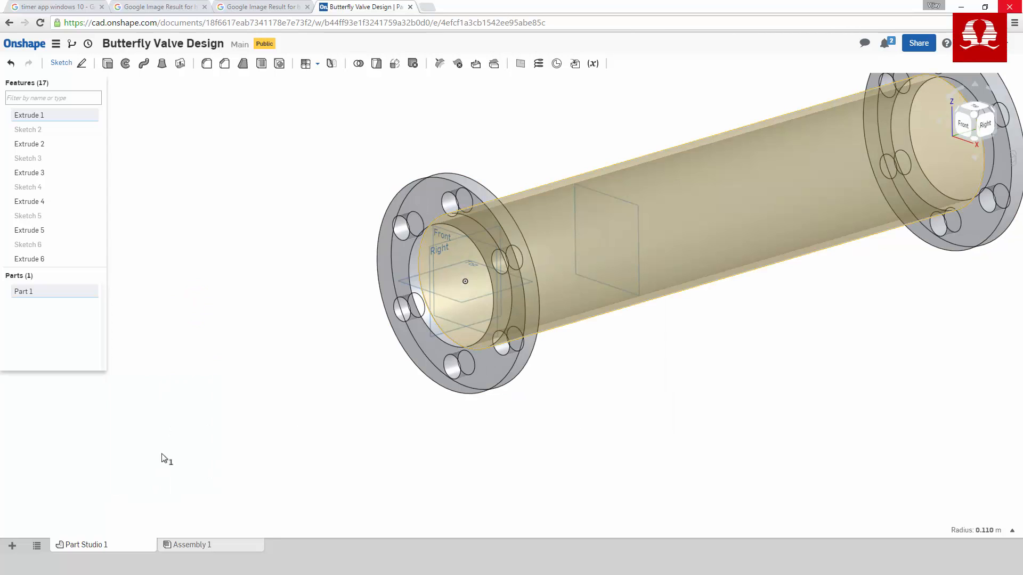
middle_click_drag(235, 235, 194, 244)
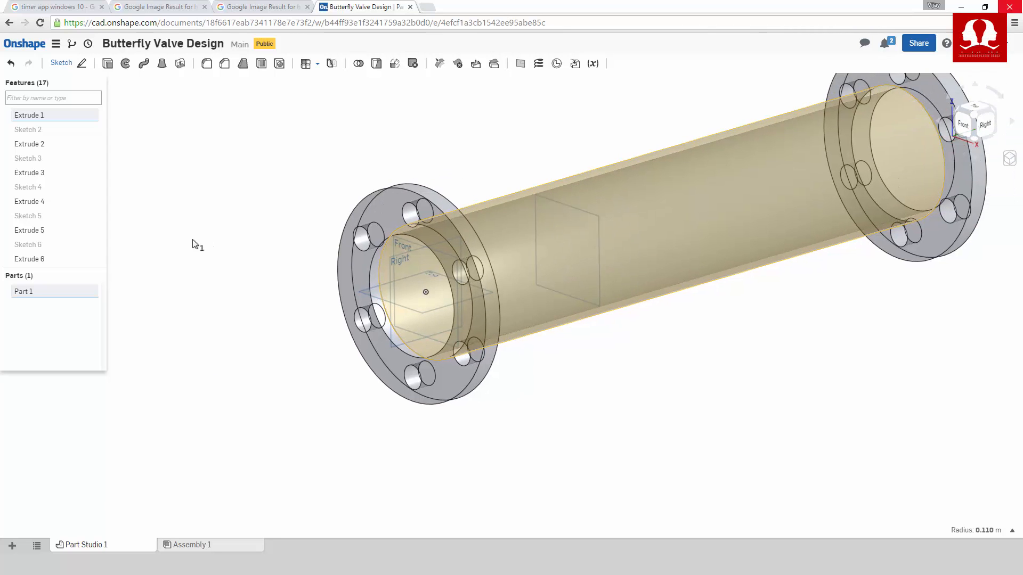
Step: Start a sketch on the offset plane inside the pipe and draw a circle about 0.135 m in diameter centred on the origin
left_click(61, 64)
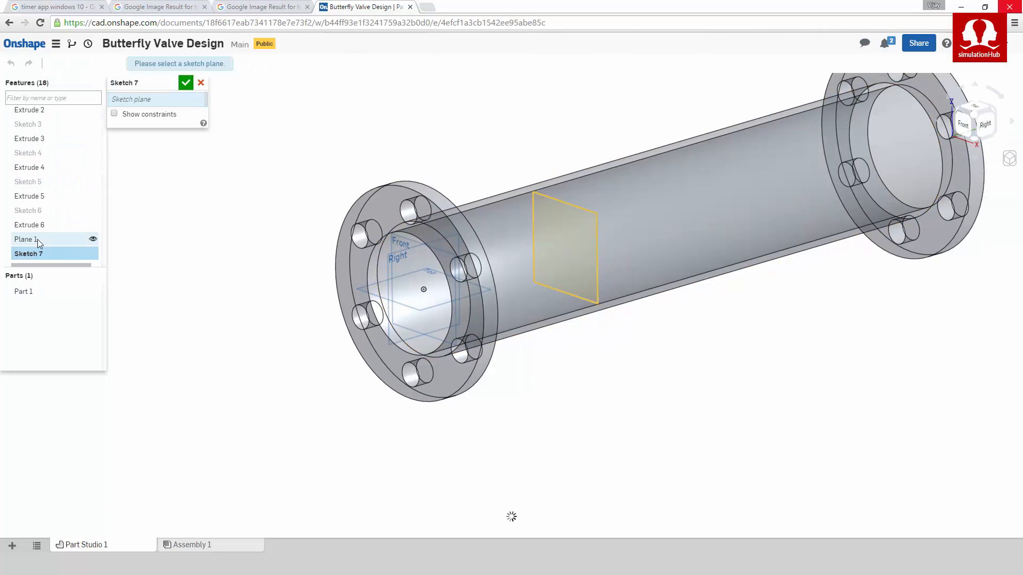
left_click(38, 239)
left_click(963, 123)
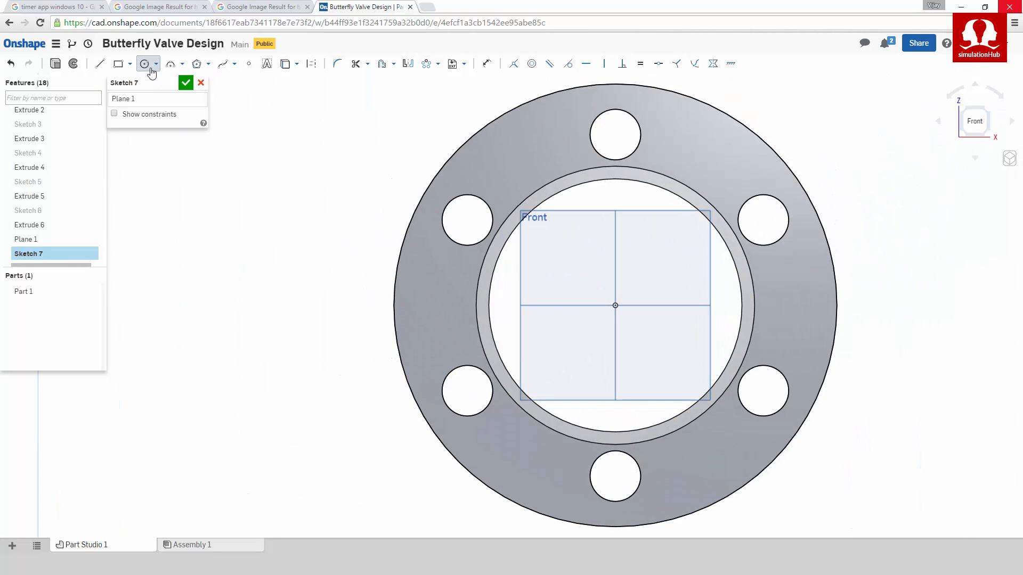
left_click(615, 305)
left_click(585, 226)
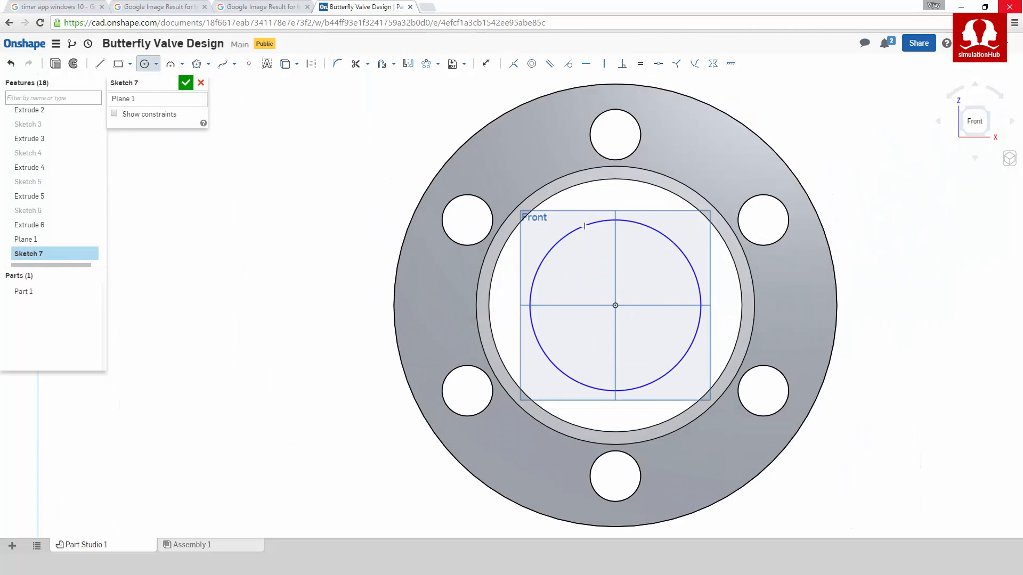
Step: Set the diameter of the circle on the offset plane to 0.2 m
left_click(486, 64)
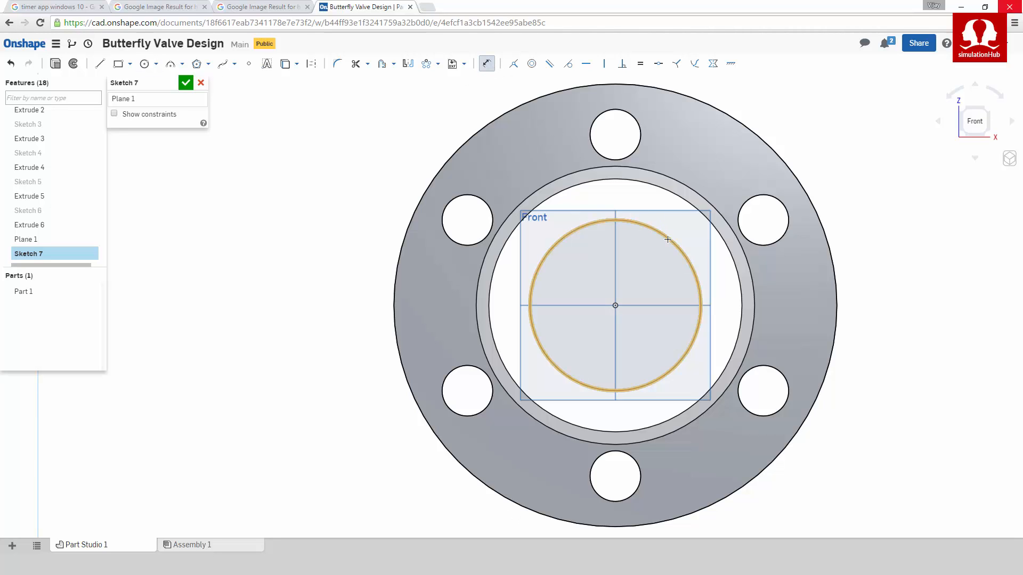
left_click(854, 153)
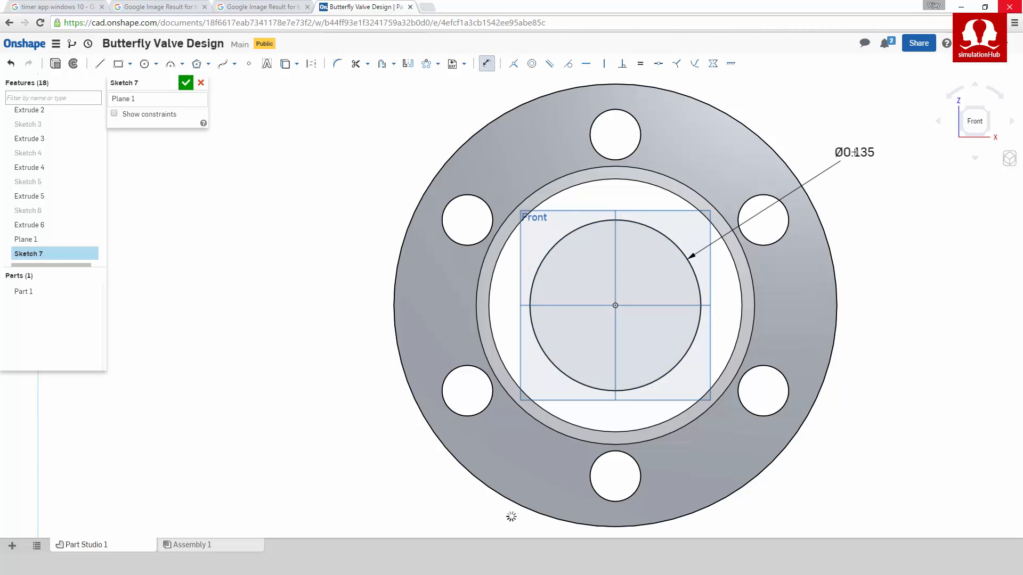
type("0")
type(".2")
key("Return")
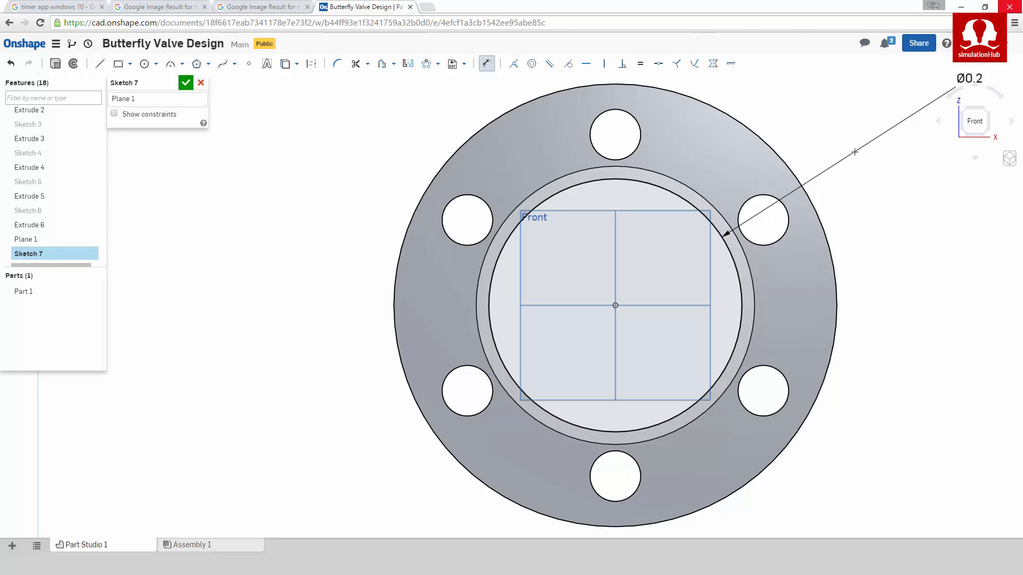
scroll(854, 152, "down", 1)
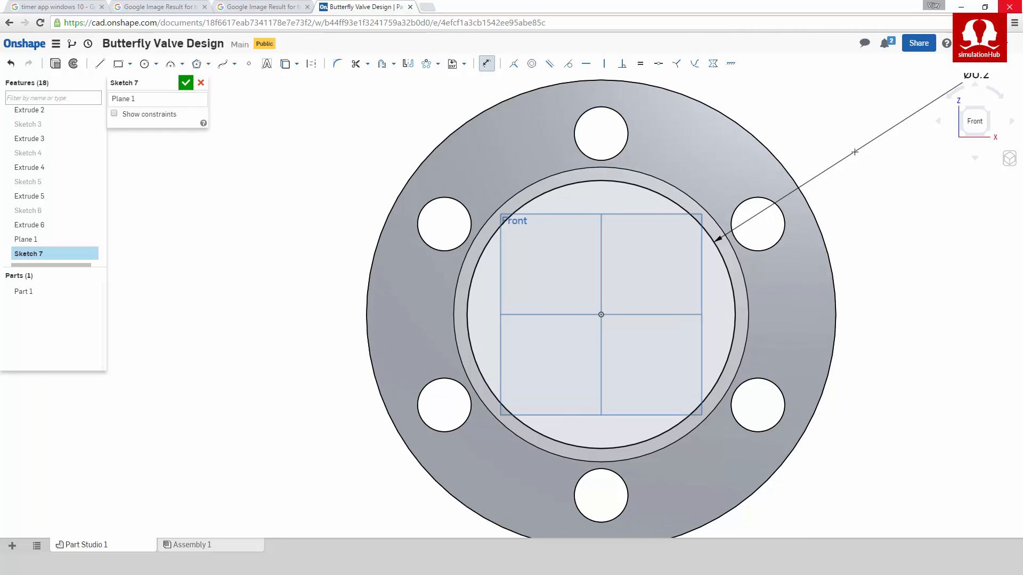
scroll(847, 157, "up", 2)
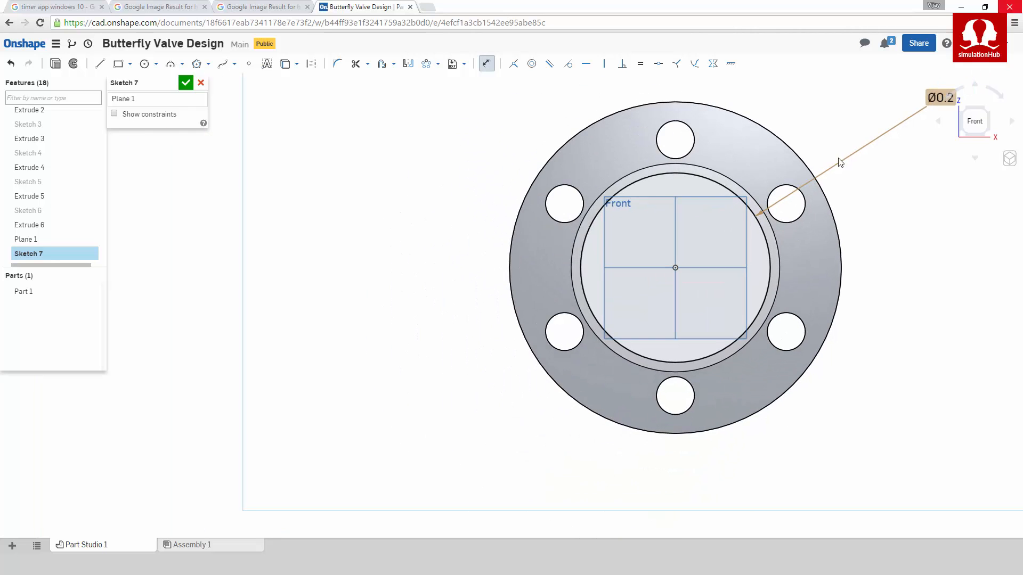
Step: Extrude the 0.2 m circle as a blind solid 0.01 m deep, with a second end position of 0.01 m
left_click(55, 65)
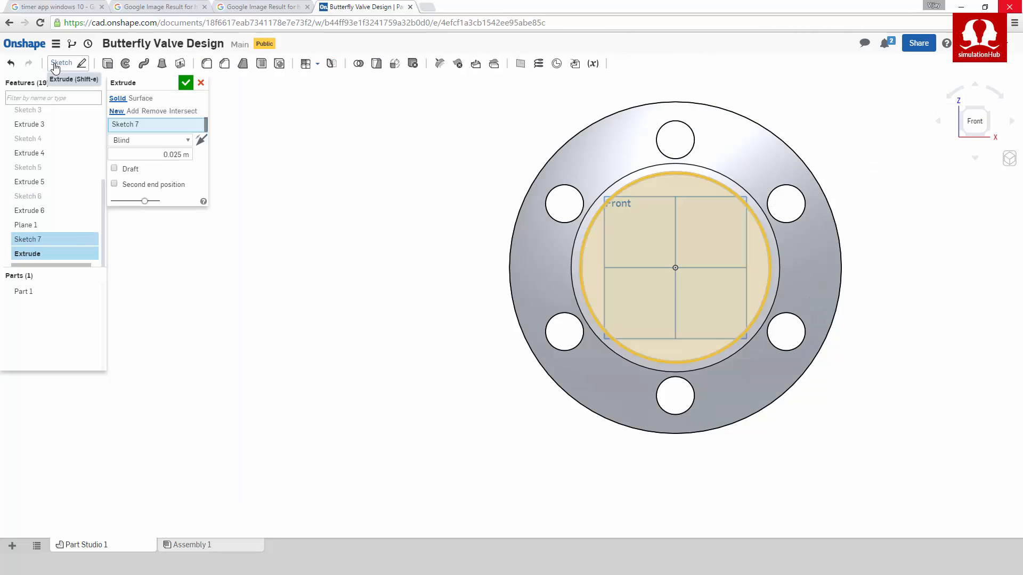
left_click(1007, 160)
left_click(928, 169)
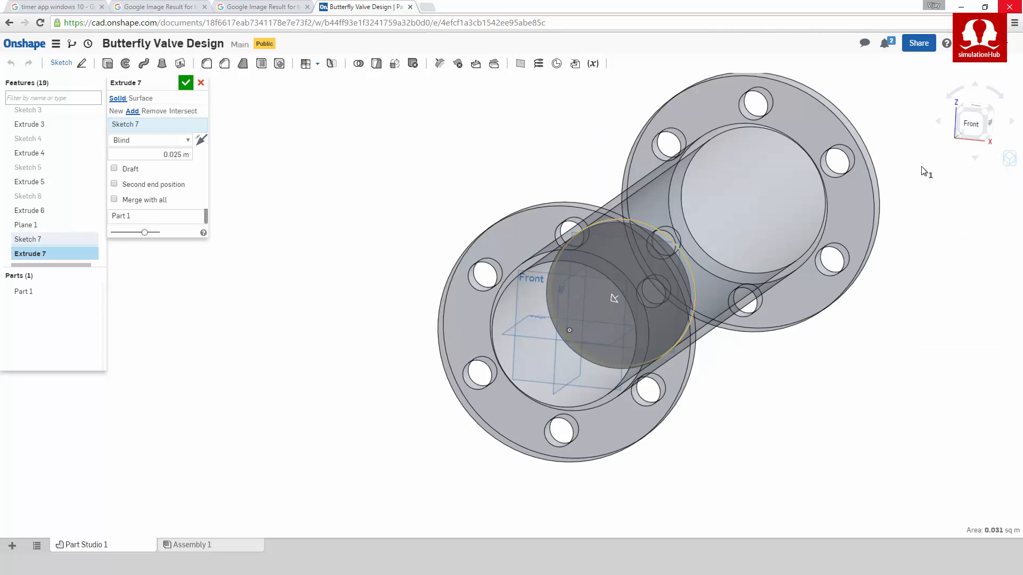
left_click(175, 155)
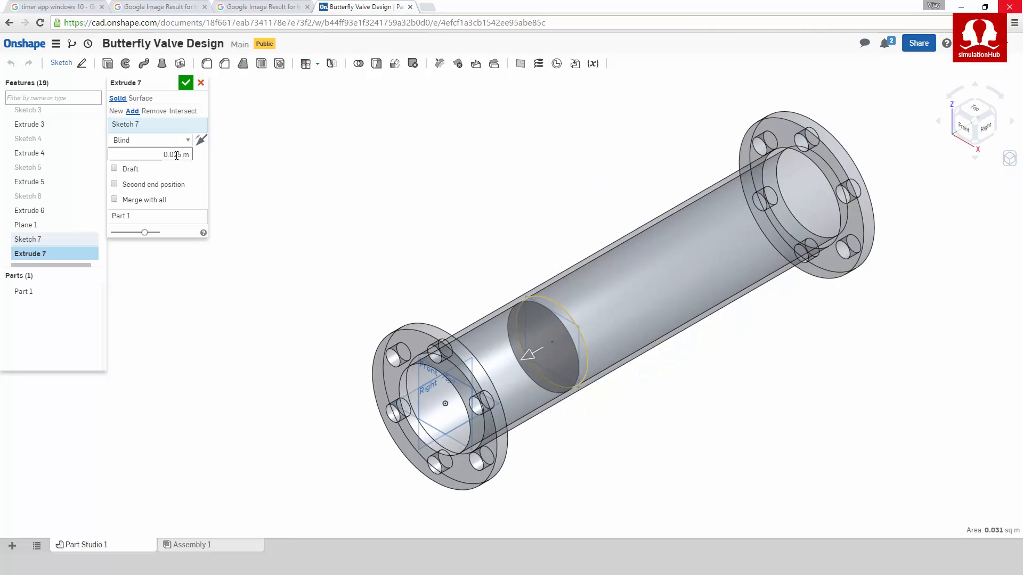
key("BackSpace")
type("0.01")
key("Return")
left_click(114, 184)
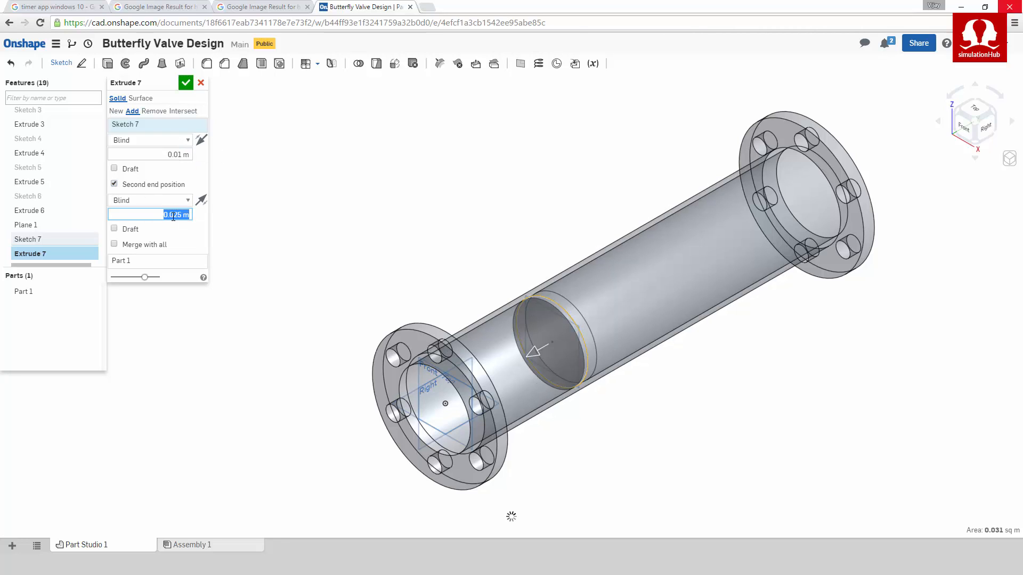
type("0.01")
key("Return")
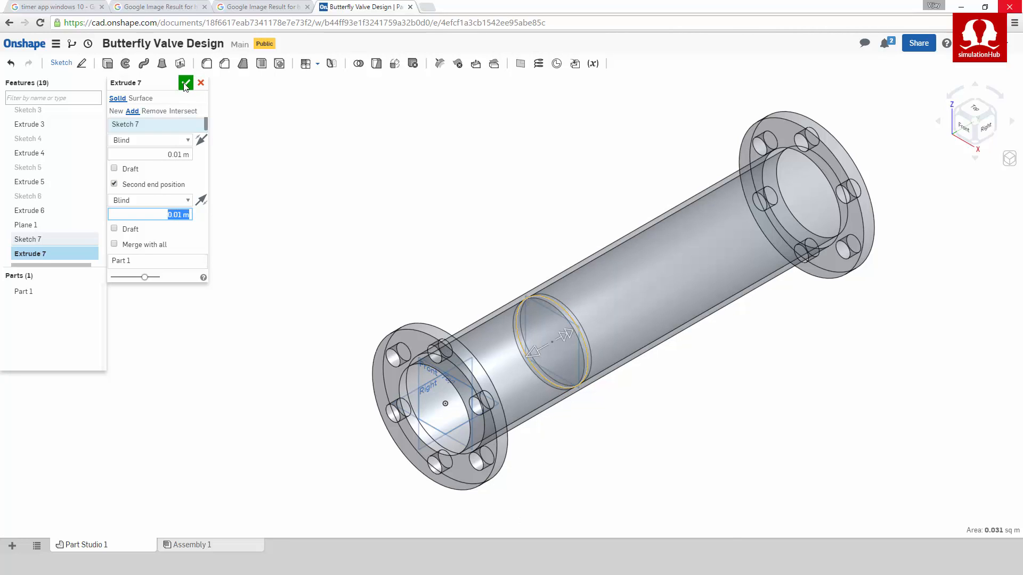
left_click(185, 84)
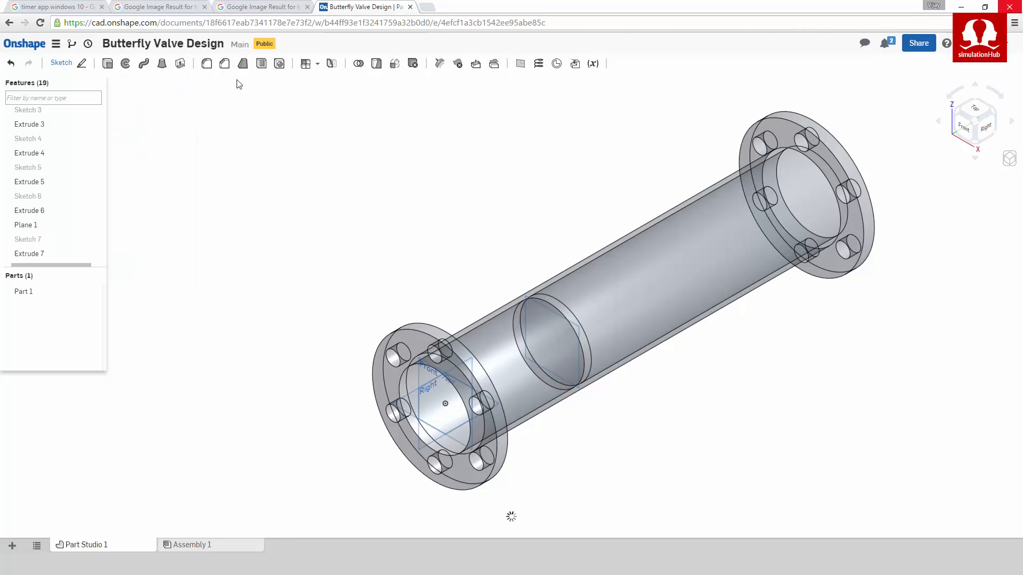
Step: Fillet both circular edges of the disc inside the pipe with a 0.005 m radius
left_click(207, 64)
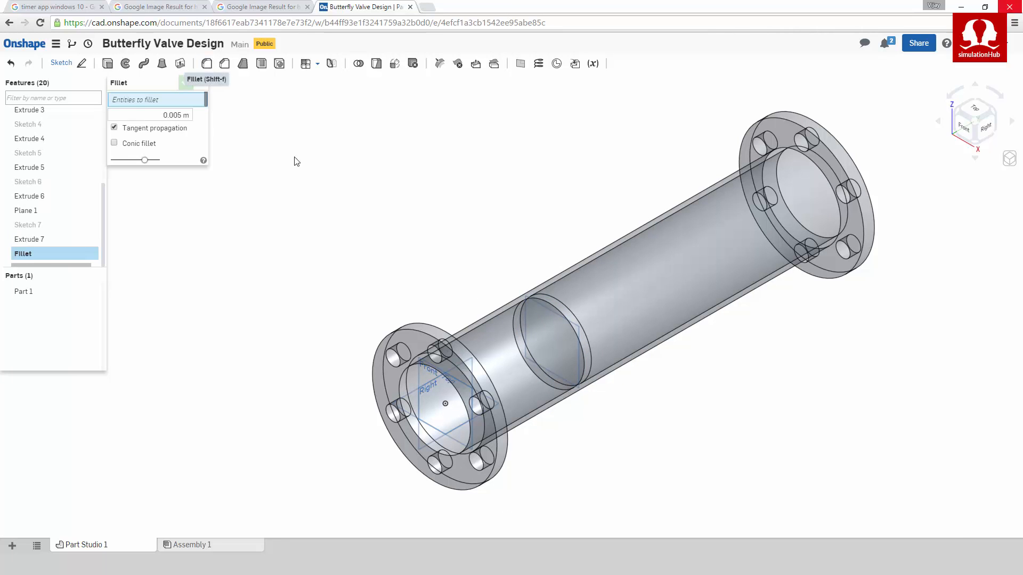
left_click(548, 303)
left_click(554, 303)
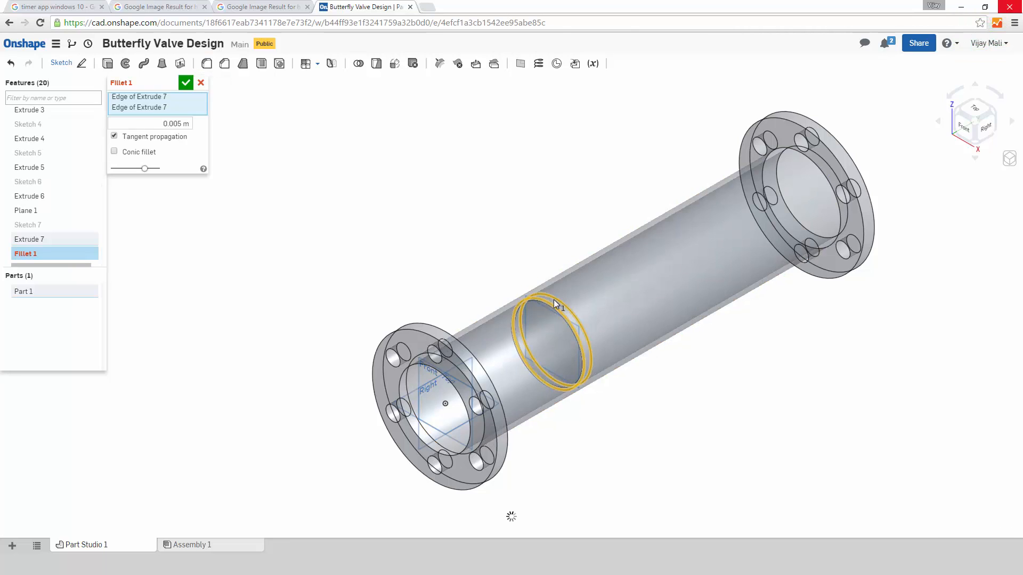
left_click(185, 84)
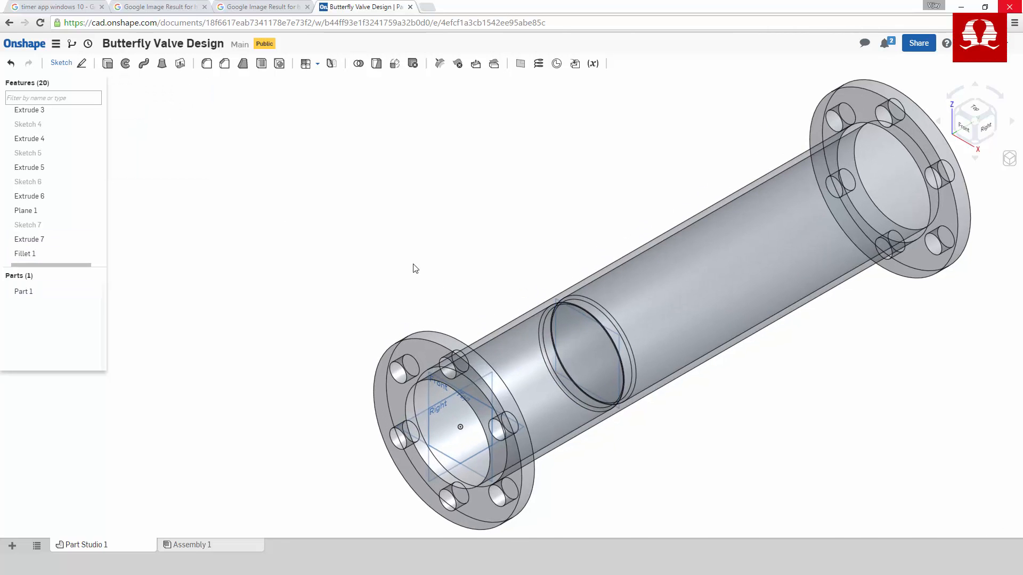
Step: Edit the disc's extrude and change its operation to New, making the disc a separate part from the pipe body
scroll(469, 304, "up", 5)
mouse_move(663, 414)
right_mouse_down()
mouse_move(627, 419)
mouse_move(659, 411)
right_mouse_up()
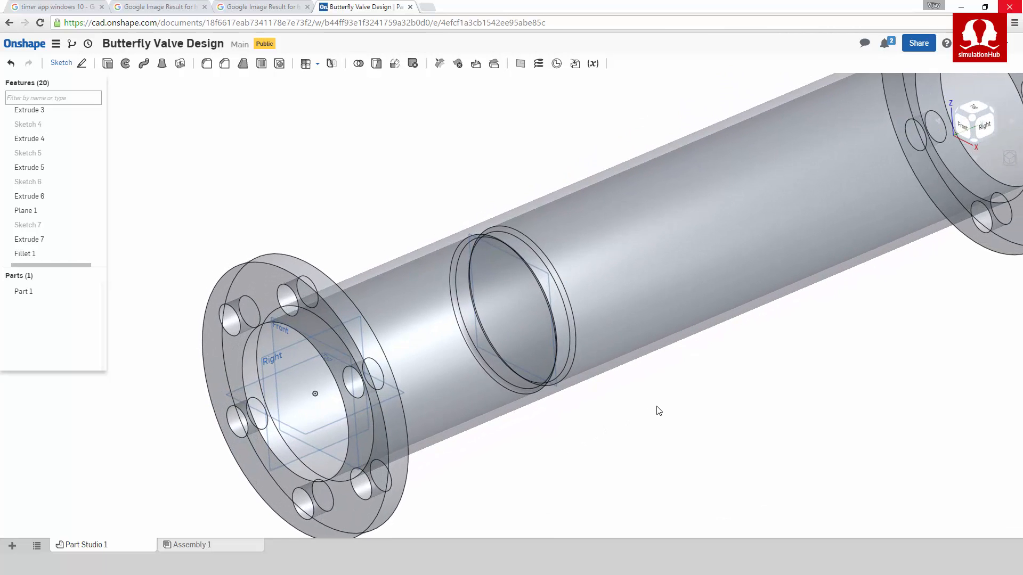
double_click(43, 241)
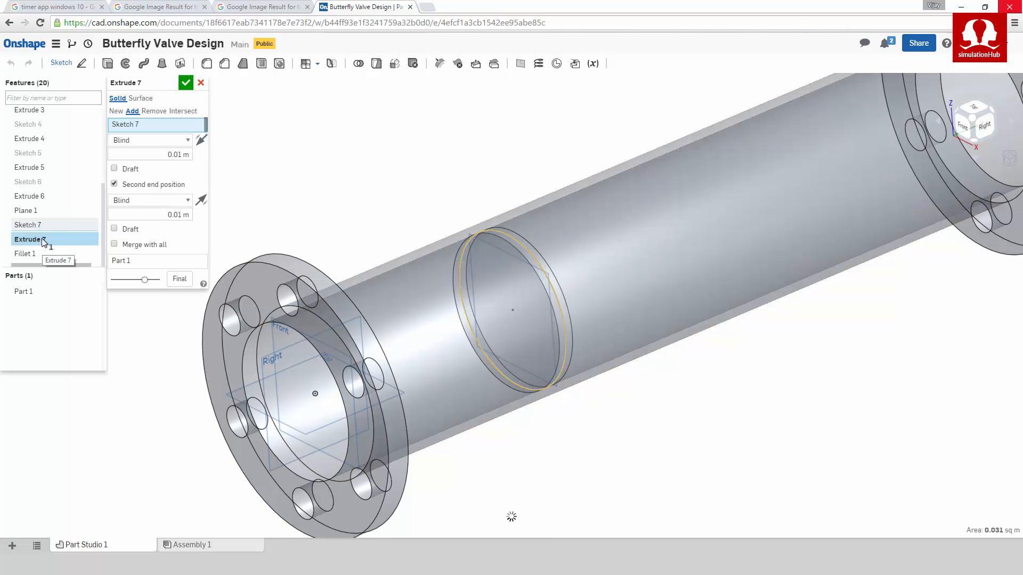
left_click(117, 112)
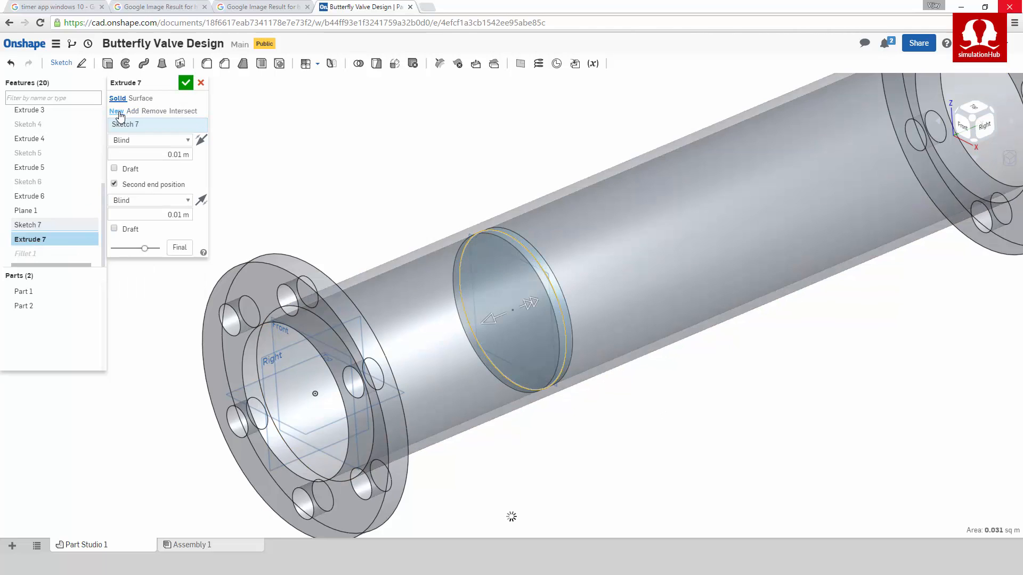
left_click(185, 84)
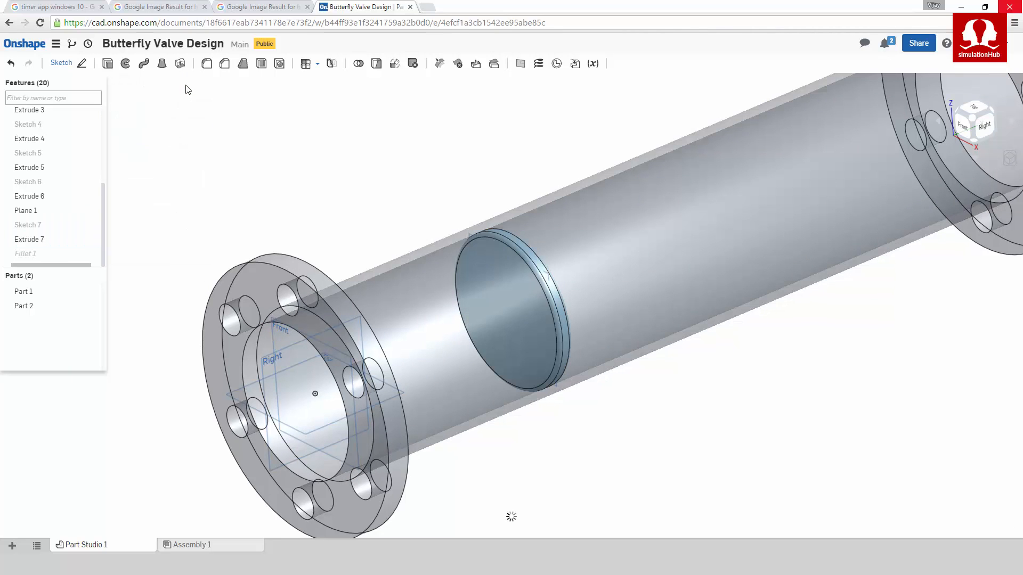
middle_click_drag(244, 169, 271, 161)
scroll(272, 164, "down", 2)
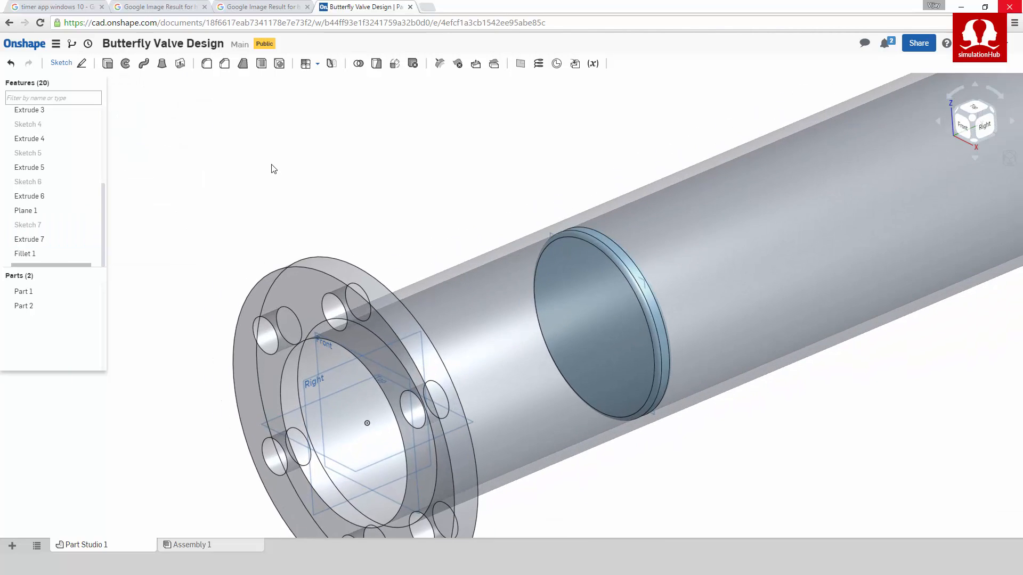
scroll(272, 166, "up", 3)
scroll(271, 170, "up", 1)
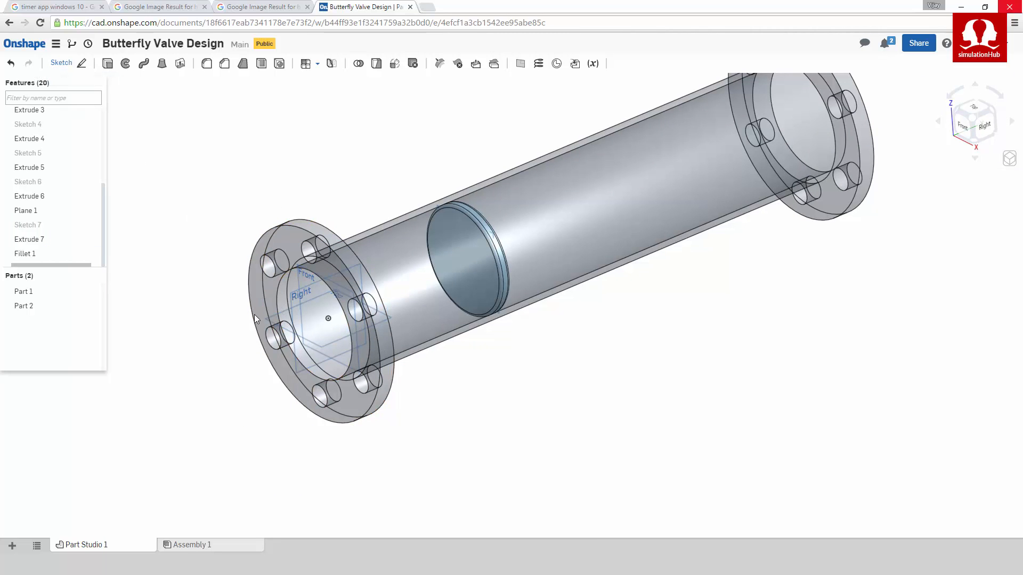
Step: Start a new sketch on the Top plane and draw a circle about 0.05 m in diameter over the middle of the disc
scroll(267, 326, "down", 2)
right_click_drag(206, 340, 175, 342)
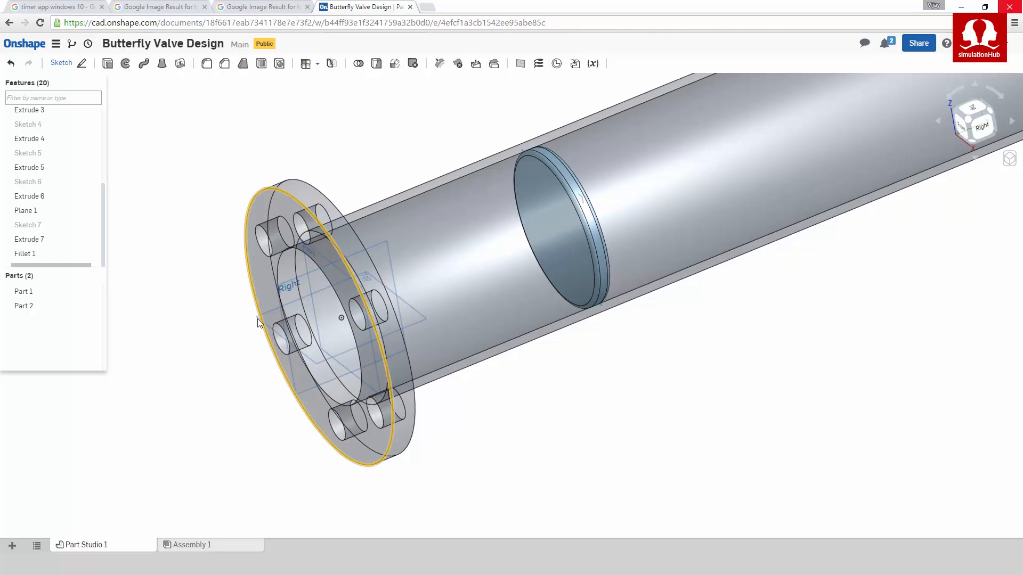
mouse_move(170, 305)
right_mouse_down()
mouse_move(174, 294)
mouse_move(176, 307)
right_mouse_up()
left_click(68, 65)
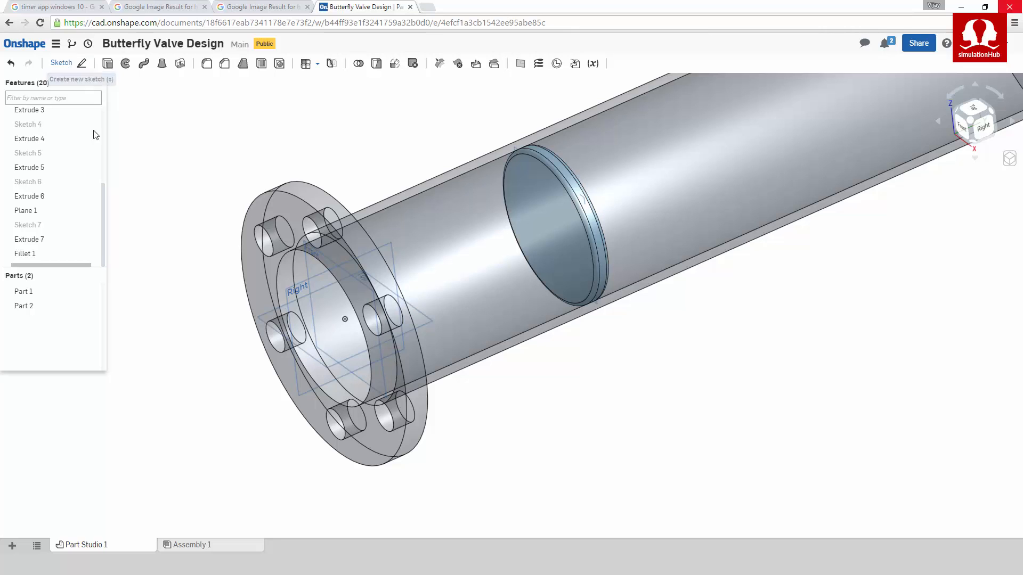
key("s")
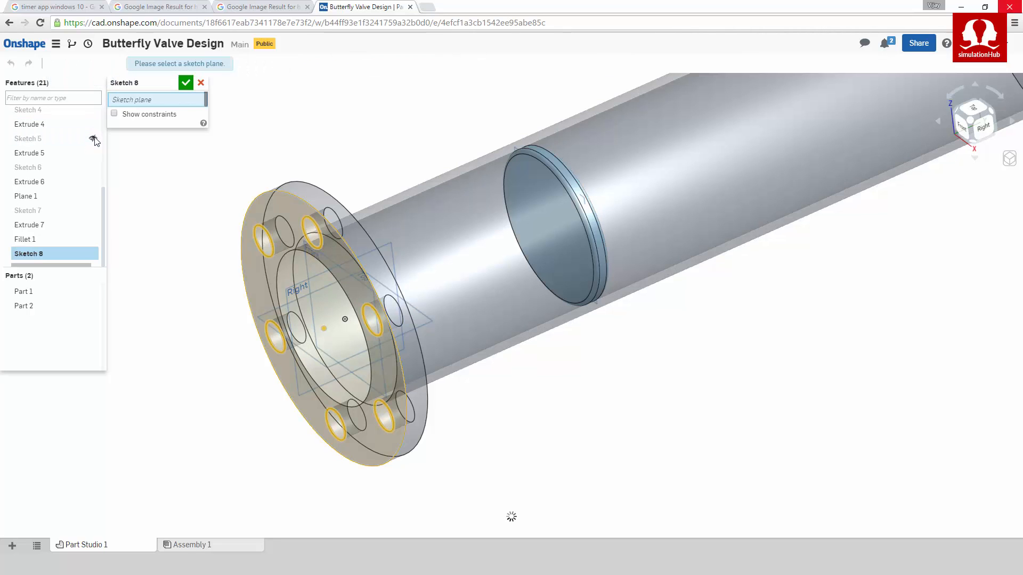
scroll(94, 137, "up", 5)
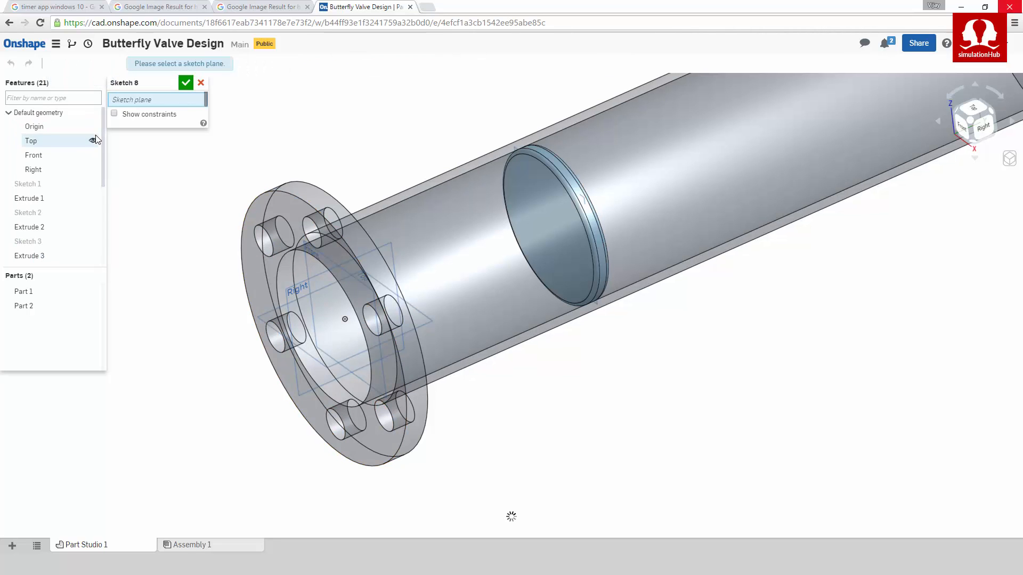
left_click(42, 143)
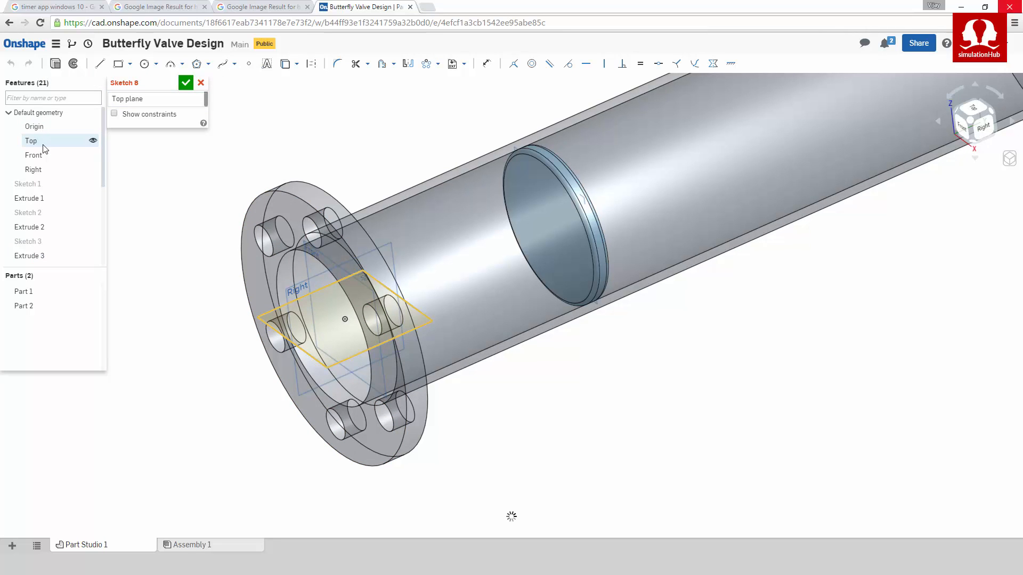
left_click(975, 112)
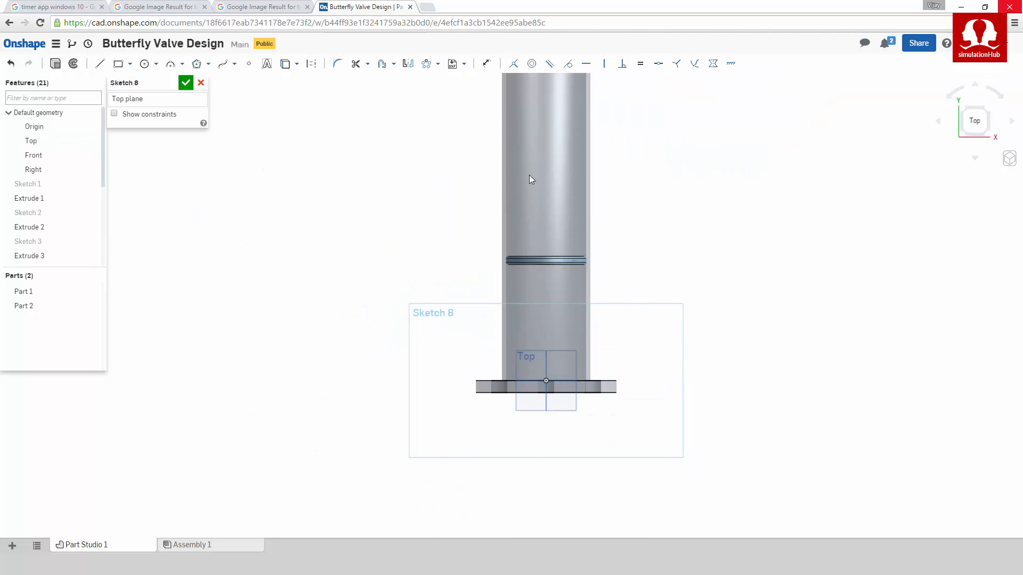
middle_click_drag(539, 211, 494, 119)
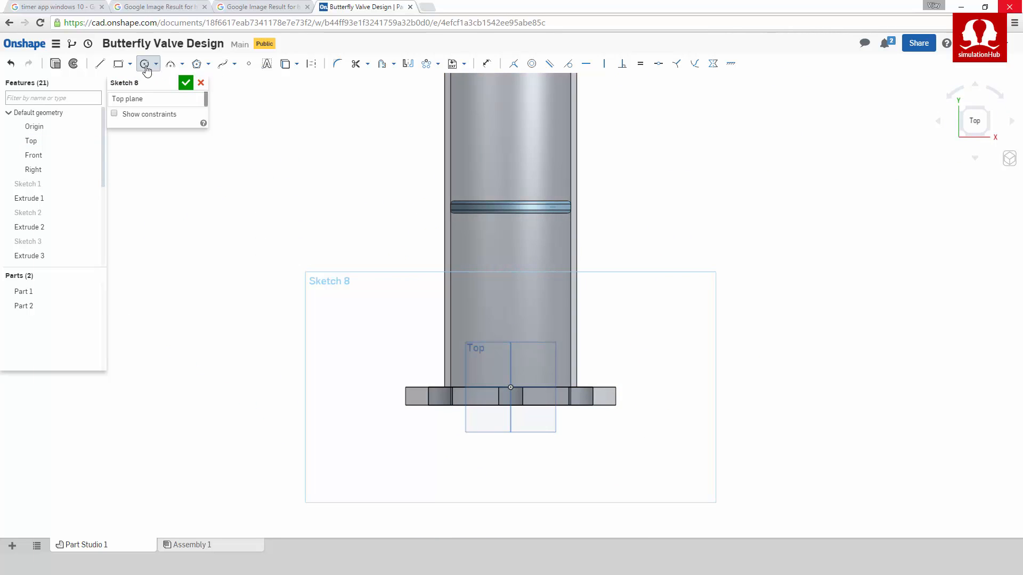
left_click(510, 207)
left_click(508, 192)
Step: Dimension the circle to a diameter of 0.05 m and place its centre 0.3 m from the origin
left_click(487, 64)
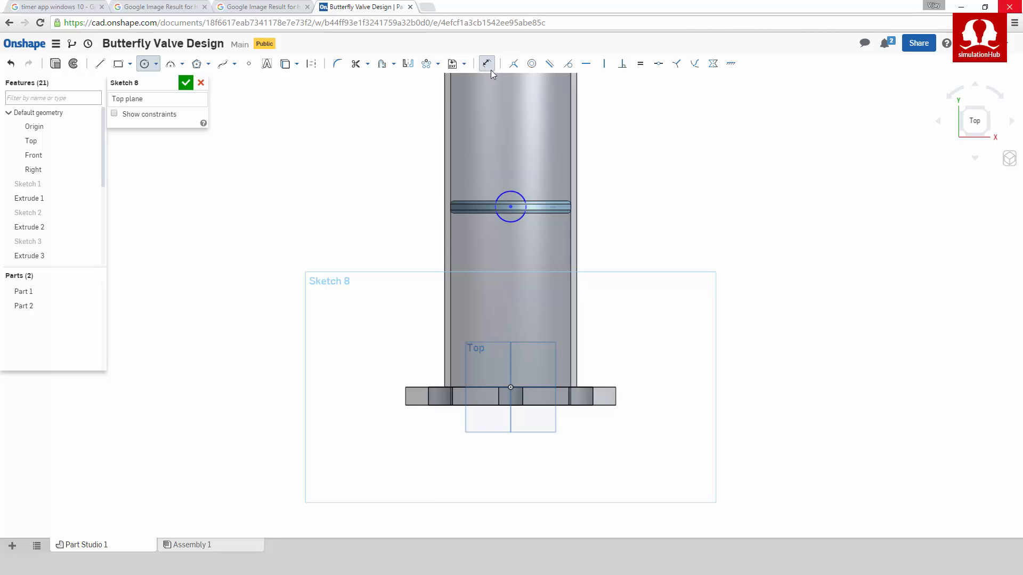
double_click(640, 182)
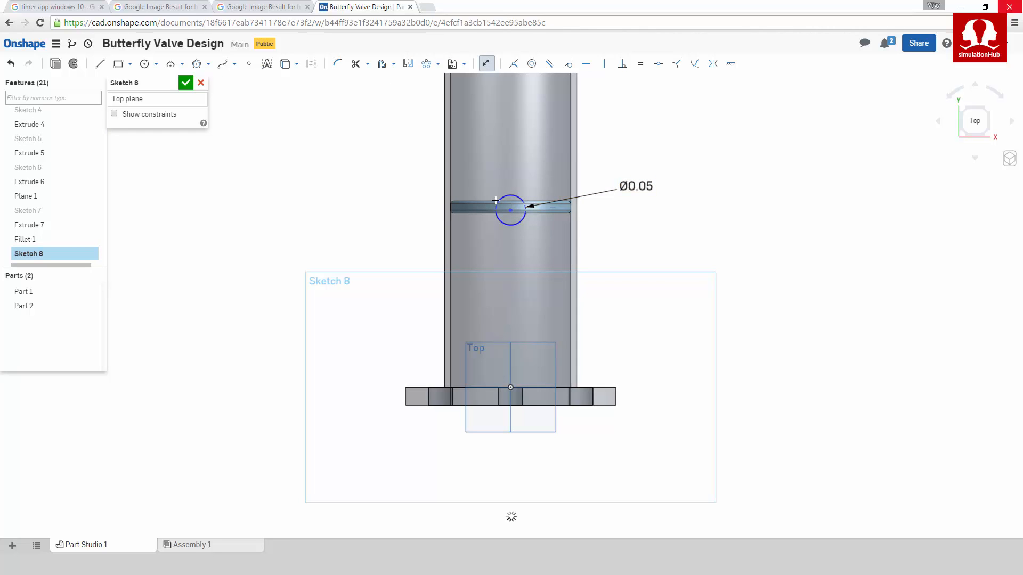
left_click(510, 211)
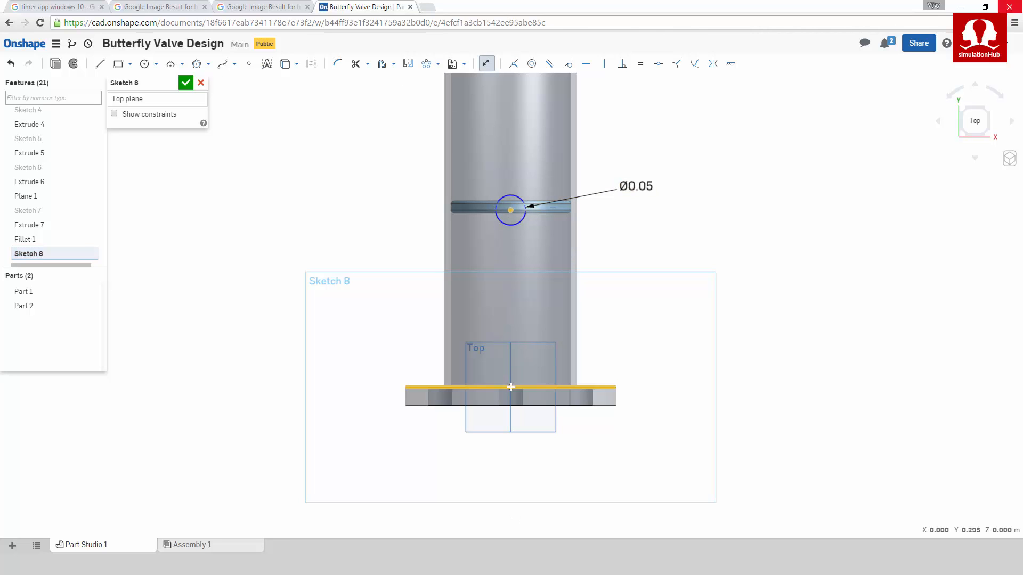
left_click(510, 388)
left_click(690, 303)
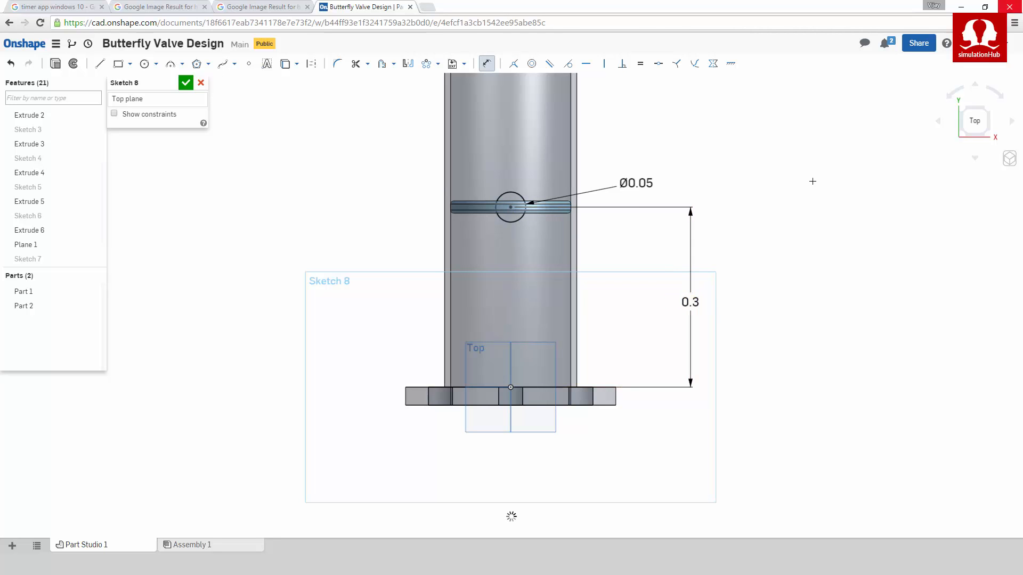
left_click(191, 83)
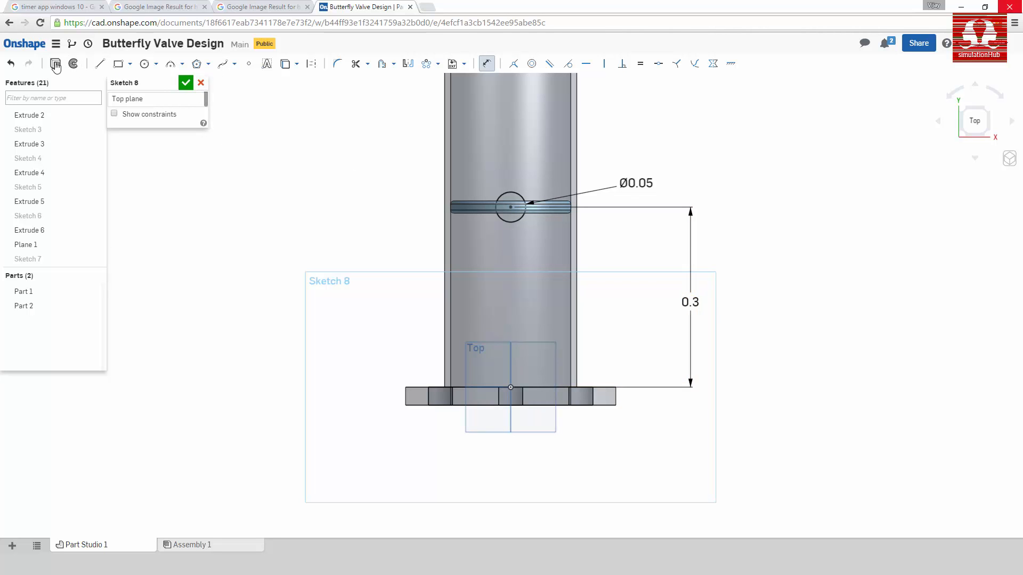
Step: Extrude the 0.05 m circle as a new solid, blind 0.15 m deep, with a blind second end position of 0.12 m
key("shift+e")
left_click(1009, 159)
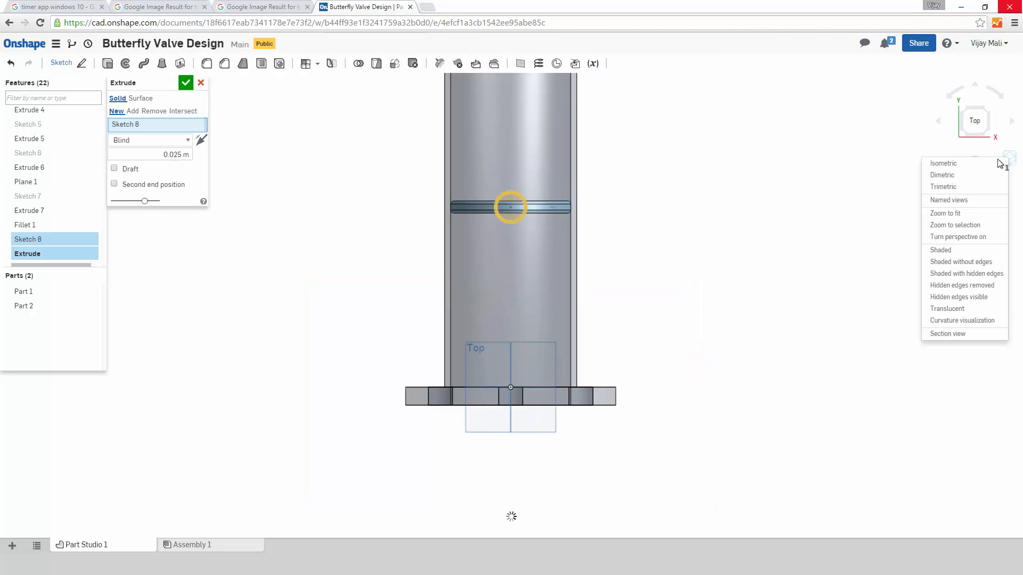
left_click(951, 163)
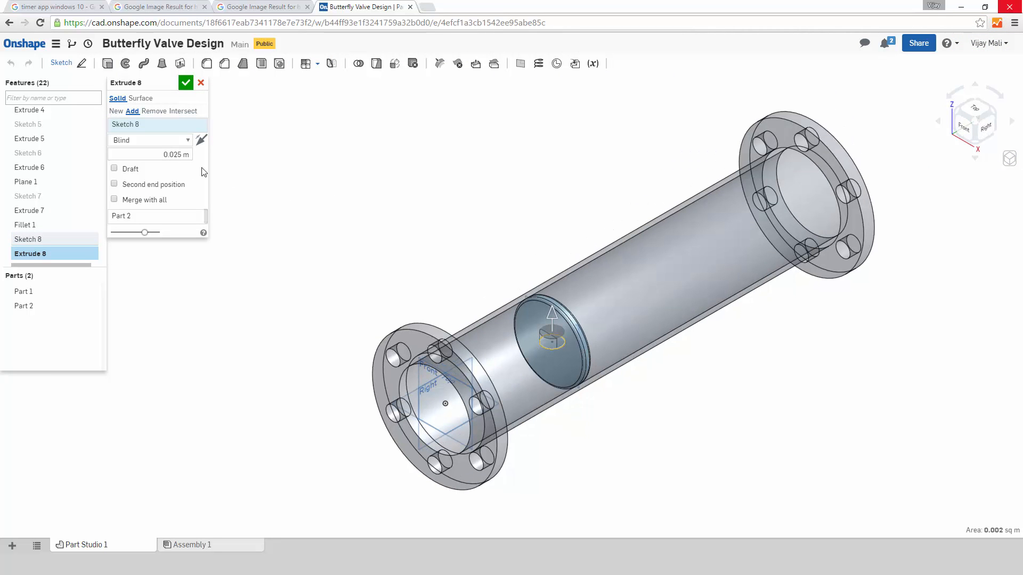
type("0.15")
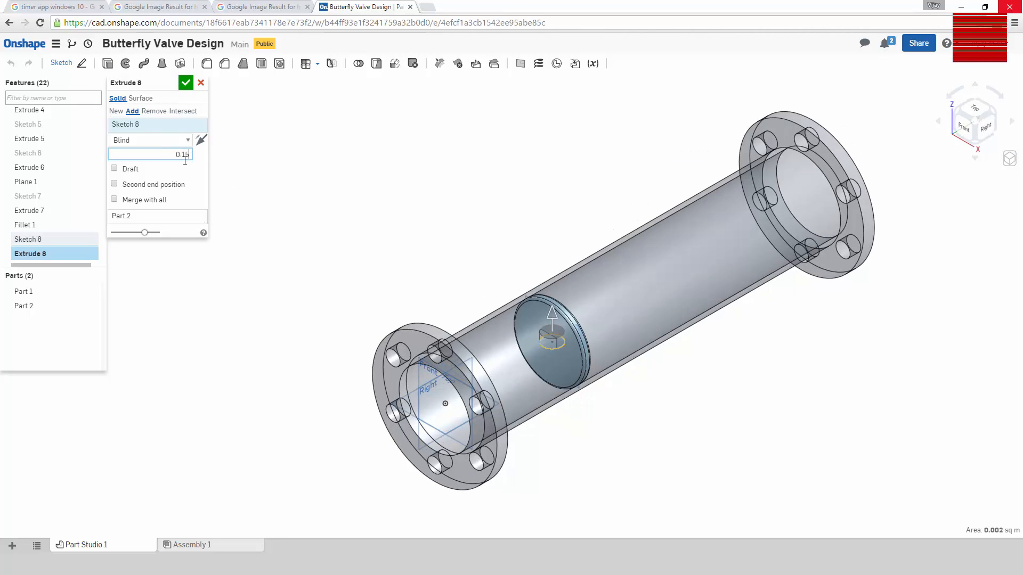
left_click(114, 183)
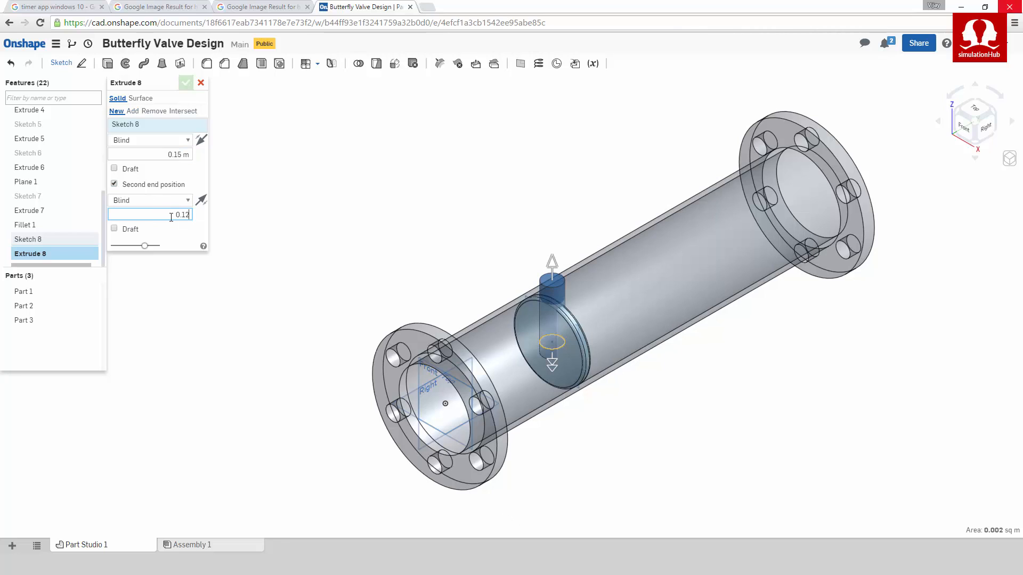
left_click(186, 83)
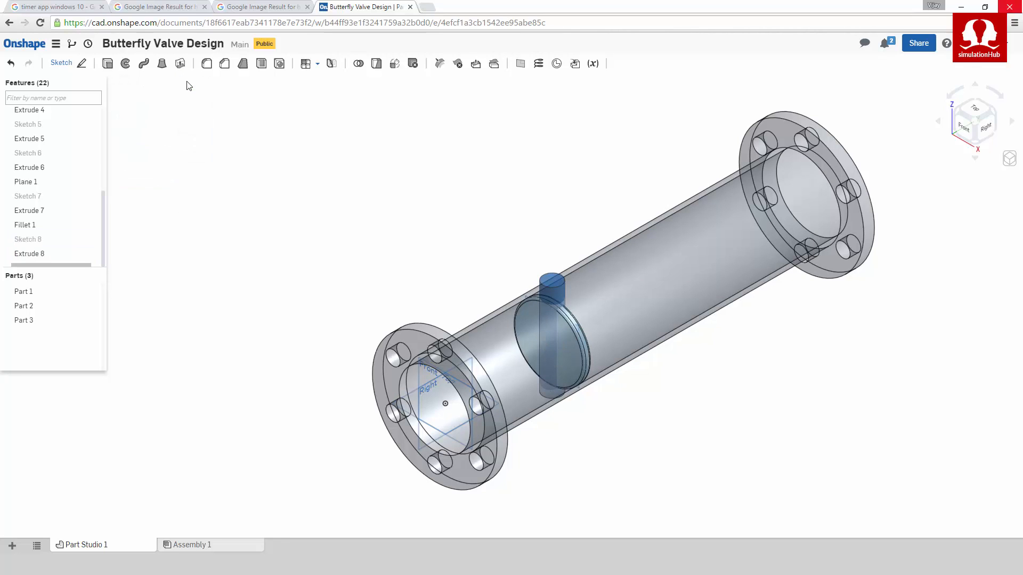
Step: Start a sketch on the shaft's lower end face and draw a concentric circle about 0.082 m in diameter around it
right_click_drag(350, 227, 338, 190)
scroll(561, 349, "up", 3)
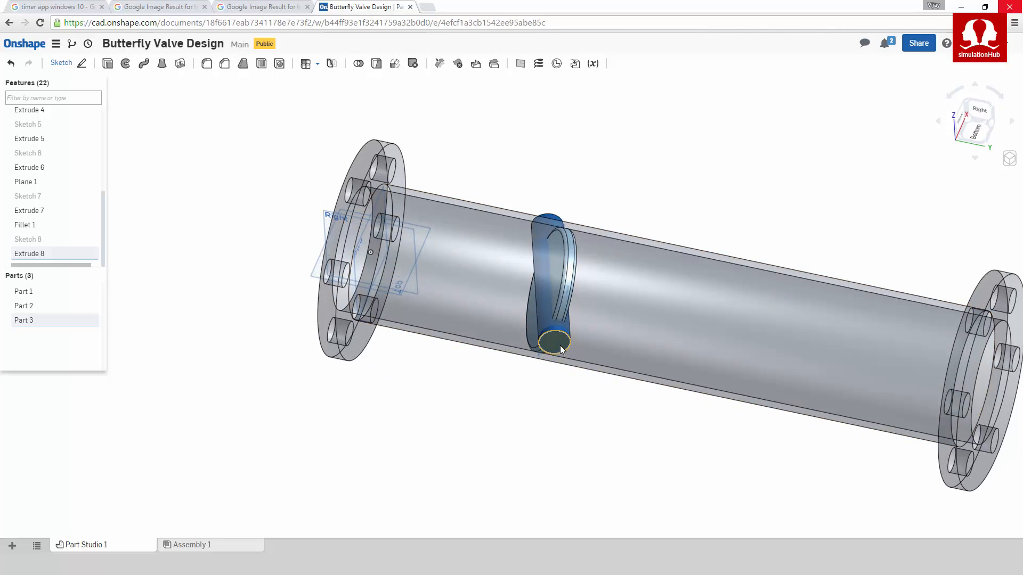
left_click(62, 64)
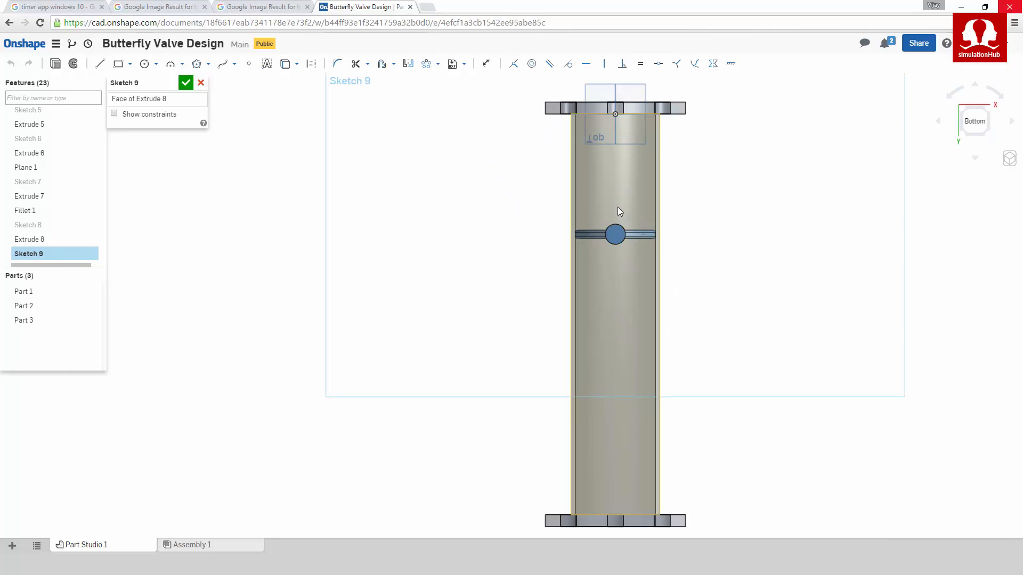
scroll(618, 206, "up", 2)
scroll(629, 291, "up", 1)
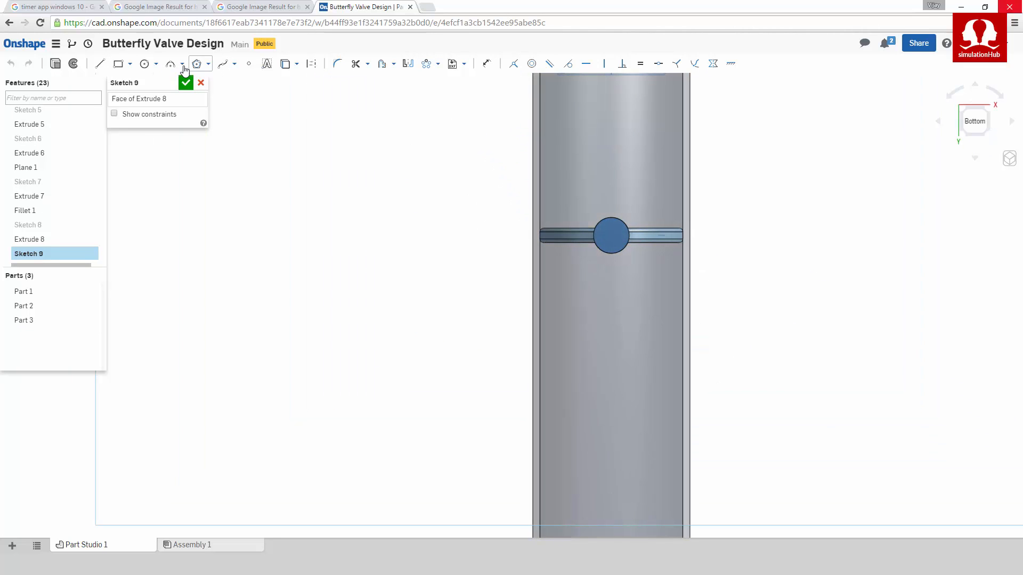
left_click(145, 66)
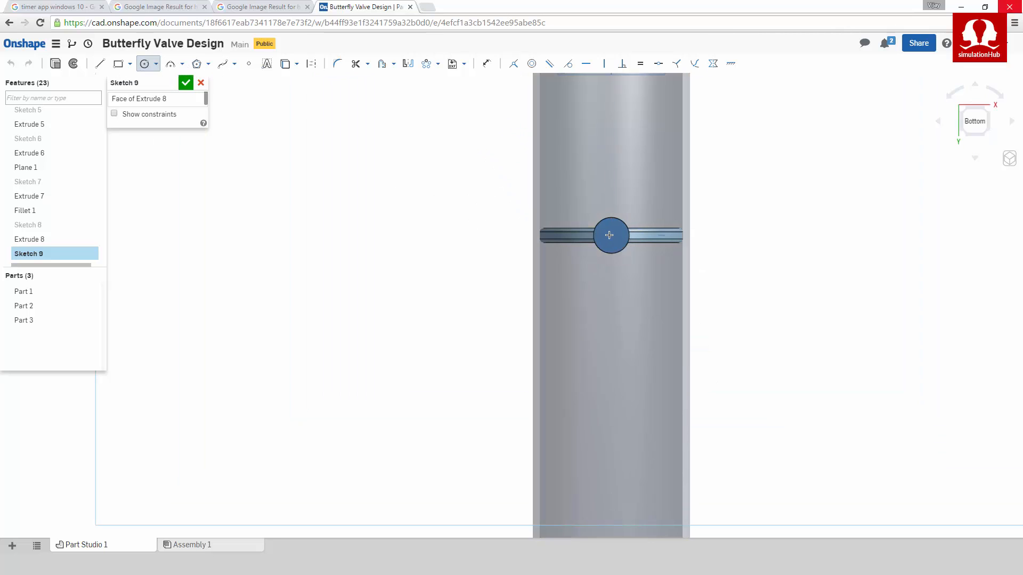
left_click(599, 210)
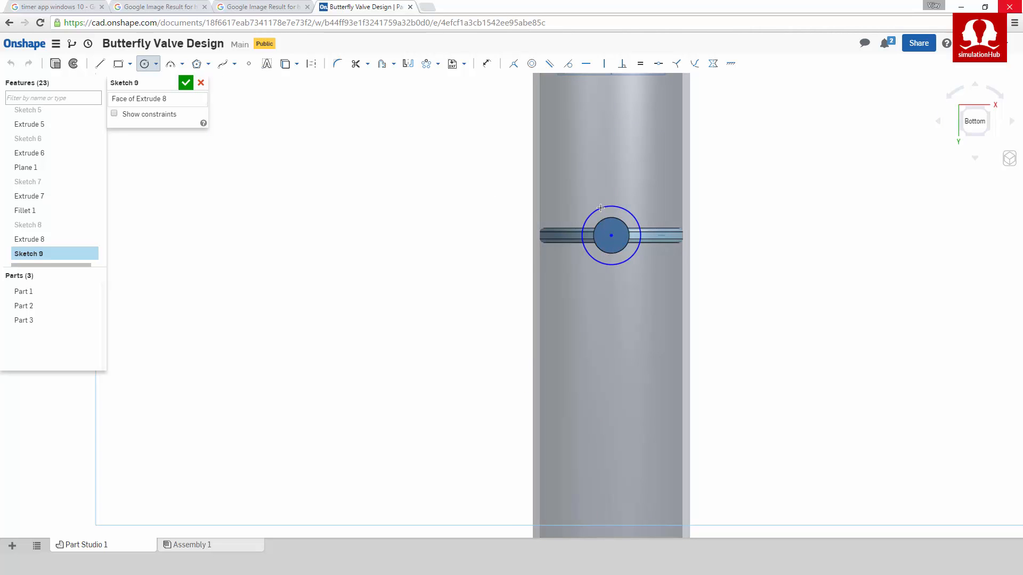
Step: Set the diameter of the circle around the shaft's lower end to 0.08 m
left_click(487, 64)
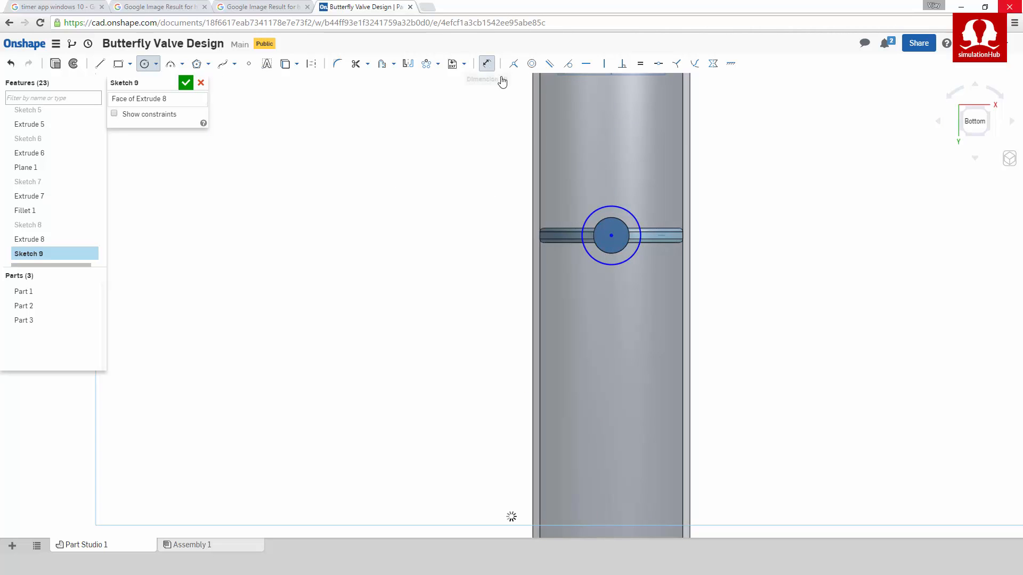
left_click(628, 212)
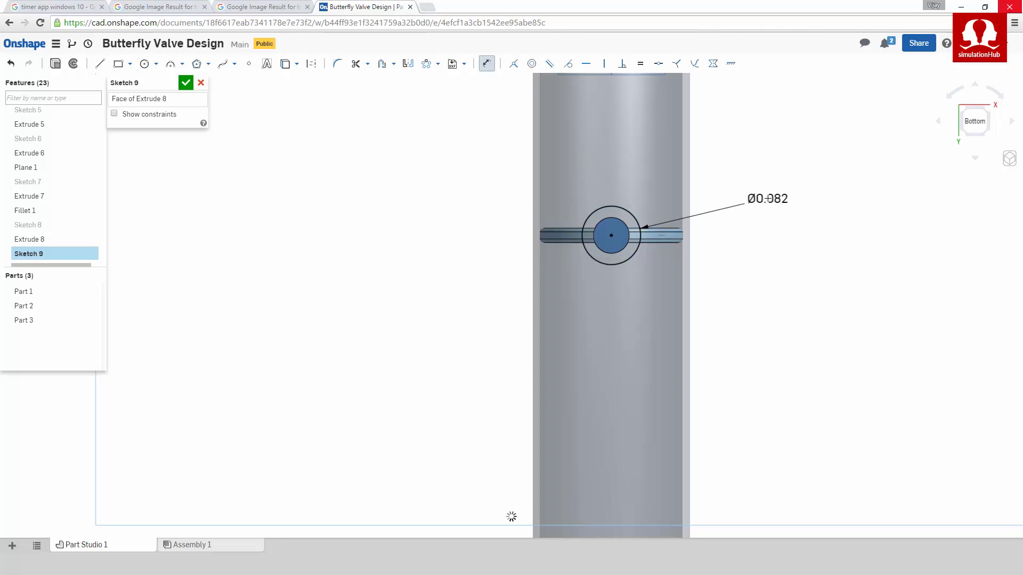
left_click(768, 198)
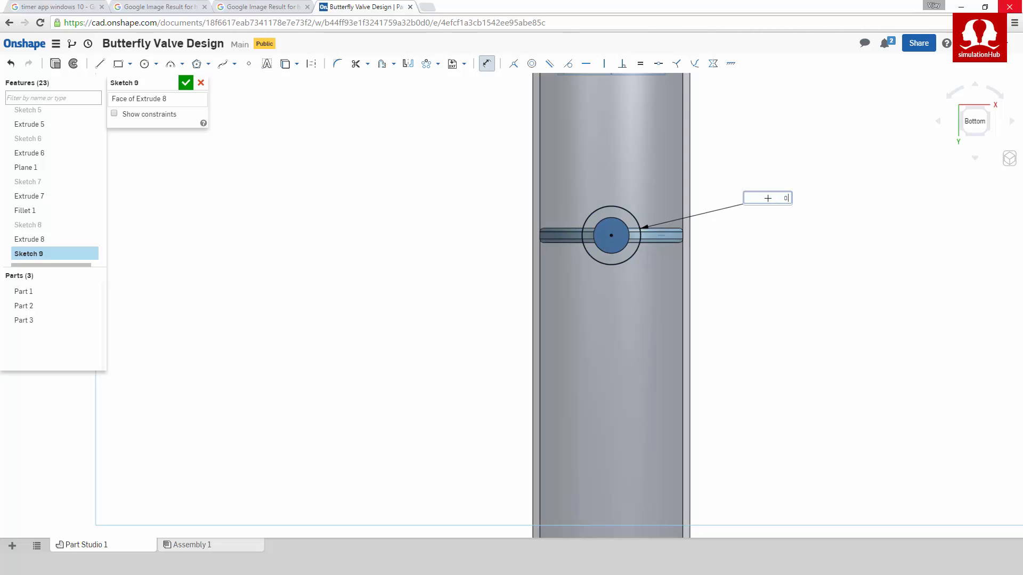
key("Return")
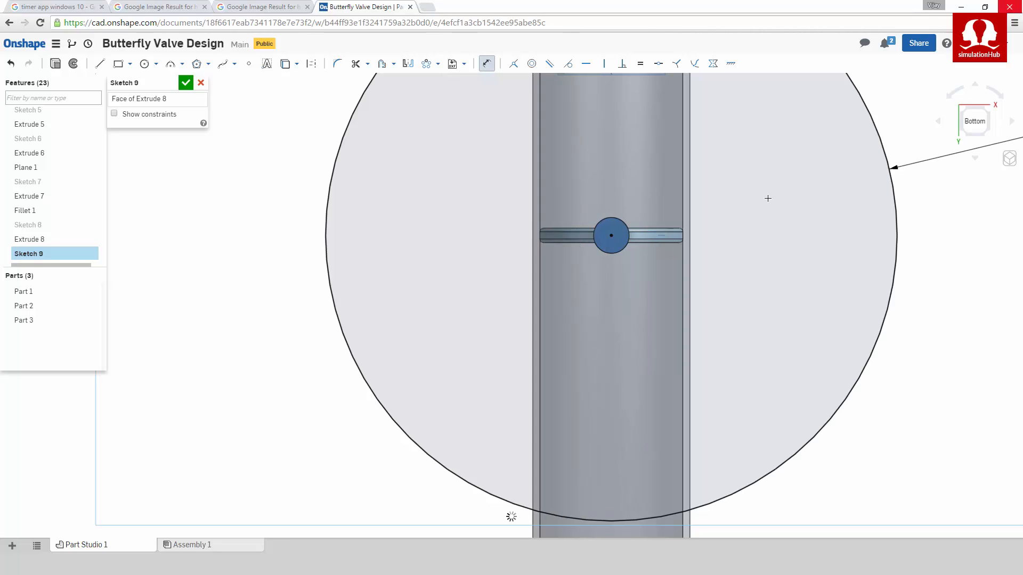
key("f")
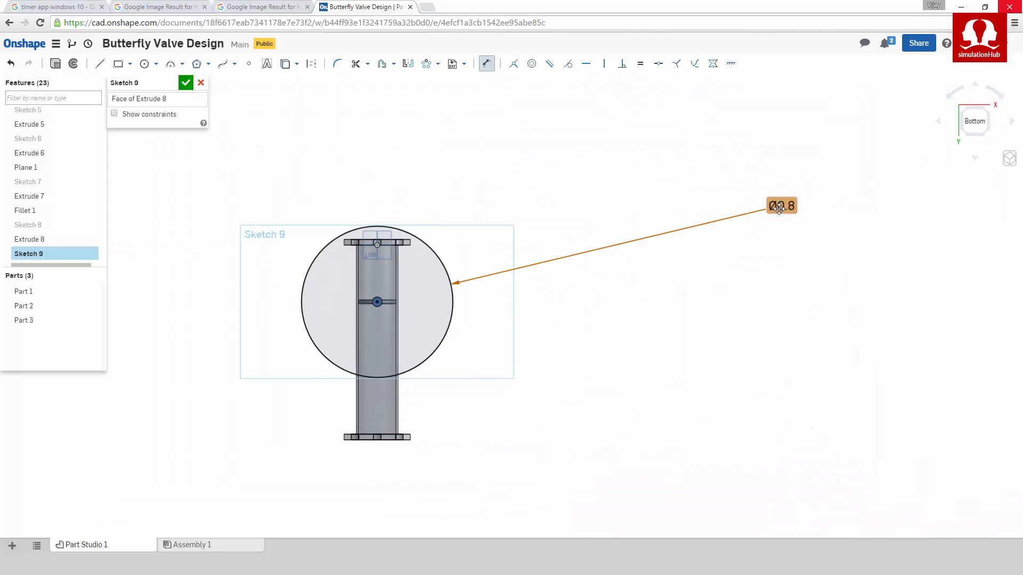
double_click(779, 208)
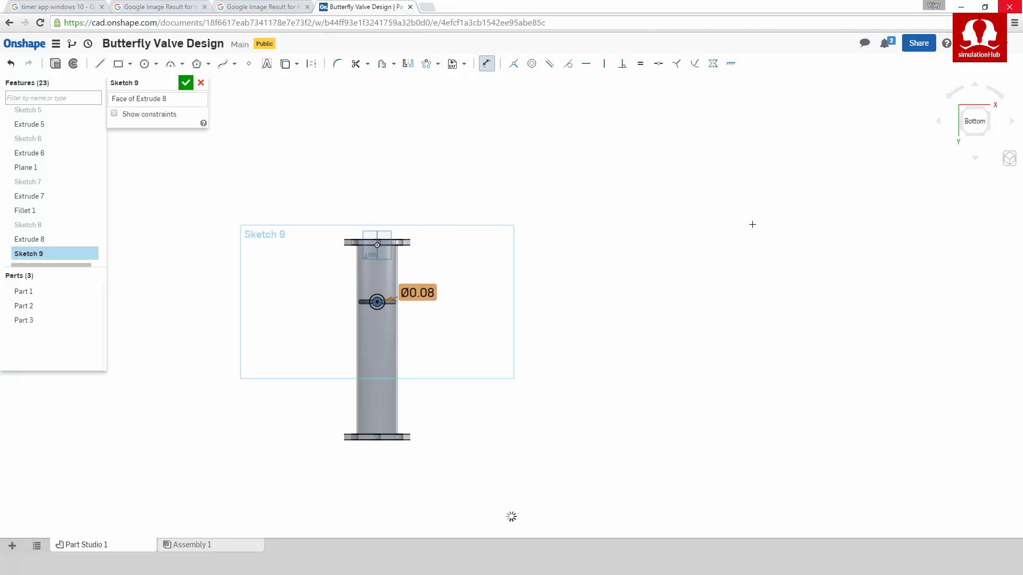
scroll(357, 315, "up", 5)
scroll(372, 286, "up", 2)
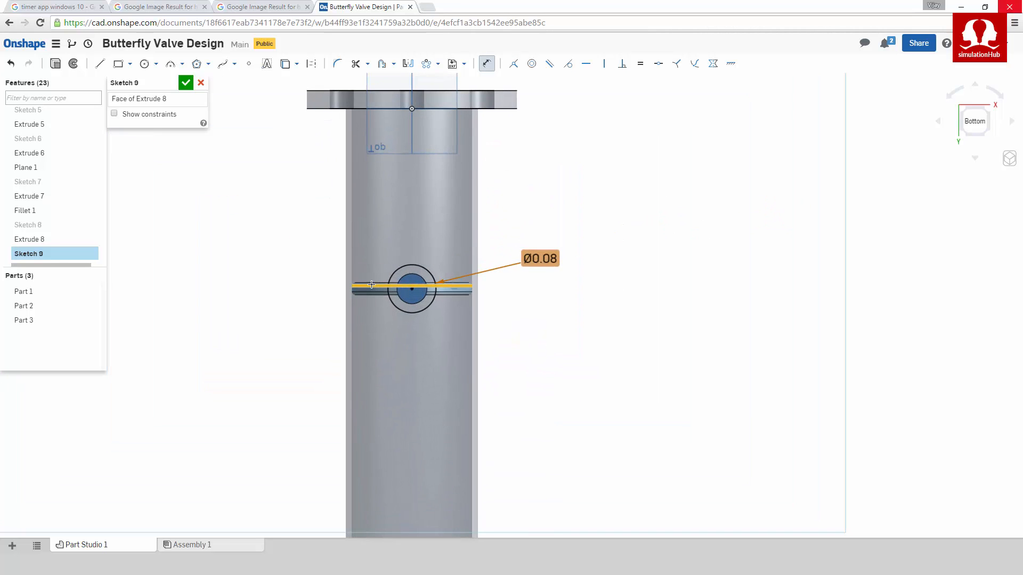
Step: Extrude the 0.08 m circle as a new solid, blind 0.005 m deep, with a second end position up to the pipe's outer face
key("shift+e")
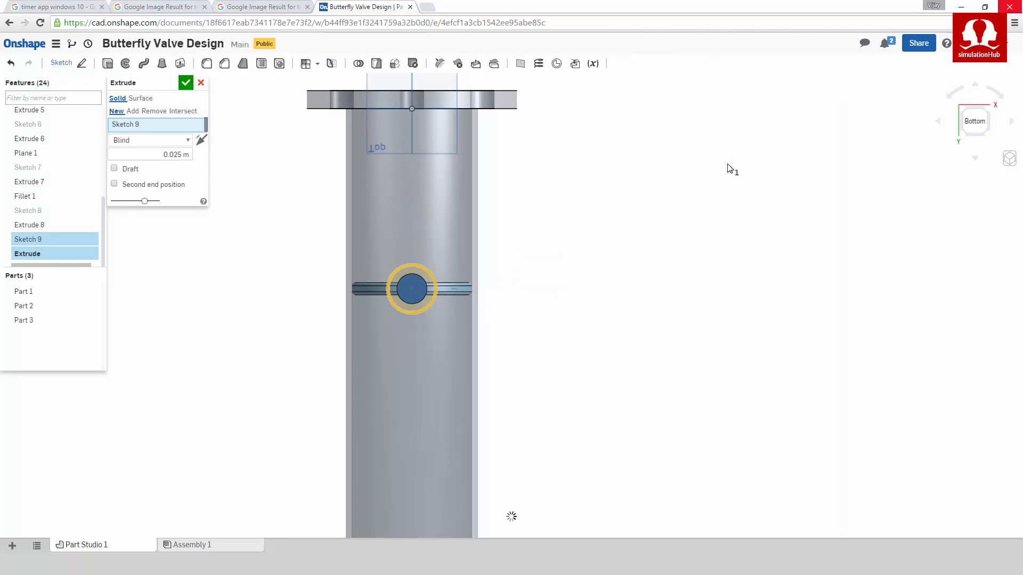
left_click(1010, 163)
left_click(939, 171)
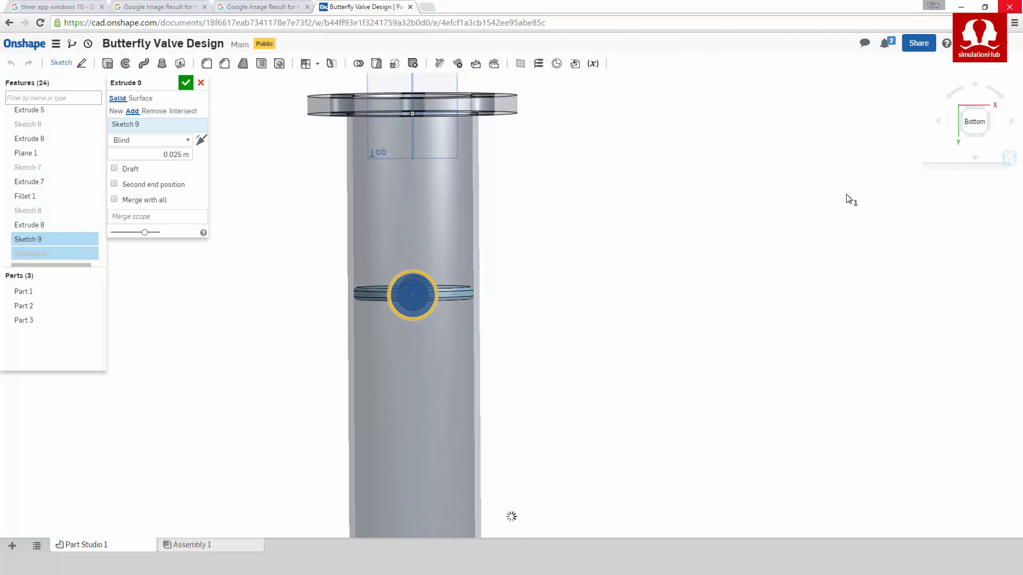
middle_click_drag(730, 315, 805, 220)
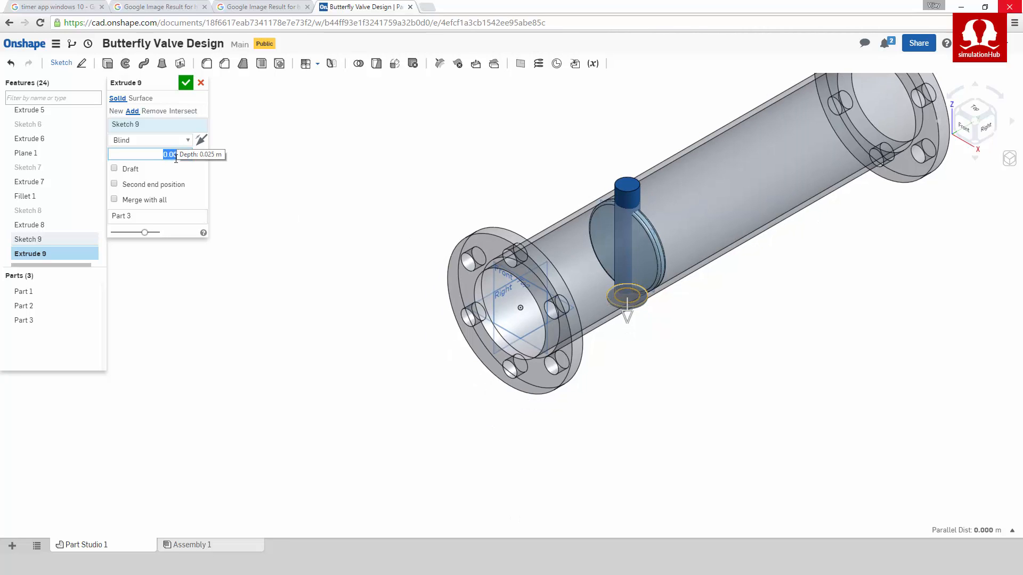
left_click(114, 184)
left_click(130, 200)
left_click(133, 230)
right_click_drag(696, 393, 571, 287)
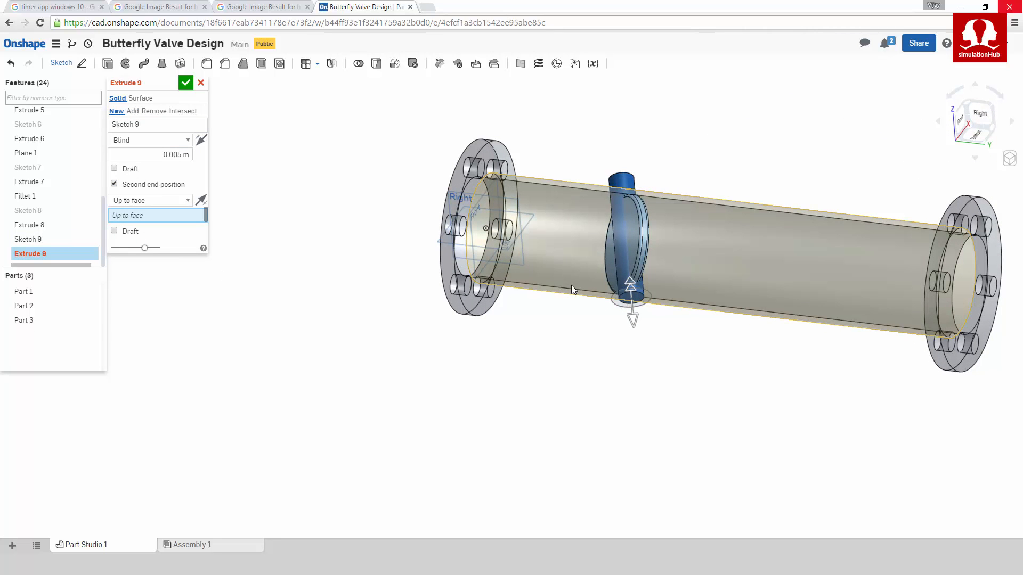
left_click(602, 190)
left_click(190, 86)
Step: Start a sketch on the shaft's upper end face and draw a concentric circle about 0.108 m in diameter around it
mouse_move(317, 206)
right_mouse_down()
mouse_move(317, 227)
mouse_move(327, 231)
mouse_move(319, 244)
right_mouse_up()
scroll(628, 179, "down", 3)
scroll(629, 177, "up", 5)
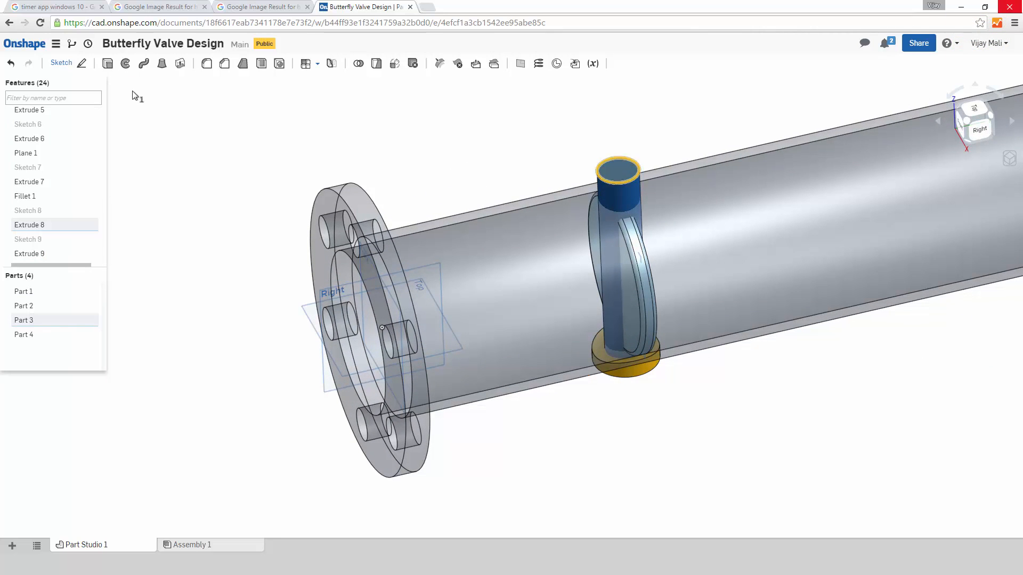
left_click(80, 62)
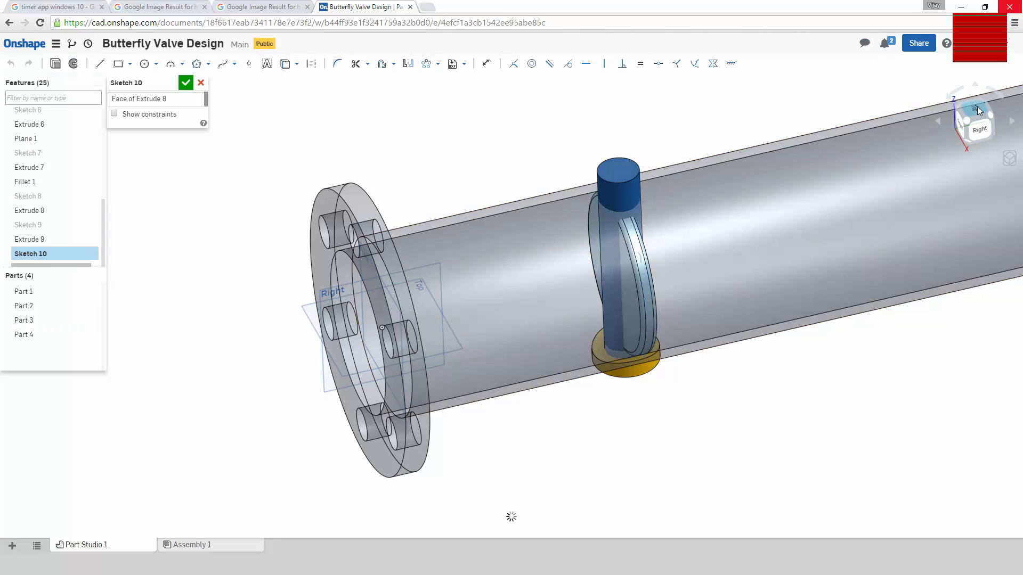
left_click(977, 107)
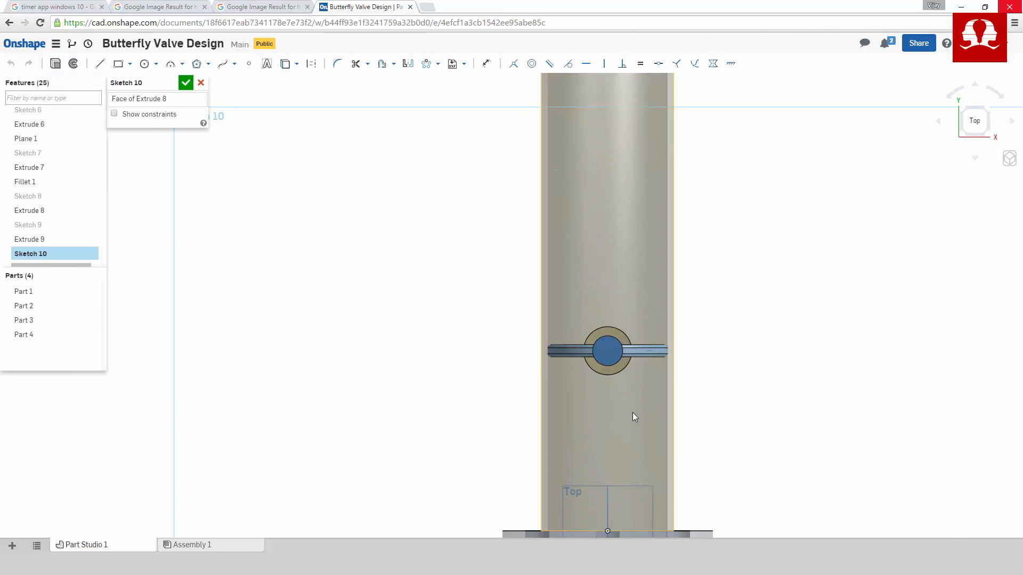
scroll(632, 410, "up", 3)
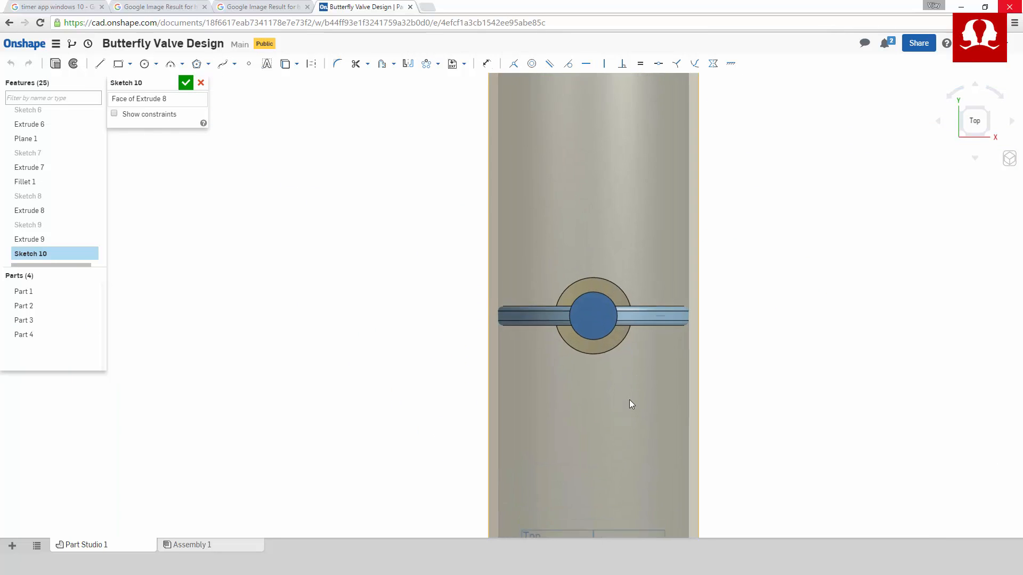
left_click(144, 64)
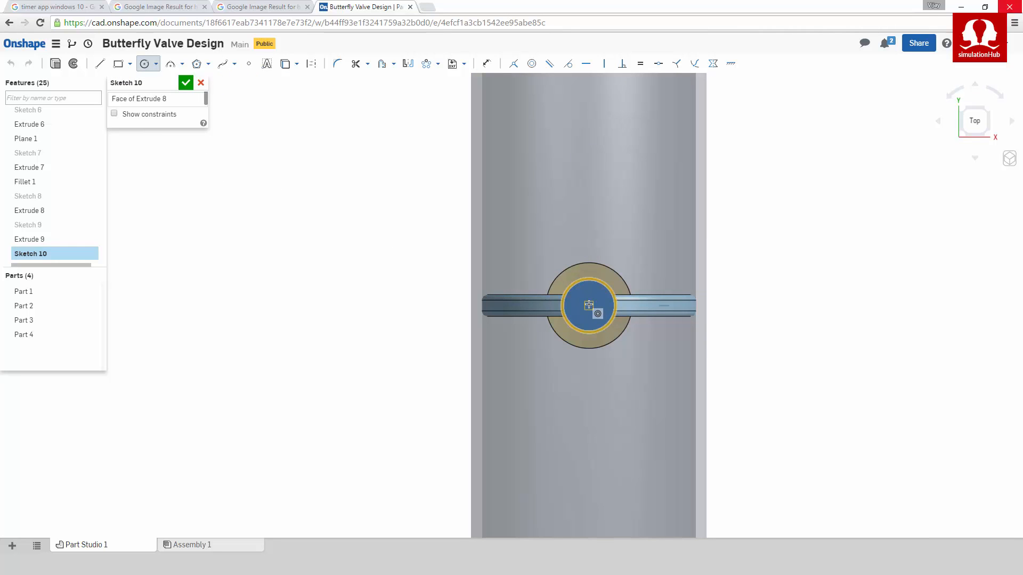
left_click(589, 305)
left_click(566, 253)
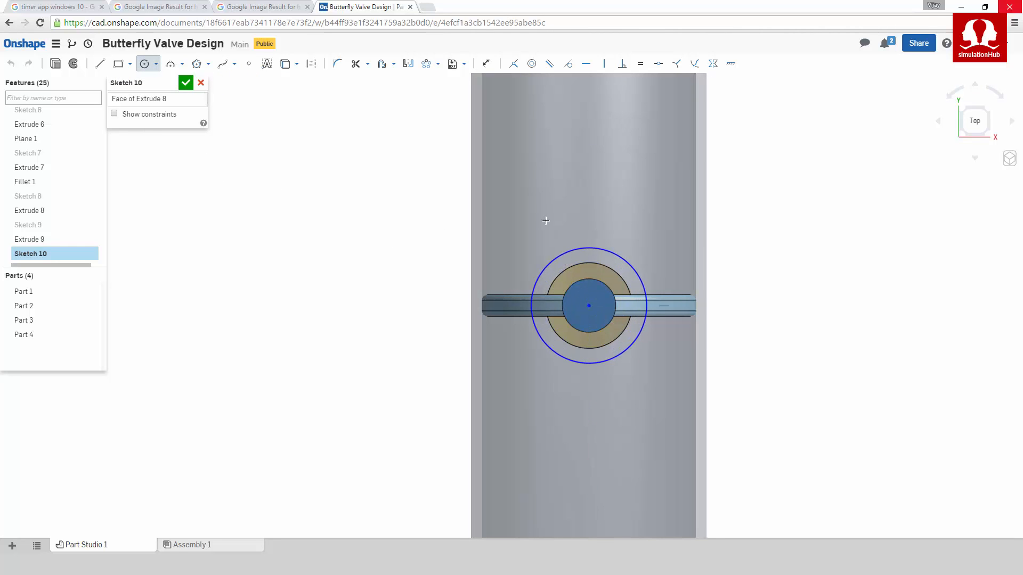
Step: Set the diameter of the circle around the shaft's upper end to 0.12 m
left_click(486, 63)
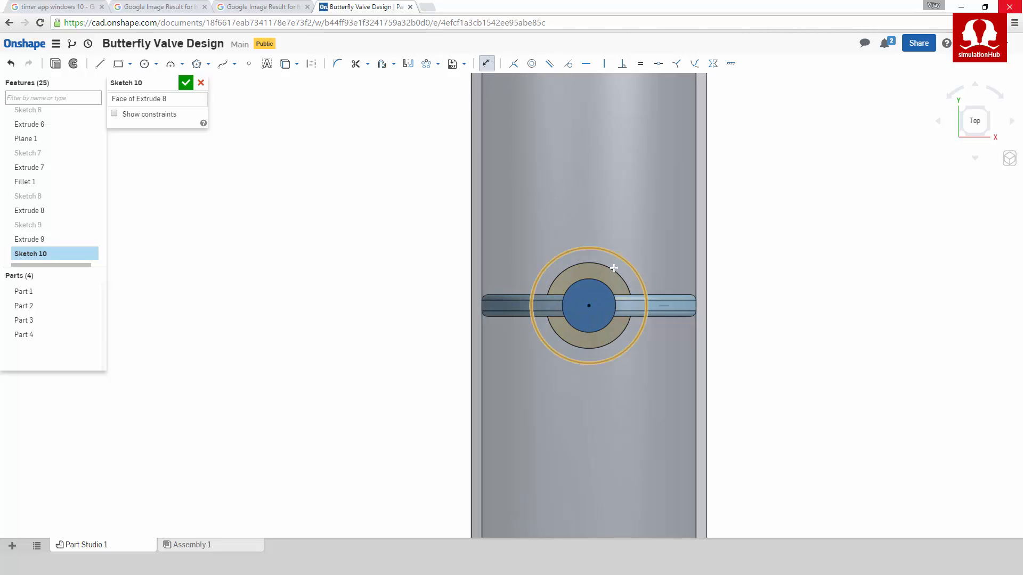
left_click(616, 254)
left_click(783, 204)
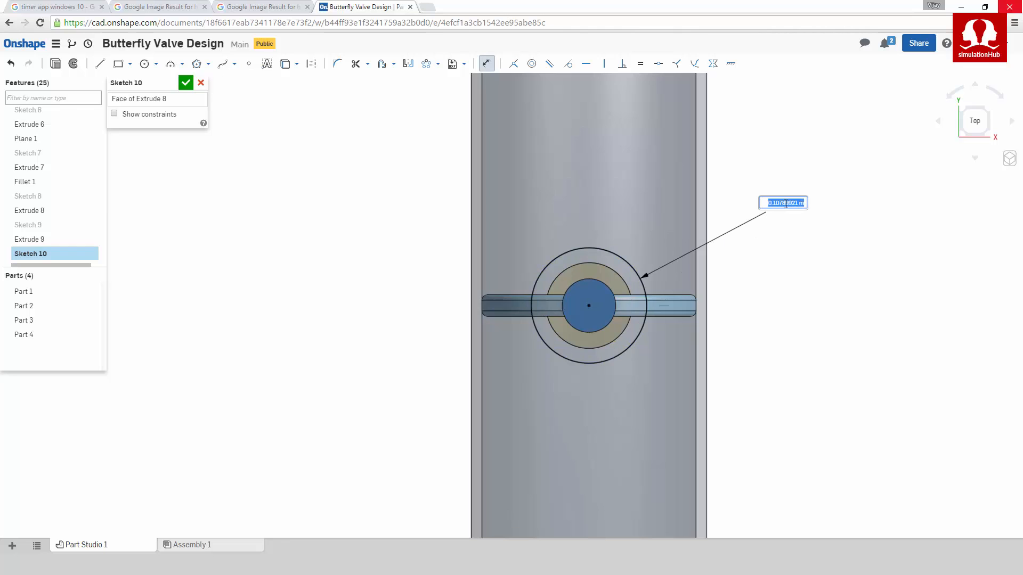
key("Return")
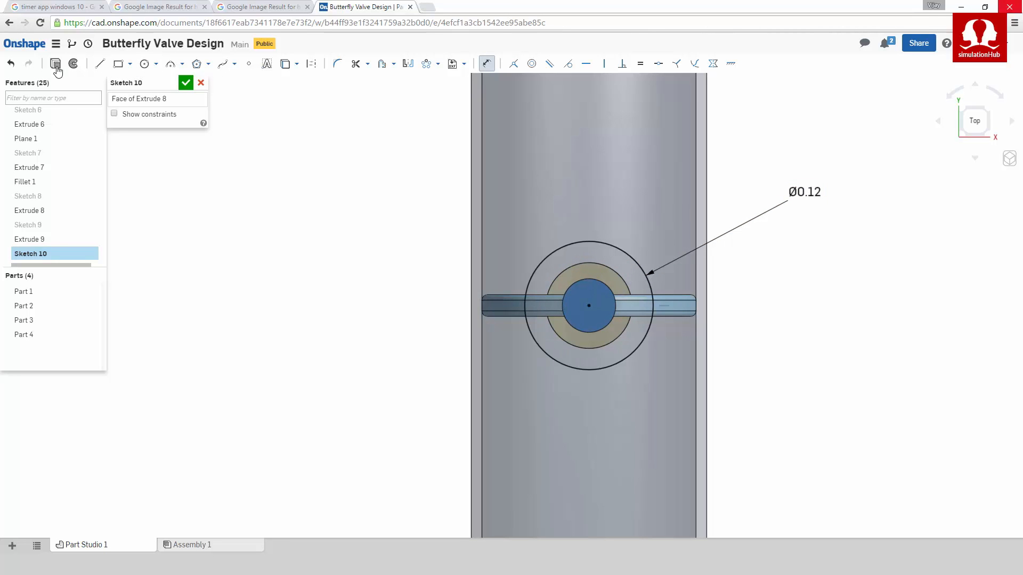
Step: Extrude the 0.12 m circle blind with the direction reversed toward the pipe, adding it to the shaft as a thin disc
left_click(56, 63)
left_click(1011, 159)
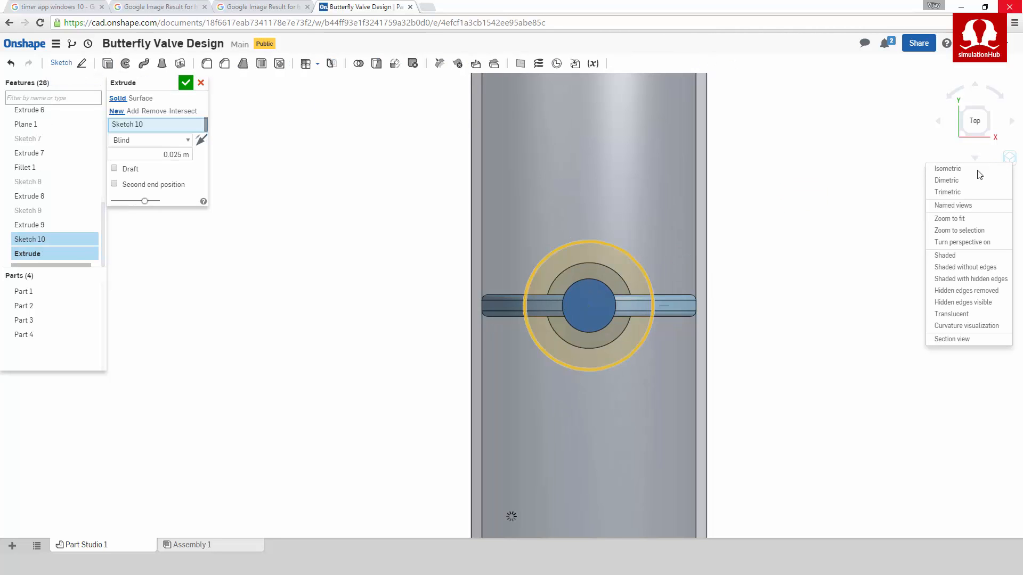
left_click(949, 168)
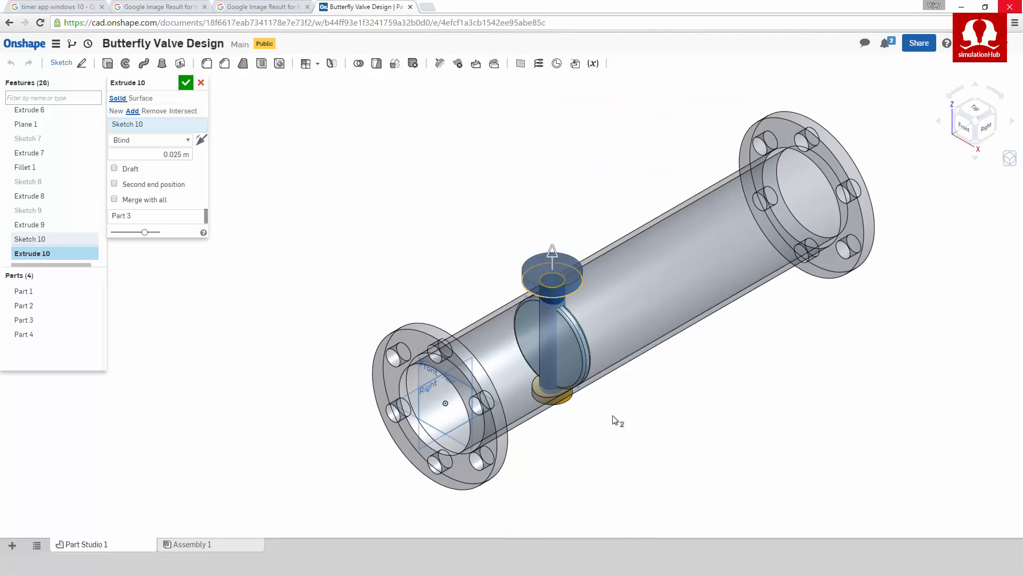
right_click_drag(618, 414, 567, 324)
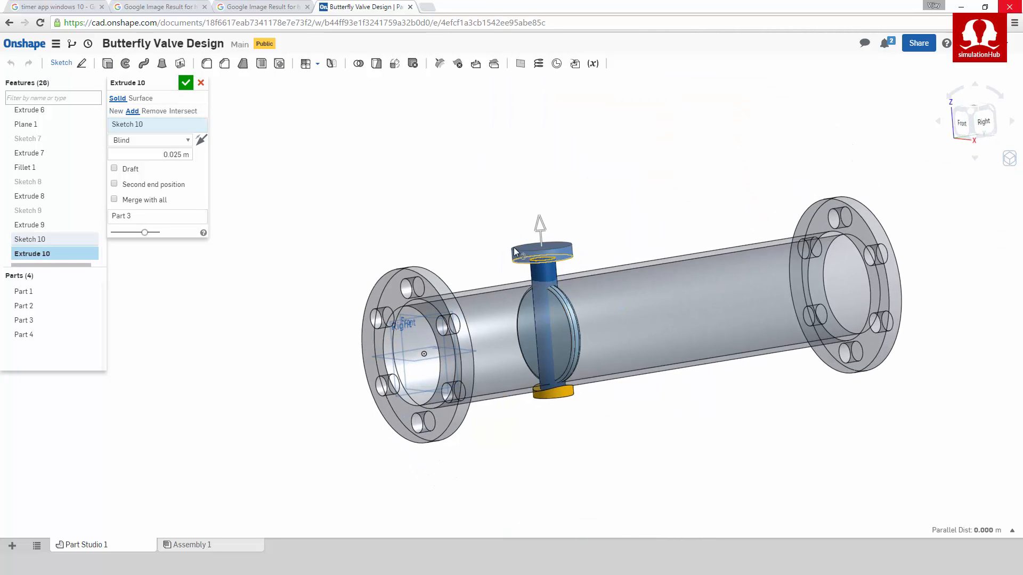
scroll(510, 228, "up", 3)
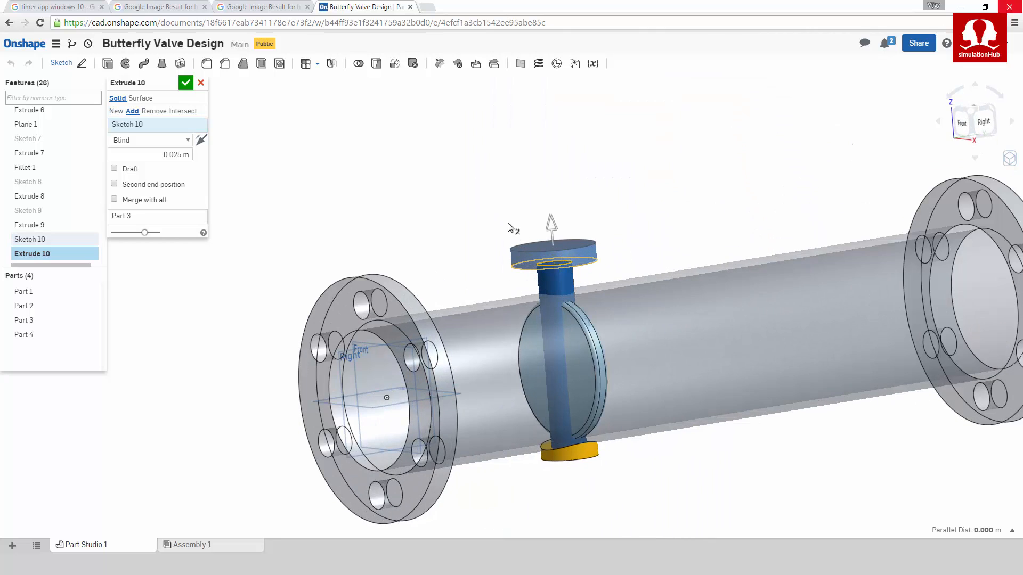
left_click(171, 155)
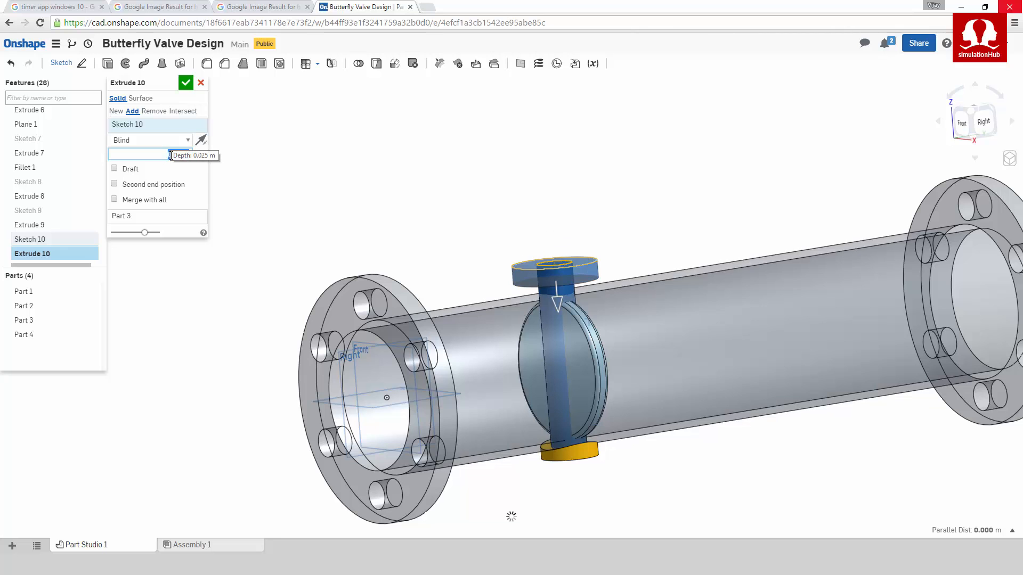
left_click(186, 84)
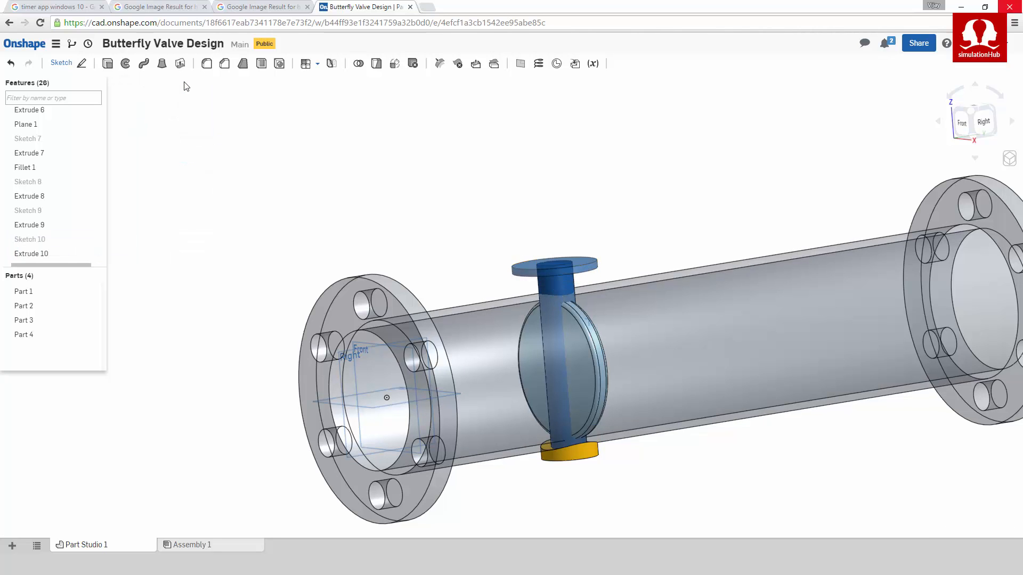
Step: Start a sketch on the underside of the shaft's top disc and draw a concentric circle about 0.092 m in diameter
right_click_drag(418, 211, 393, 165)
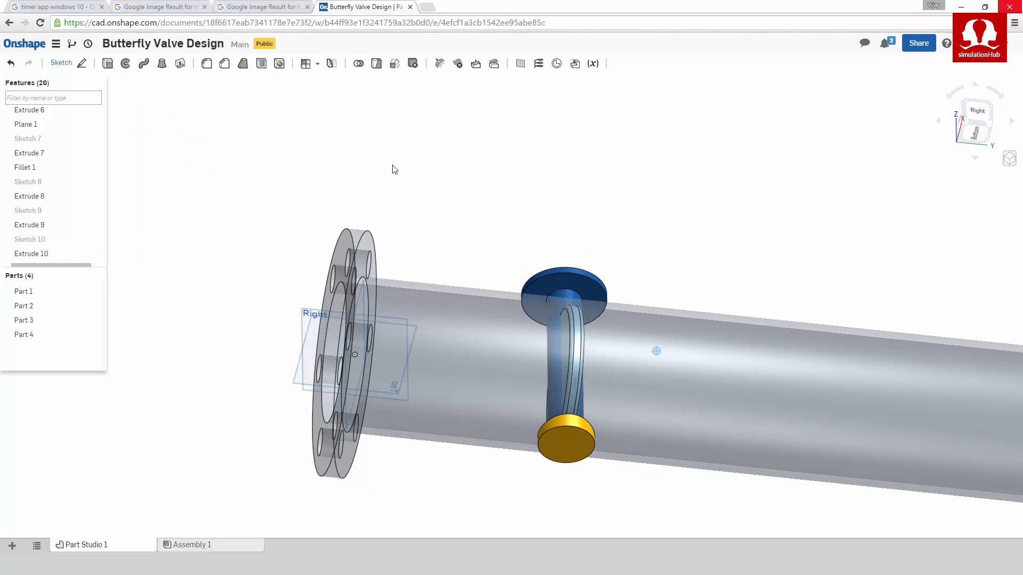
scroll(507, 277, "up", 3)
left_click(557, 287)
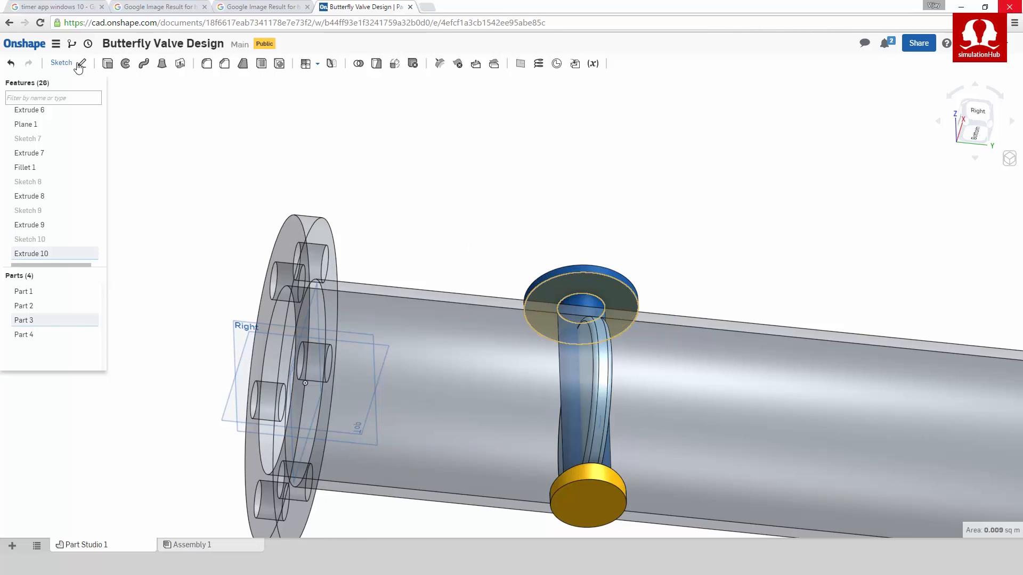
left_click(66, 63)
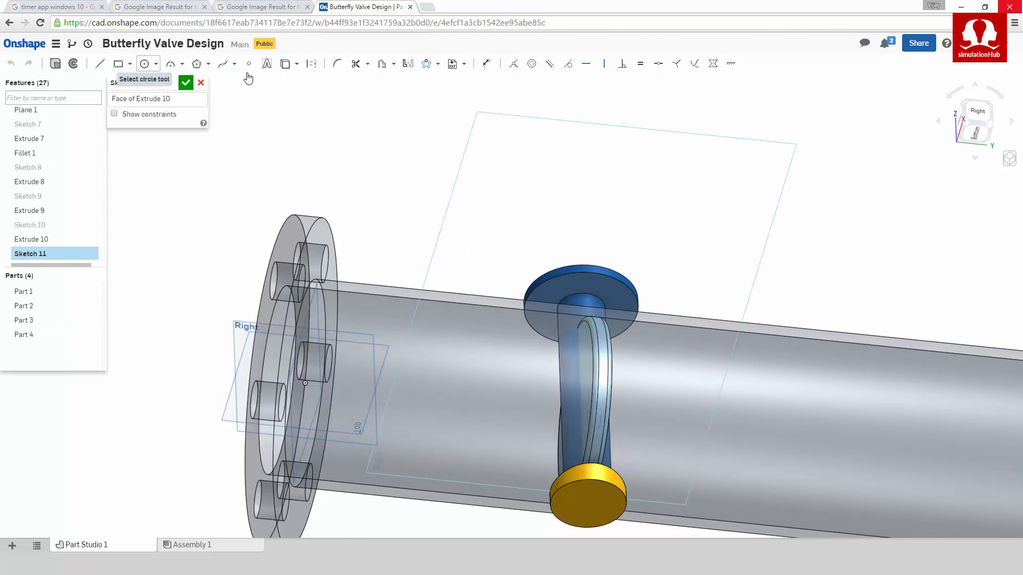
mouse_move(983, 125)
left_mouse_down()
mouse_move(939, 246)
mouse_move(978, 112)
left_mouse_up()
left_click(978, 110)
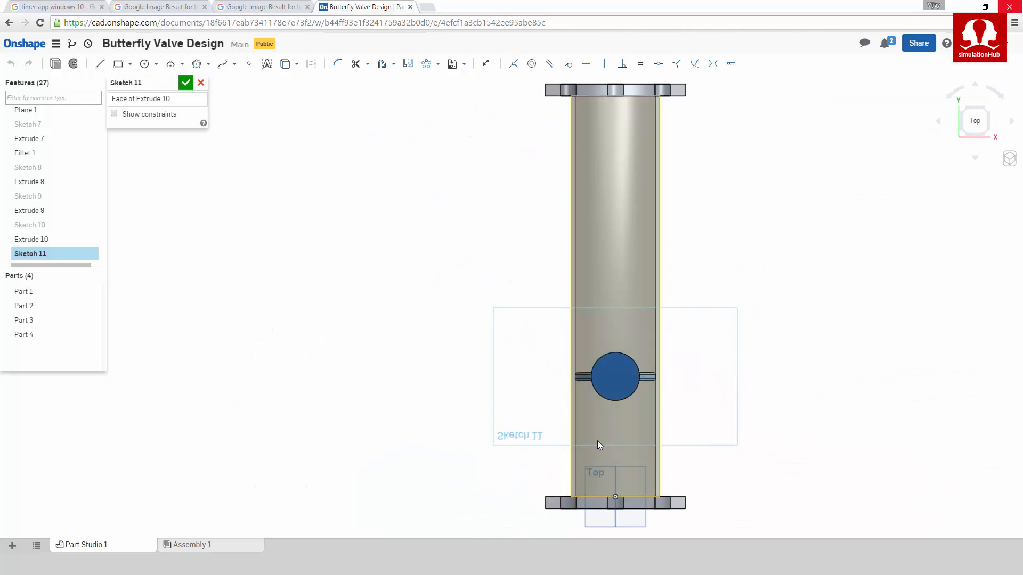
scroll(648, 368, "up", 5)
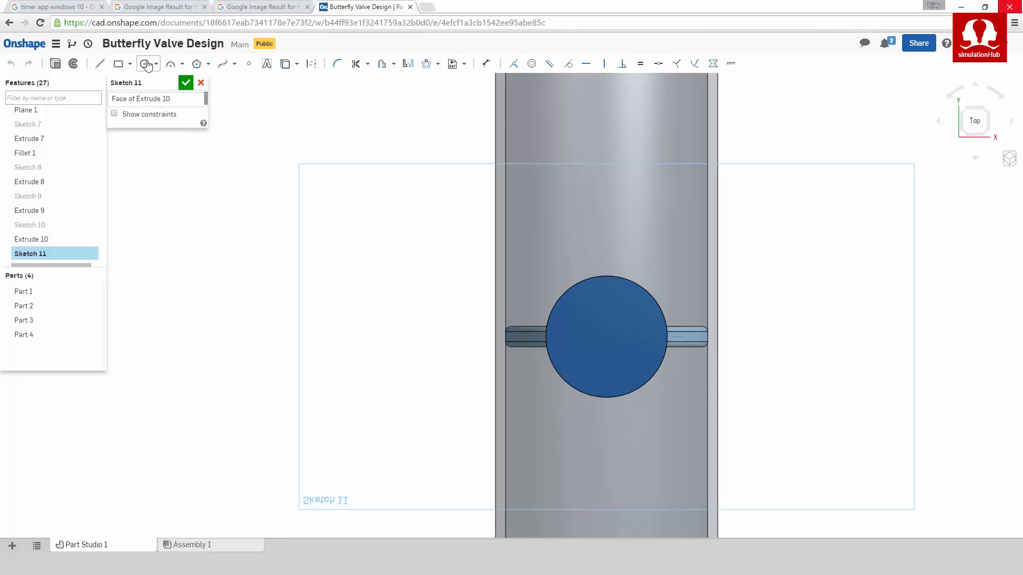
left_click(606, 336)
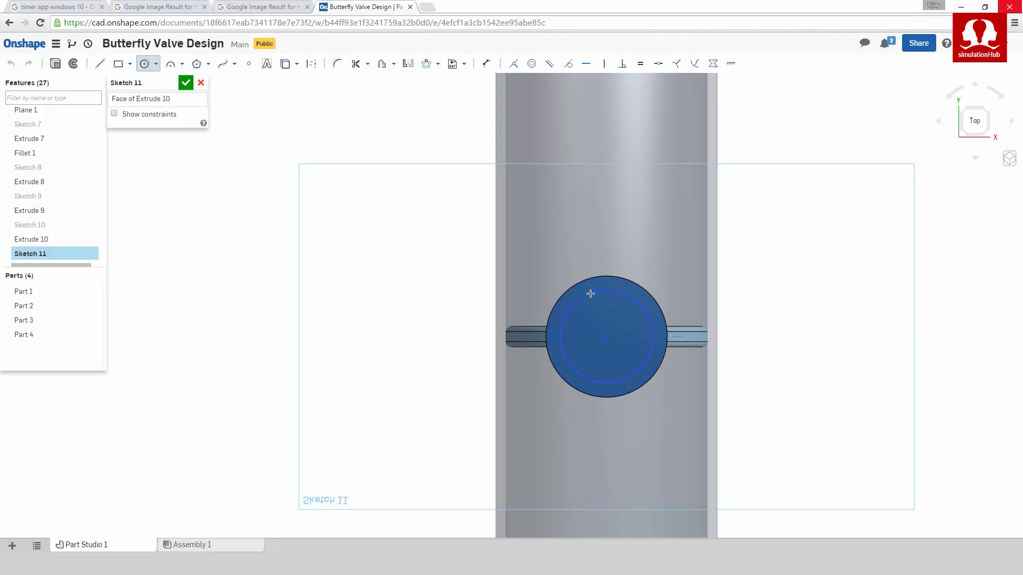
Step: Set the diameter of the circle on the top disc's underside to 0.1 m
left_click(487, 64)
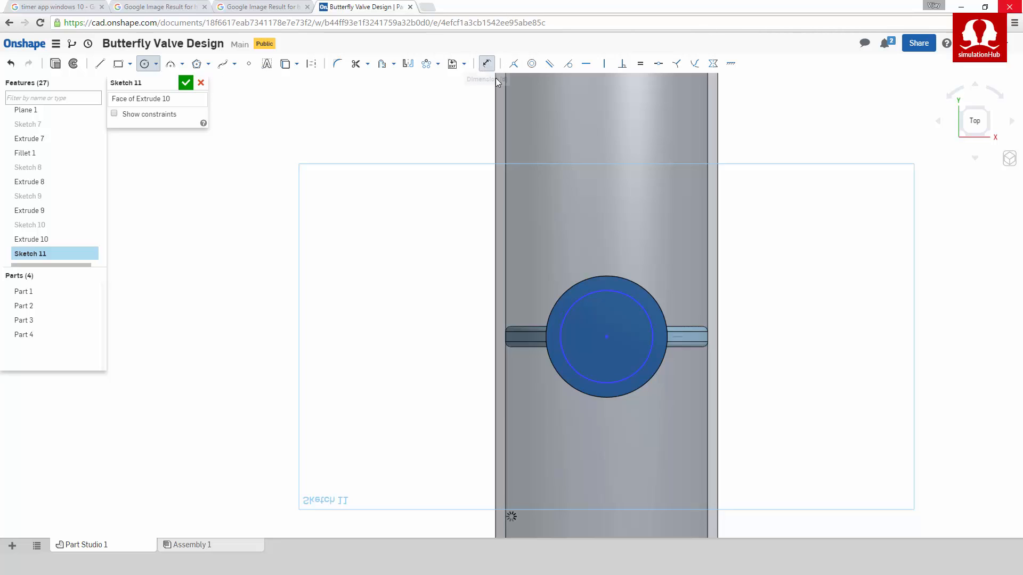
left_click(641, 304)
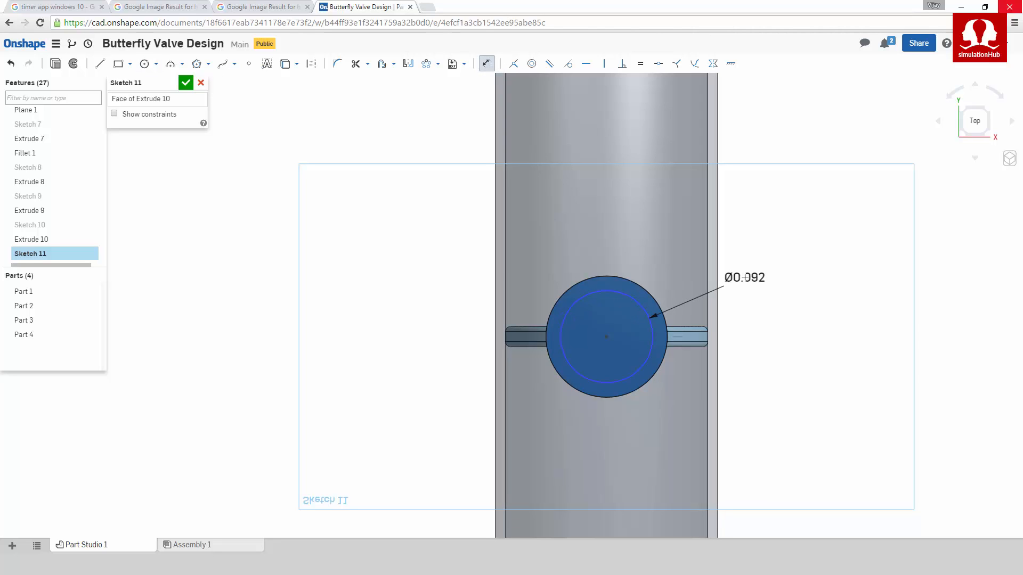
key("Escape")
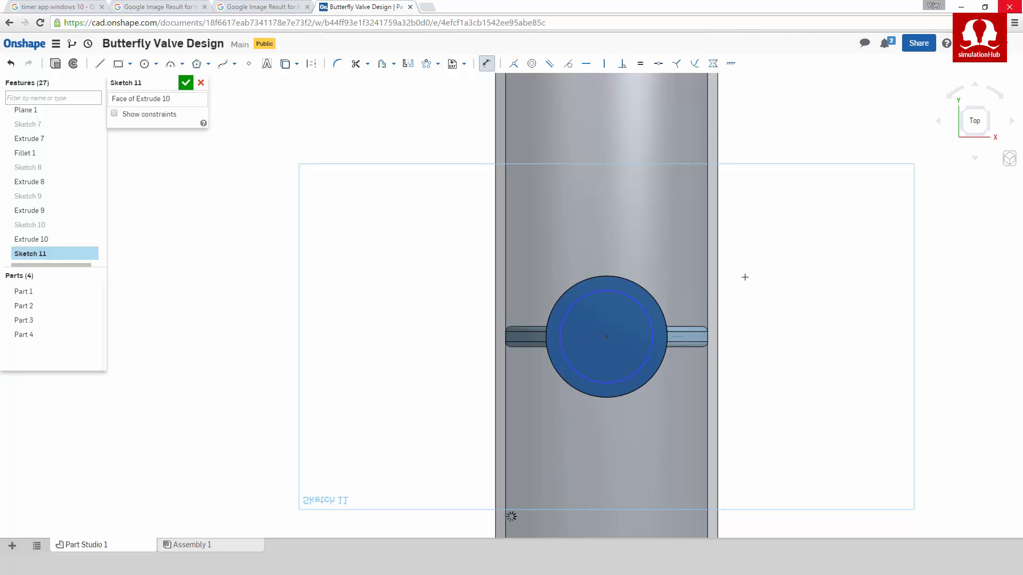
left_click(744, 278)
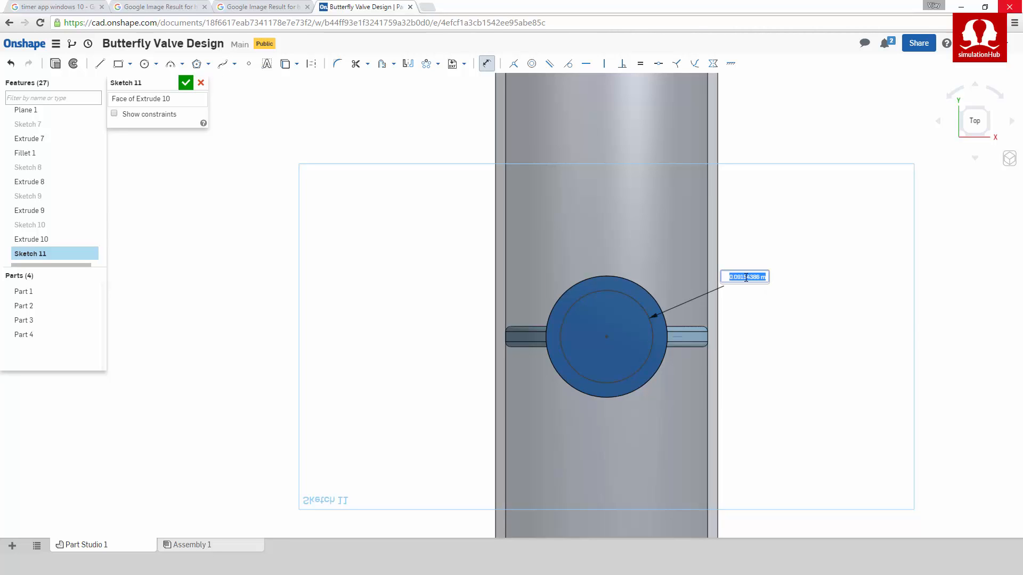
type("0.1")
key("Return")
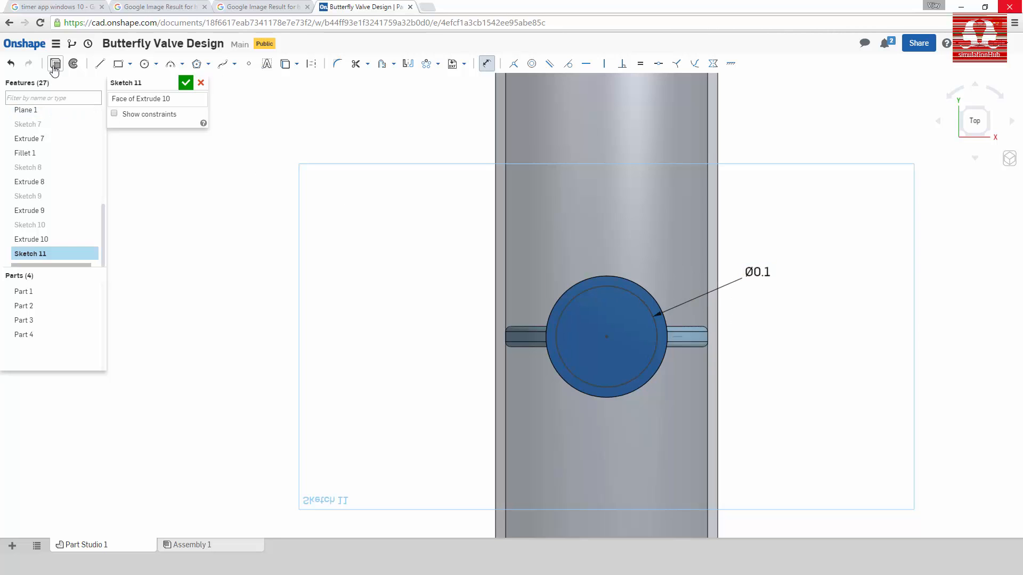
Step: Extrude the 0.1 m circle as a new solid up to the pipe's outer cylindrical face
key("shift+e")
left_click(1011, 158)
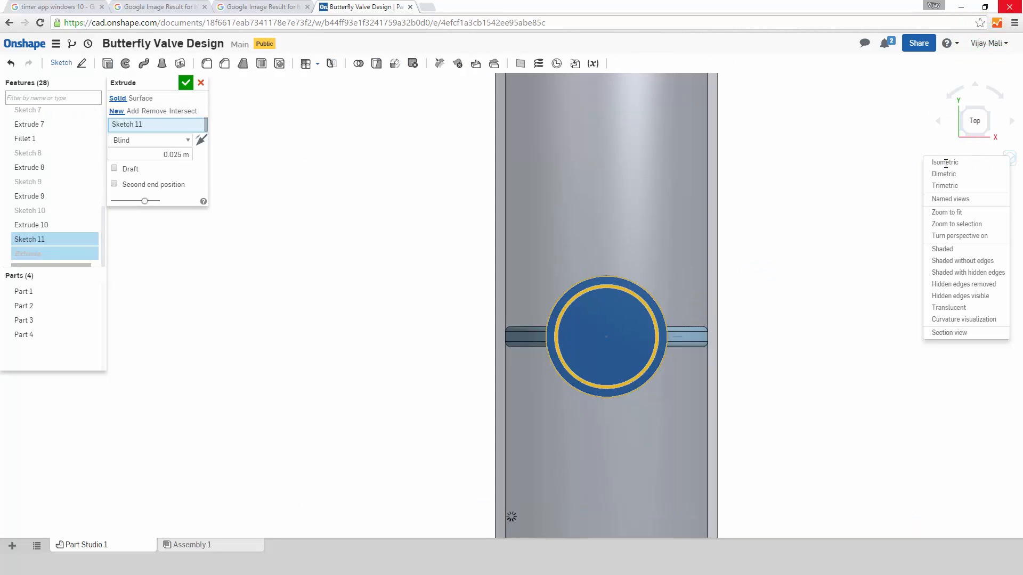
left_click(948, 167)
mouse_move(753, 229)
right_mouse_down()
mouse_move(750, 216)
mouse_move(748, 226)
right_mouse_up()
left_click(168, 140)
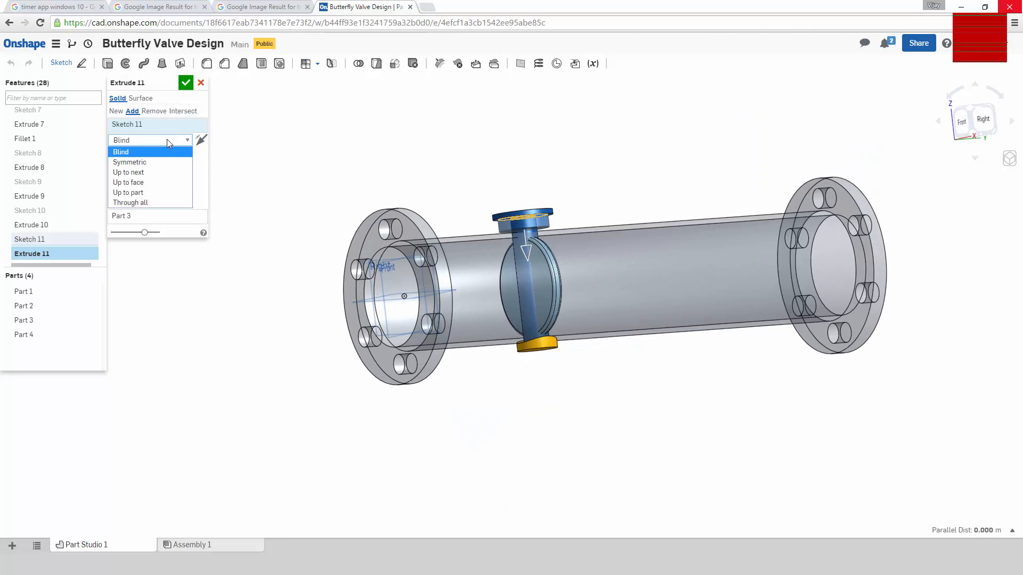
left_click(155, 179)
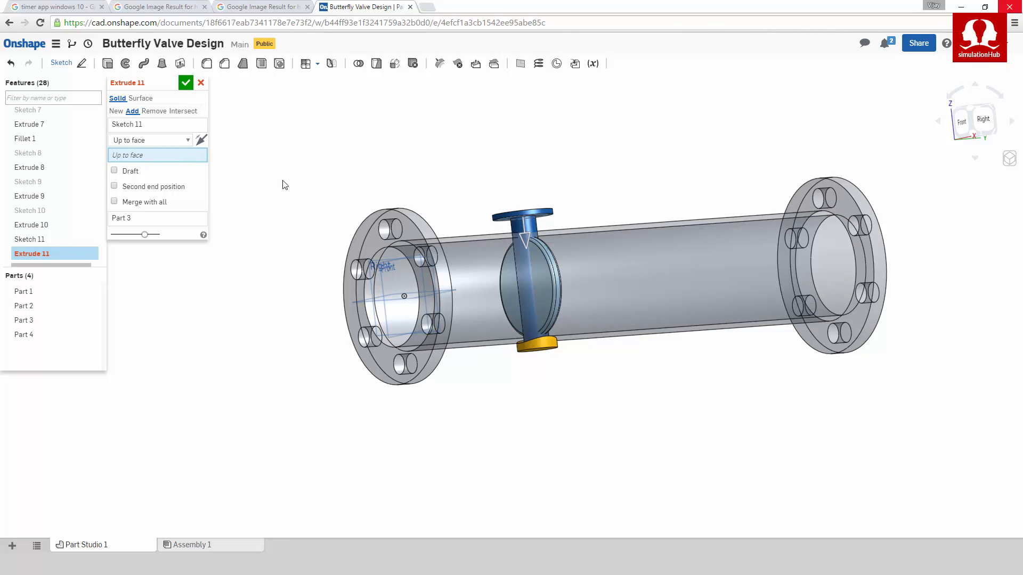
left_click(485, 240)
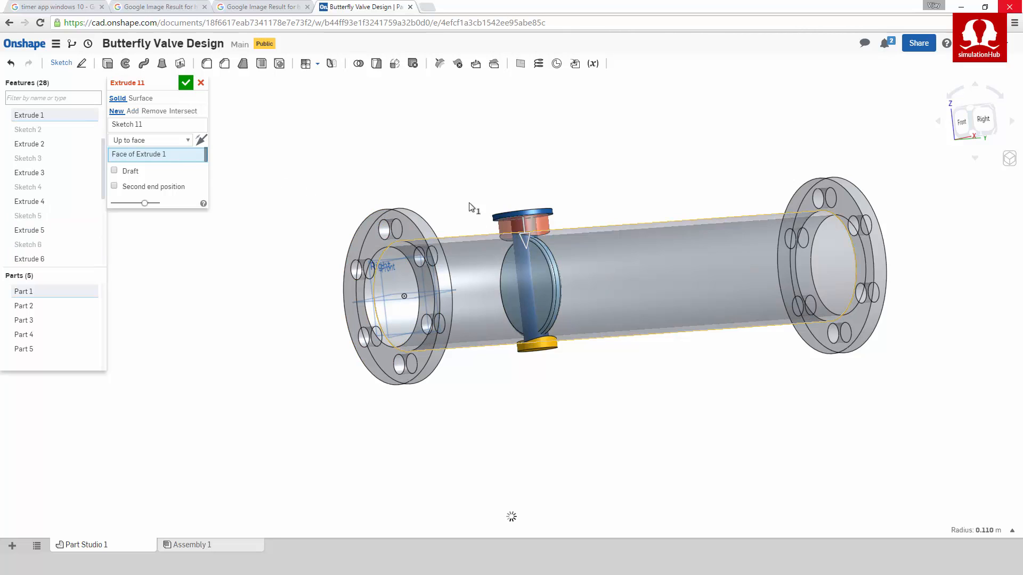
left_click(185, 83)
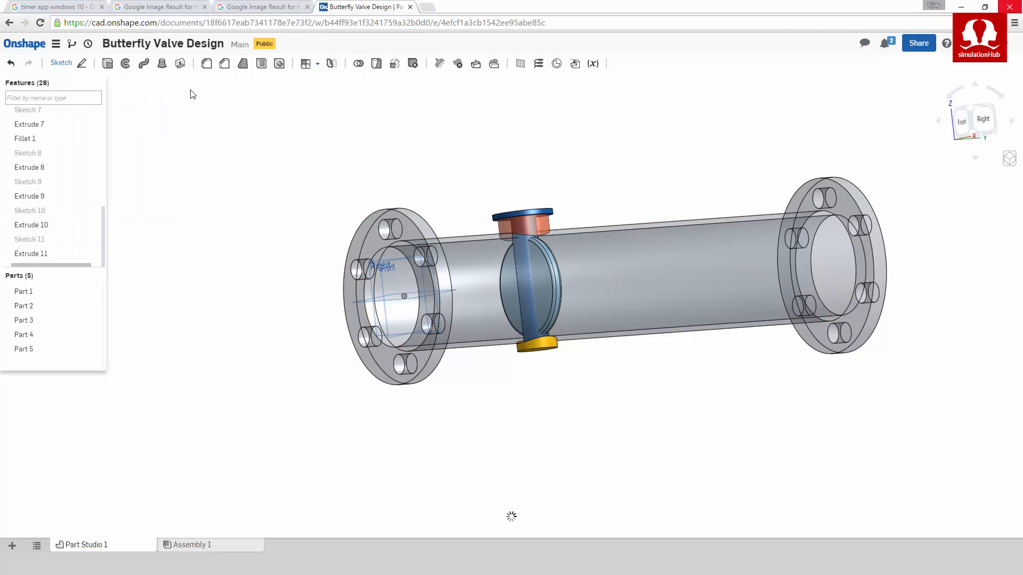
Step: Start a sketch on the upper face of the shaft's top disc and draw a smaller concentric circle
right_click_drag(481, 170, 493, 215)
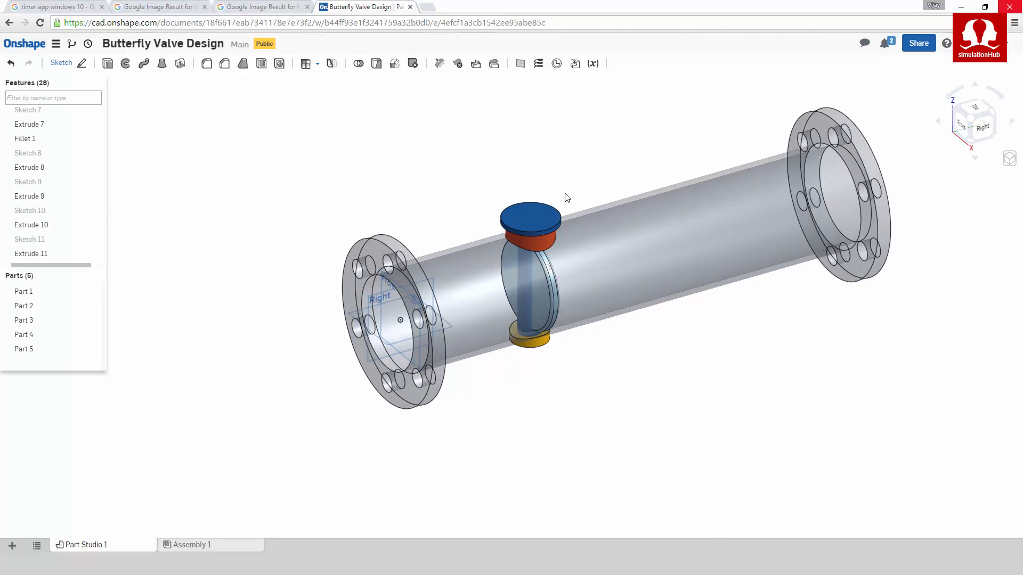
left_click(535, 222)
left_click(63, 63)
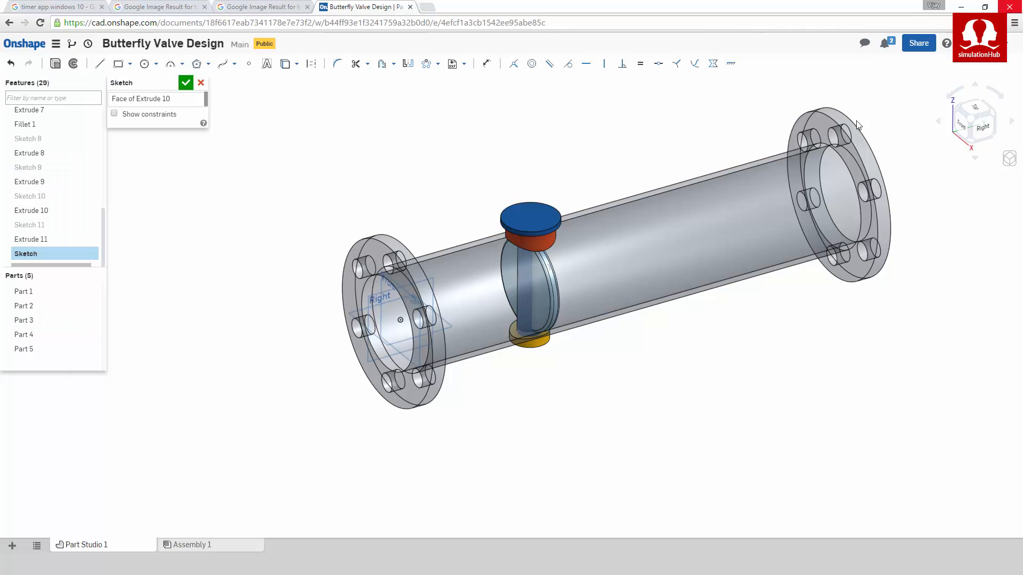
left_click(976, 110)
scroll(651, 404, "up", 5)
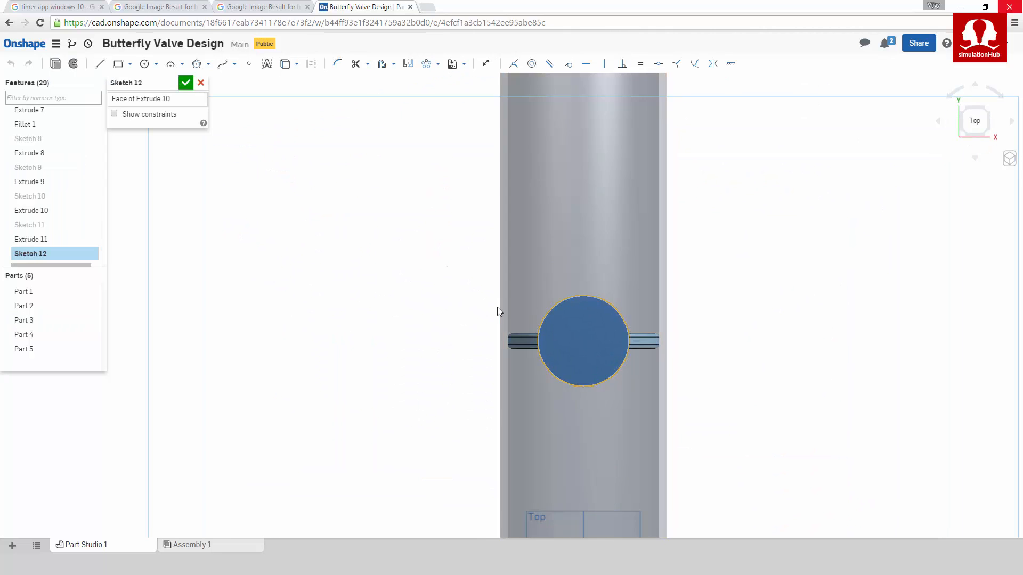
middle_click_drag(466, 290, 441, 251)
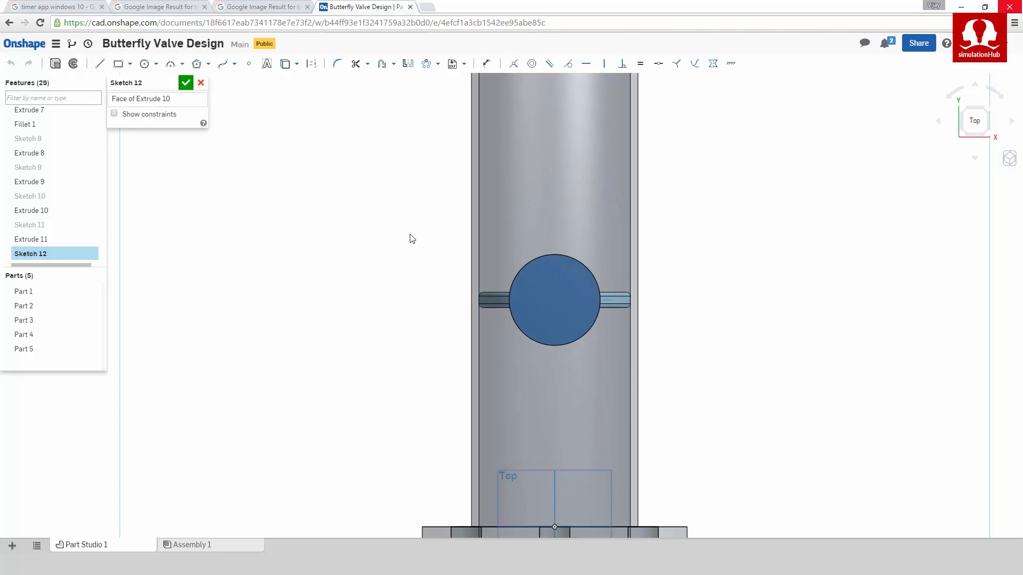
left_click(143, 64)
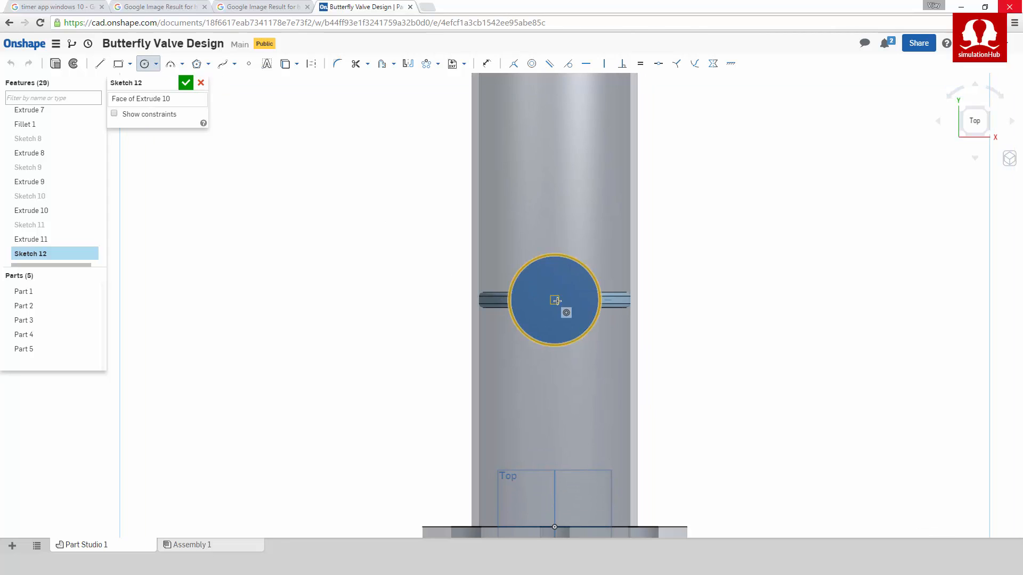
left_click(555, 301)
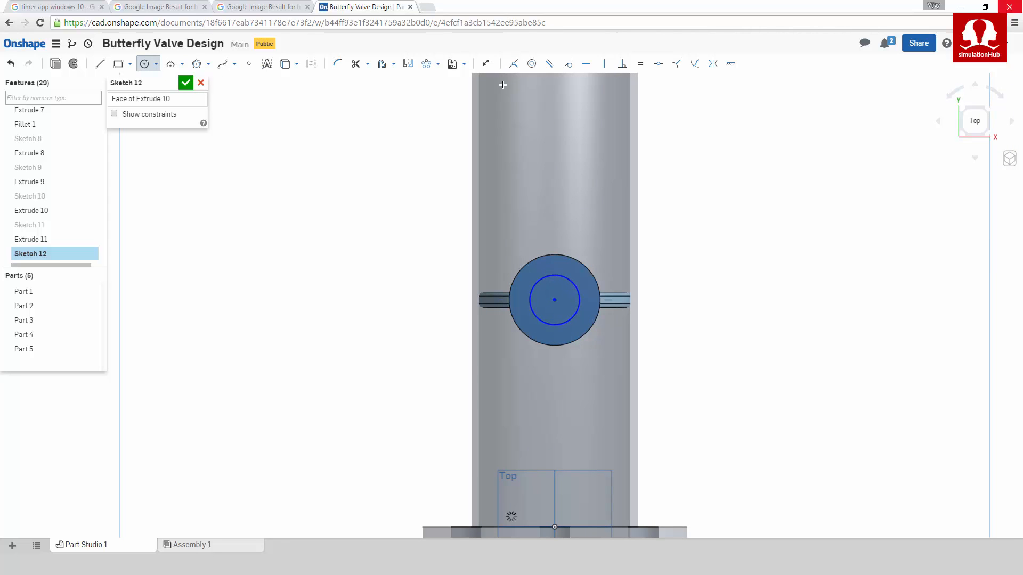
Step: Set the diameter of the circle on the top disc's upper face to 0.07 m
left_click(486, 65)
left_click(580, 276)
left_click(705, 232)
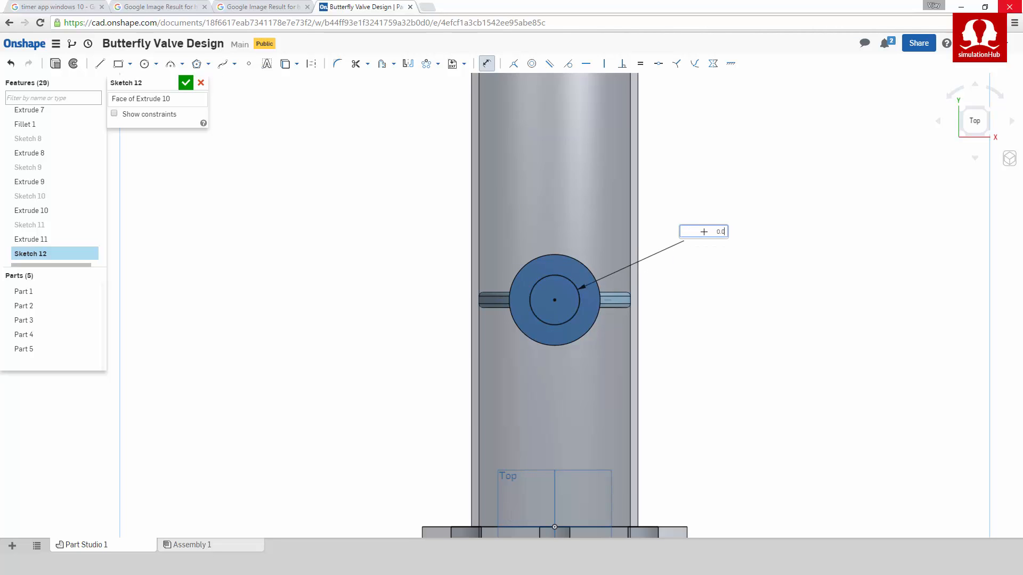
key("Return")
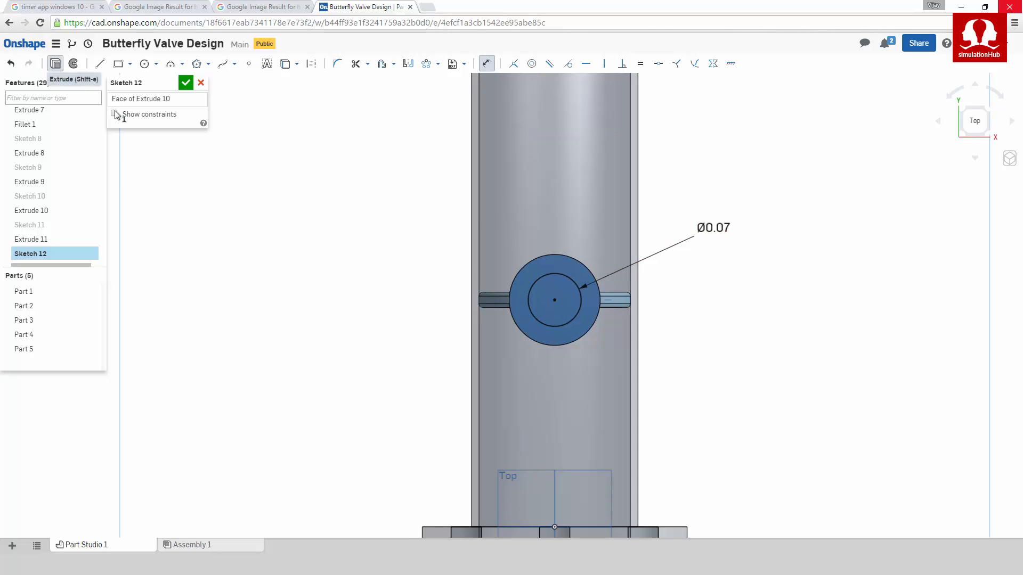
Step: Extrude the 0.07 m circle blind upward from the top disc, adding it to the shaft as a cylindrical boss
left_click(59, 66)
left_click(1008, 160)
left_click(938, 167)
left_click(176, 155)
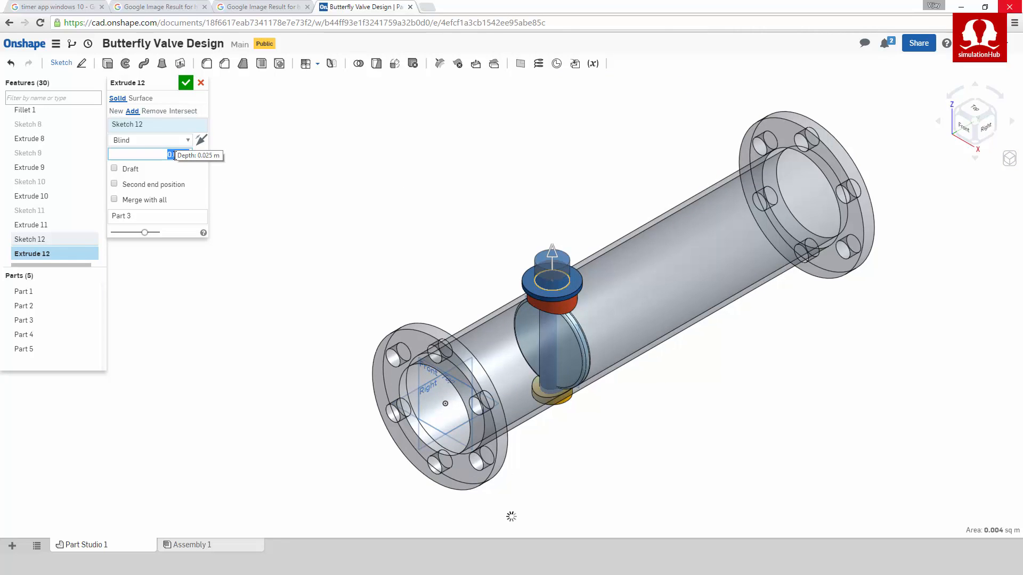
left_click(186, 83)
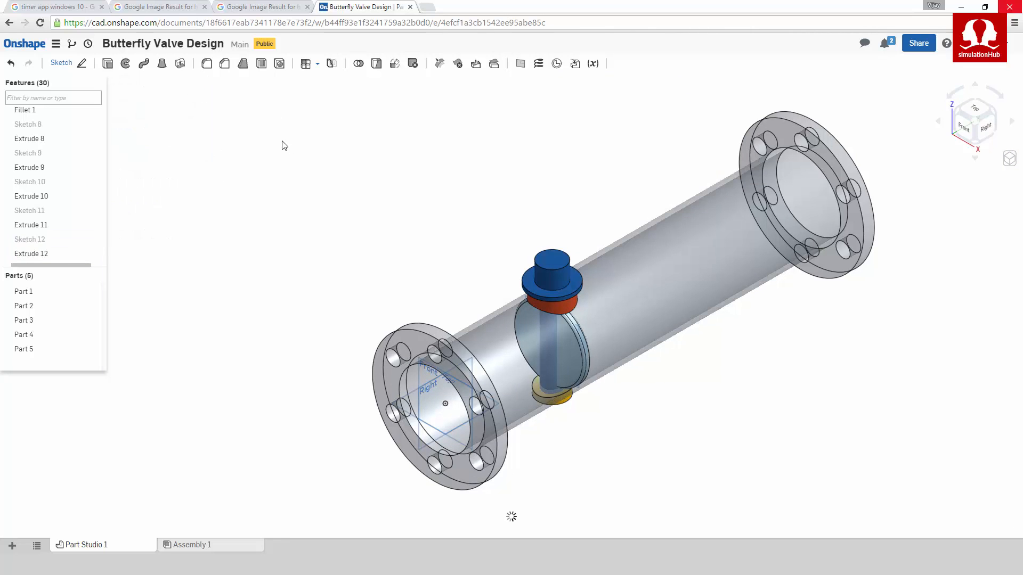
Step: Start a sketch on the top face of the cylindrical boss and draw a small concentric circle
middle_click_drag(297, 150, 251, 173)
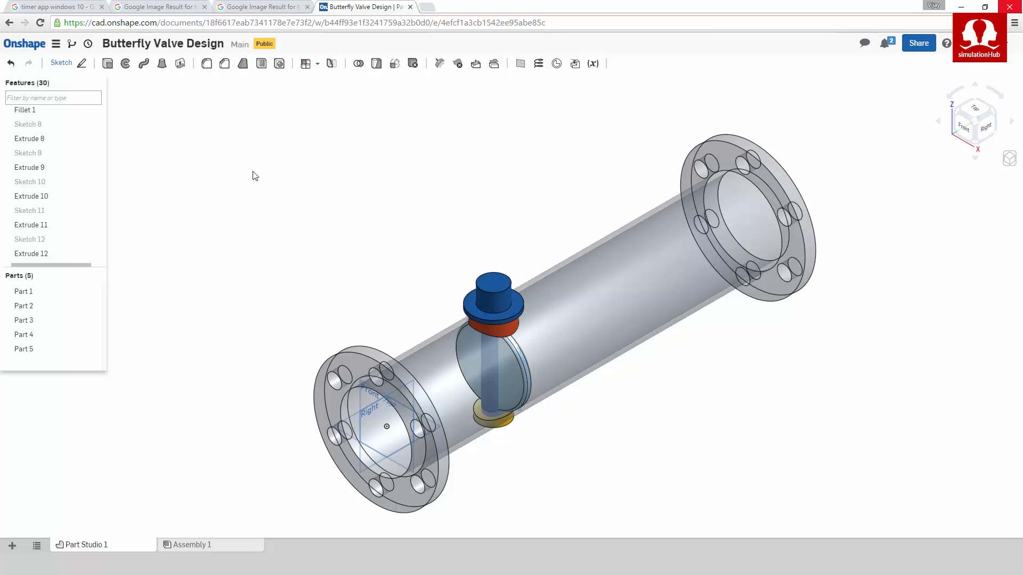
left_click(495, 286)
left_click(61, 62)
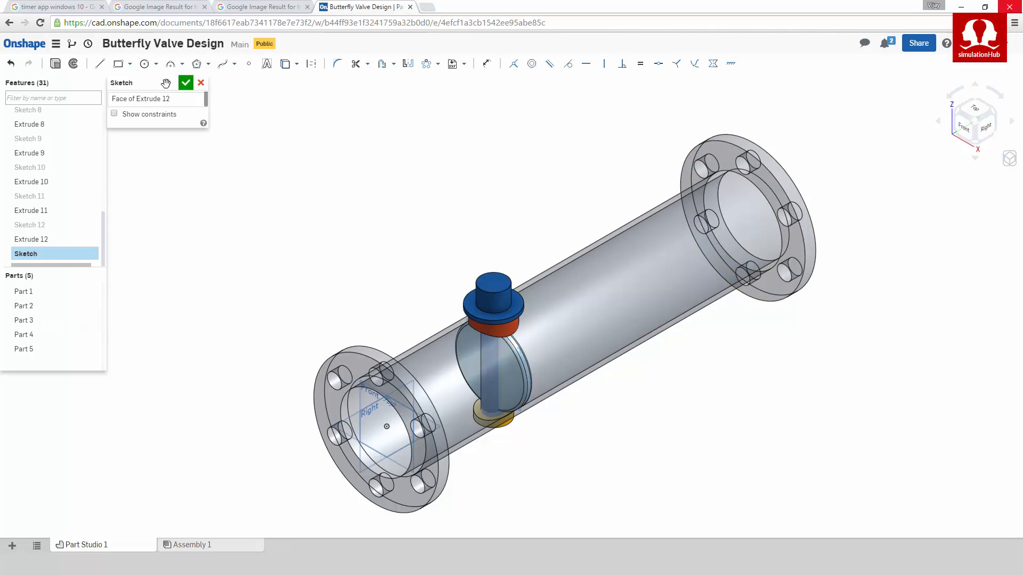
left_click(978, 115)
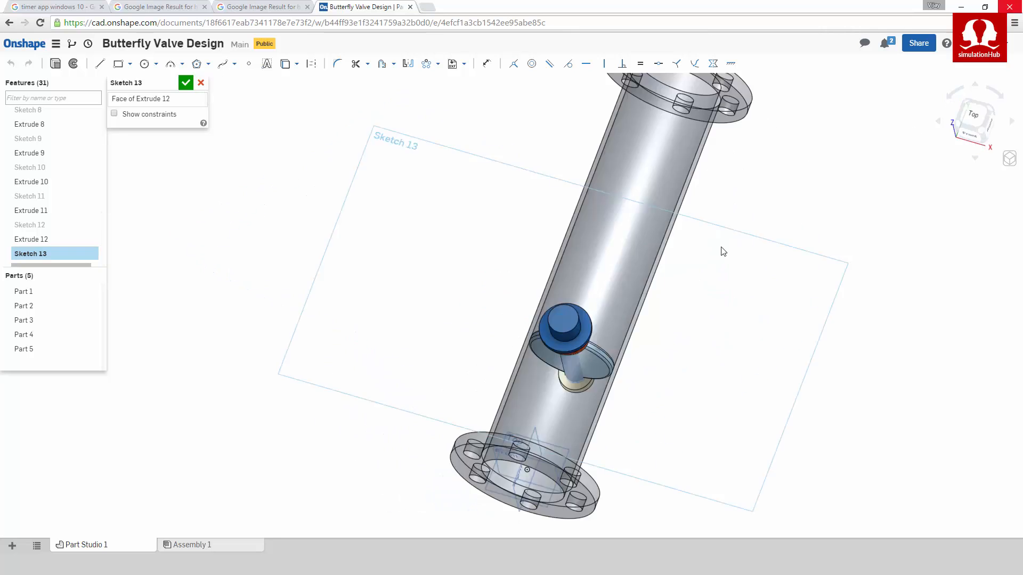
scroll(632, 414, "up", 2)
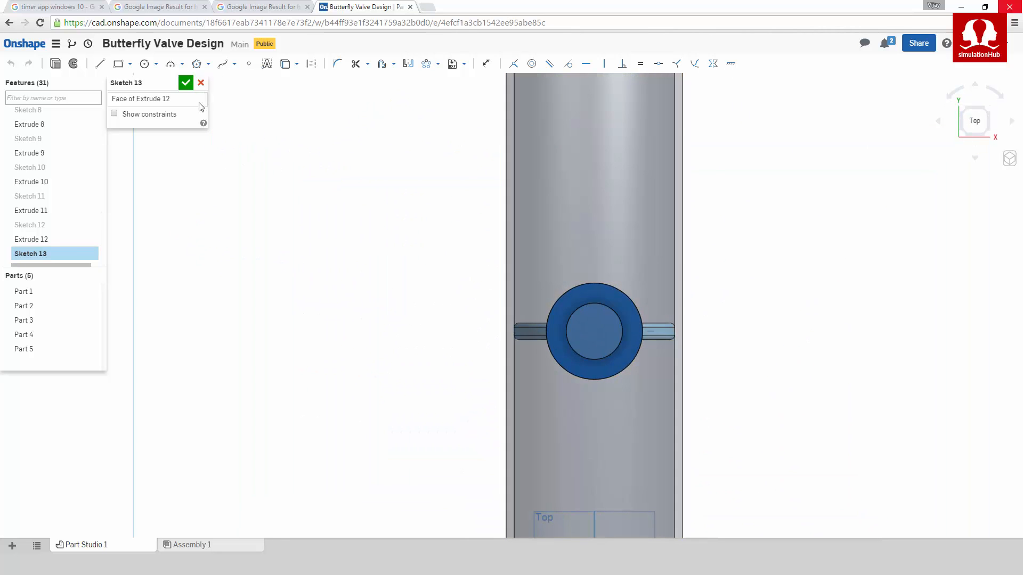
left_click(145, 64)
left_click(594, 331)
left_click(589, 320)
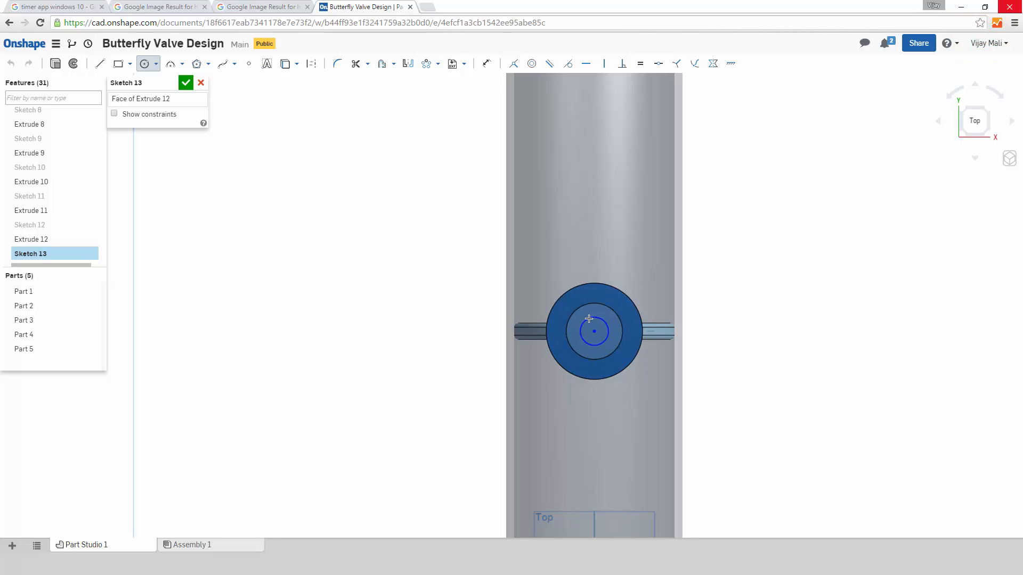
Step: Set the diameter of the circle on the boss's top face to 0.035 m
left_click(487, 63)
left_click(607, 326)
left_click(759, 276)
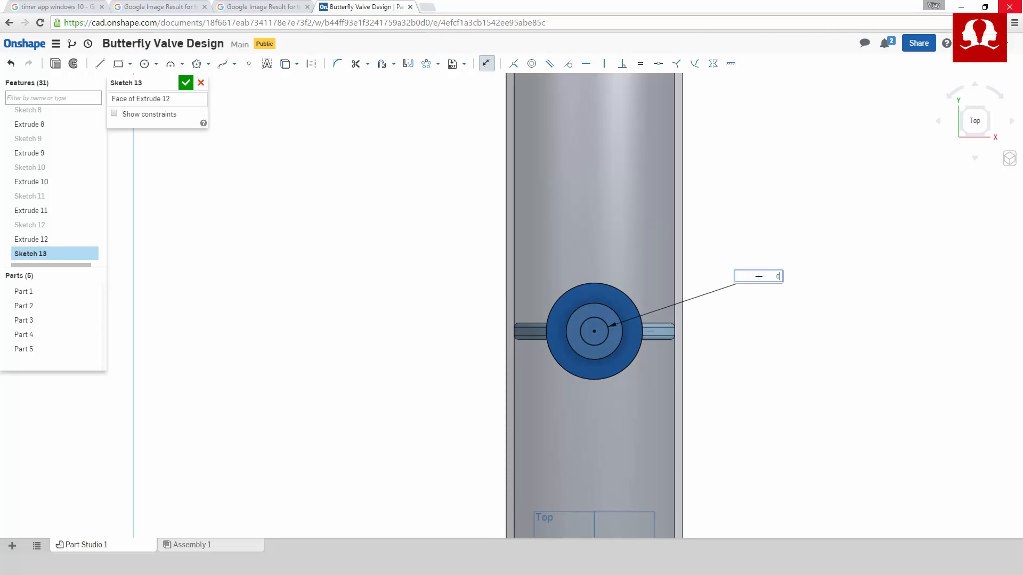
key("Return")
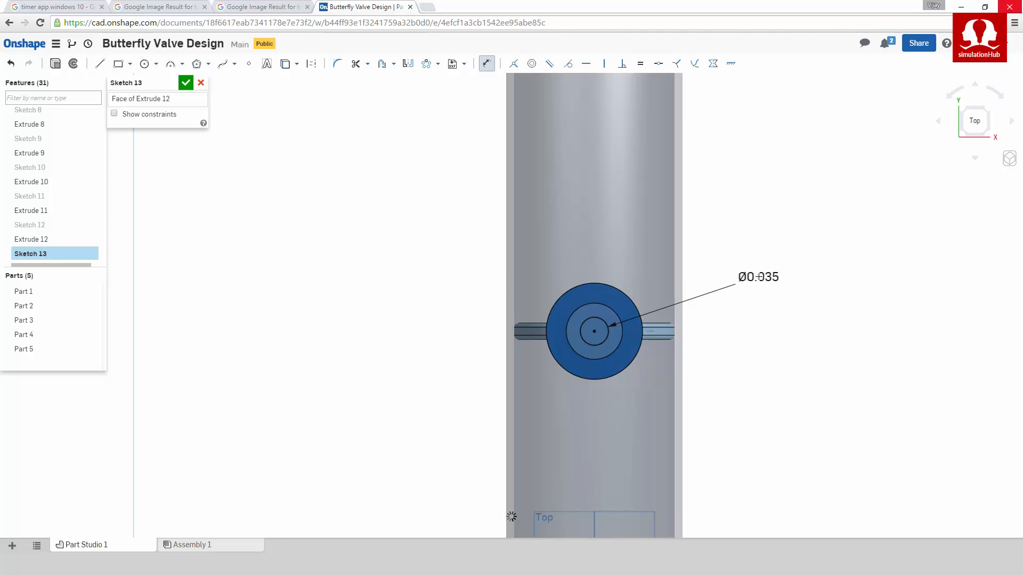
Step: Extrude the 0.035 m circle blind 0.035 m upward, adding it to the shaft as a stem
left_click(56, 63)
left_click(1009, 159)
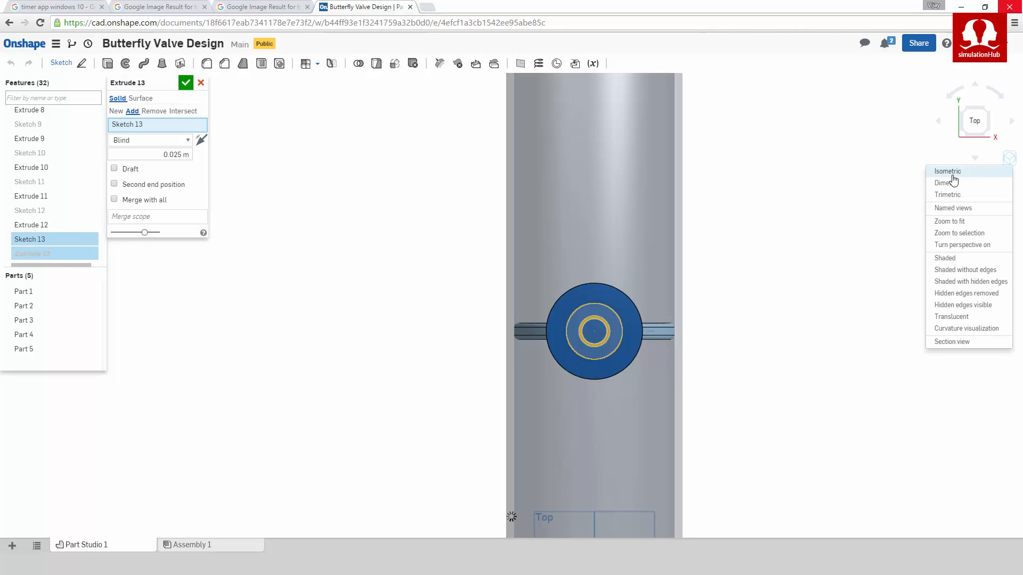
left_click(950, 172)
left_click(171, 155)
key("Return")
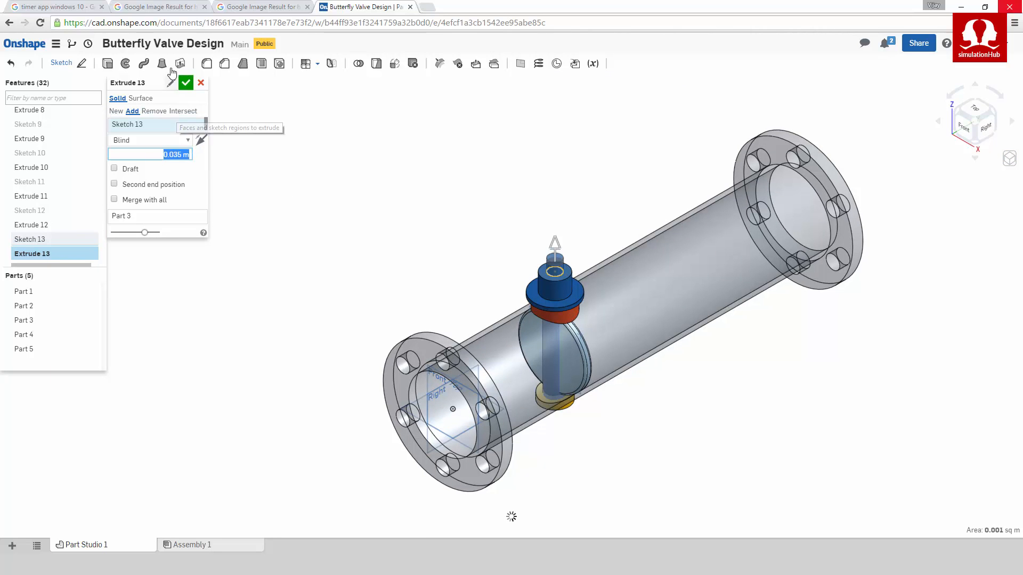
left_click(186, 83)
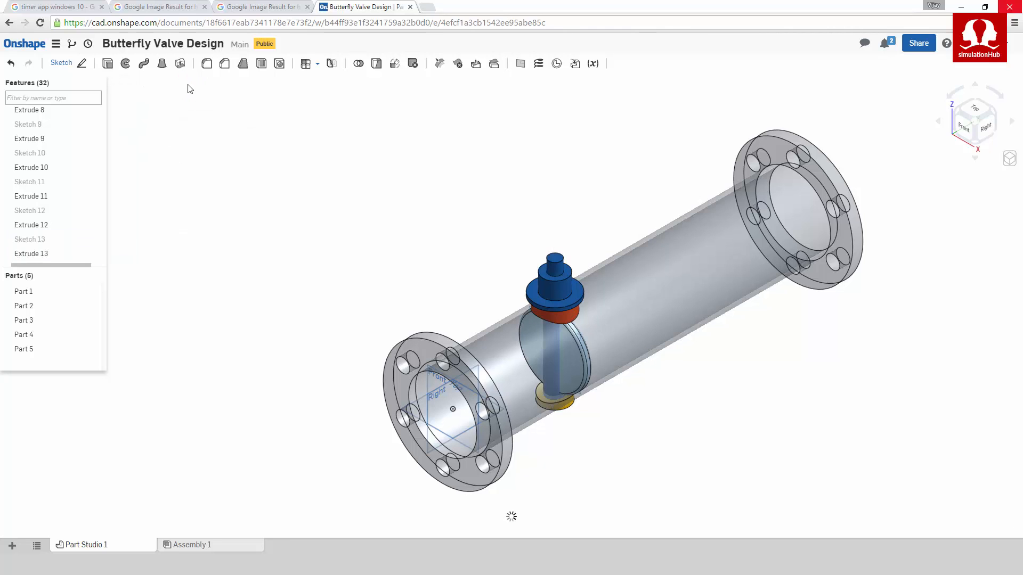
Step: Start a sketch on the boss's top face around the stem and draw a hexagon centred on the shaft axis
left_click(543, 274)
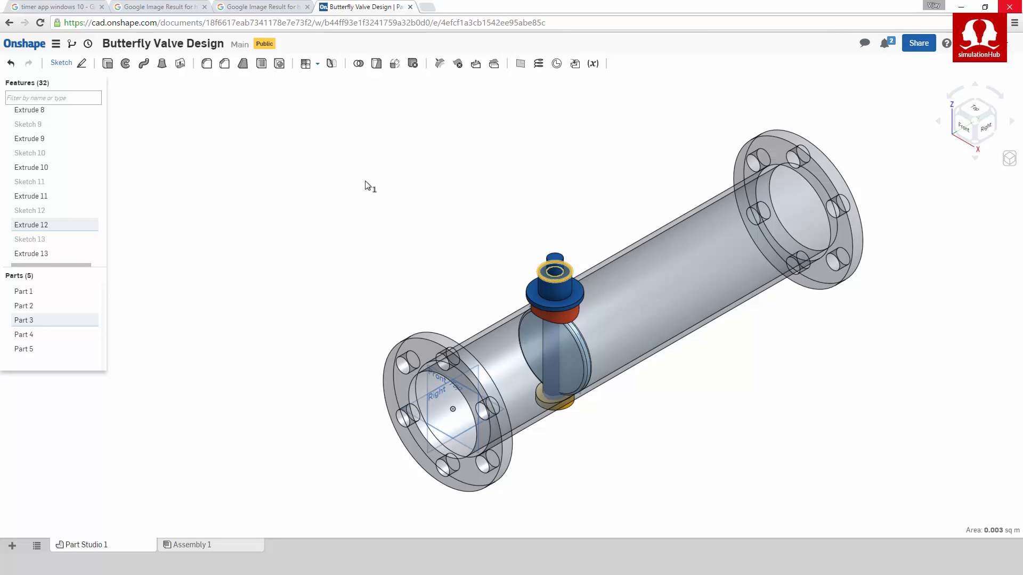
left_click(68, 64)
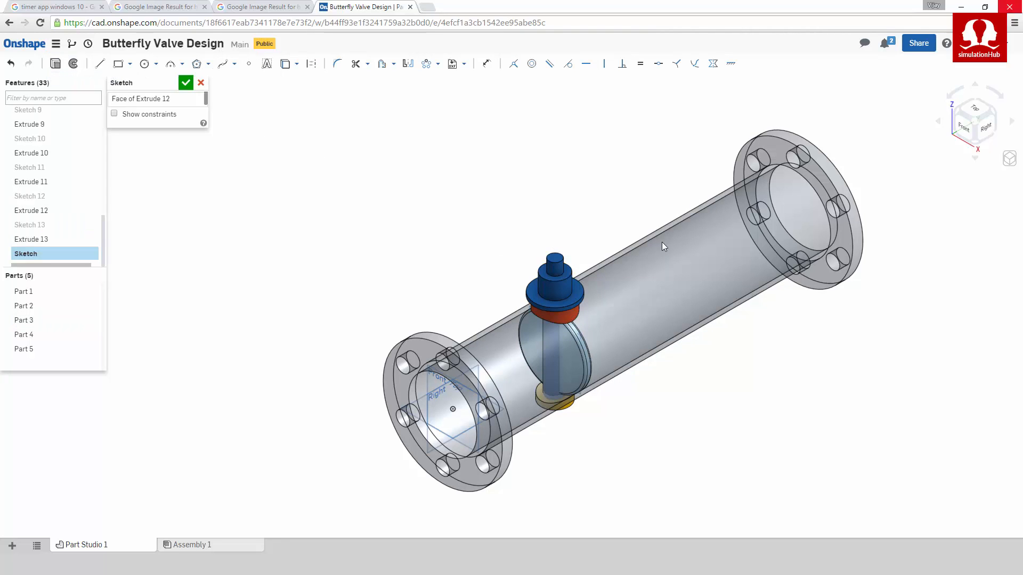
left_click(976, 110)
scroll(663, 362, "up", 5)
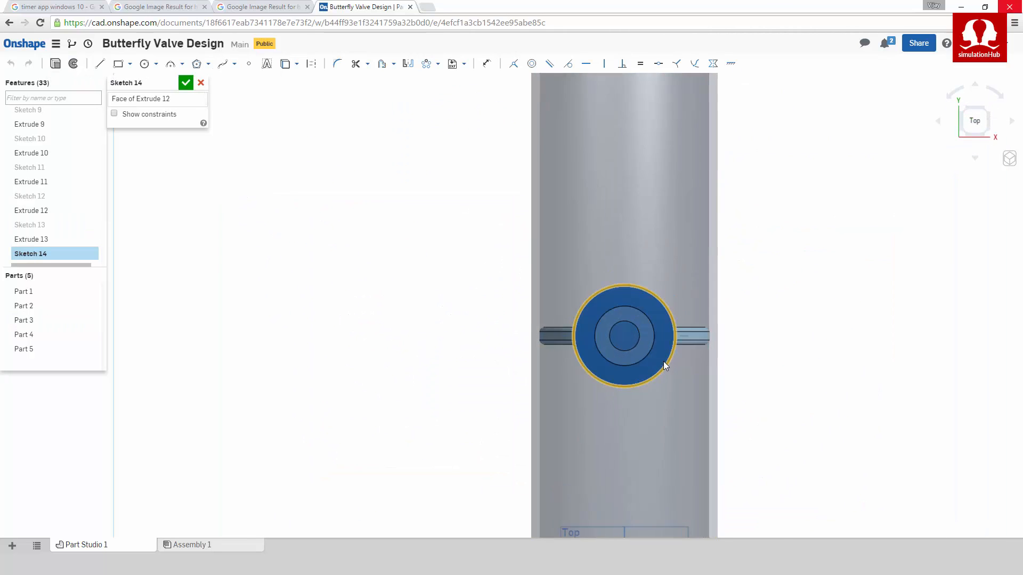
scroll(640, 360, "up", 1)
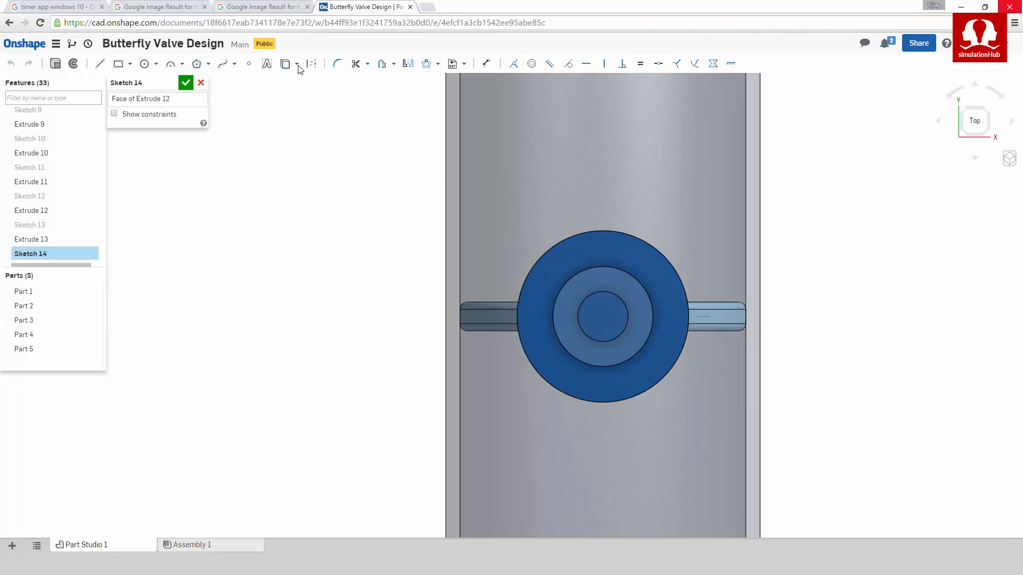
left_click(197, 63)
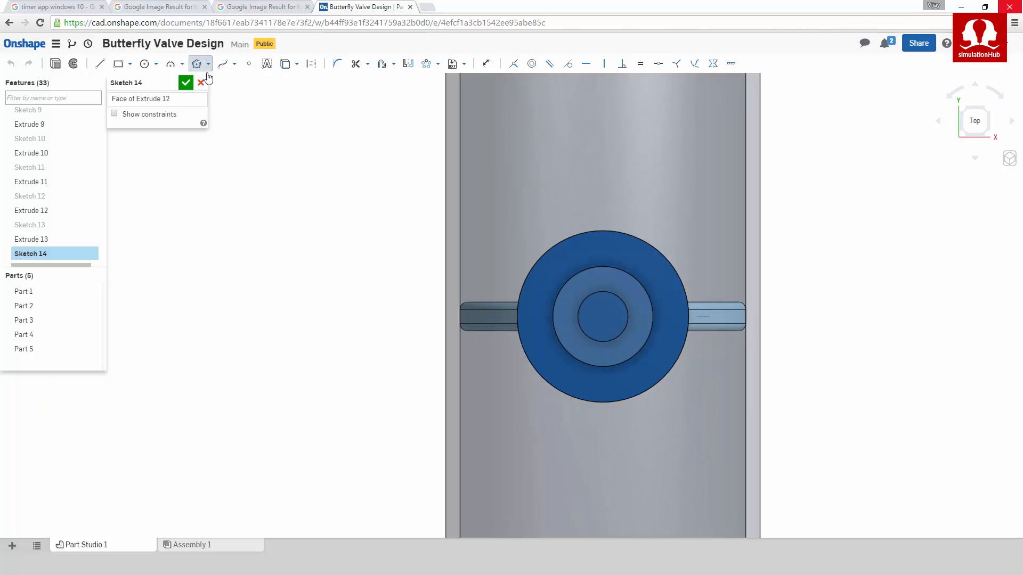
left_click(603, 316)
left_click(588, 287)
Step: Extrude the hexagon blind upward around the stem, adding it to the shaft as a nut shape
left_click(55, 65)
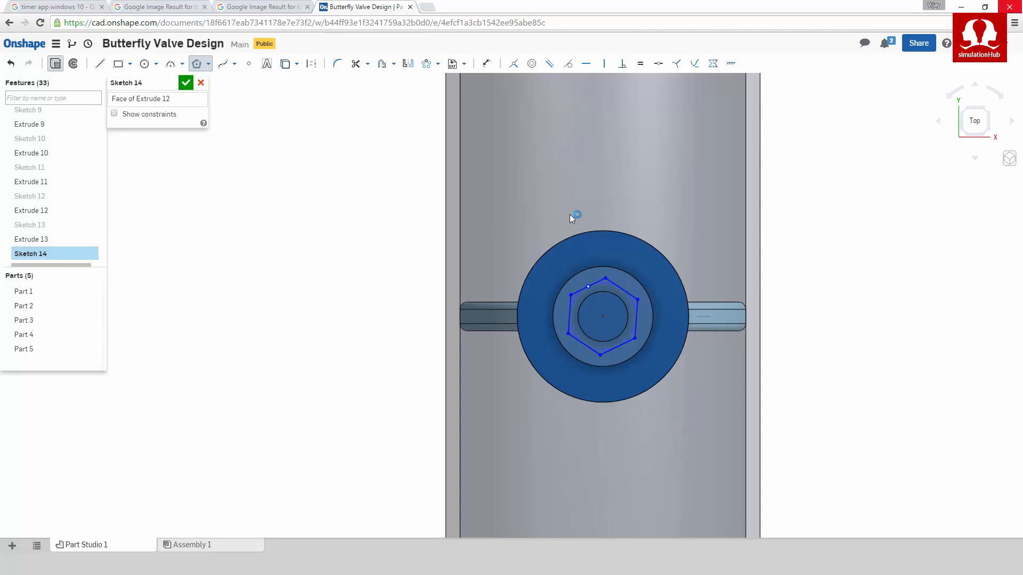
left_click(1009, 158)
left_click(940, 166)
left_click(172, 155)
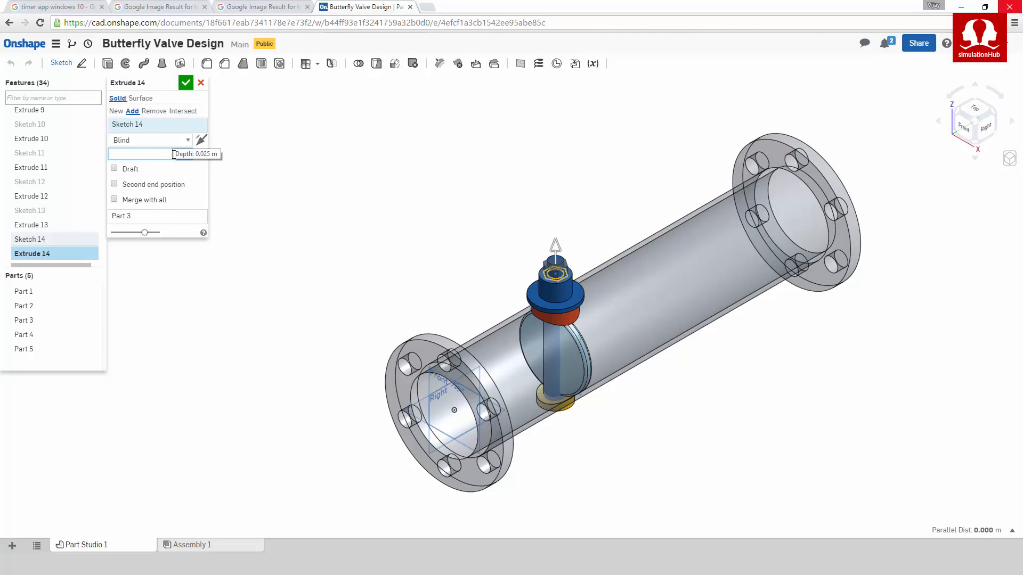
left_click(186, 83)
Step: Fillet the top edges of the hexagonal nut around the stem with a radius of 0.005 m
scroll(568, 302, "up", 8)
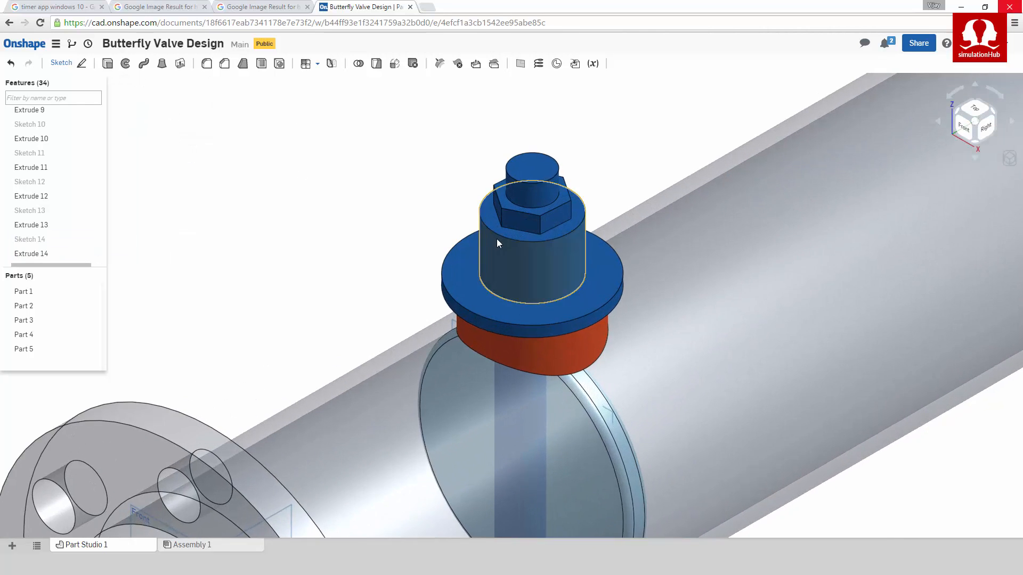
scroll(496, 240, "up", 1)
middle_click_drag(489, 273, 475, 336)
scroll(370, 249, "up", 3)
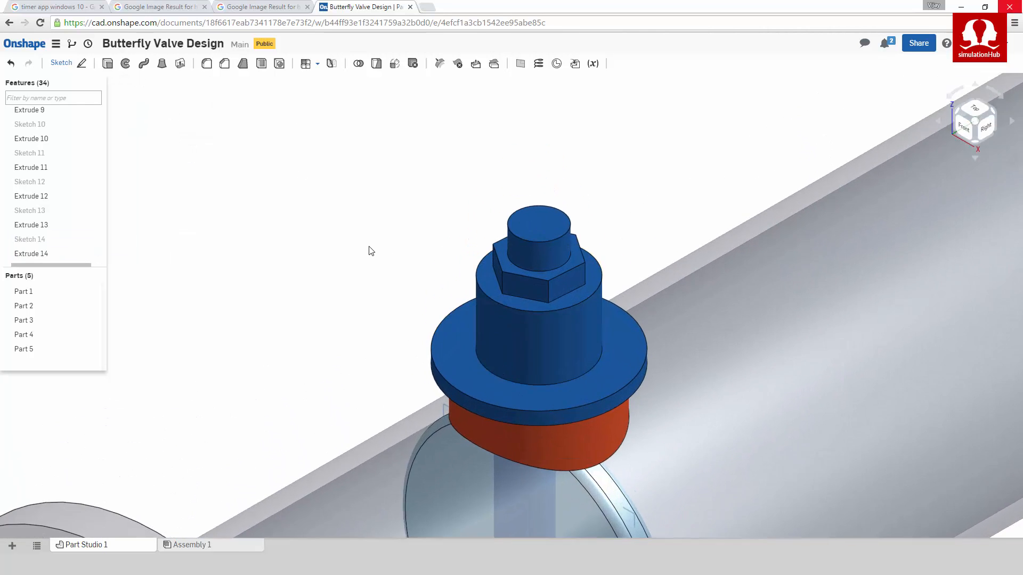
middle_click_drag(397, 215, 313, 232)
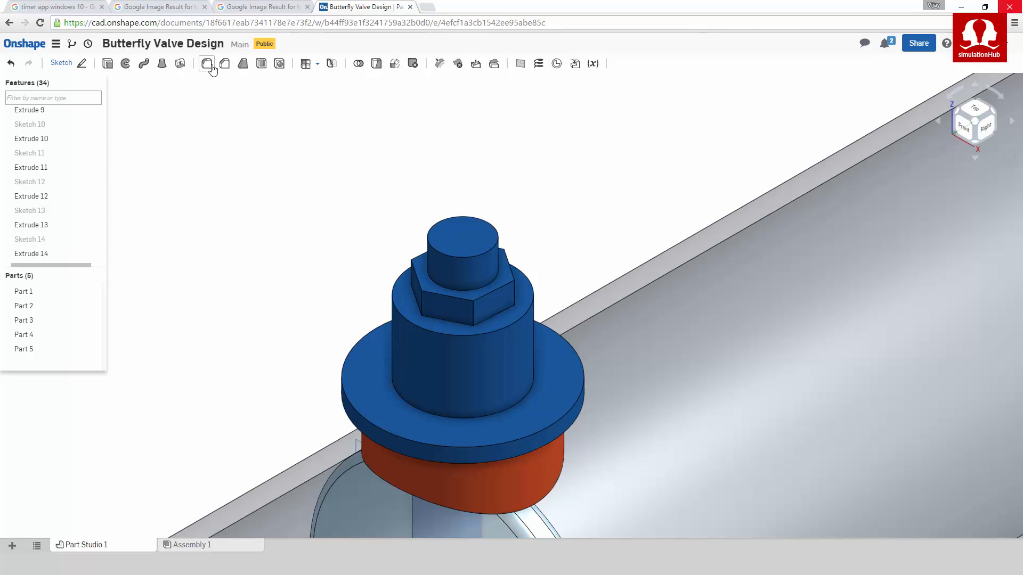
left_click(446, 296)
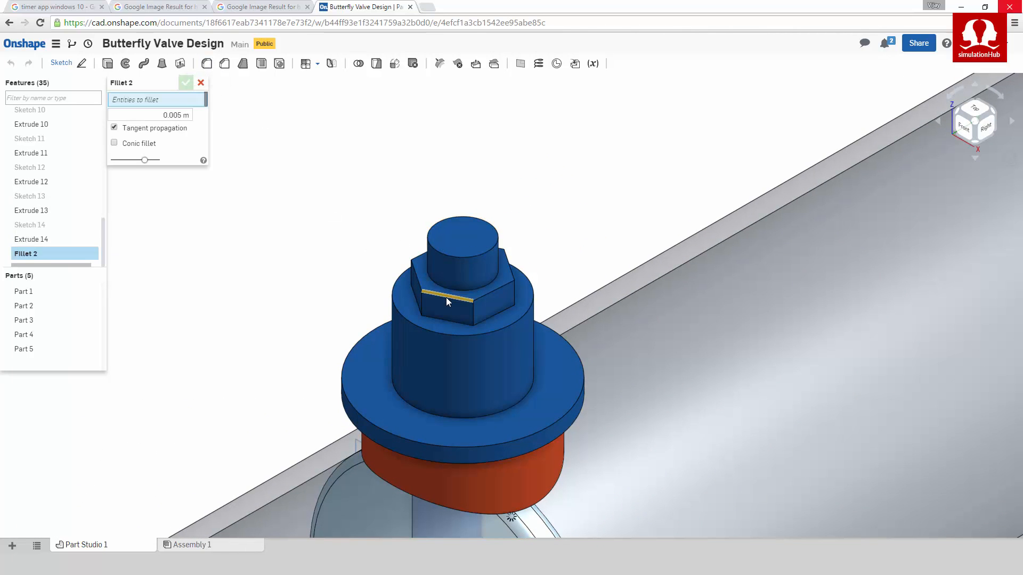
left_click(492, 292)
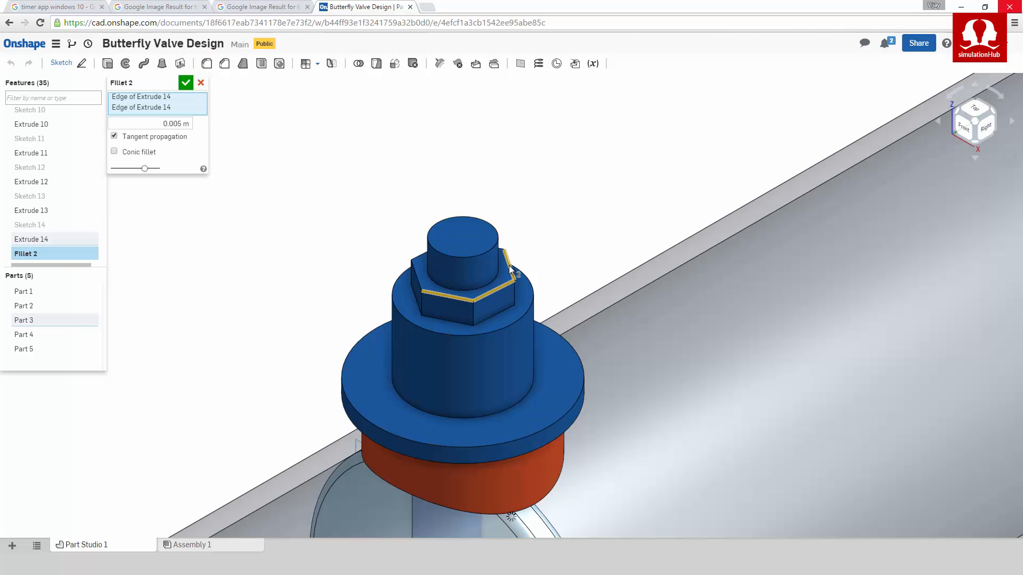
left_click(509, 265)
mouse_move(425, 206)
right_mouse_down()
mouse_move(441, 219)
mouse_move(418, 217)
right_mouse_up()
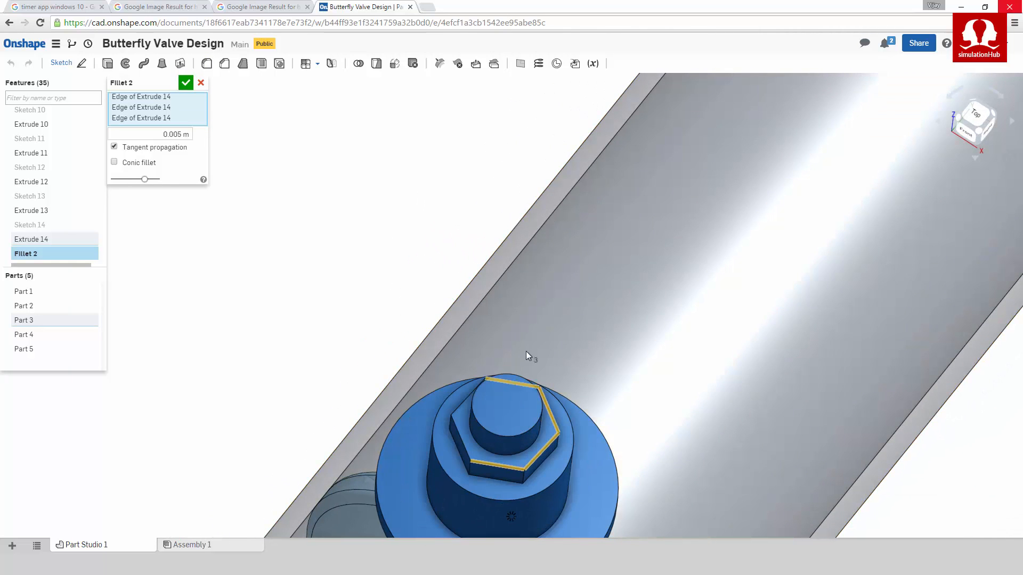
right_click_drag(507, 356, 474, 413)
left_click(399, 436)
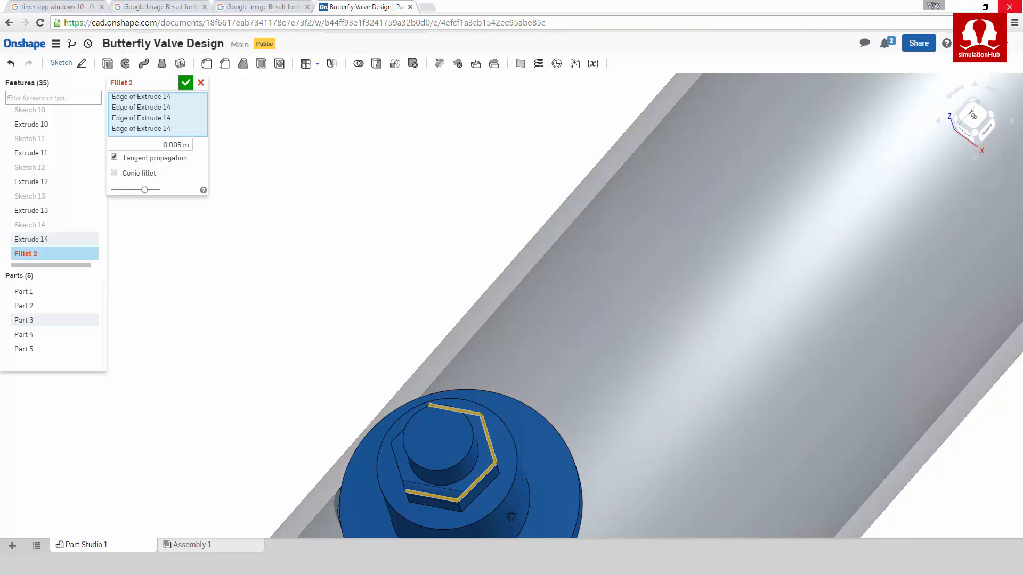
left_click(396, 436)
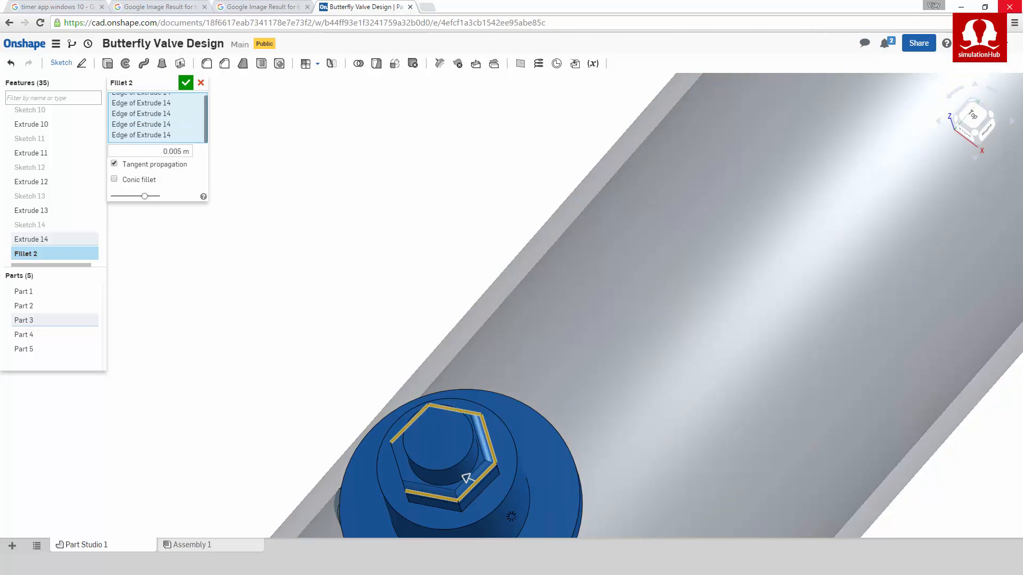
right_click_drag(382, 317, 386, 265)
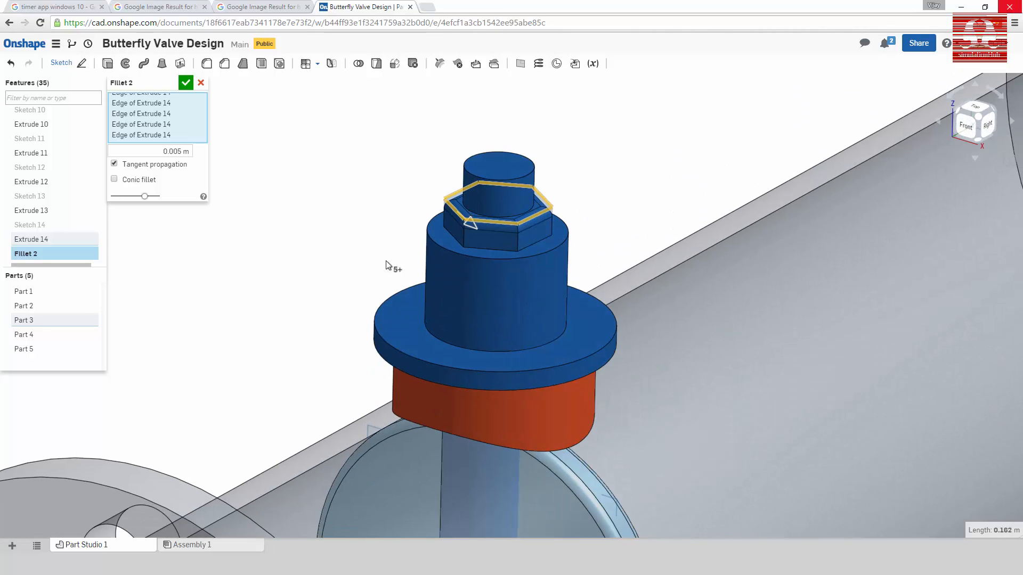
left_click(185, 83)
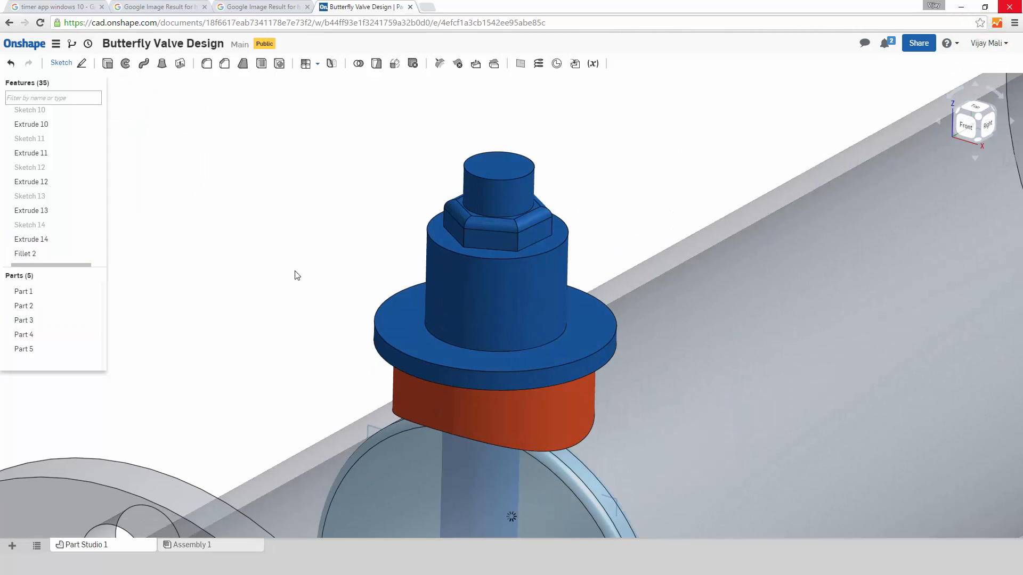
Step: Create a plane offset 0.02 m above the top face of the wide round flange on the shaft
scroll(282, 281, "down", 5)
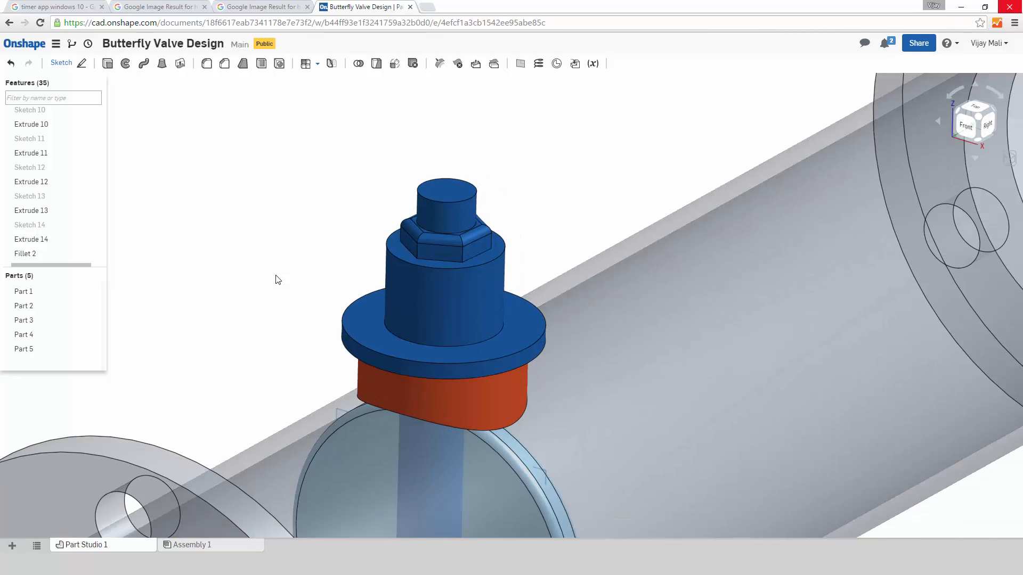
left_click(362, 330)
right_click(361, 331)
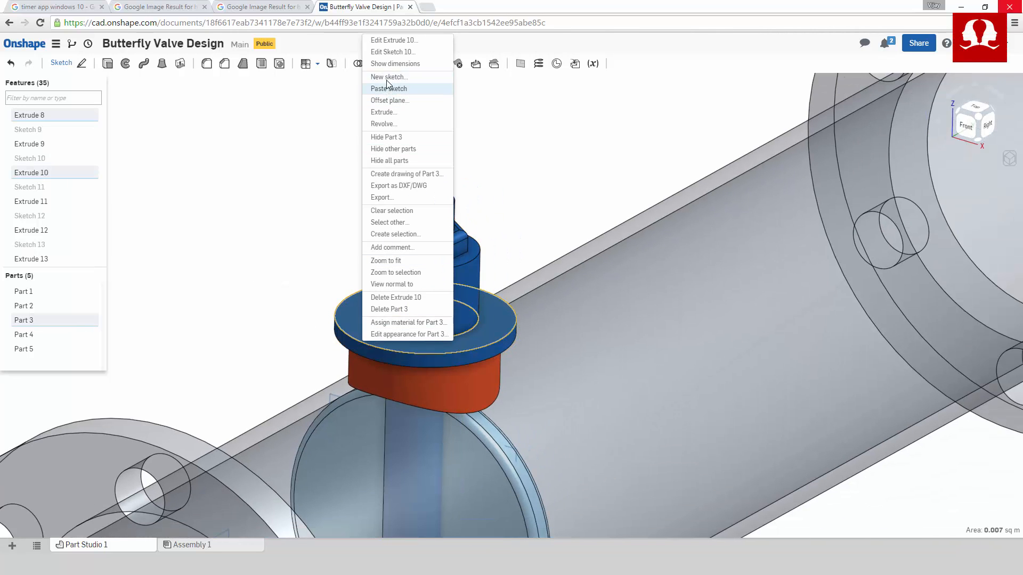
left_click(387, 101)
left_click(158, 129)
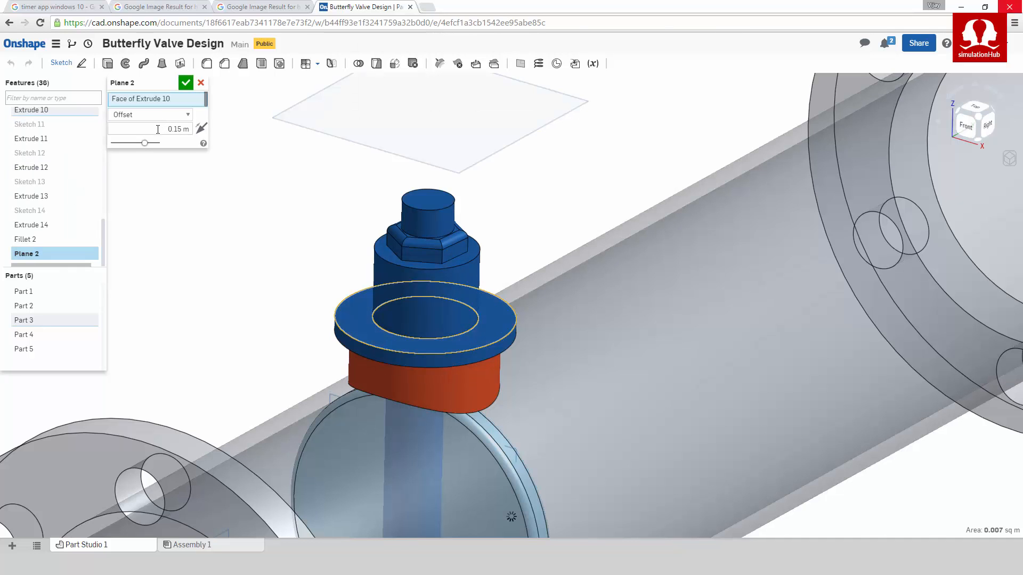
key("Return")
left_click(200, 129)
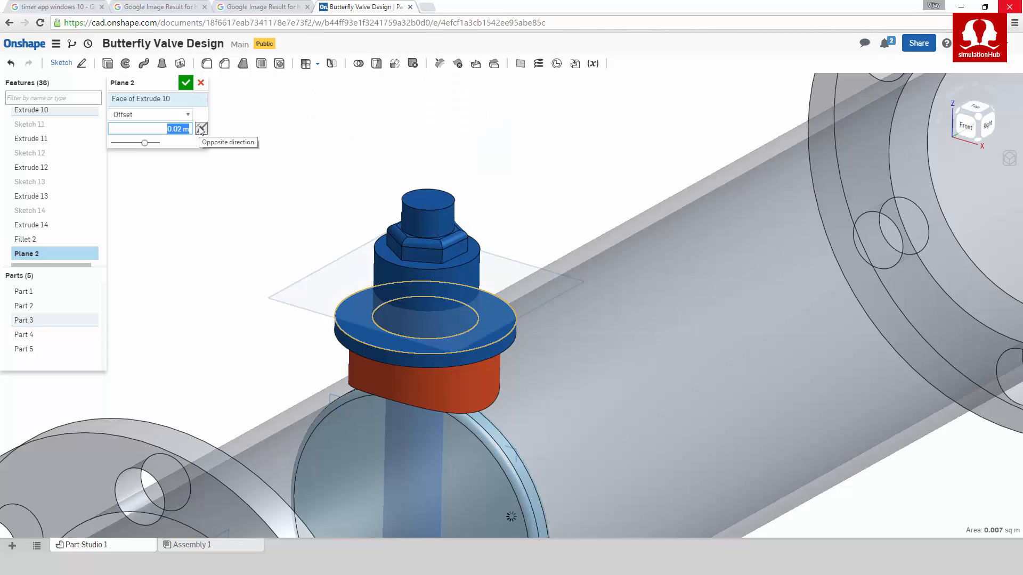
left_click(185, 83)
Step: Start a sketch on the new offset plane and draw a circle around the boss, centred on the shaft axis
middle_click_drag(277, 142, 285, 110)
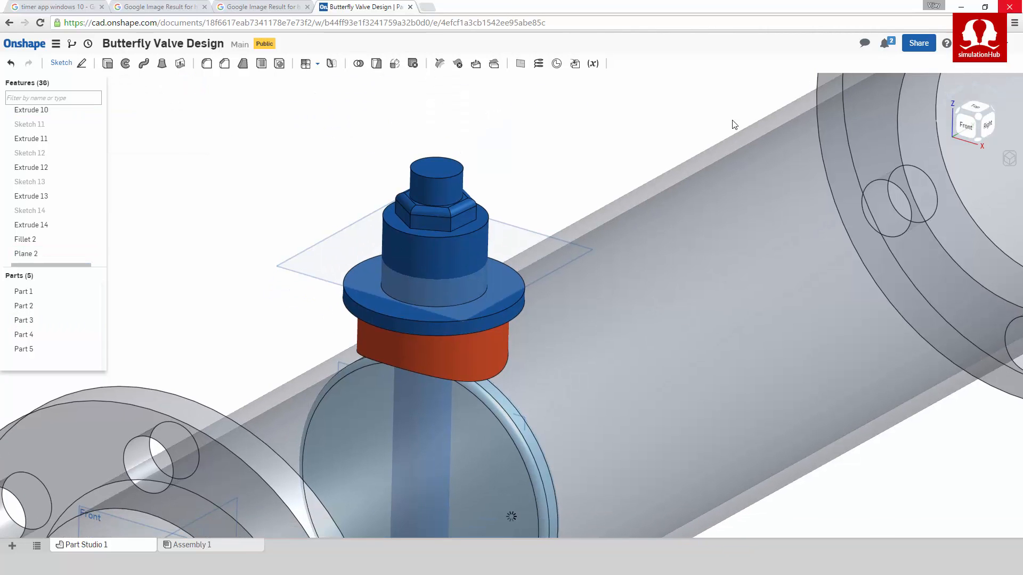
left_click(975, 110)
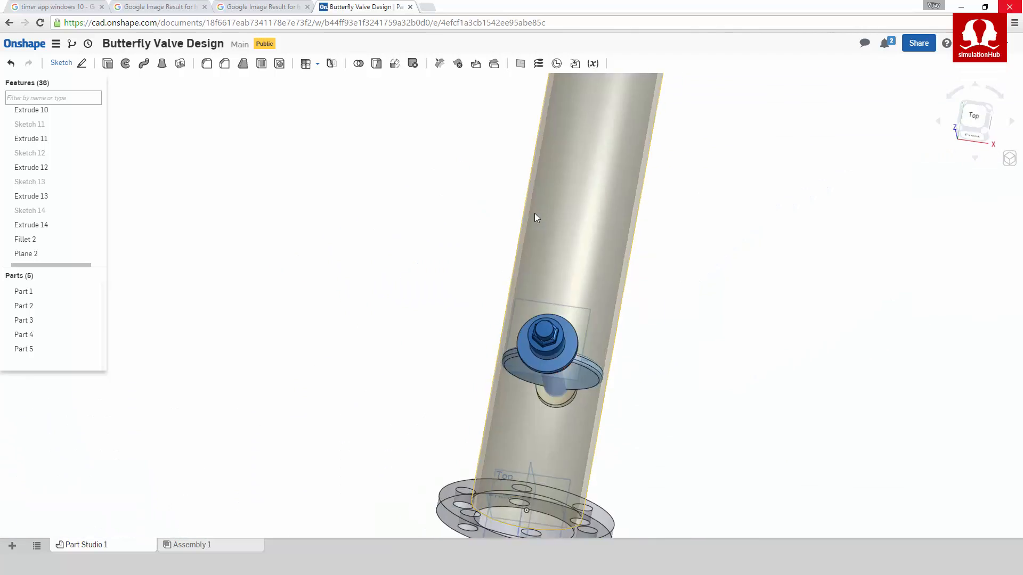
scroll(568, 347, "up", 3)
scroll(568, 349, "up", 3)
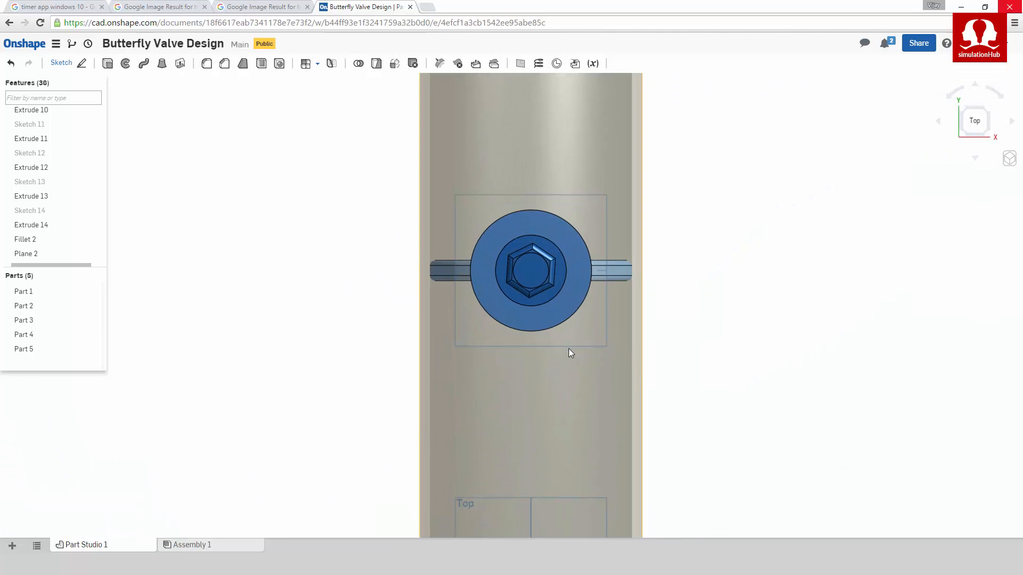
left_click(63, 63)
left_click(33, 240)
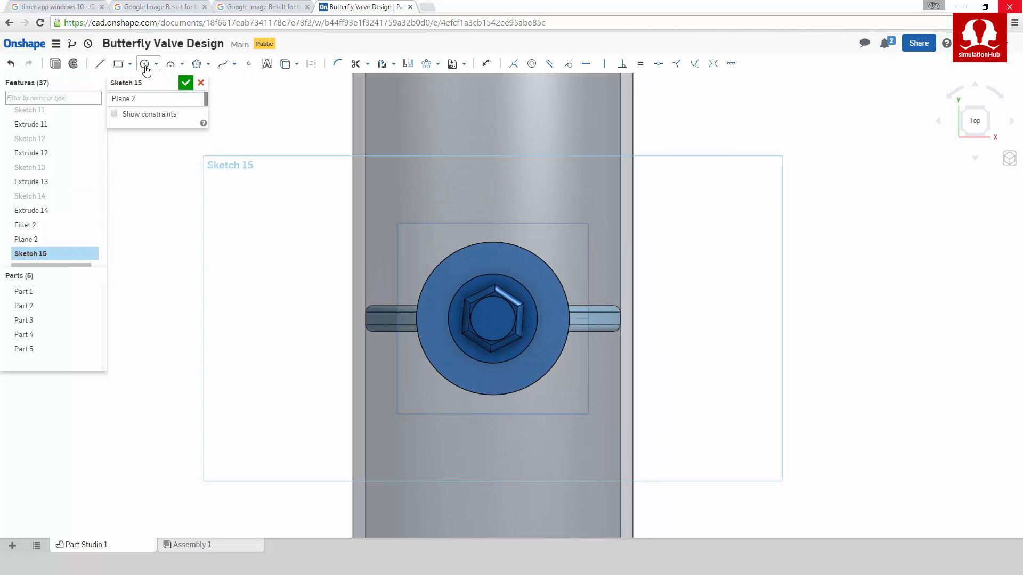
left_click(144, 63)
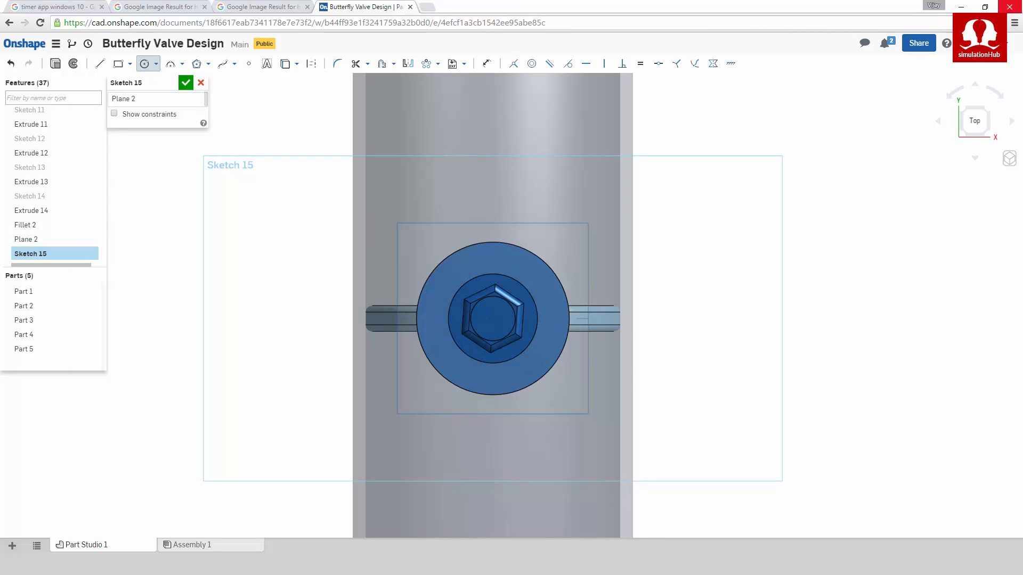
left_click(493, 320)
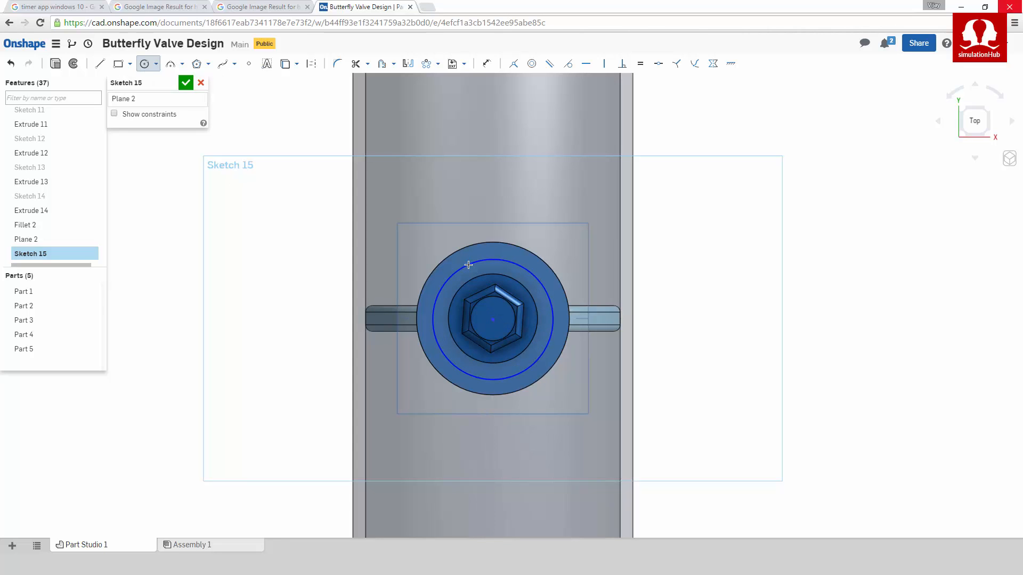
left_click(468, 265)
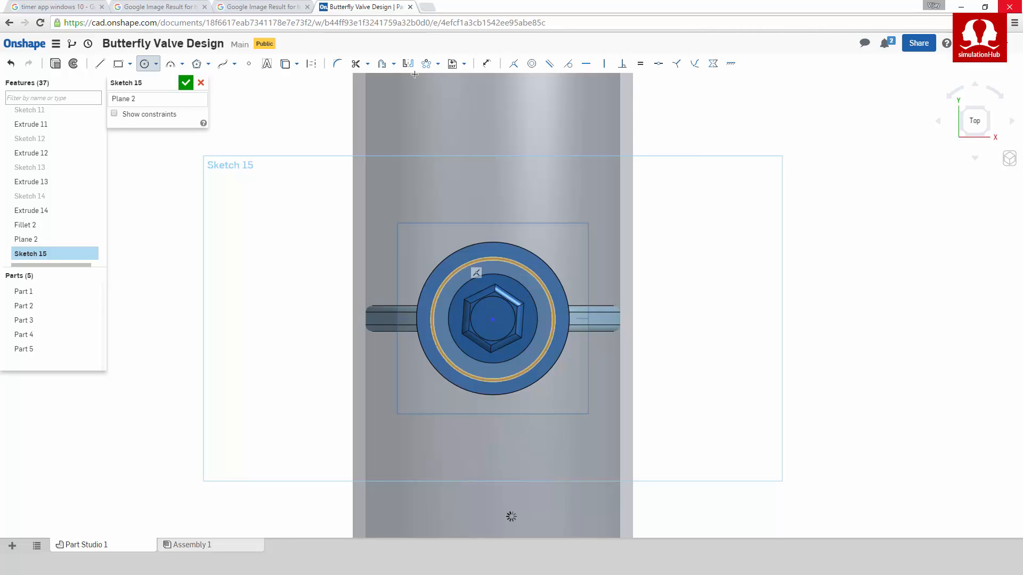
Step: Dimension the new circle's diameter to 0.09 m
left_click(488, 64)
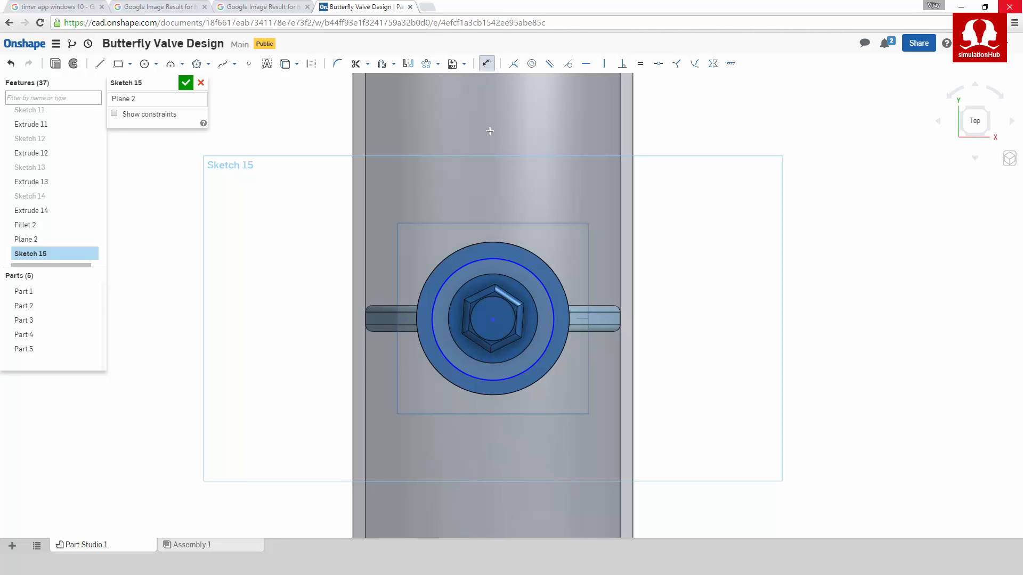
left_click(511, 263)
left_click(725, 236)
type("0.09")
key("Return")
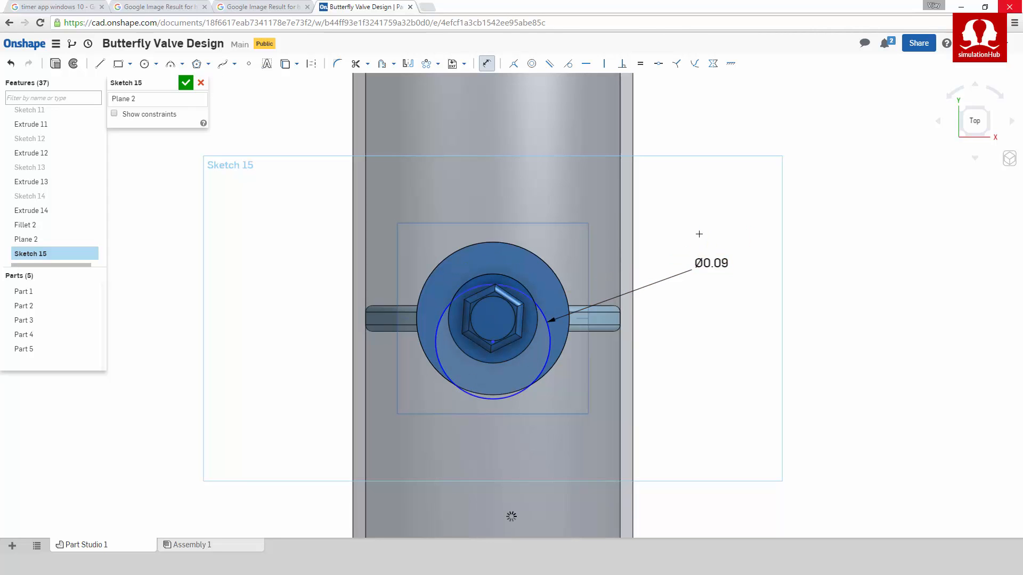
key("Escape")
Step: Make the 0.09 m circle concentric with the boss's circular edge
left_click(550, 344)
left_click(510, 277)
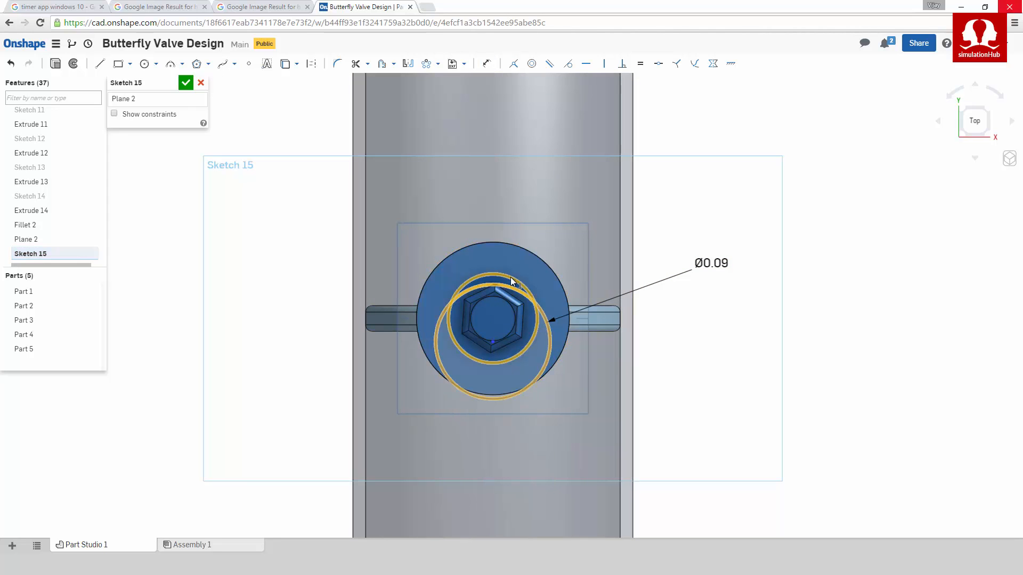
left_click(532, 64)
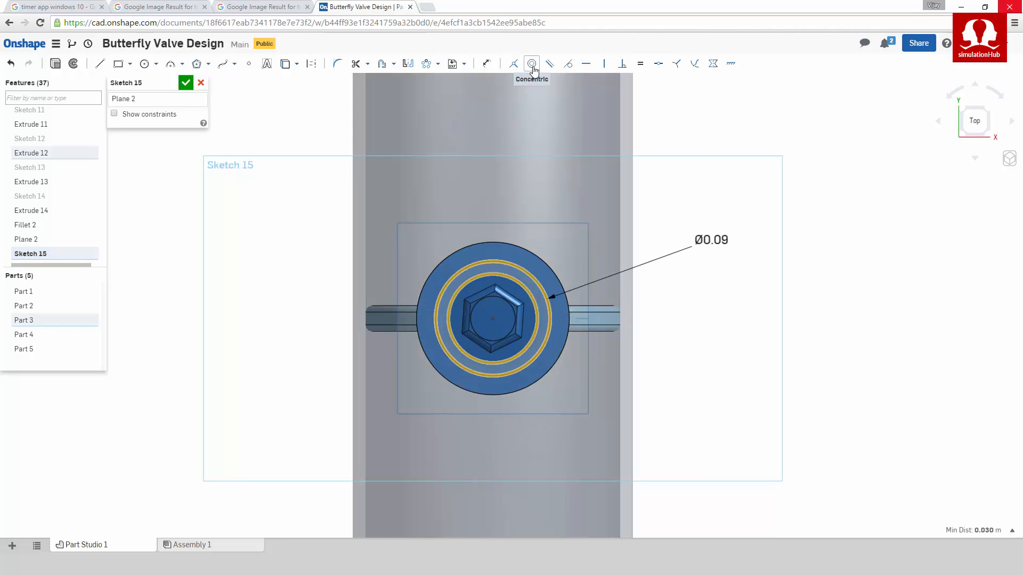
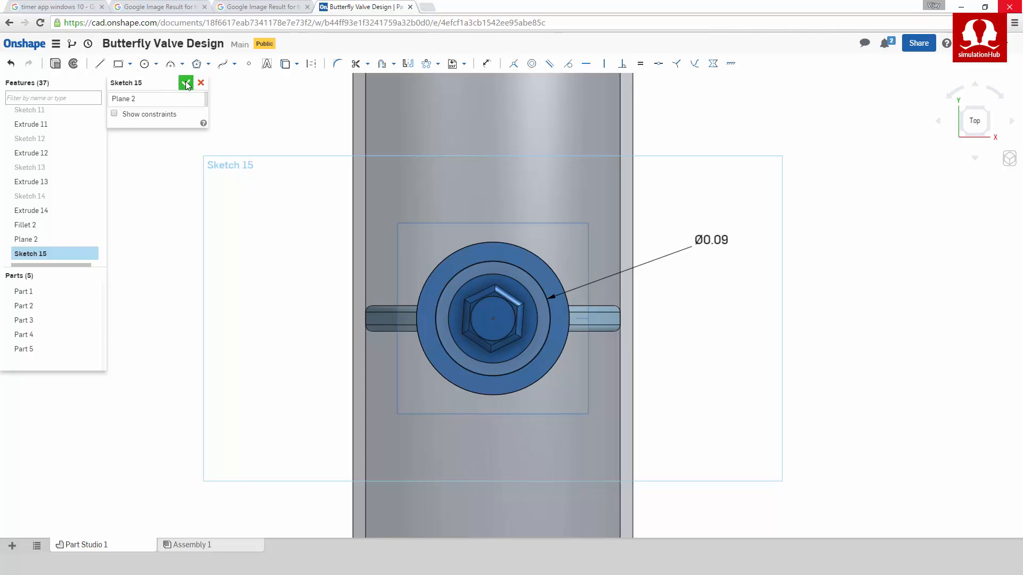
Step: Draw a horizontal line across the 0.09 m circle through its centre, ending on the circle at both sides
left_click(100, 65)
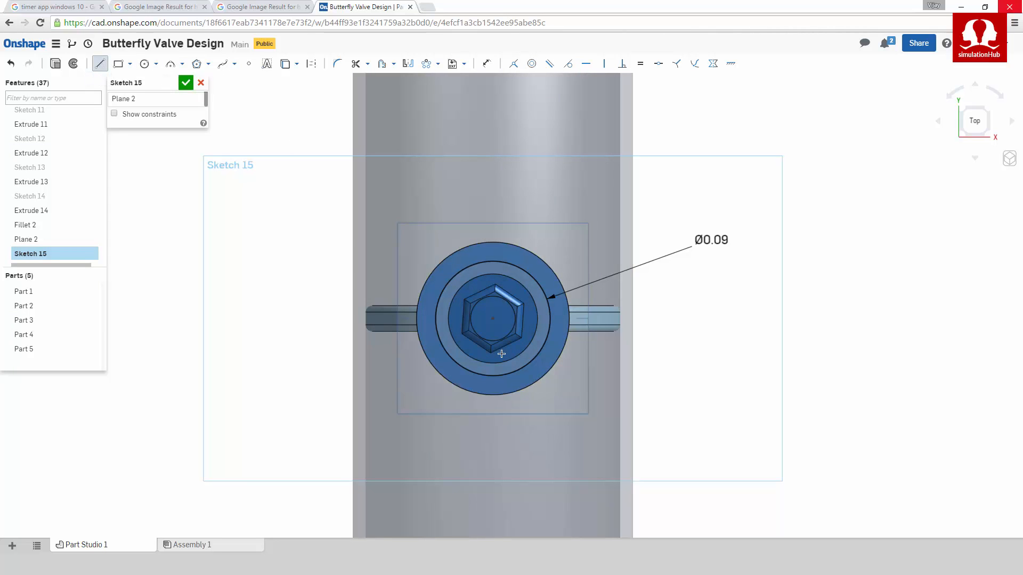
scroll(487, 303, "up", 5)
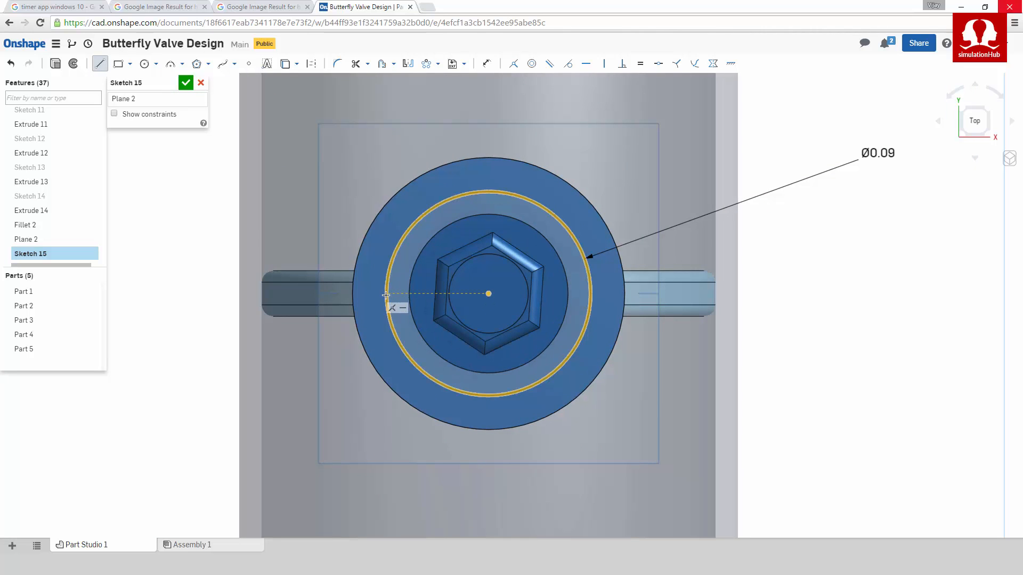
left_click(385, 293)
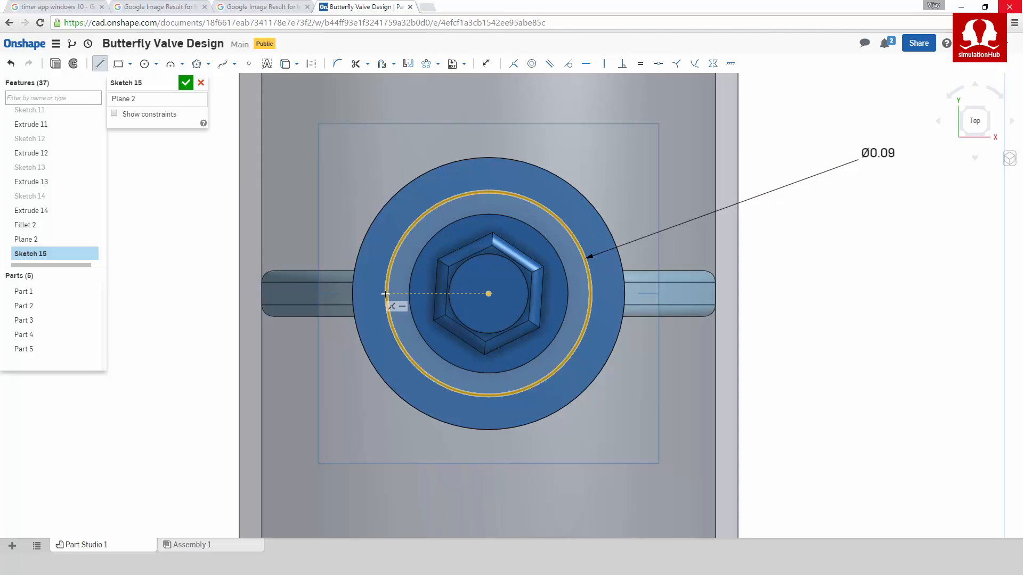
left_click(590, 294)
Step: Draw two verticals from the diameter line's ends along the pipe, joined by a horizontal line, to close a rectangle
scroll(604, 126, "down", 1)
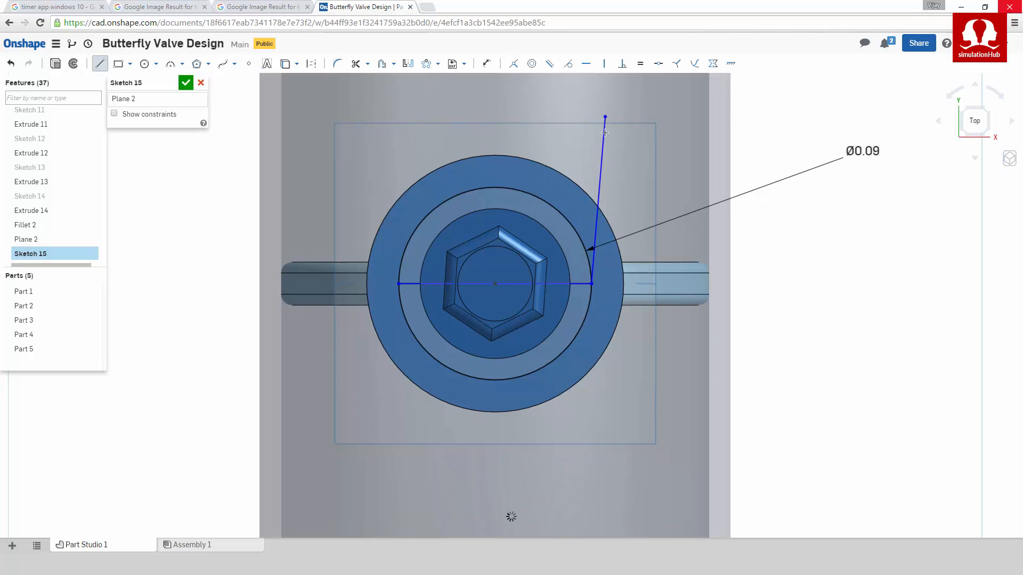
scroll(575, 208, "down", 3)
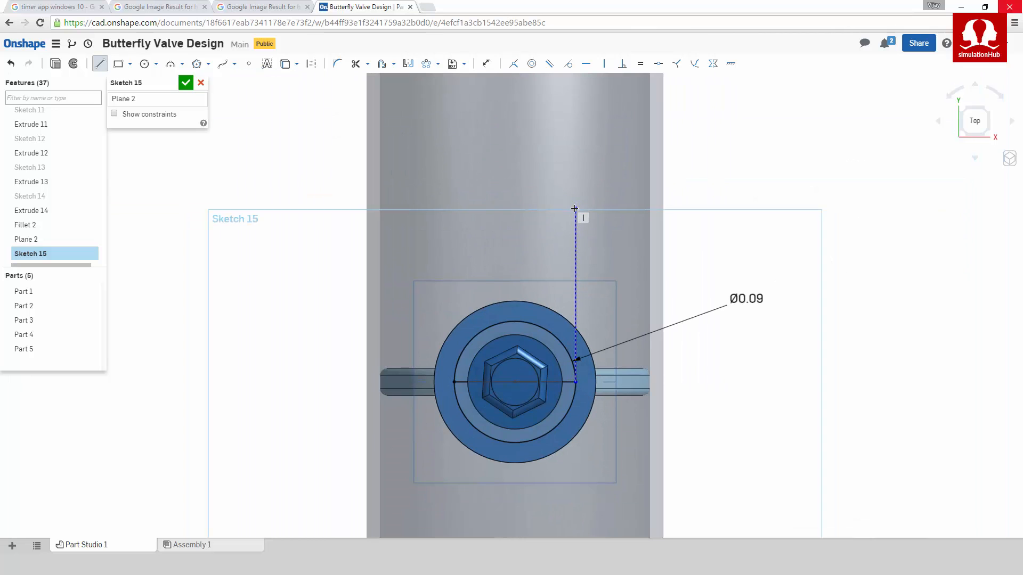
left_click(575, 208)
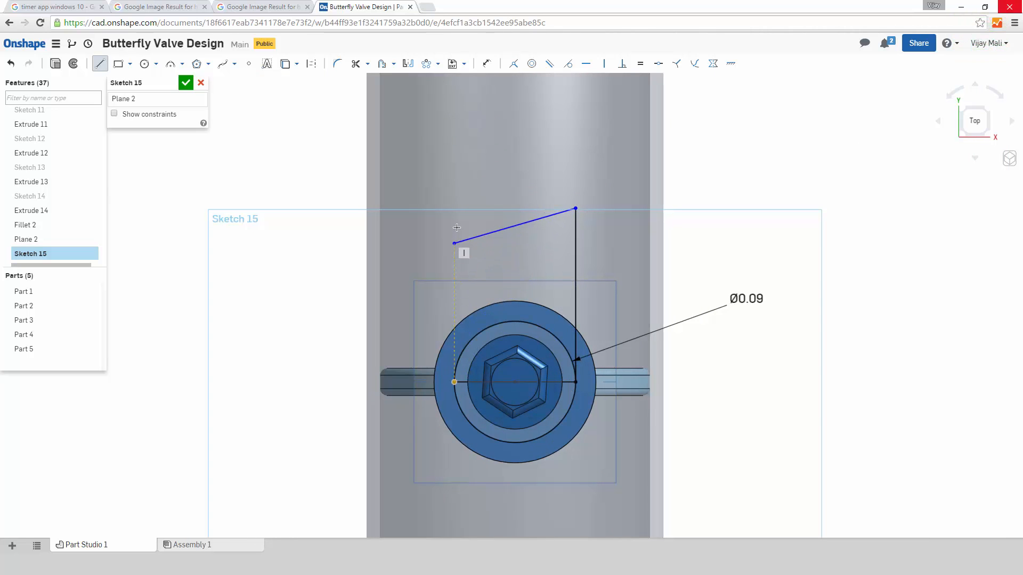
left_click(456, 209)
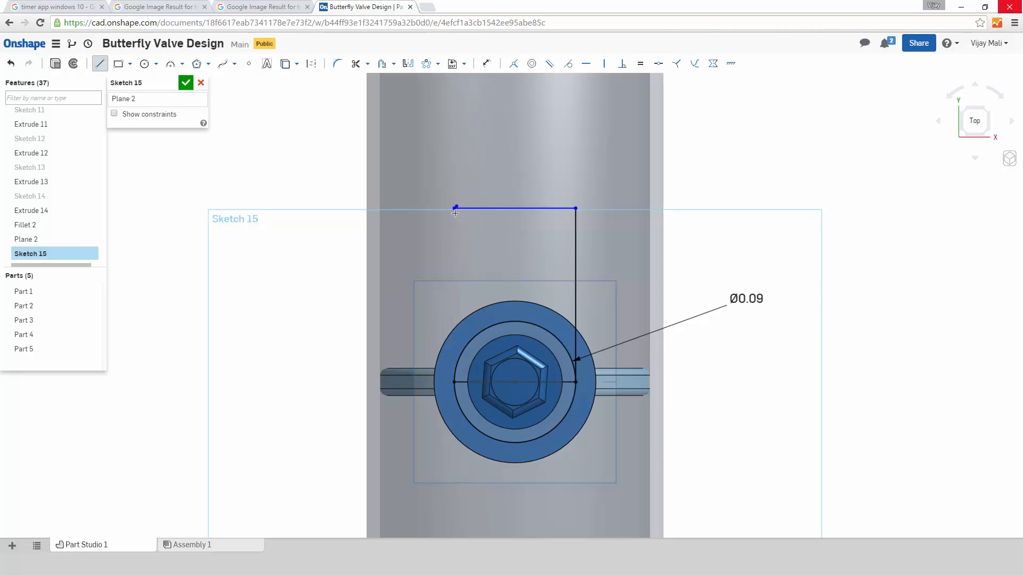
scroll(453, 382, "up", 2)
scroll(455, 388, "up", 2)
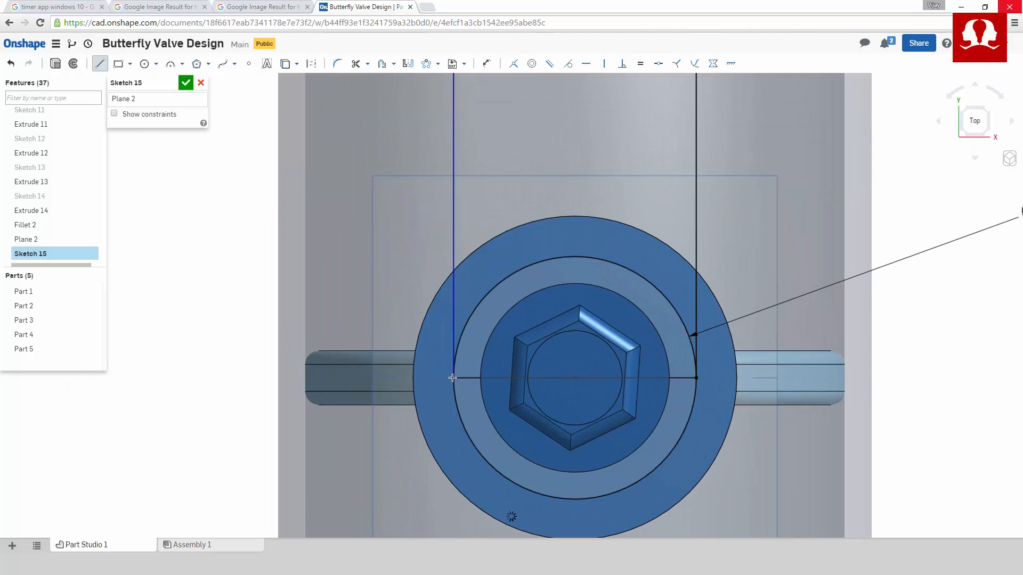
left_click(452, 378)
scroll(452, 378, "down", 1)
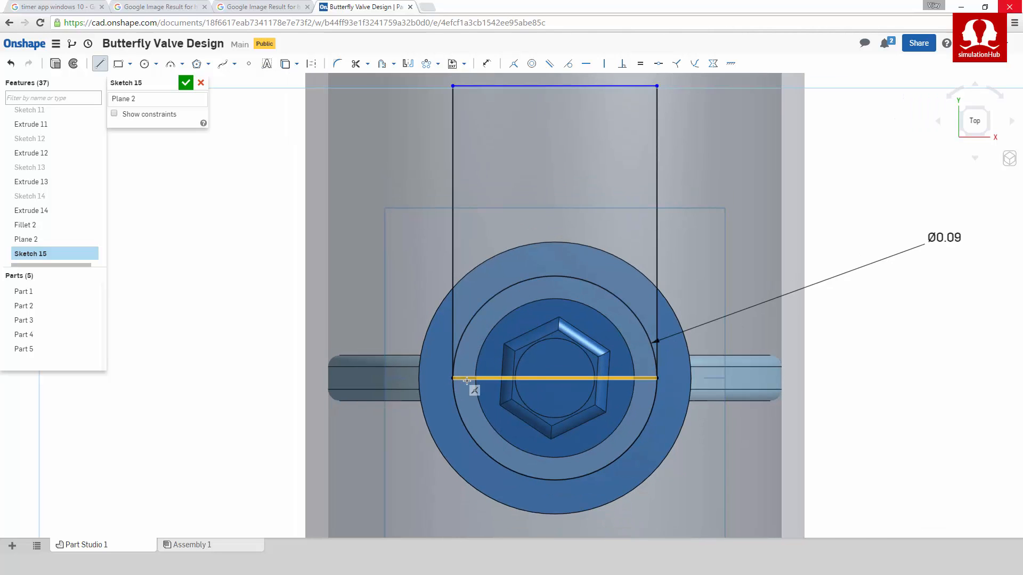
Step: Delete the horizontal diameter line across the 0.09 m circle so the circle and rectangle form one outline
key("Escape")
left_click(468, 379)
key("Delete")
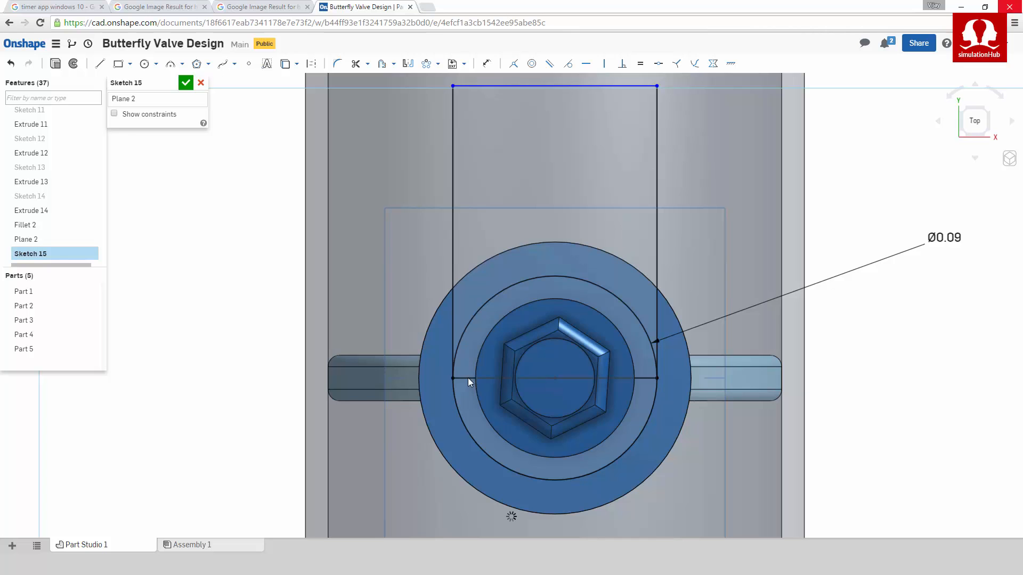
scroll(497, 310, "down", 2)
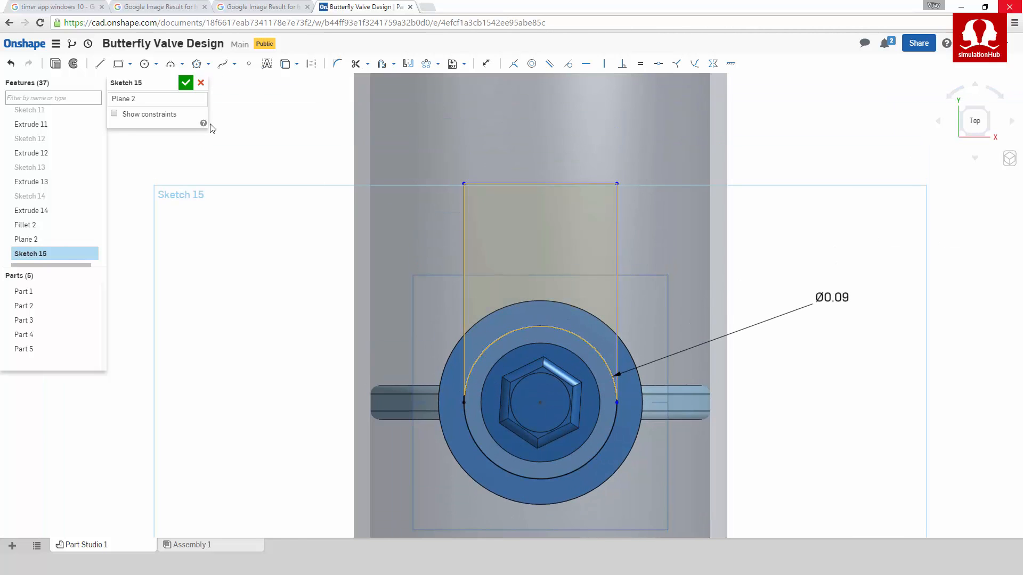
Step: Extrude the circle-and-rectangle outline 0.02 m upward as an addition to Part 3
left_click(59, 65)
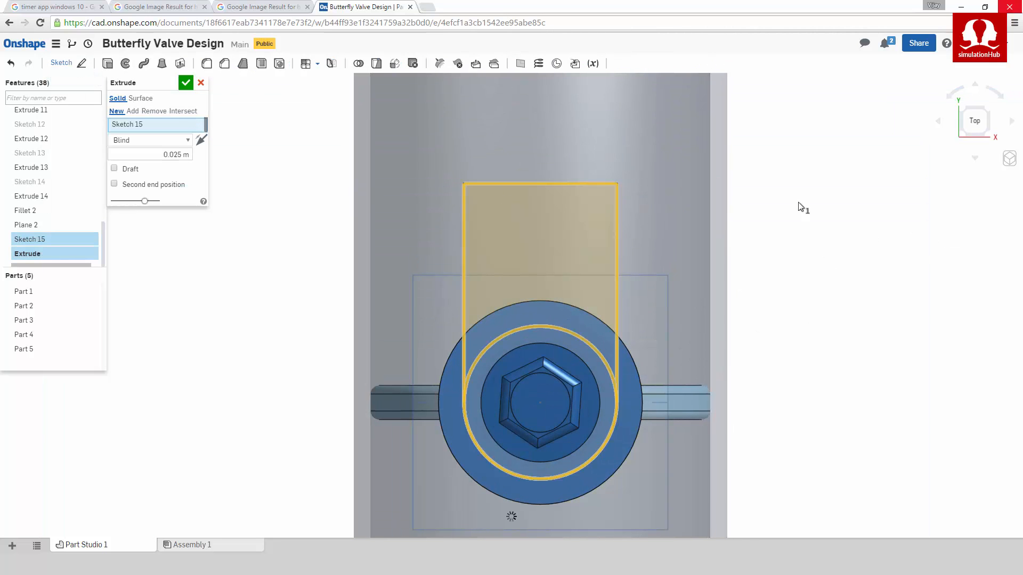
left_click(1008, 161)
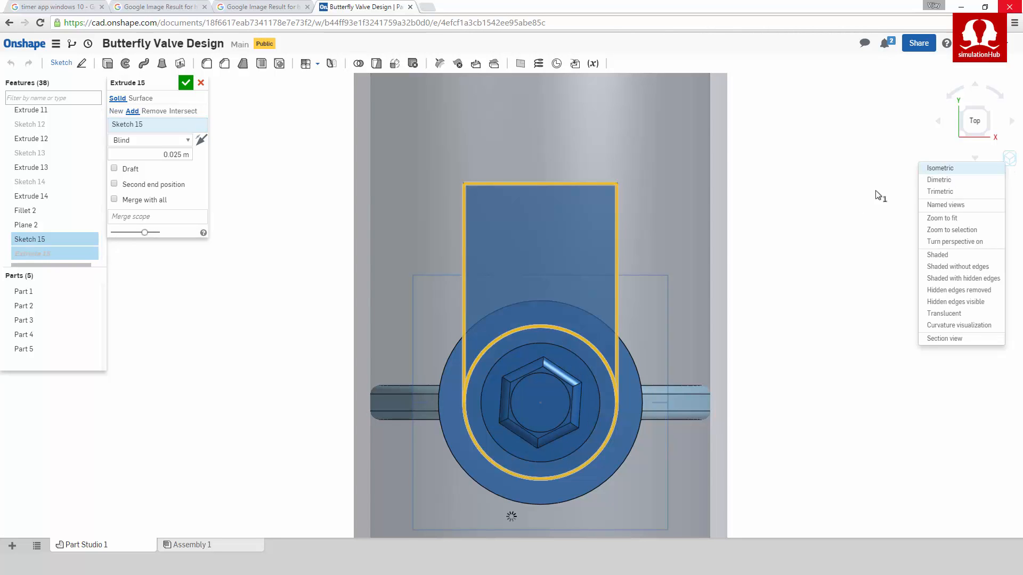
left_click(943, 167)
scroll(557, 272, "up", 3)
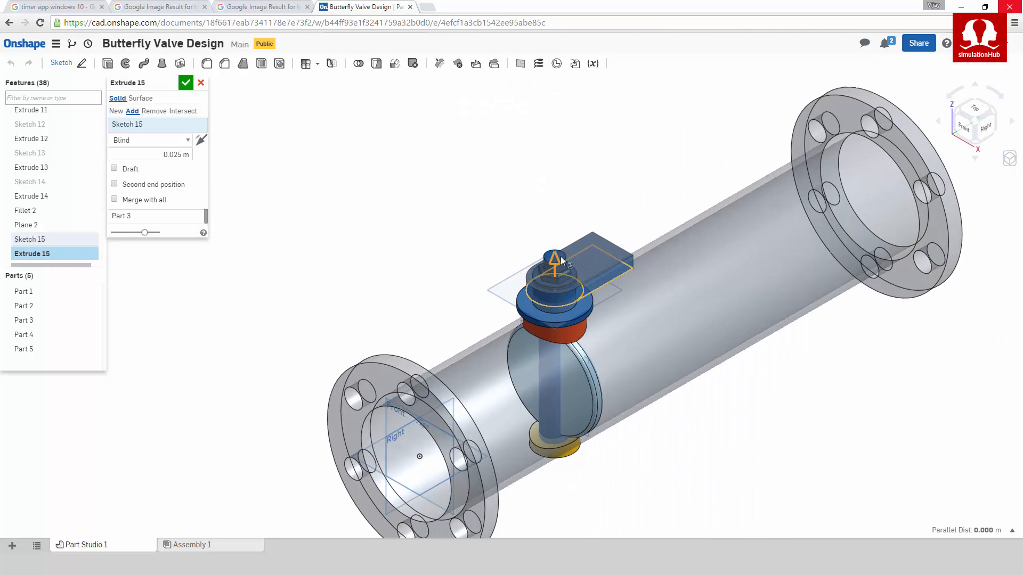
left_click(172, 154)
type("0.02")
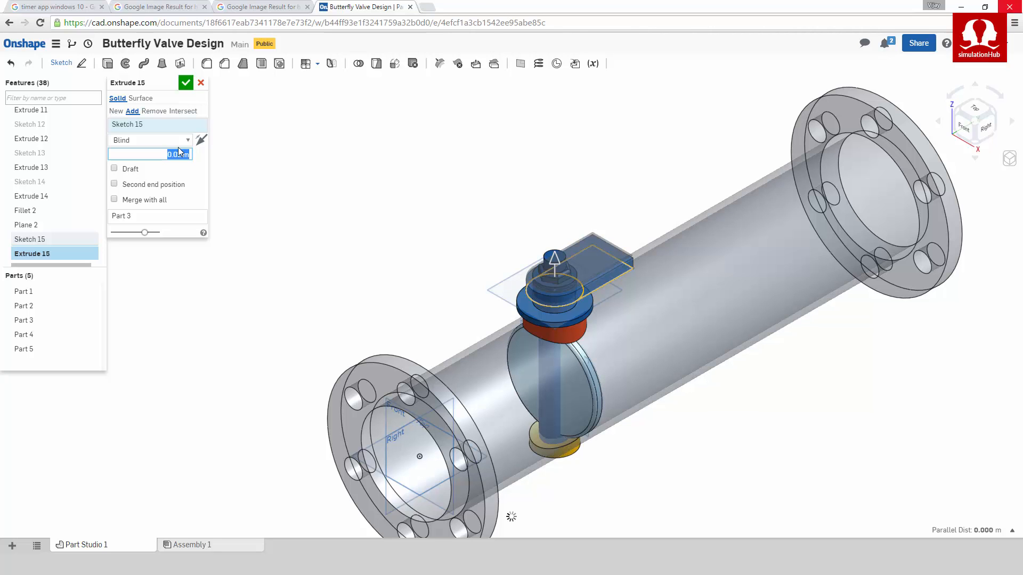
left_click(183, 82)
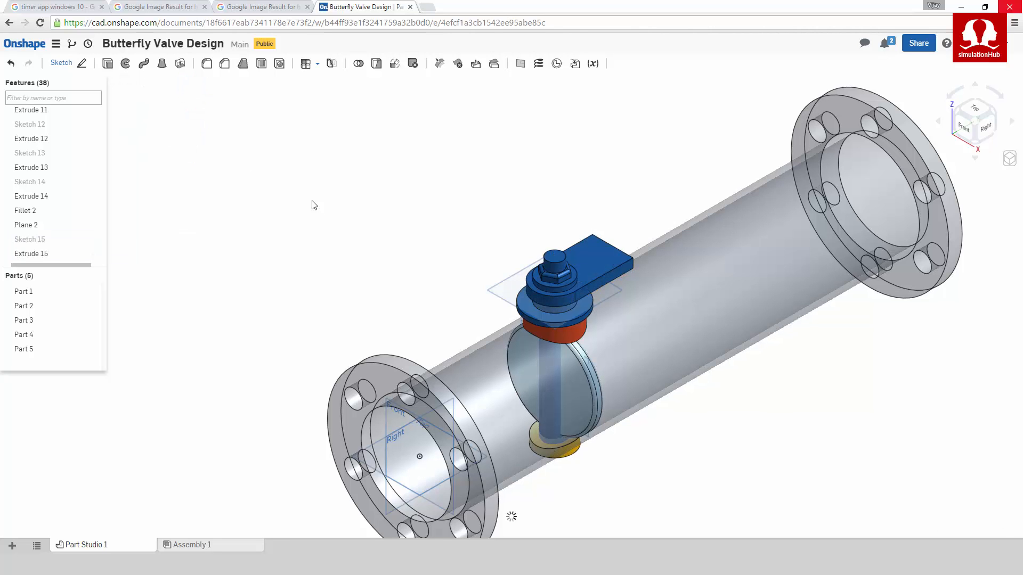
Step: Sketch a handle path on the plate's long side face: a line sloping up from the upper end corner, then a longer horizontal line
right_click_drag(318, 193, 293, 193)
scroll(581, 270, "up", 5)
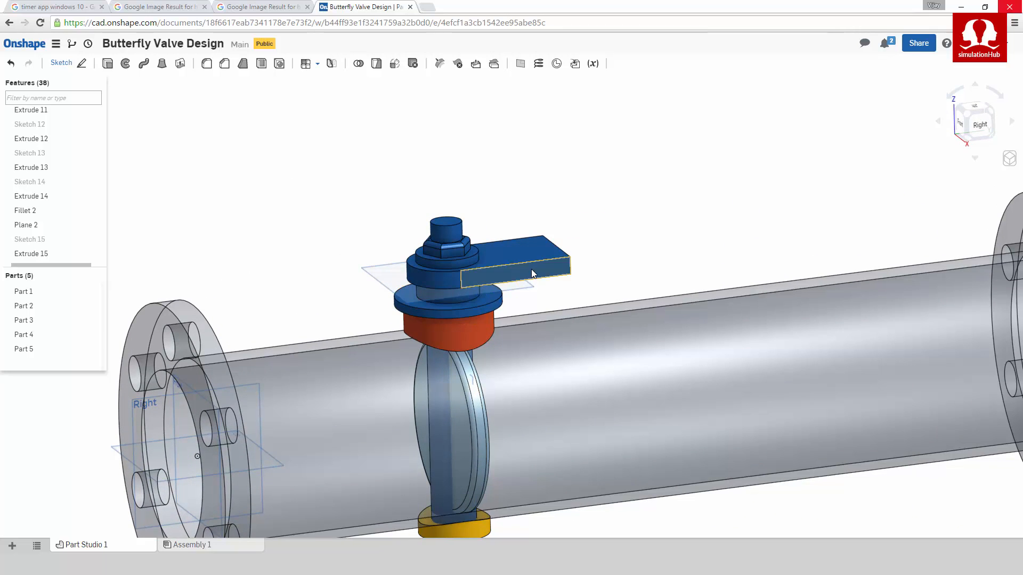
left_click(531, 274)
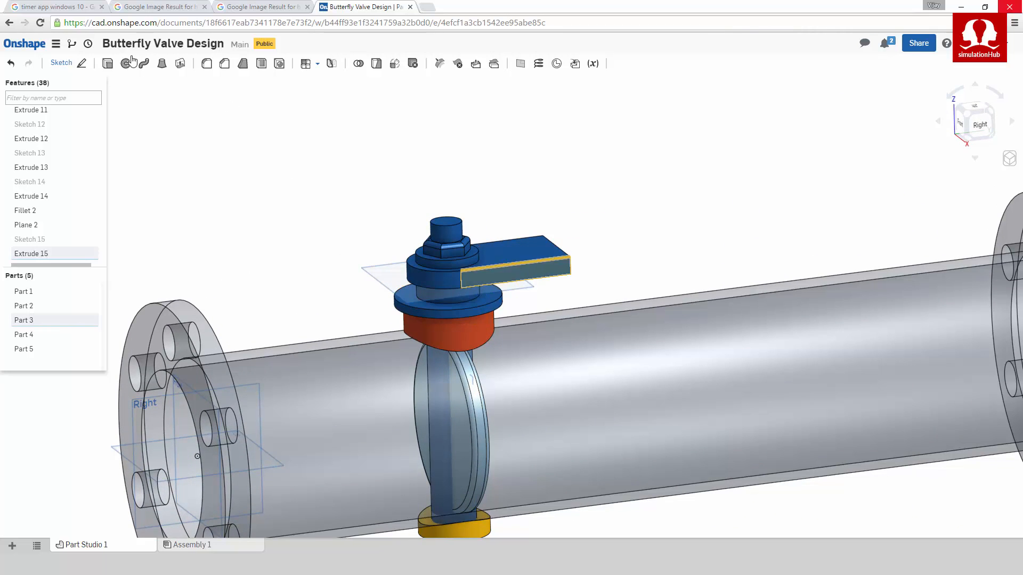
left_click(61, 63)
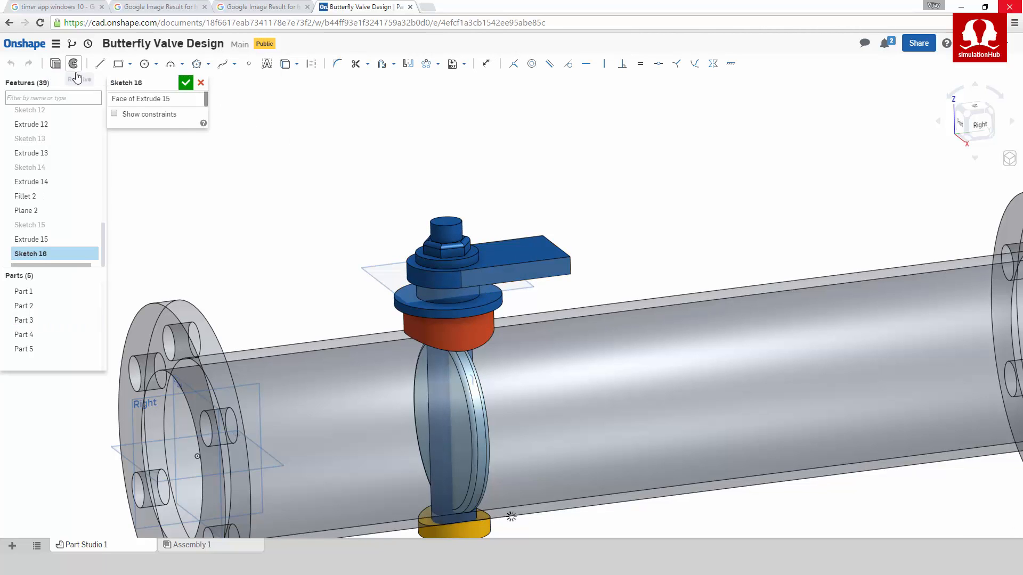
left_click(978, 122)
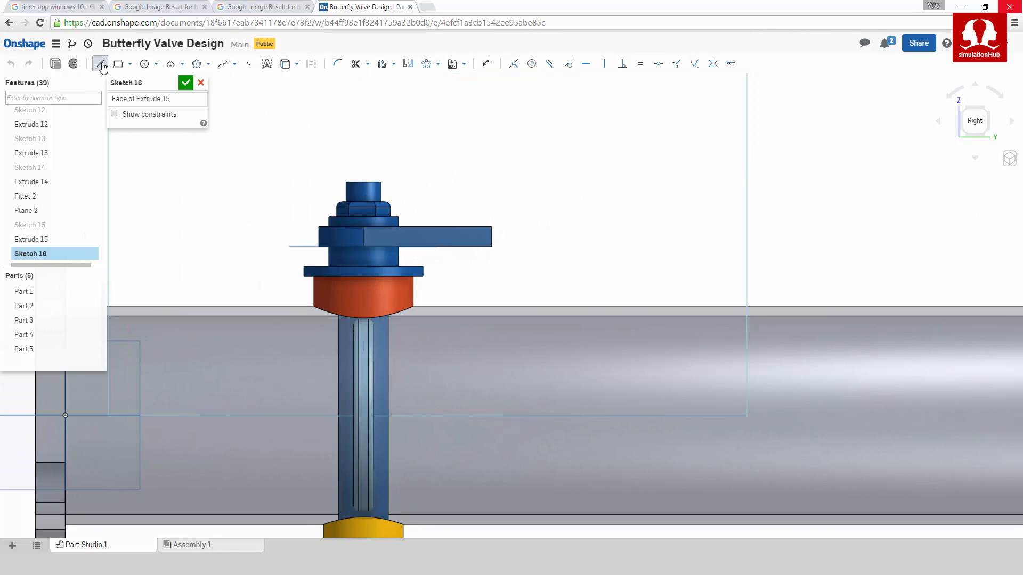
scroll(397, 230, "down", 3)
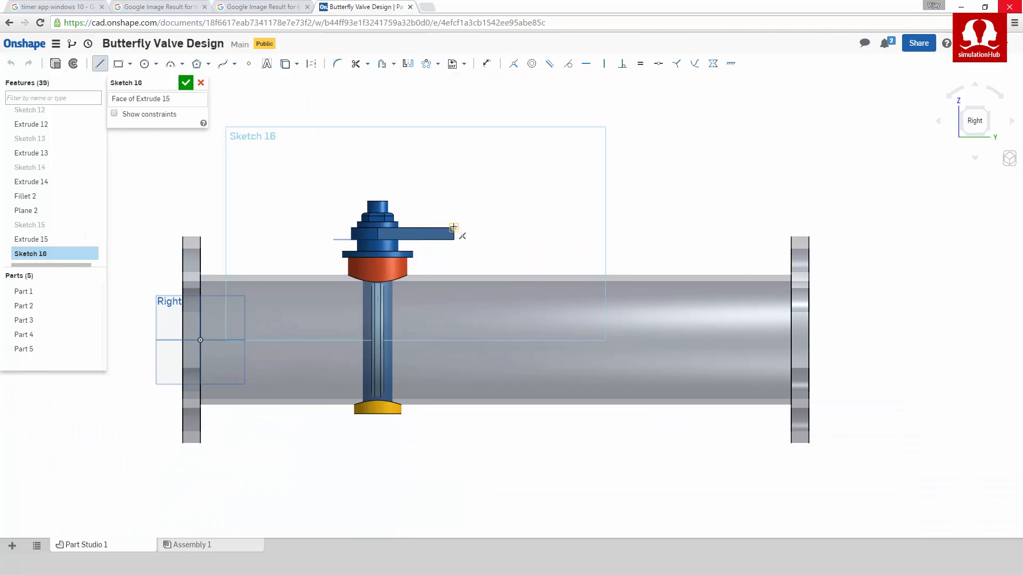
left_click(508, 199)
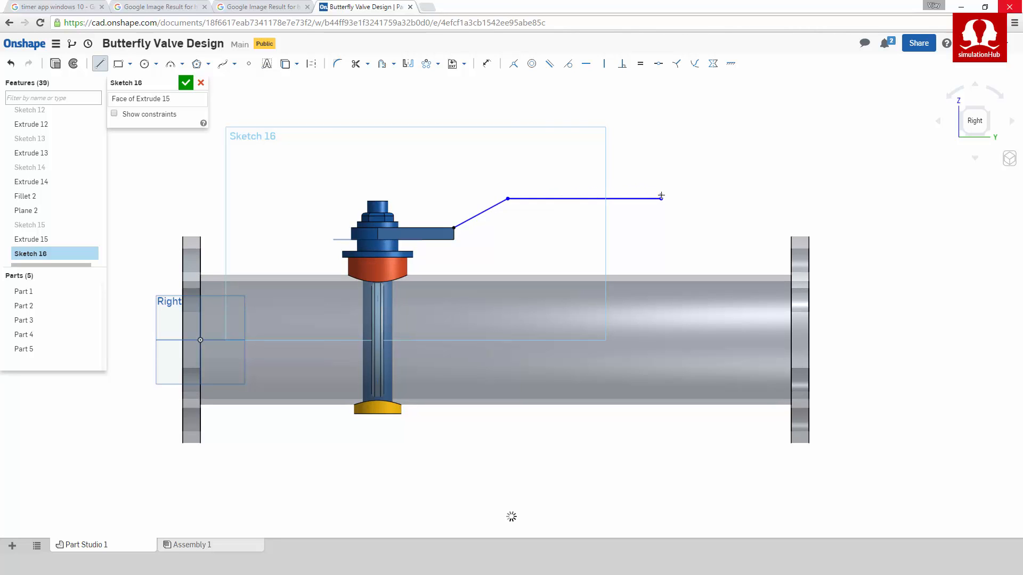
left_click(662, 198)
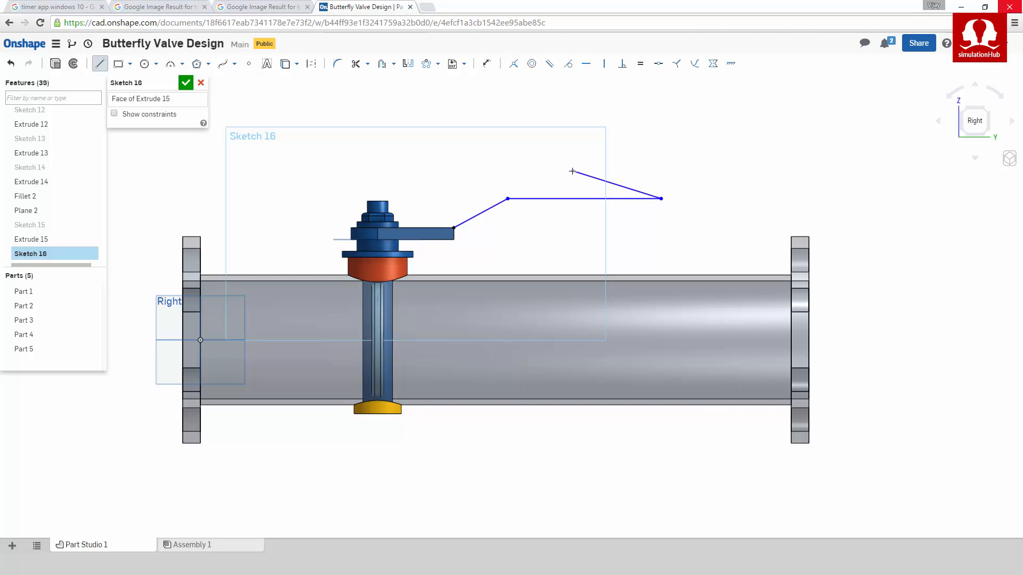
key("Escape")
right_click_drag(417, 150, 400, 162)
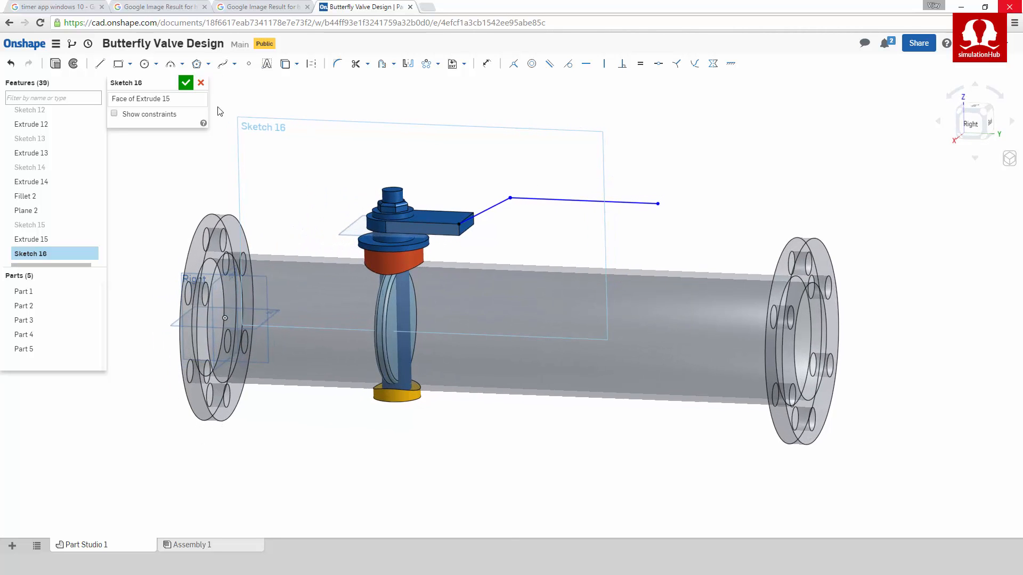
left_click(185, 82)
Step: Sweep the plate's end face along the sloped and horizontal path lines, adding the result to Part 3
left_click(144, 64)
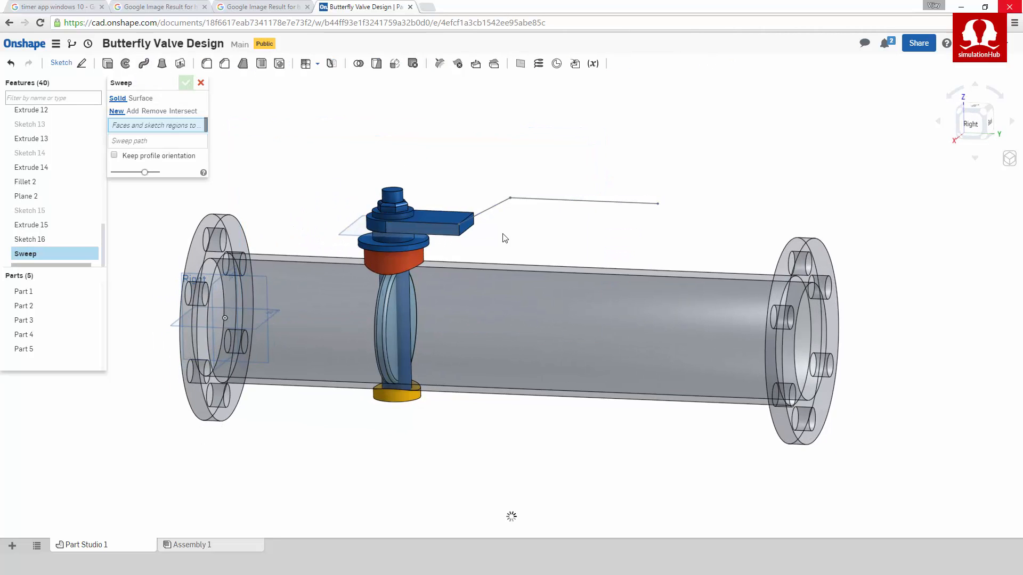
scroll(513, 243, "up", 3)
left_click(449, 223)
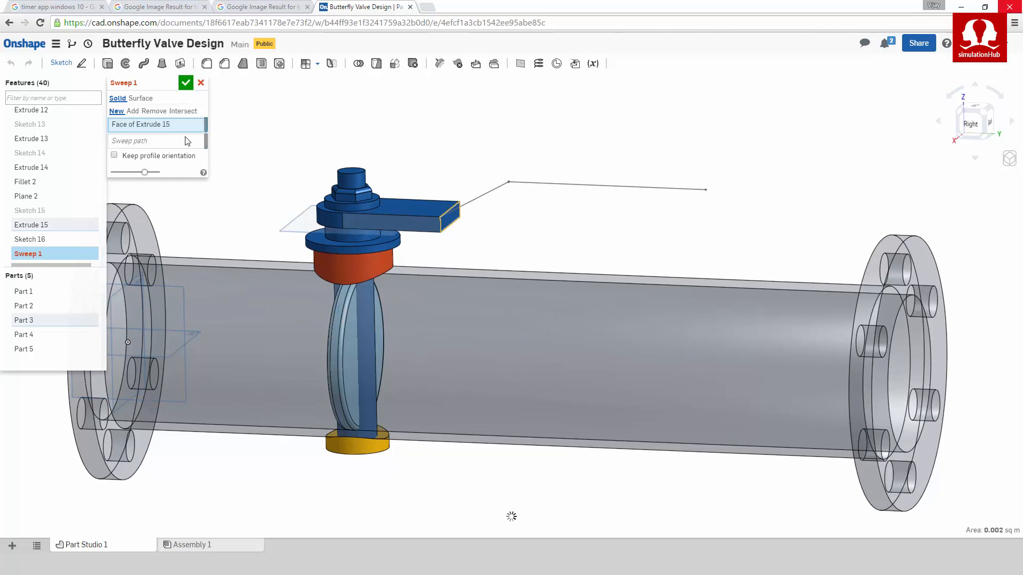
left_click(484, 193)
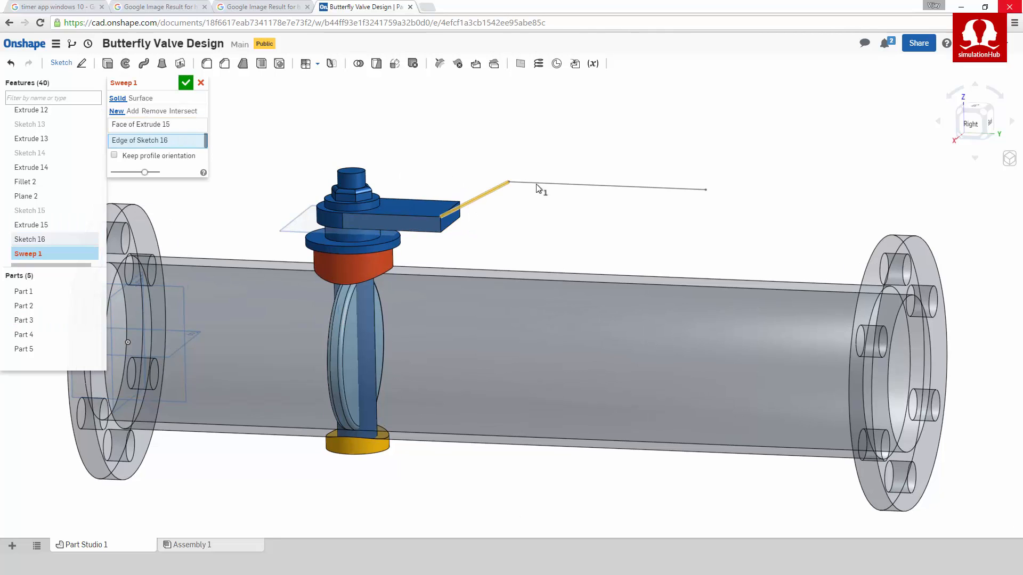
left_click(558, 183)
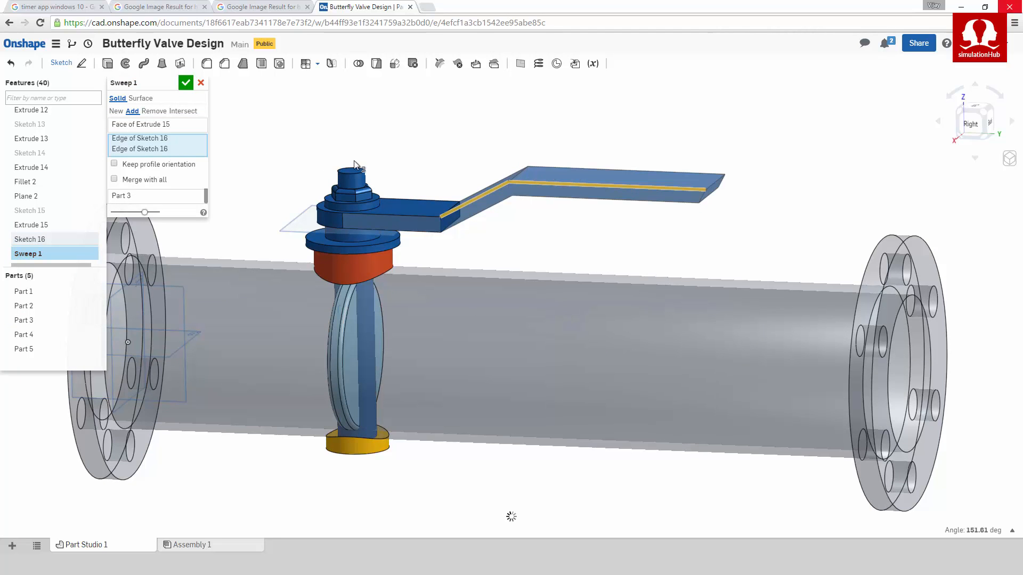
left_click(184, 83)
Step: Start a 0.005 m fillet on the plate's two upper long edges and the handle's near-side upper and lower edges
scroll(281, 171, "down", 5)
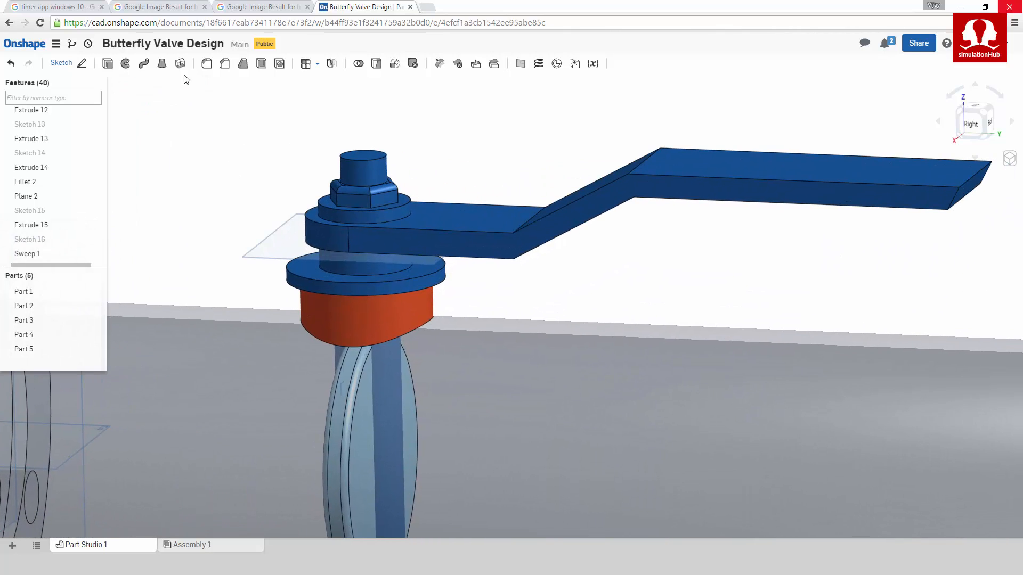
left_click(206, 63)
left_click(394, 228)
left_click(457, 205)
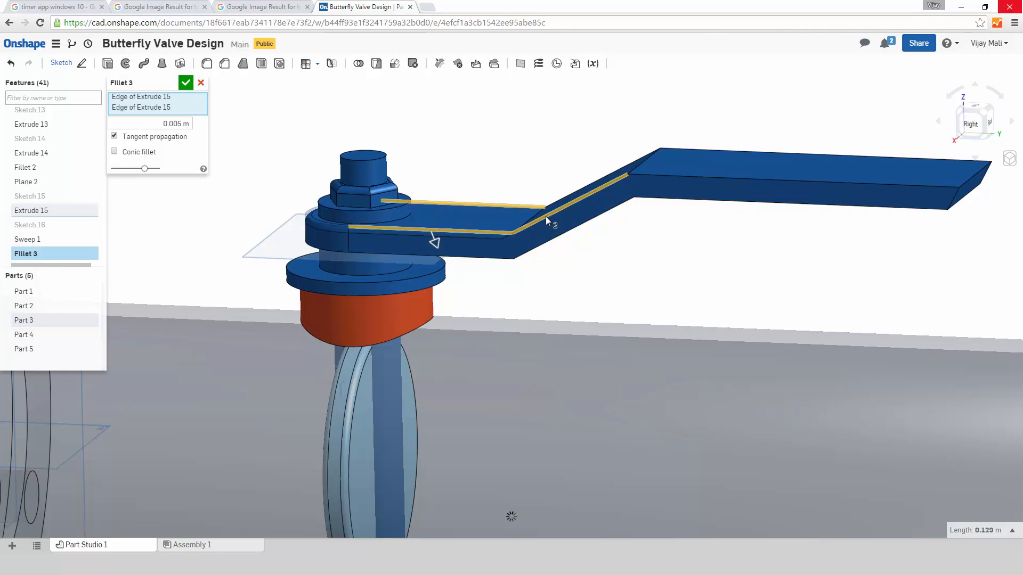
left_click(666, 179)
left_click(667, 176)
left_click(643, 198)
left_click(612, 209)
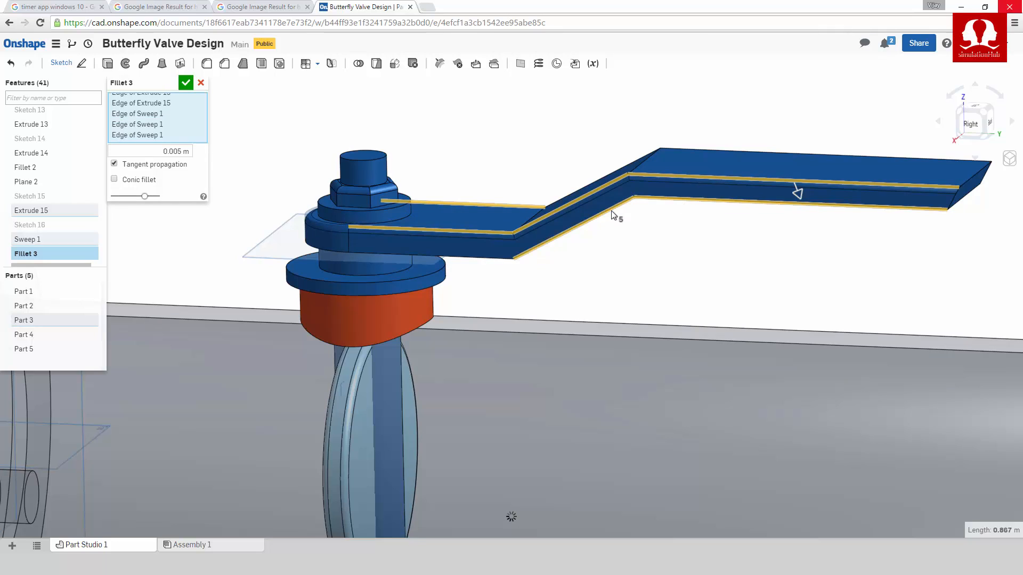
left_click(496, 259)
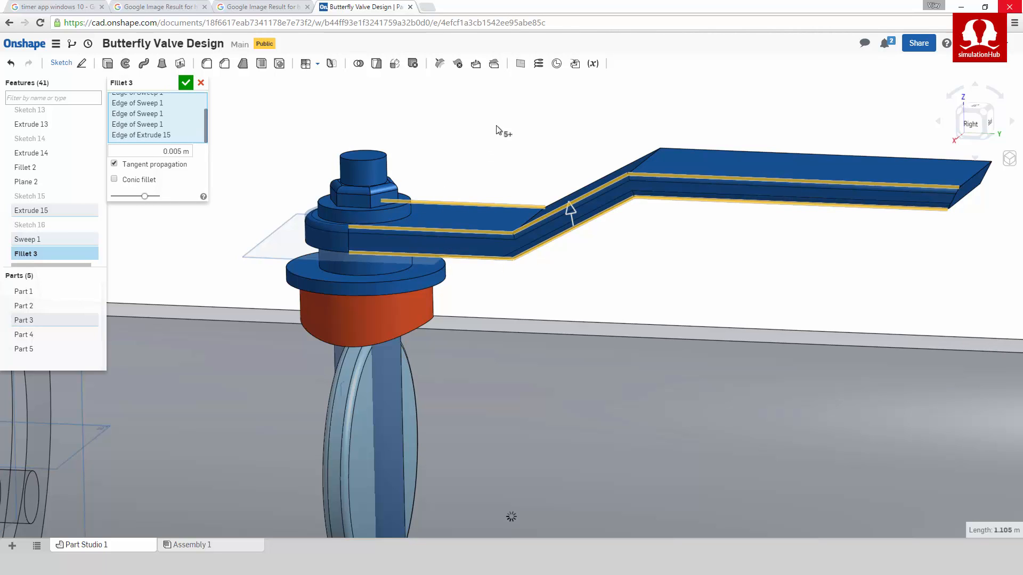
Step: Add the handle's opposite-side edges to the 0.005 m fillet and apply it
right_click_drag(490, 130, 376, 155)
left_click(449, 234)
left_click(411, 259)
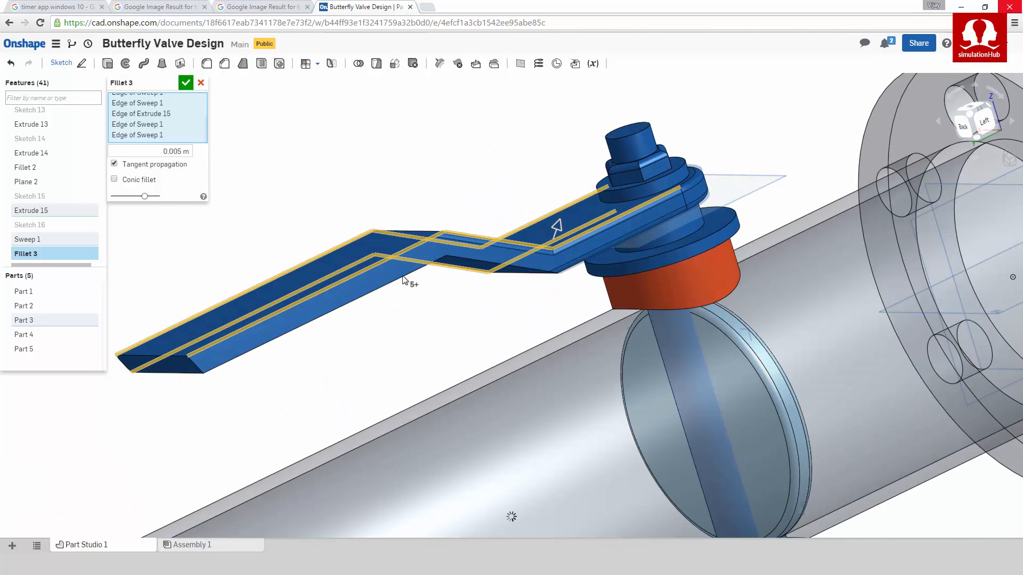
left_click(462, 257)
right_click_drag(507, 296, 458, 311)
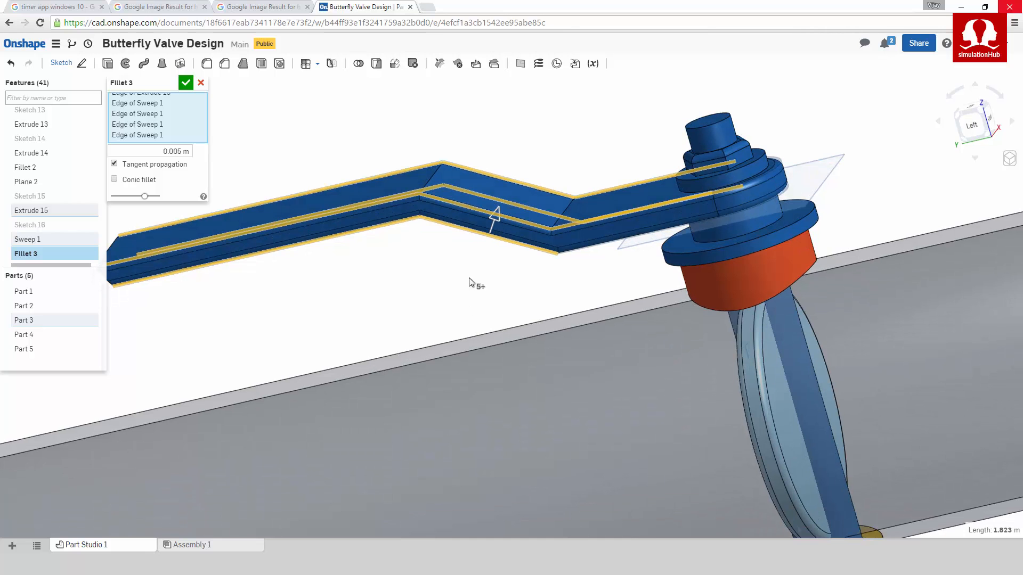
middle_click_drag(514, 277, 482, 299)
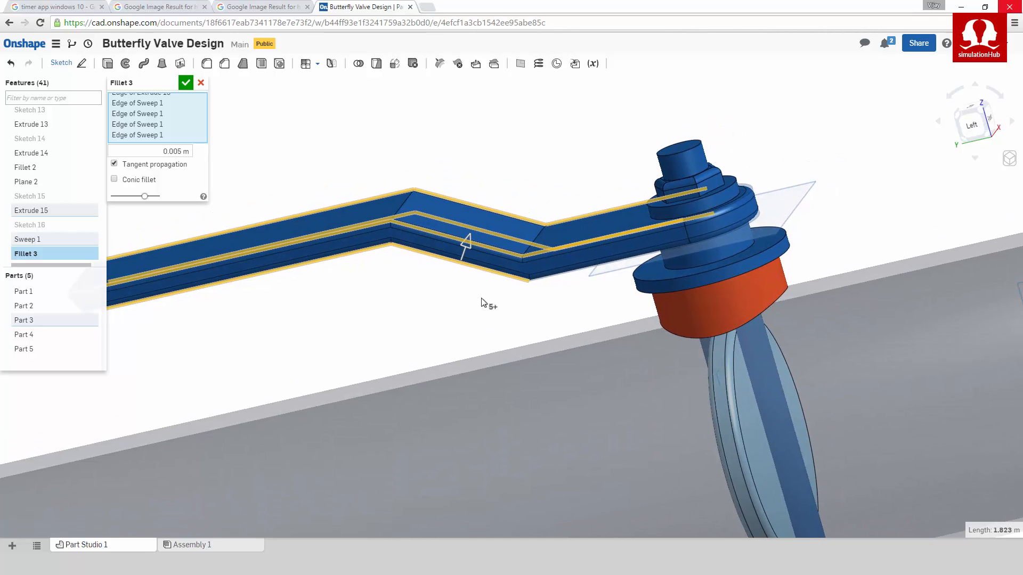
left_click(186, 83)
Step: Sketch a corner rectangle on the handle's raised upper face, extending slightly past both sides and the free end
scroll(389, 266, "down", 3)
mouse_move(377, 286)
right_mouse_down()
mouse_move(501, 274)
mouse_move(548, 296)
mouse_move(539, 331)
mouse_move(608, 309)
right_mouse_up()
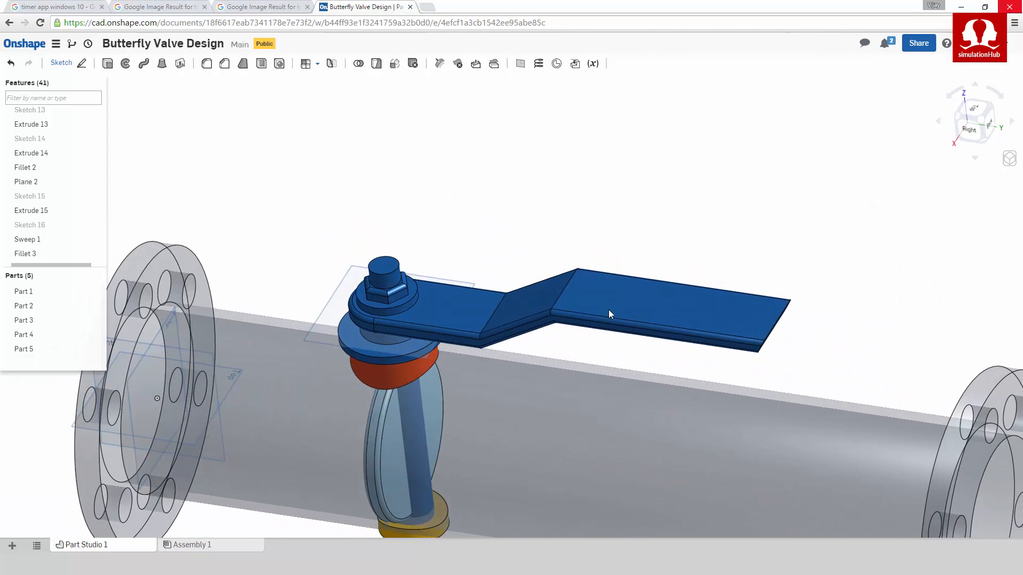
left_click(637, 303)
left_click(71, 65)
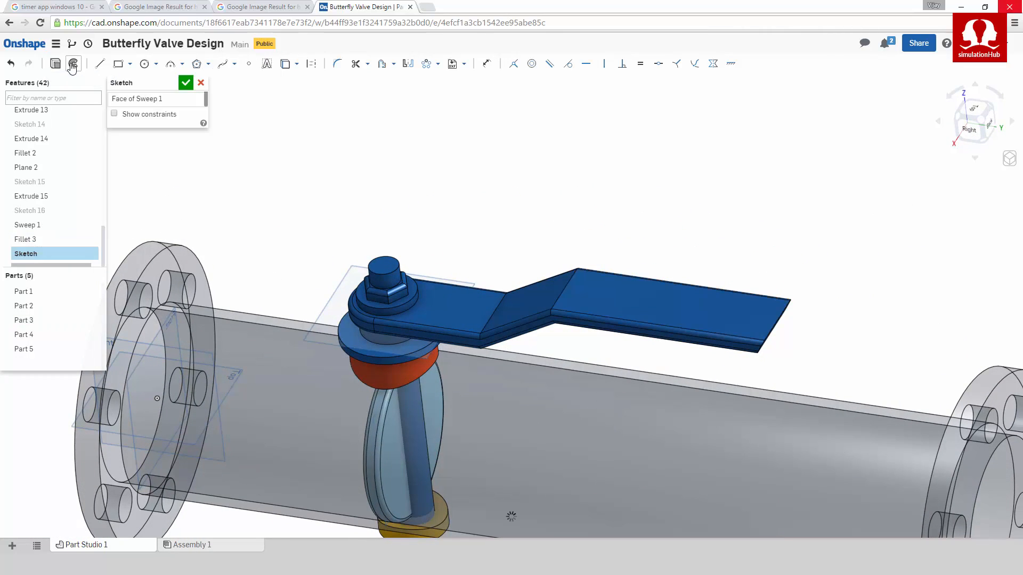
left_click(975, 112)
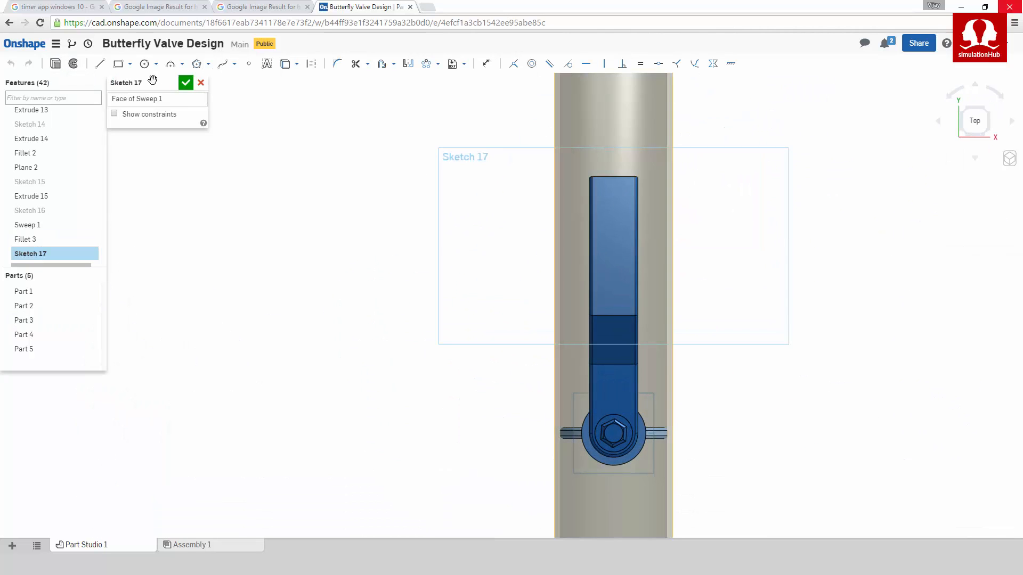
left_click(118, 64)
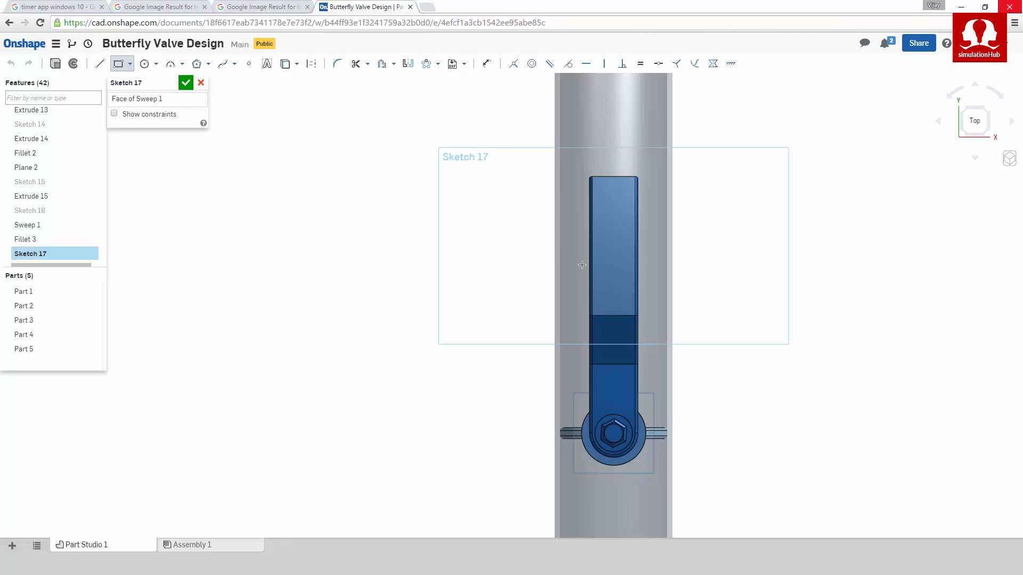
left_click(645, 247)
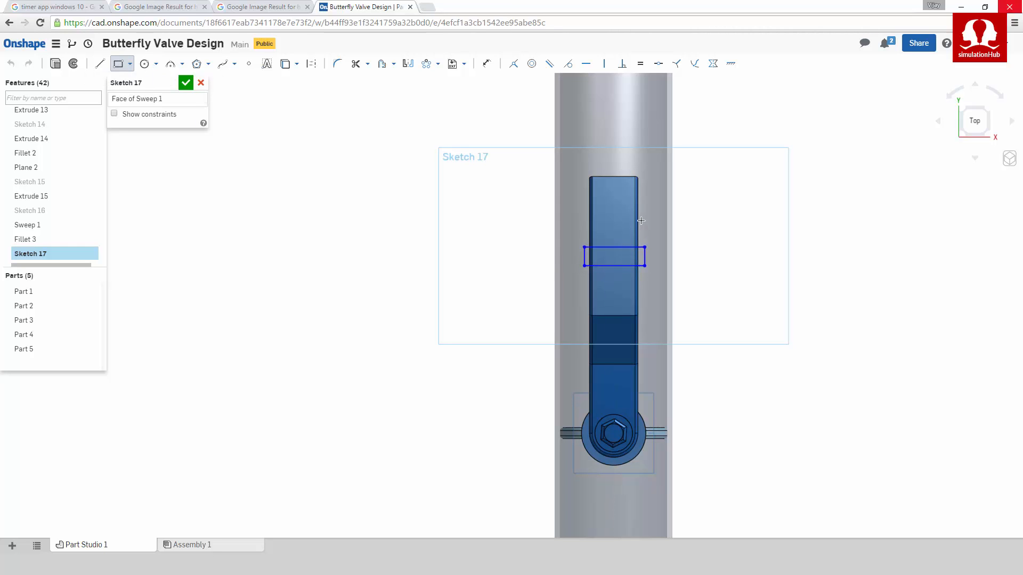
left_click(643, 167)
Step: Extrude the grip rectangle as a new part, 0.01 m in the first direction and 0.02 m to a second end position
left_click(55, 65)
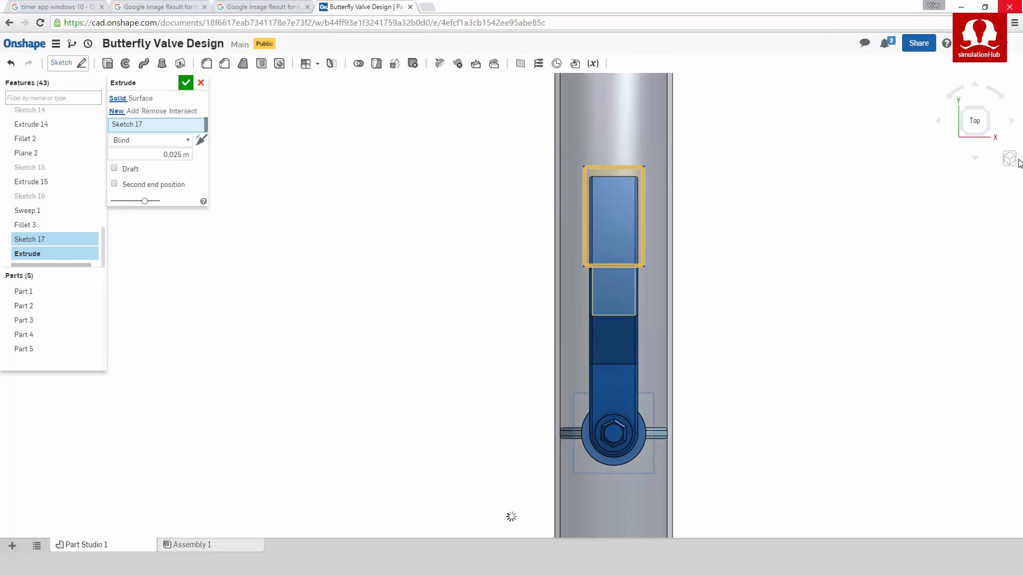
left_click(1009, 158)
left_click(940, 166)
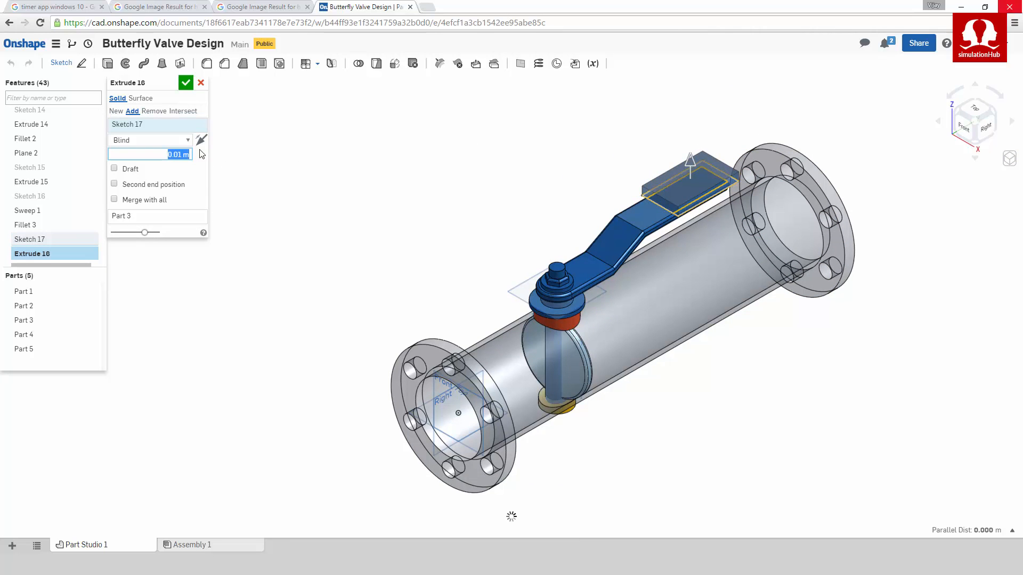
left_click(114, 184)
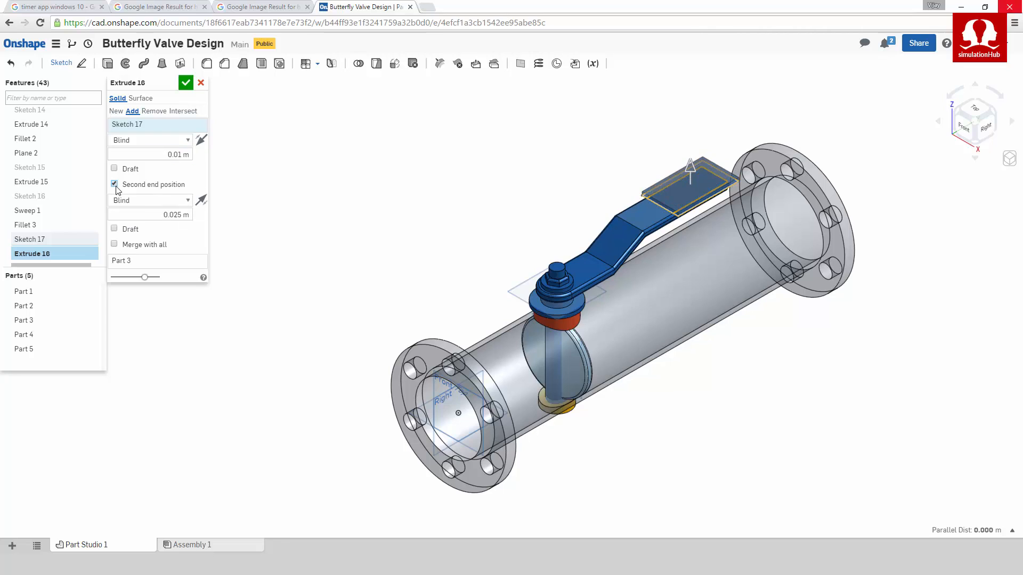
left_click(175, 216)
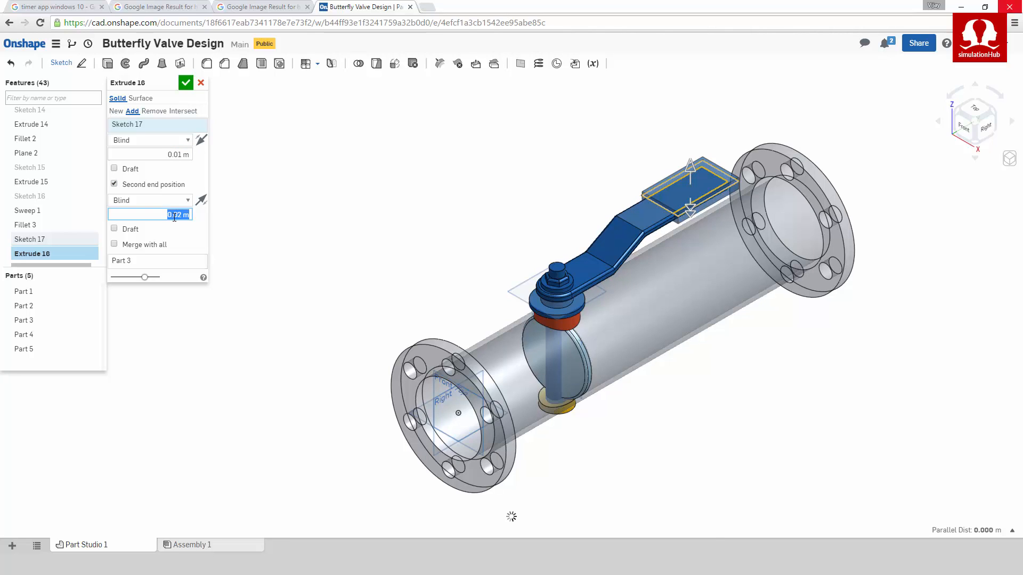
left_click(116, 112)
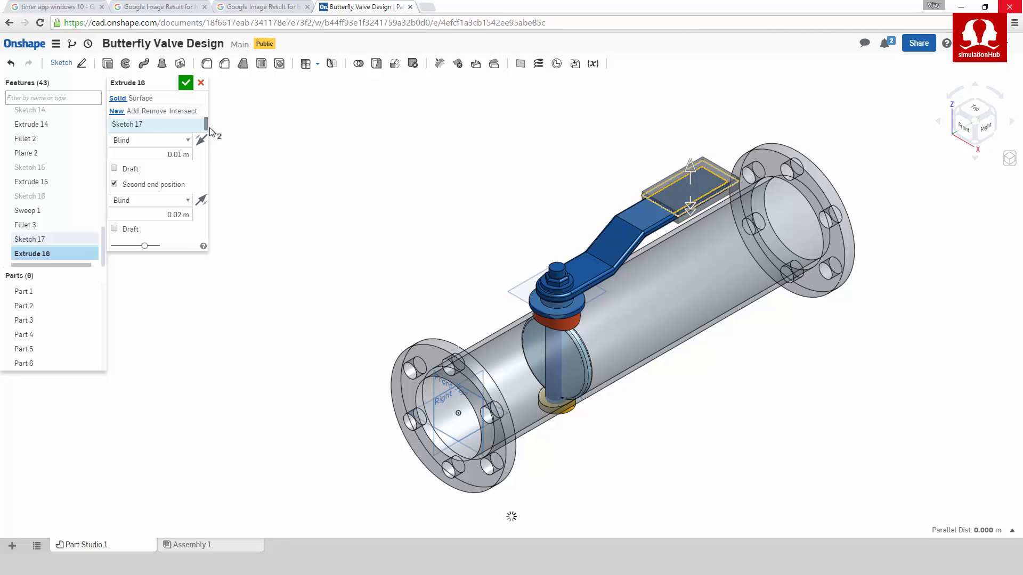
left_click(185, 84)
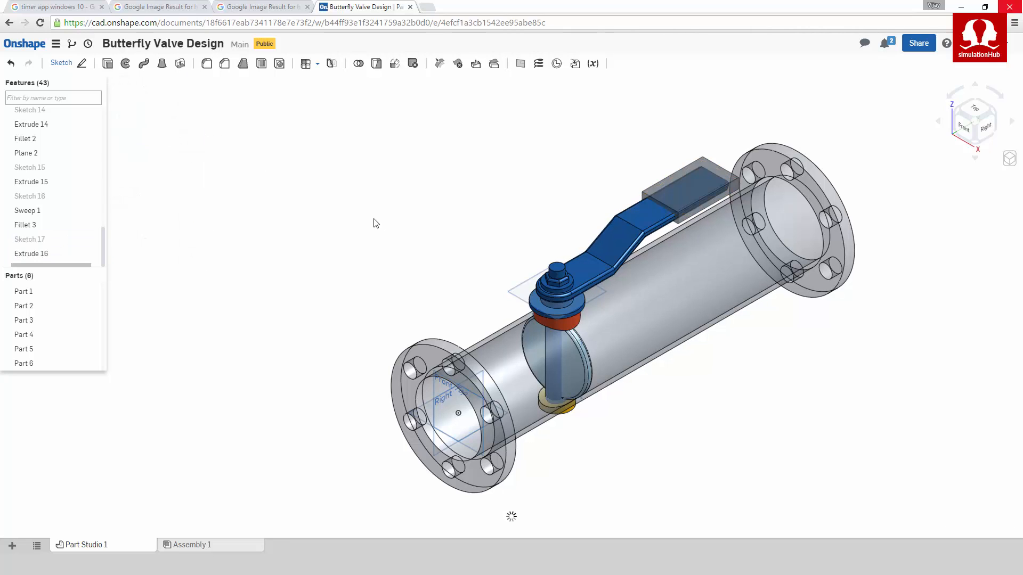
Step: Start a 0.005 m fillet on the four upper edges of the handle grip
middle_click_drag(388, 213, 343, 255)
mouse_move(386, 286)
right_mouse_down()
mouse_move(359, 246)
mouse_move(354, 267)
mouse_move(378, 285)
right_mouse_up()
scroll(400, 282, "up", 3)
scroll(381, 260, "up", 6)
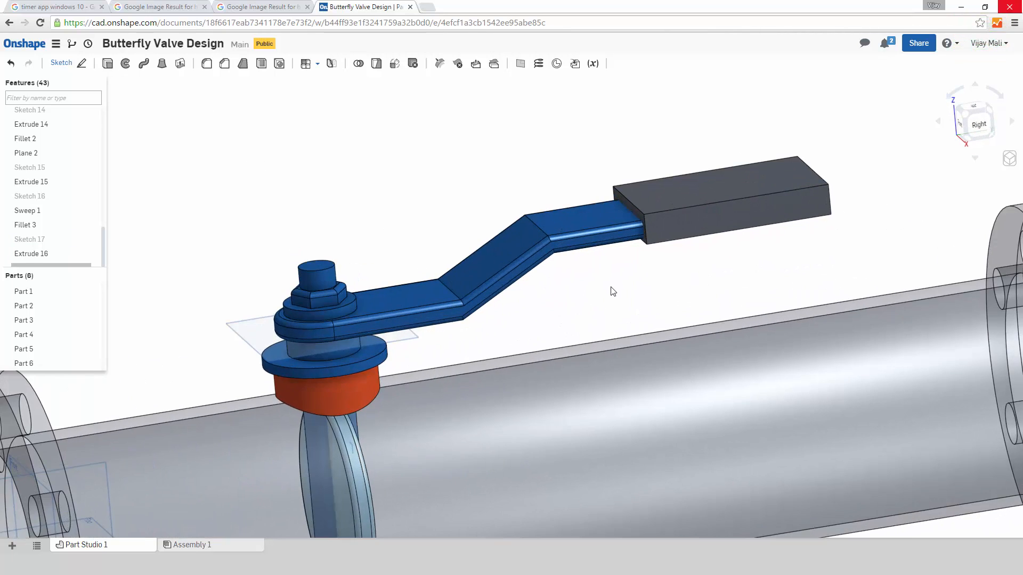
right_click_drag(613, 291, 634, 286)
middle_click_drag(635, 286, 594, 296)
left_click(207, 64)
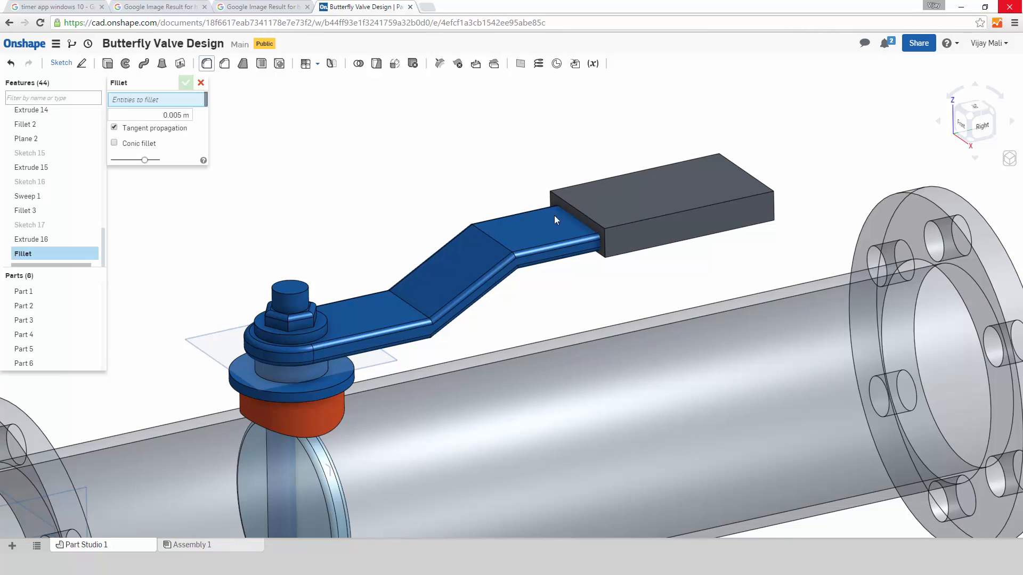
left_click(589, 213)
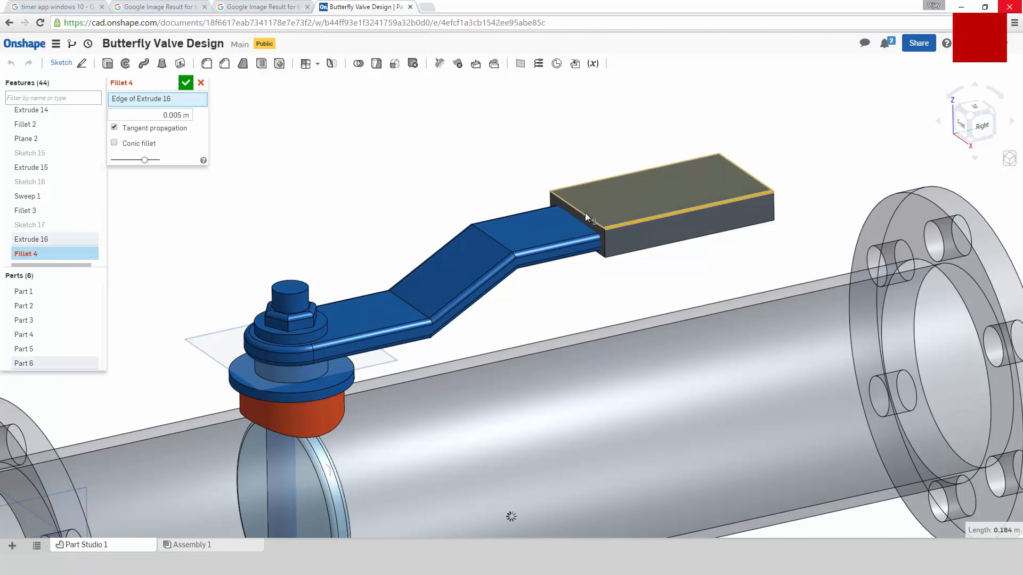
left_click(596, 180)
left_click(749, 175)
left_click(749, 175)
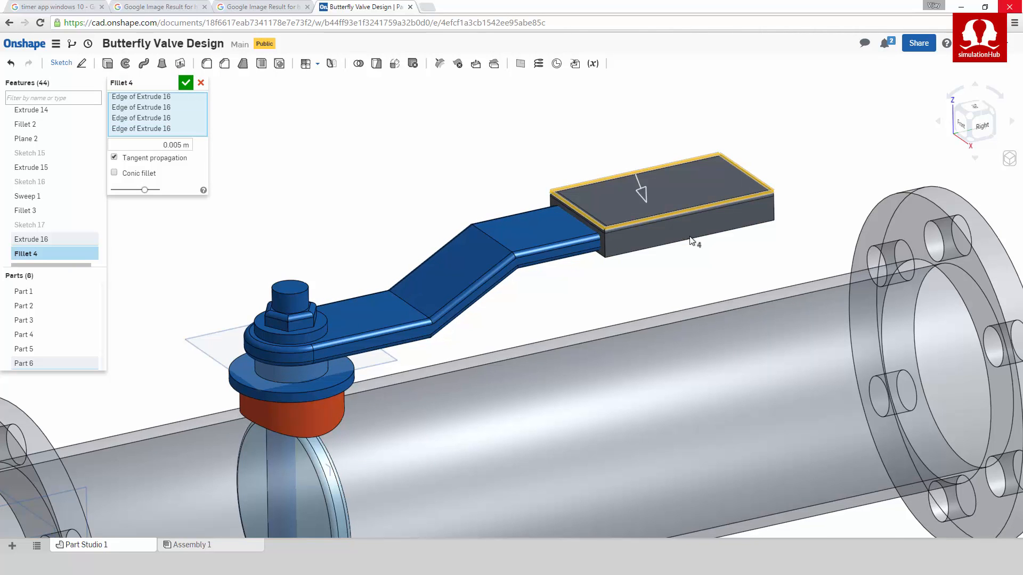
Step: Add the grip's four lower edges to the 0.005 m fillet and apply it
left_click(689, 236)
right_click_drag(638, 261, 632, 232)
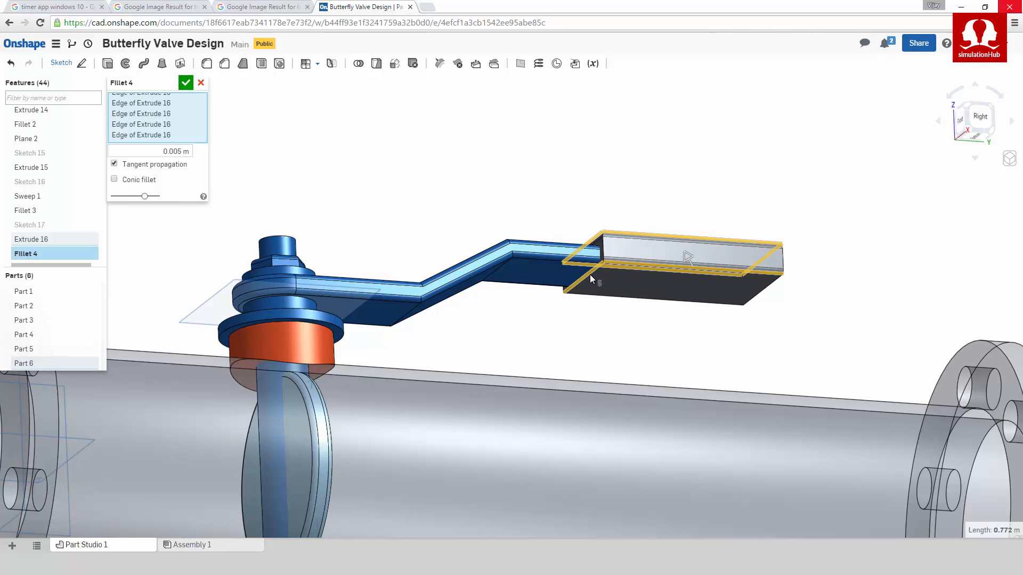
left_click(591, 292)
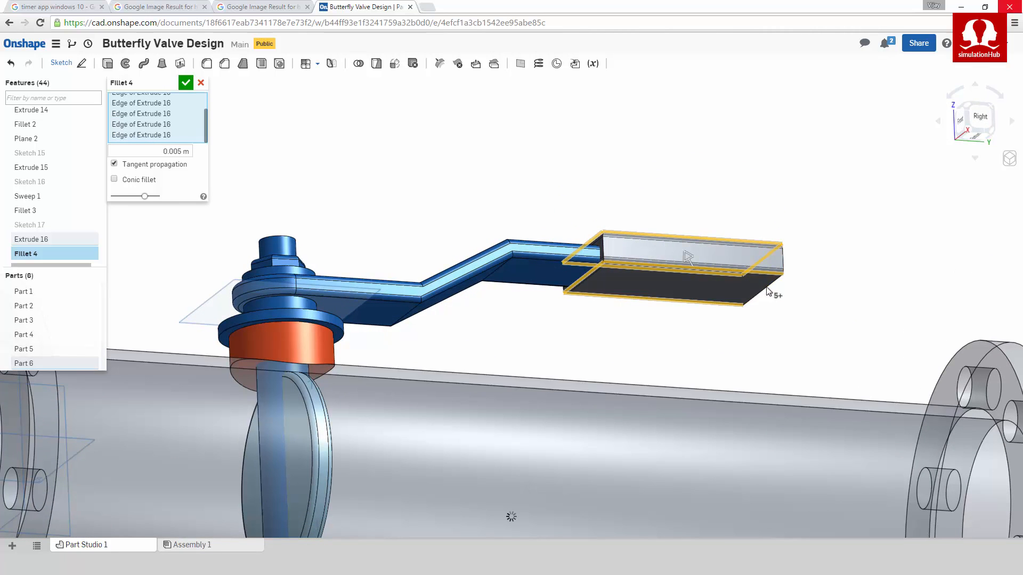
right_click_drag(680, 159, 695, 206)
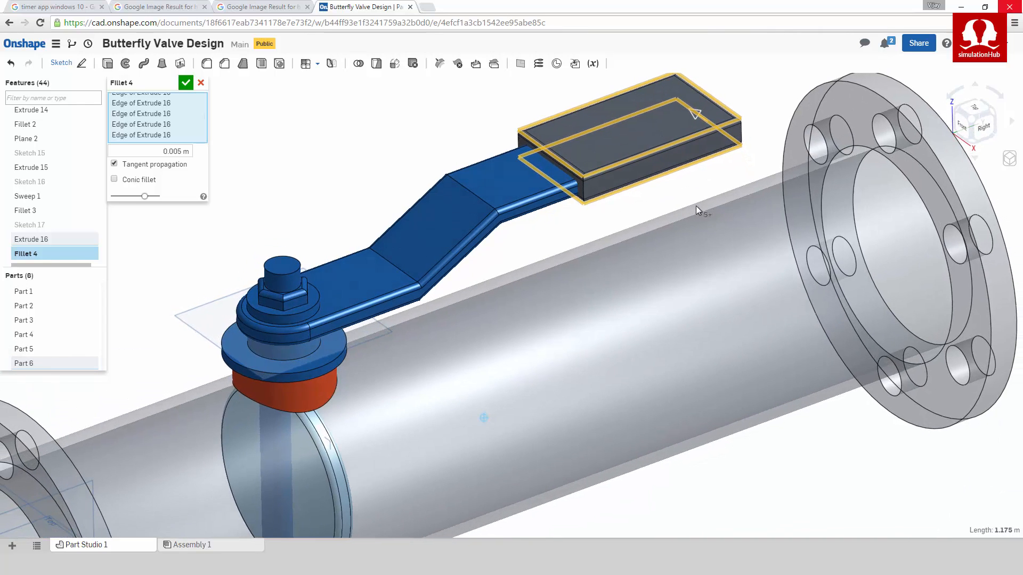
left_click(185, 82)
Step: Start a new sketch on the Right plane
middle_click_drag(313, 123, 467, 129)
scroll(281, 217, "down", 5)
scroll(458, 136, "up", 5)
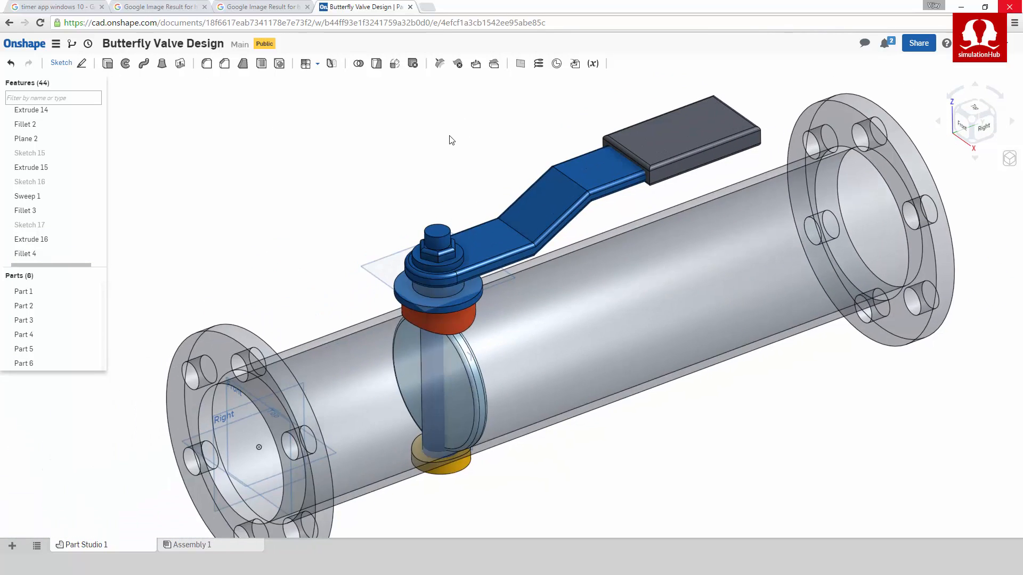
scroll(442, 133, "down", 3)
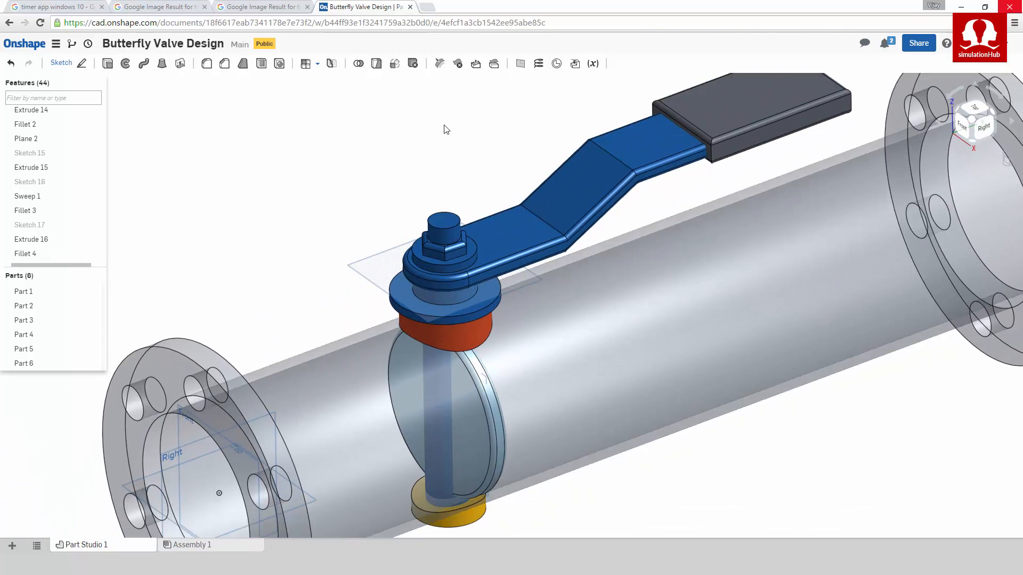
scroll(451, 124, "down", 2)
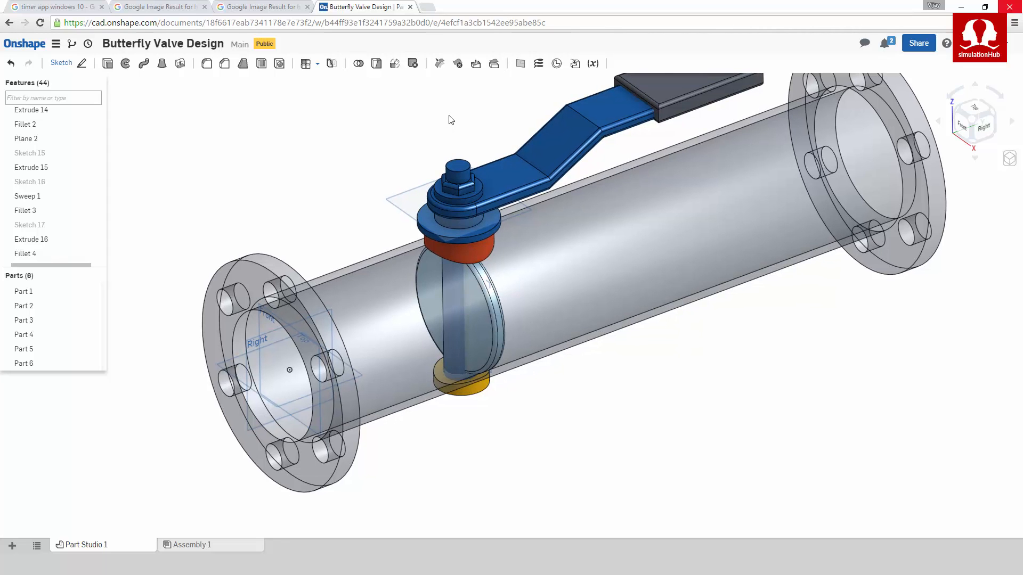
left_click(62, 64)
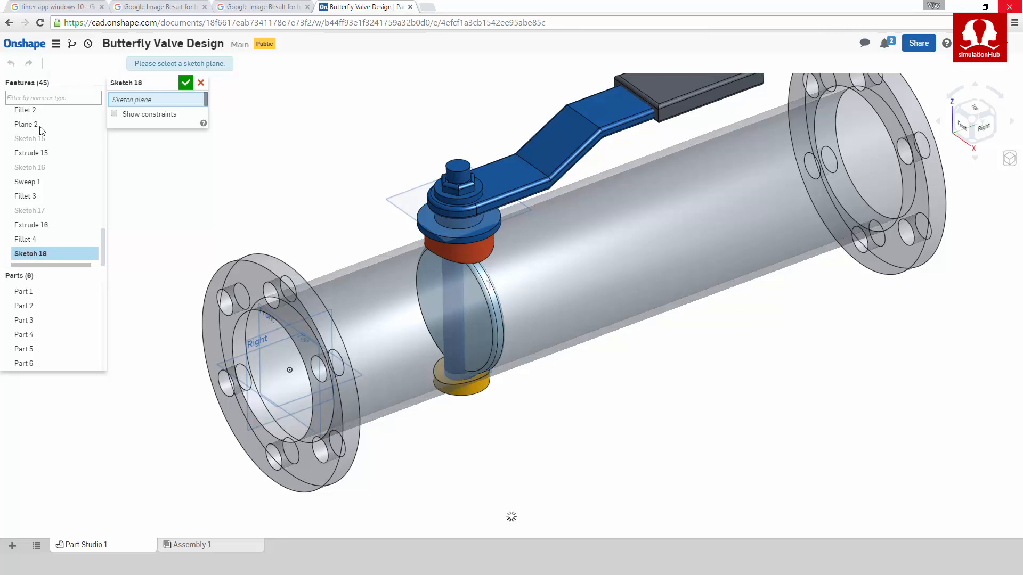
scroll(40, 129, "up", 8)
scroll(41, 130, "up", 3)
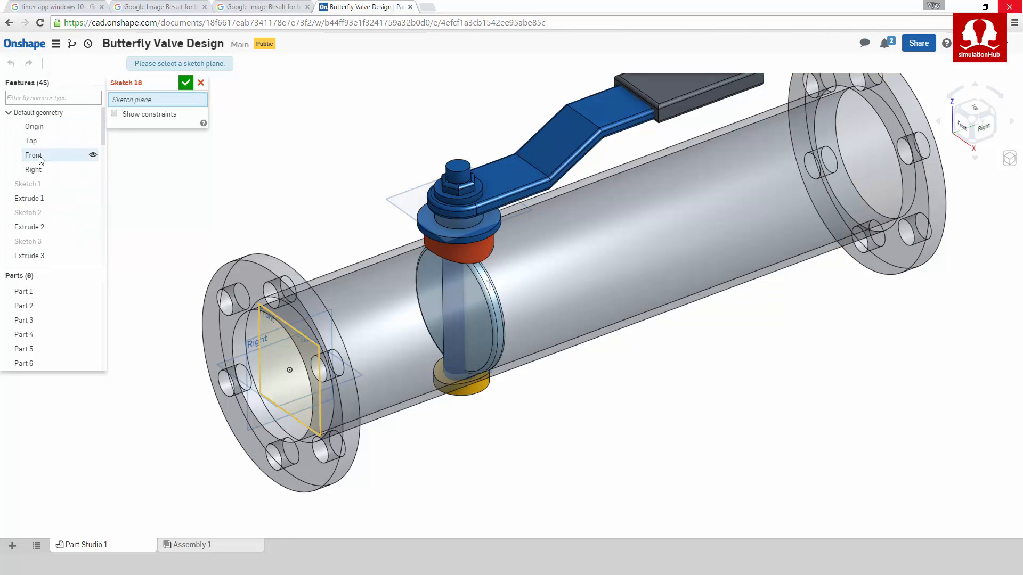
left_click(41, 171)
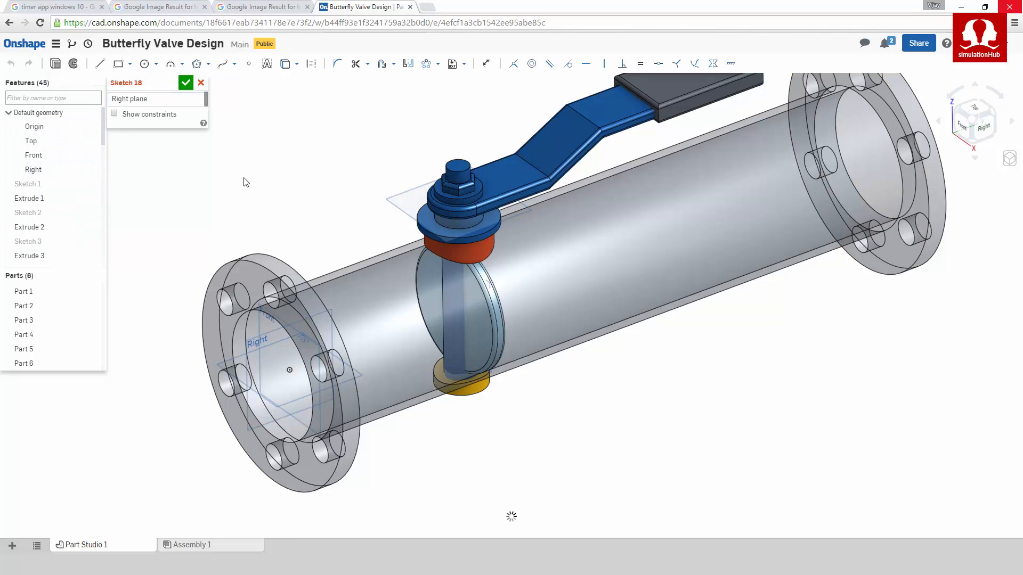
Step: Project the shaft's top circular edge into the sketch and place a point at the projected line's midpoint
scroll(440, 155, "up", 2)
scroll(281, 167, "up", 3)
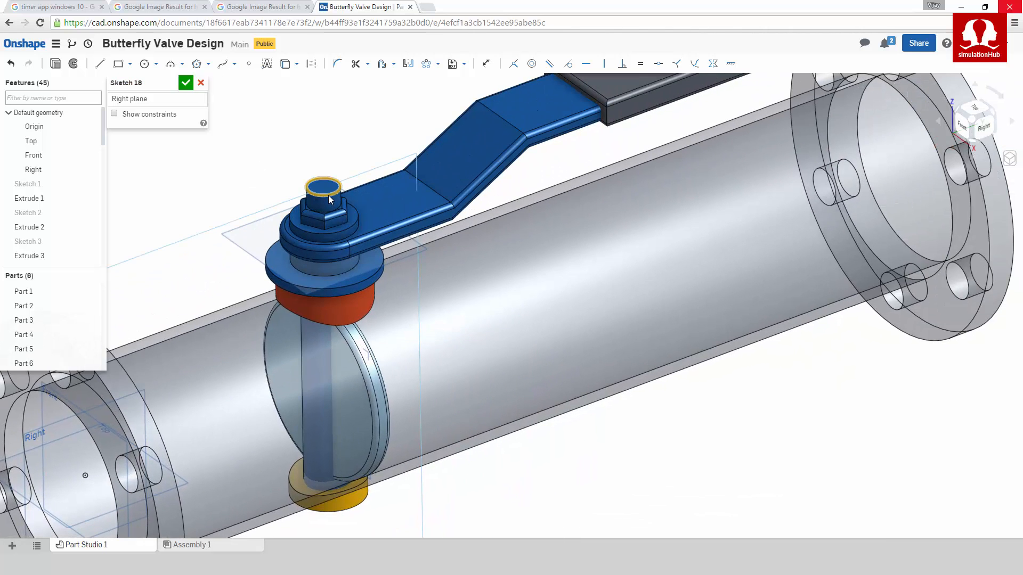
left_click(328, 195)
right_click(327, 194)
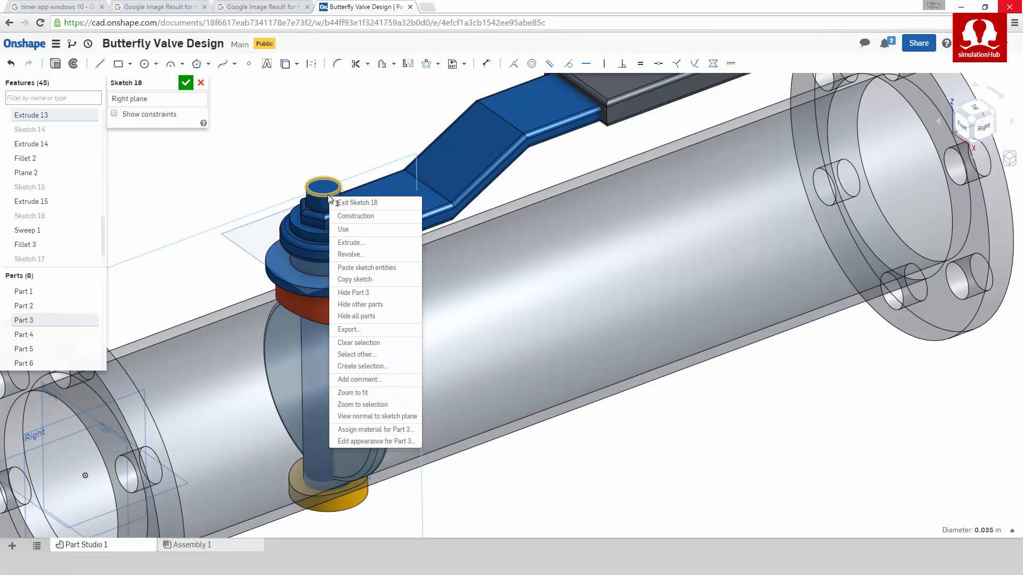
left_click(354, 230)
scroll(319, 148, "up", 6)
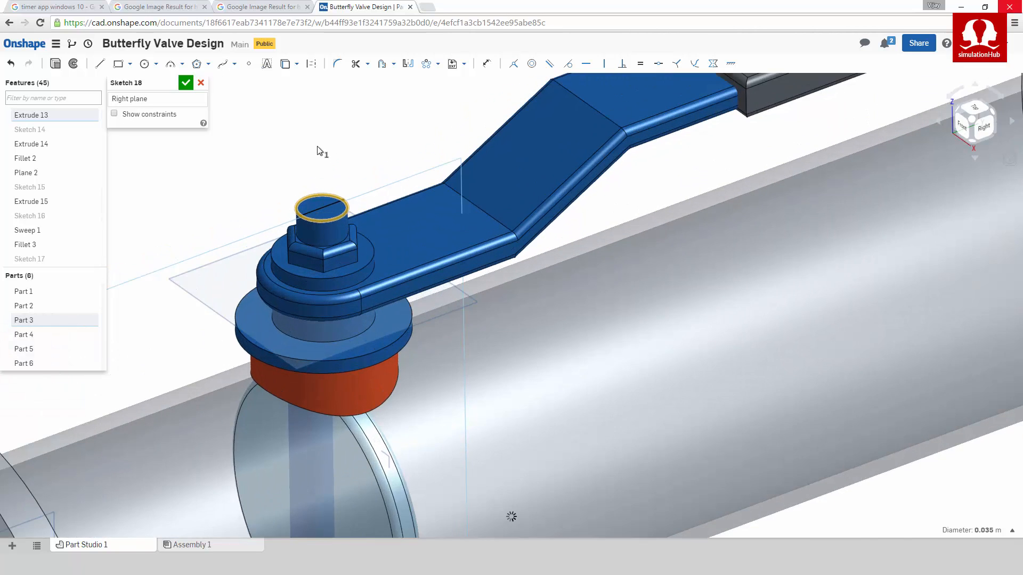
middle_click_drag(405, 128, 409, 124)
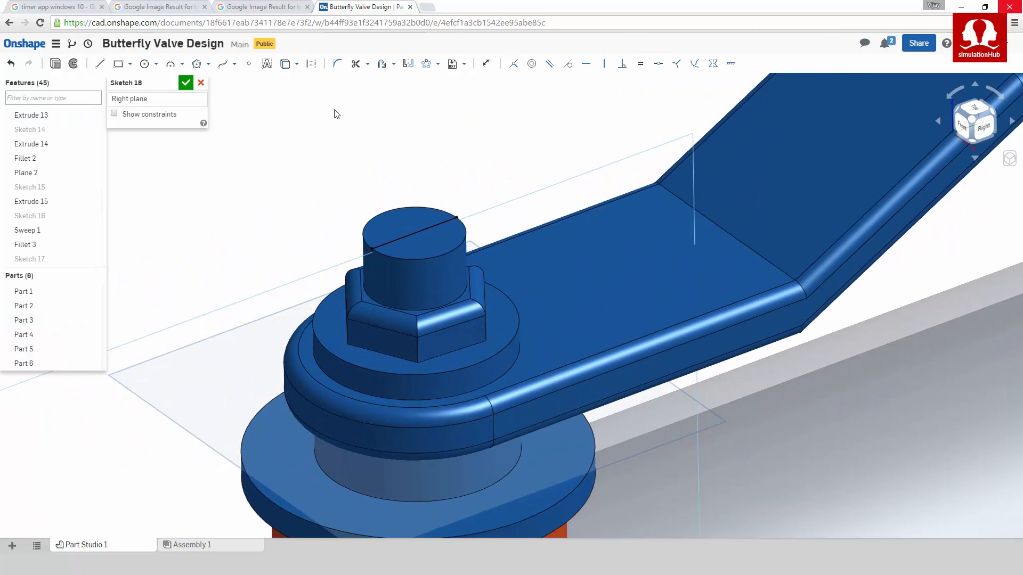
left_click(248, 65)
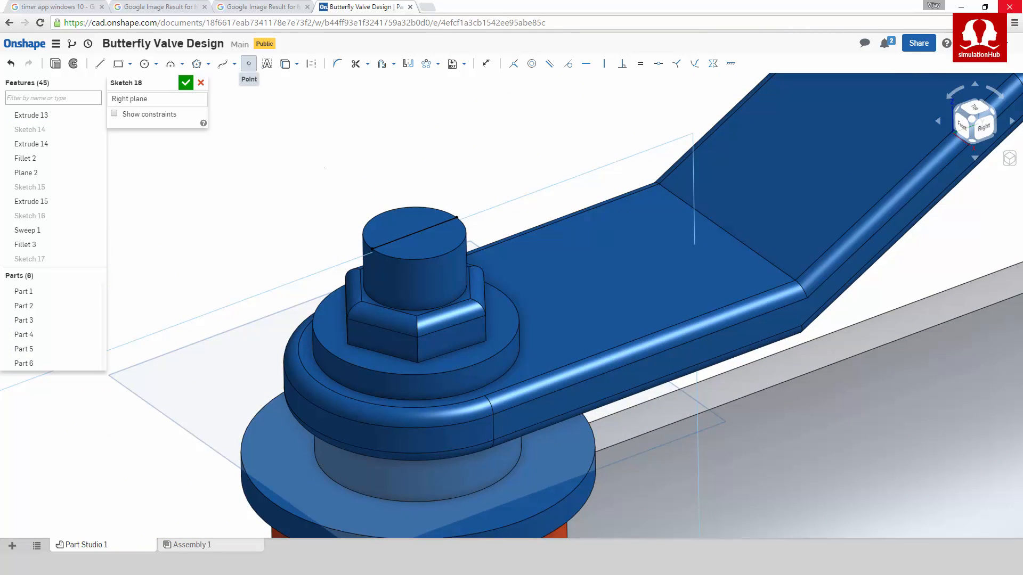
left_click(415, 233)
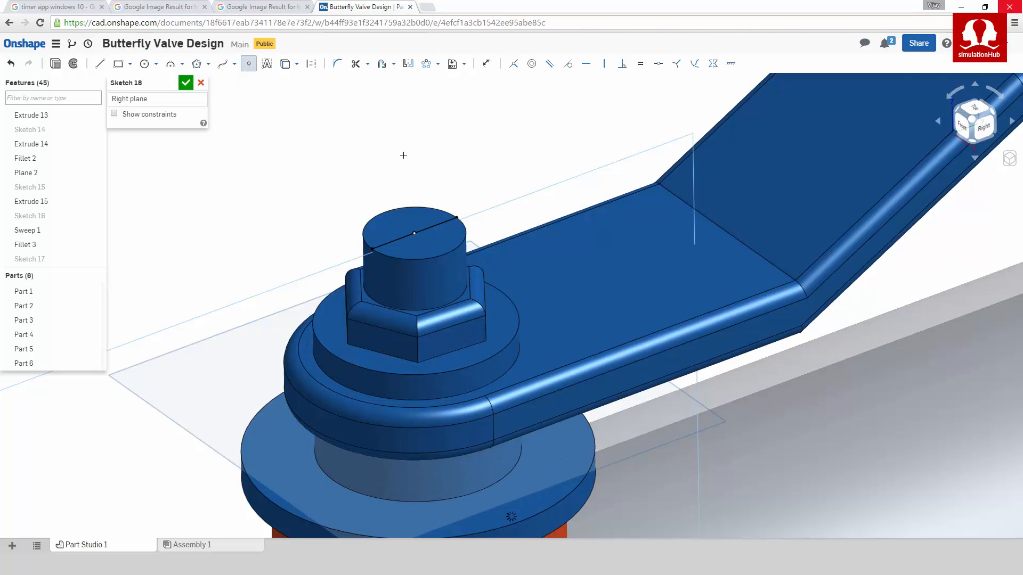
Step: Draw a vertical line from the midpoint down through the shaft to the bottom collar and make it construction geometry
left_click(97, 64)
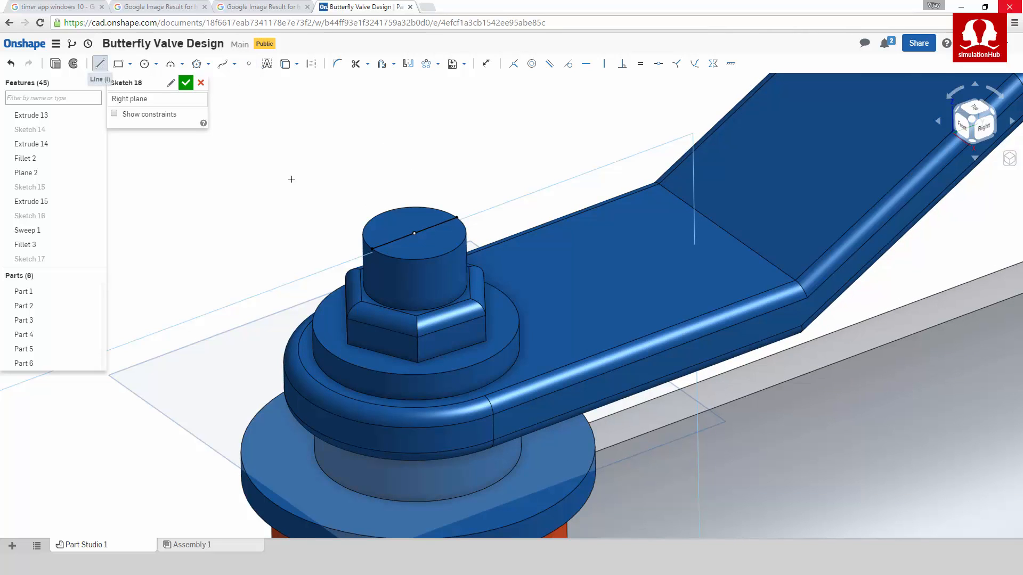
left_click(416, 232)
scroll(416, 233, "down", 5)
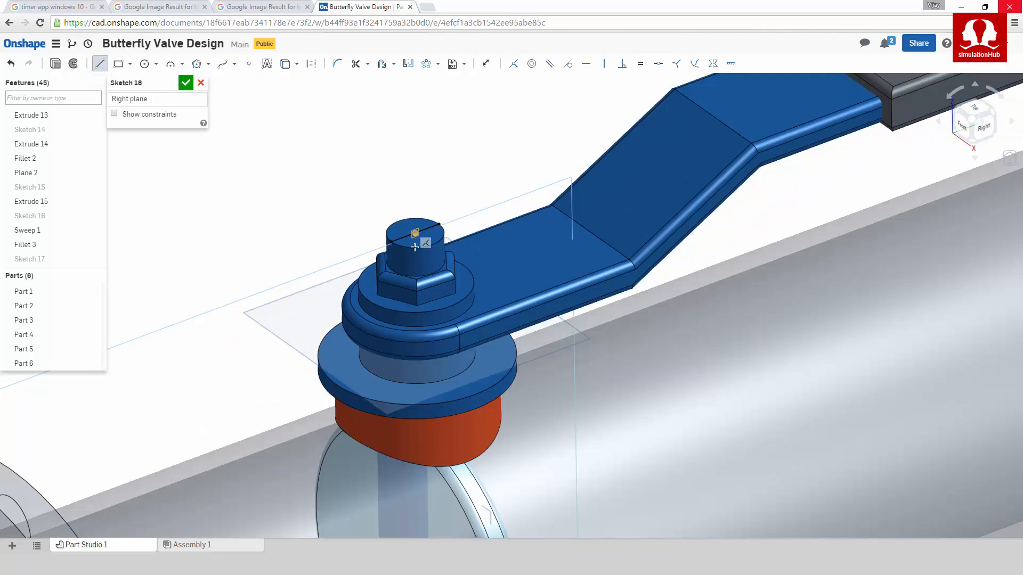
middle_click_drag(416, 233, 462, 91)
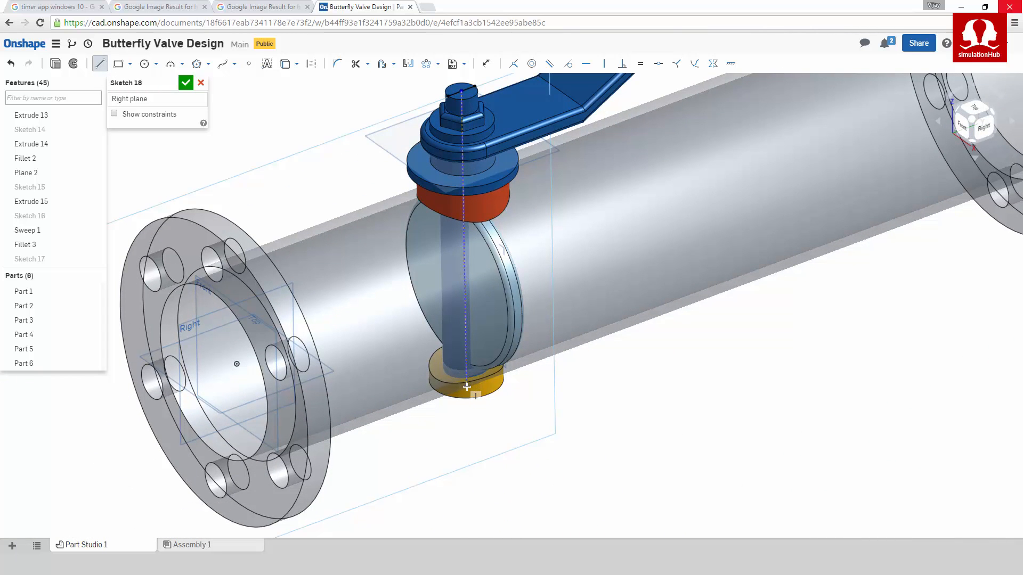
scroll(458, 230, "up", 1)
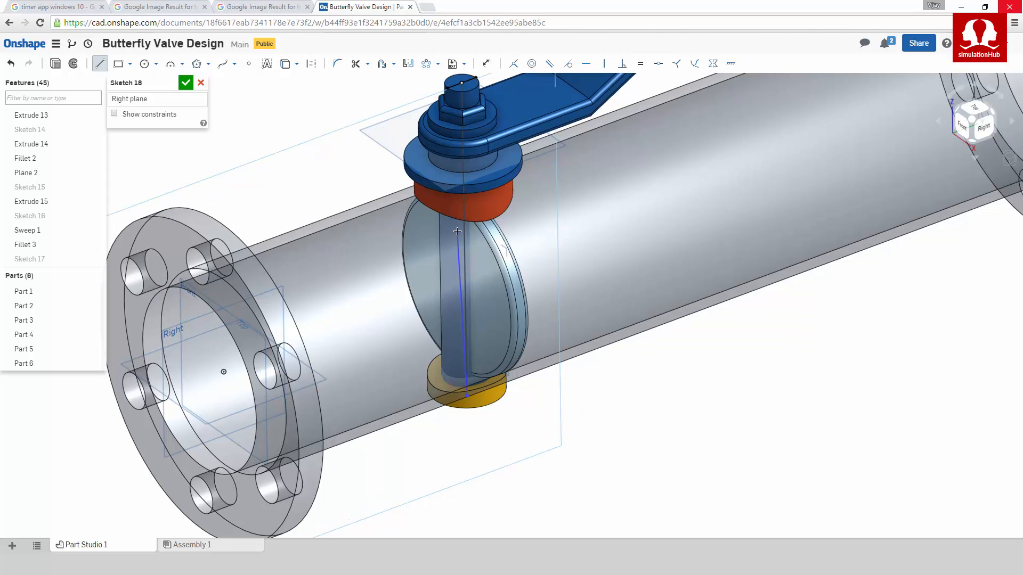
key("Escape")
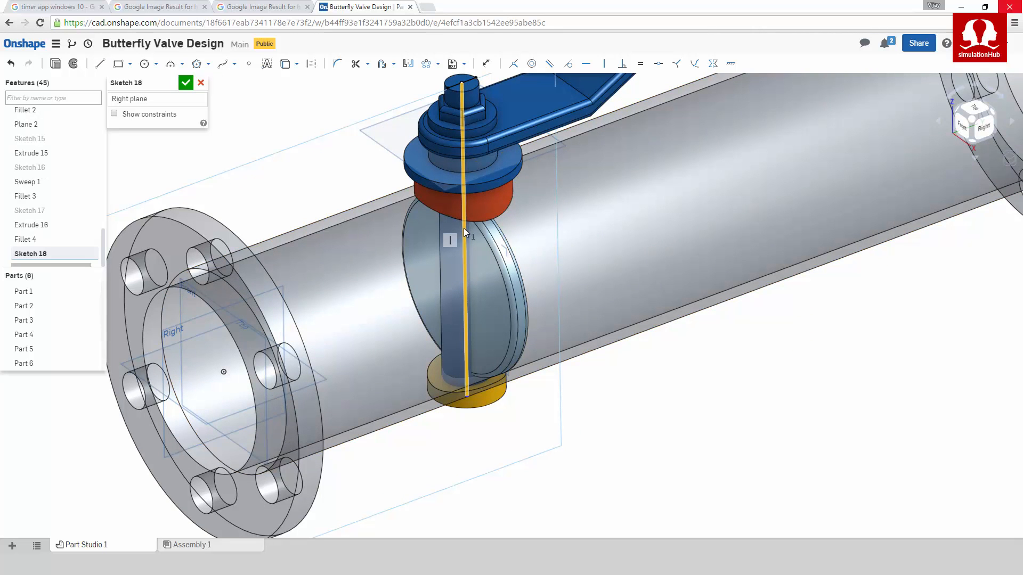
right_click(464, 231)
left_click(487, 251)
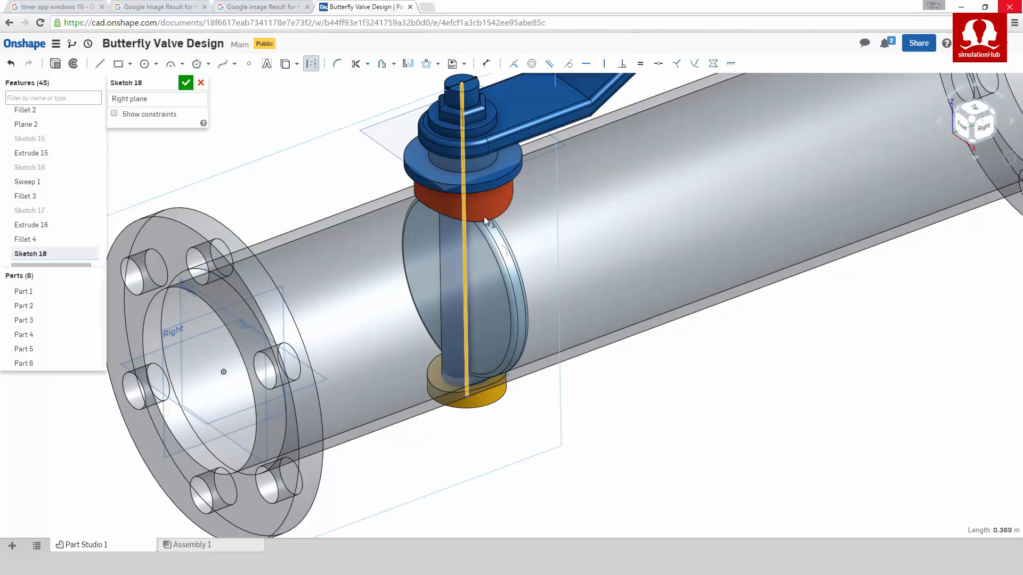
scroll(477, 254, "up", 5)
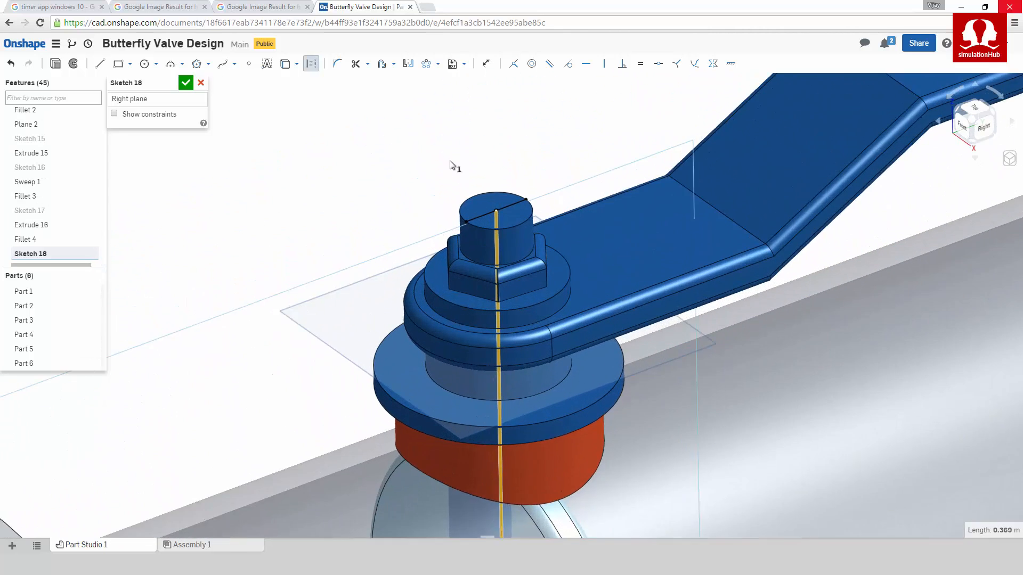
Step: Delete the short line across the stem's top face from the sketch, keep the vertical centre line, and finish the sketch
scroll(451, 160, "up", 2)
left_click(551, 179)
left_click(526, 218)
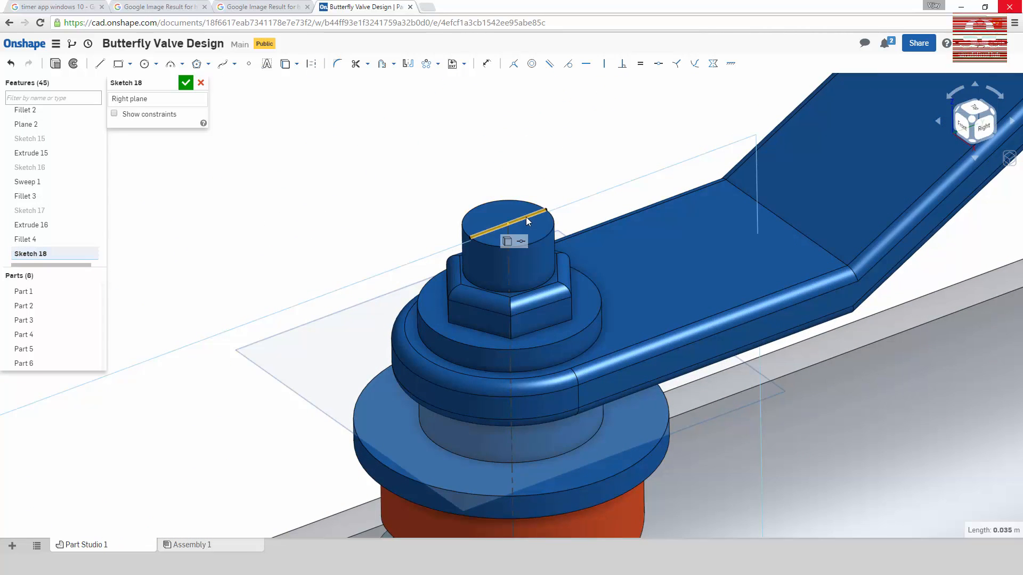
key("Delete")
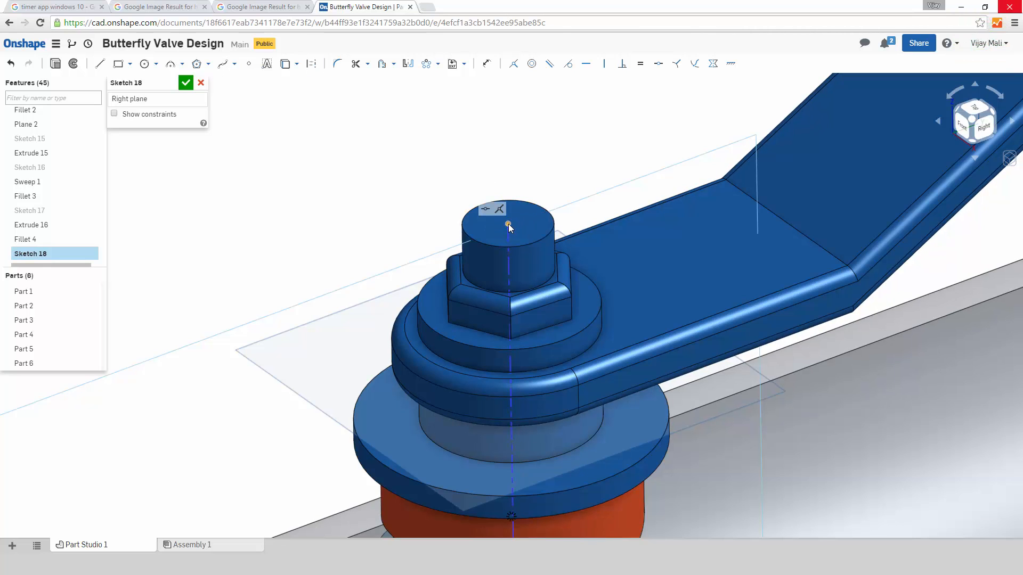
left_click(508, 225)
key("Delete")
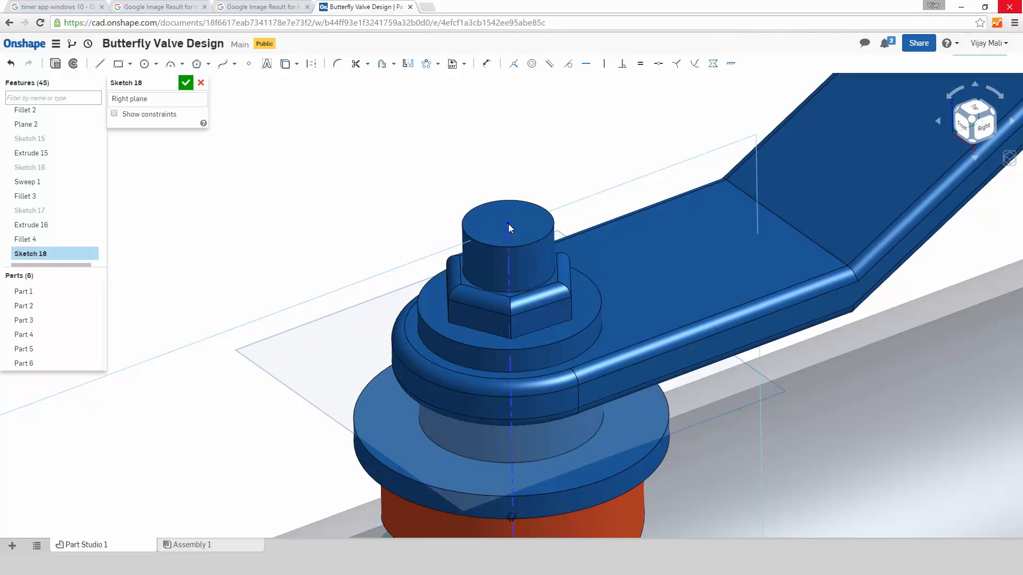
left_click(508, 236)
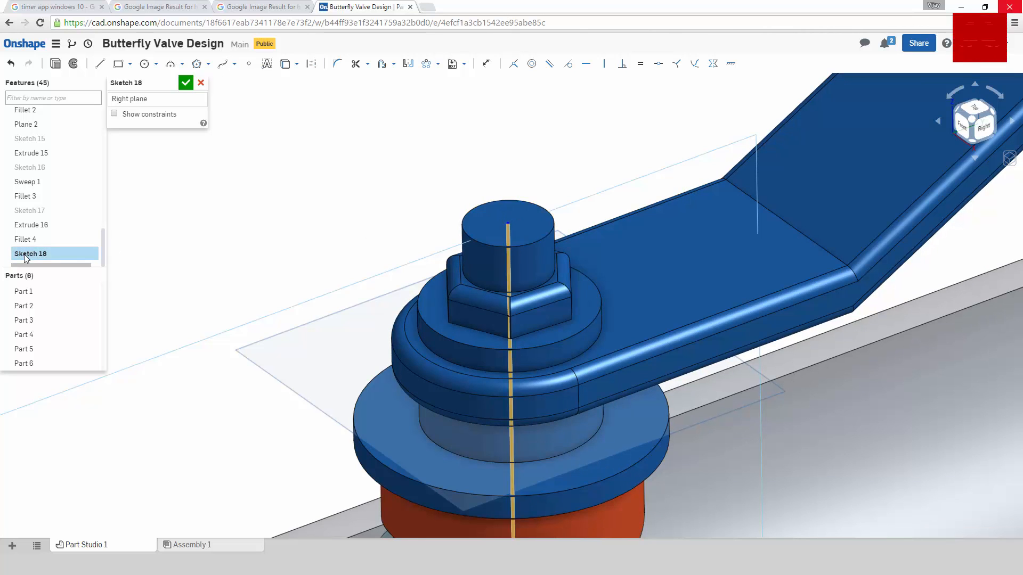
left_click(185, 83)
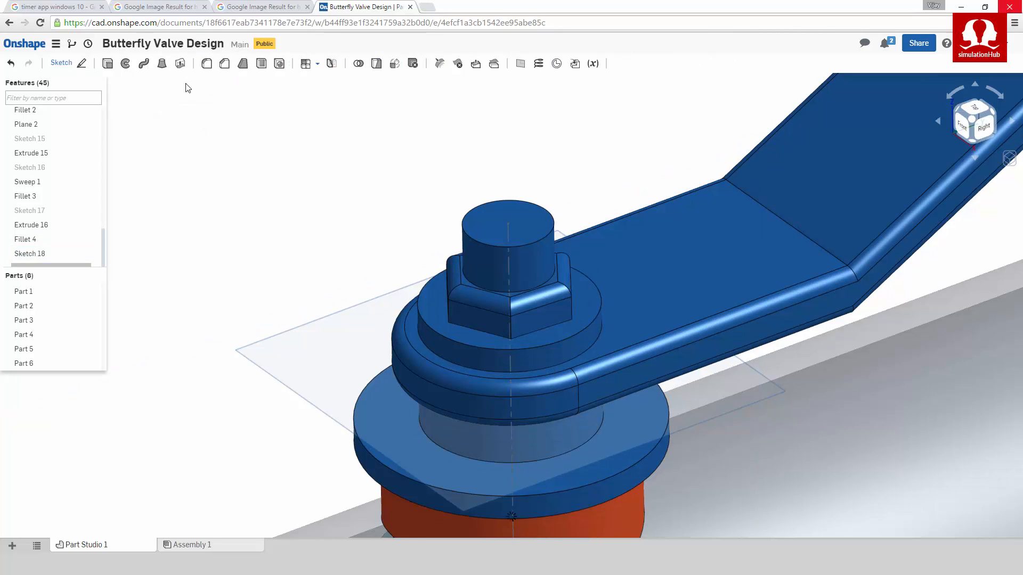
Step: Rename Sketch 18 as "Rotation Axis"
right_click(31, 254)
left_click(54, 262)
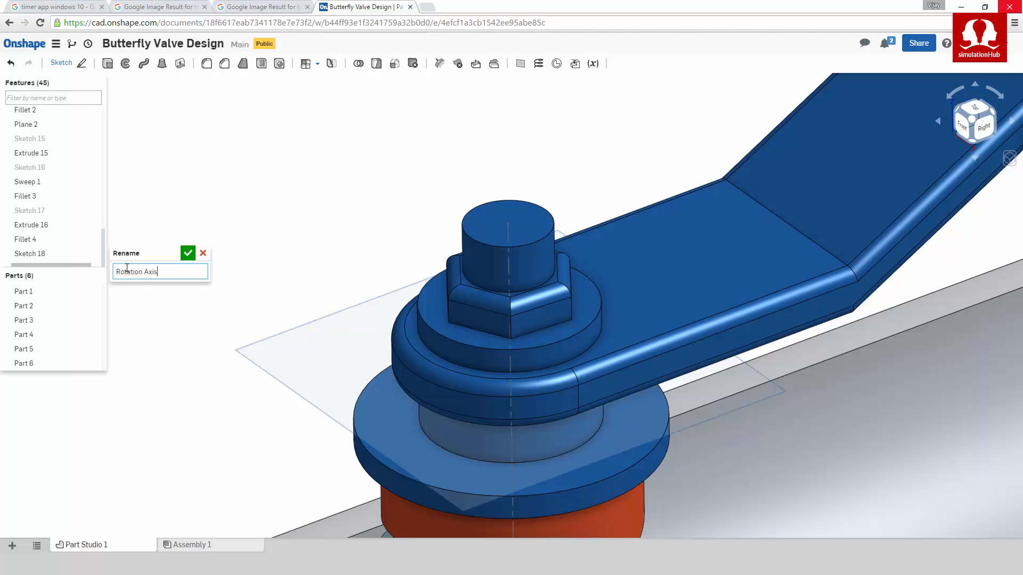
left_click(188, 255)
Step: Set the appearance opacity of the flanged pipe body, Part 1, to 1
scroll(314, 226, "down", 3)
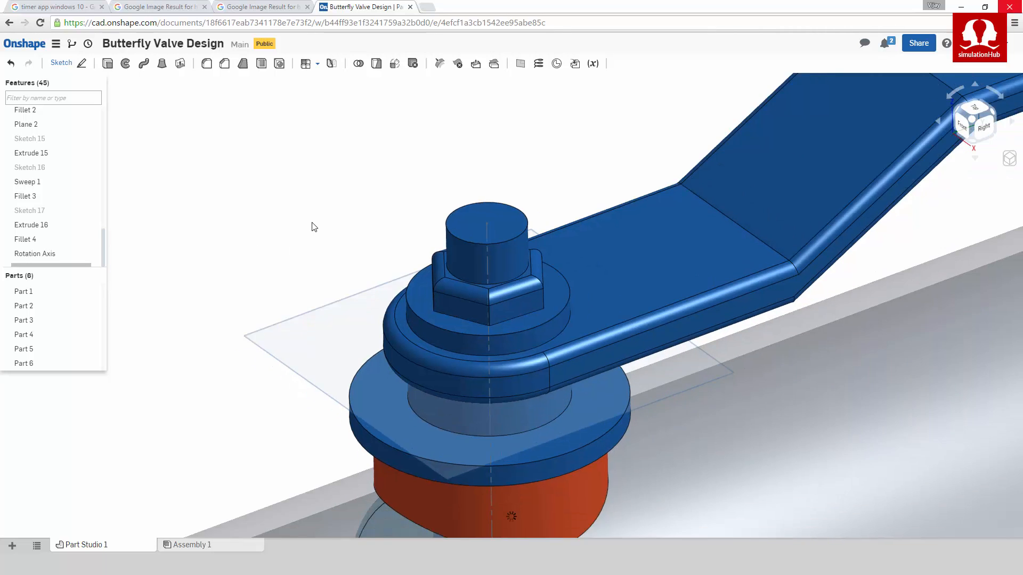
scroll(315, 226, "down", 5)
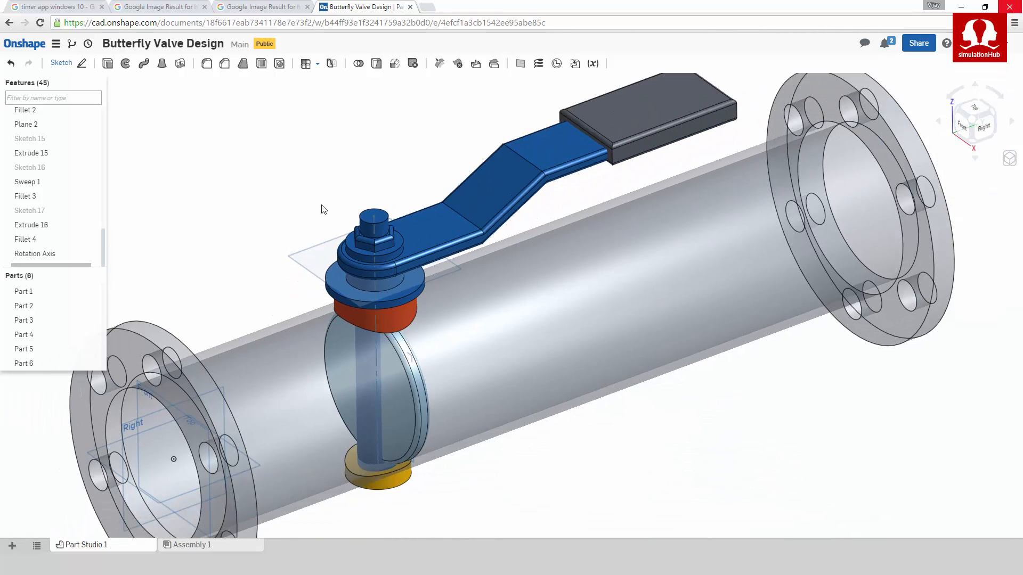
middle_click_drag(322, 209, 473, 124)
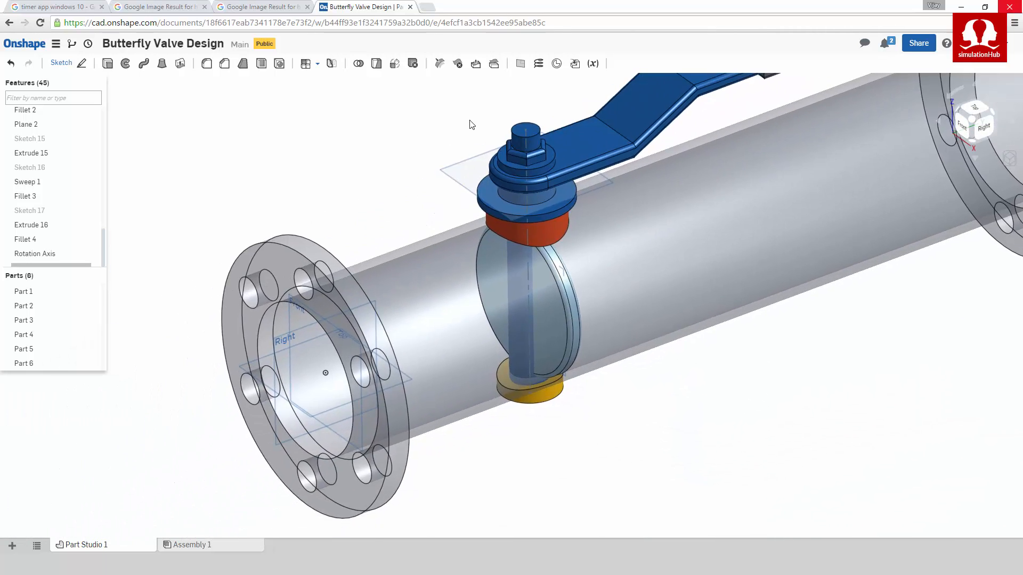
left_click(377, 302)
right_click(377, 301)
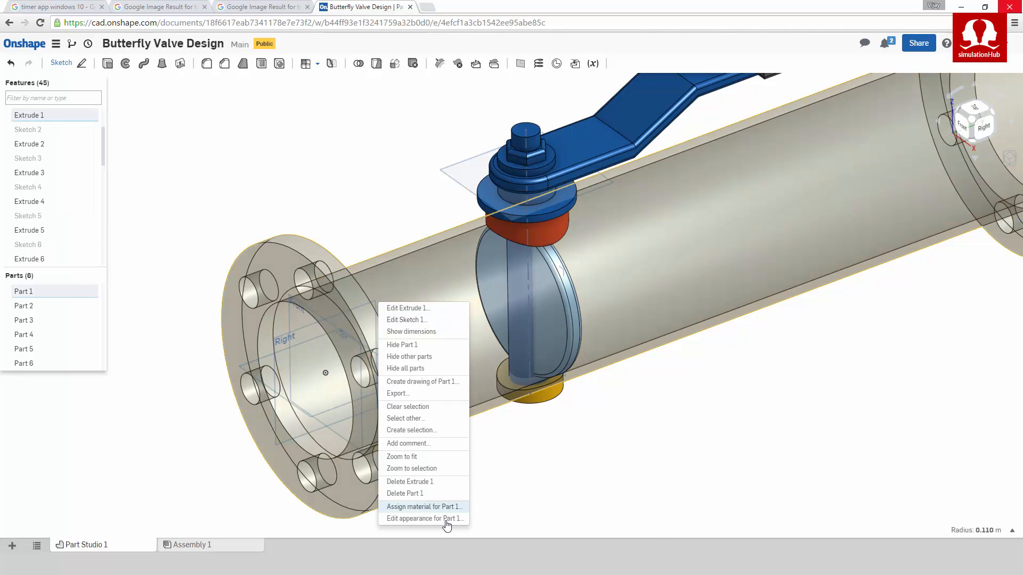
left_click(424, 518)
left_click(193, 478)
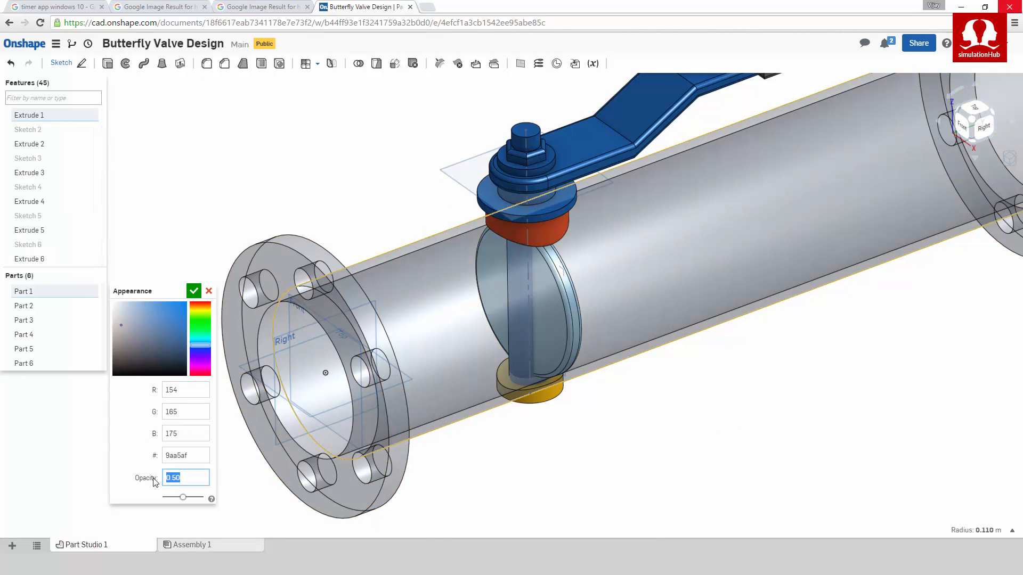
type("1")
key("Return")
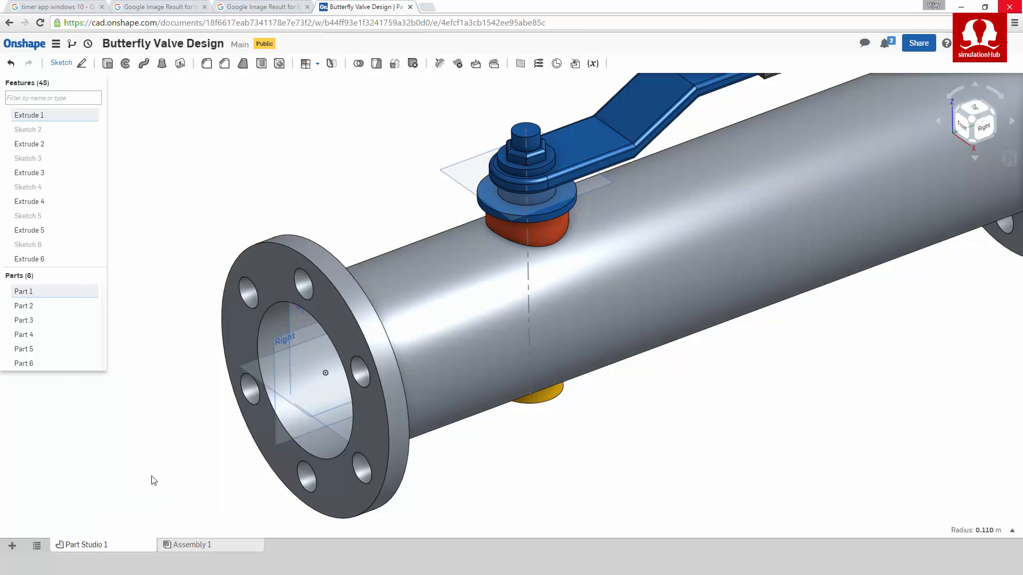
left_click(569, 439)
Step: Unite the flanged pipe with its upper and lower stem bosses (Parts 1, 5 and 4) in a Boolean union
scroll(569, 439, "down", 4)
middle_click_drag(569, 438, 532, 446)
mouse_move(531, 445)
right_mouse_down()
mouse_move(565, 400)
mouse_move(602, 380)
mouse_move(609, 360)
mouse_move(516, 427)
mouse_move(540, 407)
mouse_move(533, 432)
right_mouse_up()
middle_click_drag(539, 426, 563, 398)
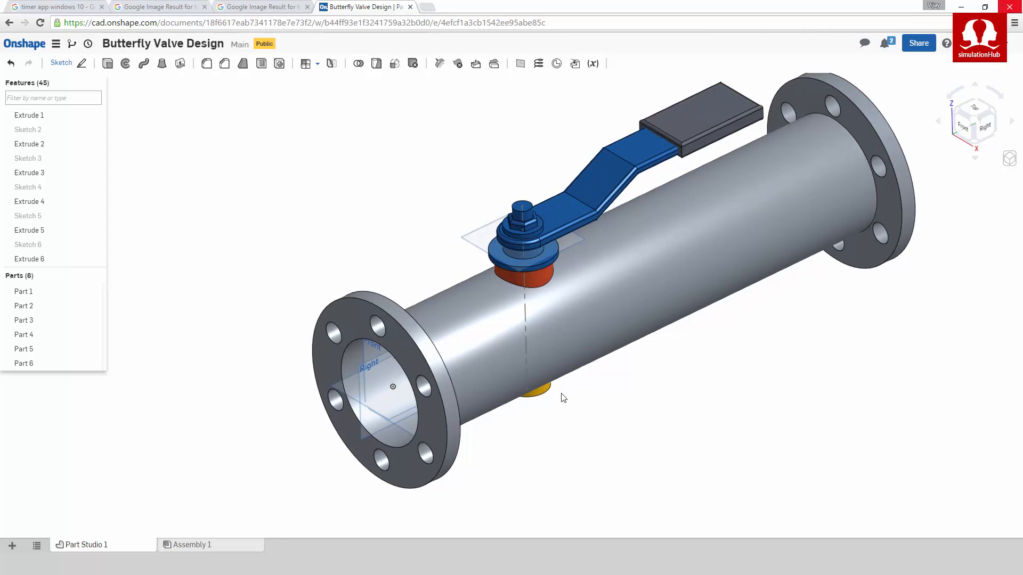
left_click(500, 341)
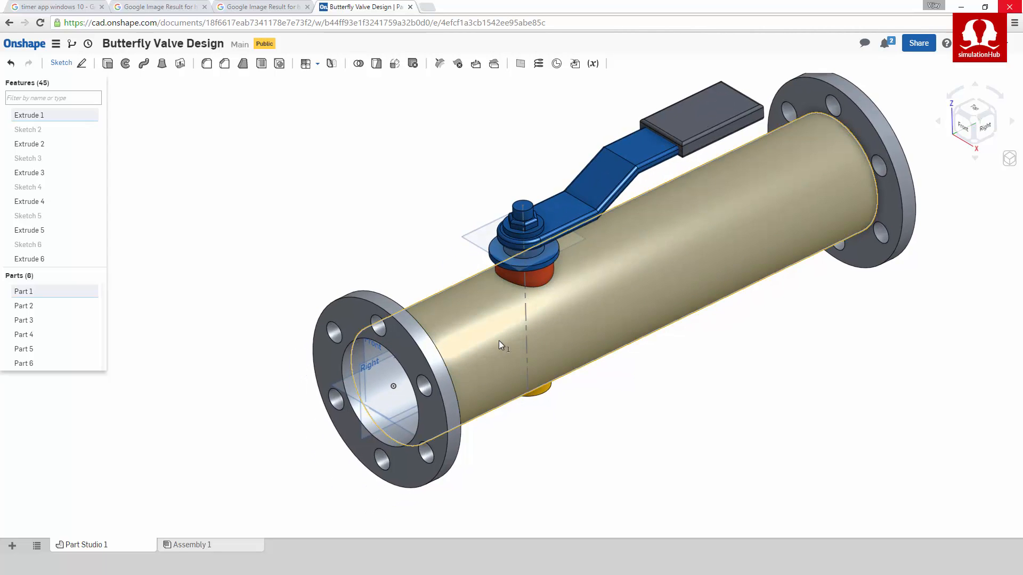
left_click(545, 276)
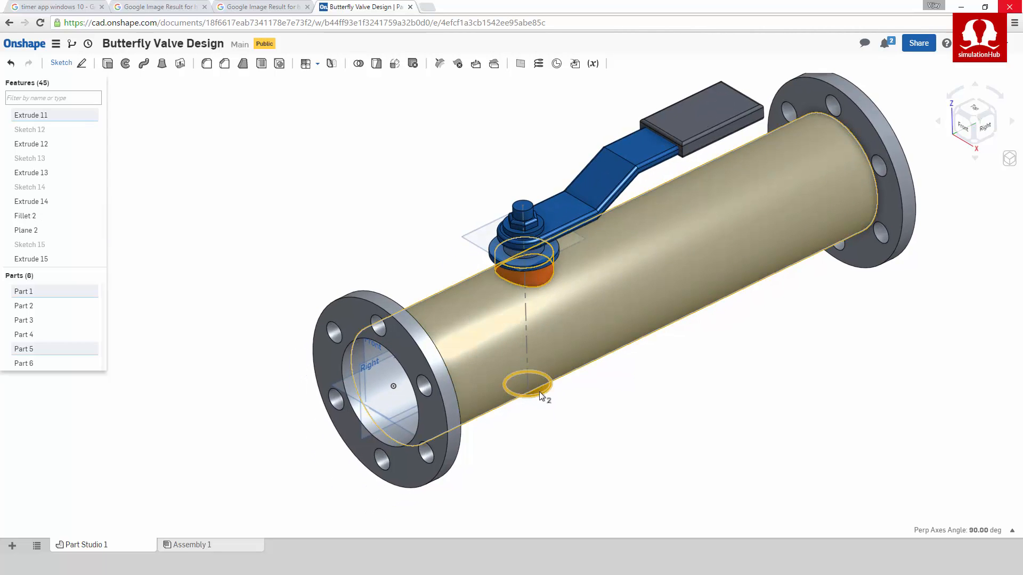
right_click(42, 349)
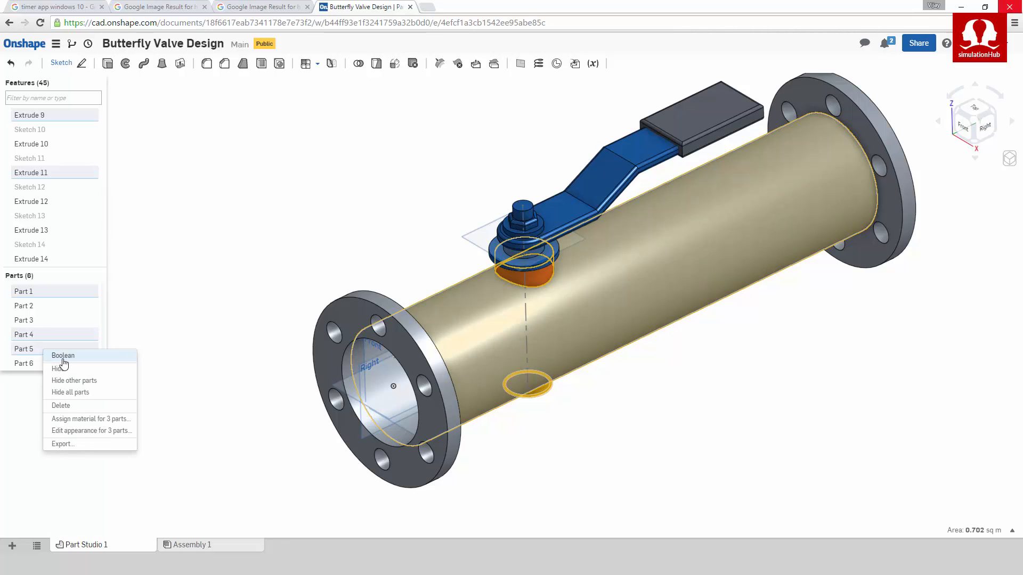
left_click(63, 358)
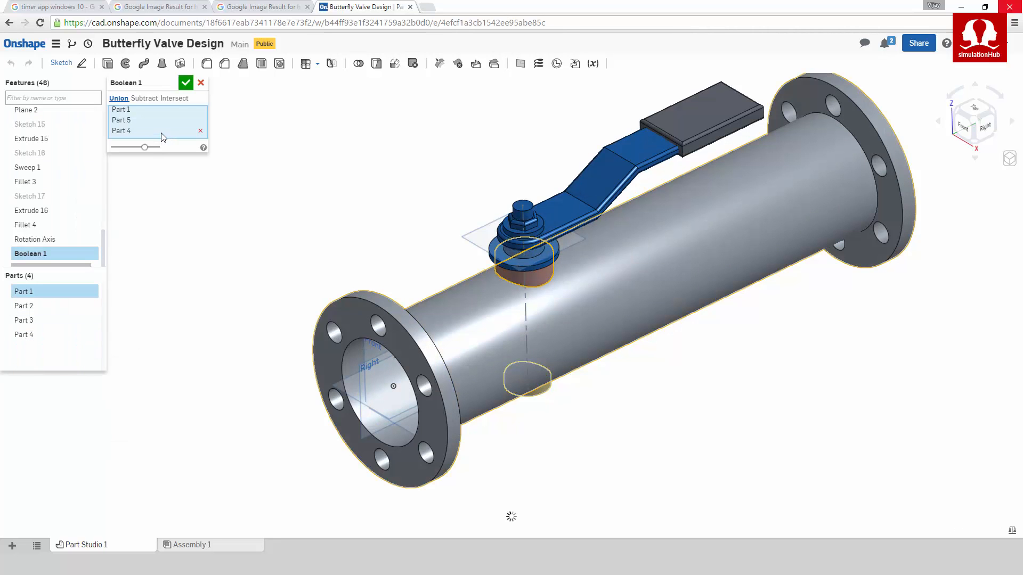
left_click(187, 84)
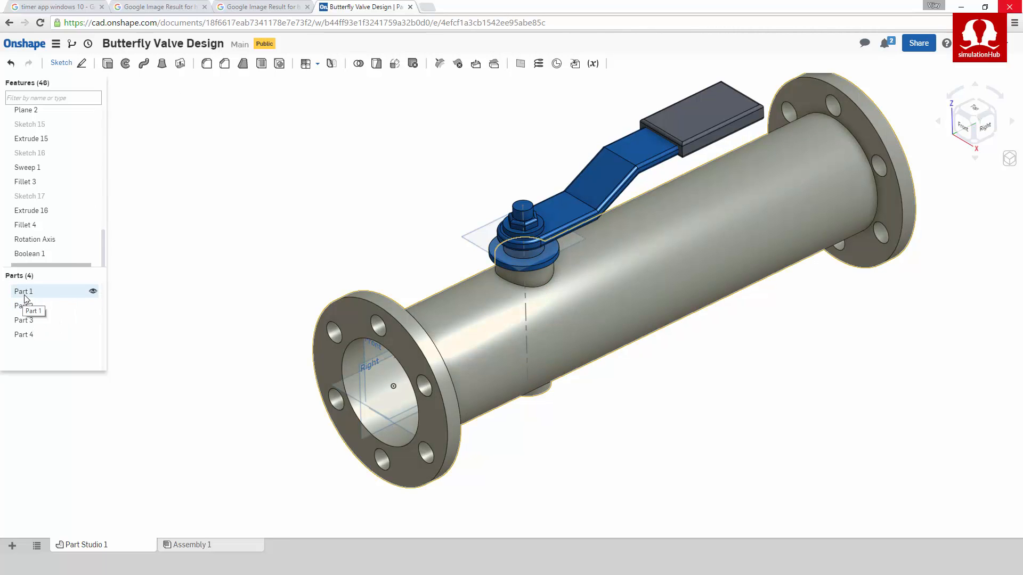
Step: Check which body Part 1 is by toggling its visibility, and rename it as "Pipe"
left_click(93, 290)
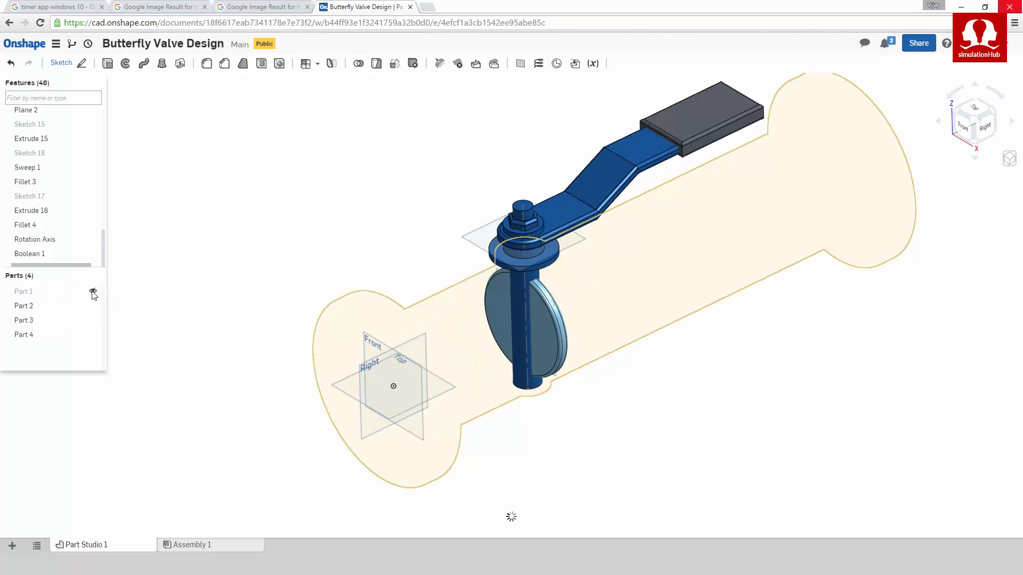
right_click(41, 296)
left_click(55, 303)
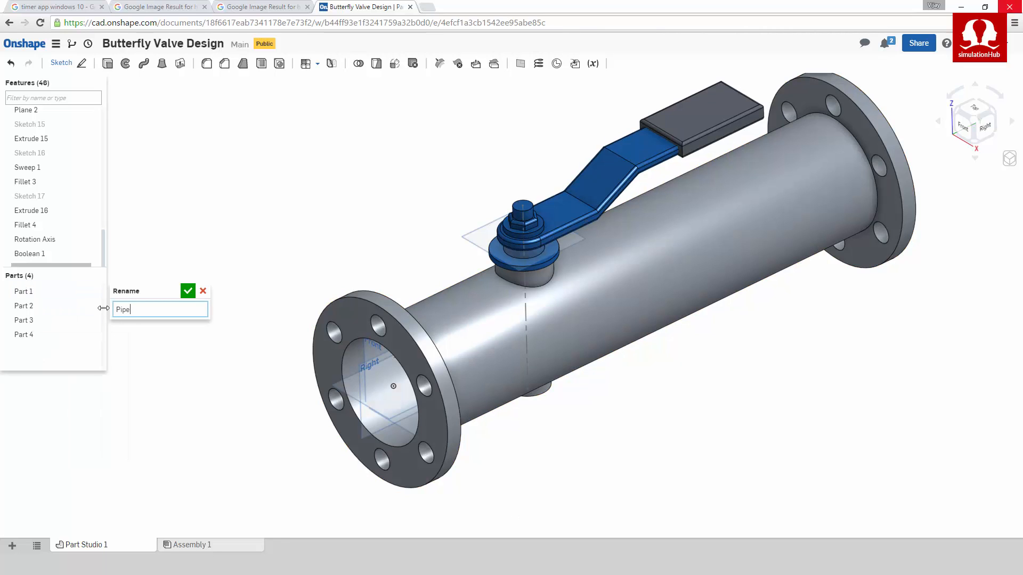
left_click(192, 292)
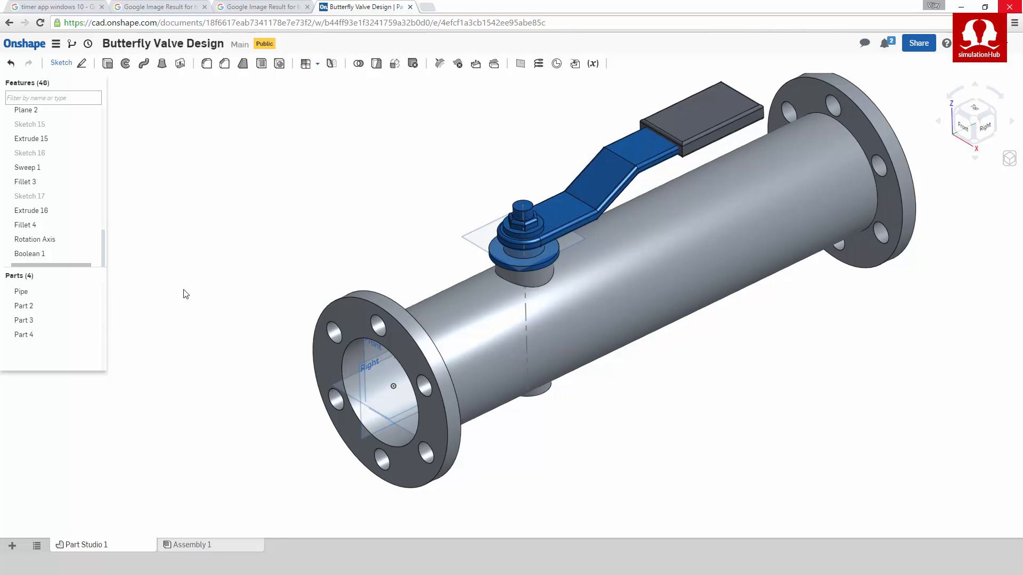
Step: Unite Part 2, Part 3 and Part 4, the disc, stem and handle bodies, in a Boolean union
left_click(31, 311)
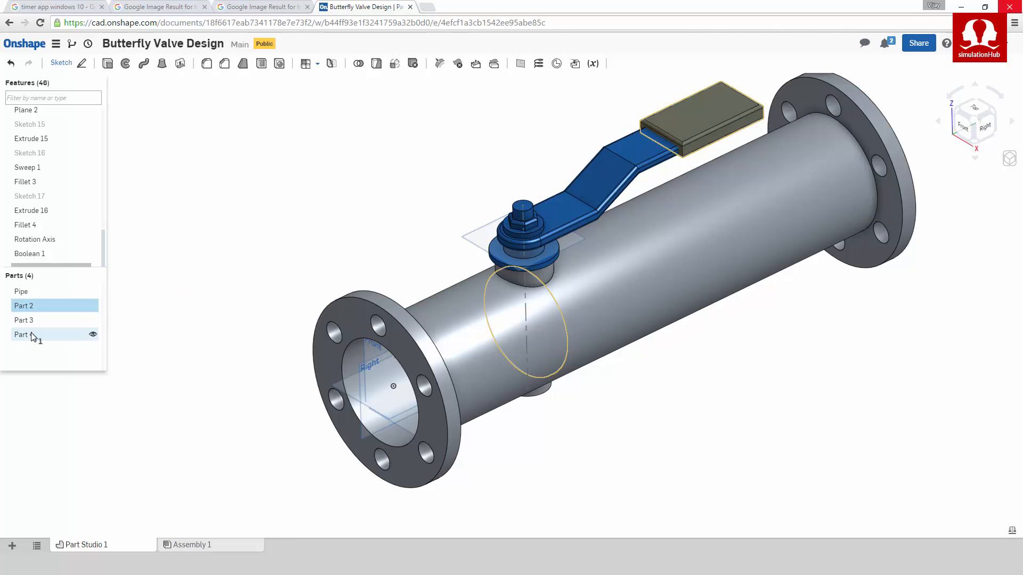
left_click(31, 334, "shift")
right_click(31, 334)
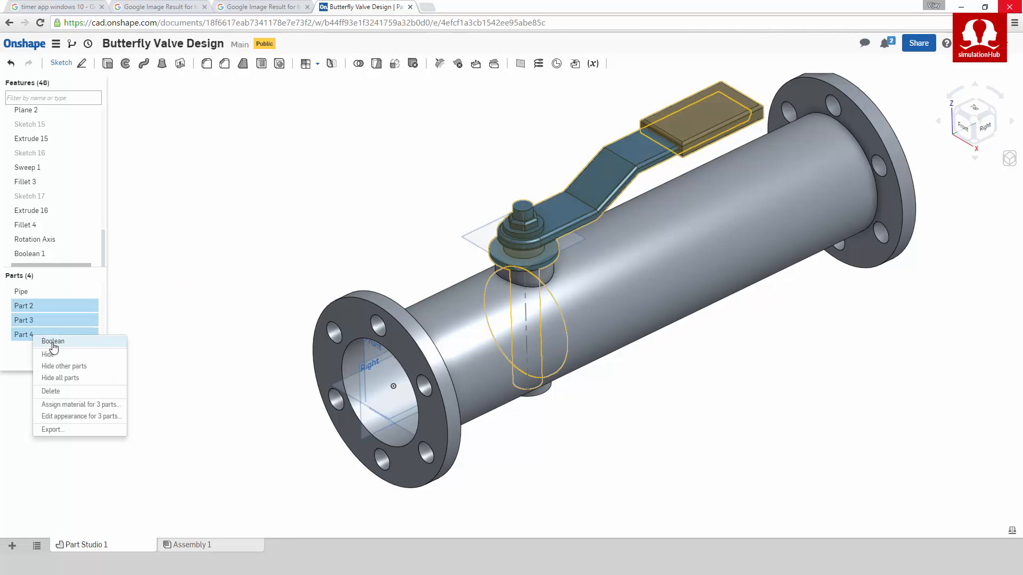
left_click(54, 341)
key("Return")
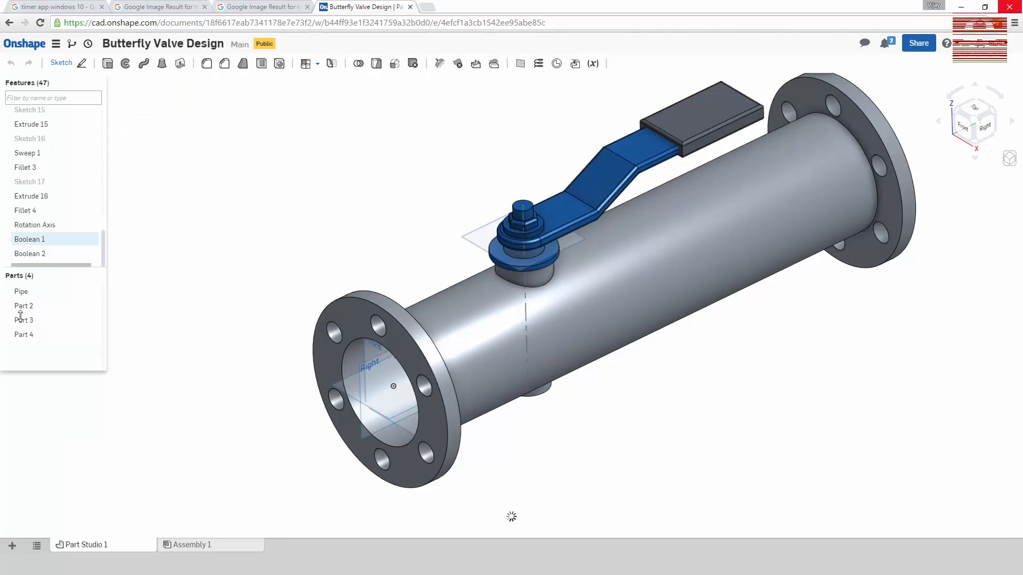
Step: Rename the united disc, stem and handle body as "Valve"
right_click(32, 307)
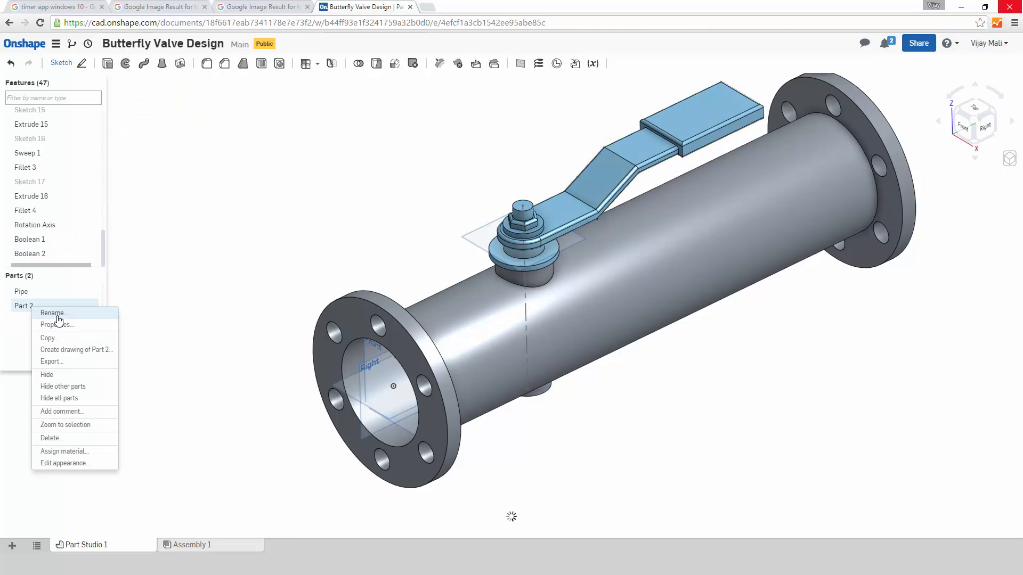
left_click(74, 313)
type("Valve")
left_click(187, 305)
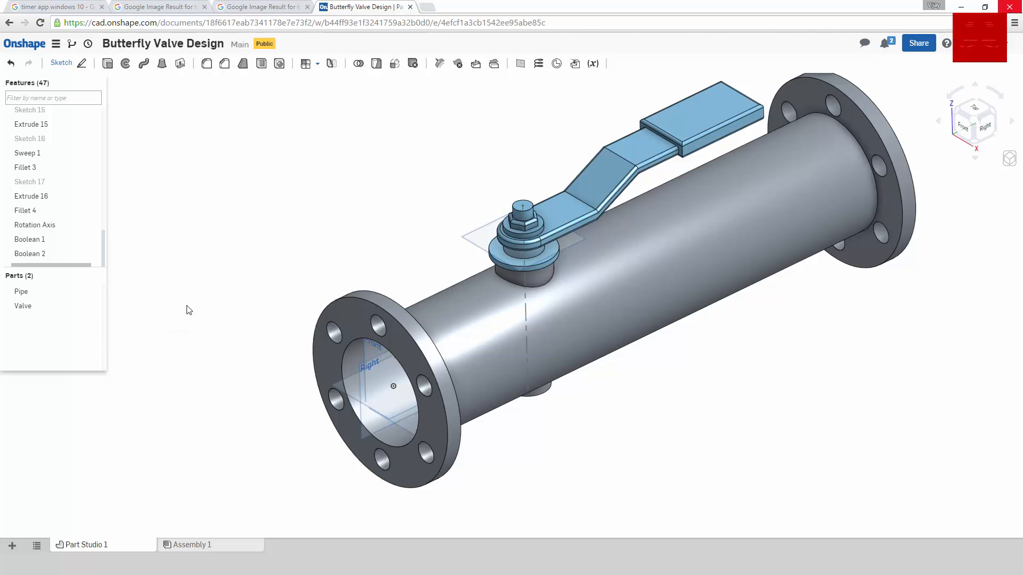
Step: Rotate the Valve part 30 degrees about the edge of Rotation Axis with a Transform, reversing the rotation direction
middle_click_drag(346, 217, 312, 240)
scroll(312, 240, "down", 1)
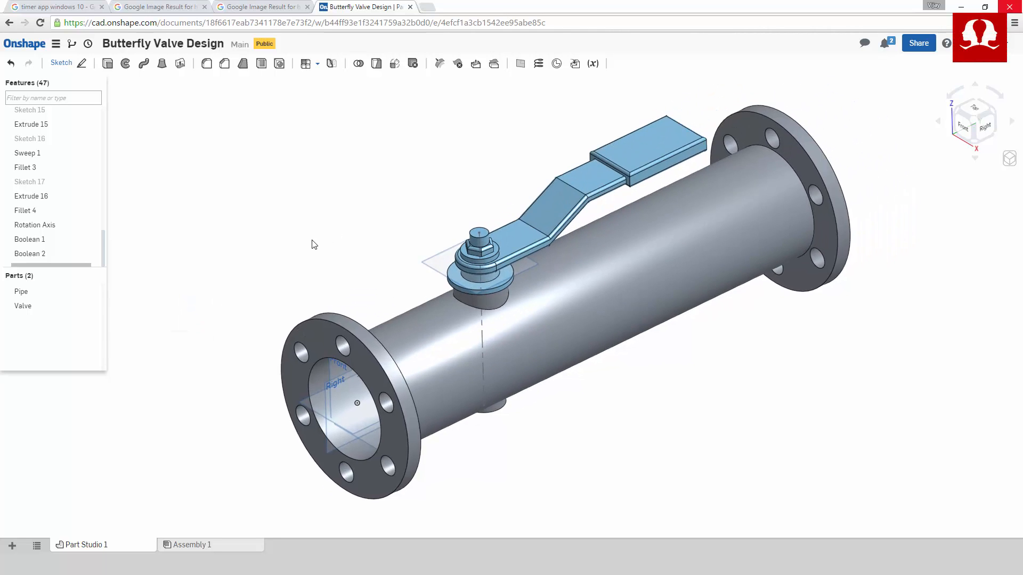
scroll(314, 244, "down", 2)
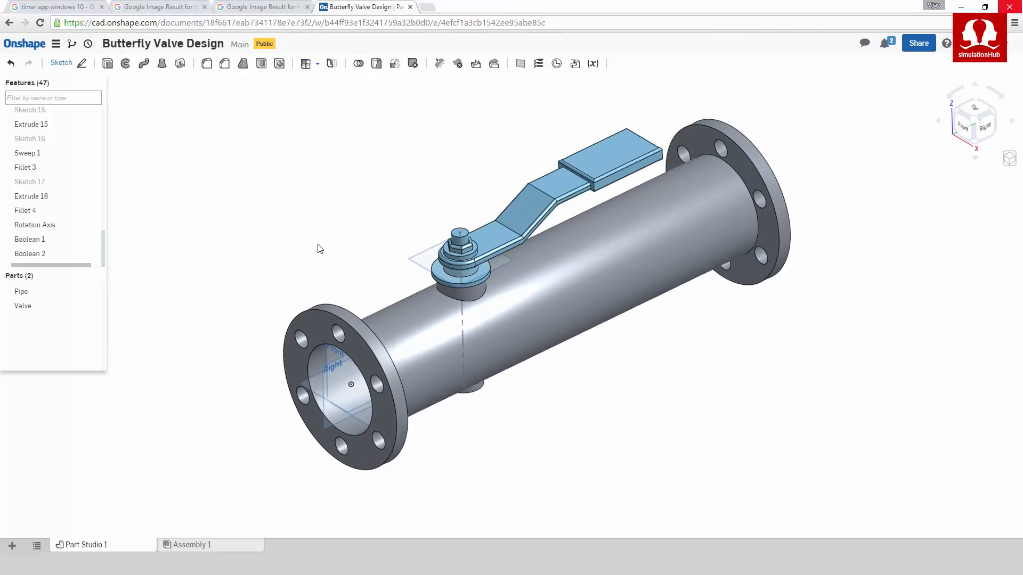
mouse_move(510, 411)
right_mouse_down()
mouse_move(522, 359)
mouse_move(515, 402)
right_mouse_up()
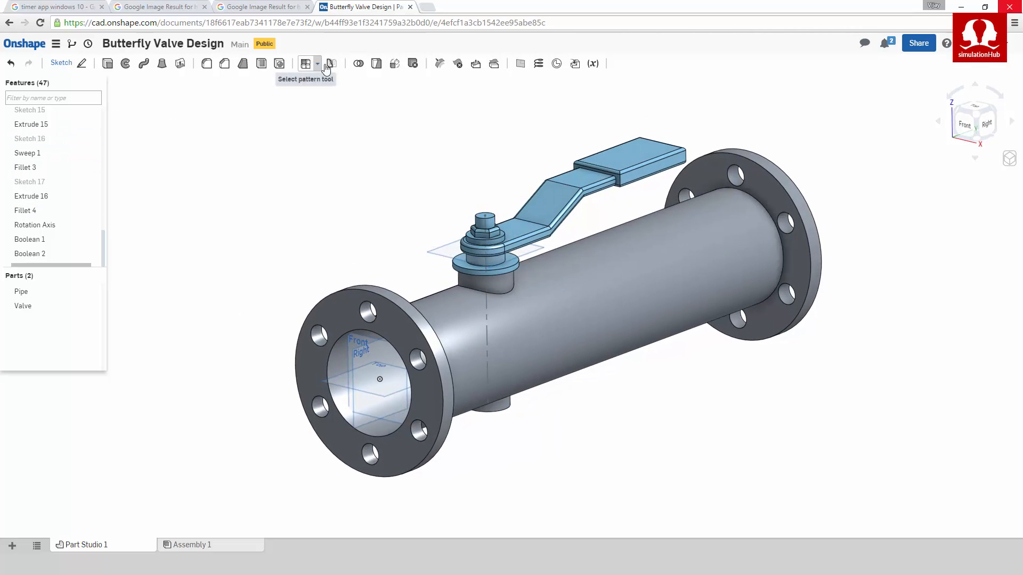
left_click(394, 64)
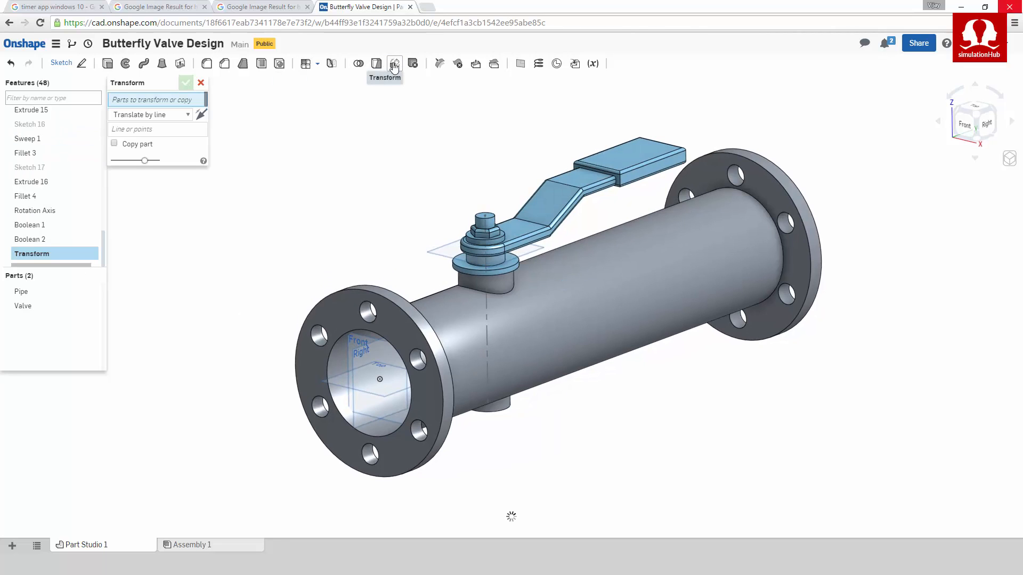
left_click(30, 306)
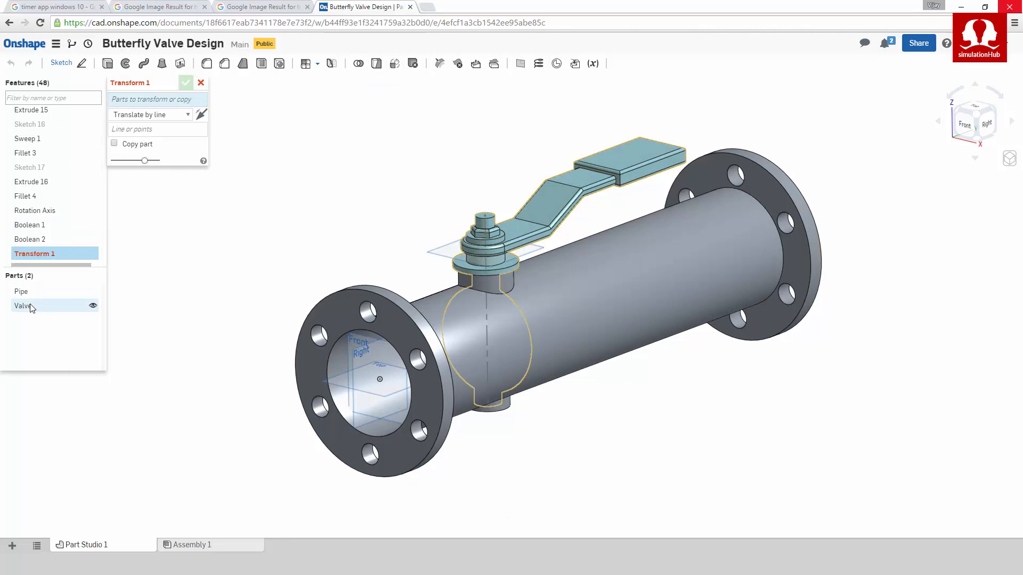
left_click(162, 116)
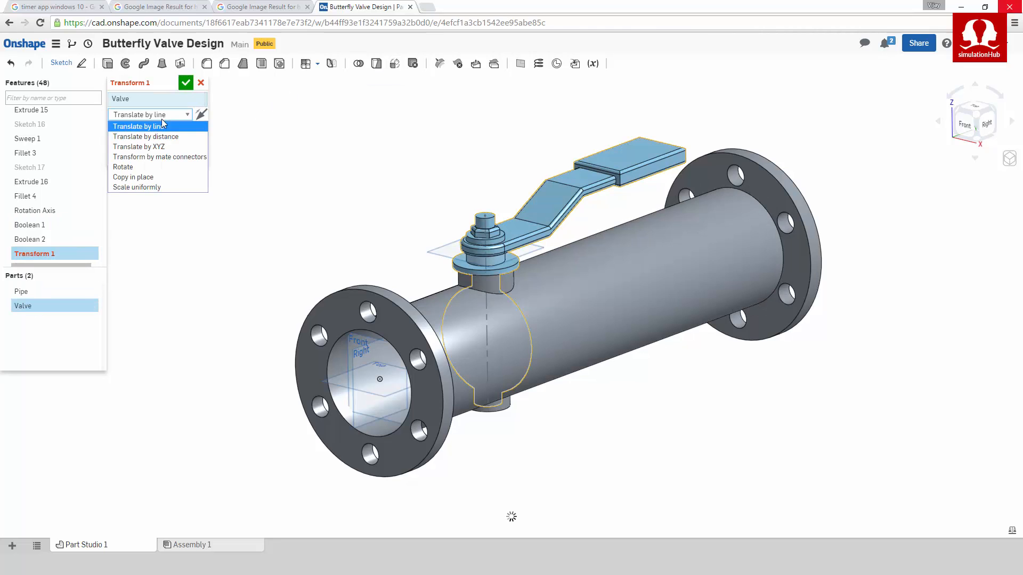
left_click(128, 167)
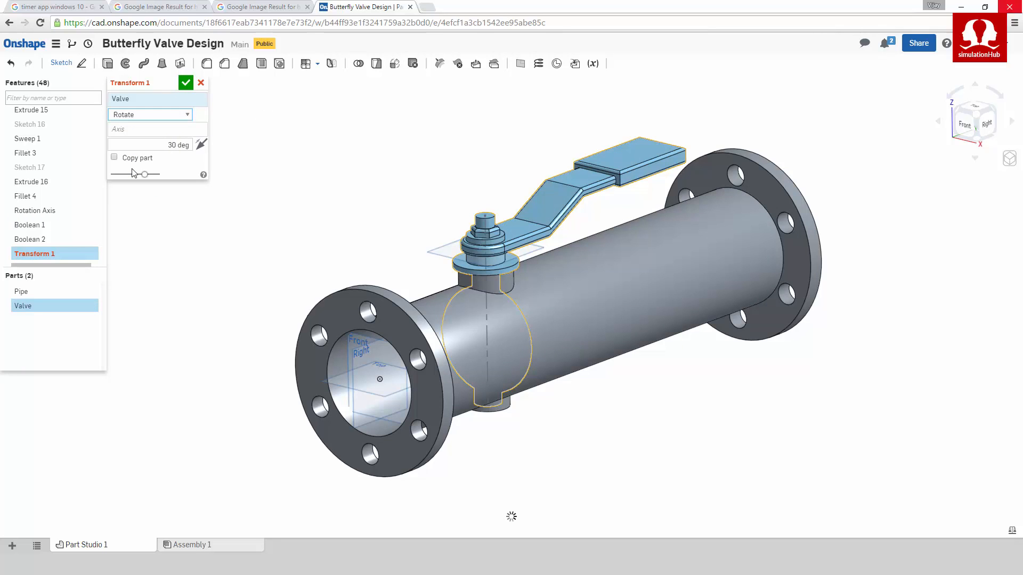
left_click(148, 131)
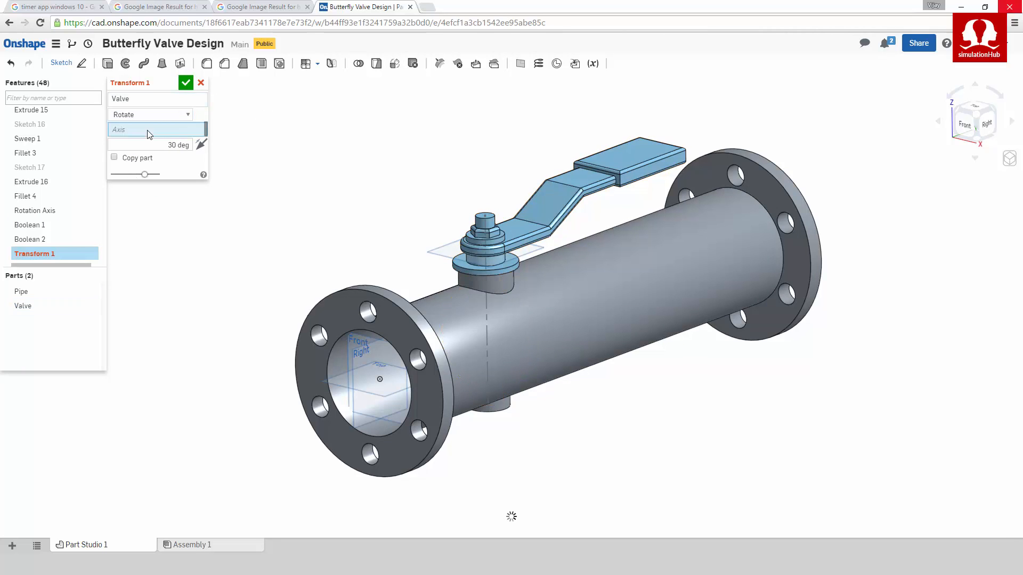
left_click(486, 298)
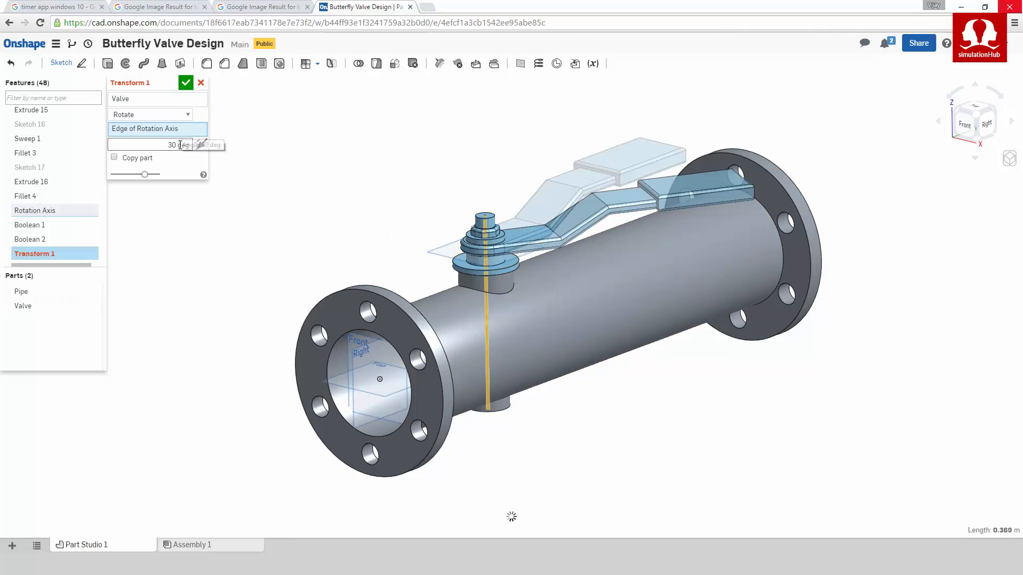
left_click(201, 145)
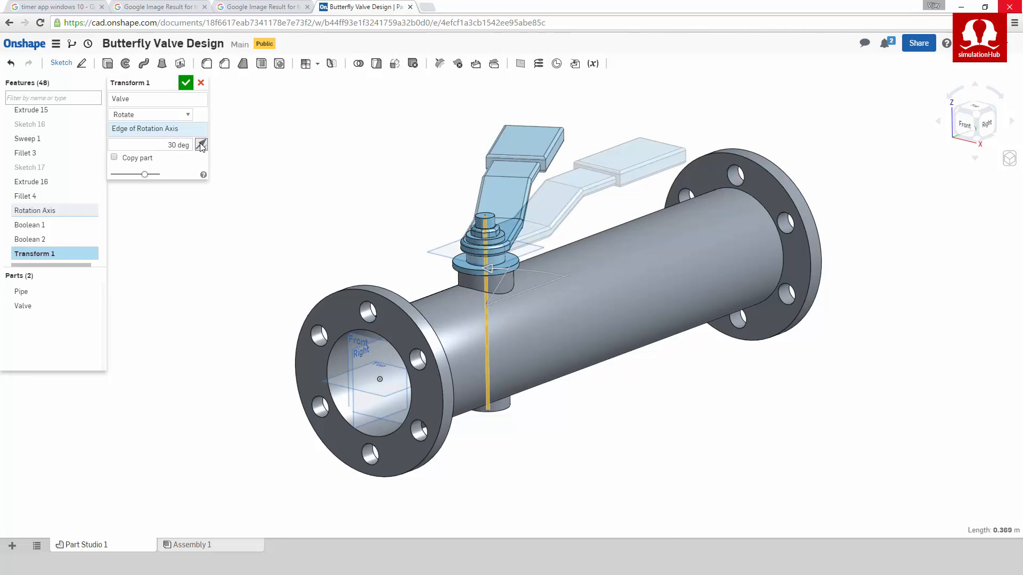
left_click(184, 84)
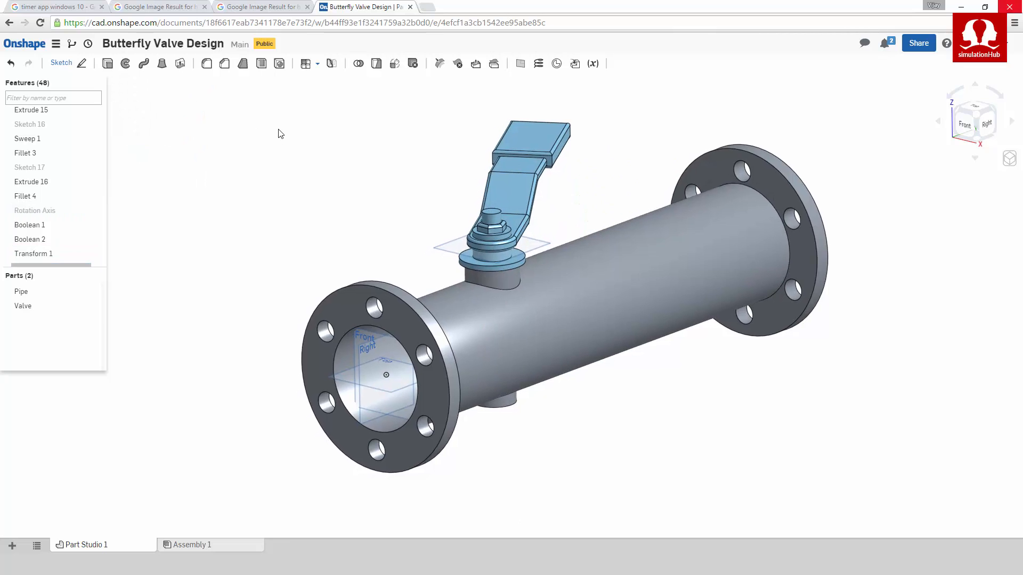
Step: Hide all reference planes and the origin
scroll(58, 155, "up", 10)
scroll(60, 144, "up", 3)
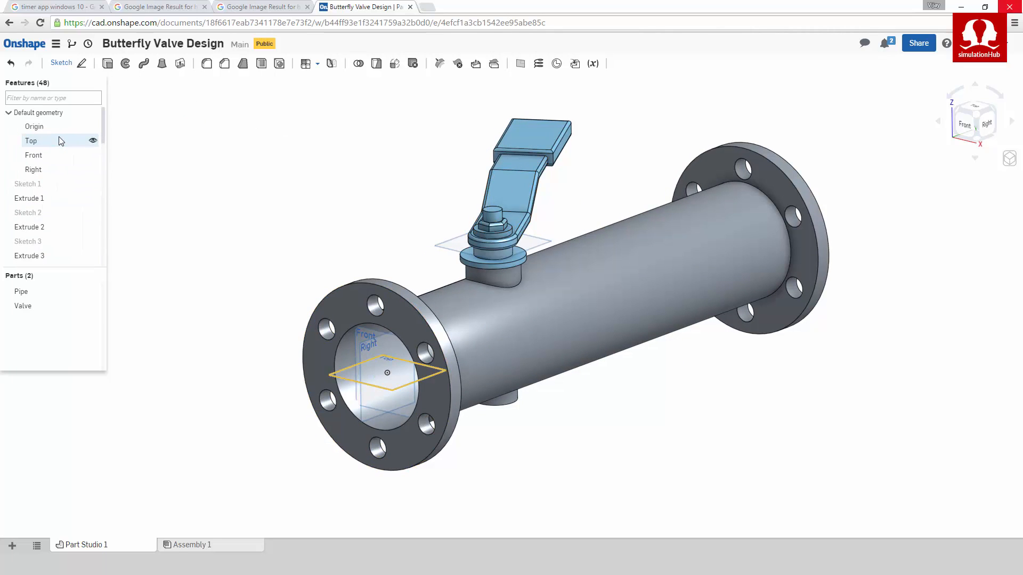
right_click(59, 143)
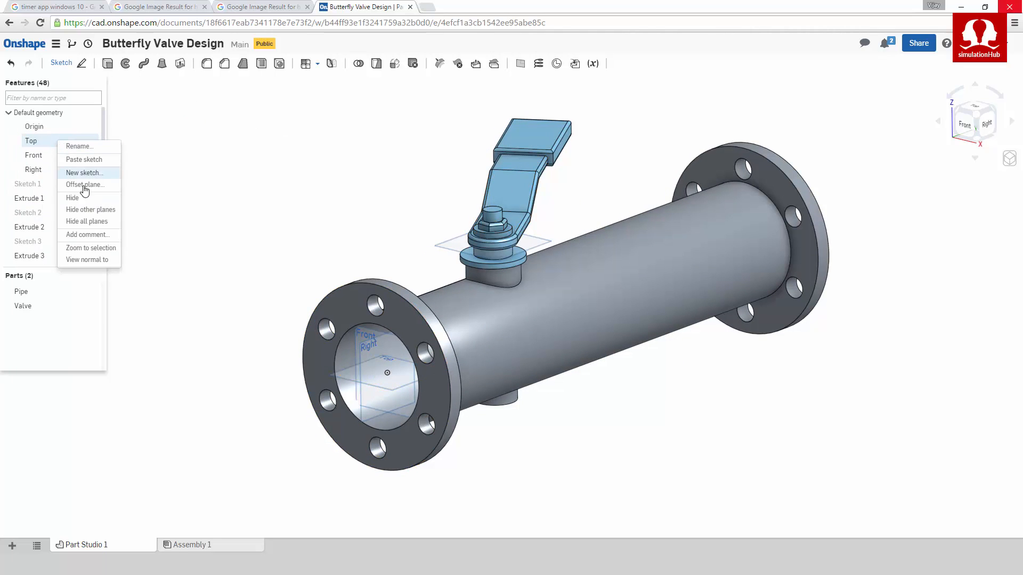
left_click(81, 222)
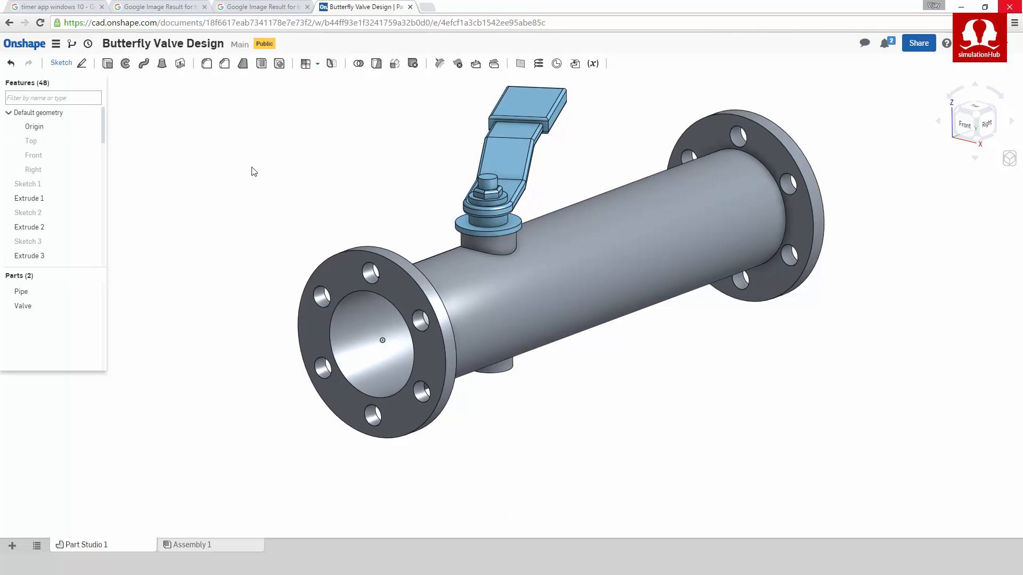
left_click(95, 127)
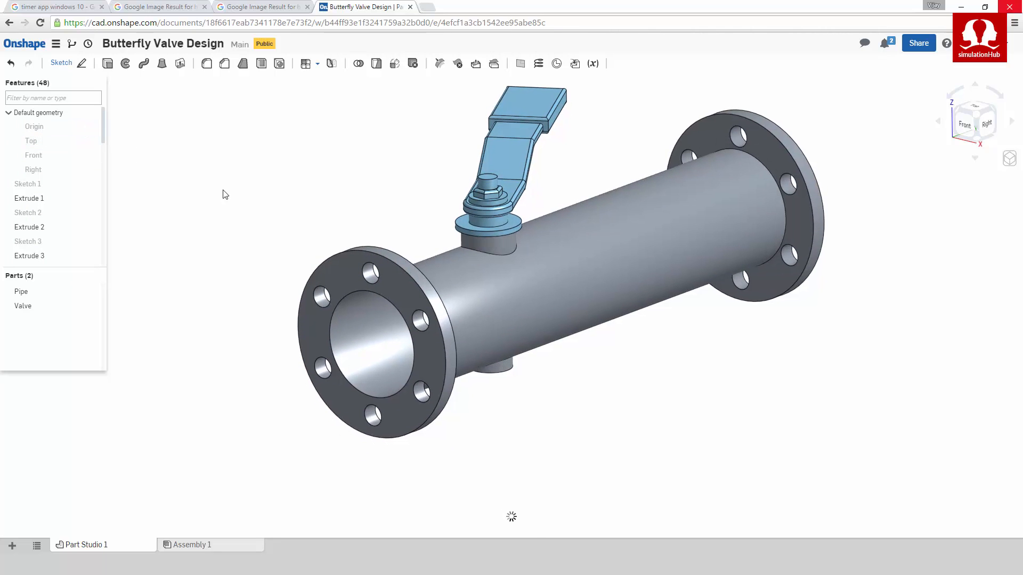
Step: Examine the rotated disc's opening inside the pipe from the front, and restore the isometric view
right_click_drag(217, 195, 258, 176)
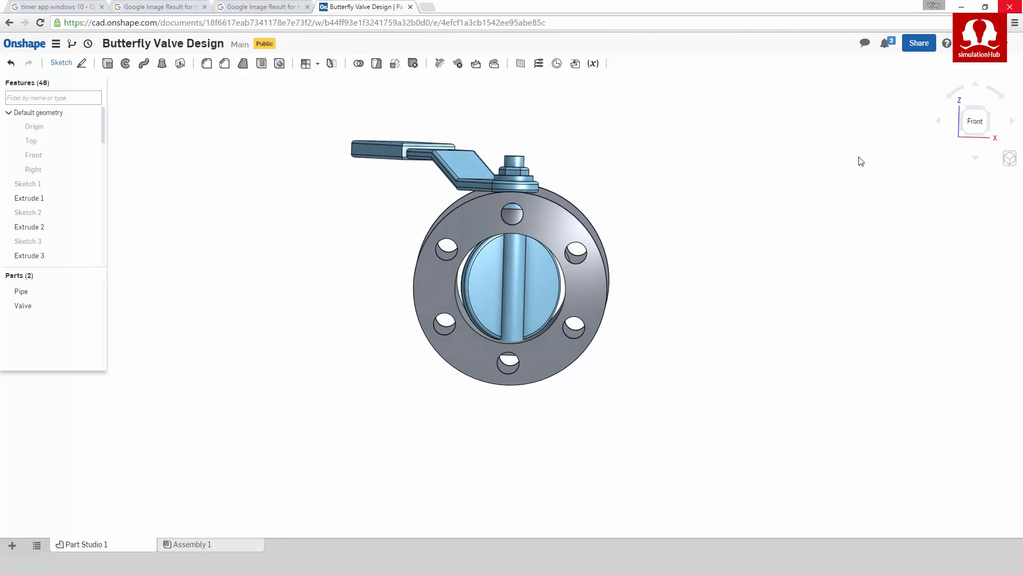
left_click(985, 132)
scroll(658, 282, "up", 5)
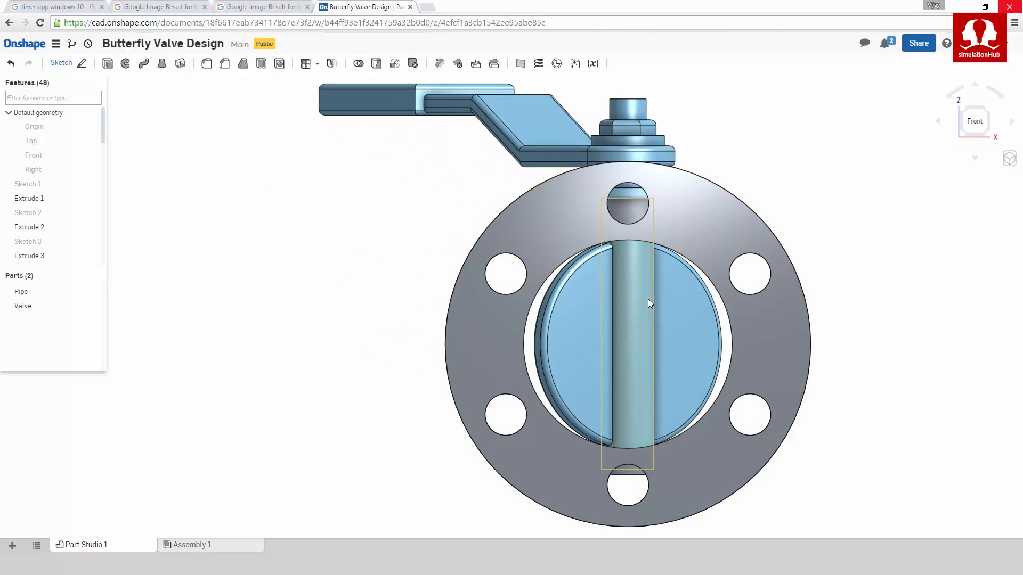
scroll(603, 272, "up", 3)
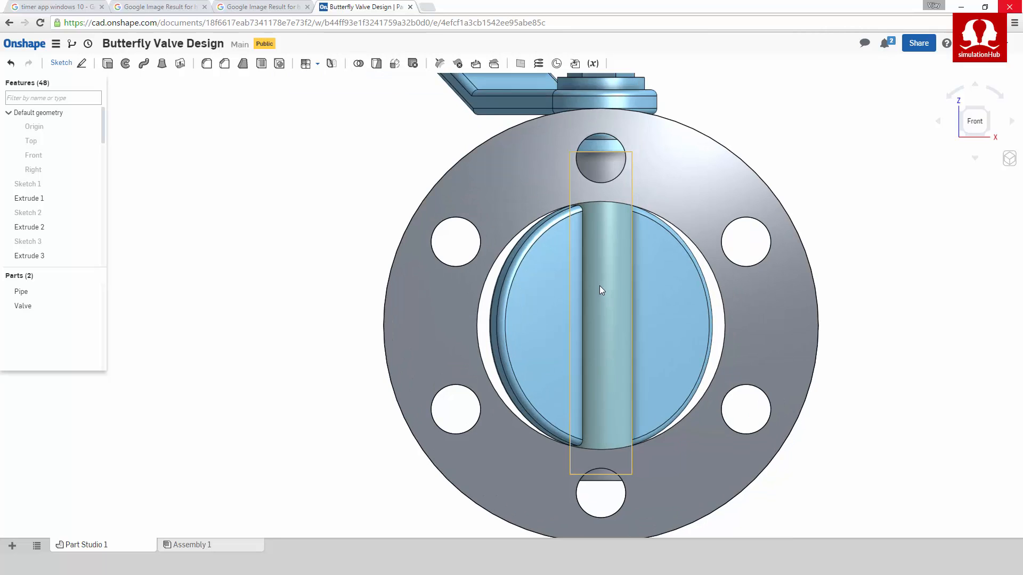
scroll(599, 286, "down", 4)
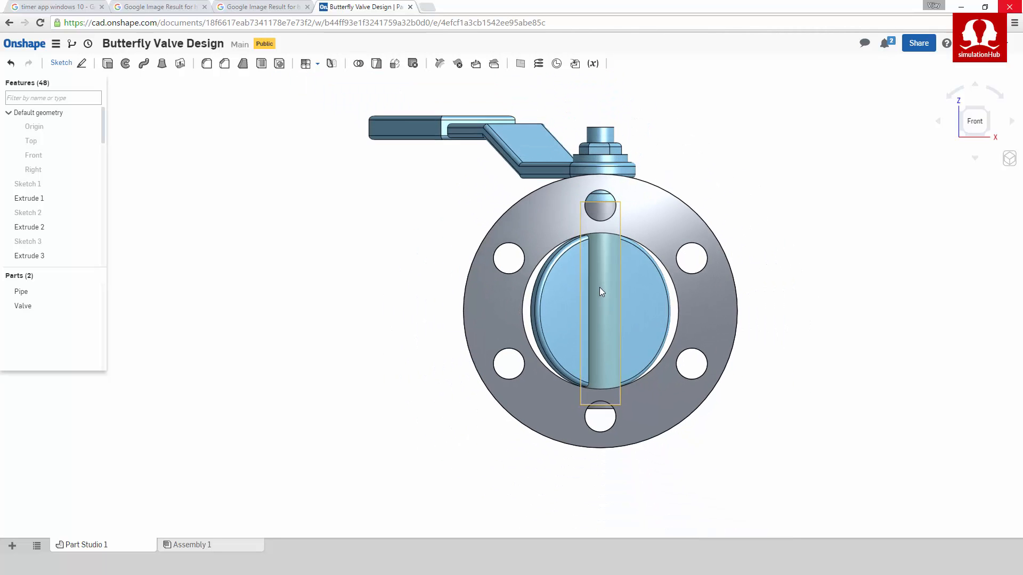
left_click(1009, 162)
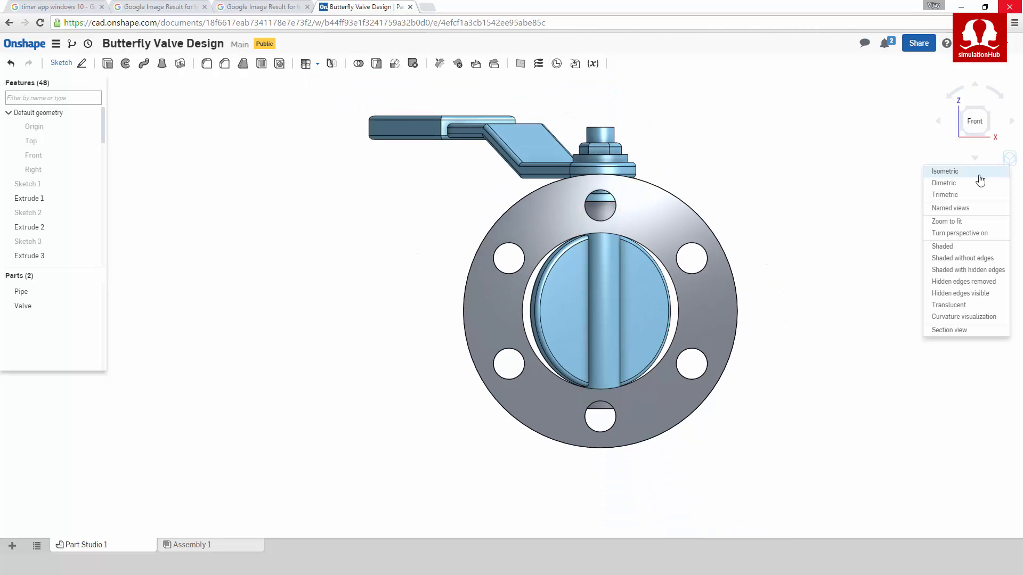
left_click(948, 173)
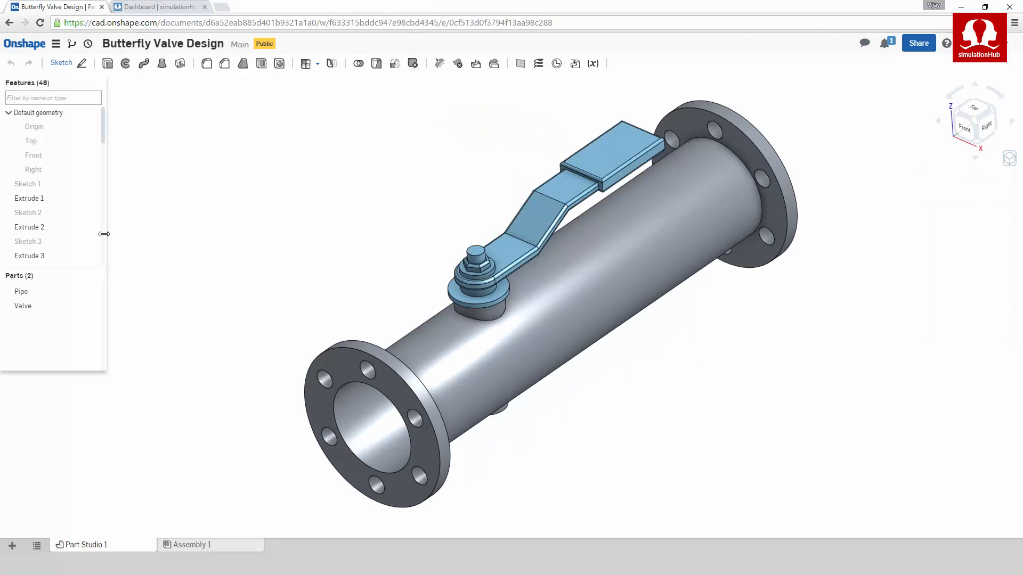
Step: Edit the Valve Rotation feature and set its rotation angle to 30 degrees
left_click_drag(105, 133, 108, 272)
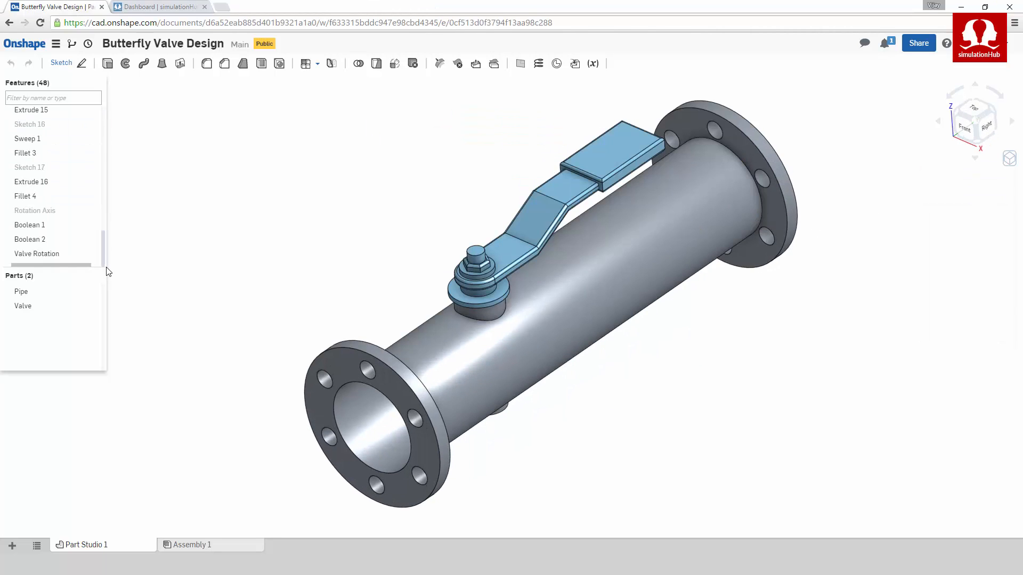
double_click(50, 254)
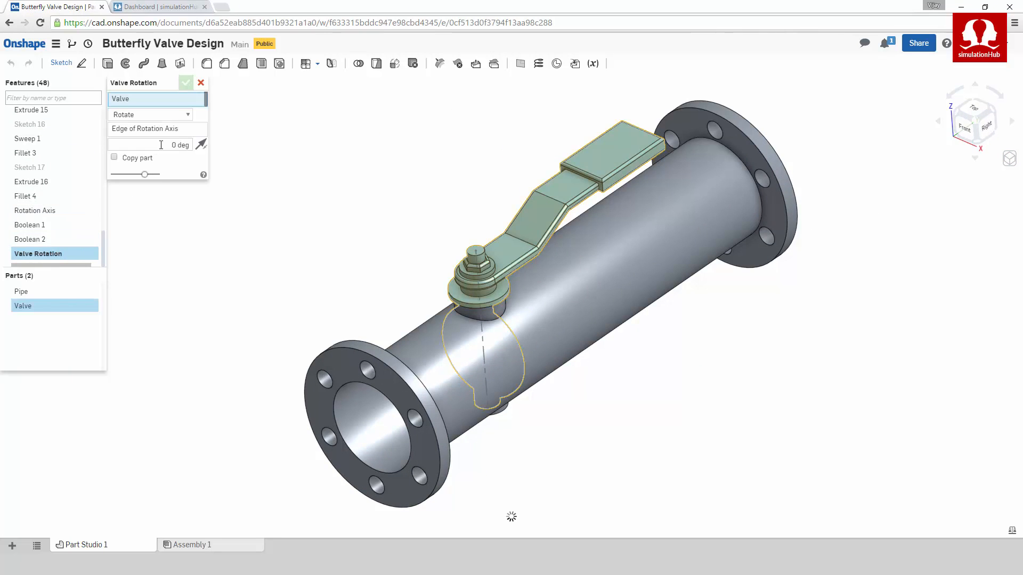
left_click(173, 145)
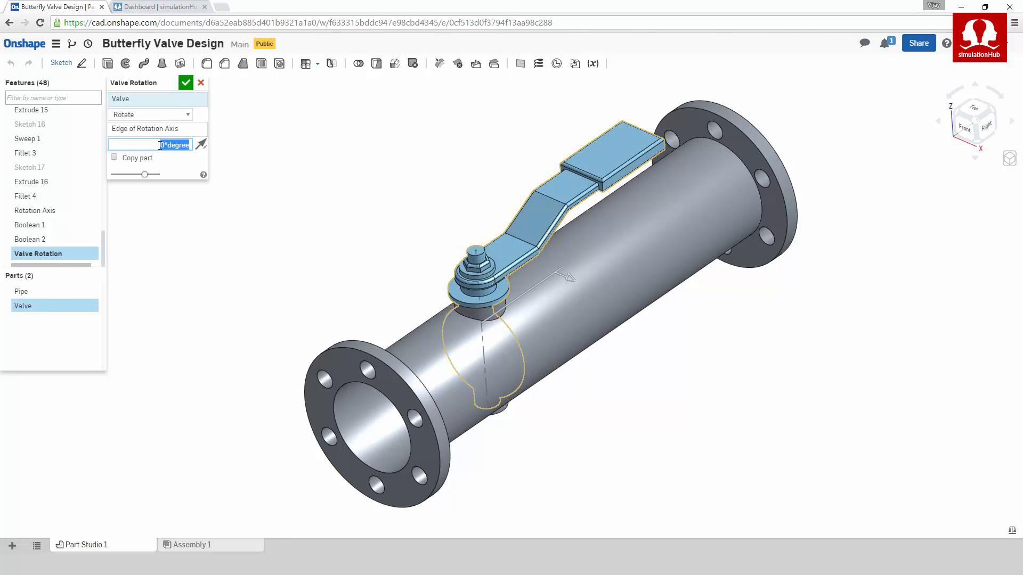
key("BackSpace")
type("30")
key("Return")
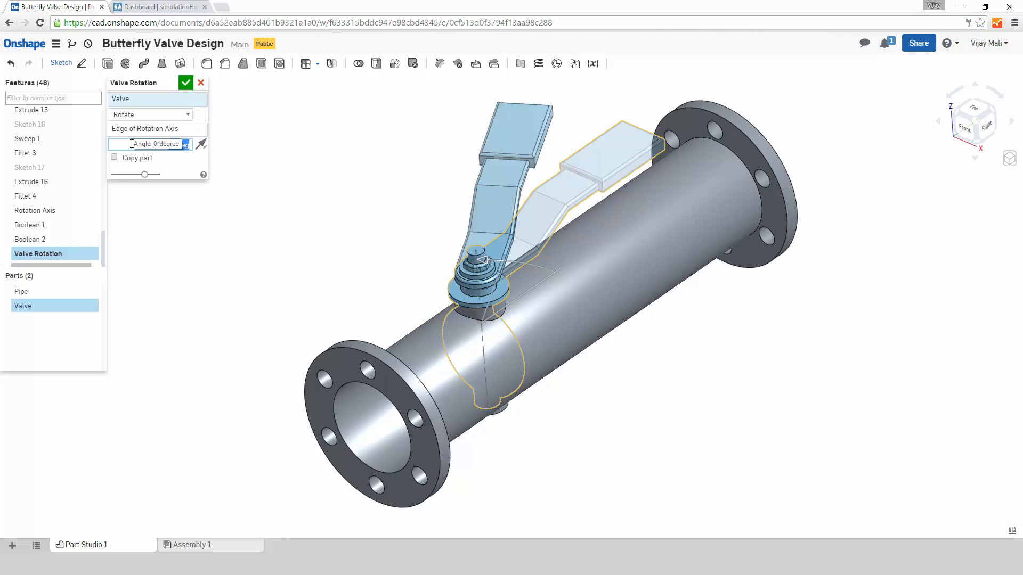
left_click(186, 84)
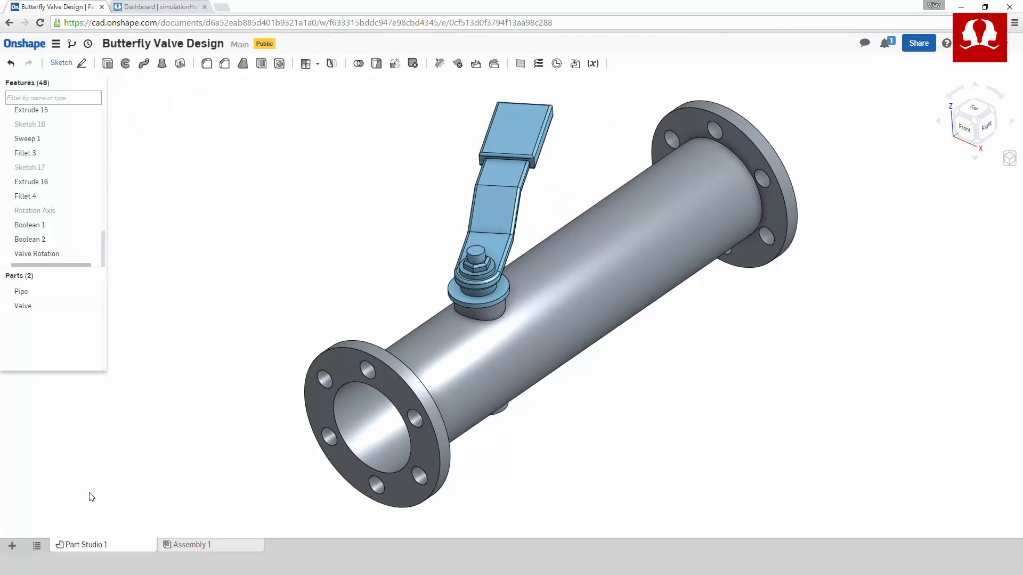
Step: Check the disc and handle orientation after the Valve Rotation edit in front view, and return to isometric
key("shift+1")
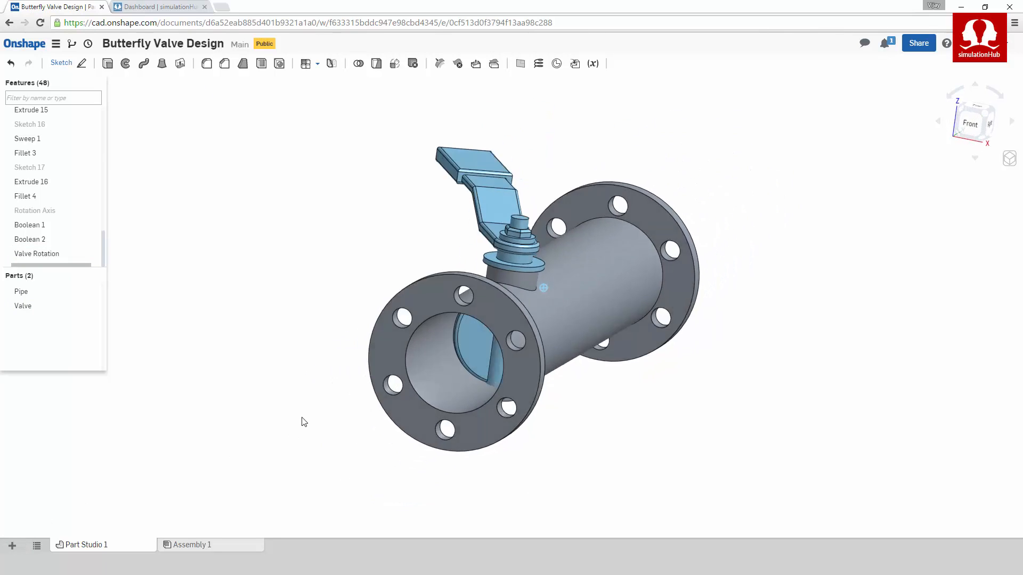
right_click_drag(300, 416, 315, 417)
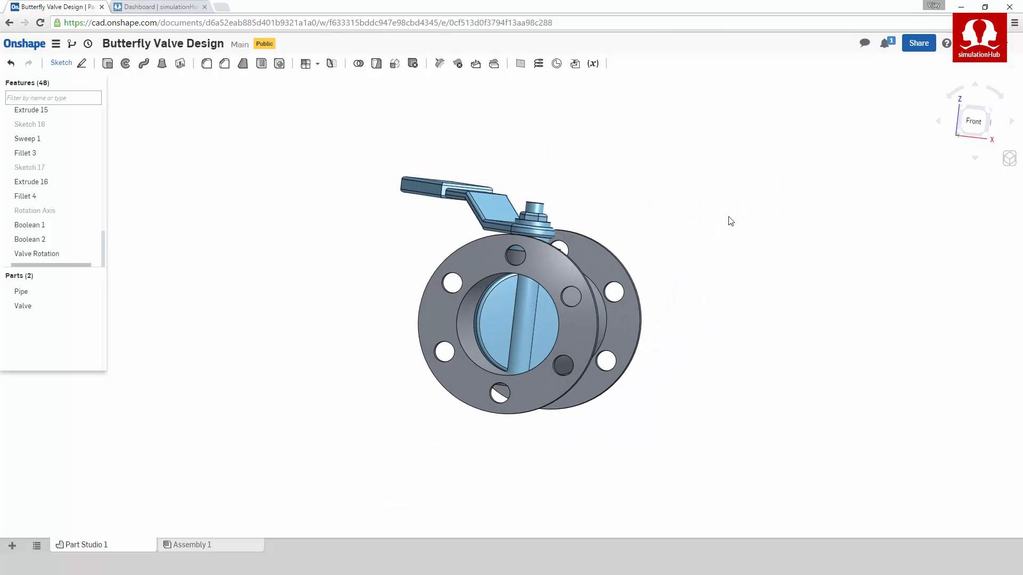
left_click(975, 122)
middle_click_drag(692, 283, 622, 268)
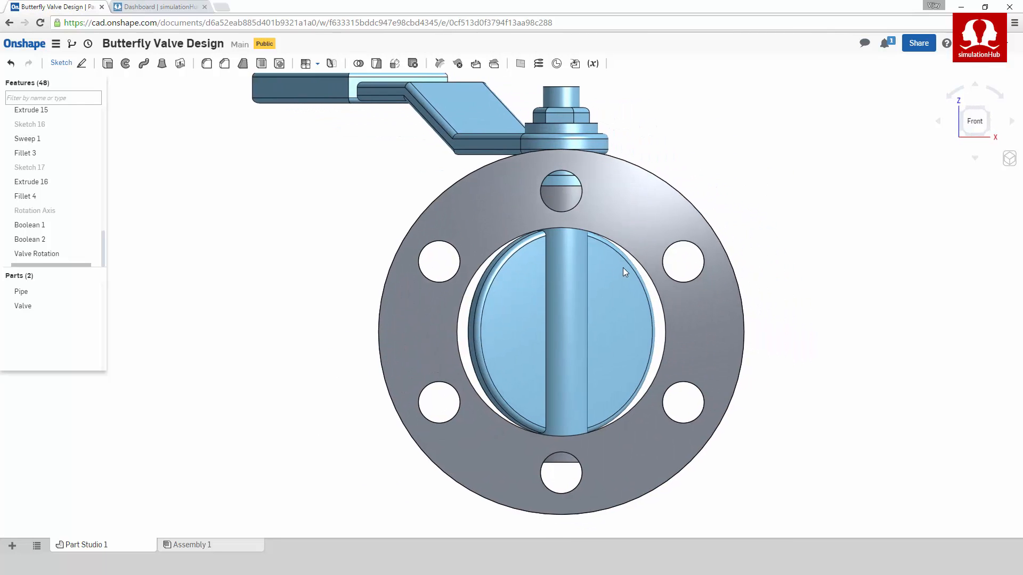
left_click(1009, 158)
left_click(952, 162)
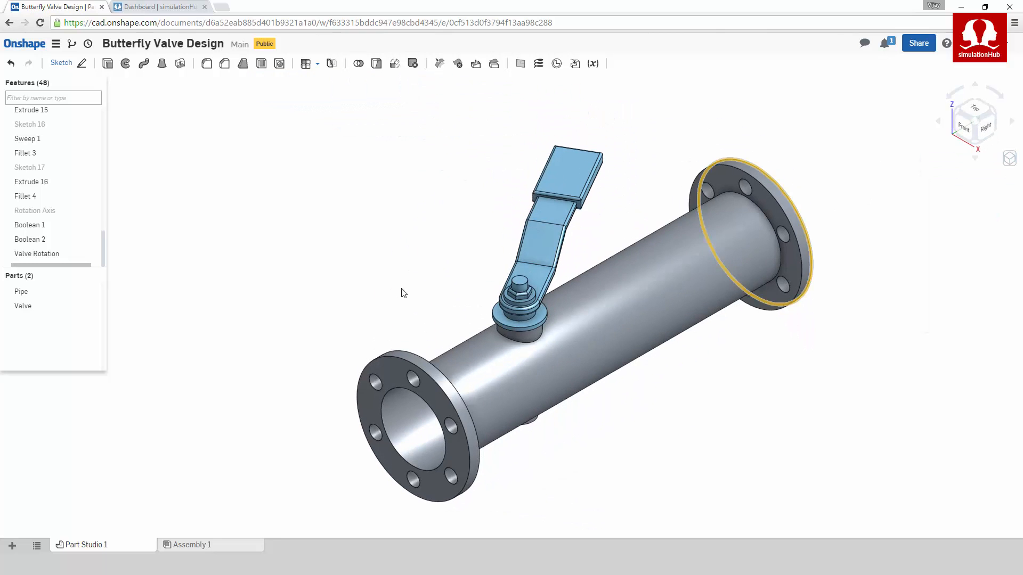
Step: Add the simulationHub application to the document as a new element
left_click(11, 546)
mouse_move(49, 465)
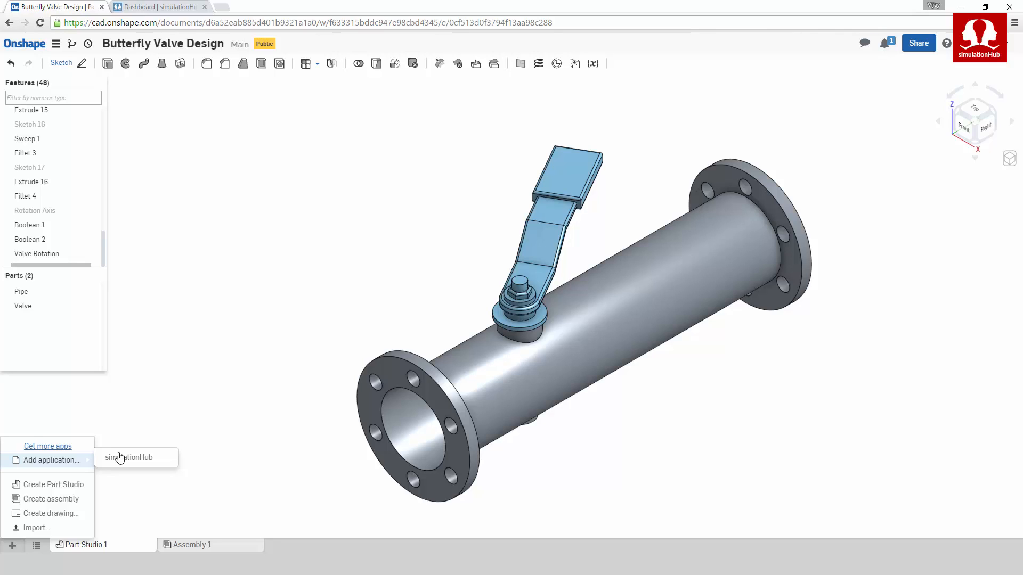
left_click(119, 458)
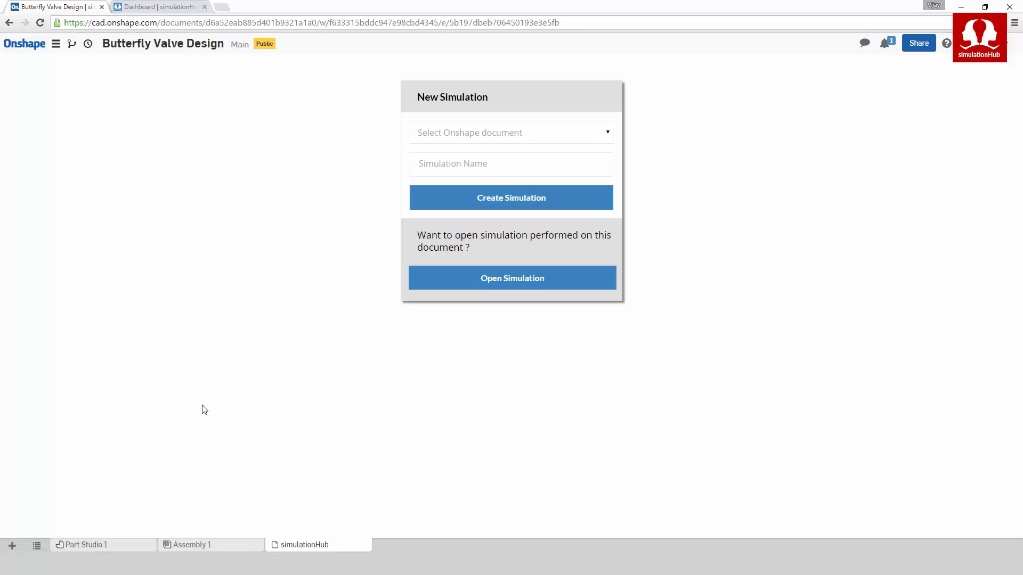
Step: Create a new simulation of Part Studio 1 named "Butterfly Valve Design - 30 Deg"
left_click(464, 137)
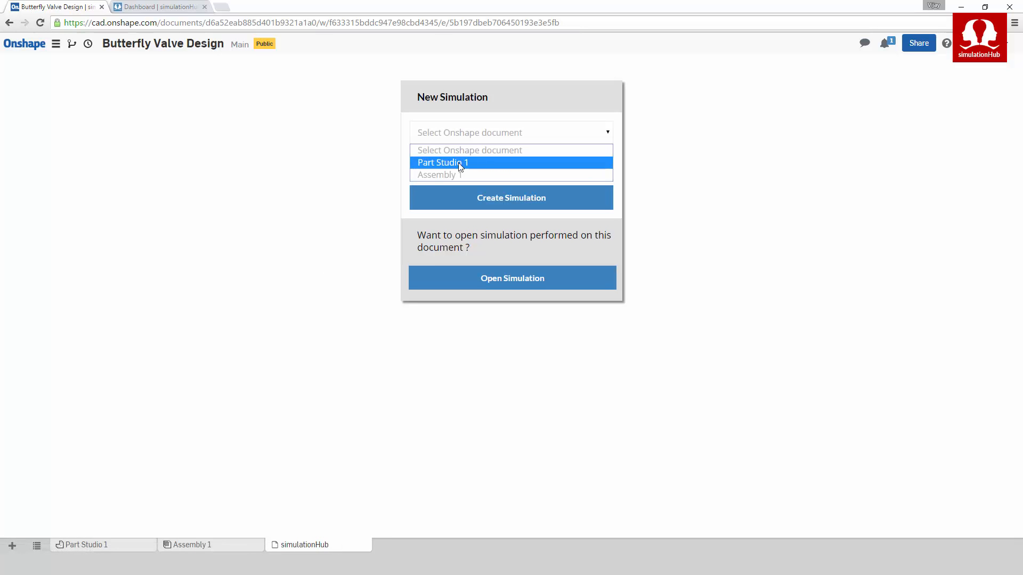
left_click(459, 163)
left_click(459, 163)
type("But")
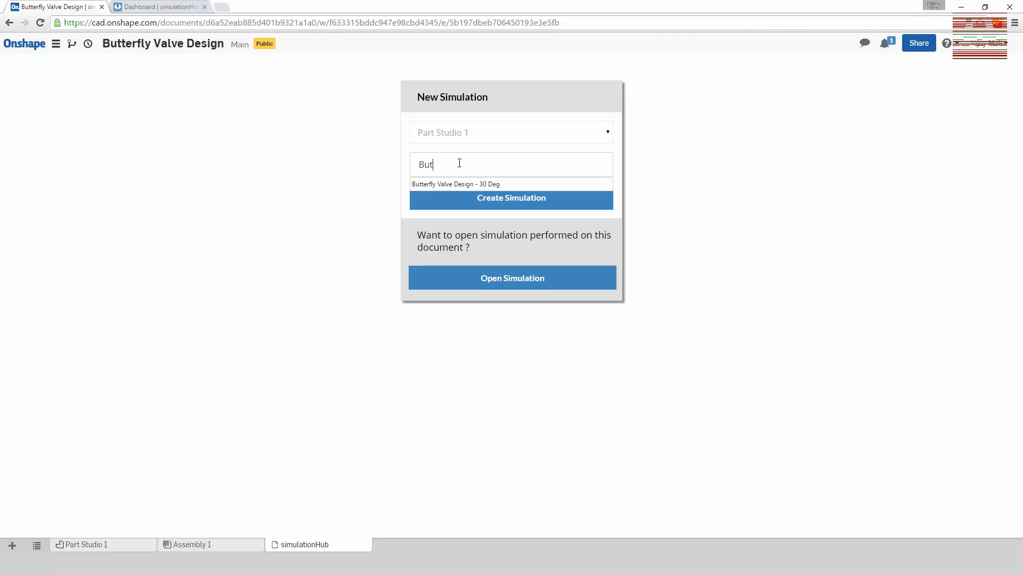
type("terf")
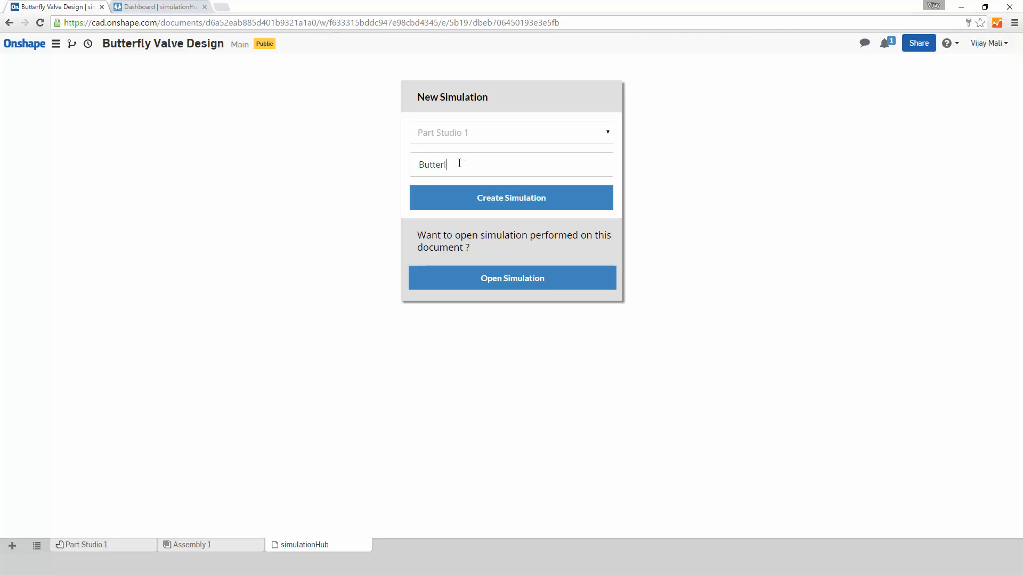
type("ly Valv")
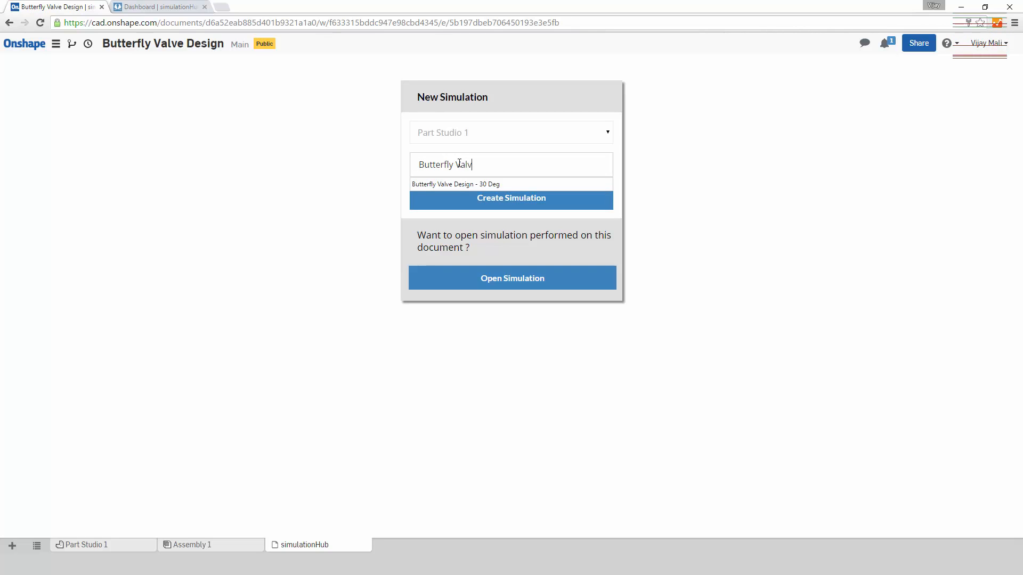
type("e Desi")
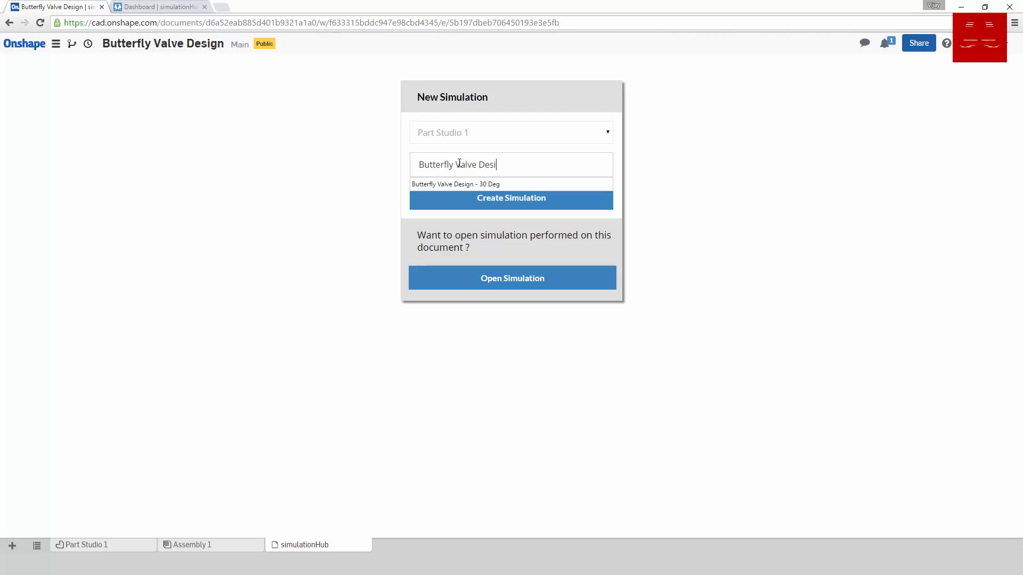
type("gn -")
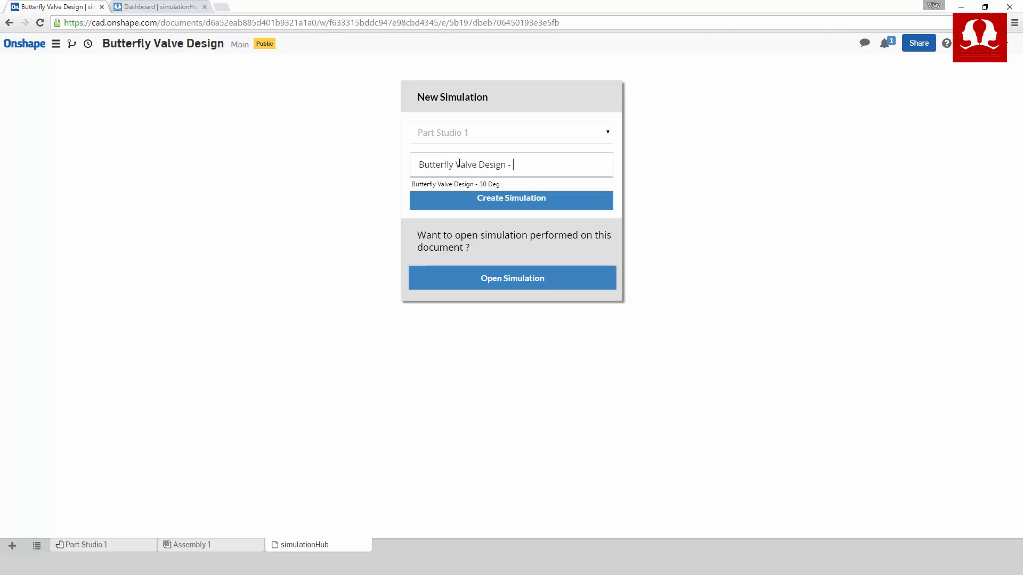
type(" 30 Deg")
left_click(617, 165)
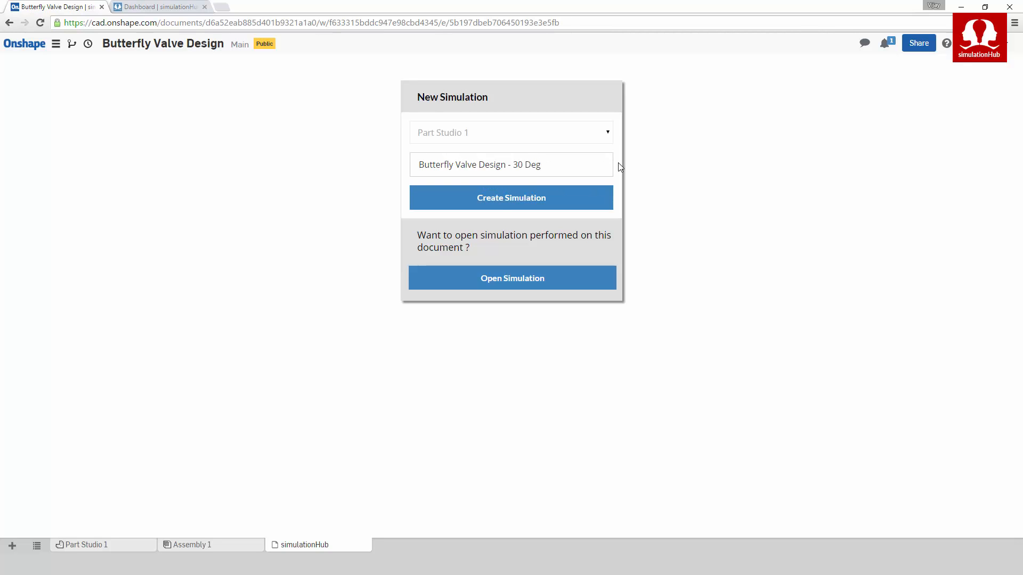
left_click(527, 205)
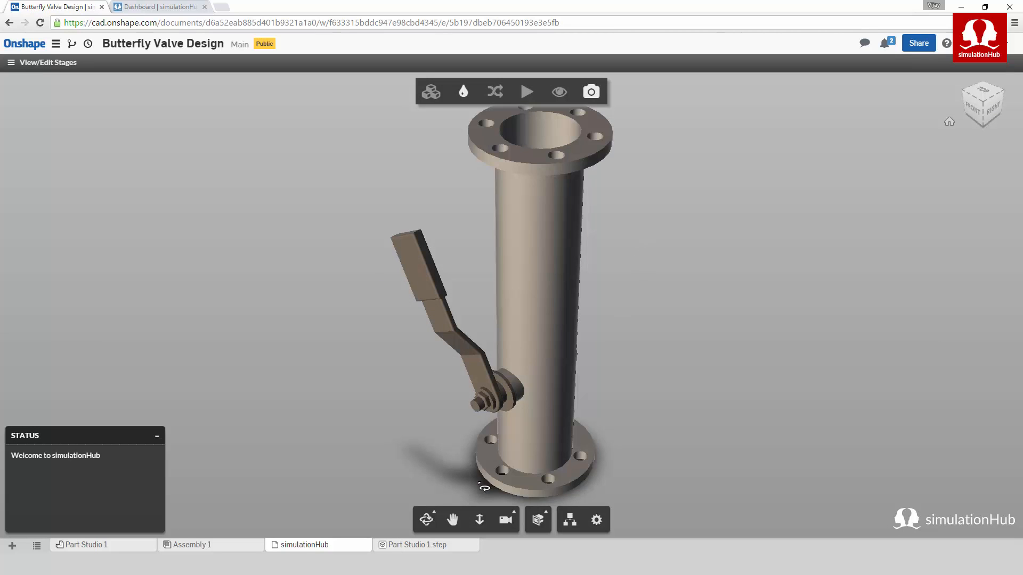
Step: Create a fluid point inside the pipe bore from two picks on its inner wall, and accept it to start fluid volume extraction
left_click_drag(454, 489, 453, 314)
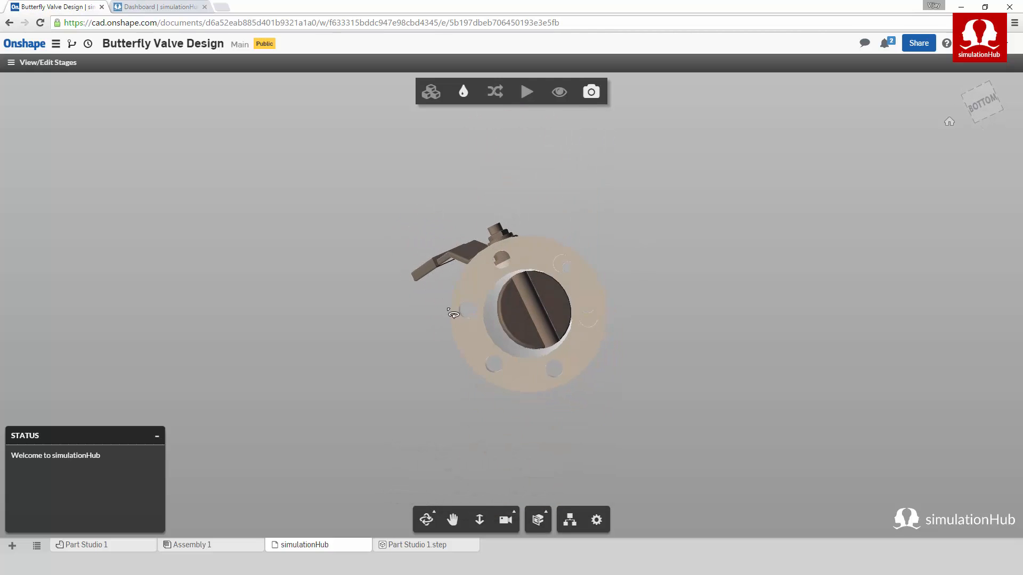
scroll(453, 314, "up", 5)
mouse_move(609, 322)
left_mouse_down()
mouse_move(696, 306)
mouse_move(647, 317)
mouse_move(525, 282)
left_mouse_up()
scroll(647, 316, "down", 6)
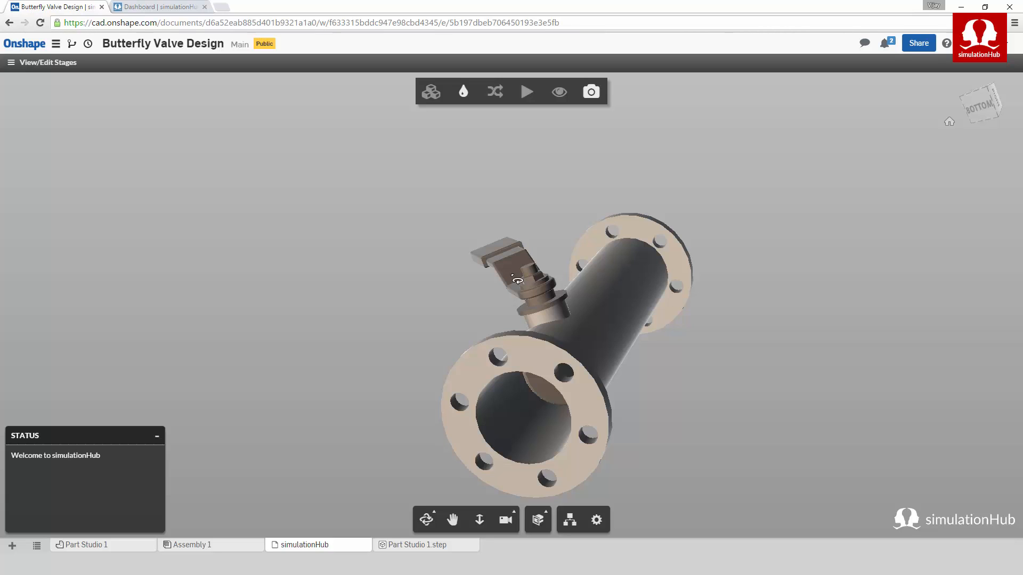
left_click(463, 94)
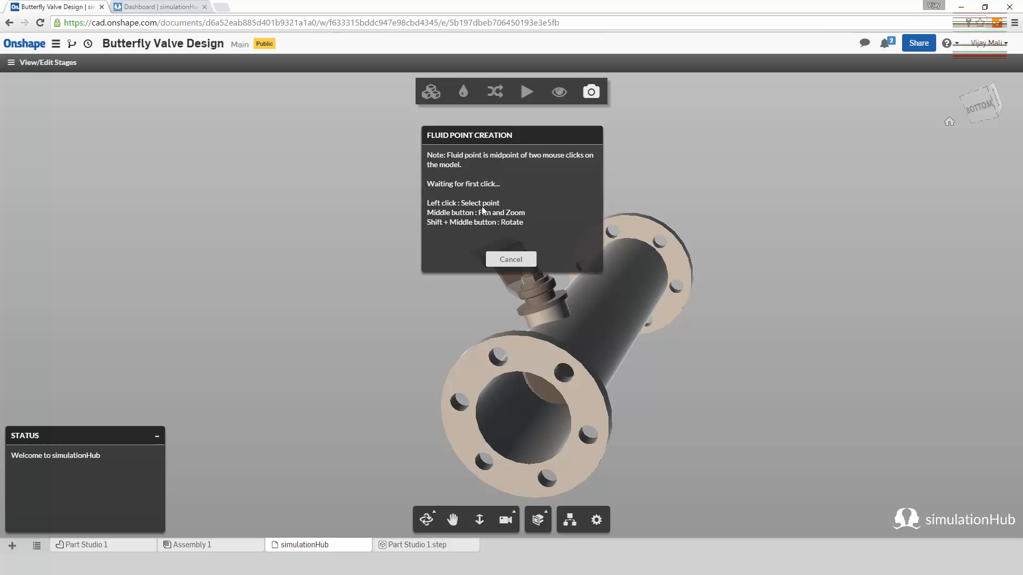
left_click_drag(429, 135, 221, 148)
left_click(513, 422)
middle_click_drag(584, 425, 710, 416, "shift")
left_click(714, 356)
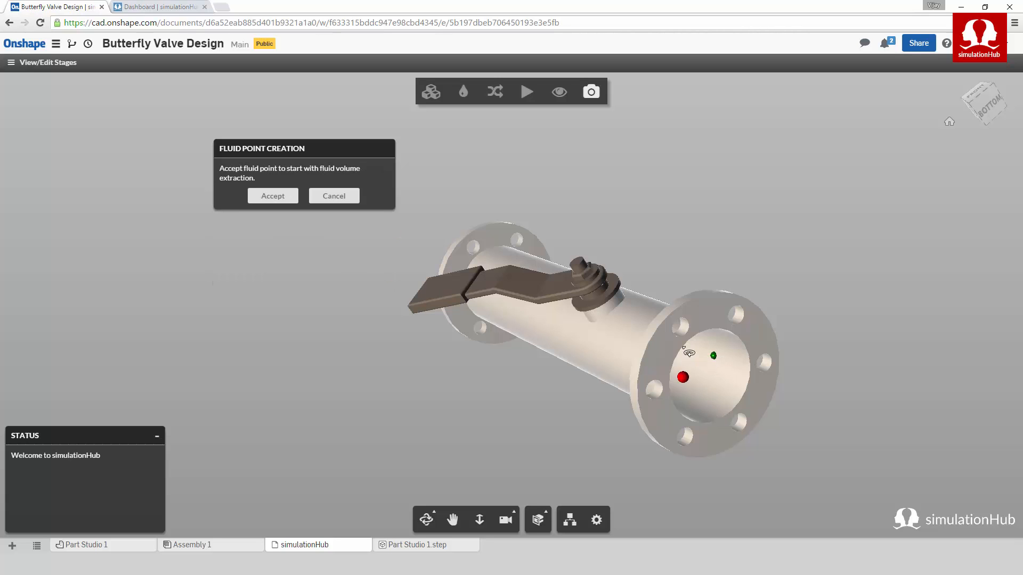
middle_click_drag(620, 432, 458, 410, "shift")
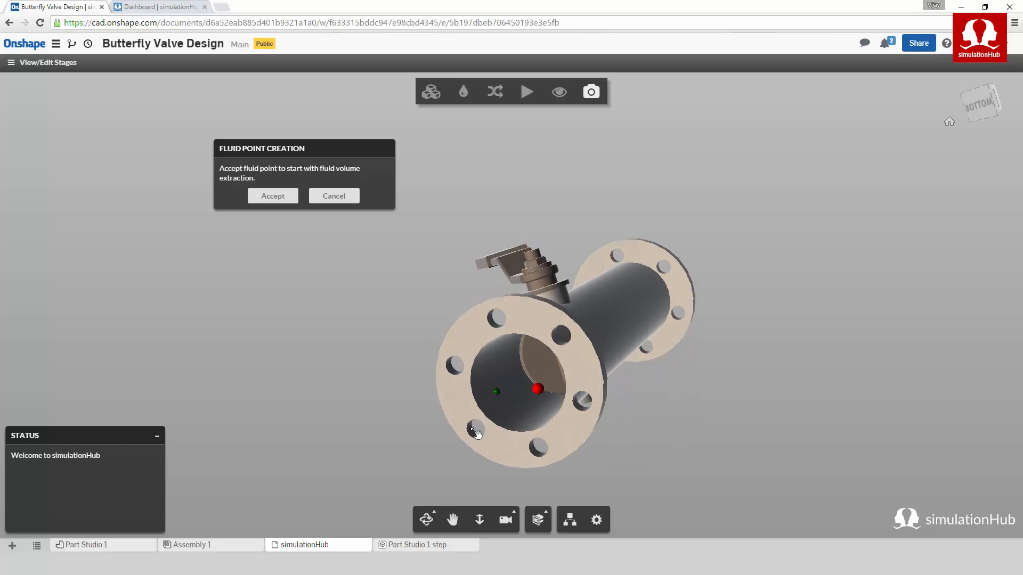
left_click(272, 195)
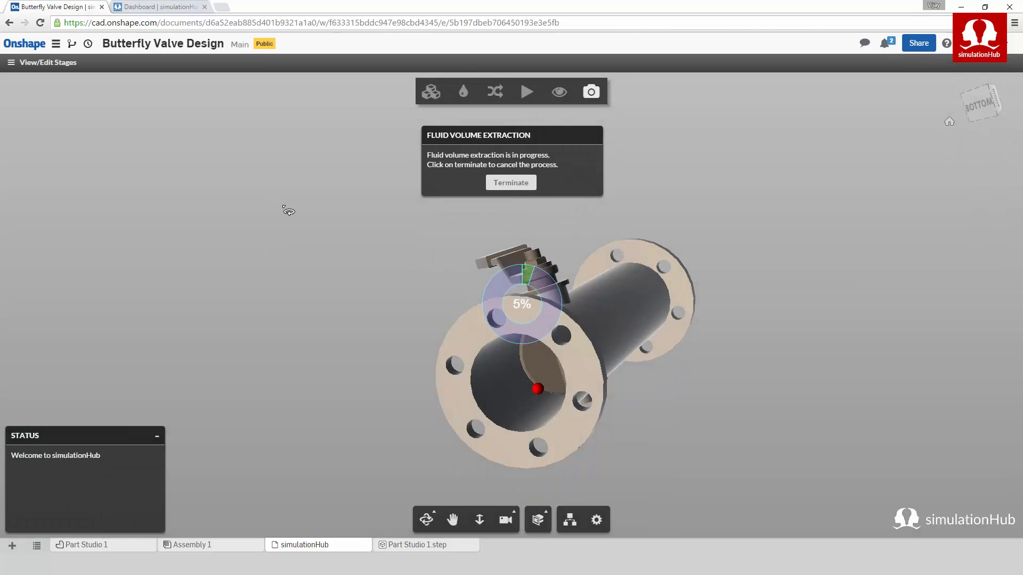
left_click_drag(468, 138, 216, 229)
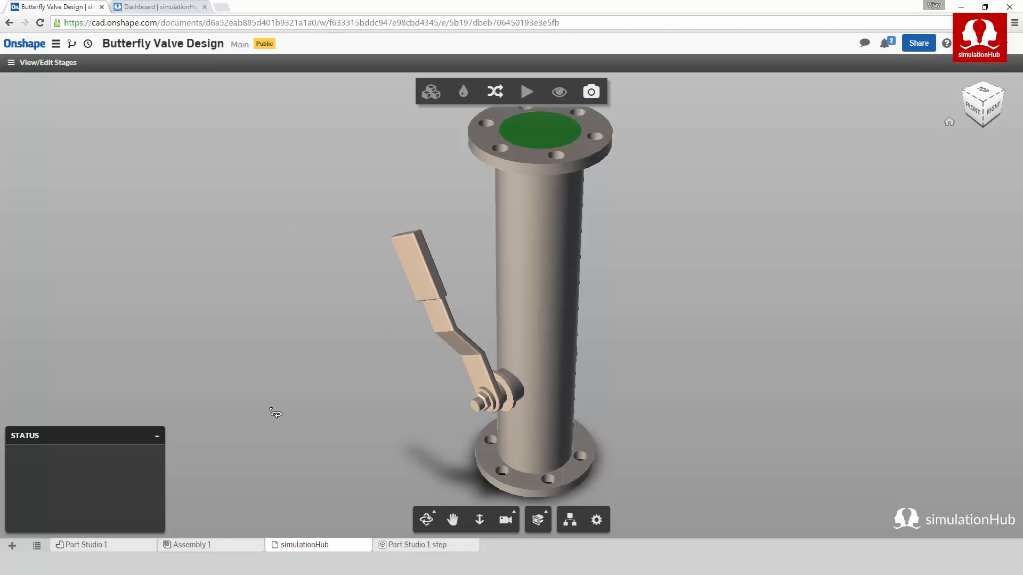
Step: Hide the solid valve body so that only the extracted fluid volume is displayed
left_click_drag(285, 392, 367, 182)
right_click(462, 375)
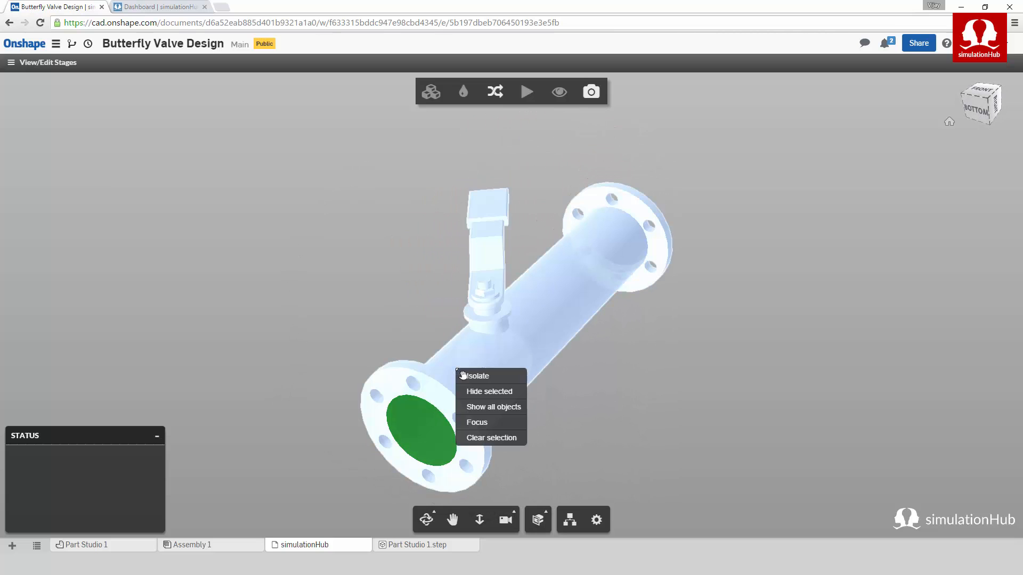
left_click(469, 391)
Step: Examine the extracted fluid volume, especially the stem hole in its side and its end face
scroll(475, 336, "up", 3)
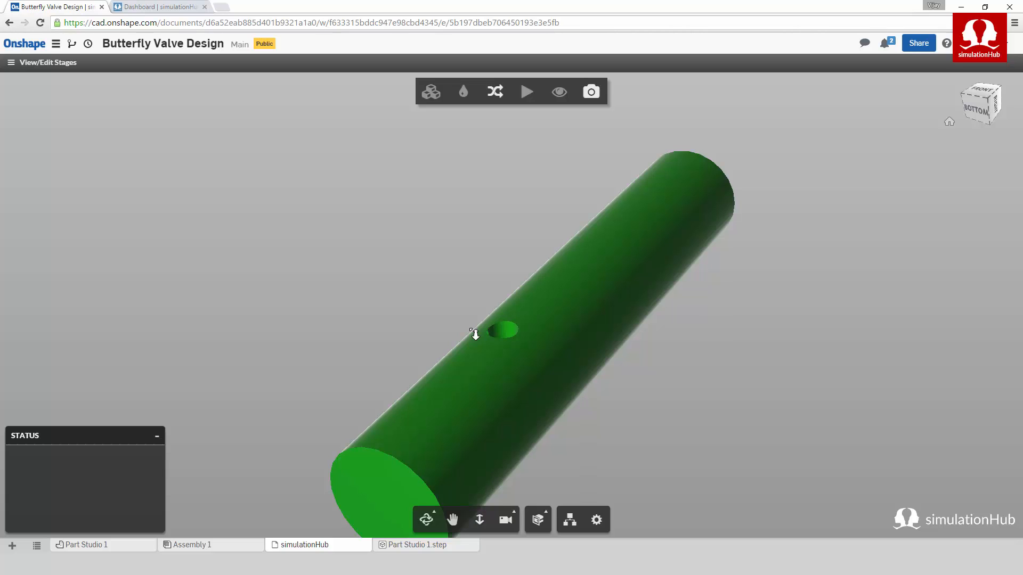
scroll(473, 332, "up", 5)
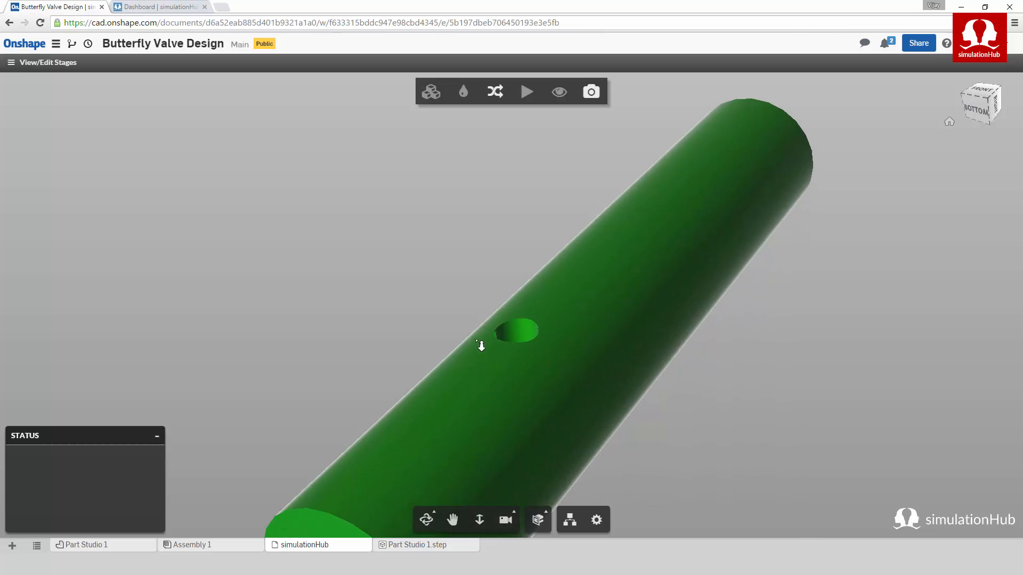
left_click_drag(527, 367, 457, 408)
scroll(458, 408, "down", 2)
middle_click_drag(457, 408, 461, 288)
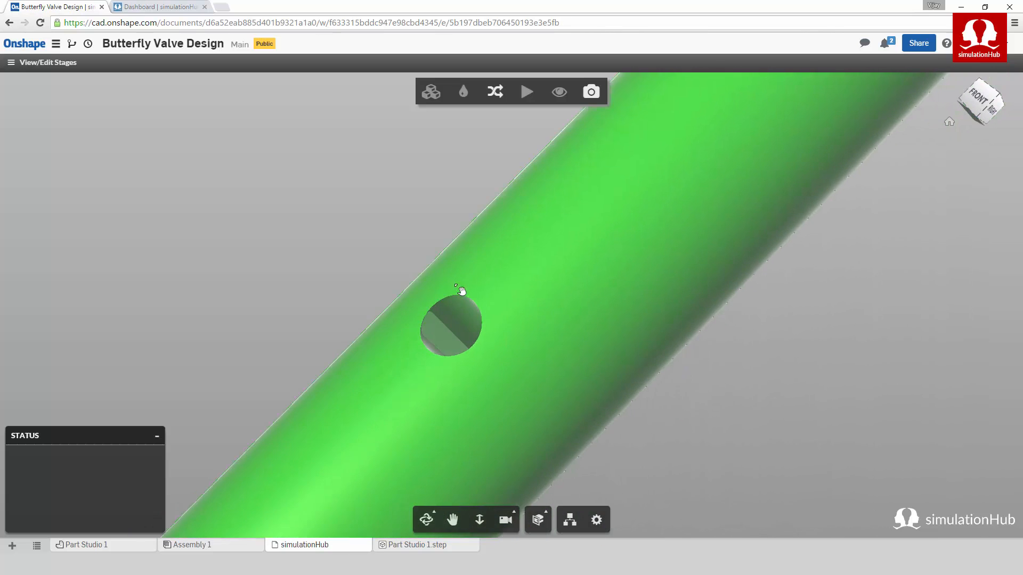
left_click_drag(471, 333, 529, 321)
scroll(529, 322, "down", 5)
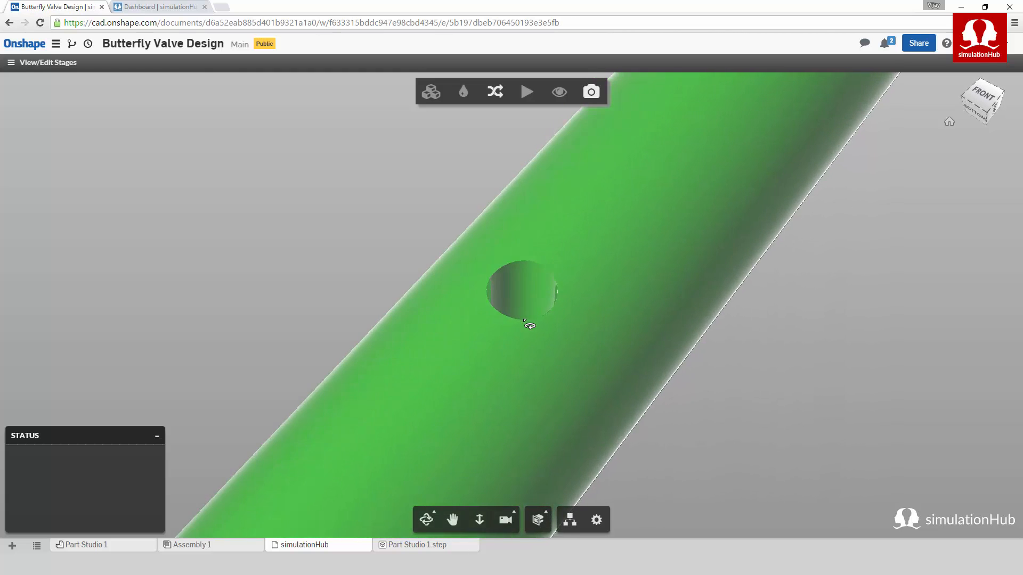
left_click_drag(510, 356, 514, 326)
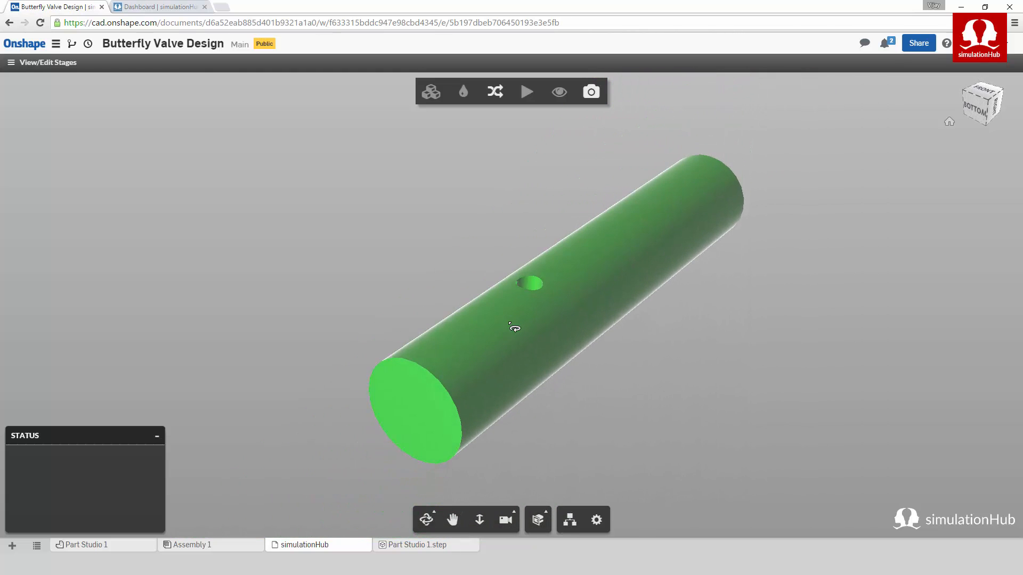
scroll(474, 390, "down", 3)
scroll(474, 390, "up", 3)
scroll(477, 392, "up", 3)
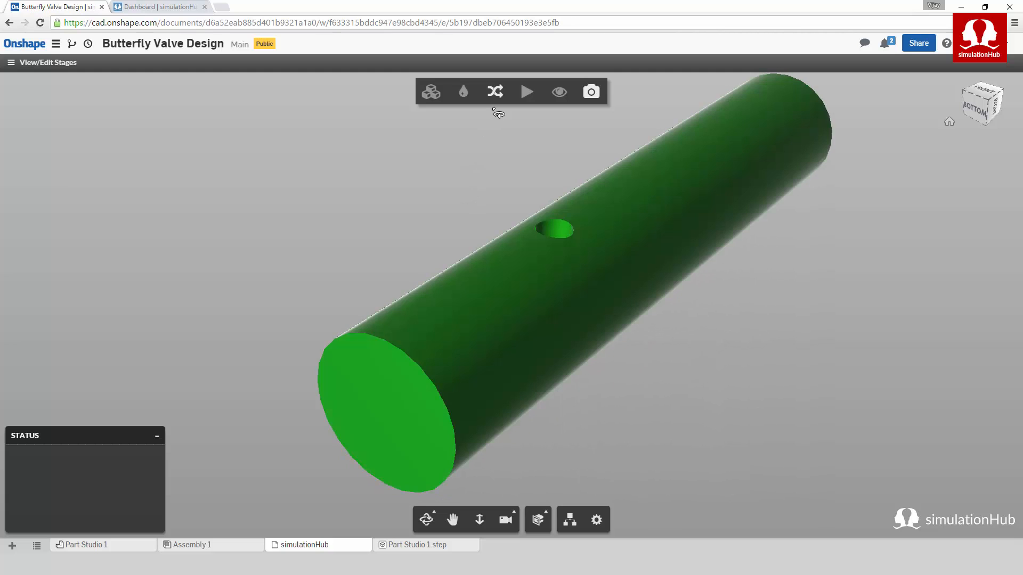
Step: Assign the fluid volume's end face nearest the stem hole as an inlet
left_click(500, 93)
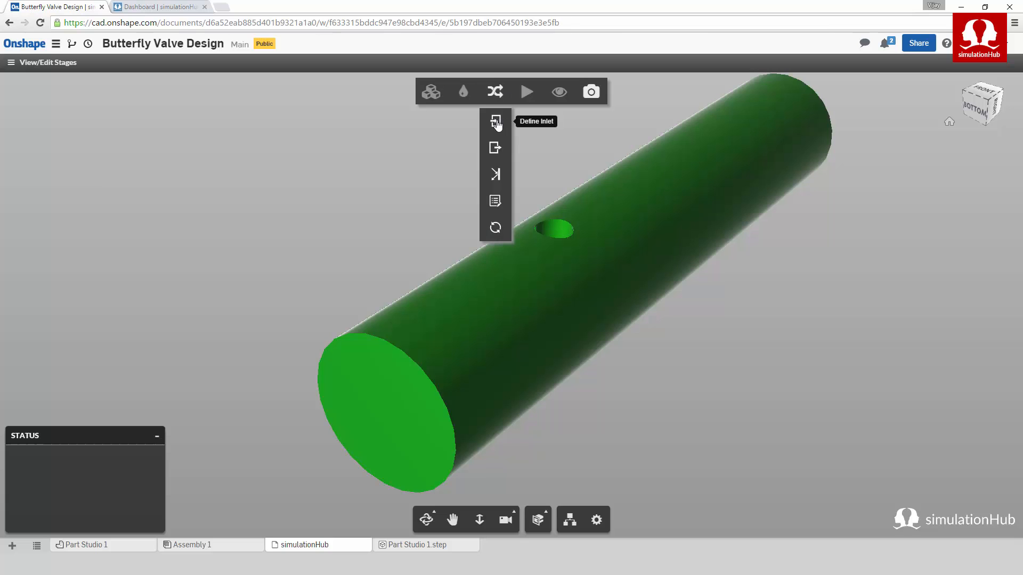
left_click(495, 121)
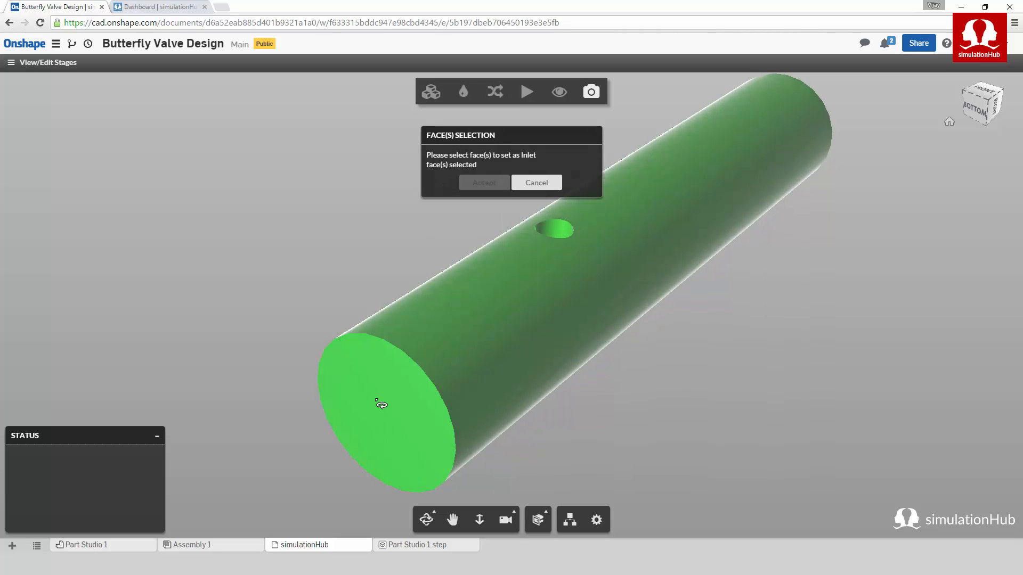
left_click(390, 391)
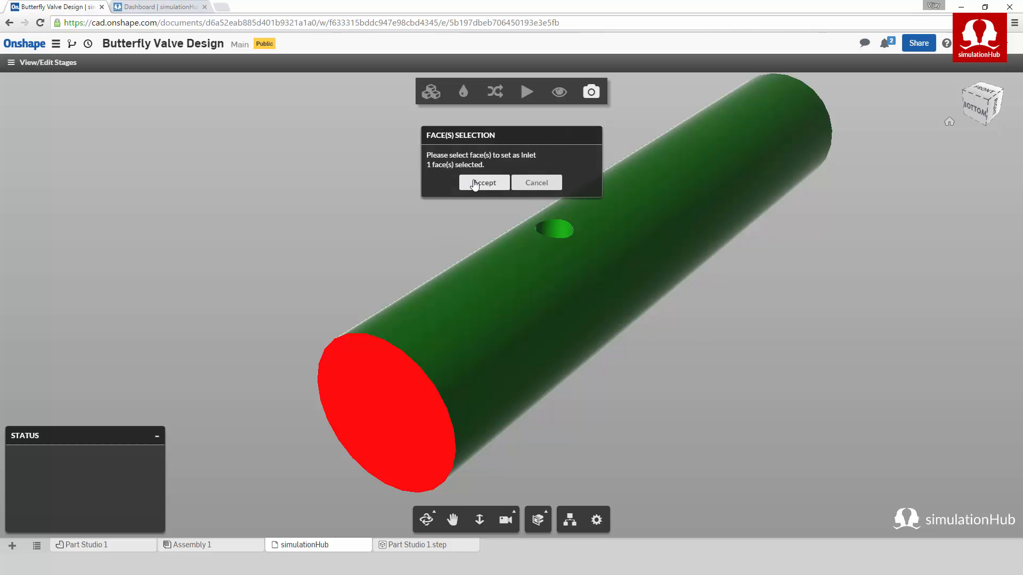
left_click(475, 183)
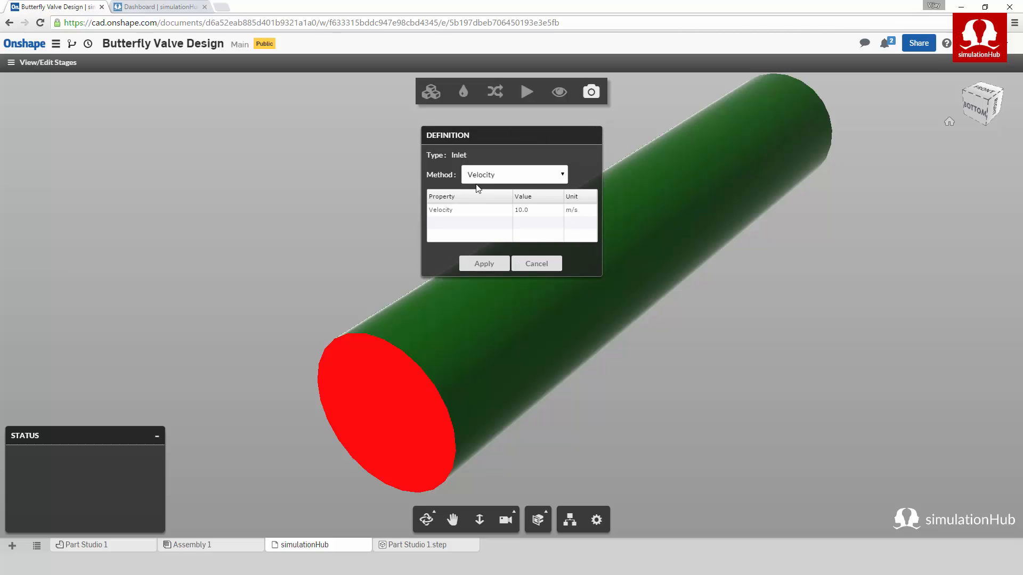
Step: Define the inlet by Mass Flow Rate with a value of 75 kg/s and apply it
left_click(486, 178)
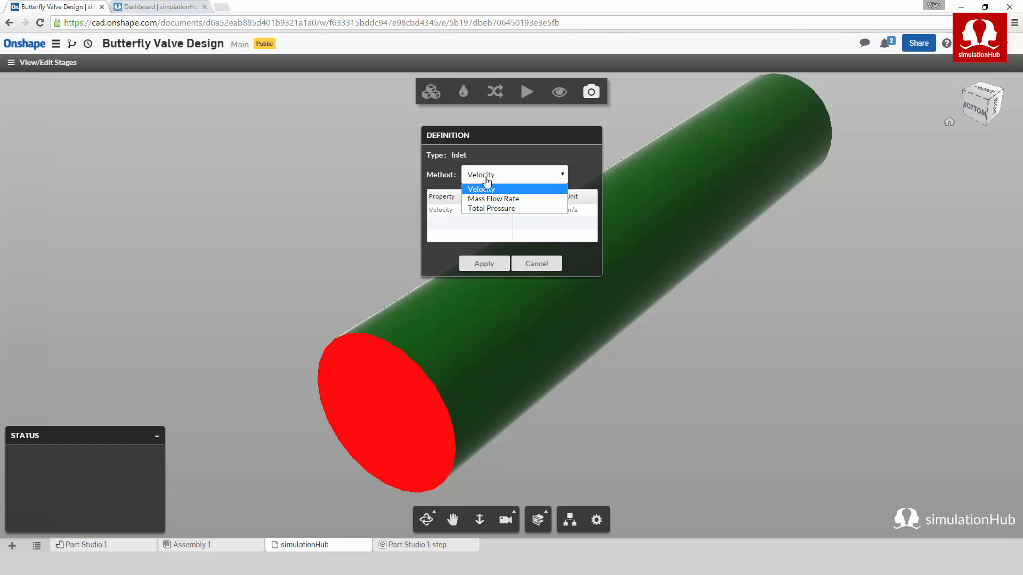
left_click(488, 200)
left_click(528, 211)
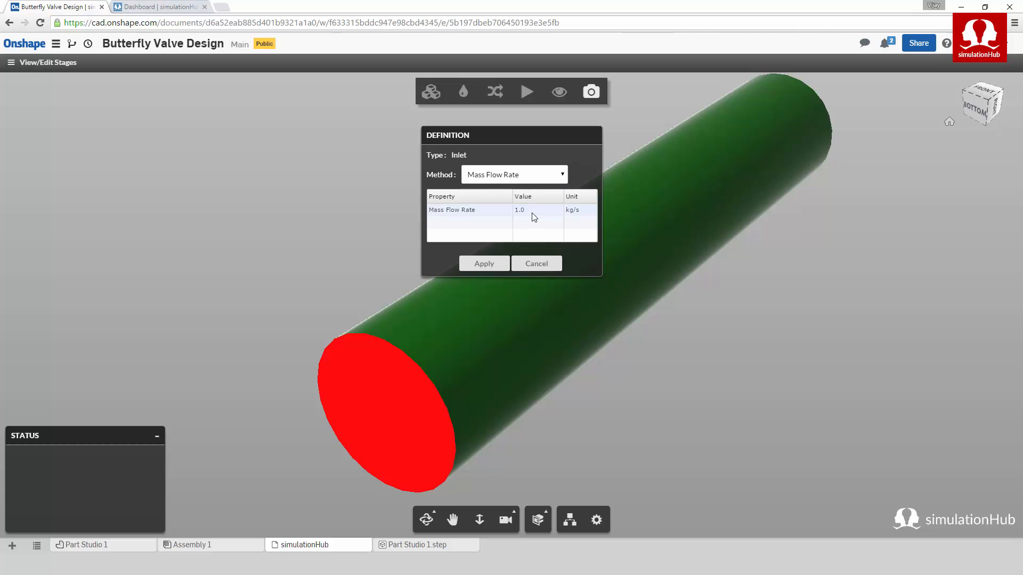
left_click(529, 210)
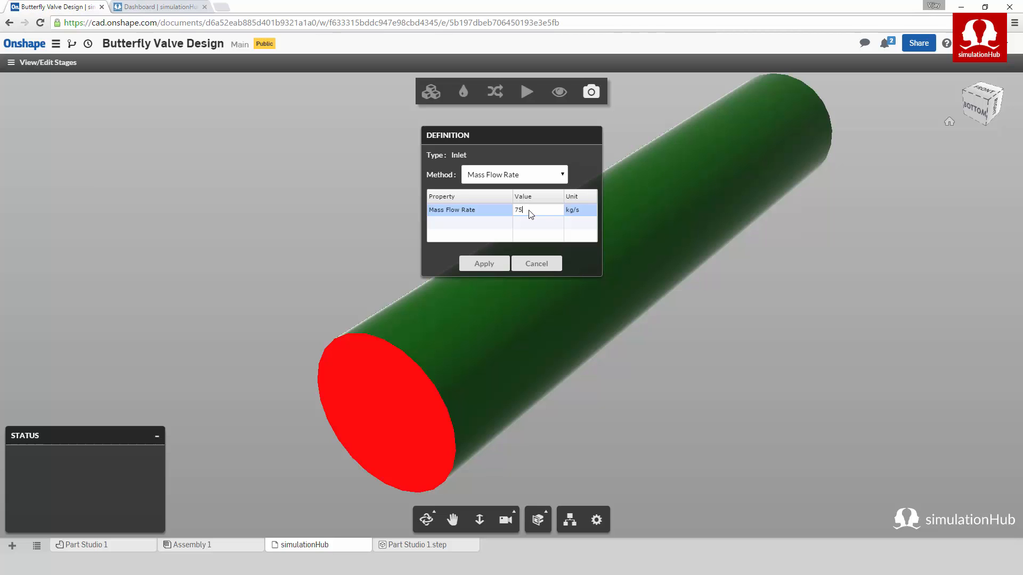
type("75")
left_click(526, 230)
left_click(484, 264)
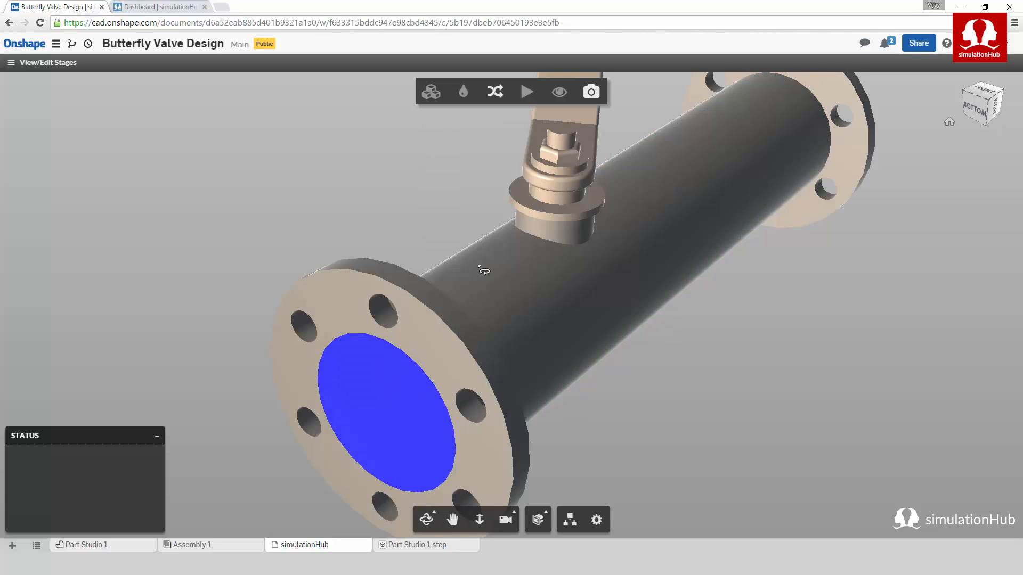
Step: Define the fluid volume's opposite end face as an outlet with a Static Pressure of 0.0 Pa
scroll(408, 252, "down", 3)
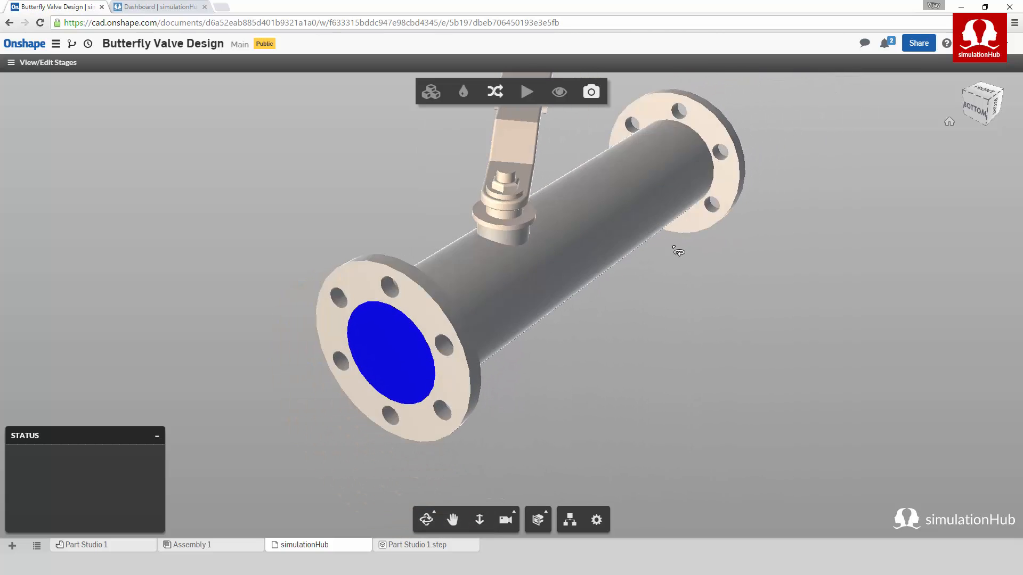
left_click_drag(618, 249, 598, 297)
left_click(494, 92)
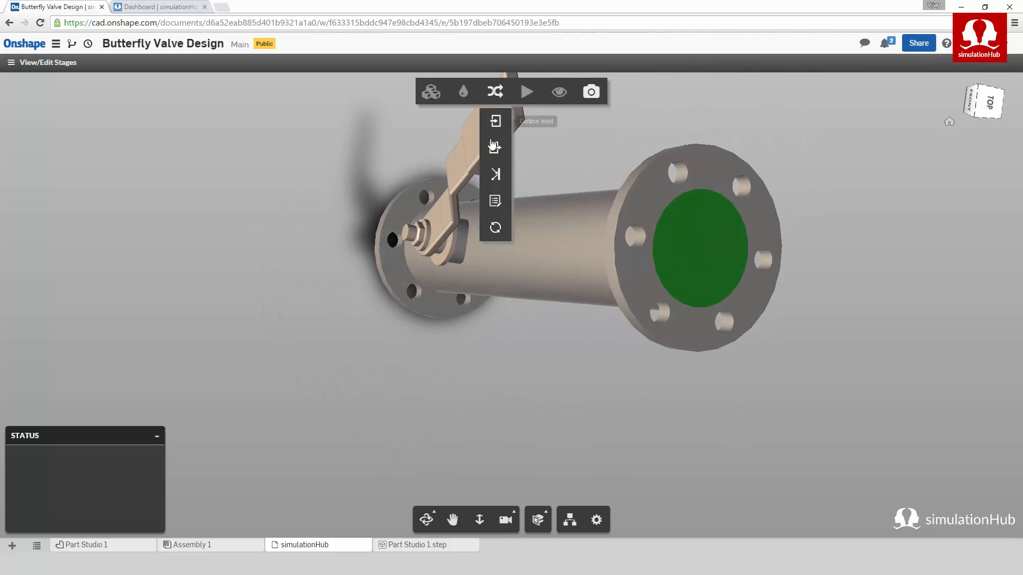
left_click(495, 148)
left_click(703, 243)
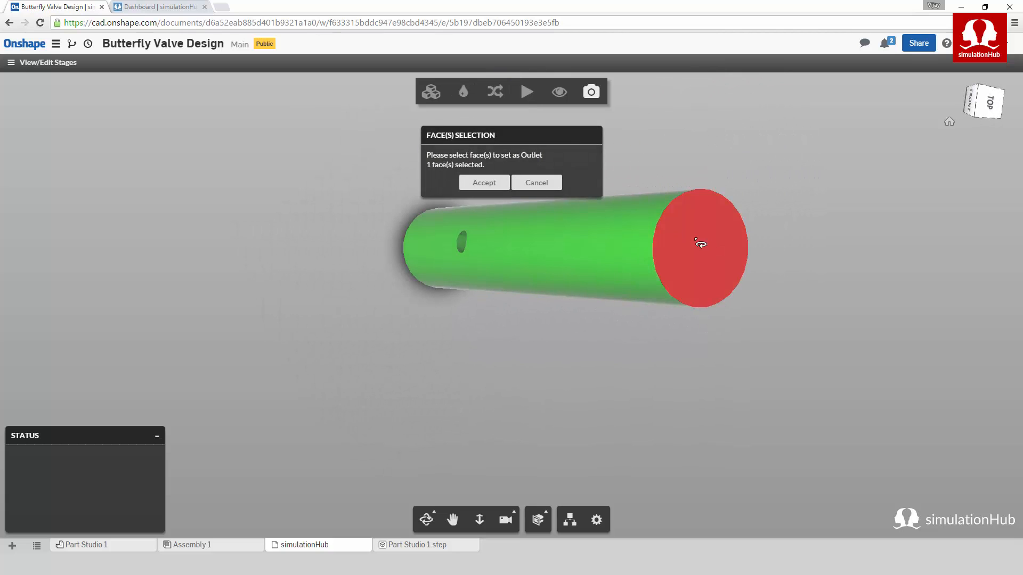
left_click(472, 184)
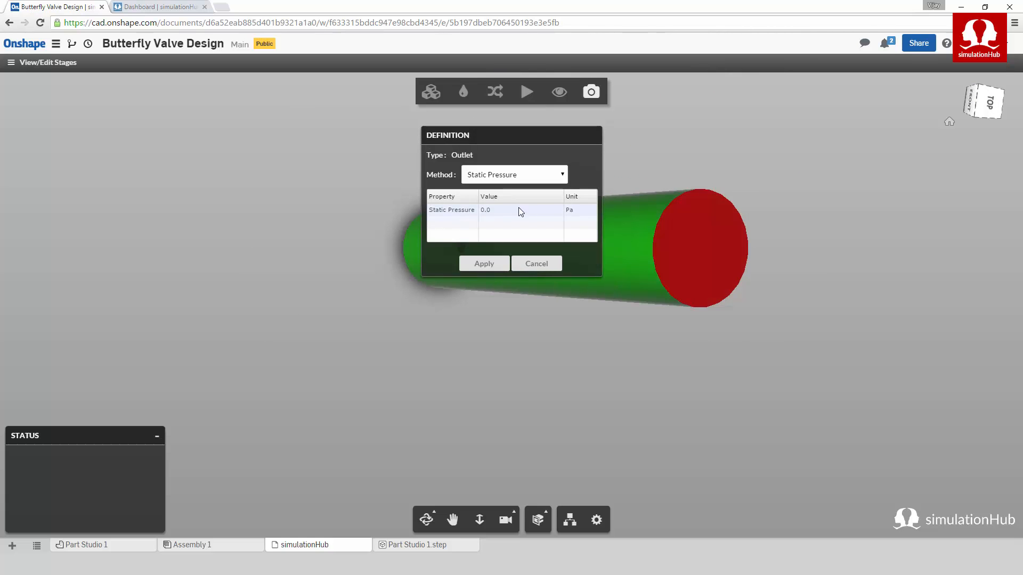
left_click(484, 264)
Step: Review the boundary definitions assigned to the fluid volume, checking its inlet, outlet and wall faces
left_click_drag(436, 354, 749, 222)
left_click_drag(506, 315, 612, 292)
left_click(495, 92)
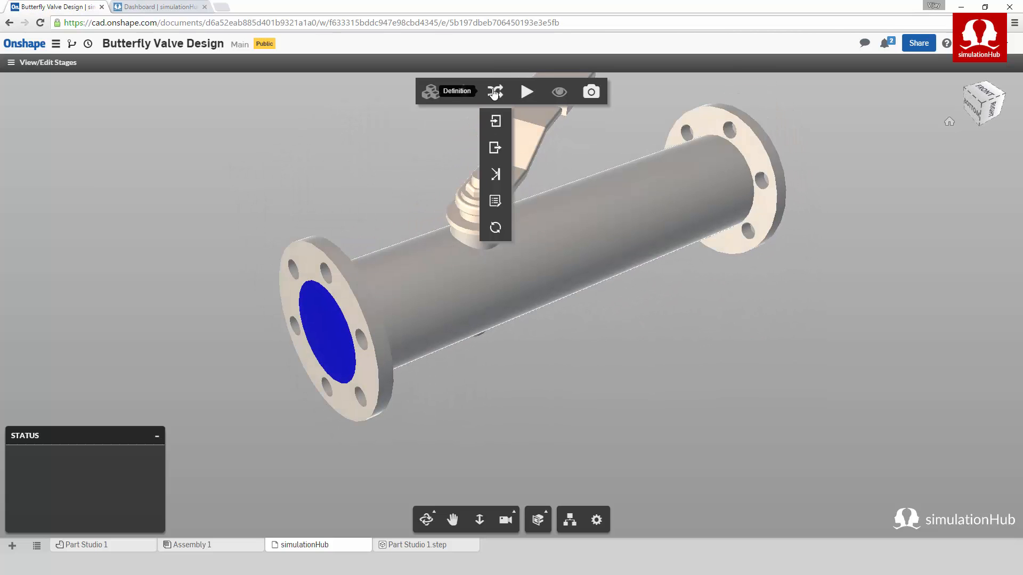
left_click(495, 201)
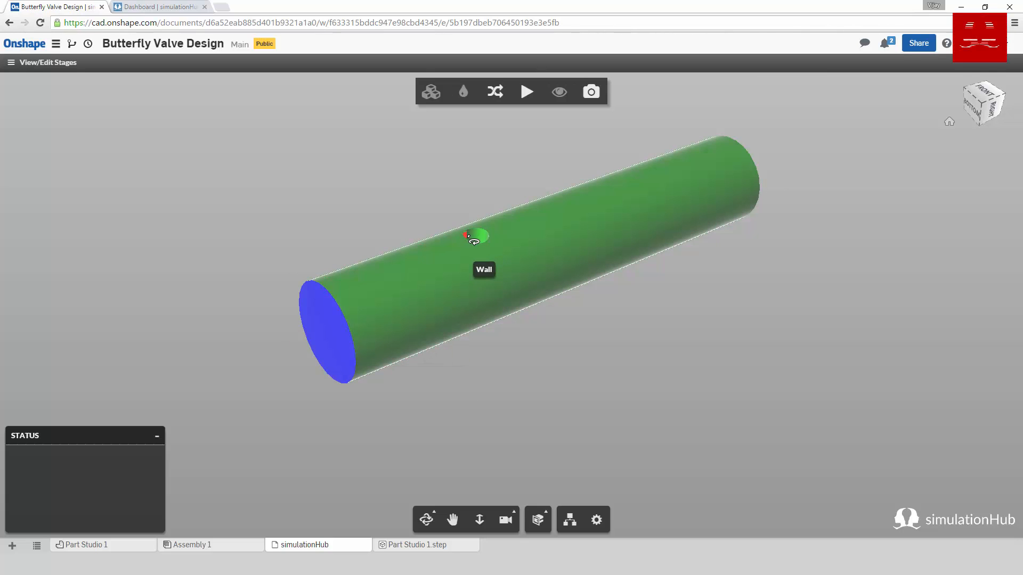
left_click_drag(679, 296, 564, 388)
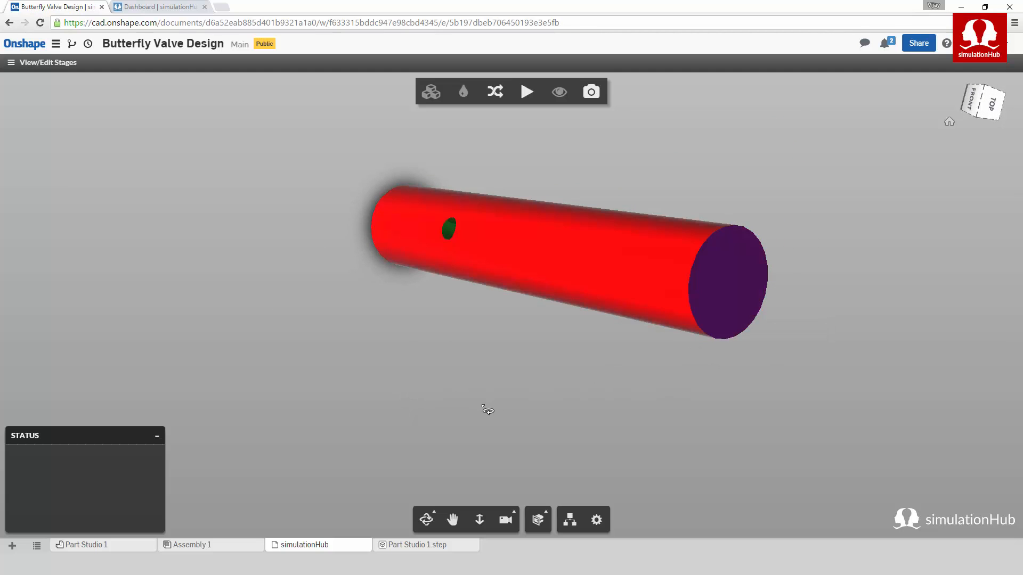
left_click_drag(482, 393, 710, 317)
left_click_drag(533, 386, 612, 342)
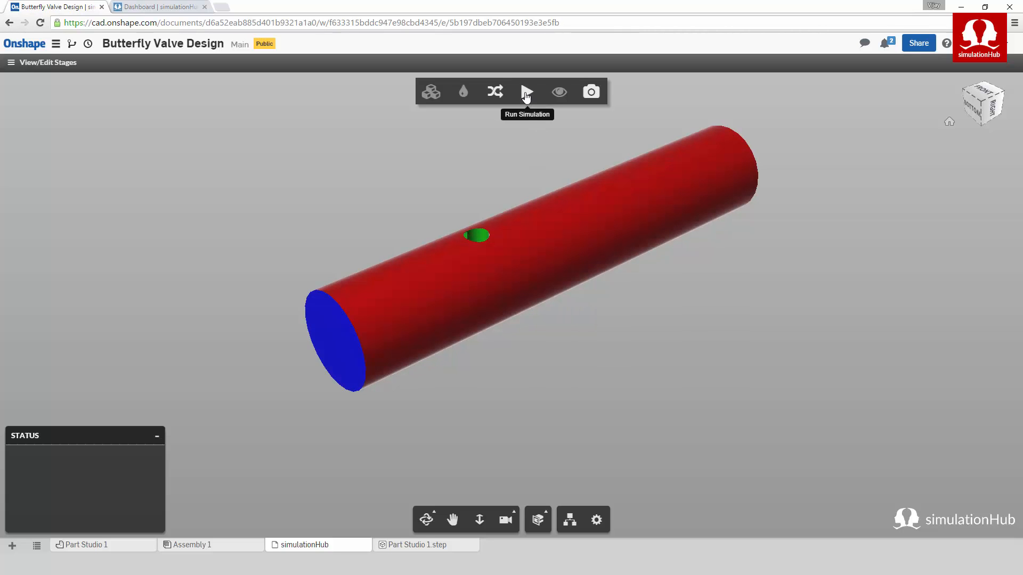
Step: Run the simulation with Water as the fluid and a Coarse mesh, moving the progress dialog clear of the model
left_click(527, 94)
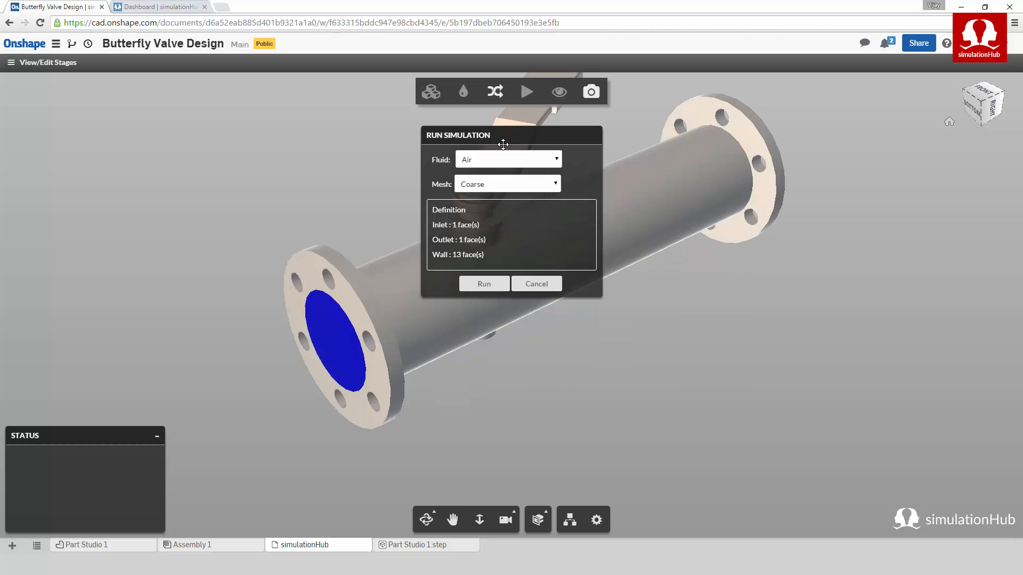
left_click(501, 160)
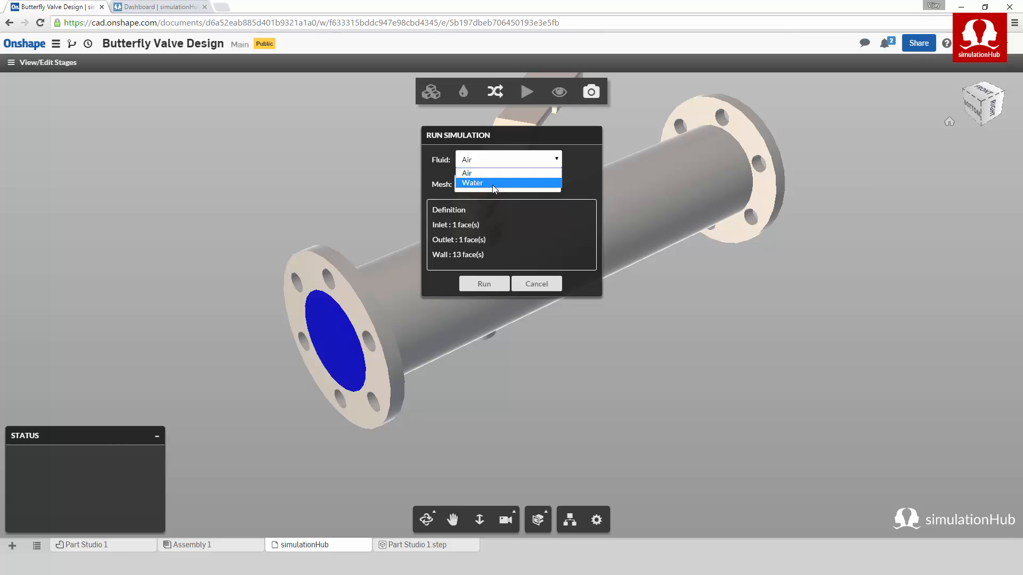
left_click(493, 185)
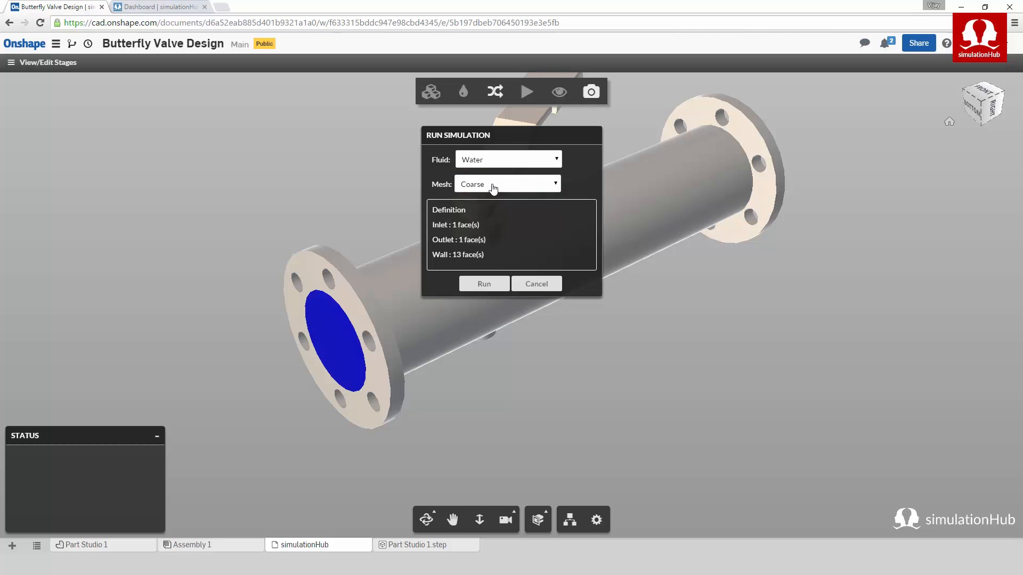
left_click(492, 184)
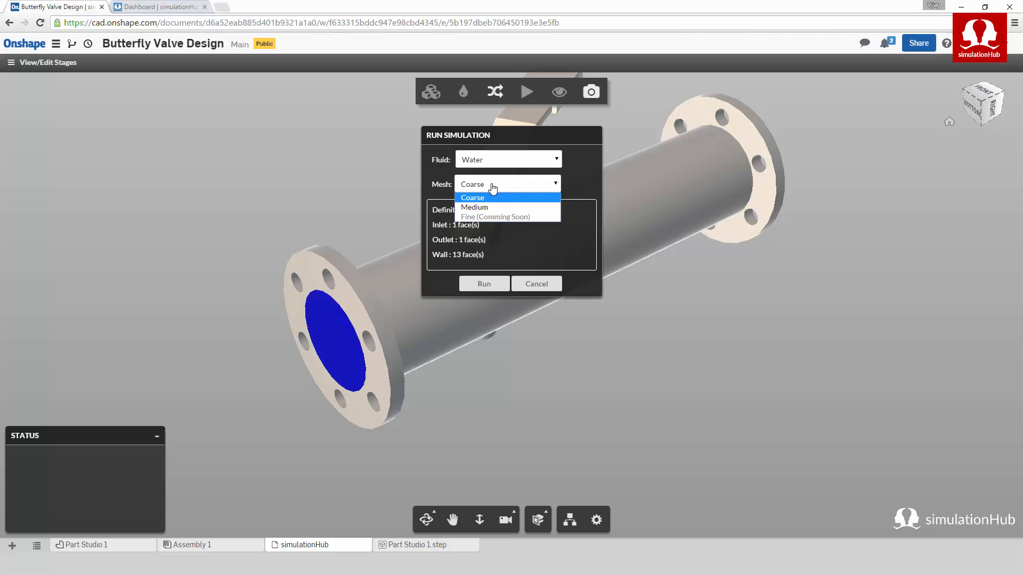
left_click(479, 198)
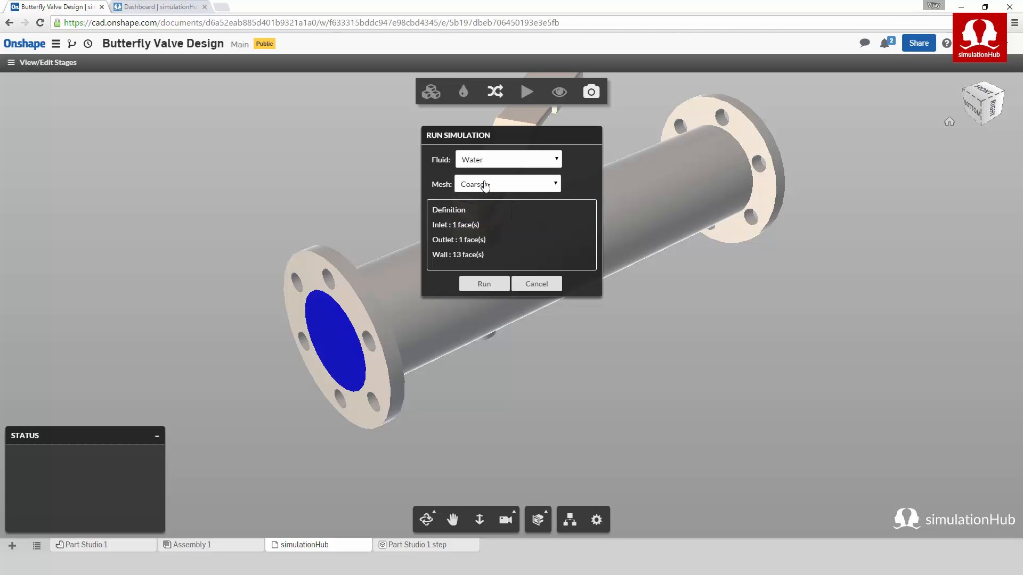
left_click(478, 286)
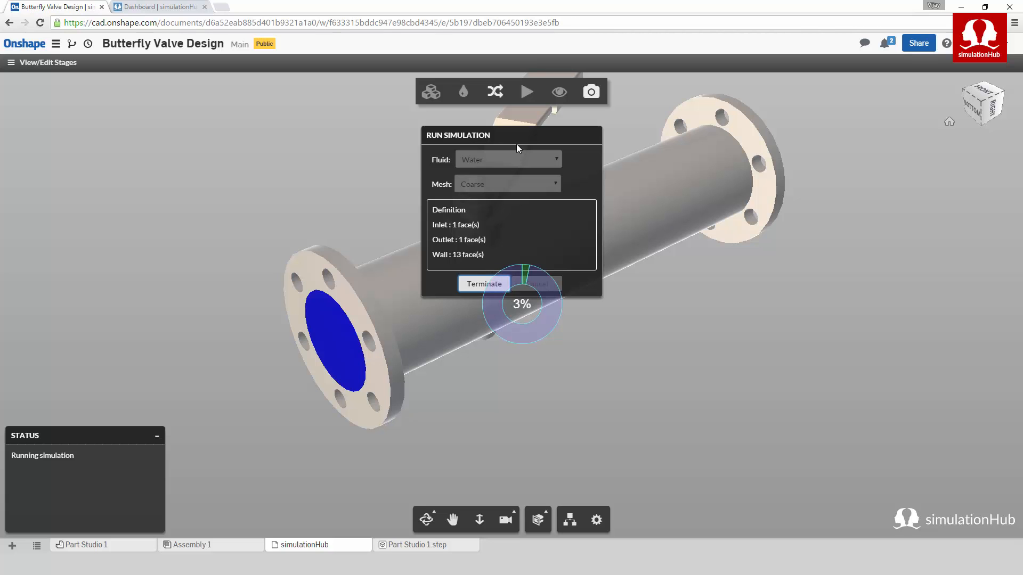
left_click_drag(516, 141, 163, 139)
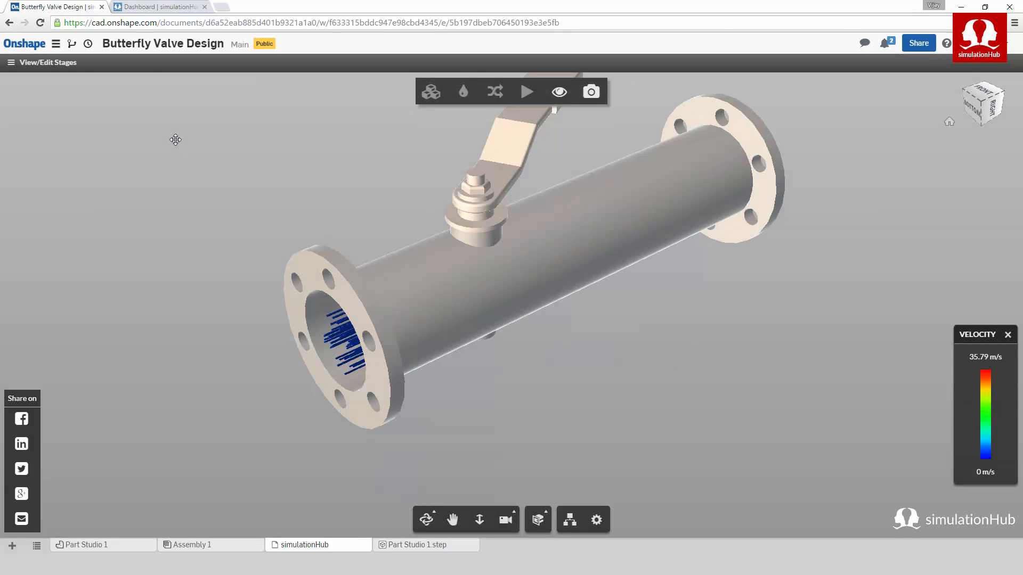
Step: Show flow arrows along the velocity streamlines and examine them through the inlet flange around the valve disc
left_click_drag(483, 388, 637, 345)
scroll(513, 233, "up", 4)
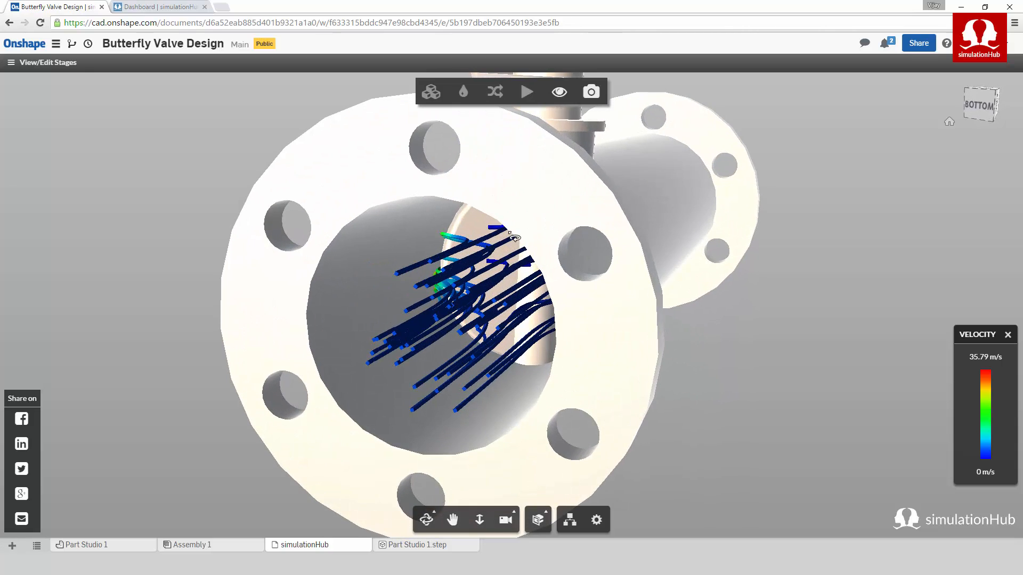
left_click_drag(582, 260, 618, 256)
left_click(560, 95)
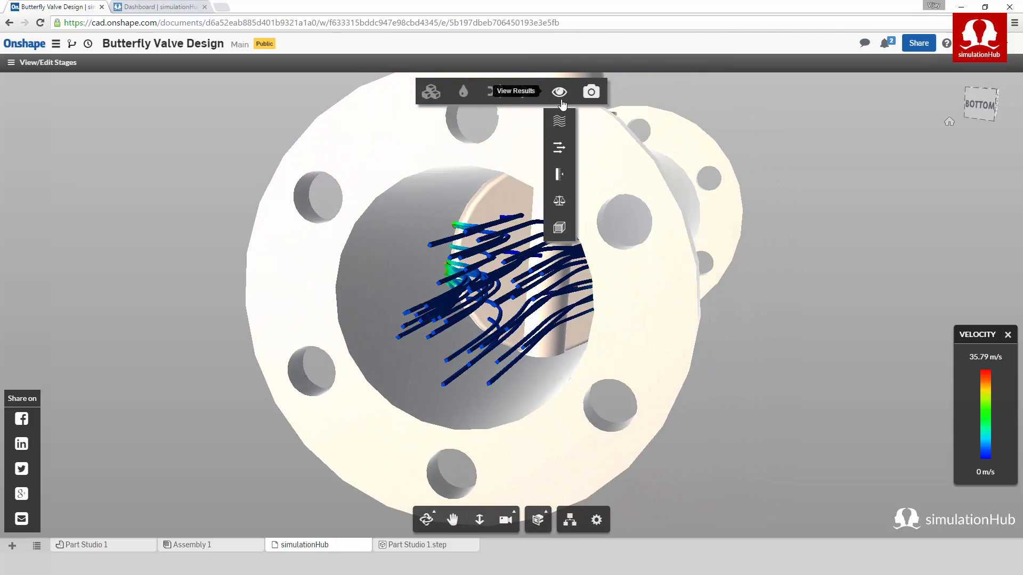
left_click(559, 149)
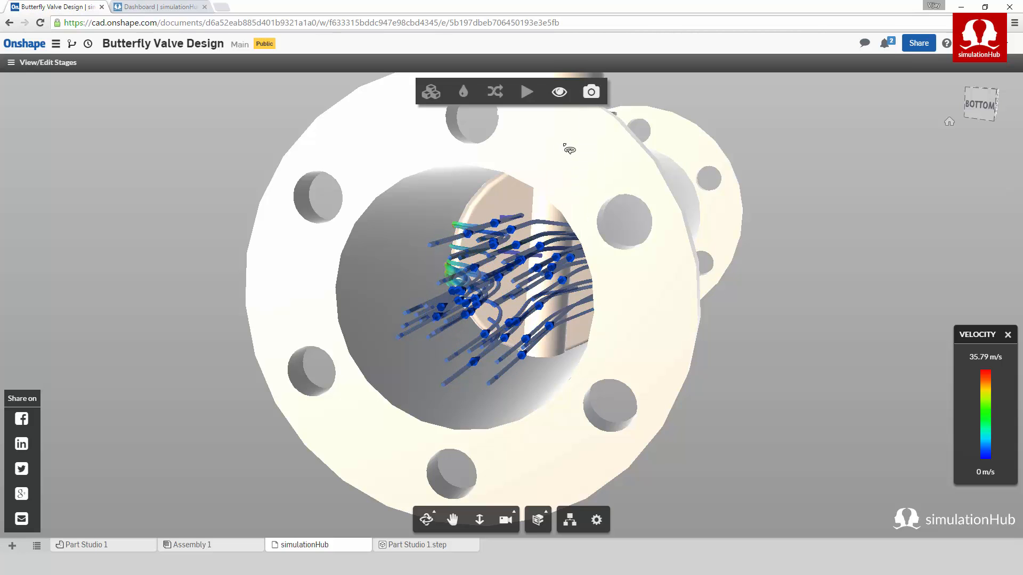
left_click_drag(603, 267, 631, 265)
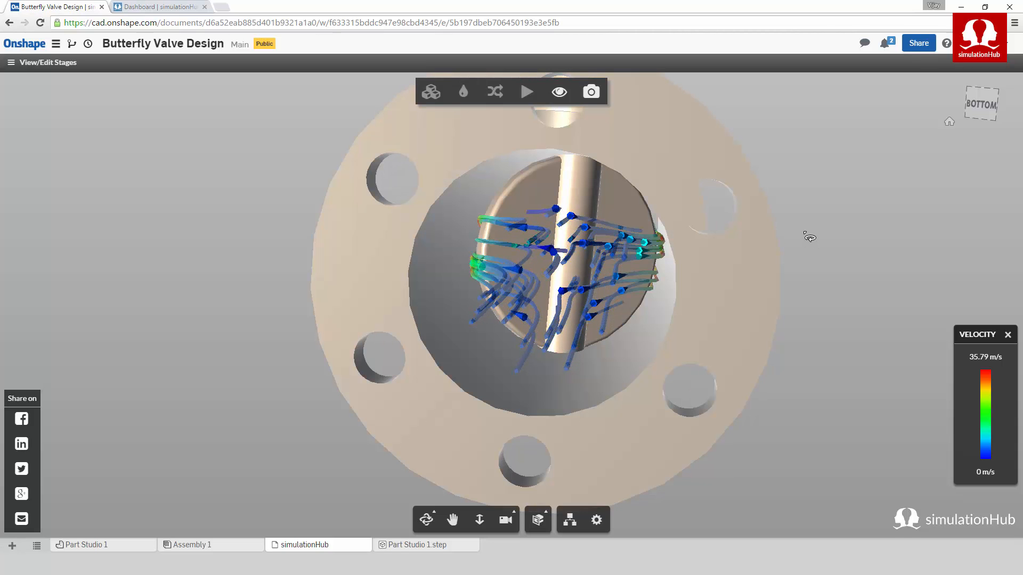
mouse_move(815, 233)
left_mouse_down()
mouse_move(799, 229)
mouse_move(804, 217)
mouse_move(830, 222)
left_mouse_up()
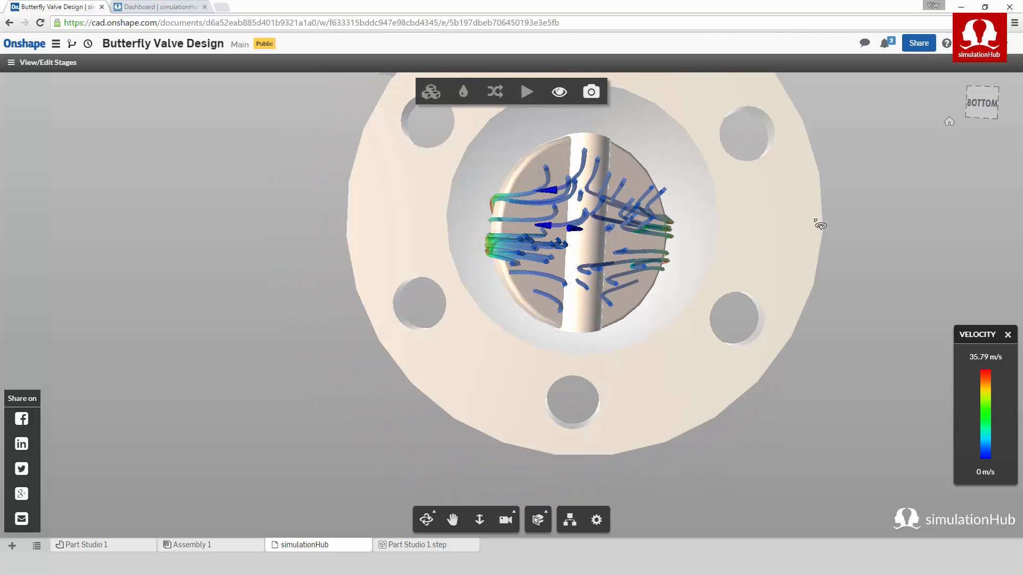
scroll(801, 228, "up", 5)
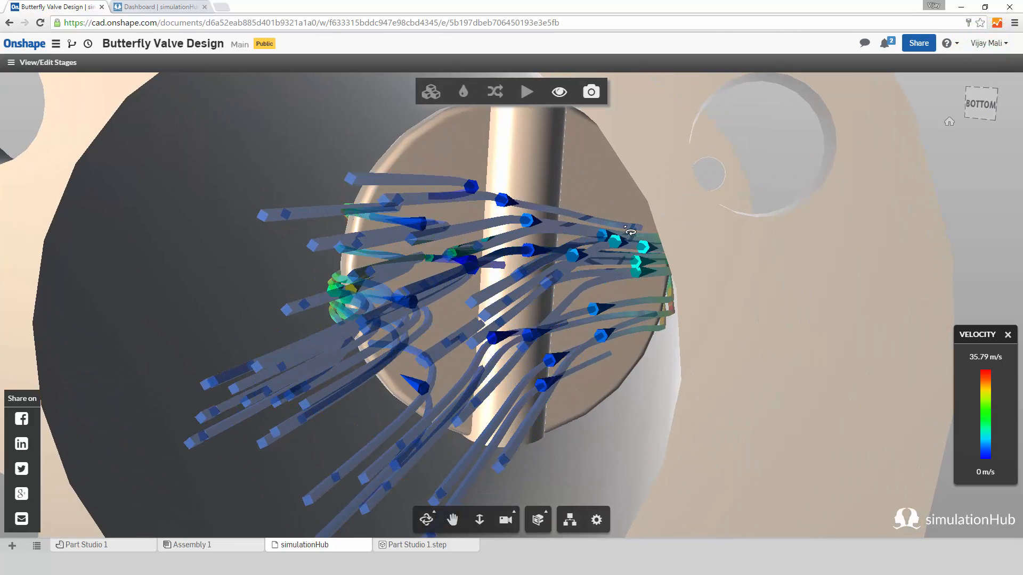
scroll(631, 229, "down", 5)
mouse_move(742, 203)
left_mouse_down()
mouse_move(619, 235)
mouse_move(567, 274)
mouse_move(576, 304)
mouse_move(555, 247)
mouse_move(618, 226)
left_mouse_up()
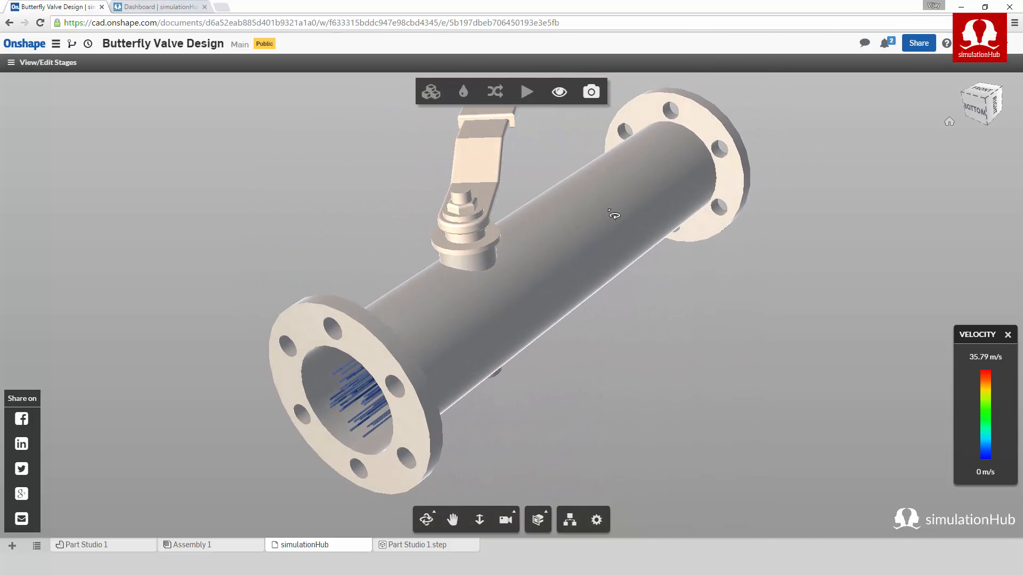
Step: Display a pressure cut section through the valve at Z 10 and examine the pressure around the disc edges
left_click(559, 92)
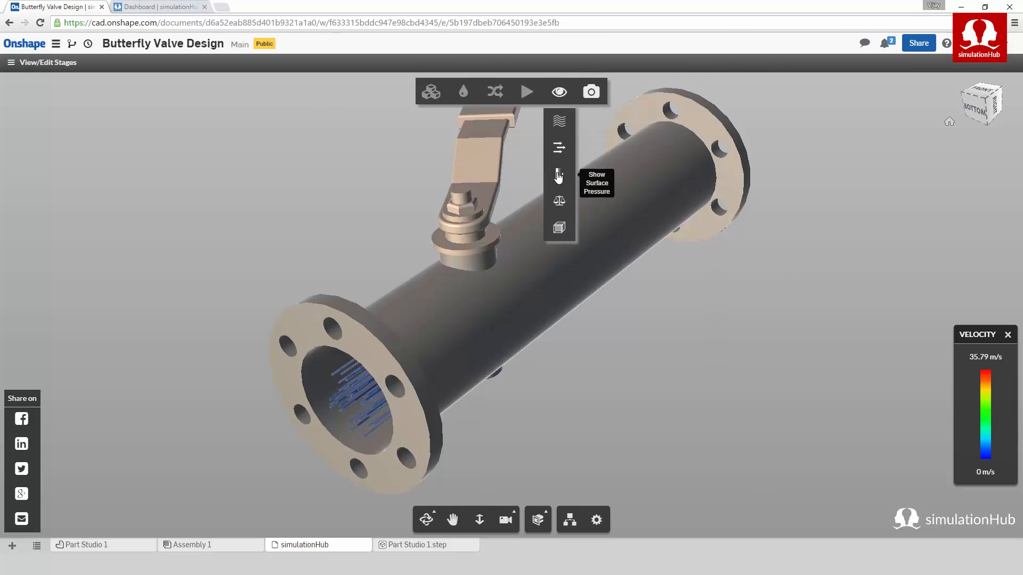
left_click(559, 229)
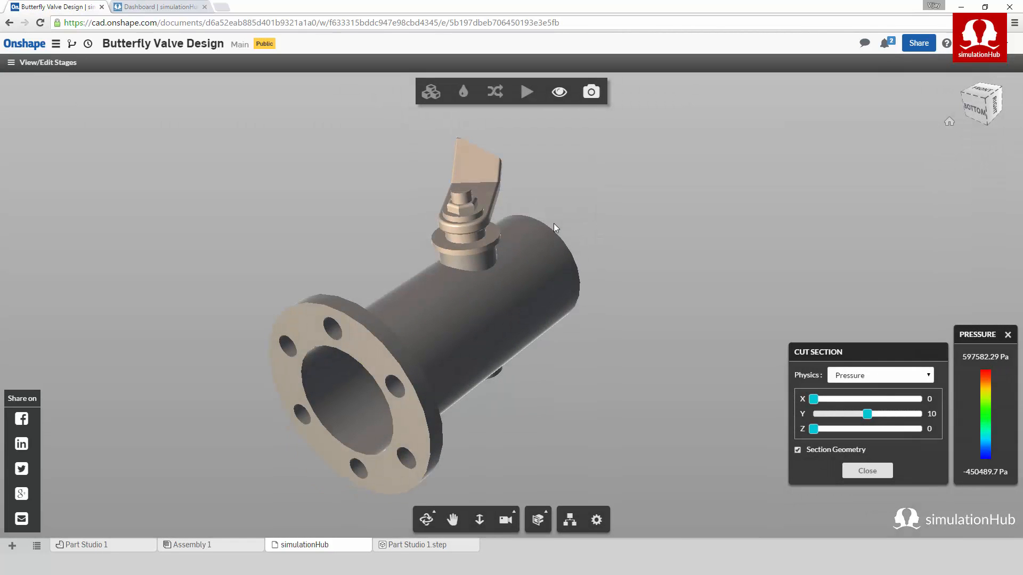
left_click(866, 429)
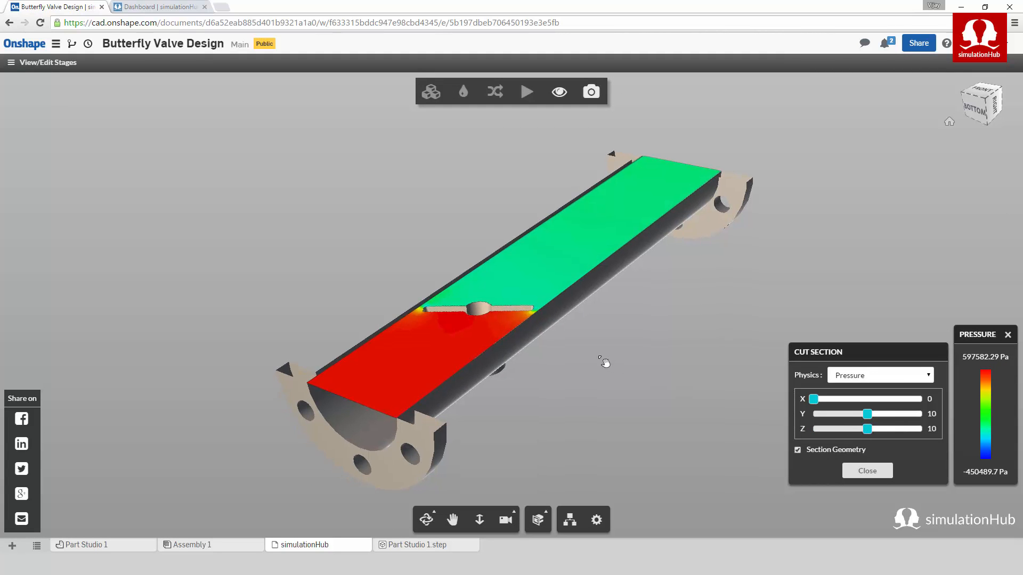
left_click_drag(600, 300, 637, 302)
scroll(437, 312, "up", 1)
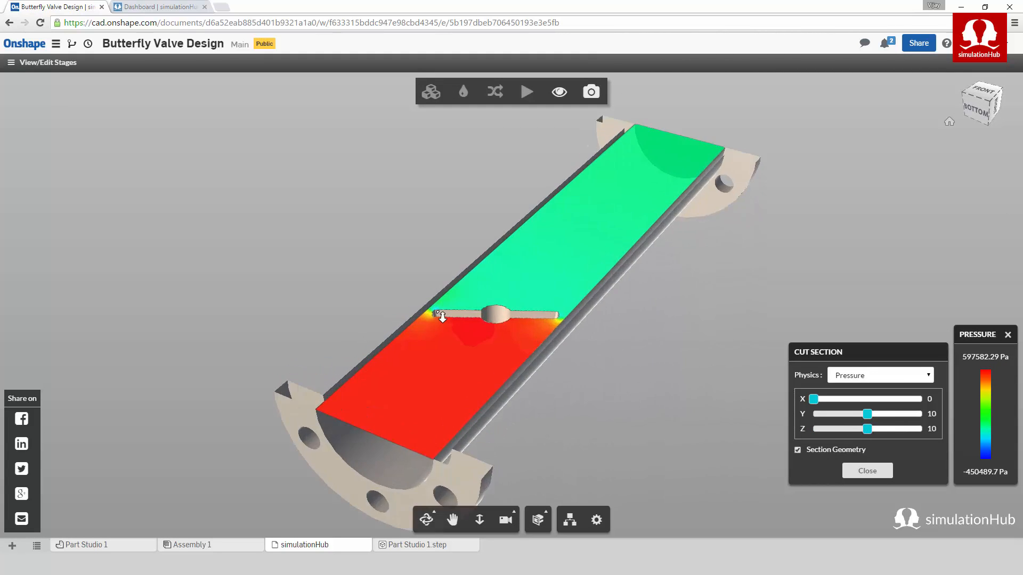
scroll(441, 316, "up", 4)
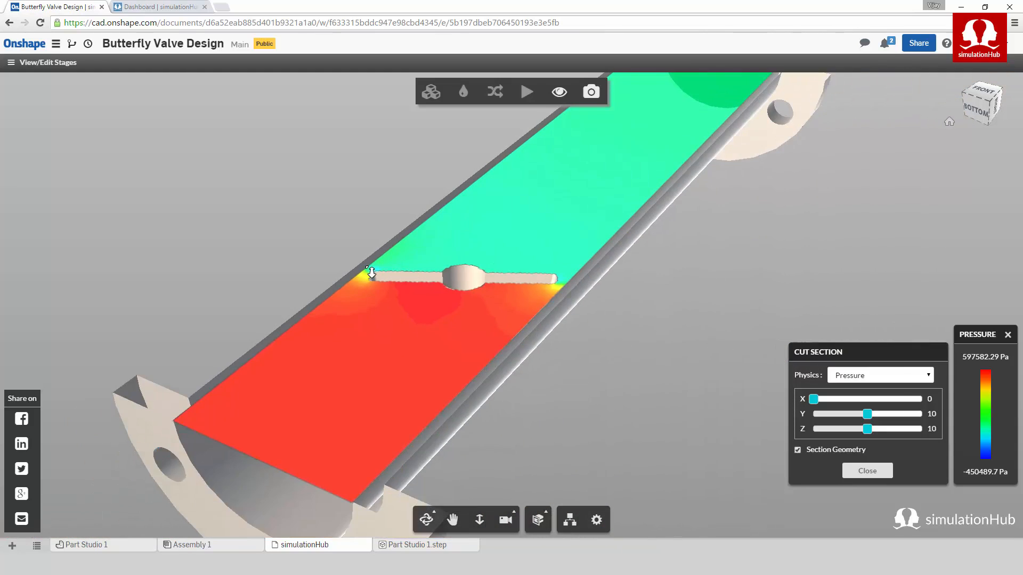
scroll(366, 267, "down", 4)
mouse_move(360, 294)
left_mouse_down()
mouse_move(387, 257)
mouse_move(383, 279)
mouse_move(358, 287)
left_mouse_up()
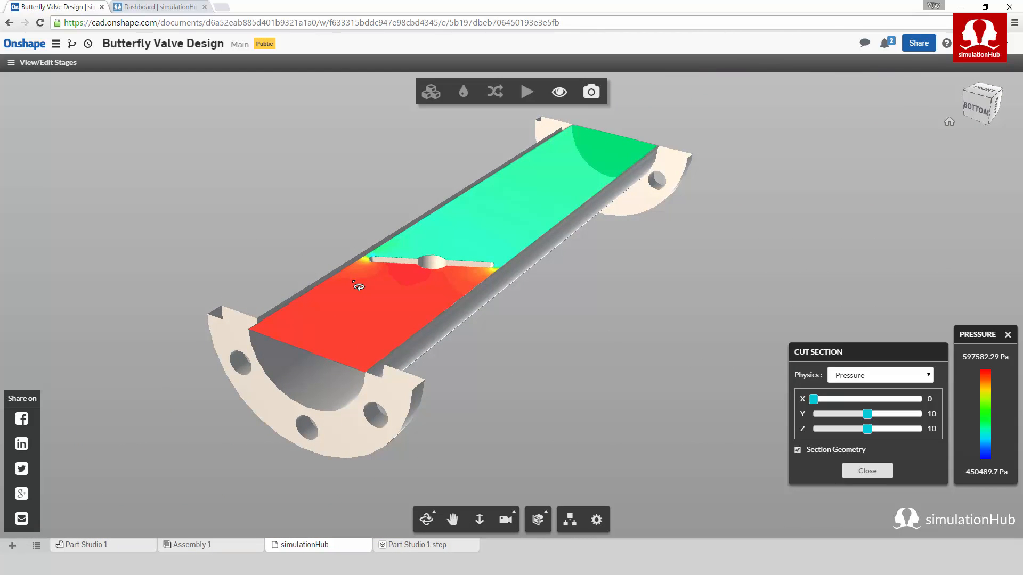
left_click_drag(516, 342, 586, 376)
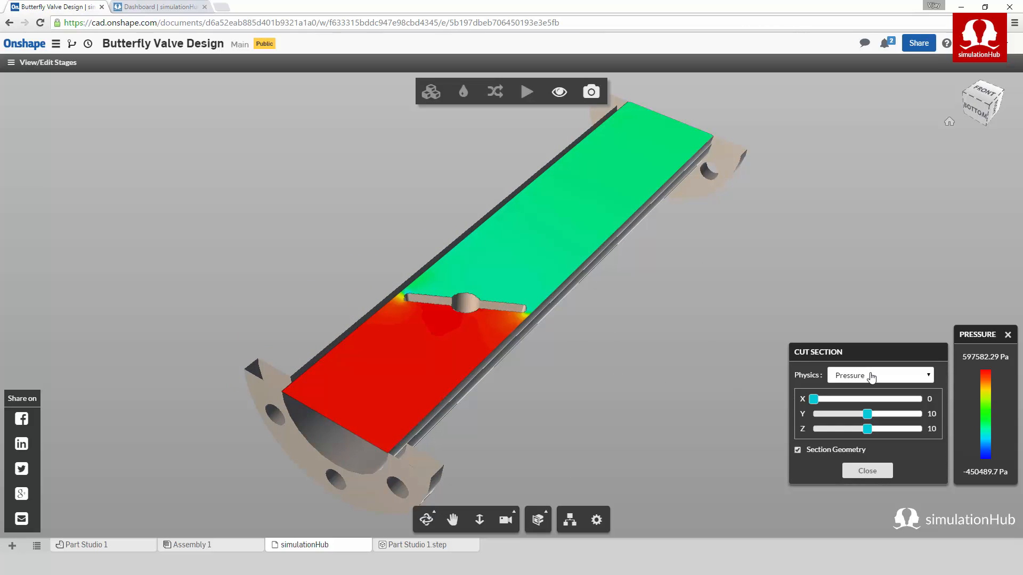
Step: Switch the Z cut section's physics to Velocity and view the flow past the disc
left_click(872, 383)
left_click(861, 398)
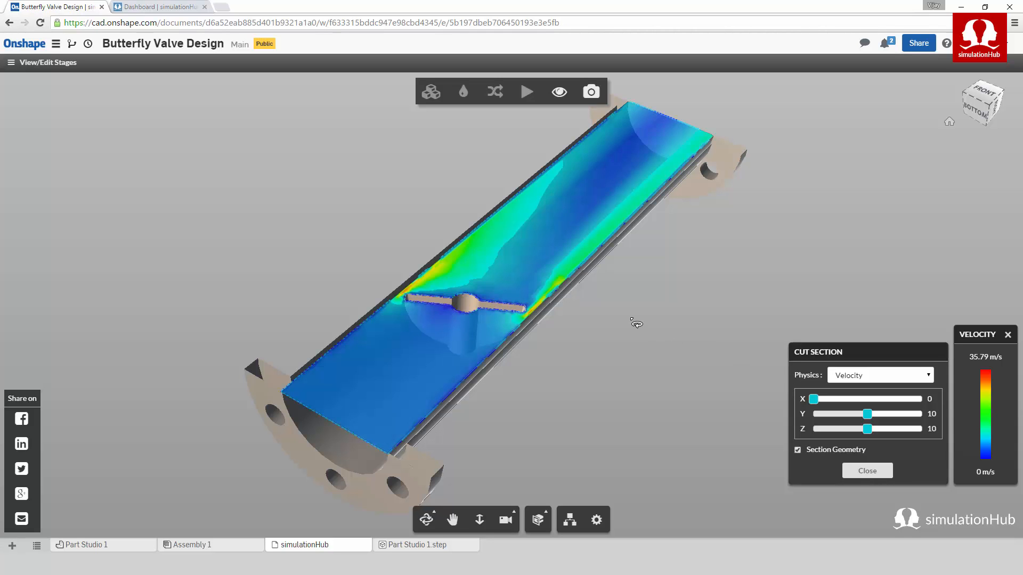
mouse_move(635, 320)
left_mouse_down()
mouse_move(630, 355)
mouse_move(634, 324)
left_mouse_up()
Step: Move the velocity cut to the X plane at 9 and view the section along the valve stem
left_click(862, 398)
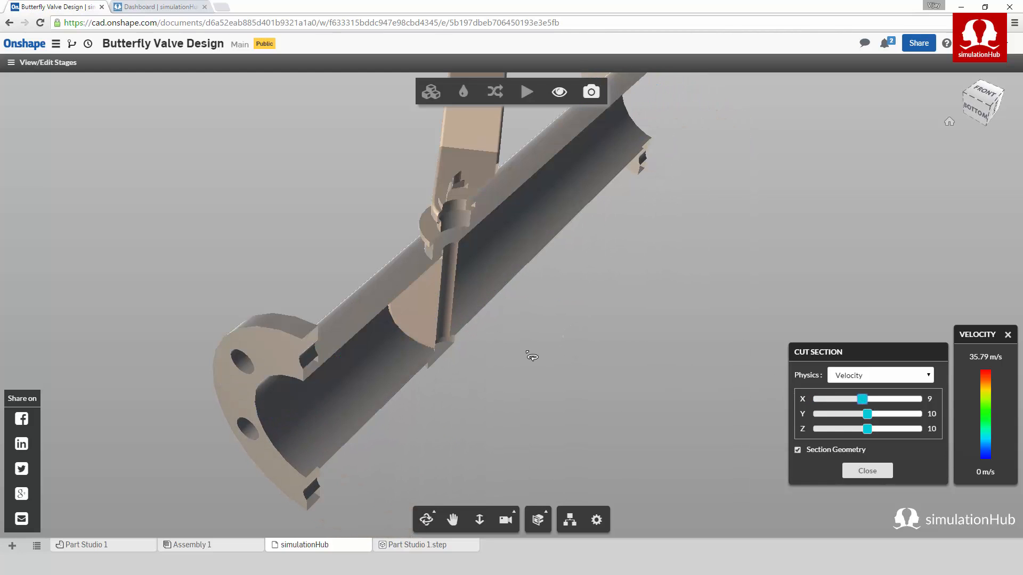
left_click_drag(532, 356, 527, 313)
left_click_drag(628, 358, 555, 354)
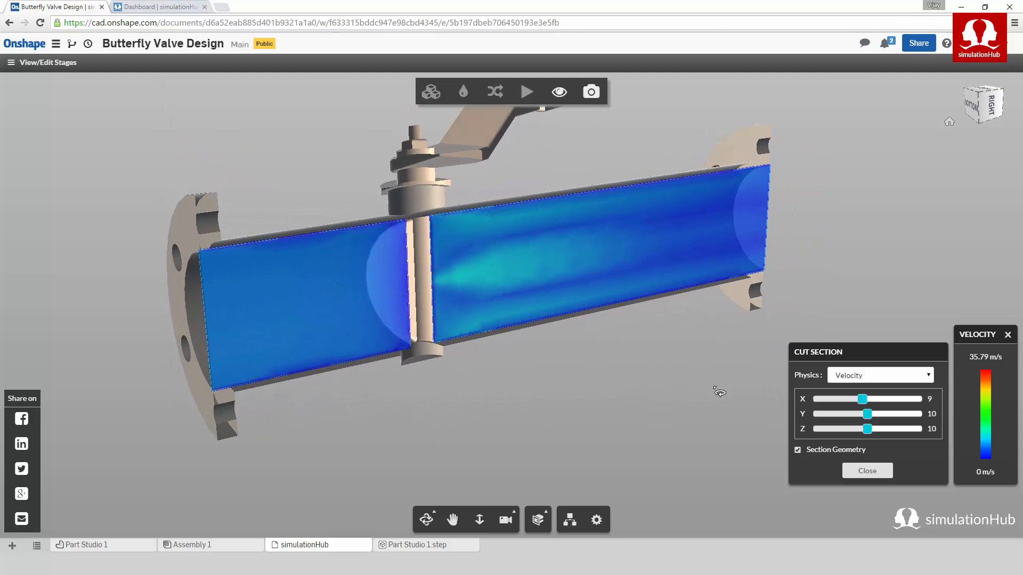
Step: Switch the X cut section's physics to Pressure and view the whole section along the pipe
left_click(868, 380)
left_click(863, 389)
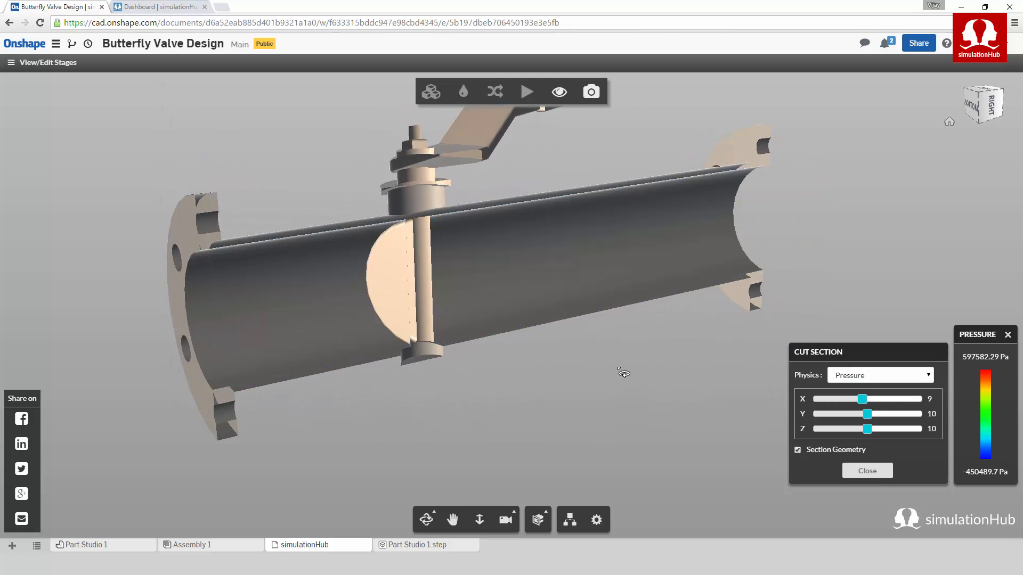
left_click_drag(612, 360, 650, 379)
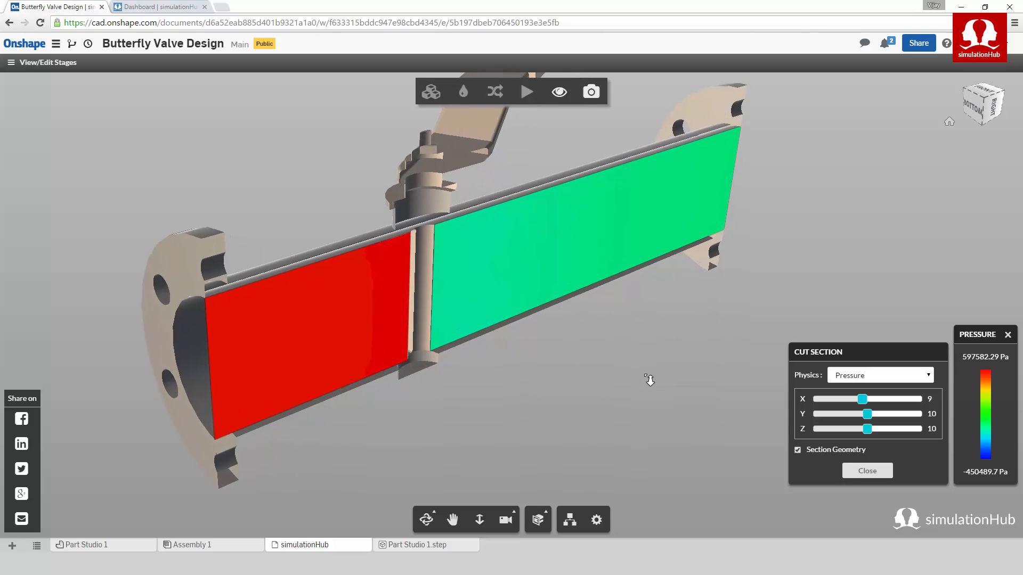
scroll(650, 379, "down", 5)
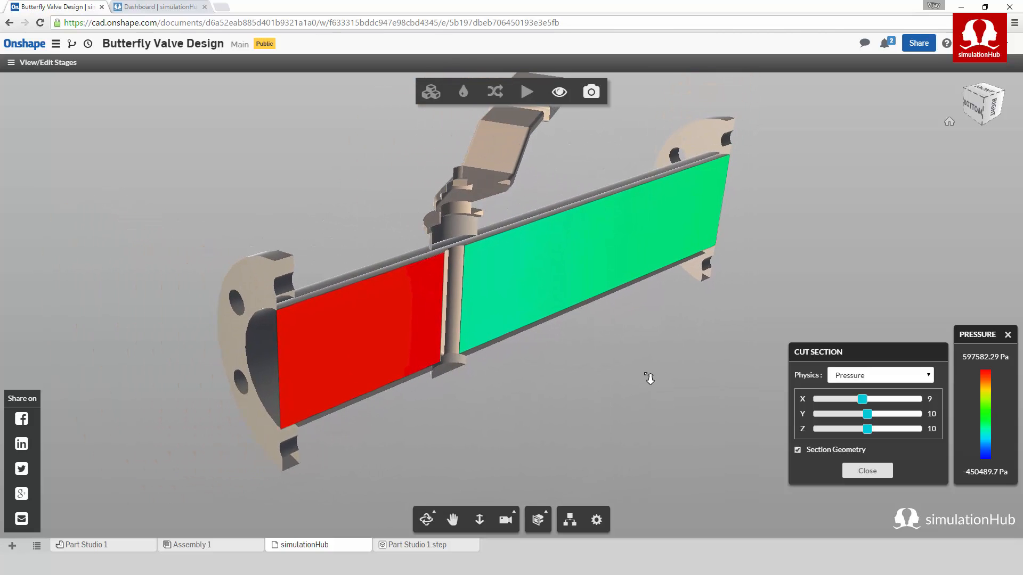
scroll(650, 378, "down", 3)
Step: Show the pressure cut on the Z plane at 10 and review the inlet and outlet pressure and mass flow values
left_click(867, 430)
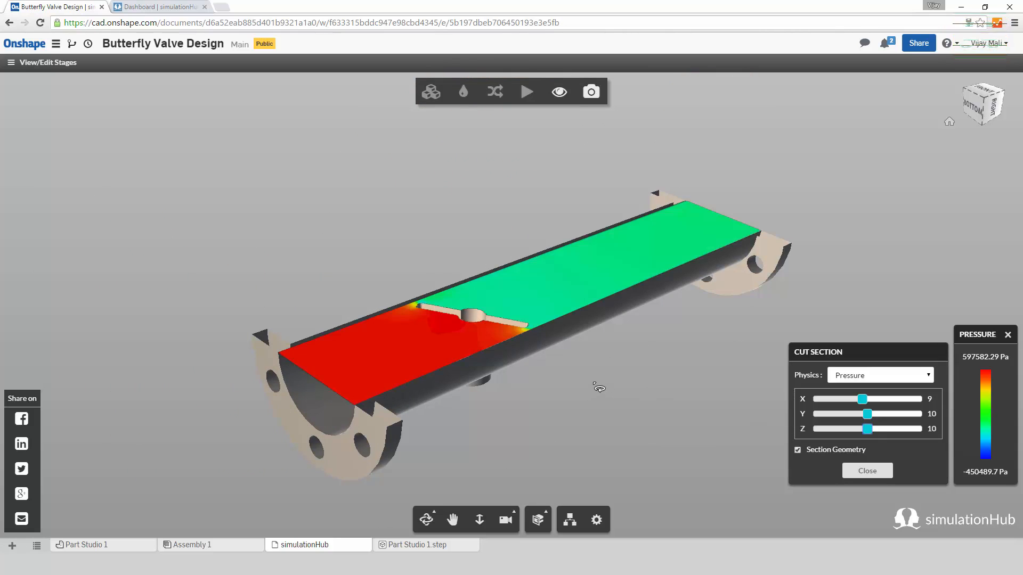
scroll(614, 385, "up", 3)
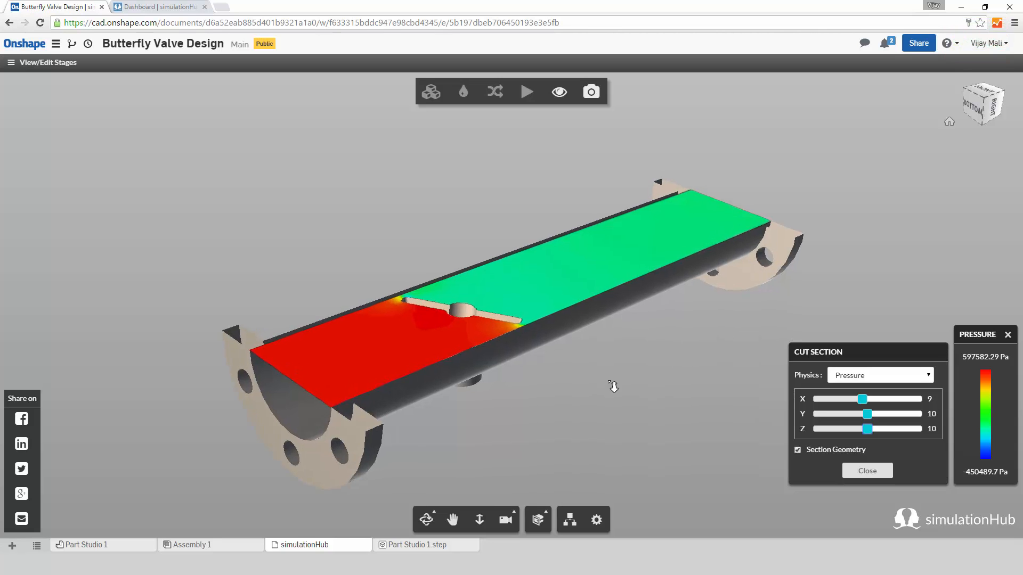
left_click(559, 92)
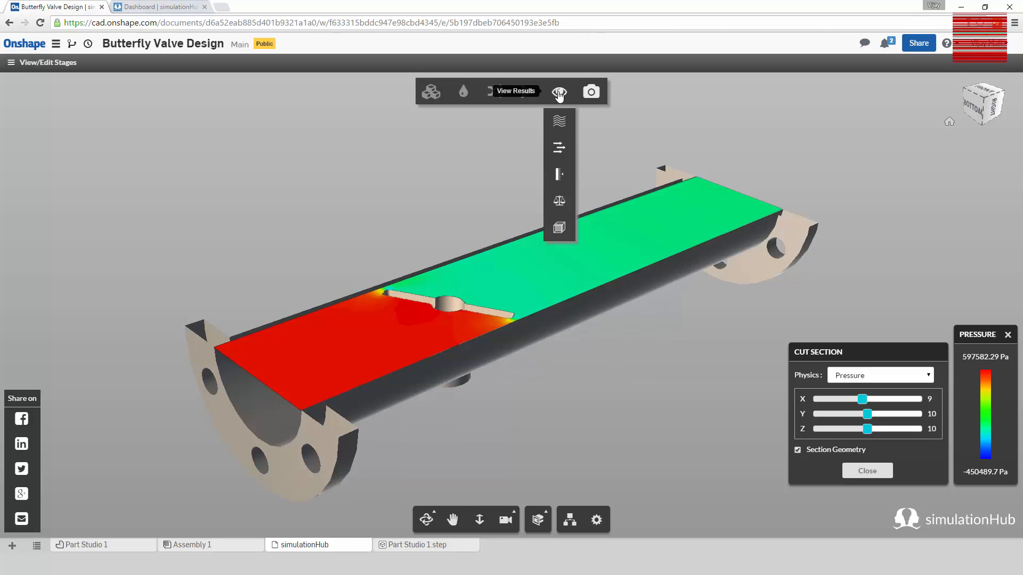
left_click(558, 201)
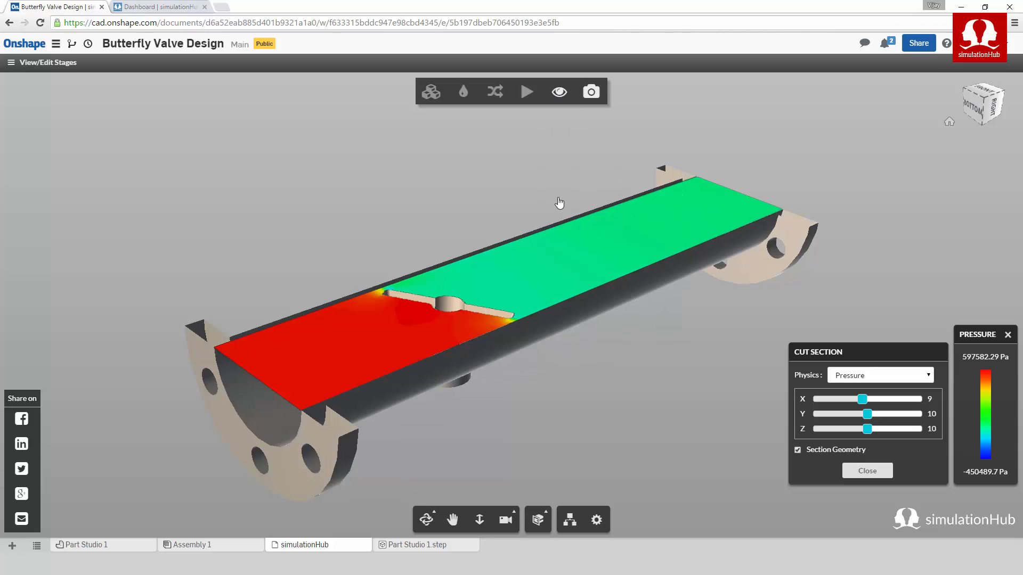
left_click_drag(510, 170, 267, 145)
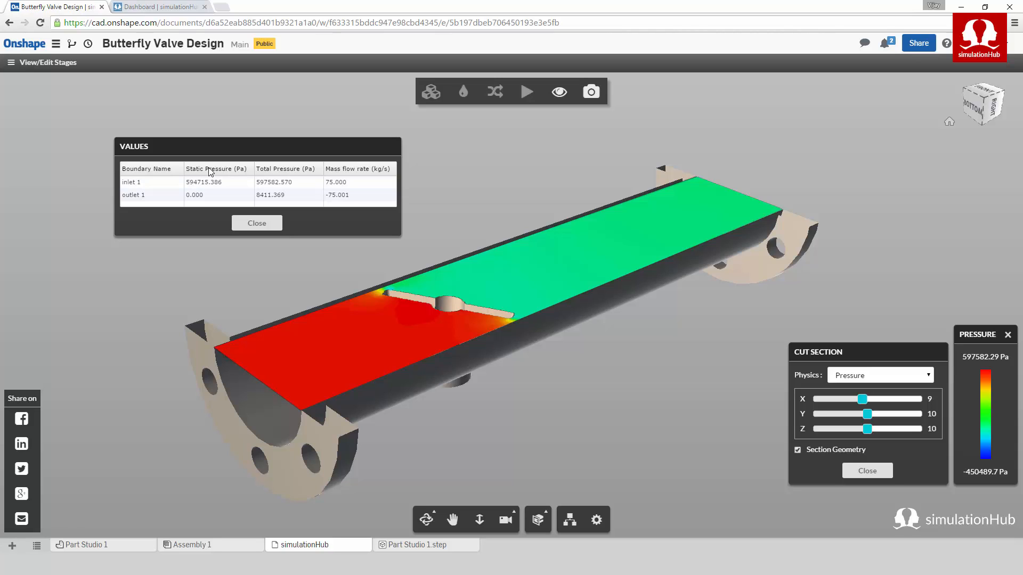
left_click(257, 223)
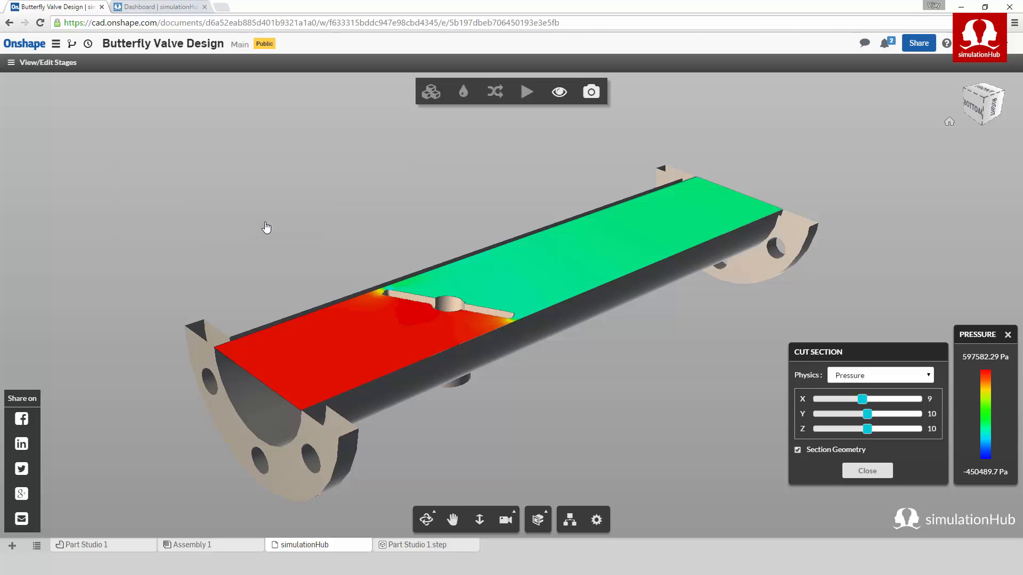
Step: Set the Valve Rotation angle to 45 degrees in Part Studio 1
left_click(106, 546)
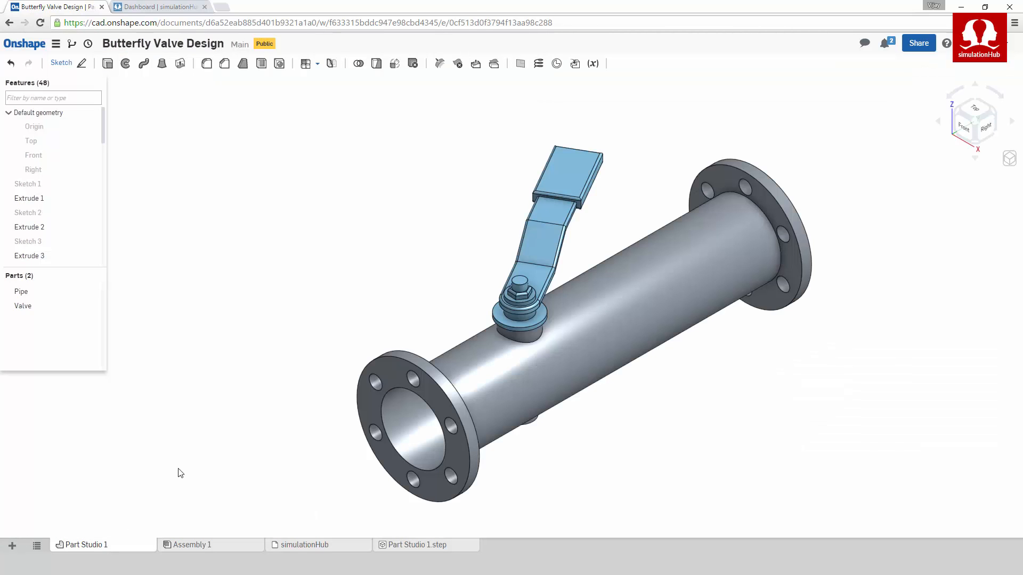
left_click_drag(105, 123, 112, 251)
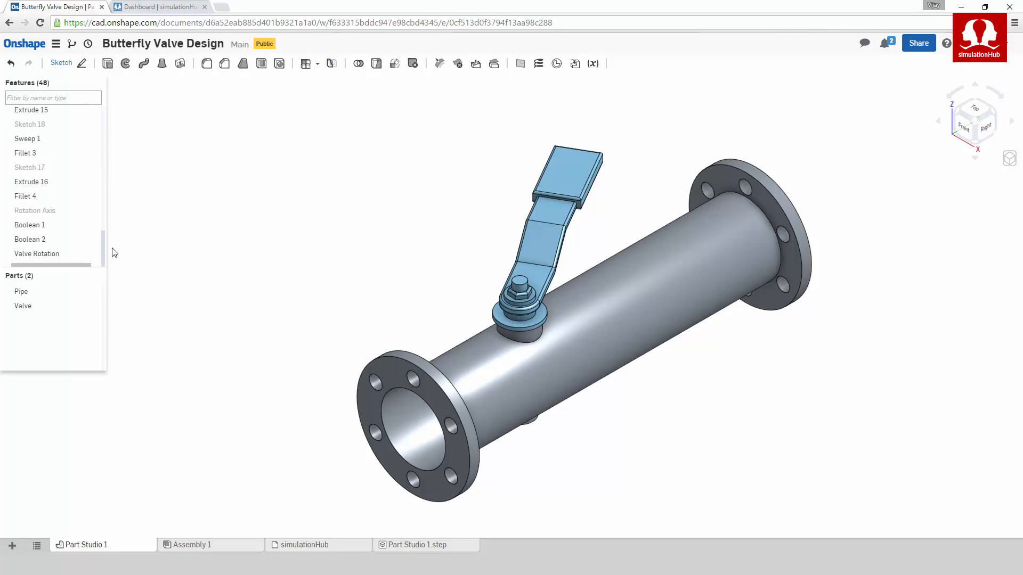
double_click(43, 253)
double_click(171, 145)
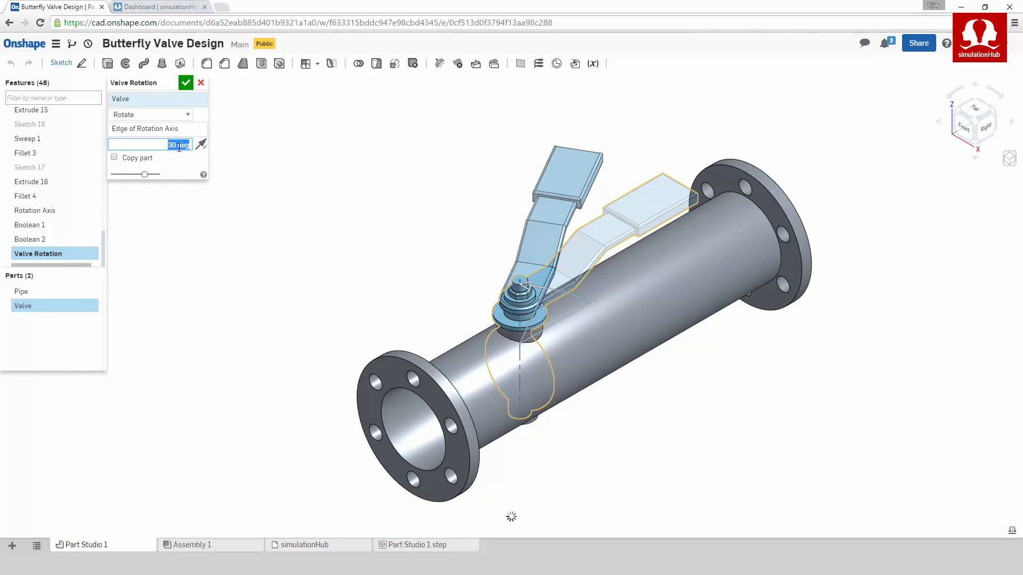
type("45")
key("Return")
left_click(186, 82)
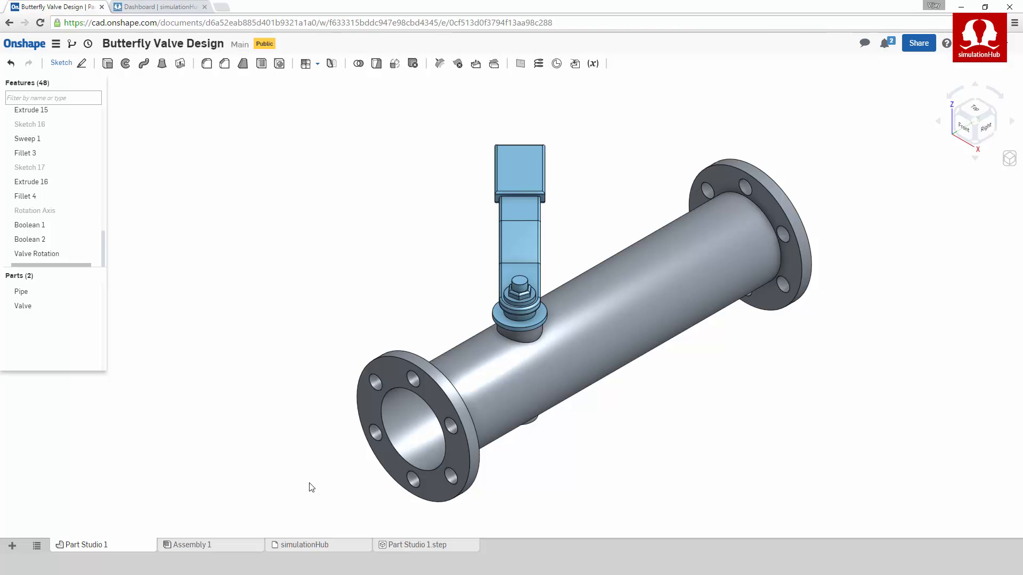
left_click(323, 547)
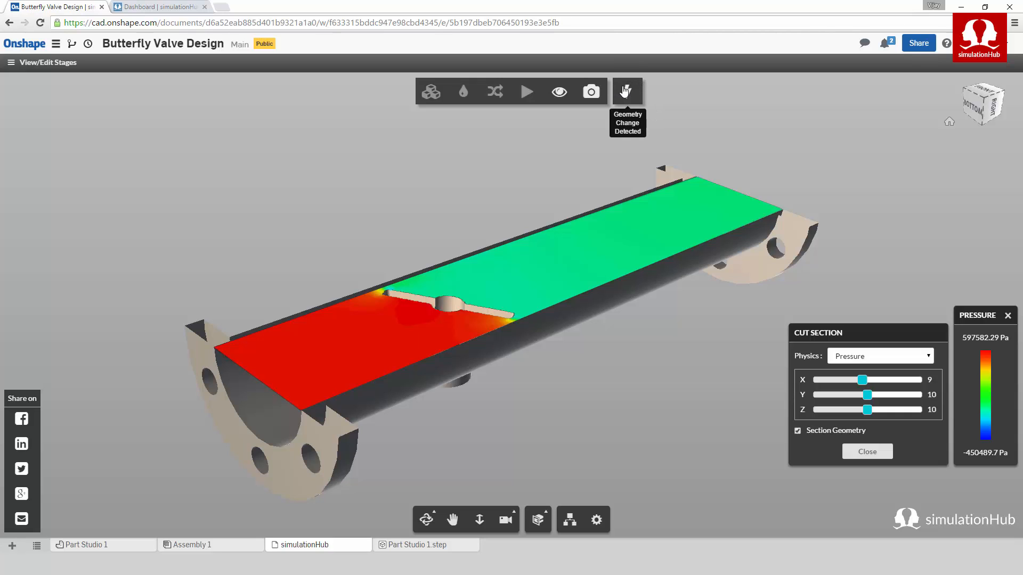
left_click(625, 91)
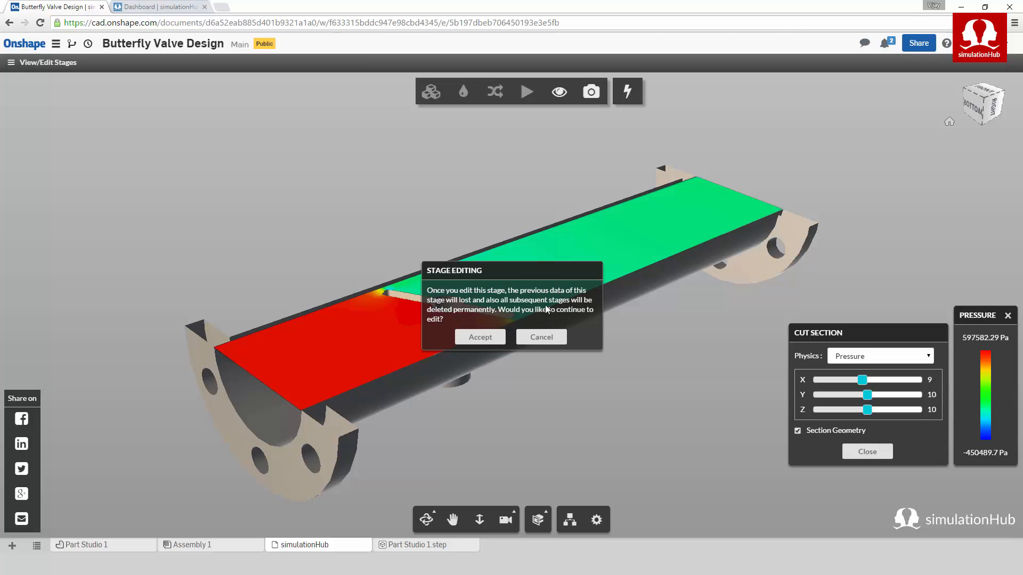
left_click(542, 337)
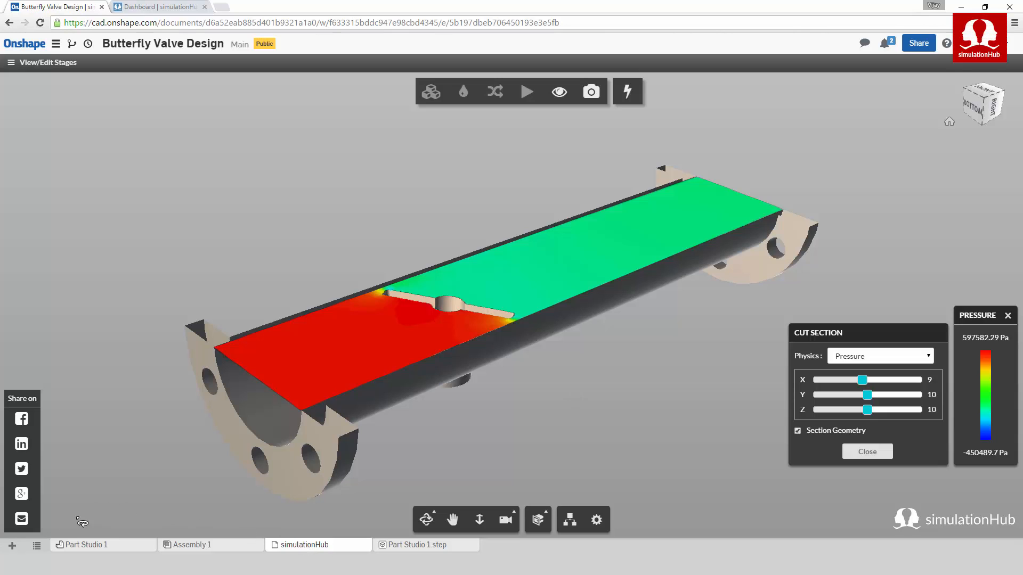
Step: Add another simulationHub application to the document and create the simulation "Butterfly Valve Design - 45 Deg" from Part Studio 1
left_click(12, 546)
mouse_move(53, 461)
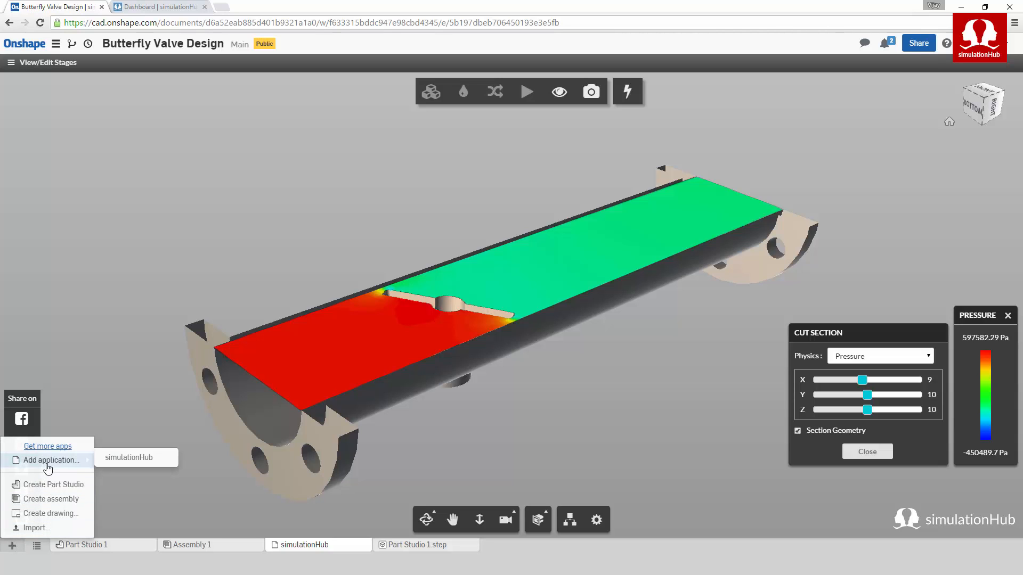
left_click(149, 464)
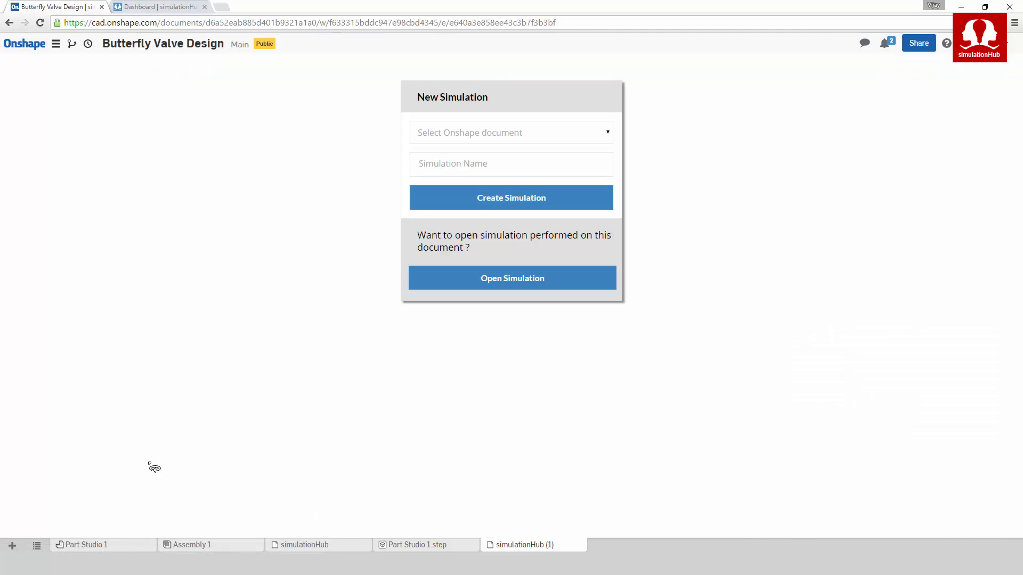
left_click(576, 133)
left_click(515, 165)
left_click(511, 169)
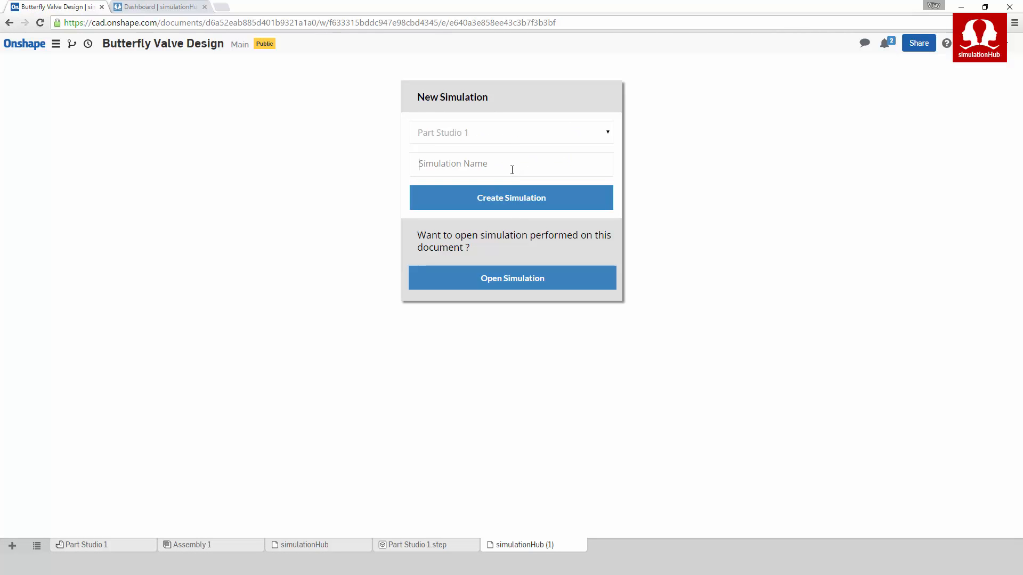
type("Butterfly Valve Desi")
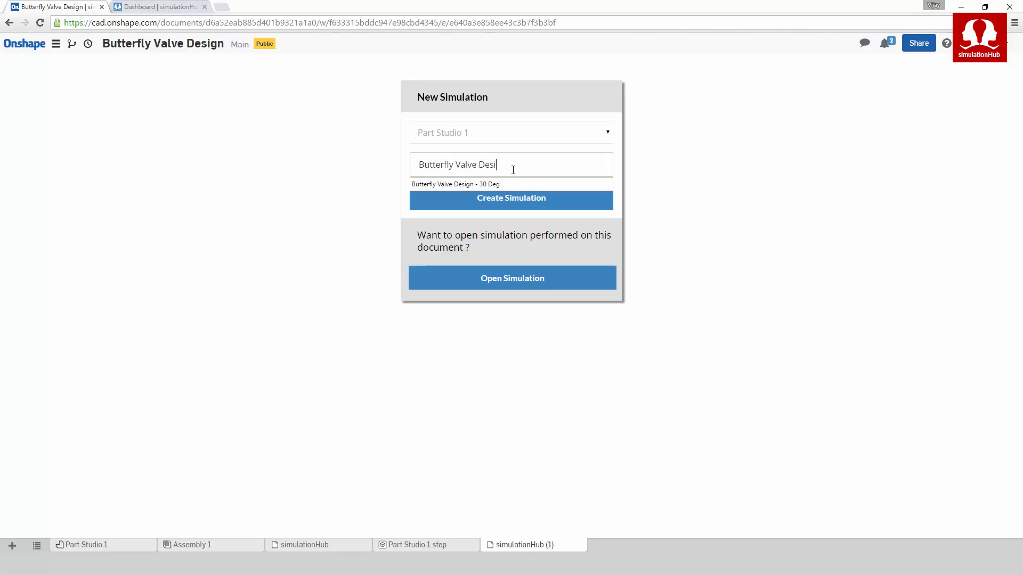
type("gn - 45 Deg")
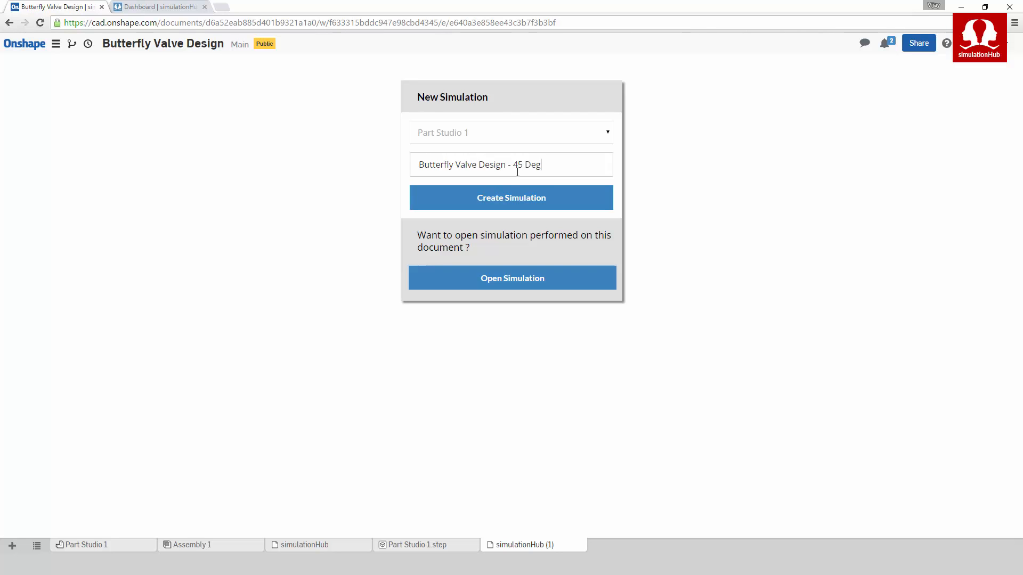
left_click(520, 200)
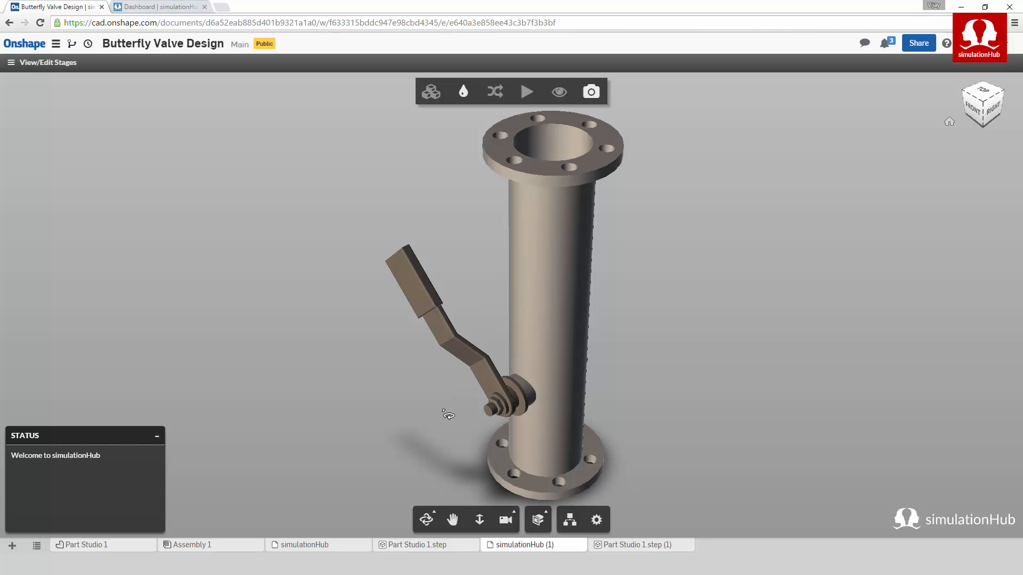
Step: Create the fluid point inside the pipe from two picks on opposite inner walls near the open end closest to the valve
left_click_drag(469, 395, 484, 154)
left_click_drag(466, 340, 426, 238)
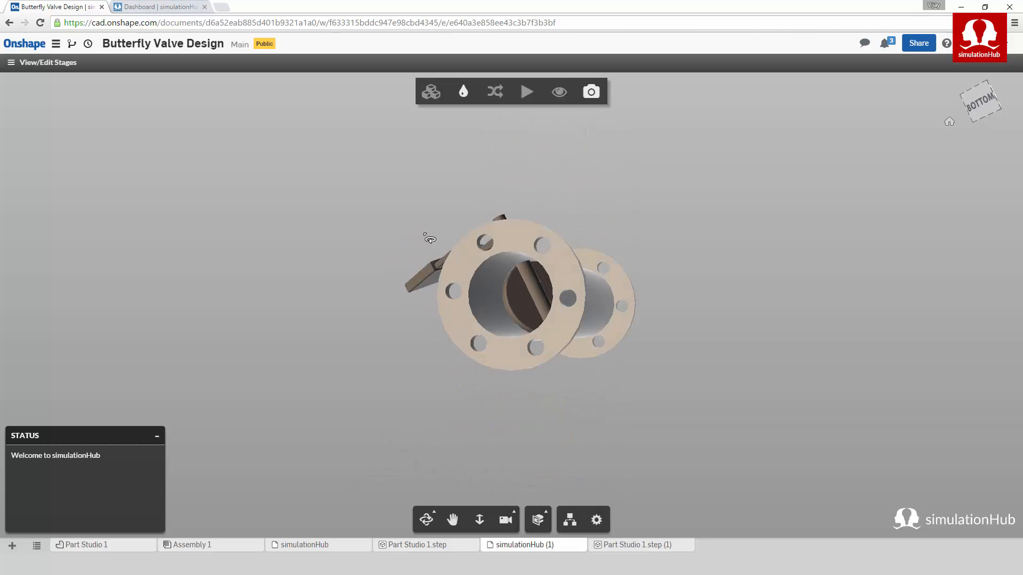
scroll(528, 290, "up", 3)
scroll(529, 292, "down", 3)
left_click_drag(529, 292, 460, 129)
left_click(462, 92)
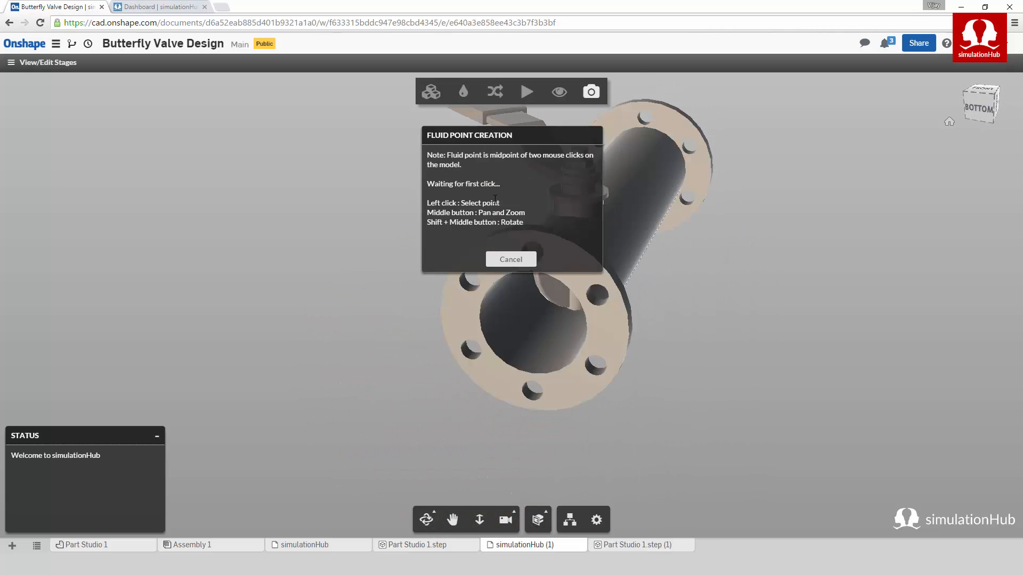
left_click(511, 328)
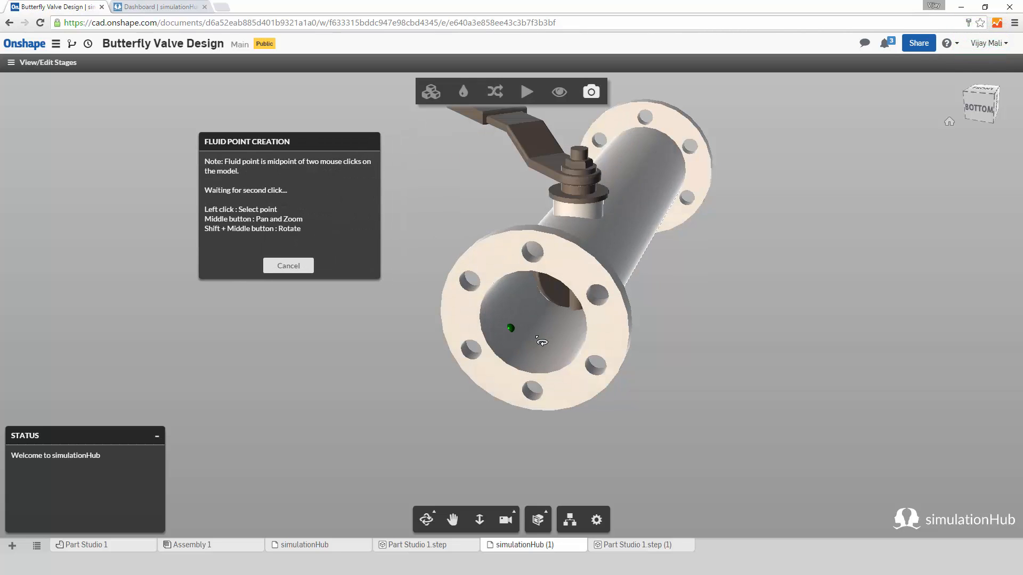
middle_click_drag(563, 341, 632, 334, "shift")
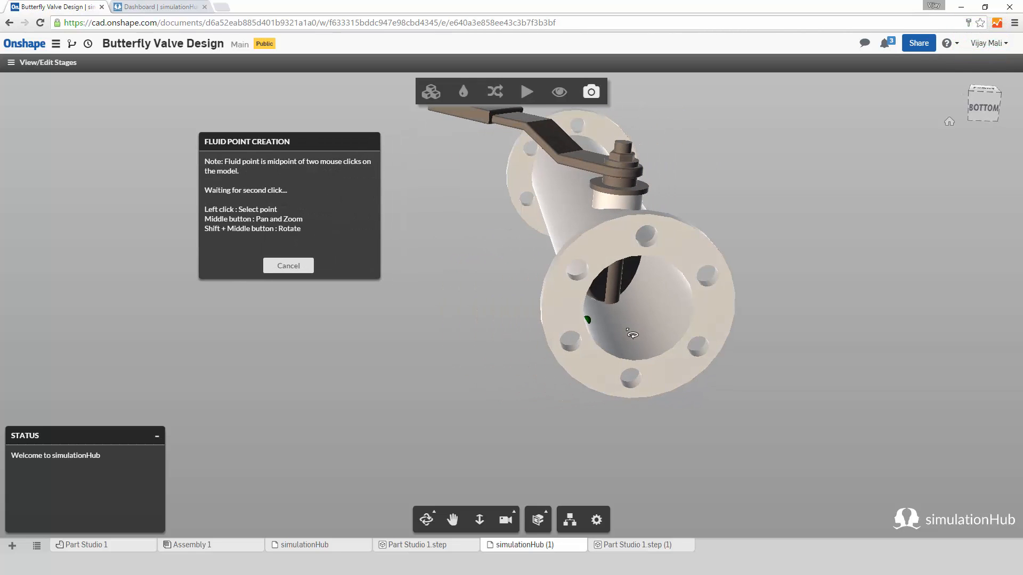
left_click(675, 302)
left_click(256, 188)
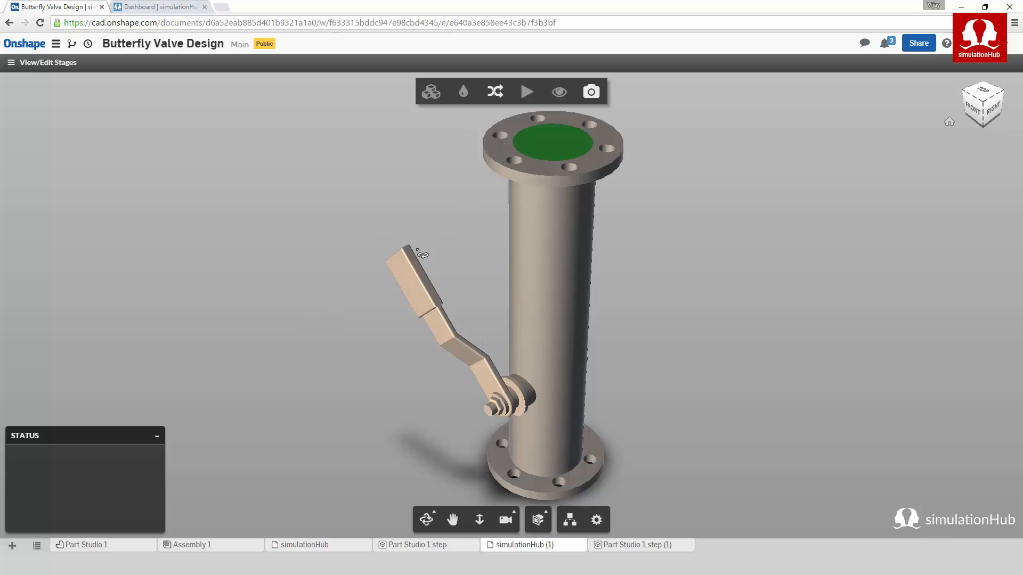
Step: Hide the pipe and valve solids to isolate the green fluid volume
left_click_drag(344, 305, 433, 183)
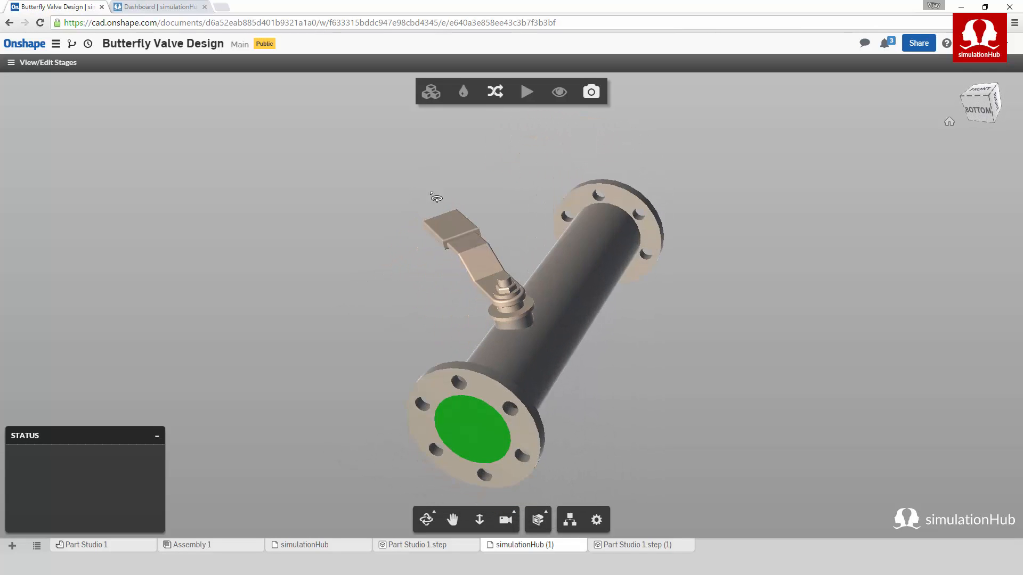
left_click_drag(399, 246, 566, 361)
left_click(567, 361)
right_click(568, 359)
left_click(584, 371)
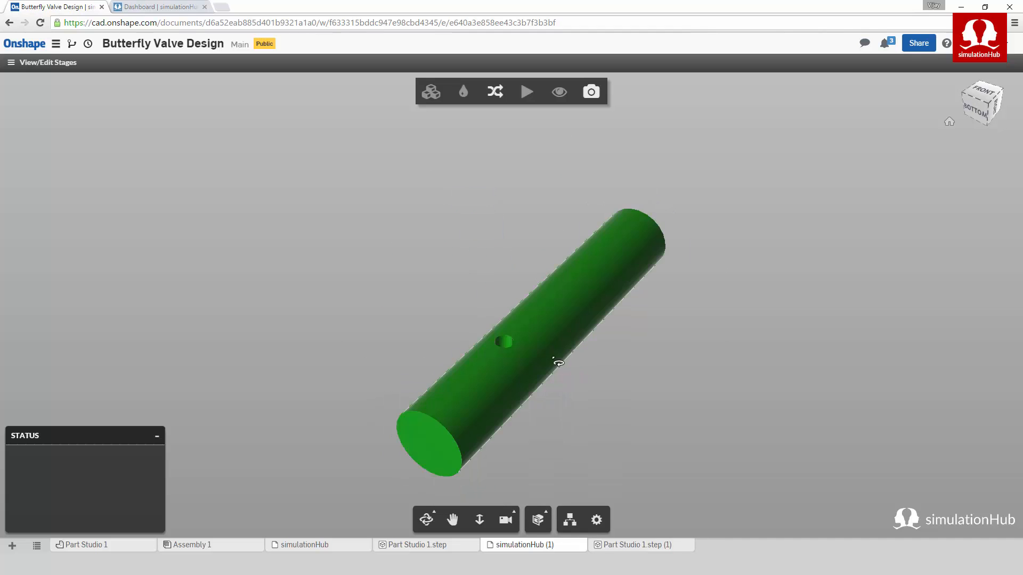
Step: Examine the isolated fluid volume around the stem opening and along its length
scroll(502, 342, "down", 2)
scroll(503, 344, "up", 10)
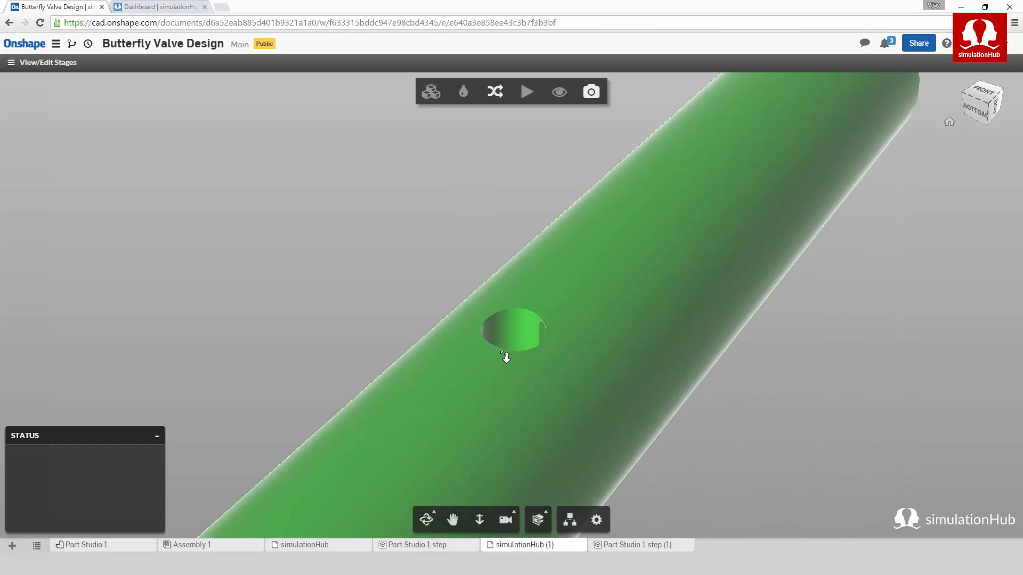
left_click_drag(437, 374, 539, 304)
scroll(550, 346, "down", 5)
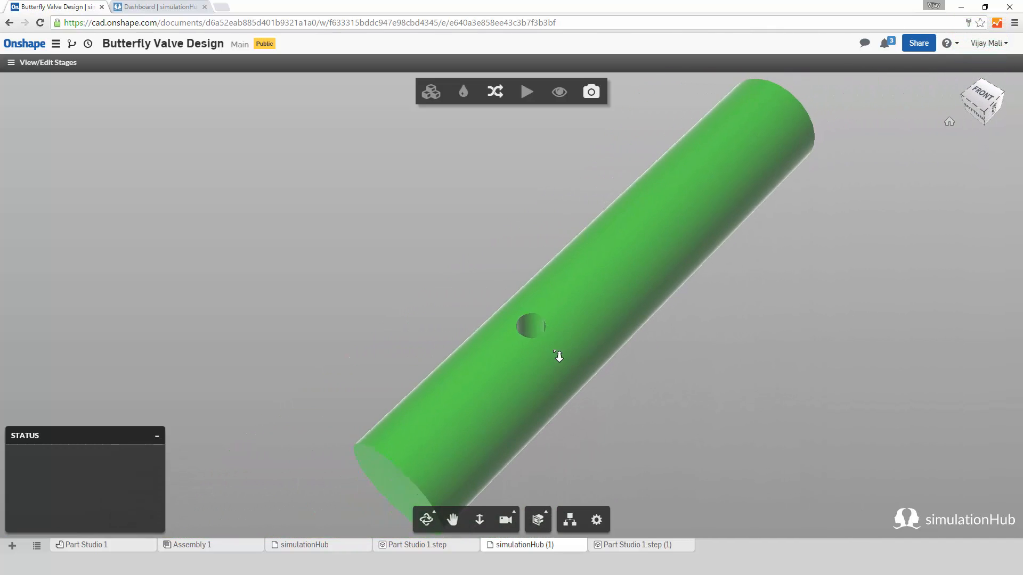
middle_click_drag(558, 363, 562, 371)
left_click_drag(549, 377, 565, 322)
scroll(528, 397, "down", 5)
scroll(520, 412, "up", 5)
scroll(519, 411, "up", 3)
Step: Define the fluid volume's end face nearest the stem opening as an inlet with a mass flow rate of 100 kg/s
left_click(495, 91)
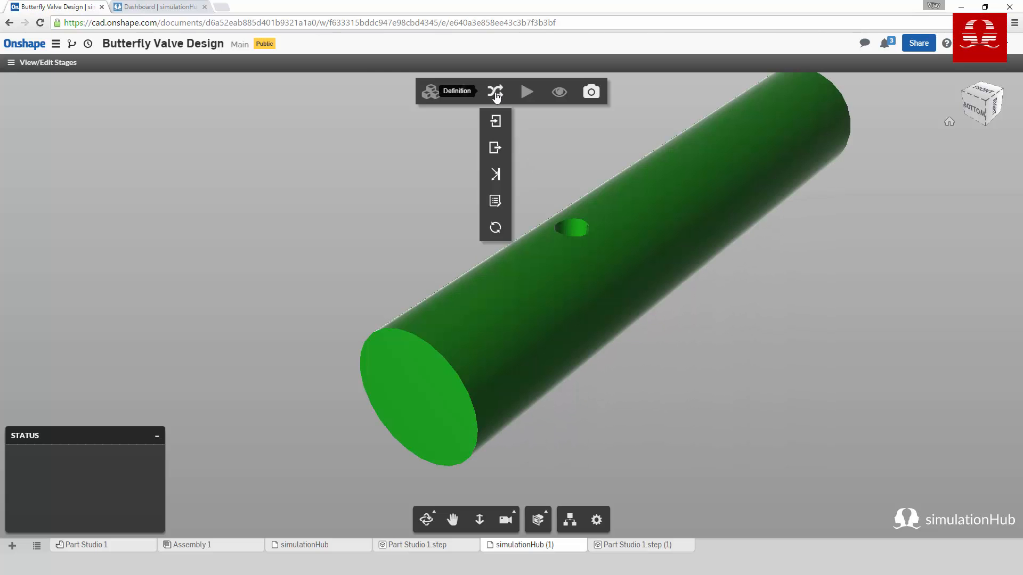
left_click(496, 120)
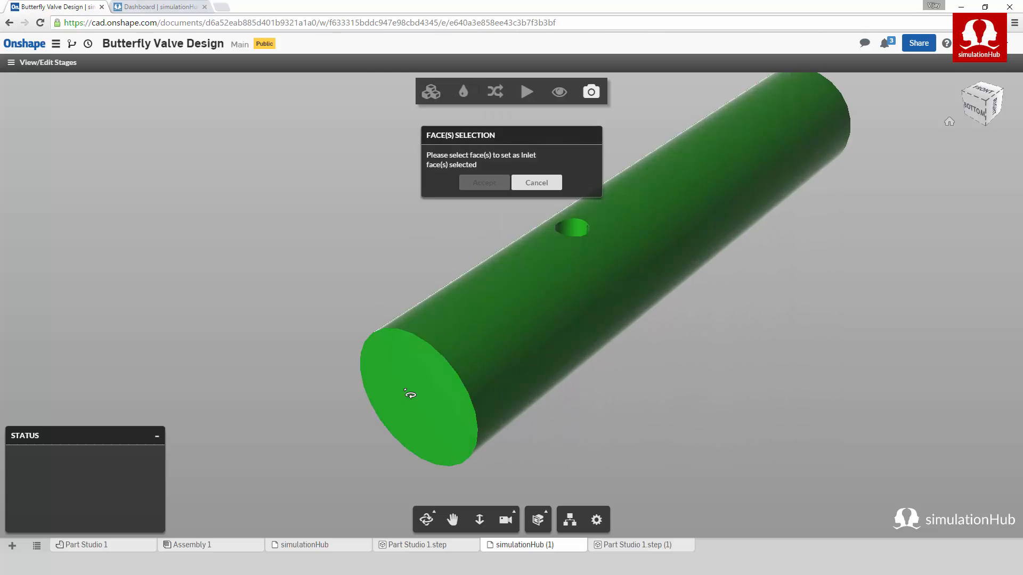
left_click(411, 392)
left_click(484, 183)
left_click(520, 175)
left_click(504, 199)
left_click(536, 213)
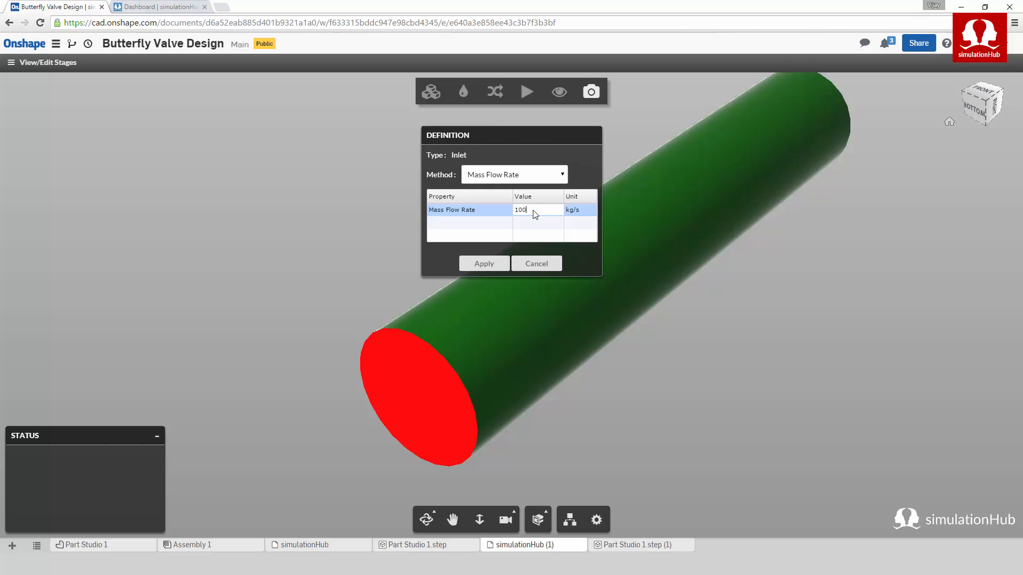
left_click(484, 263)
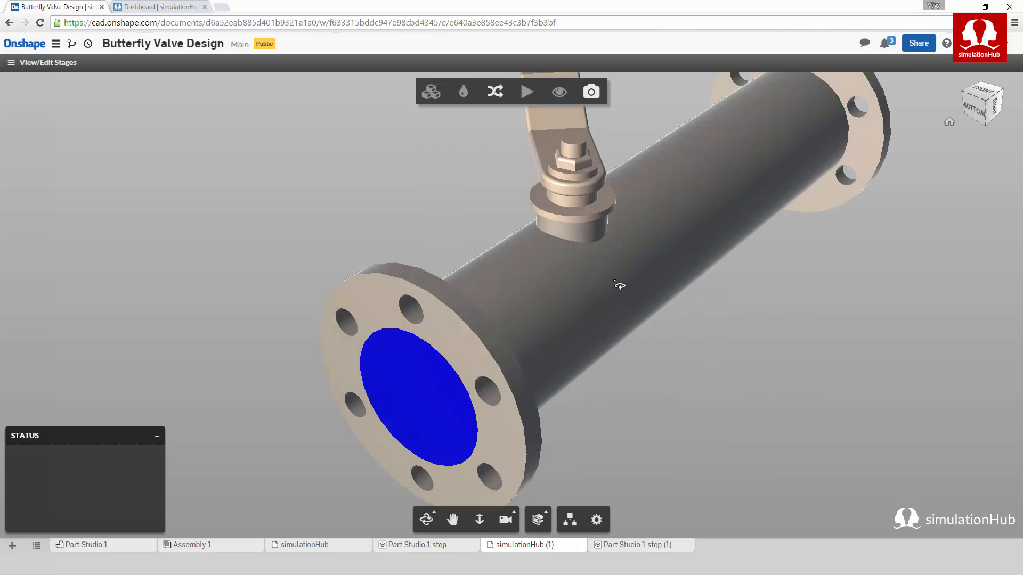
Step: Define the fluid volume's end face farthest from the stem opening as an outlet with a static pressure of 0.0 Pa
left_click(496, 92)
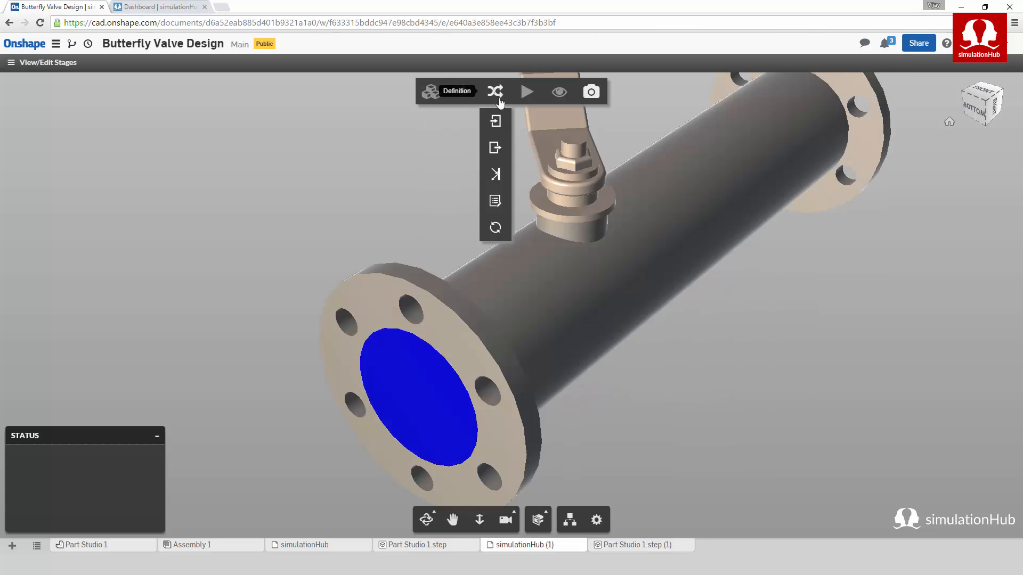
left_click(494, 151)
left_click_drag(528, 291, 900, 334)
left_click(799, 313)
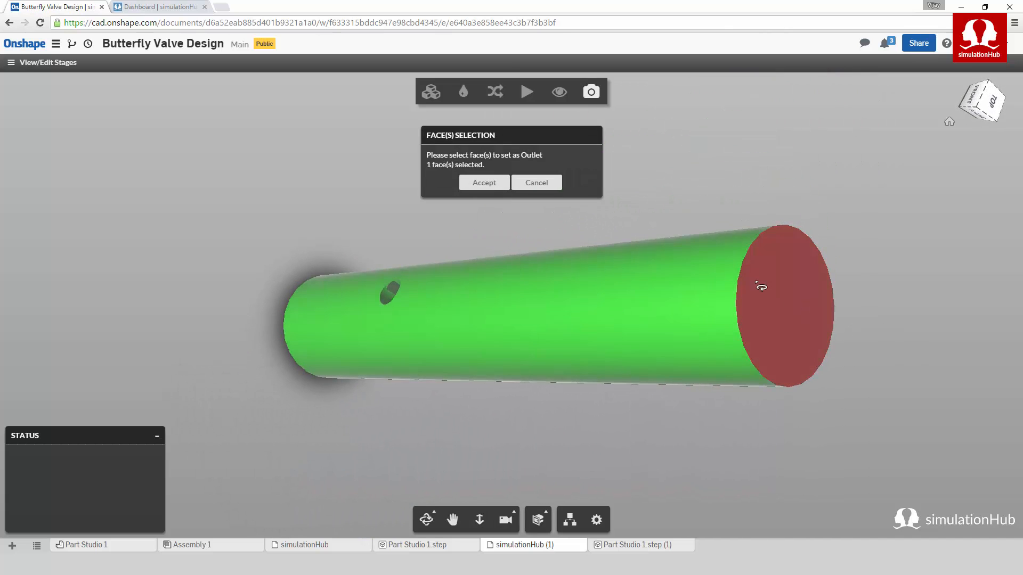
left_click(485, 182)
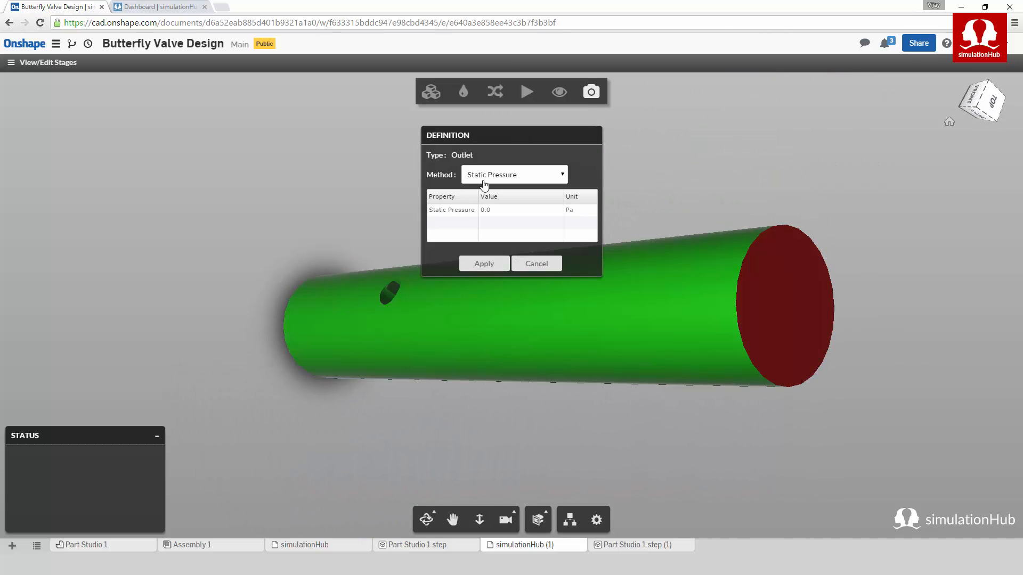
left_click(484, 264)
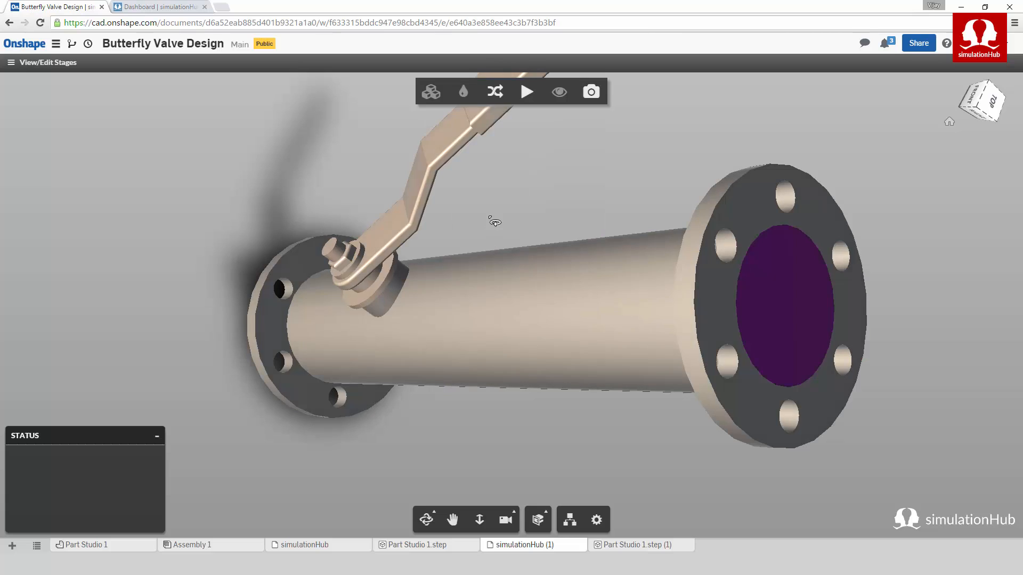
Step: Run the 45-degree valve simulation with water as the fluid and a coarse mesh, moving the run dialog clear of the model
left_click(526, 92)
left_click(508, 161)
left_click(502, 186)
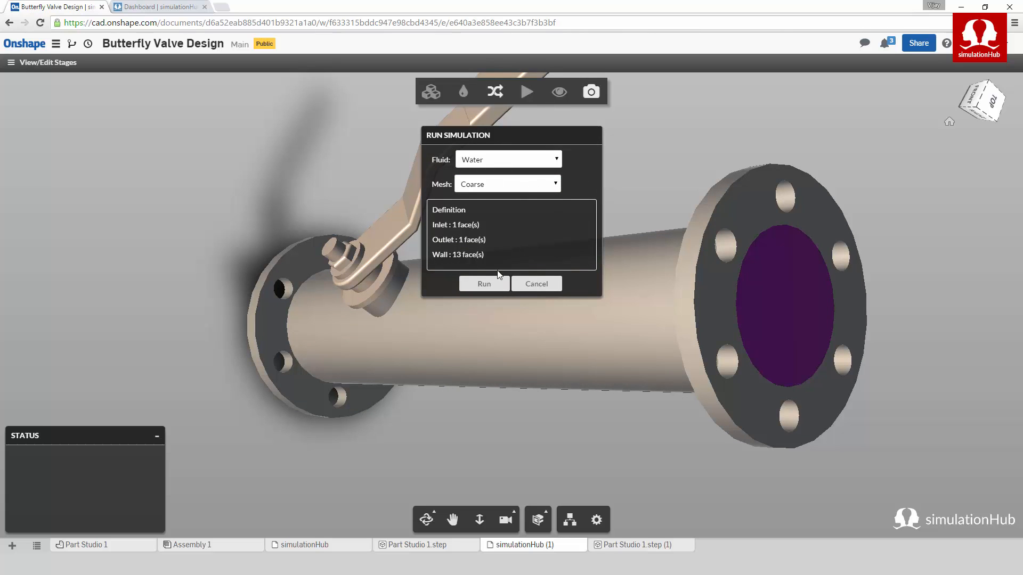
left_click(484, 286)
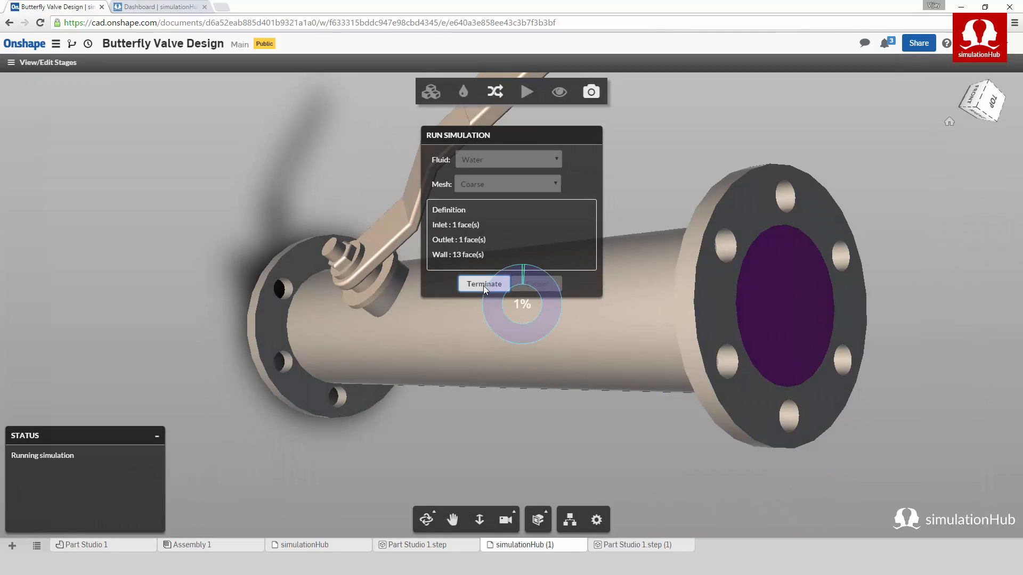
left_click_drag(506, 137, 136, 137)
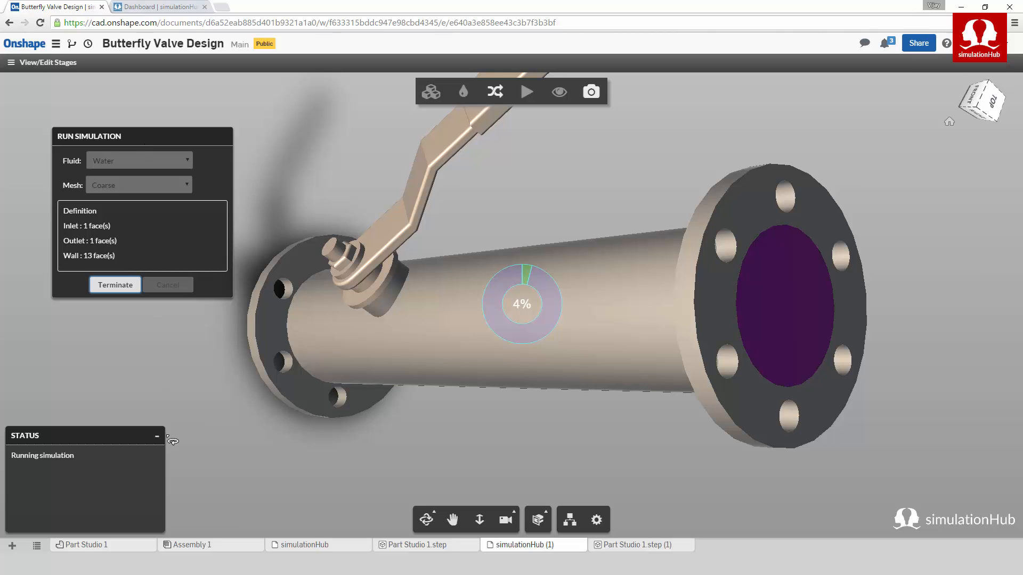
Step: Set the angle of the Valve Rotation feature in Part Studio 1 to 60 degrees
left_click(82, 546)
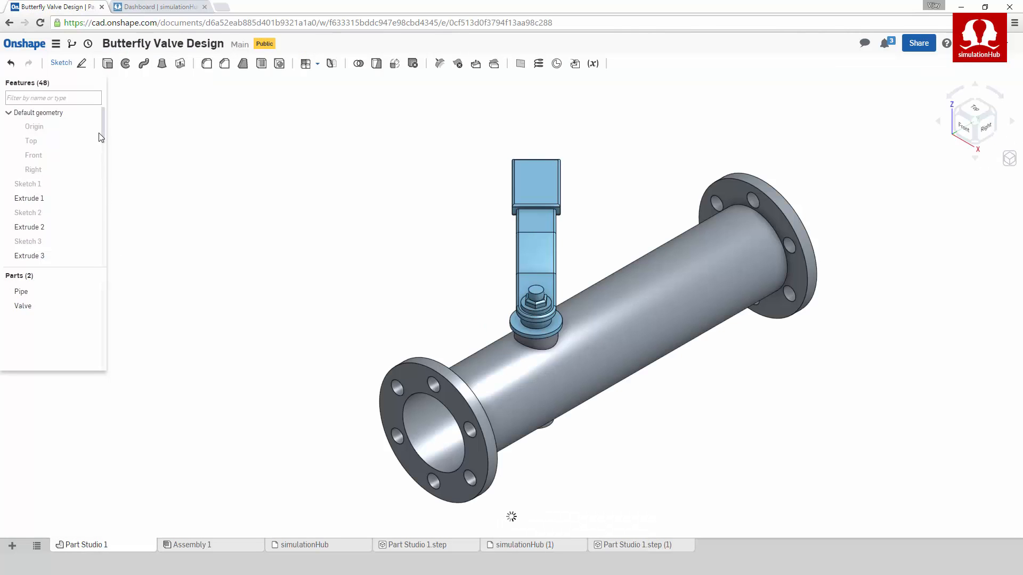
left_click_drag(103, 131, 103, 269)
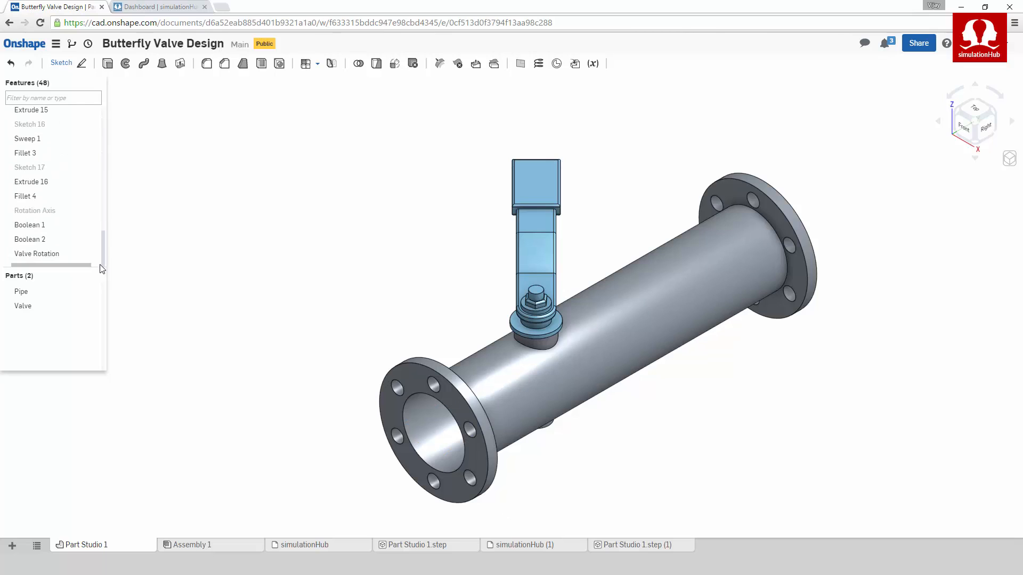
double_click(61, 254)
left_click(190, 145)
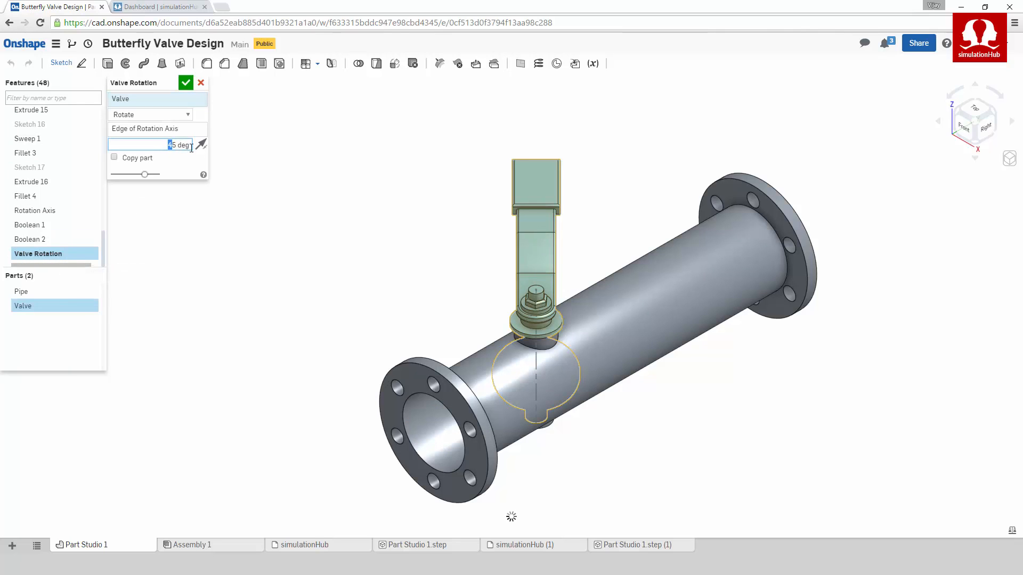
left_click_drag(191, 149, 195, 149)
type("60")
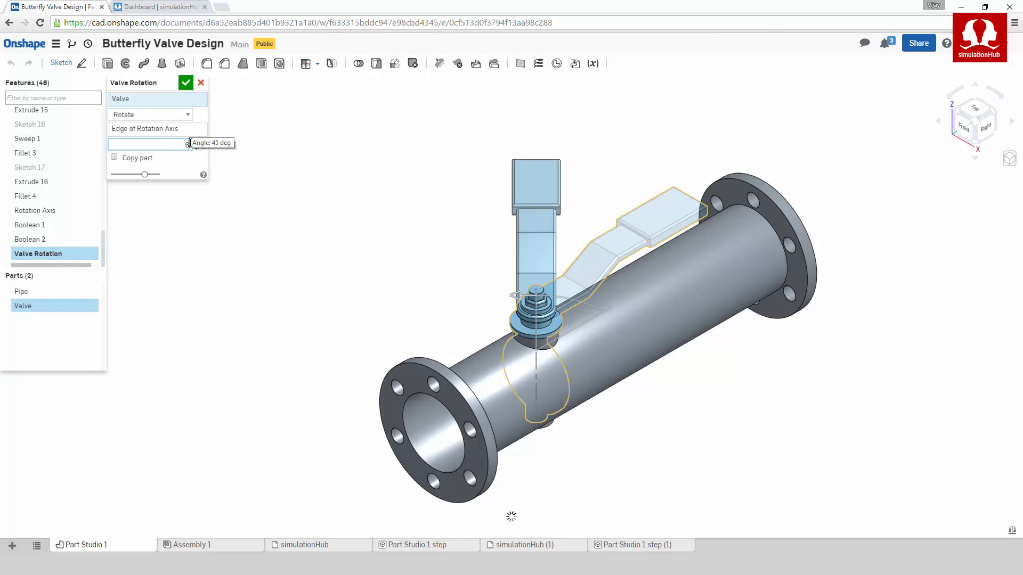
key("Return")
left_click(186, 84)
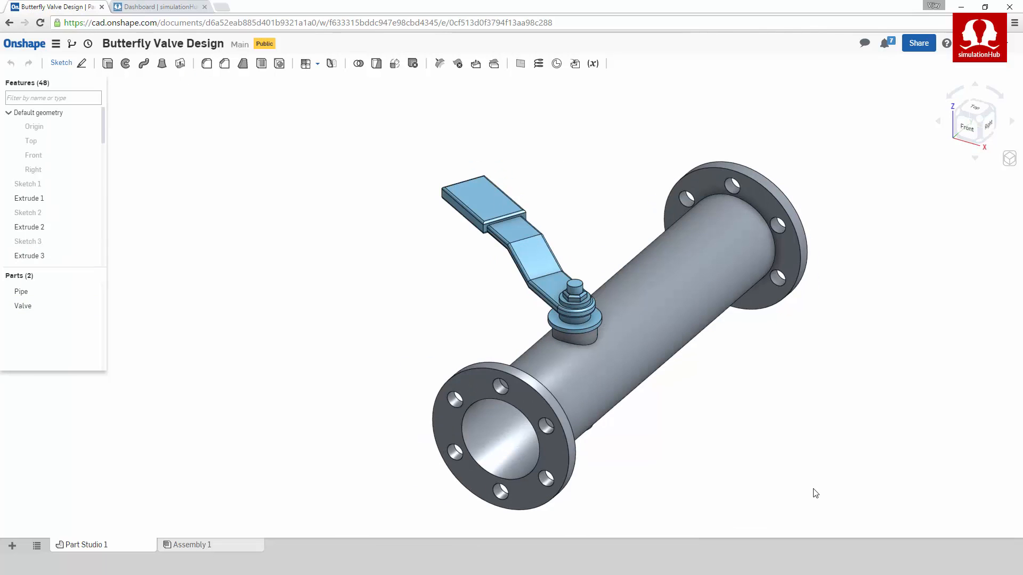
Step: Add a simulationHub application to the document and select Part Studio 1 as the source for a new simulation
left_click(12, 546)
mouse_move(18, 467)
left_click(131, 463)
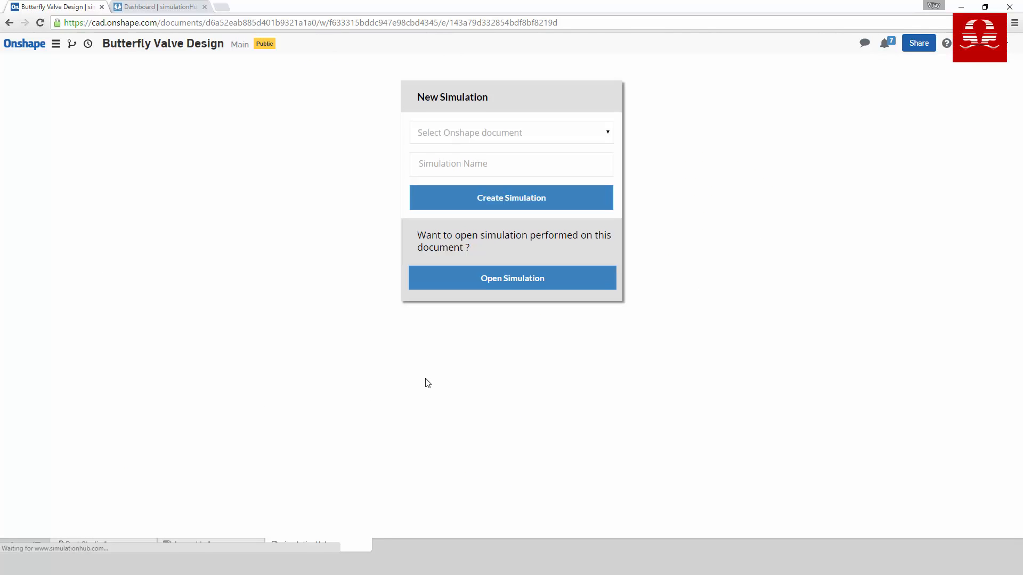
left_click(505, 136)
left_click(491, 163)
left_click(490, 166)
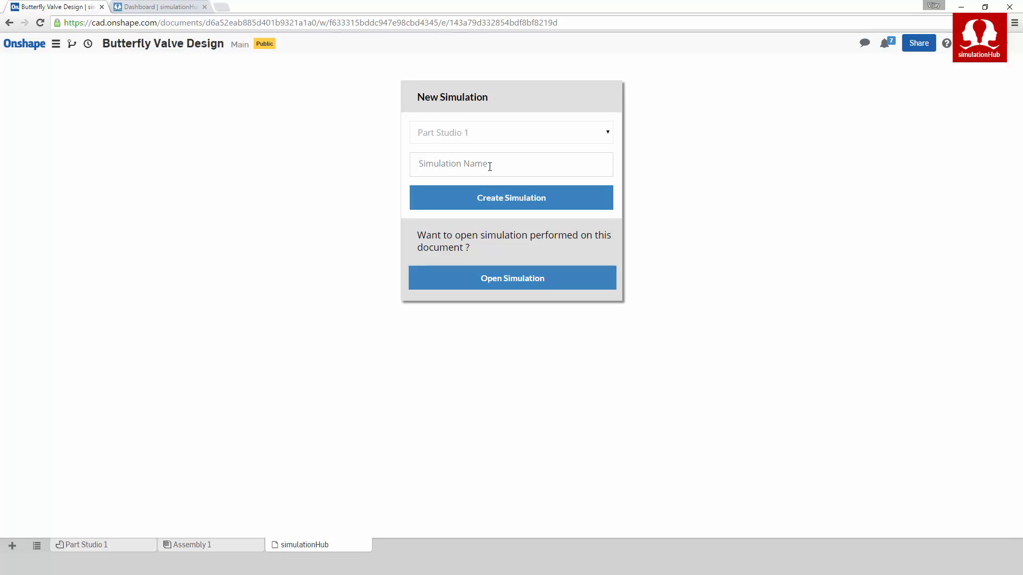
Step: Name the simulation "Butterfly Valve Design - 60 Deg" and create it
type("Bu")
left_click(497, 184)
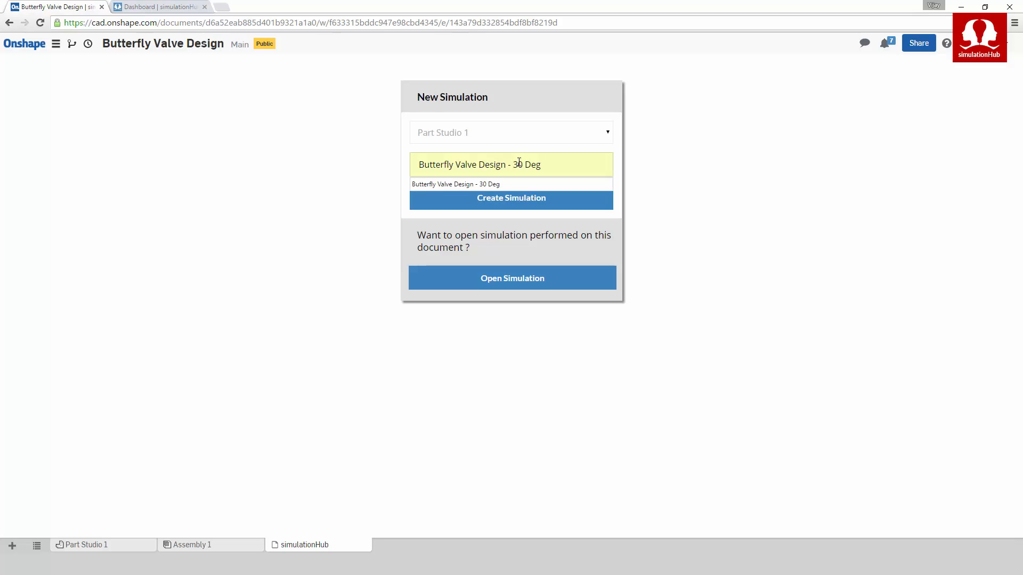
left_click(518, 164)
key("BackSpace")
type("6")
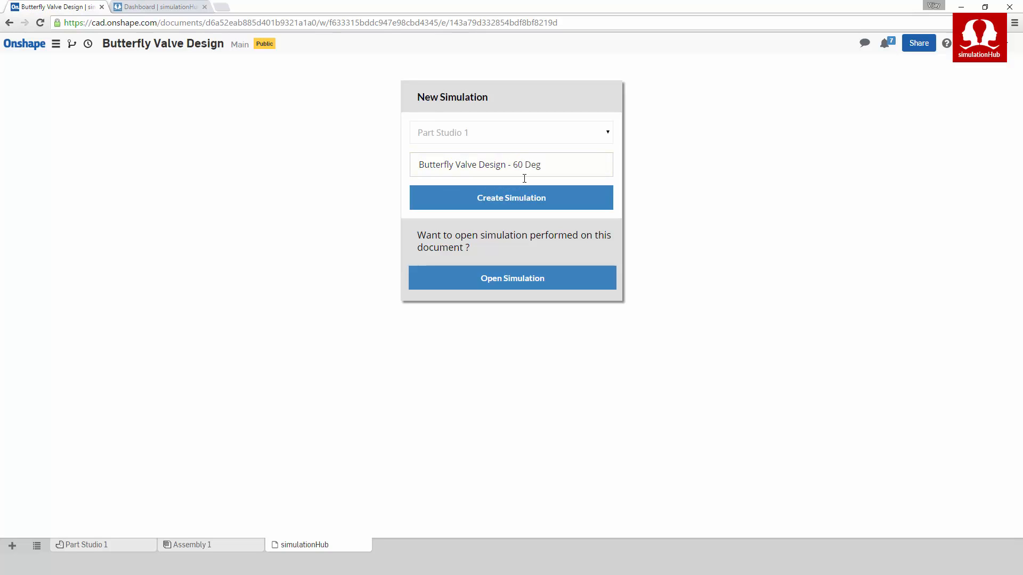
left_click(525, 199)
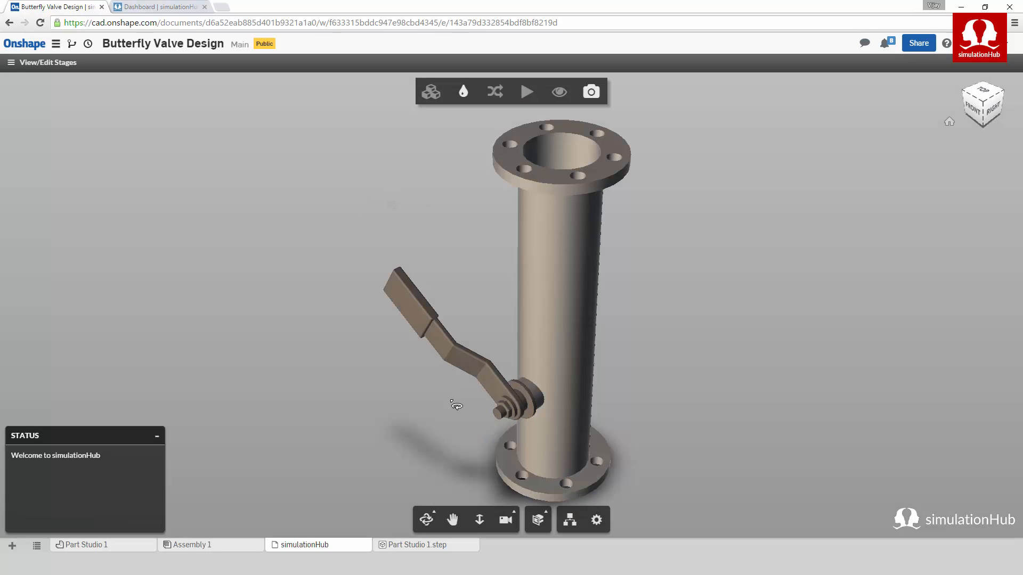
Step: Extract the fluid volume from a fluid point created by two picks on the pipe's inner walls near its open ends
left_click_drag(452, 399, 464, 136)
left_click(463, 96)
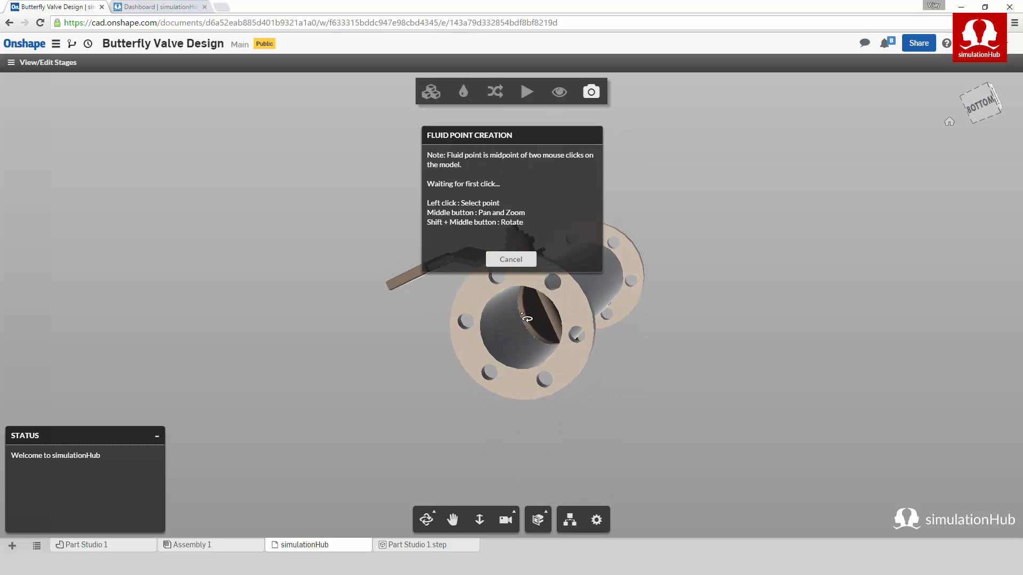
left_click(492, 327)
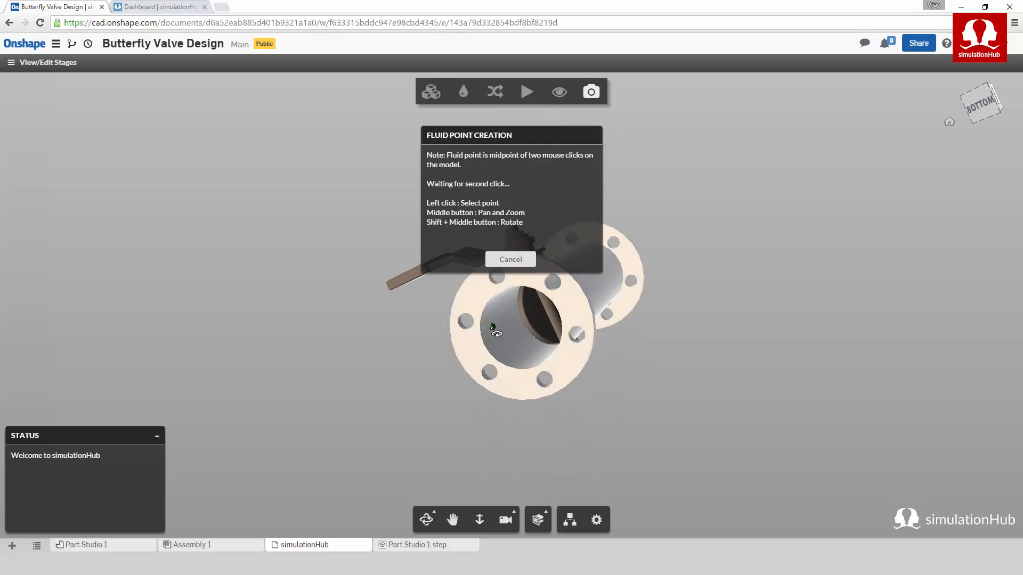
middle_click_drag(496, 333, 613, 347, "shift")
left_click(643, 332)
left_click(478, 183)
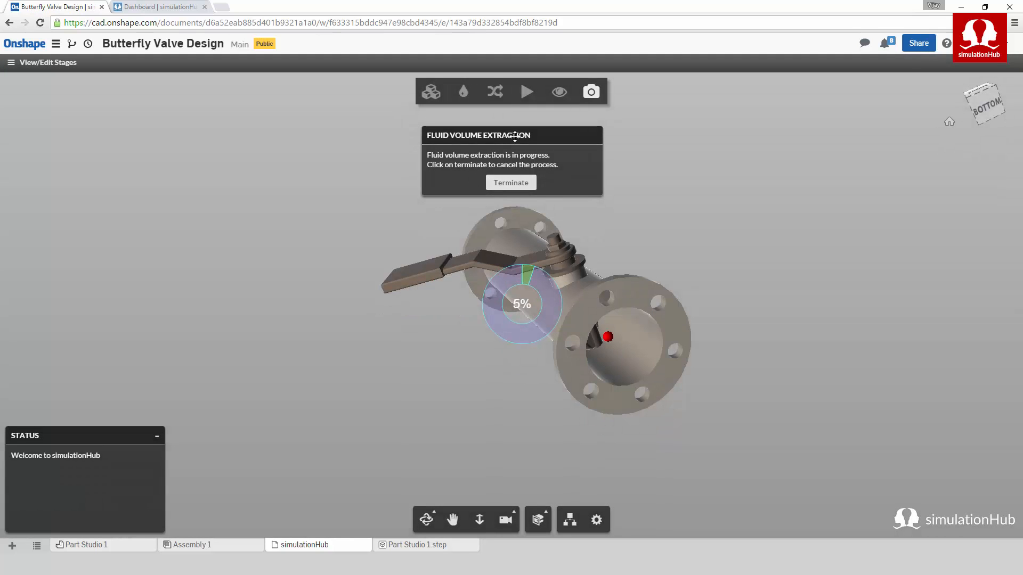
left_click_drag(515, 136, 243, 223)
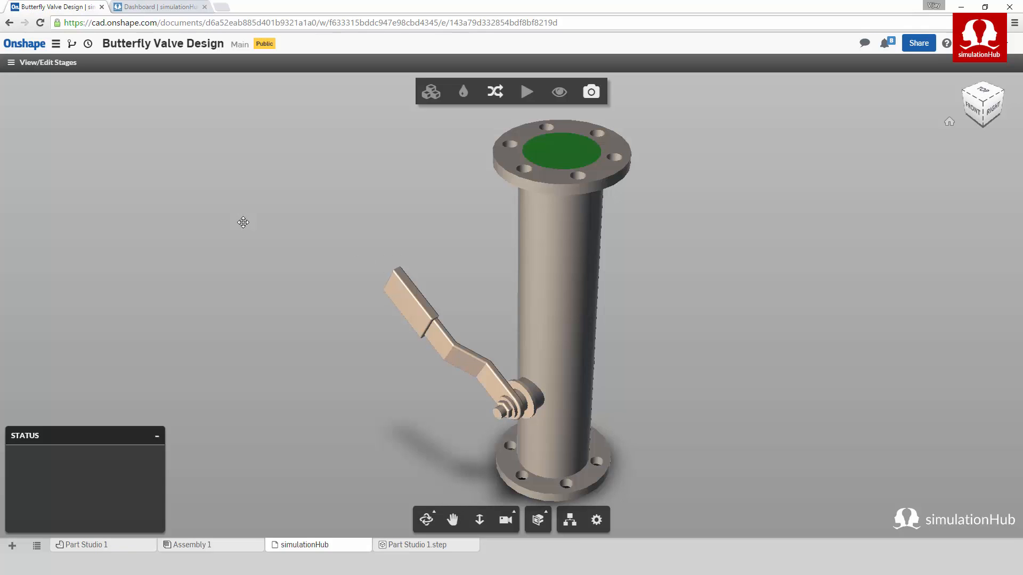
Step: Define the fluid volume's end face nearest the stem opening as an inlet with a mass flow rate of 150 kg/s
left_click(494, 93)
left_click(496, 121)
mouse_move(426, 300)
left_mouse_down()
mouse_move(413, 308)
mouse_move(425, 297)
left_mouse_up()
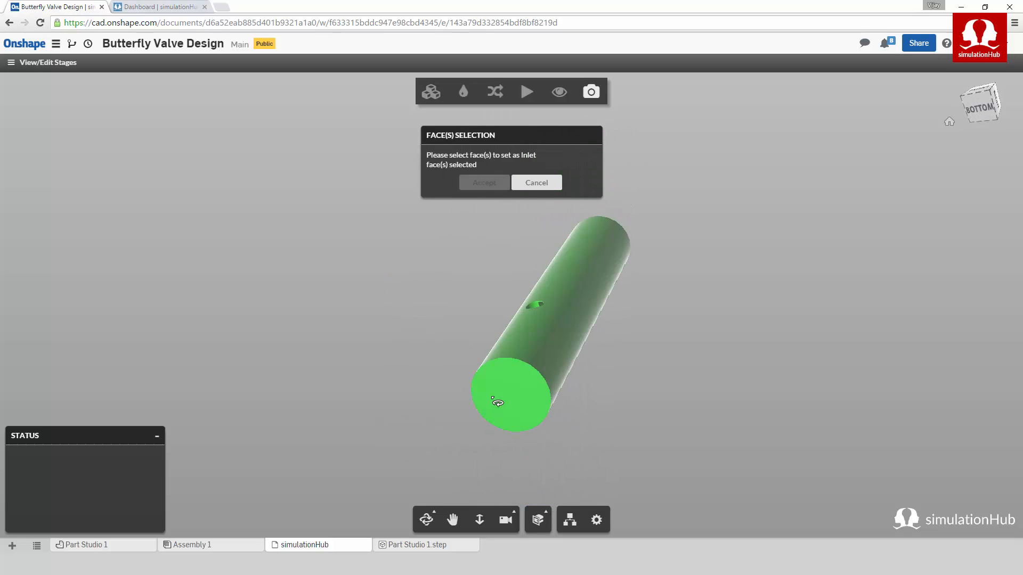
left_click(497, 404)
left_click(483, 183)
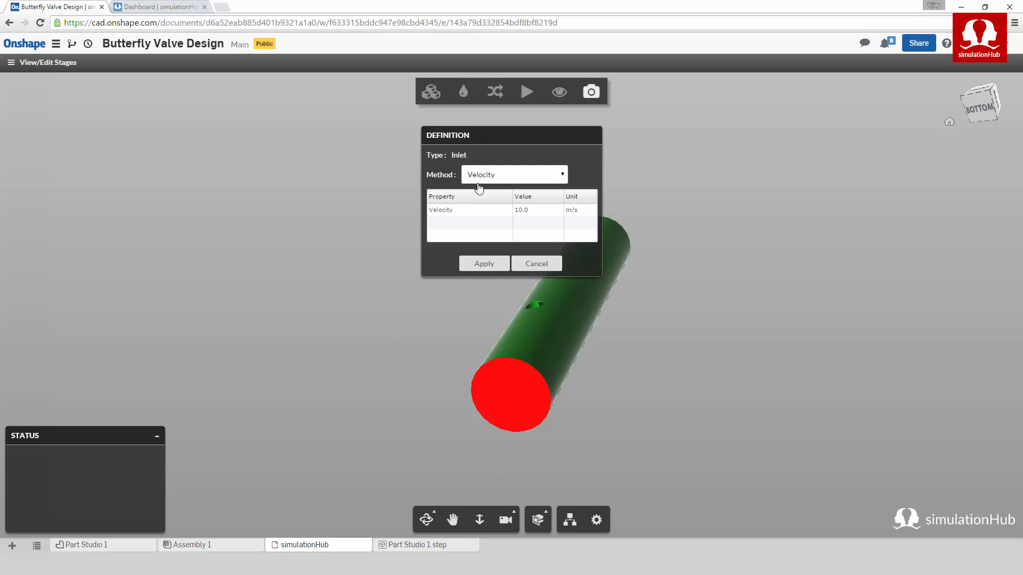
left_click(525, 176)
left_click(514, 199)
left_click(539, 216)
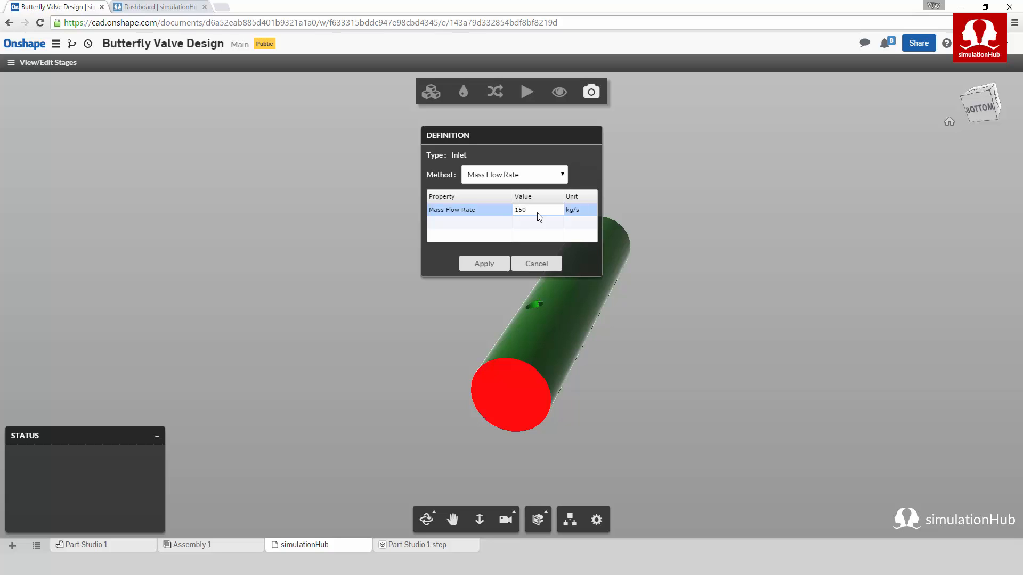
left_click(480, 264)
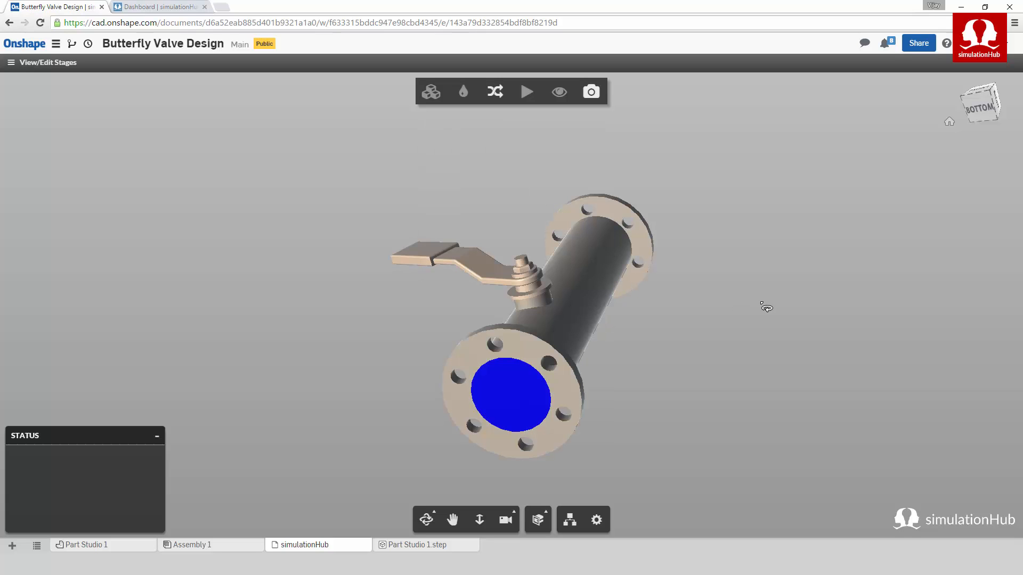
Step: Define the opposite end face of the 60-degree model's fluid volume as an outlet with a static pressure of 0.0 Pa
left_click(500, 96)
left_click(495, 148)
right_click_drag(685, 232, 525, 349)
left_click(654, 211)
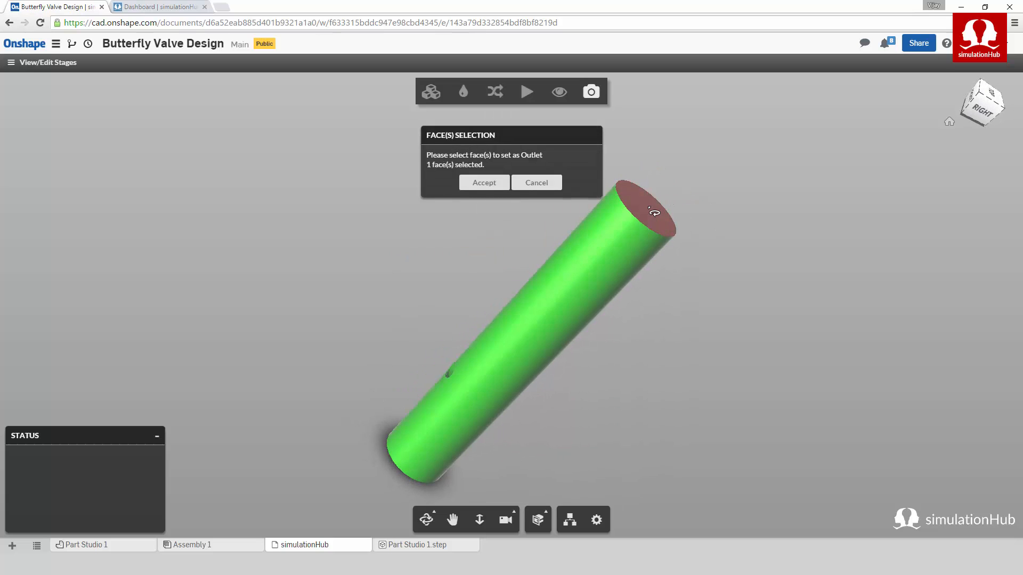
left_click(483, 184)
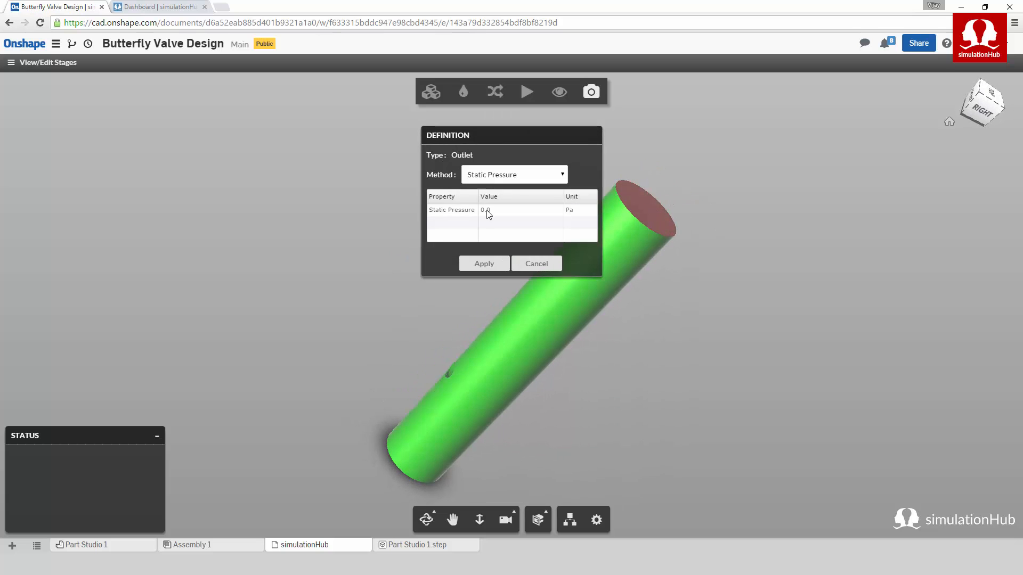
left_click(486, 266)
Step: Run the 60-degree valve simulation with water and a coarse mesh, moving the run dialog clear of the model
left_click(527, 93)
left_click(512, 160)
left_click(507, 181)
left_click(486, 284)
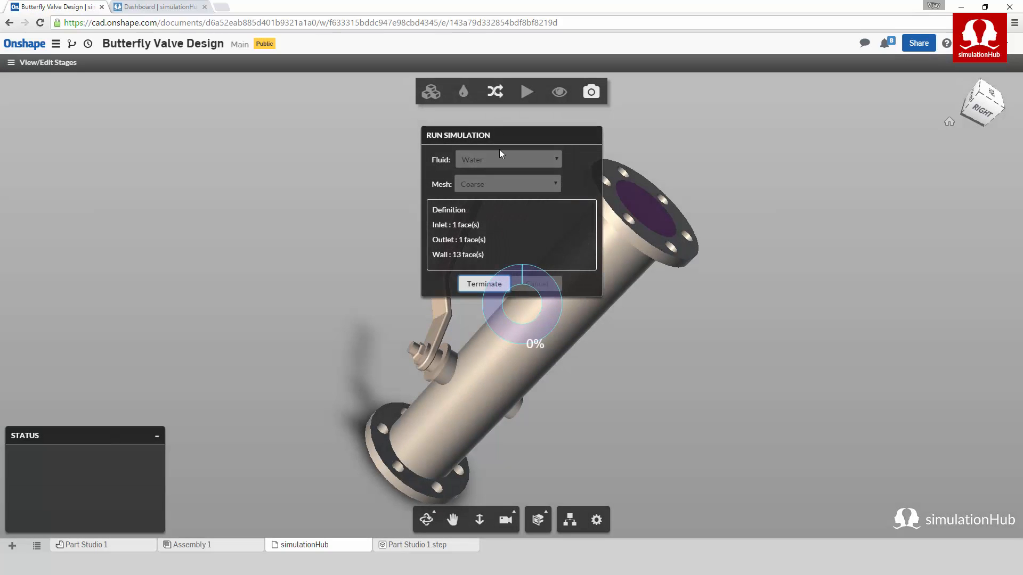
left_click_drag(489, 142, 219, 162)
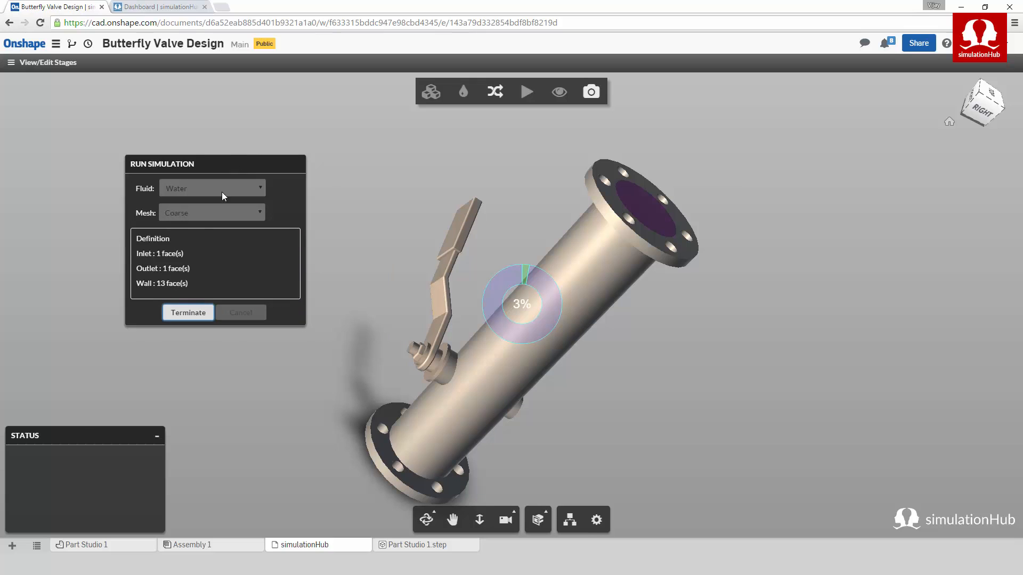
Step: Set the angle of the Valve Rotation feature in Part Studio 1 to 75 degrees
left_click(63, 545)
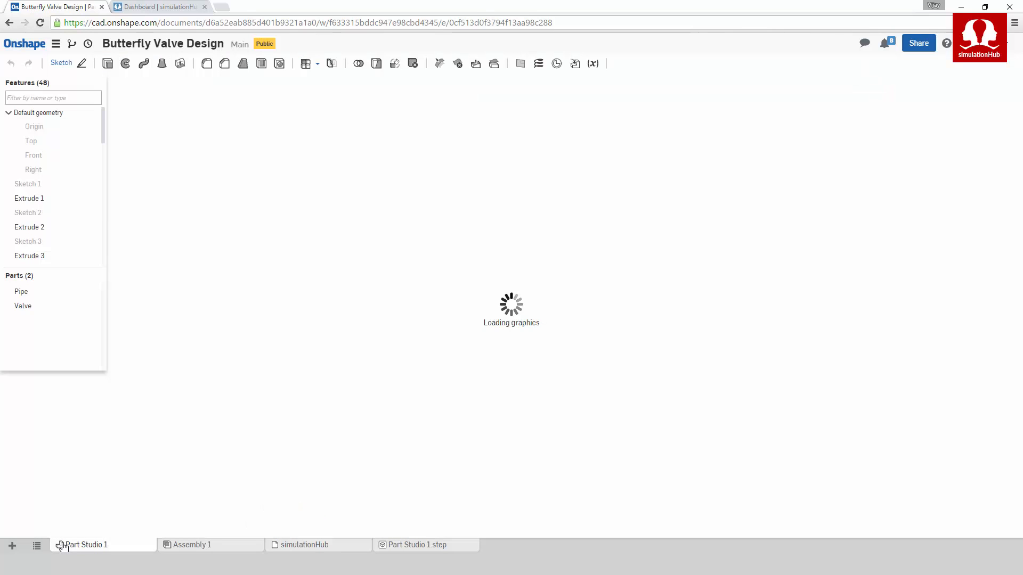
left_click_drag(103, 122, 110, 268)
double_click(48, 254)
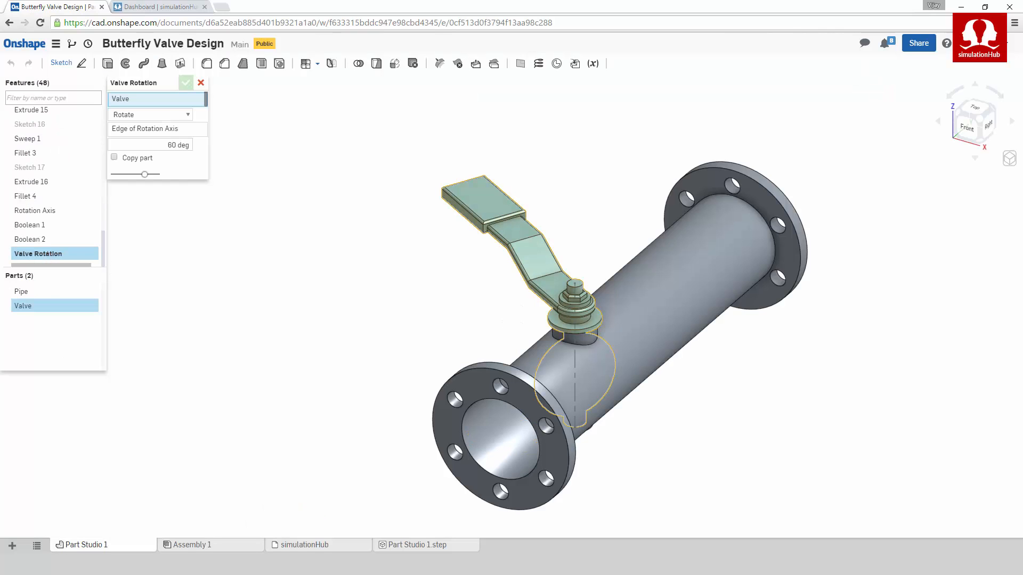
left_click(169, 145)
left_click(168, 145)
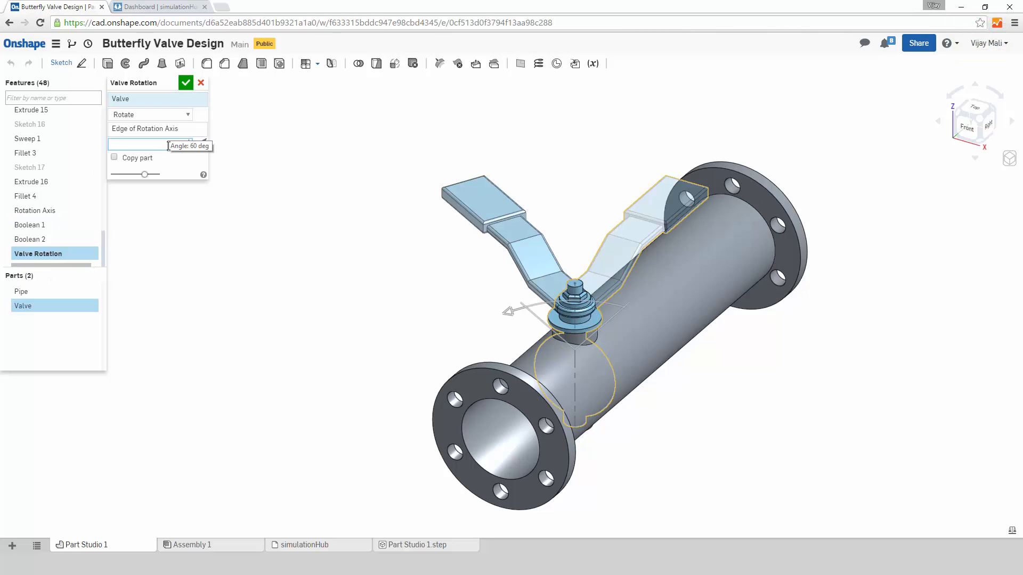
type("75")
key("Return")
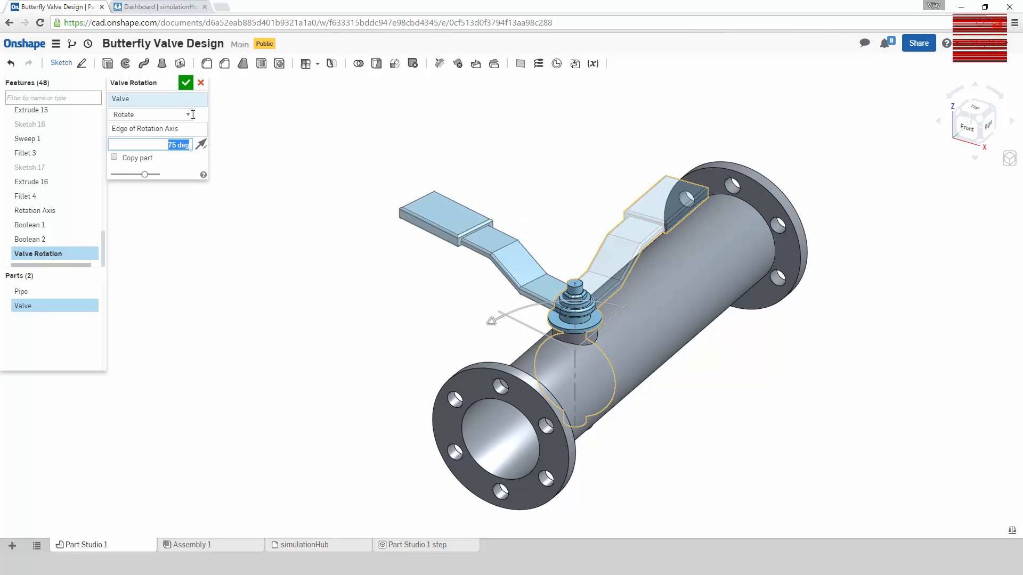
left_click(185, 84)
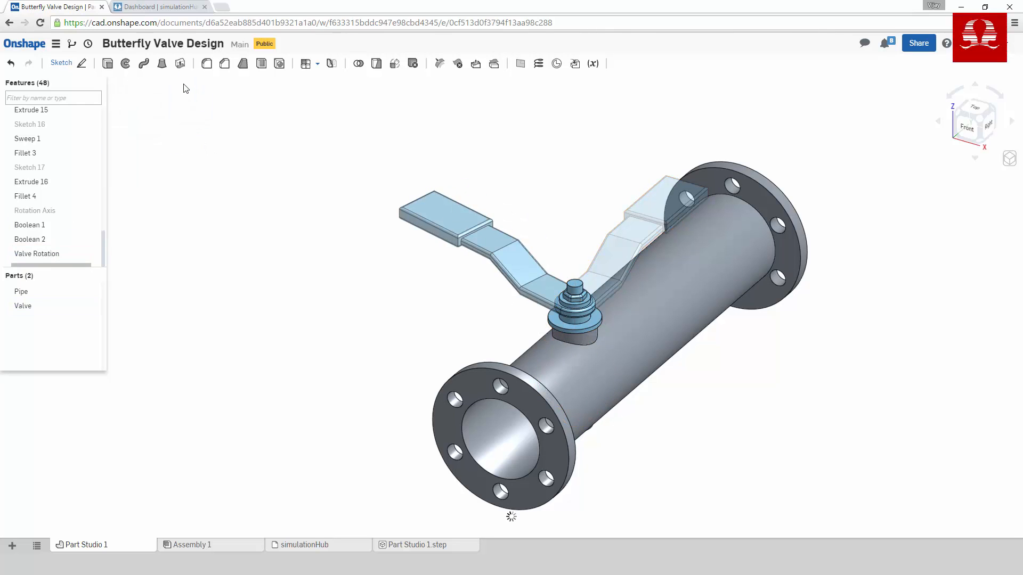
Step: Add a simulationHub application tab and create a simulation of Part Studio 1 named Butterfly Valve Design - 75 Deg
left_click(12, 545)
mouse_move(48, 465)
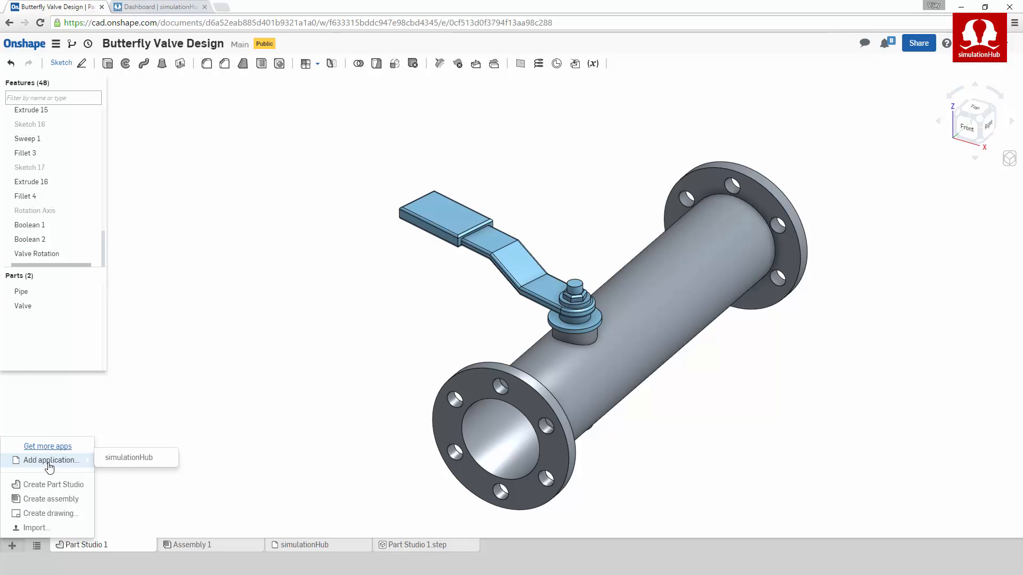
left_click(129, 458)
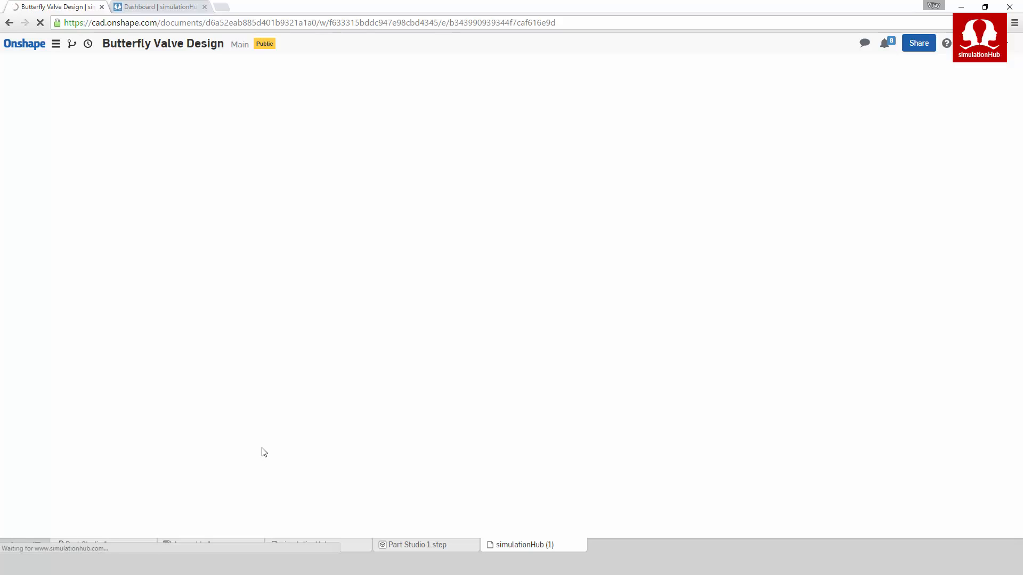
left_click(589, 138)
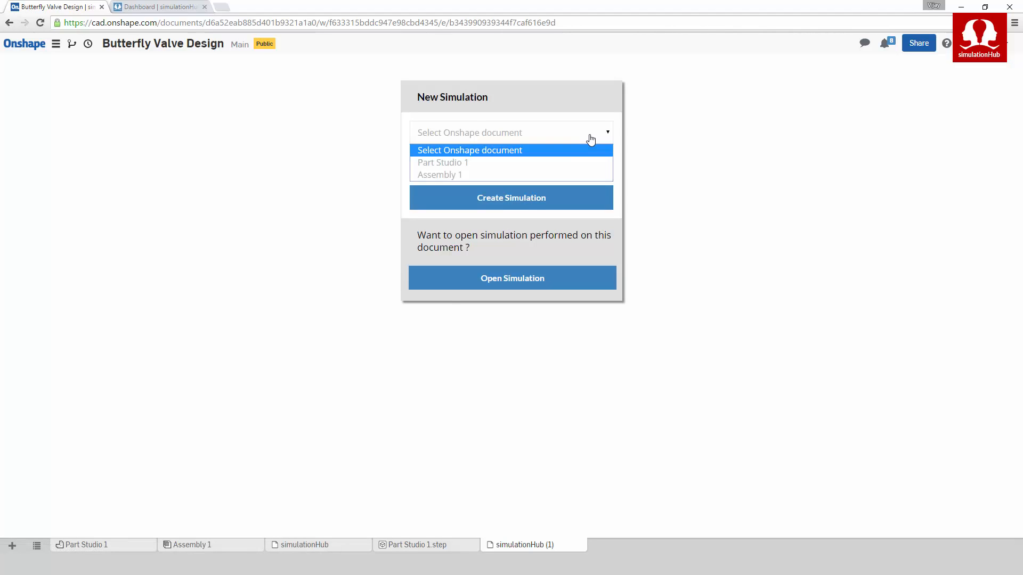
left_click(551, 162)
left_click(548, 167)
left_click(532, 184)
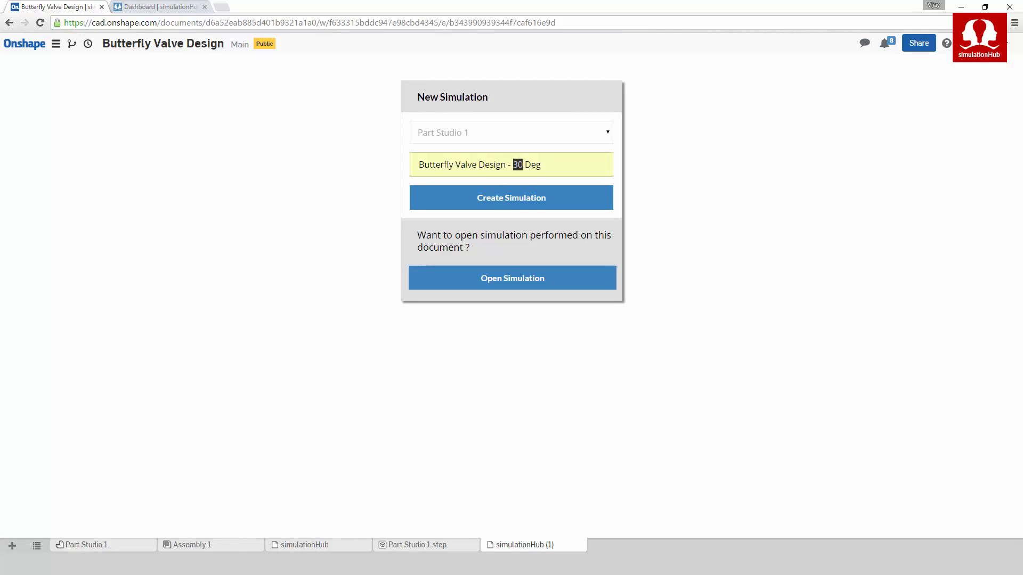
type("75")
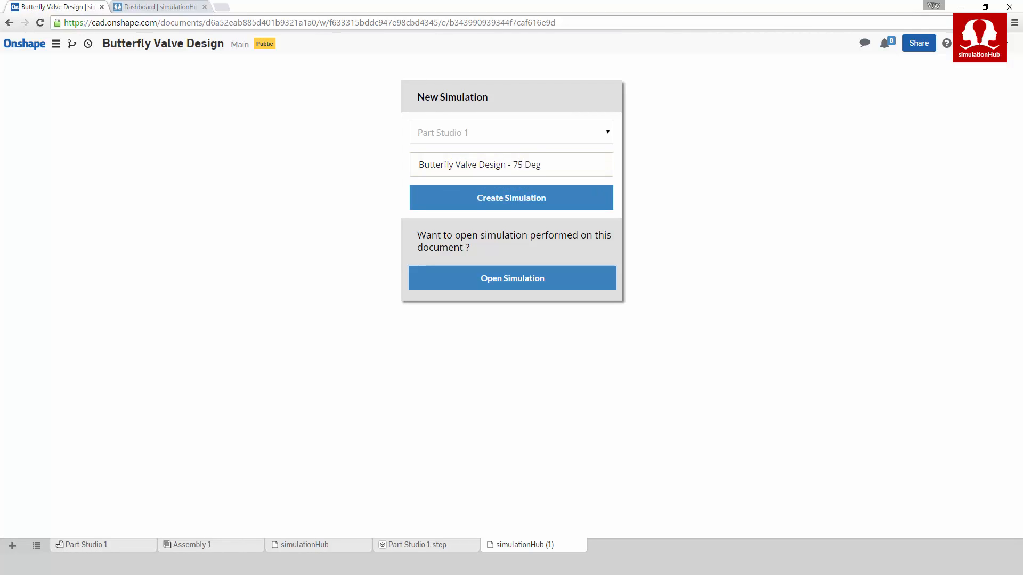
left_click(524, 200)
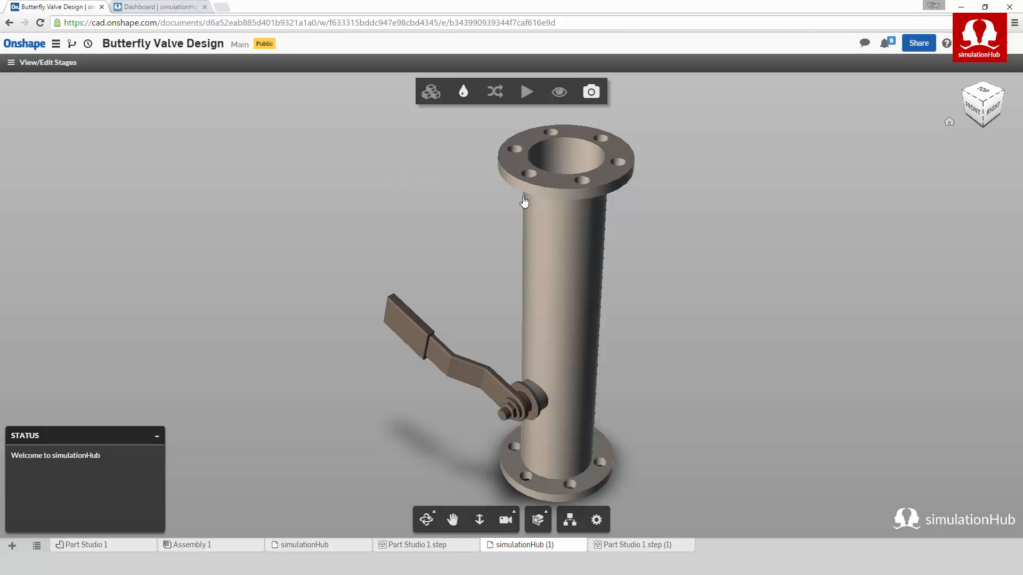
Step: Create a fluid point midway between two inner wall points of the 75-degree model's pipe and start the fluid volume extraction
left_click_drag(434, 424, 658, 315)
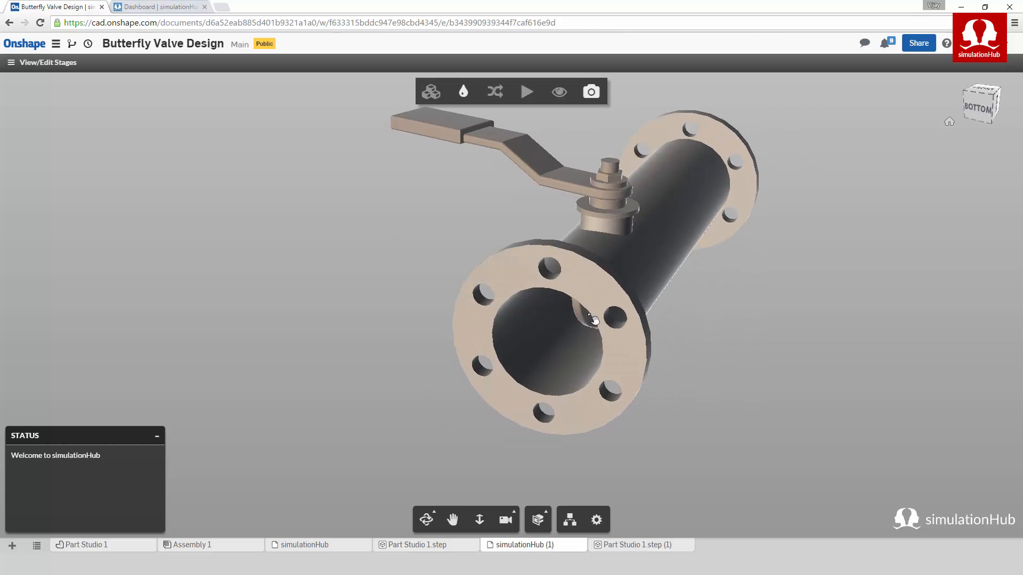
left_click(463, 90)
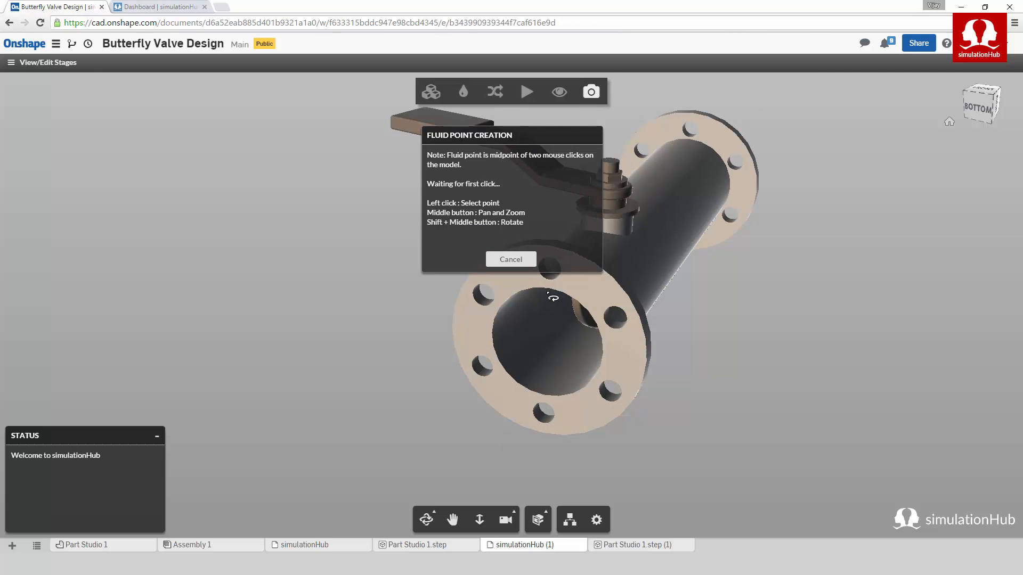
left_click(520, 339)
middle_click_drag(521, 341, 686, 339, "shift")
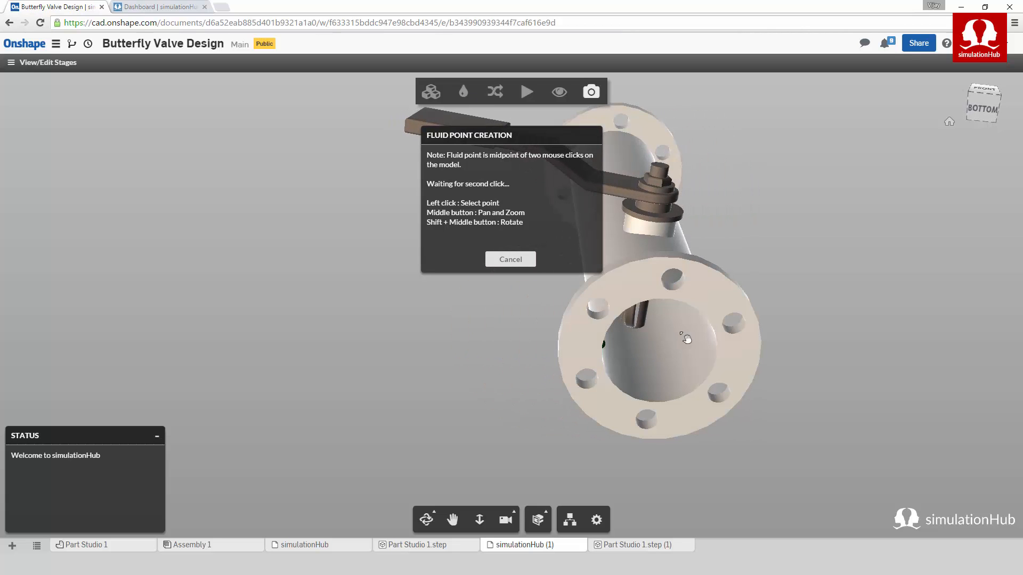
left_click(685, 337)
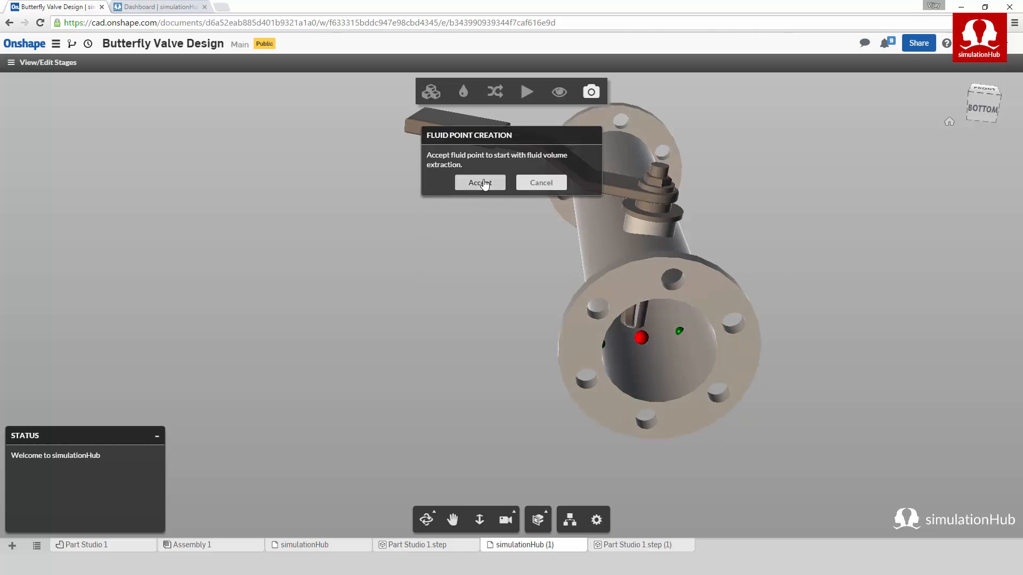
left_click(475, 184)
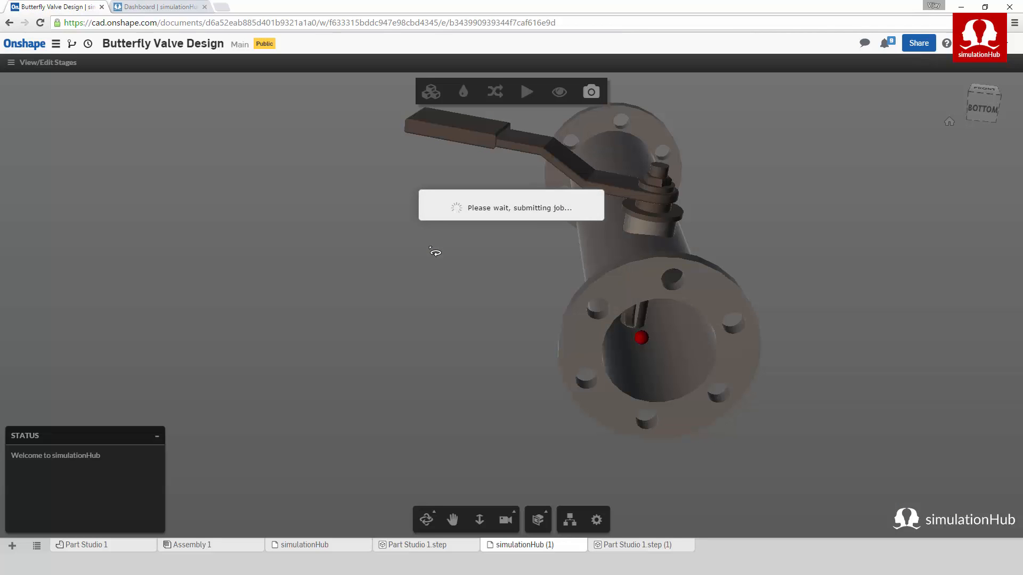
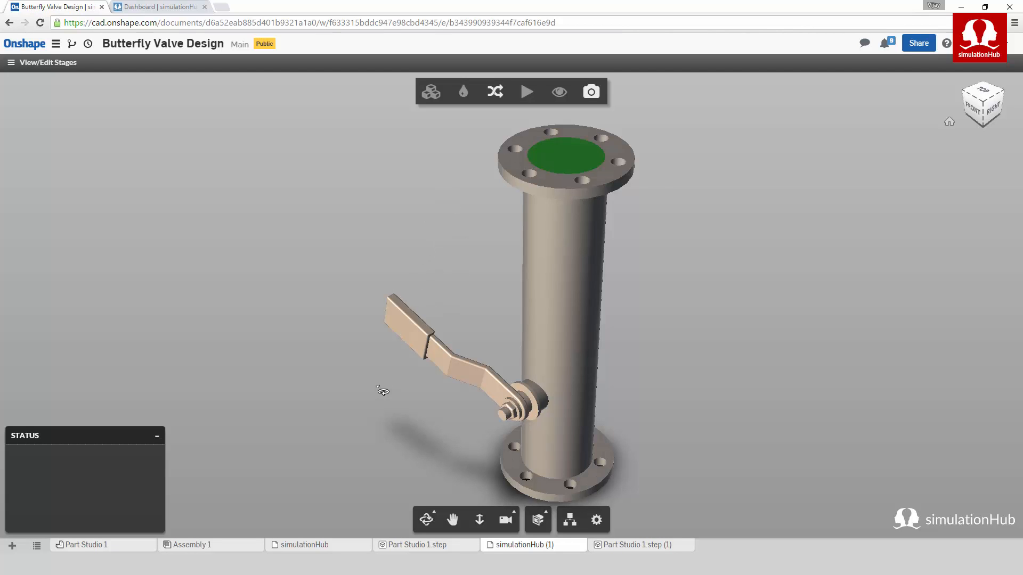
Step: Define the 75-degree fluid volume's end face nearest the stem opening as an inlet using the Mass Flow Rate method
left_click_drag(382, 392, 455, 219)
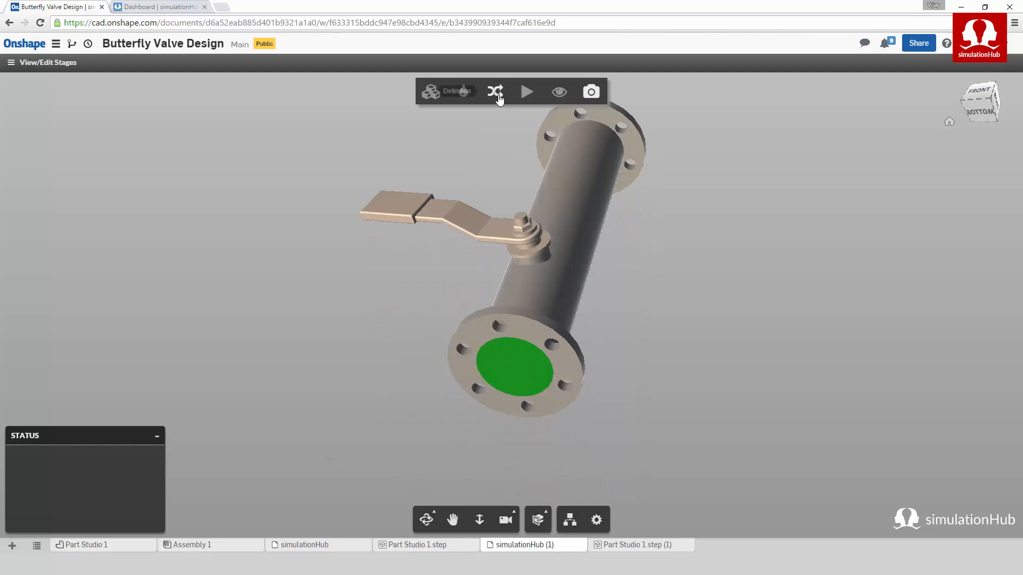
left_click(498, 101)
left_click(491, 119)
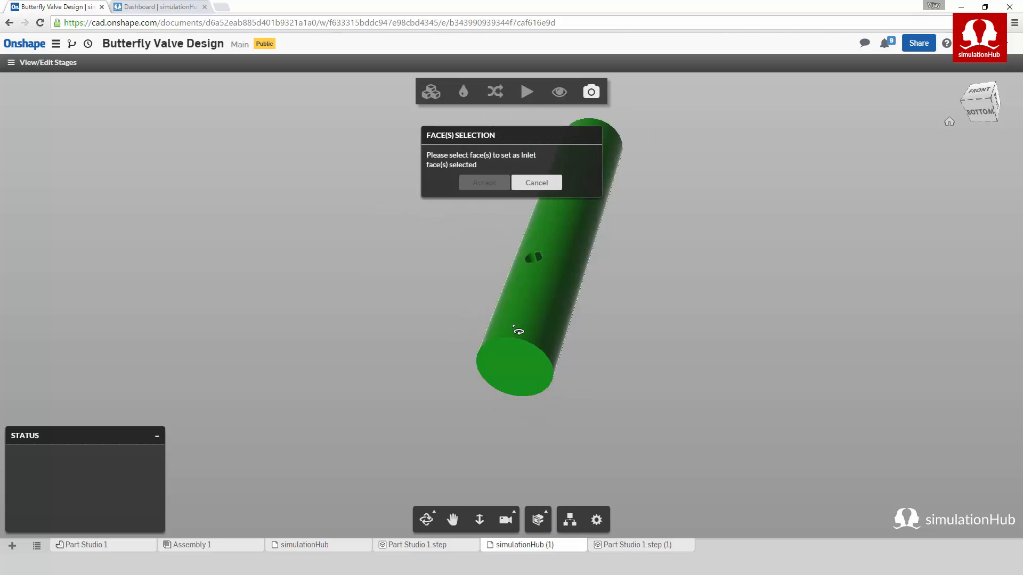
left_click(510, 379)
left_click(483, 183)
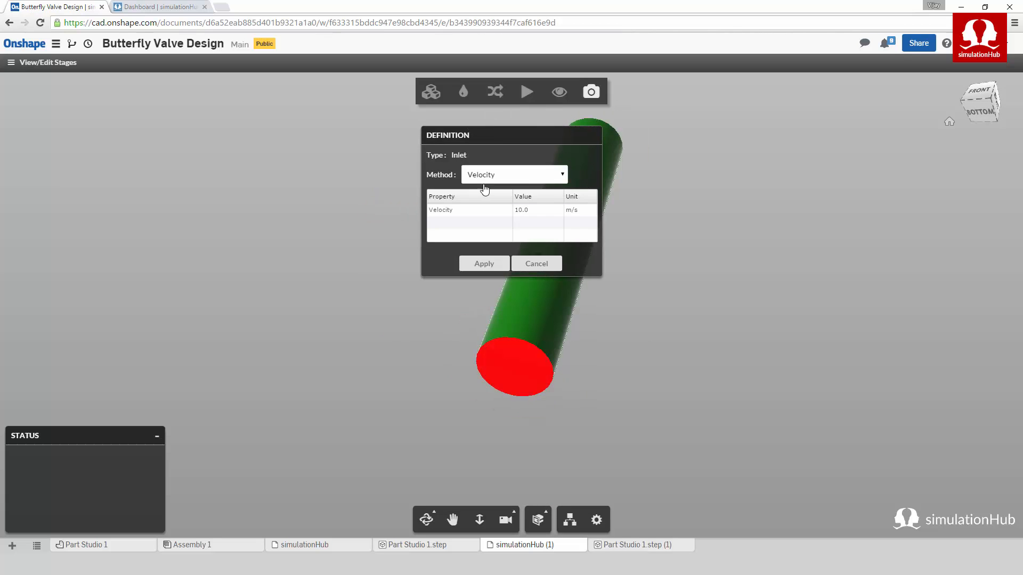
left_click(532, 176)
left_click(521, 201)
left_click(529, 213)
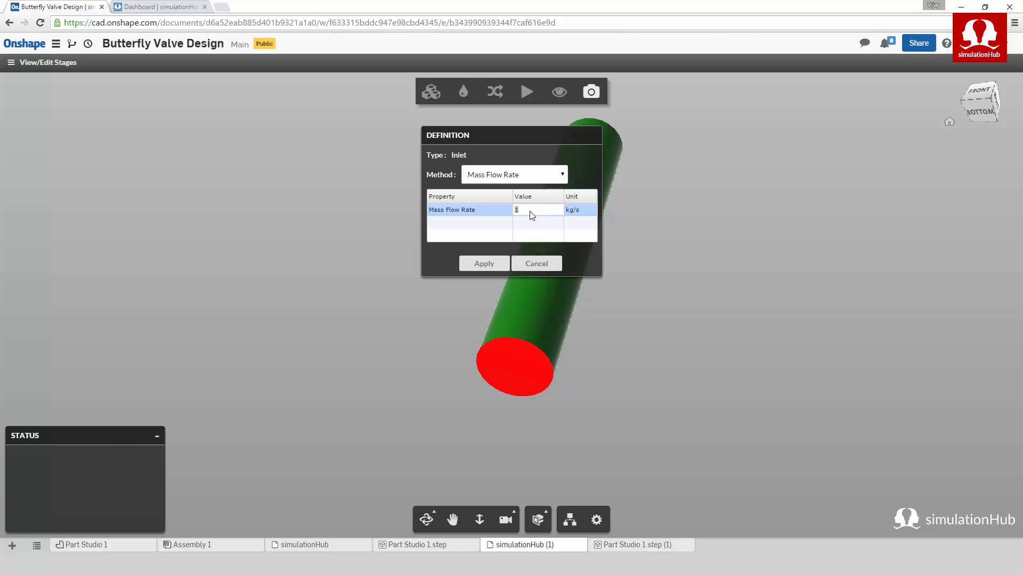
left_click(480, 265)
Step: Define the opposite end face of the 75-degree fluid volume as an outlet with a static pressure of 0.0 Pa
left_click(495, 94)
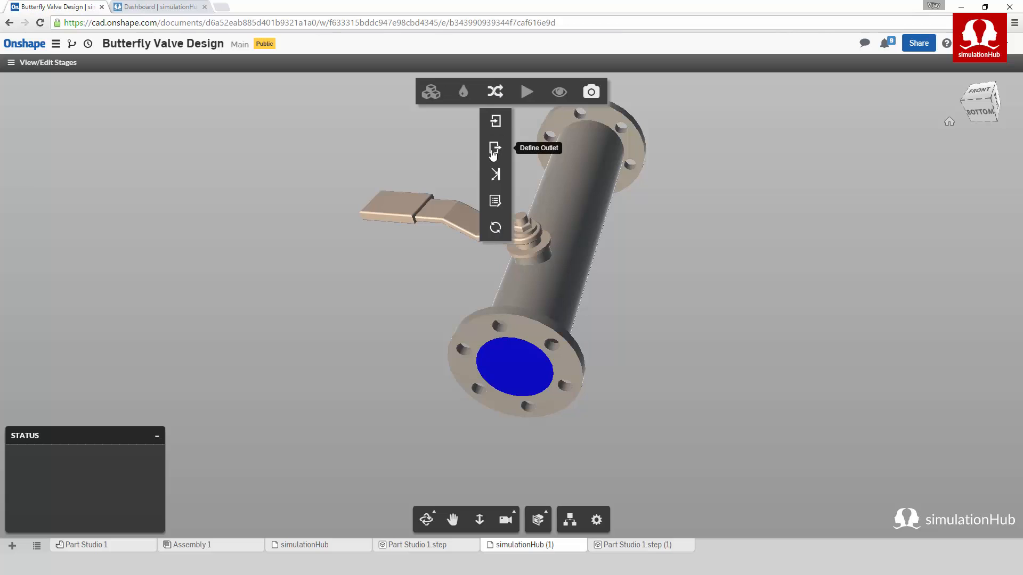
left_click(493, 154)
left_click_drag(499, 277, 461, 477)
left_click(623, 231)
left_click(485, 183)
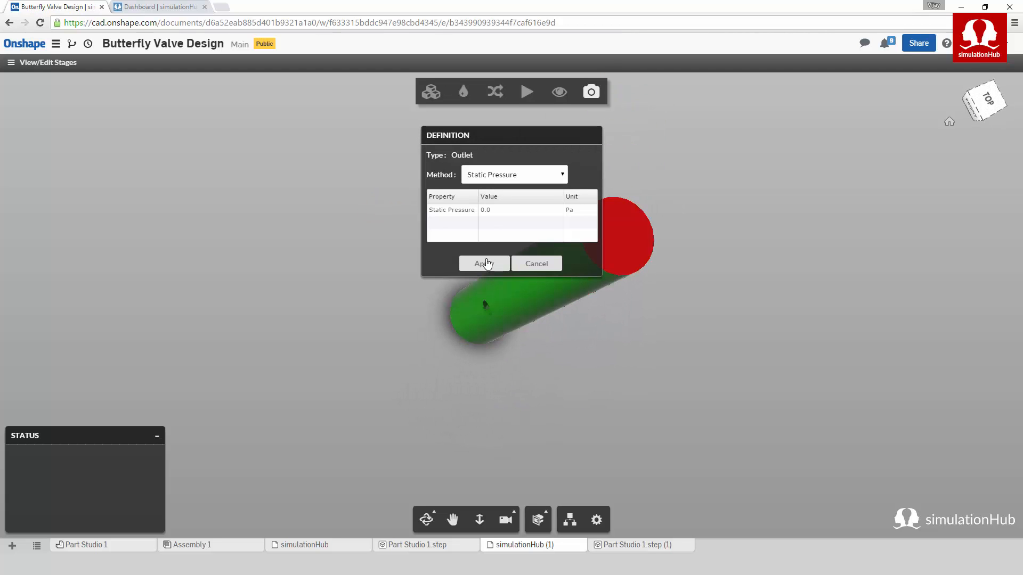
left_click(484, 263)
Step: Run the 75-degree valve simulation with water and a coarse mesh, moving the run dialog clear of the model
left_click(526, 91)
left_click(523, 161)
left_click(513, 183)
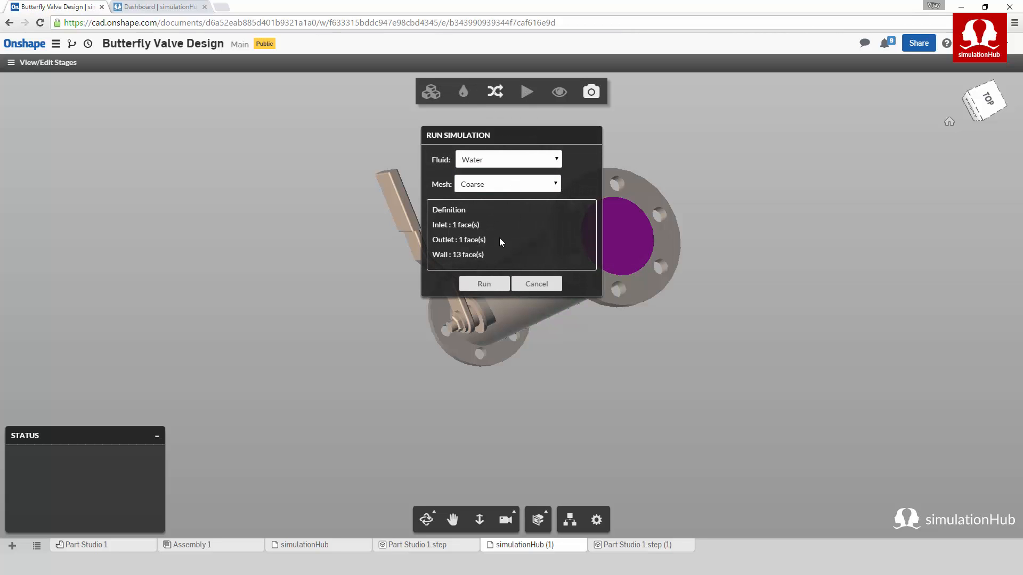
left_click(490, 288)
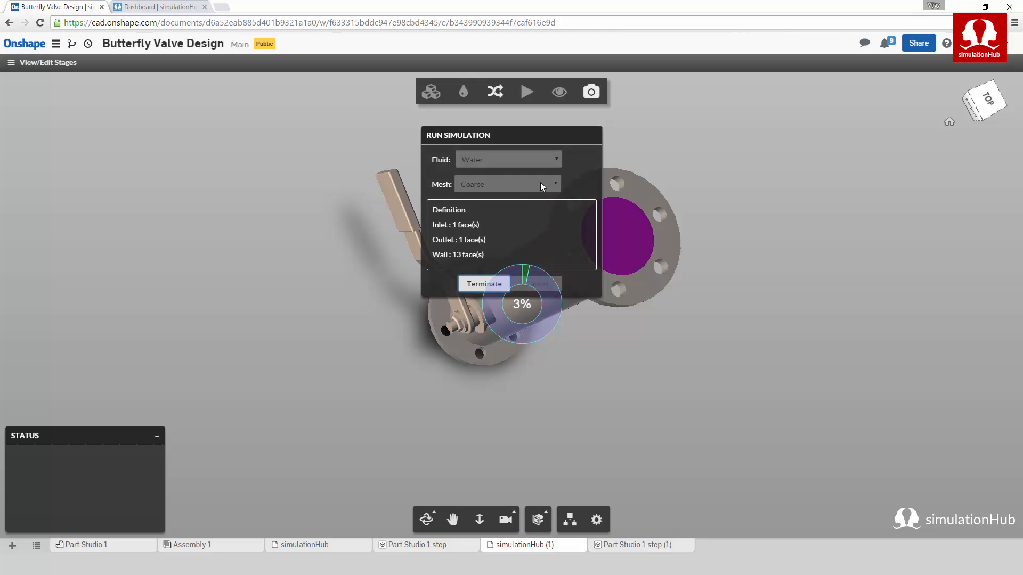
left_click_drag(535, 134, 279, 169)
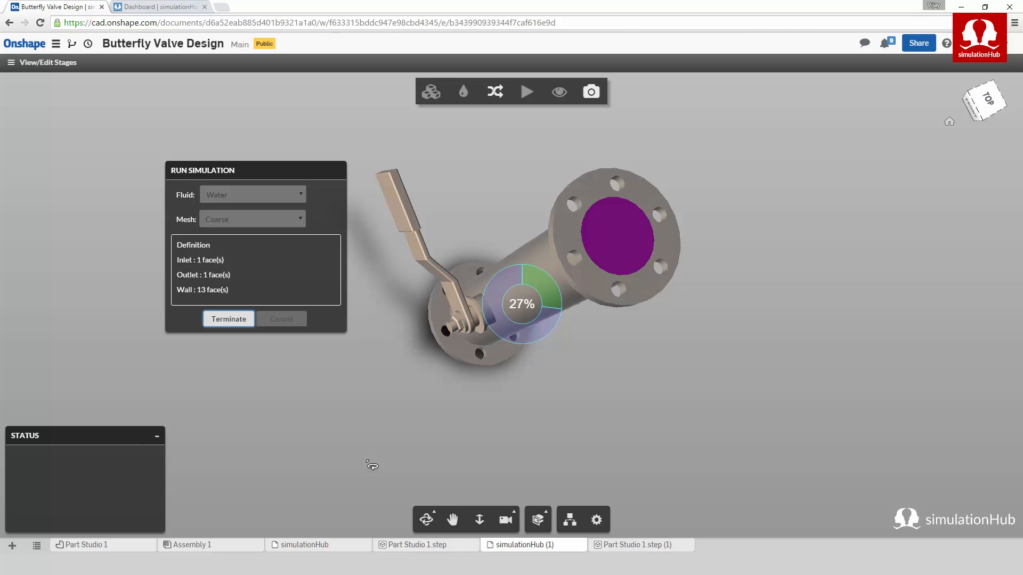
Step: Check the run progress of the 60-degree simulation and return to the 75-degree simulation
left_click(344, 546)
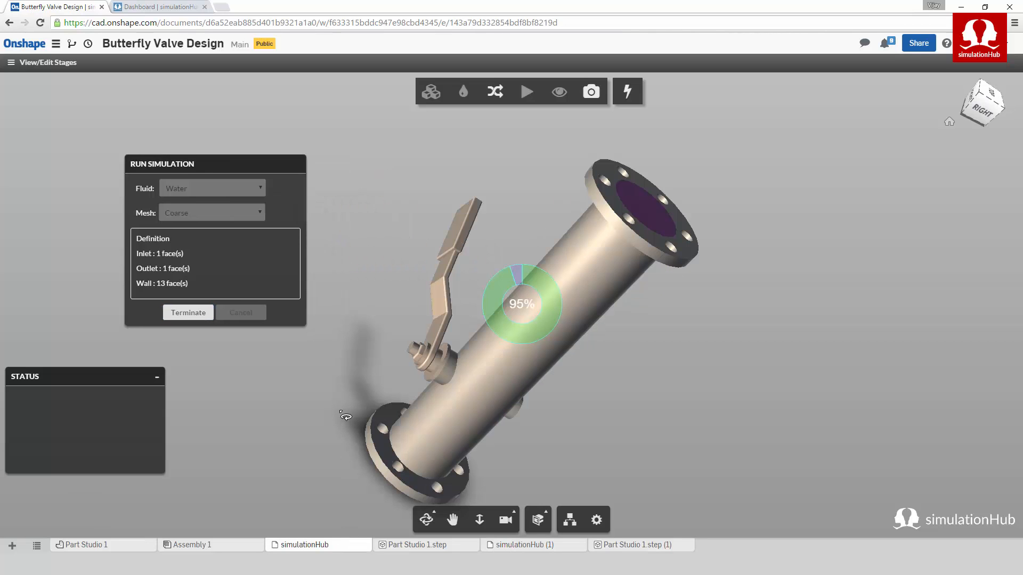
left_click_drag(356, 412, 652, 323)
scroll(648, 323, "up", 3)
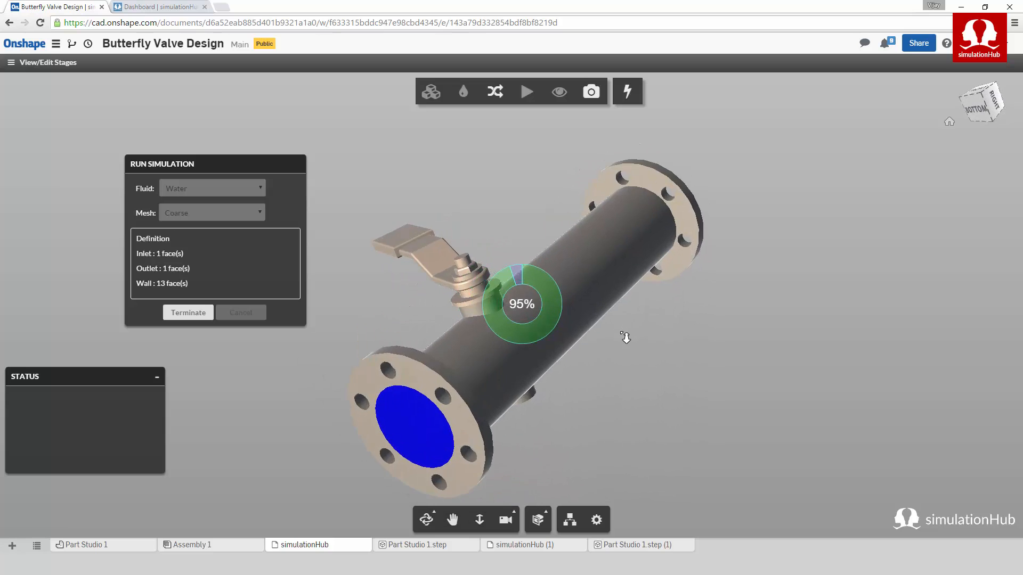
middle_click_drag(575, 343, 605, 322)
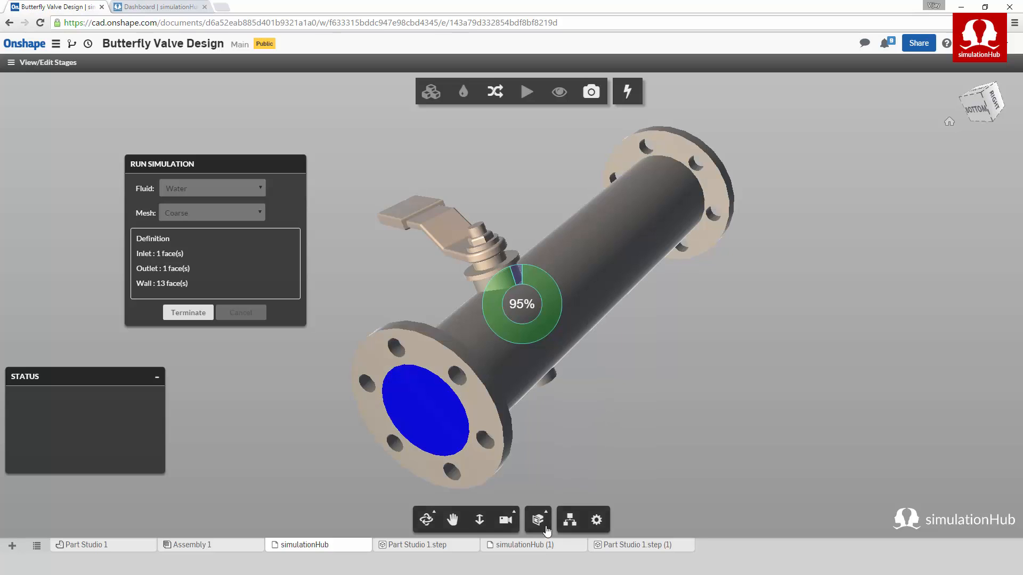
left_click(536, 549)
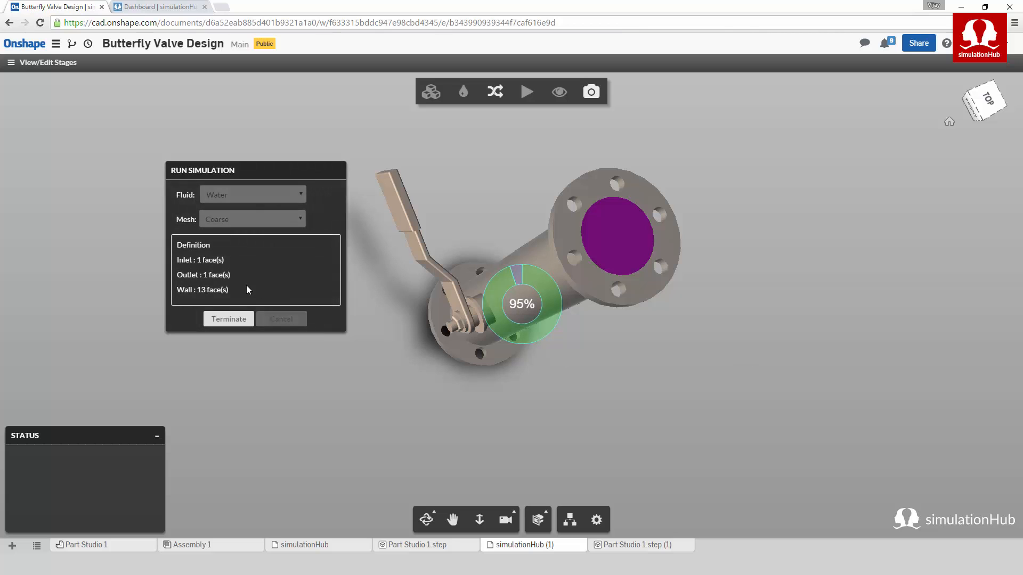
Step: Examine the 60-degree simulation's velocity streamlines around the valve disc through the pipe opening
left_click(322, 545)
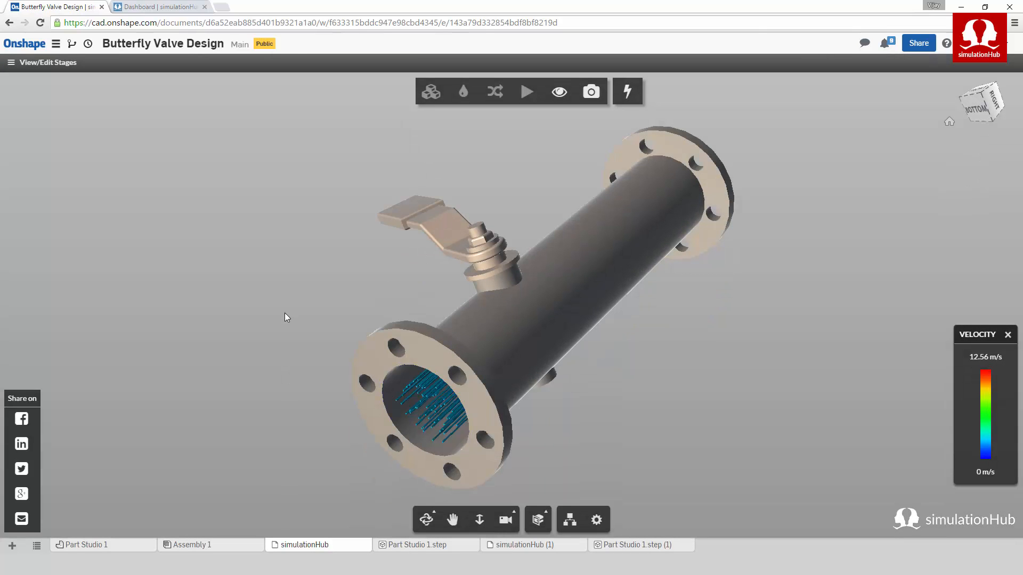
left_click_drag(280, 333, 421, 371)
left_click_drag(430, 407, 572, 396)
scroll(576, 305, "up", 5)
left_click_drag(576, 306, 541, 122)
Step: Show the flow vectors of the 60-degree simulation and inspect them inside the pipe
left_click(561, 93)
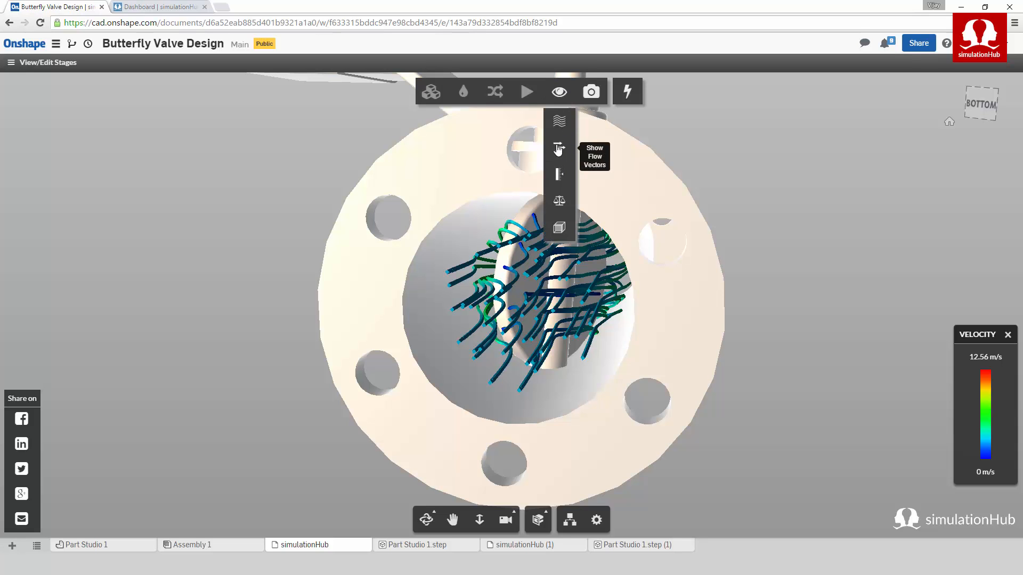
left_click(558, 149)
left_click_drag(564, 282, 529, 274)
scroll(576, 280, "up", 5)
scroll(577, 282, "down", 5)
scroll(520, 299, "down", 6)
Step: Display a pressure cut section through the 60-degree model with the Z position at 10 and inspect it around the disc
left_click(559, 91)
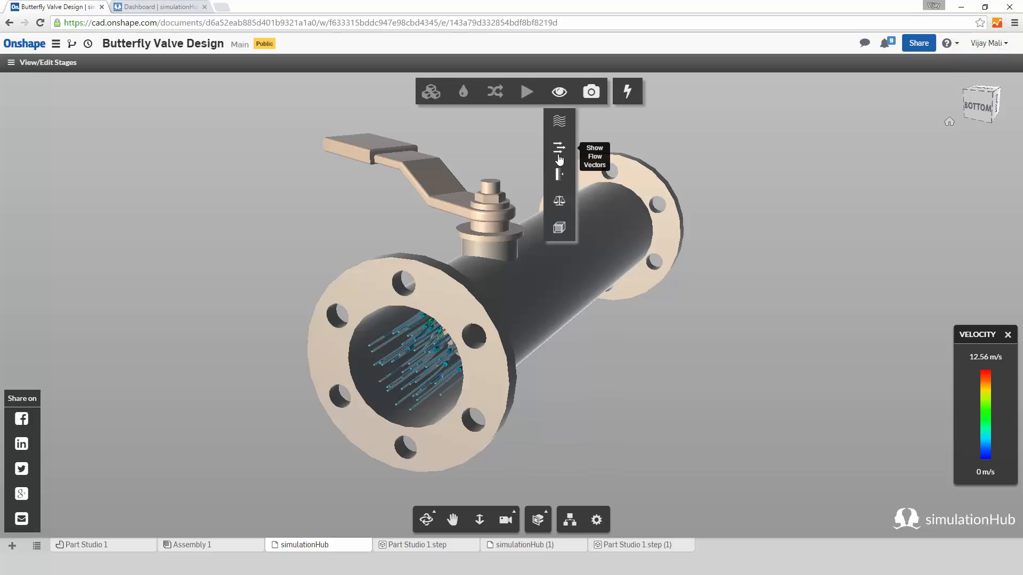
left_click(559, 227)
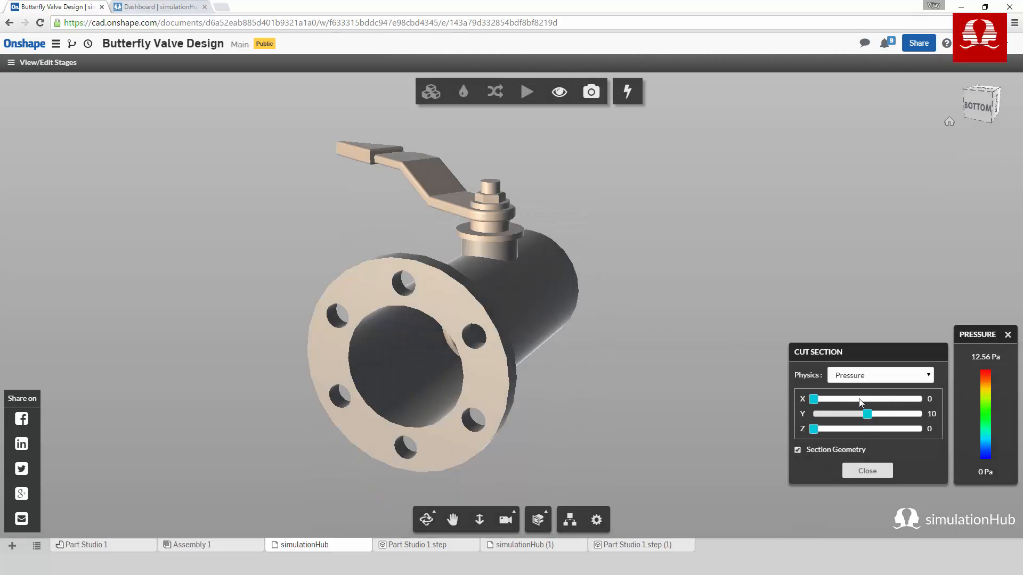
left_click(864, 429)
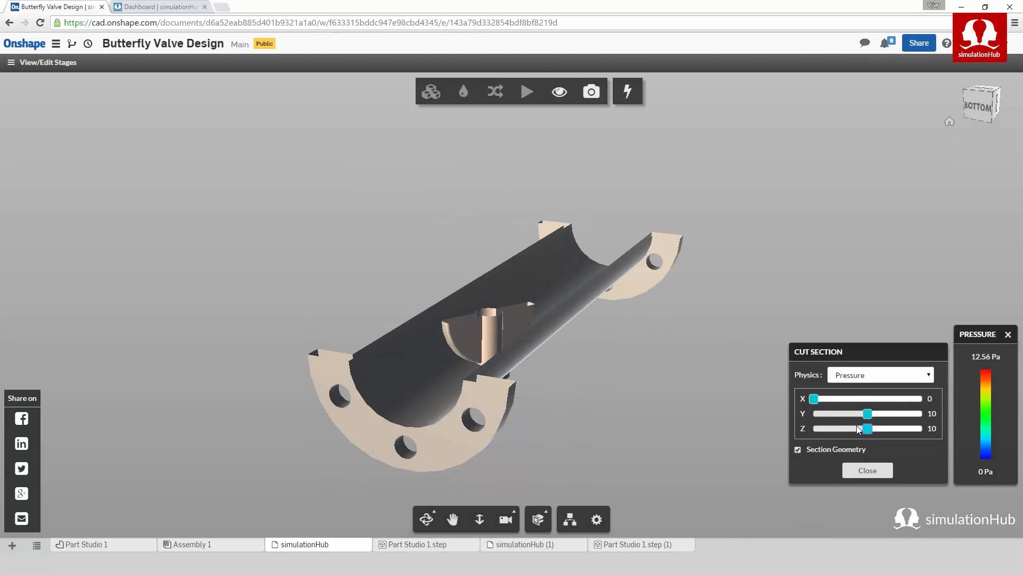
middle_click_drag(619, 344, 640, 332)
left_click_drag(554, 320, 546, 402)
scroll(499, 393, "up", 2)
scroll(499, 392, "up", 2)
middle_click_drag(474, 366, 536, 351)
left_click_drag(487, 353, 513, 315)
scroll(513, 314, "down", 5)
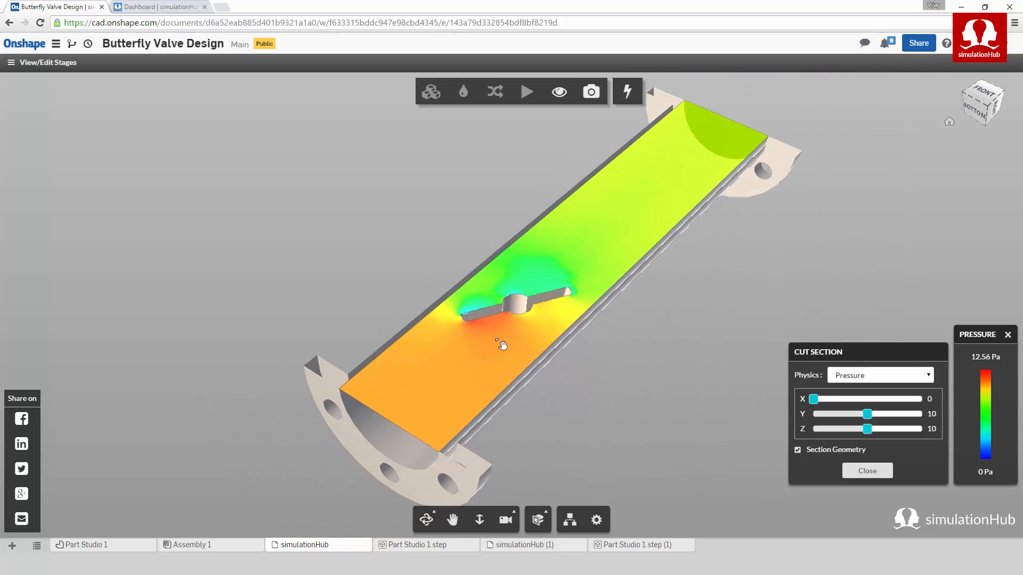
Step: Switch the 60-degree model's cut section to show velocity
left_click(882, 380)
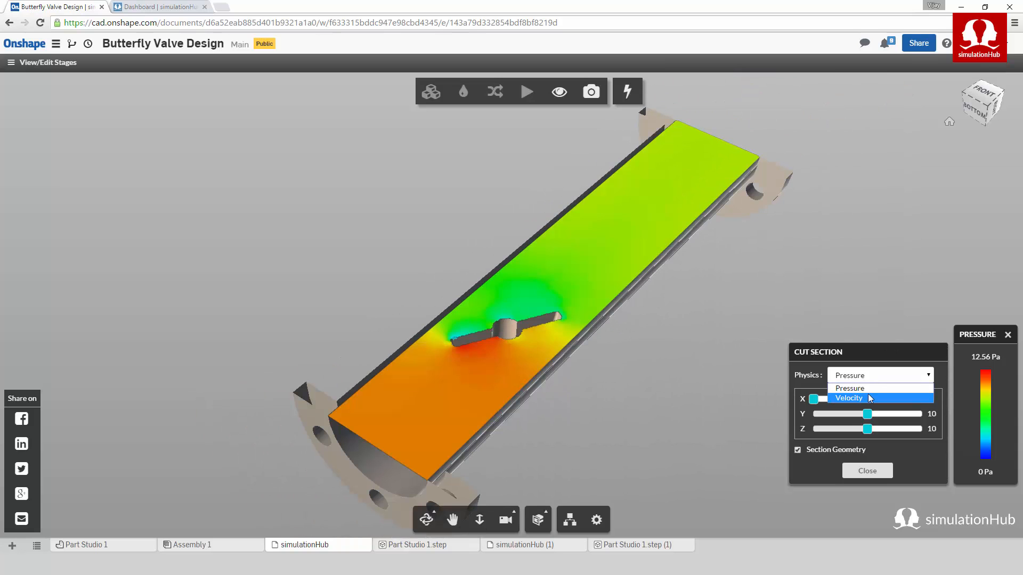
left_click(868, 399)
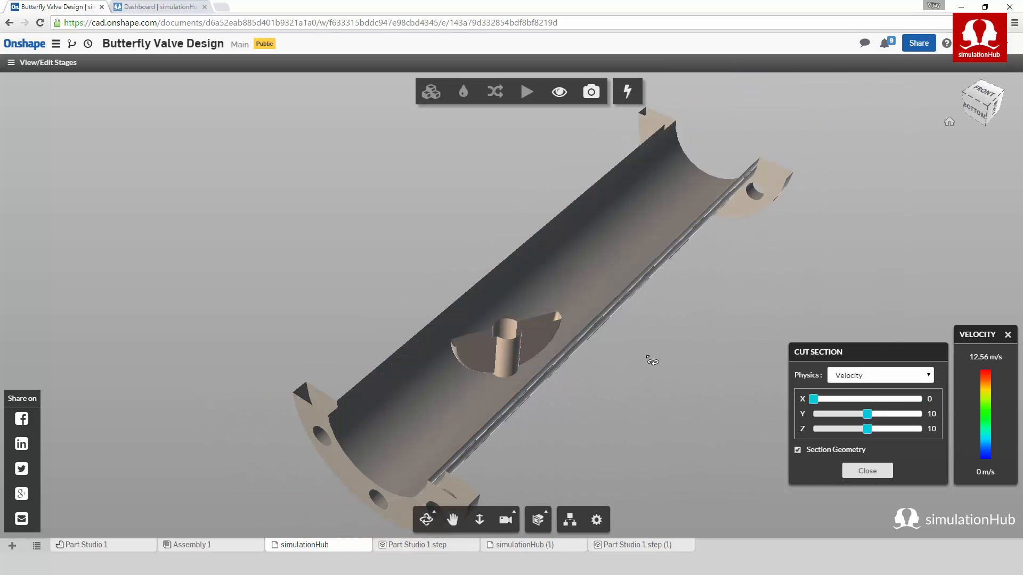
left_click_drag(651, 358, 656, 291)
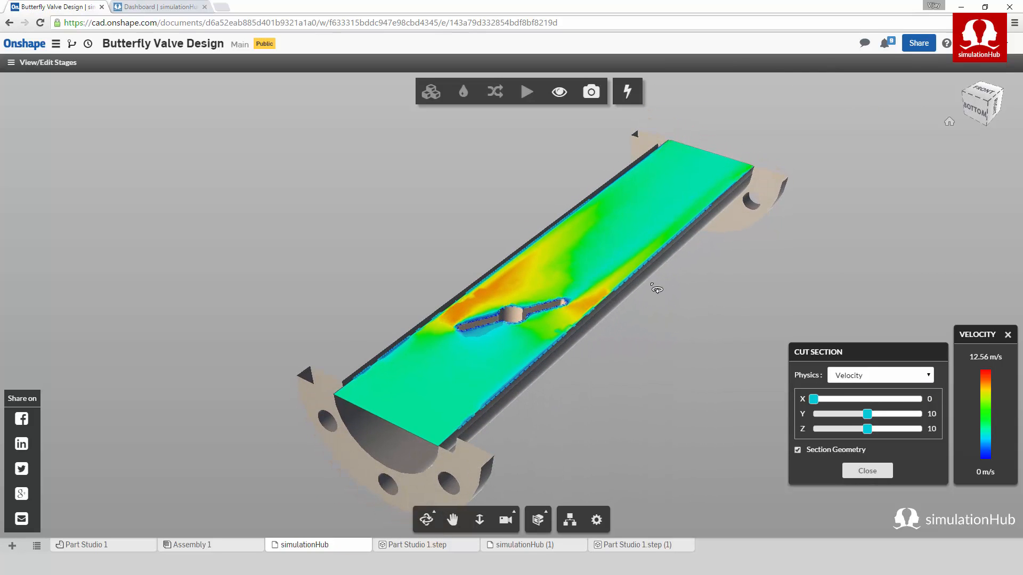
Step: Open the 60-degree simulation's boundary values table, move it clear of the model and read the inlet and outlet pressures
left_click(559, 92)
left_click(561, 202)
left_click_drag(548, 177, 196, 158)
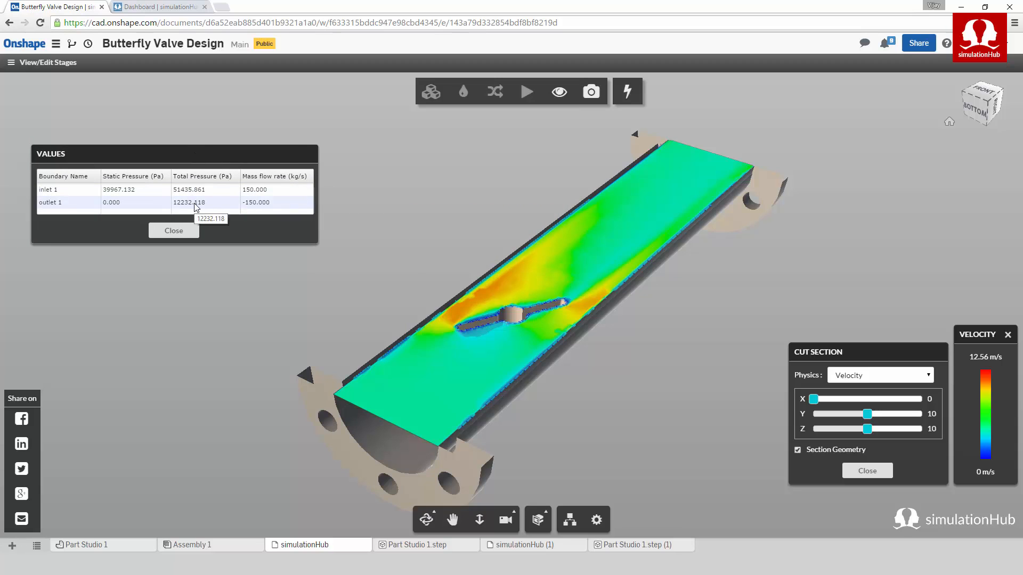
Step: Close the 60-degree simulation's boundary values table after checking the inlet row, and switch to the 75-degree simulation
left_click(165, 189)
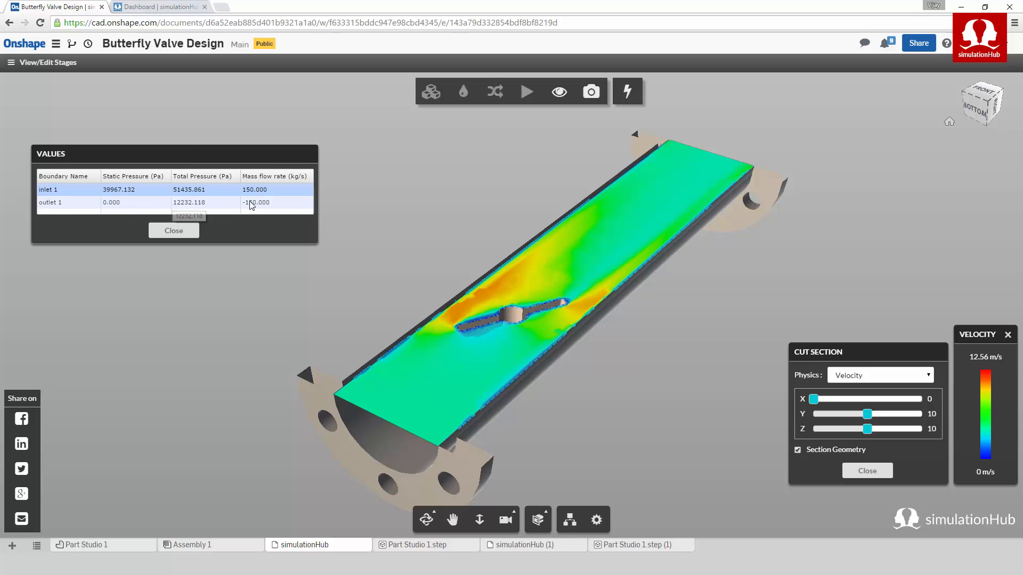
left_click(176, 232)
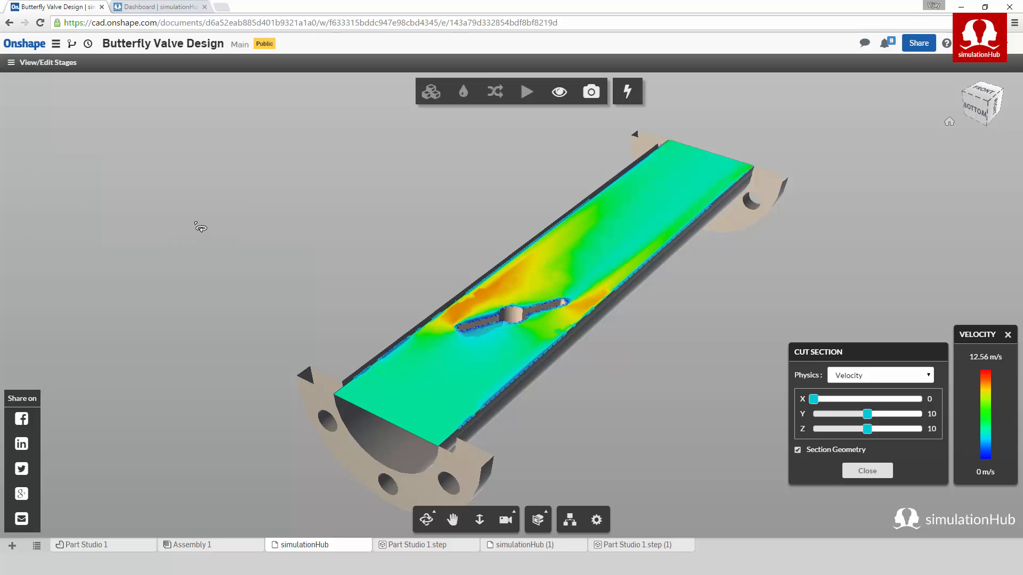
left_click(526, 546)
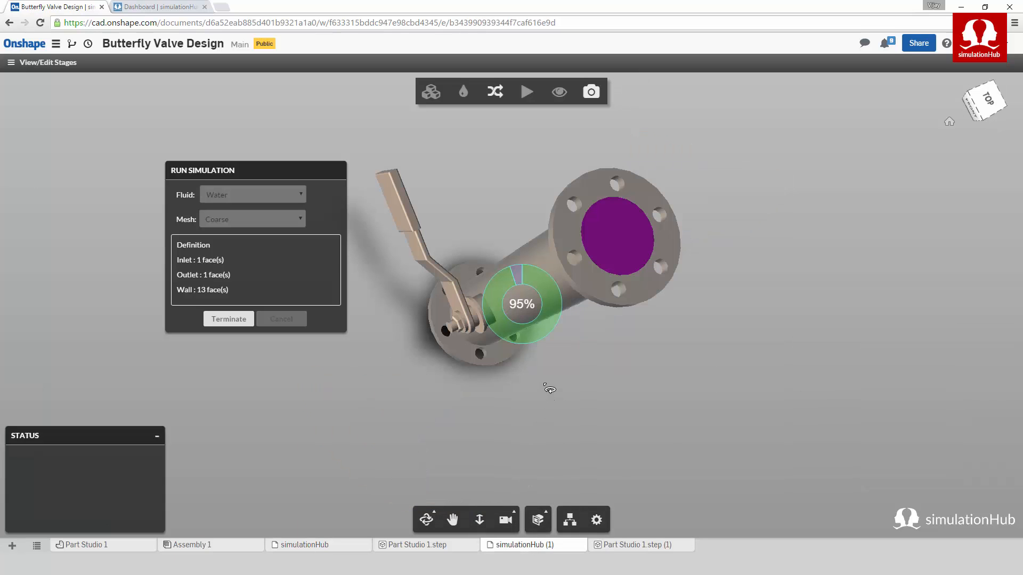
Step: Examine the 75-degree model from several angles and look at the flow lines inside its pipe
left_click_drag(629, 302, 414, 374)
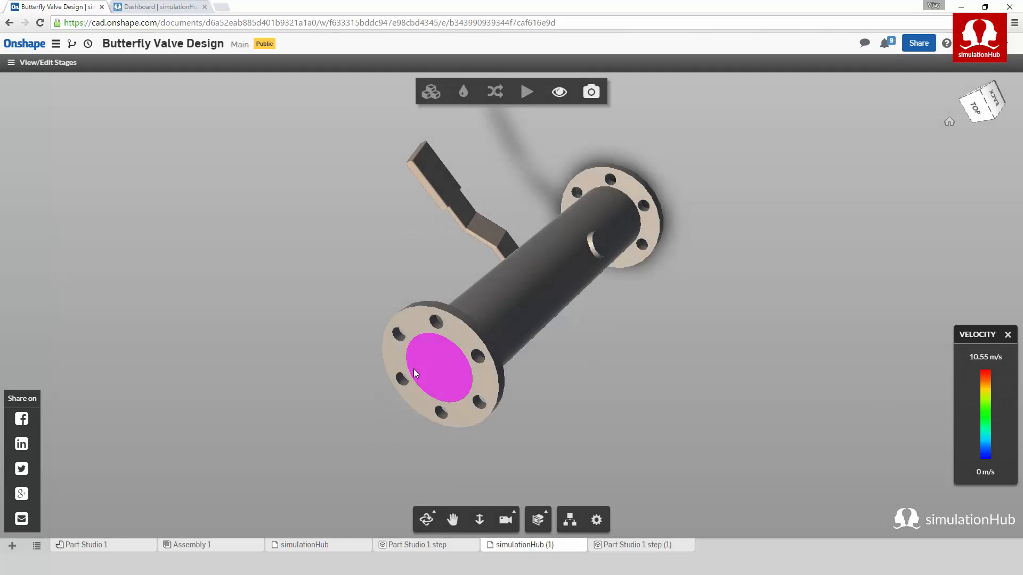
left_click_drag(542, 337, 678, 272)
left_click_drag(756, 223, 788, 256)
scroll(415, 372, "up", 3)
middle_click_drag(503, 325, 416, 343)
left_click_drag(415, 342, 488, 259)
scroll(567, 213, "up", 3)
left_click_drag(566, 213, 521, 280)
scroll(520, 280, "down", 4)
Step: Display a pressure cut section through the 75-degree model with the Z position at 10 and inspect it around the disc
mouse_move(559, 91)
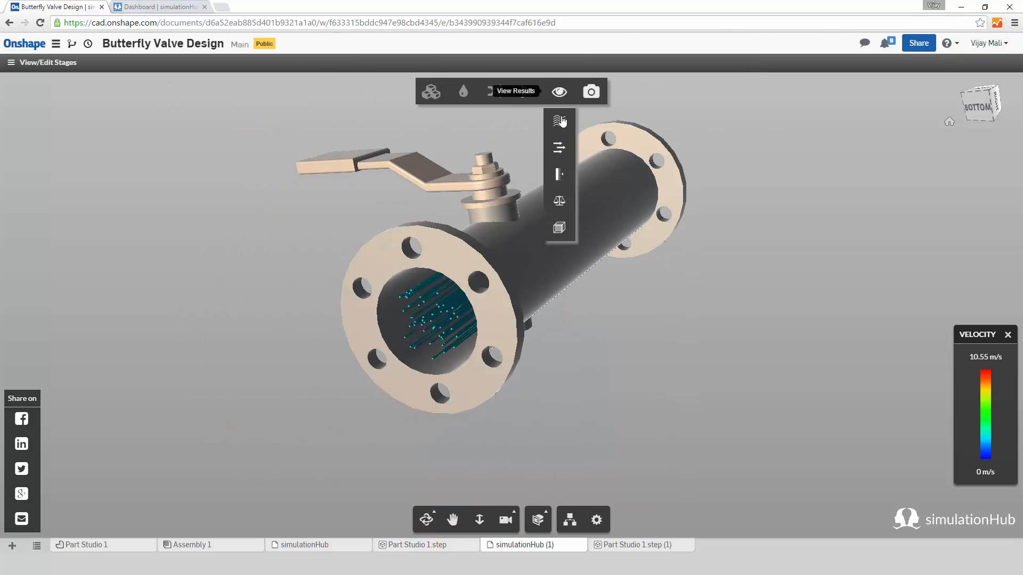
left_click(559, 229)
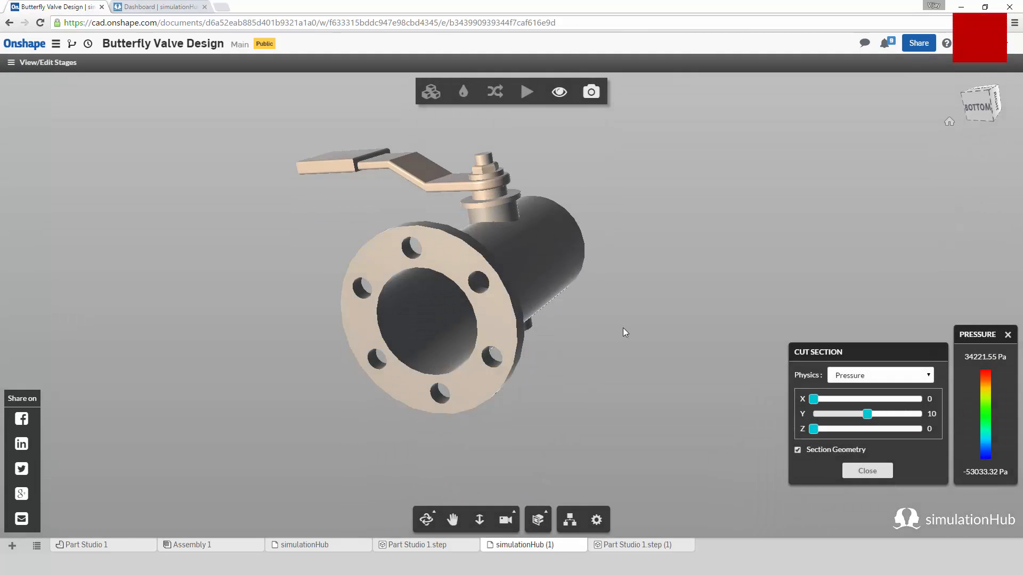
left_click_drag(813, 429, 867, 429)
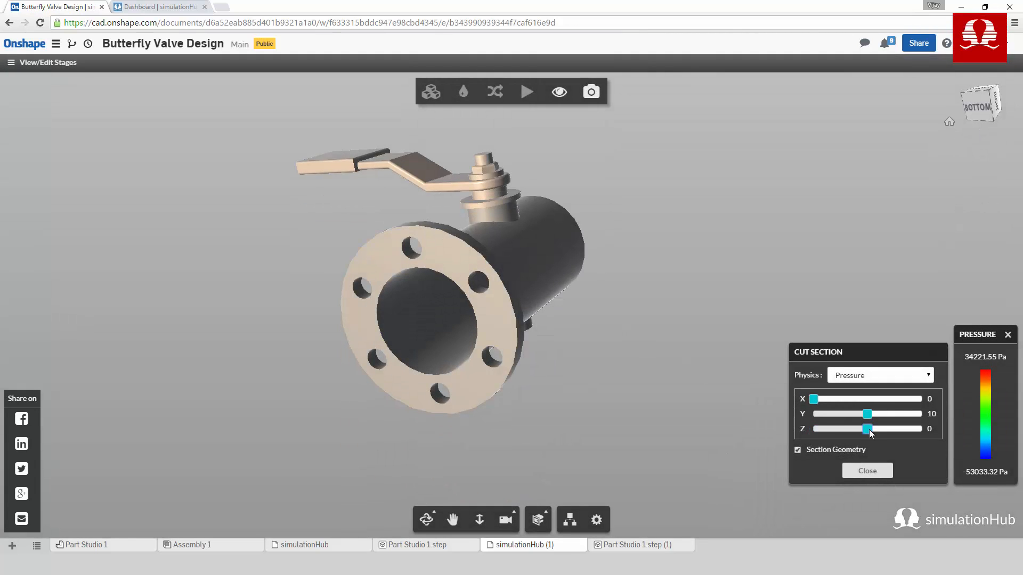
left_click_drag(730, 237, 524, 347)
scroll(467, 373, "up", 3)
middle_click_drag(467, 373, 519, 352)
left_click_drag(517, 353, 479, 319)
Step: Switch the 75-degree model's cut section to show velocity
left_click(862, 379)
left_click(859, 399)
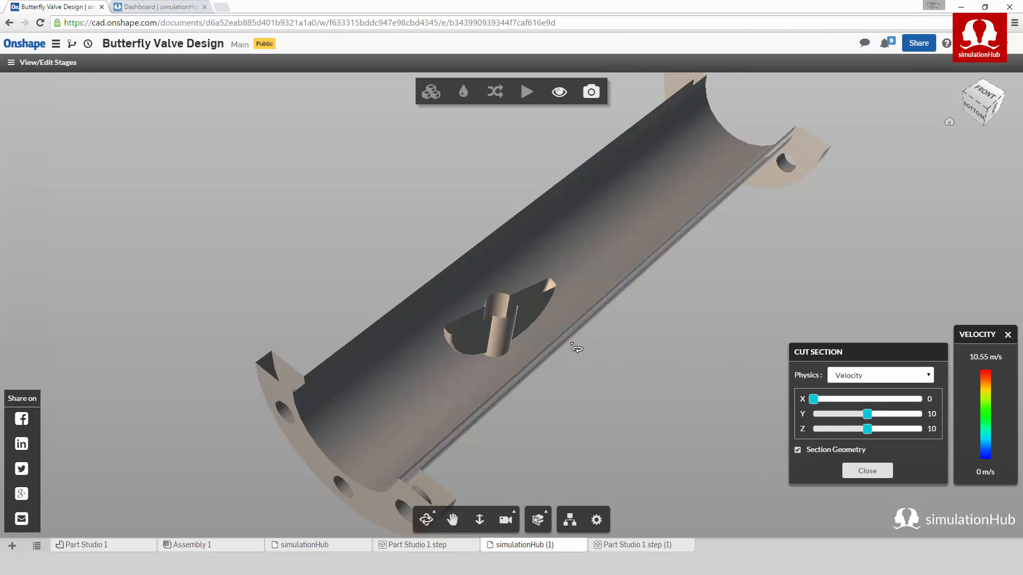
mouse_move(607, 366)
left_mouse_down()
mouse_move(590, 359)
mouse_move(600, 363)
left_mouse_up()
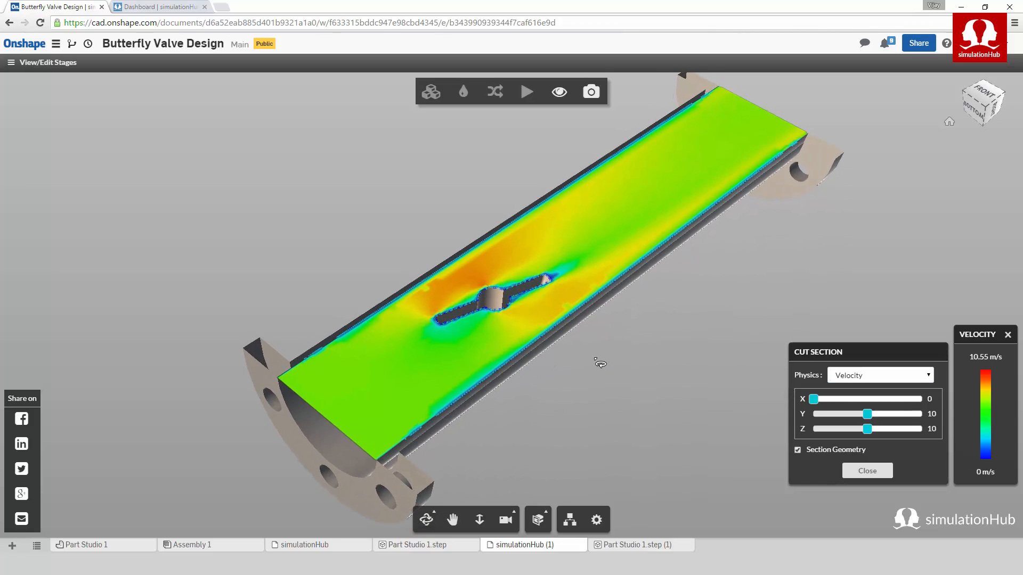
Step: Open the 75-degree simulation's boundary values table, read the inlet and outlet pressures and close it
left_click(559, 93)
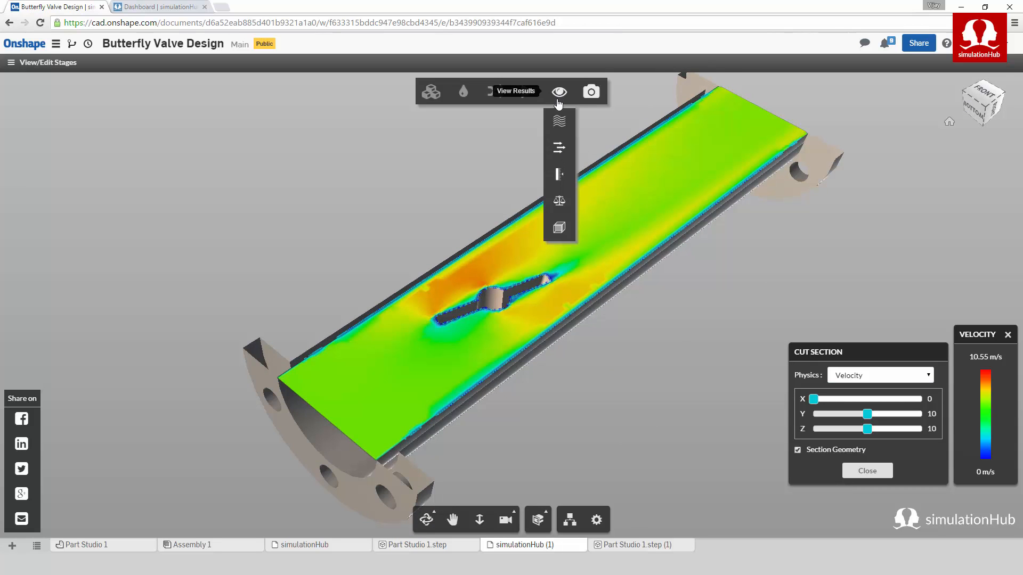
left_click(559, 203)
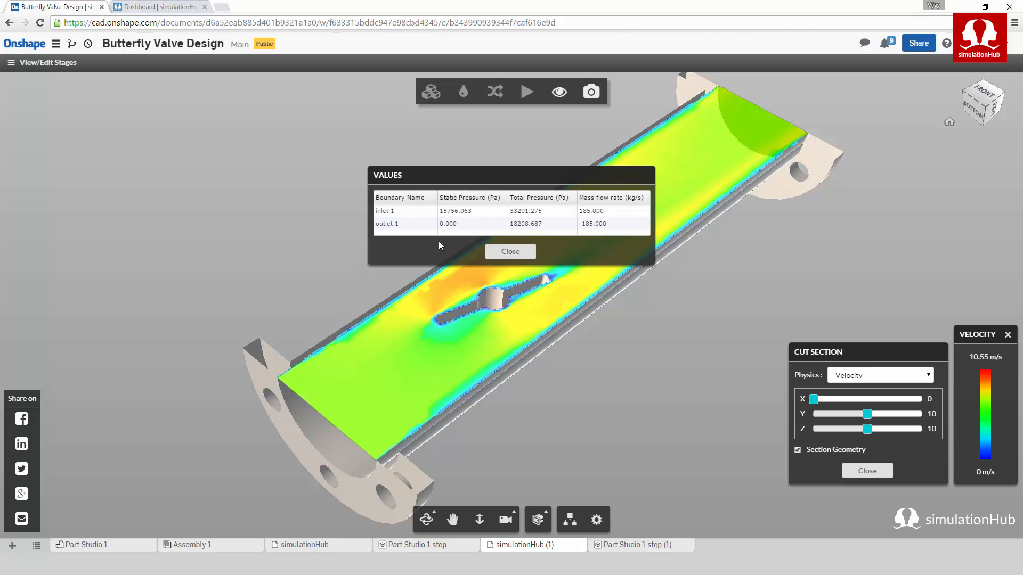
left_click(510, 252)
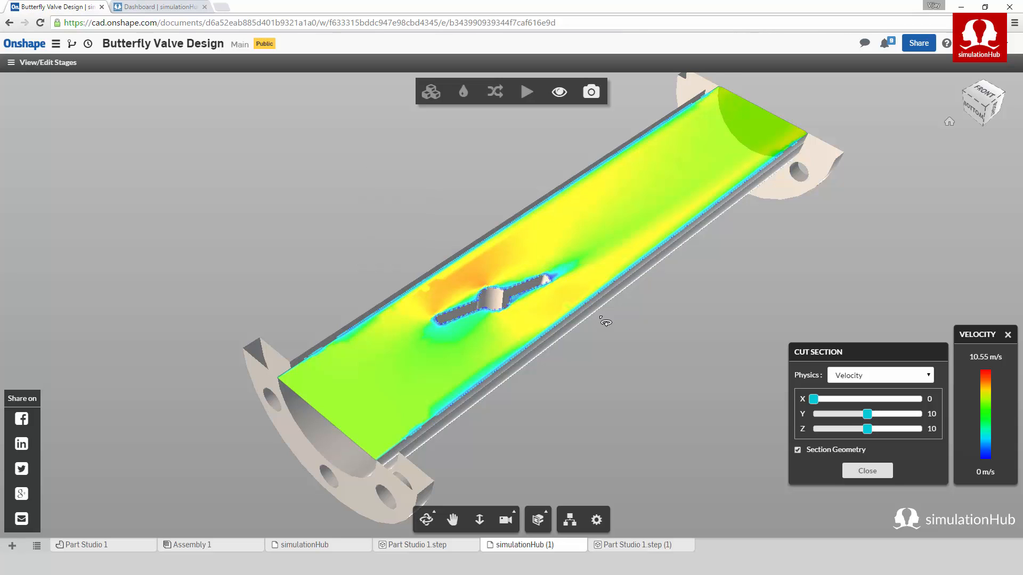
Step: Delete both Part Studio 1 STEP files and both simulationHub elements from the document, keeping only Part Studio 1 and Assembly 1
right_click(630, 546)
left_click(606, 530)
right_click(478, 543)
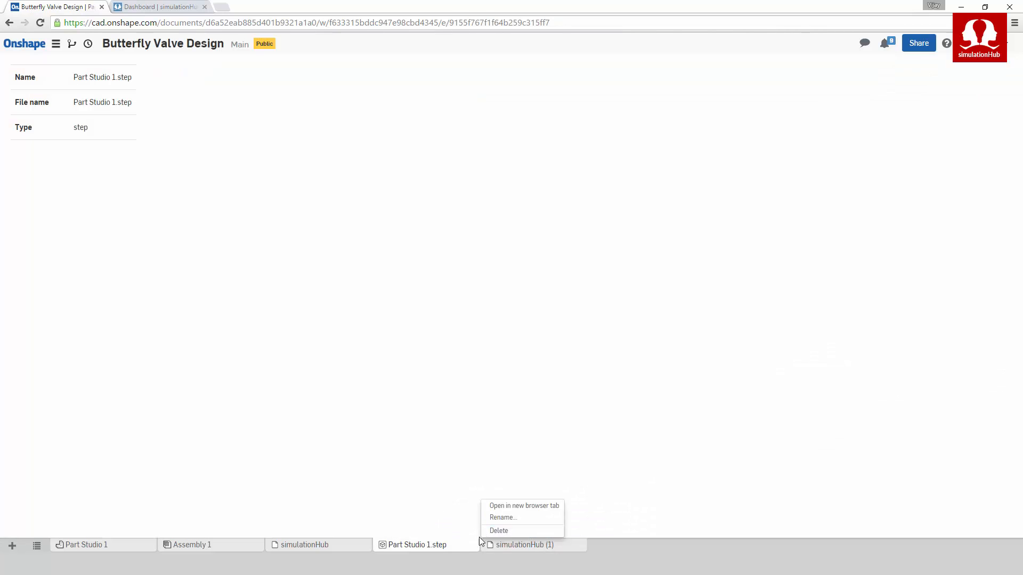
left_click(499, 531)
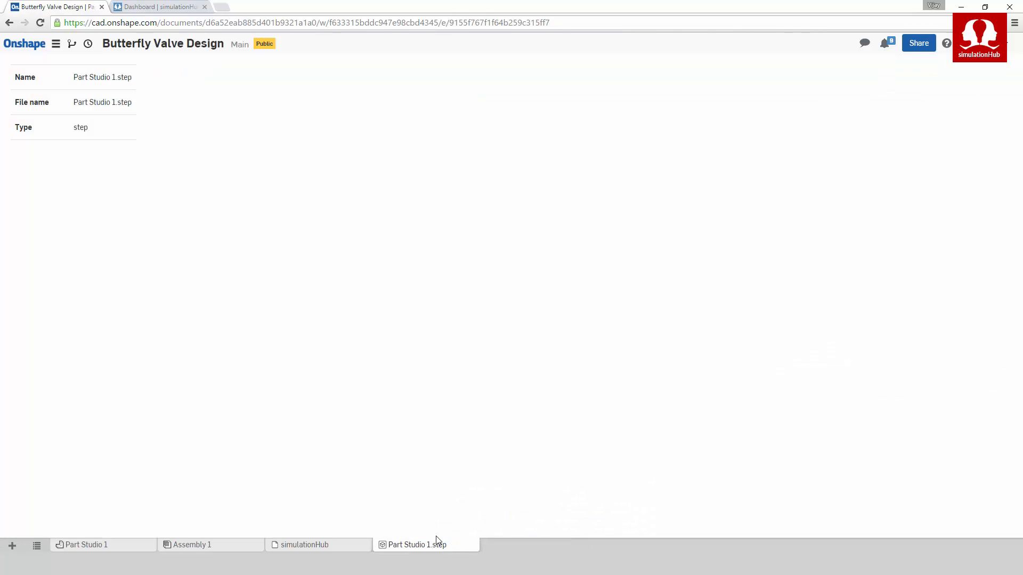
right_click(441, 544)
left_click(414, 531)
right_click(342, 546)
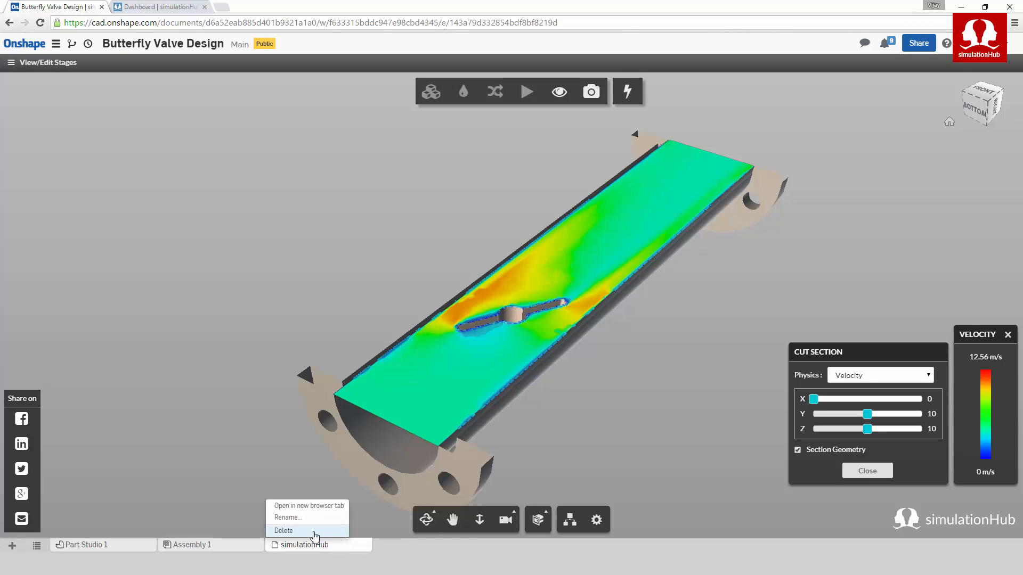
left_click(314, 531)
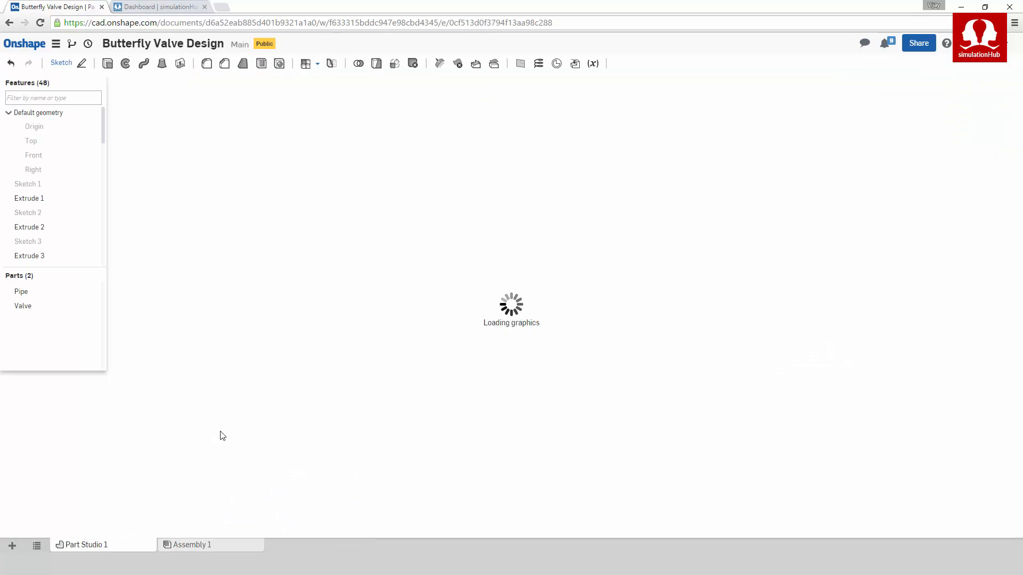
Step: Add a simulationHub application to the document and open the existing simulation Butterfly Valve Design - 30 Deg of Part Studio 1 in it
left_click(12, 547)
mouse_move(47, 460)
left_click(121, 458)
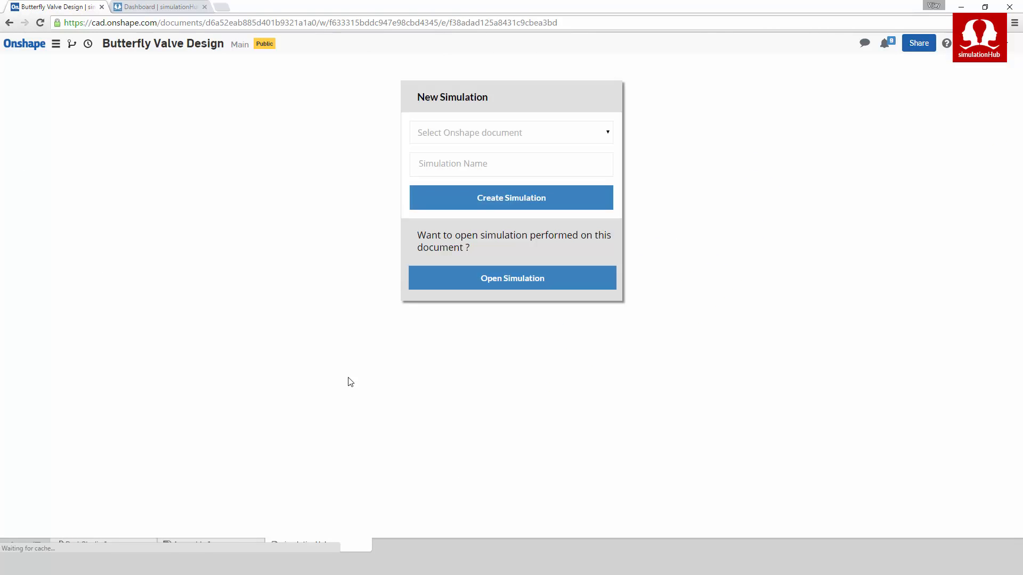
left_click(517, 285)
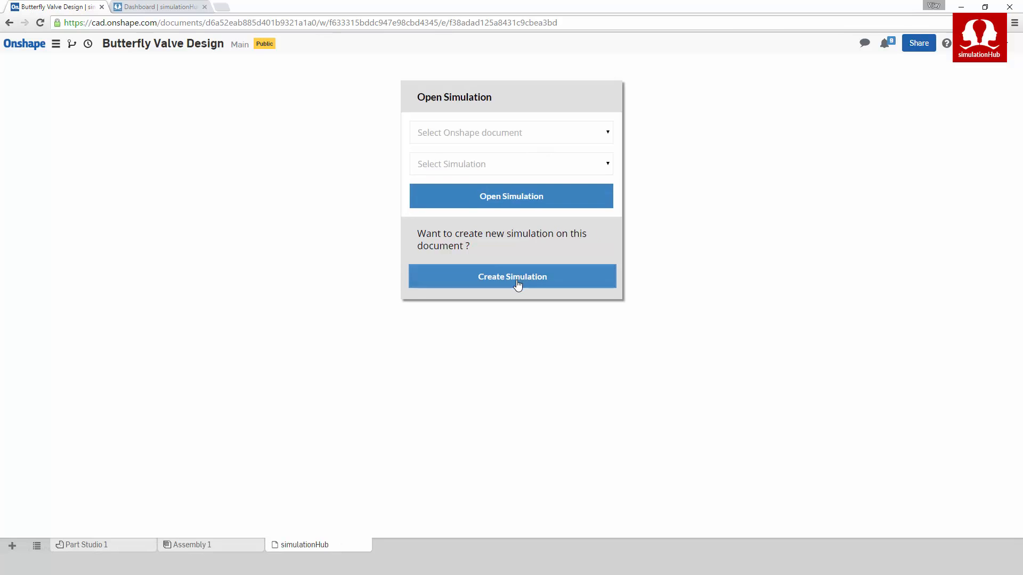
left_click(590, 136)
left_click(501, 164)
left_click(570, 168)
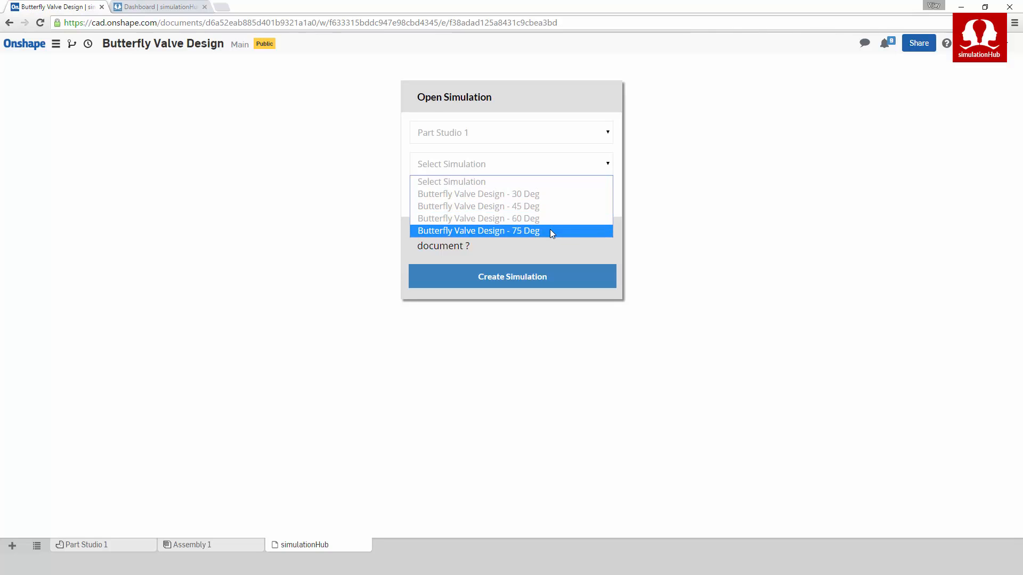
left_click(549, 195)
left_click(515, 198)
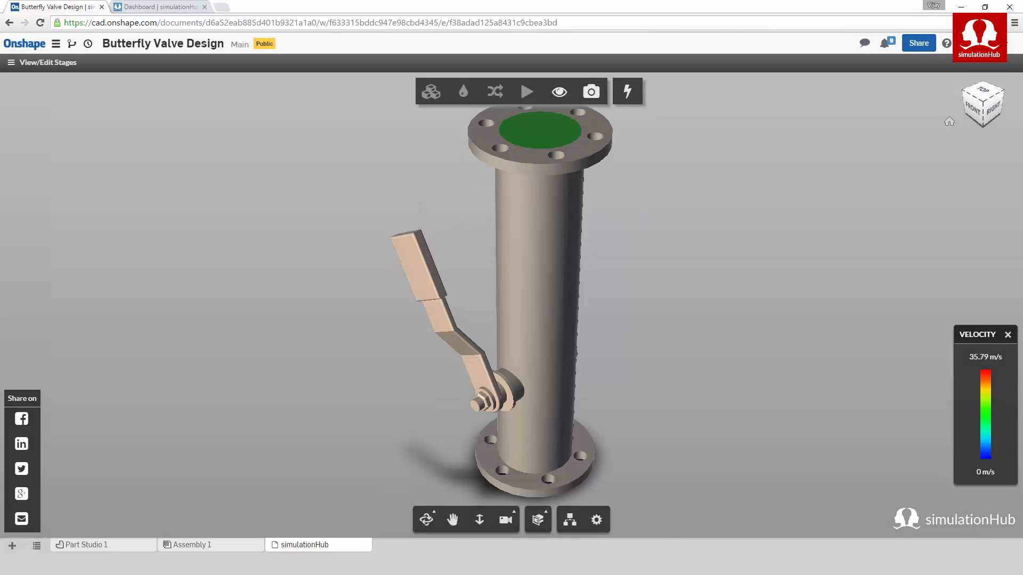
Step: Rename the new simulationHub element as simulationHub- 30 Deg
right_click(335, 548)
left_click(311, 521)
left_click(121, 354)
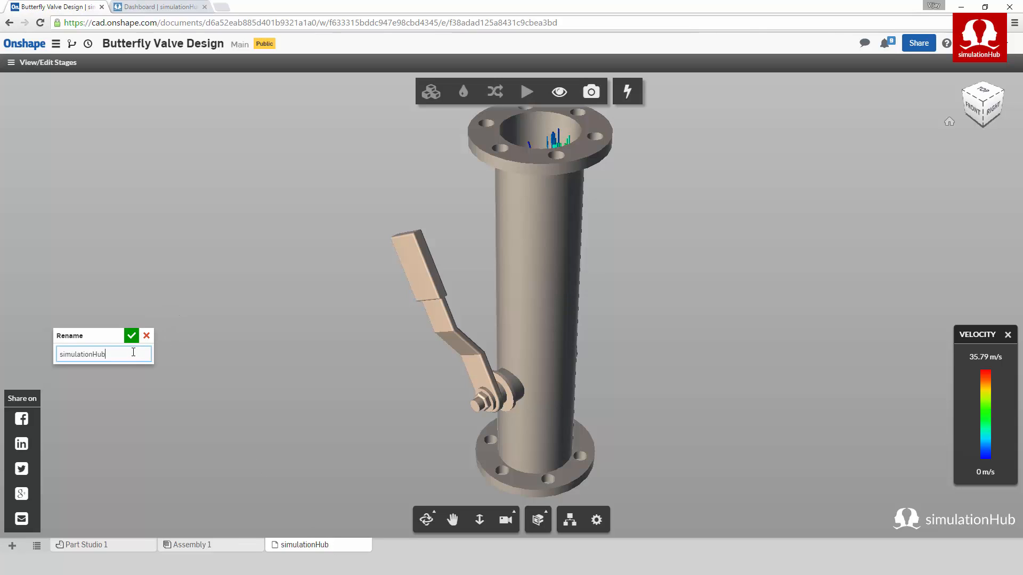
type("-")
left_click(131, 337)
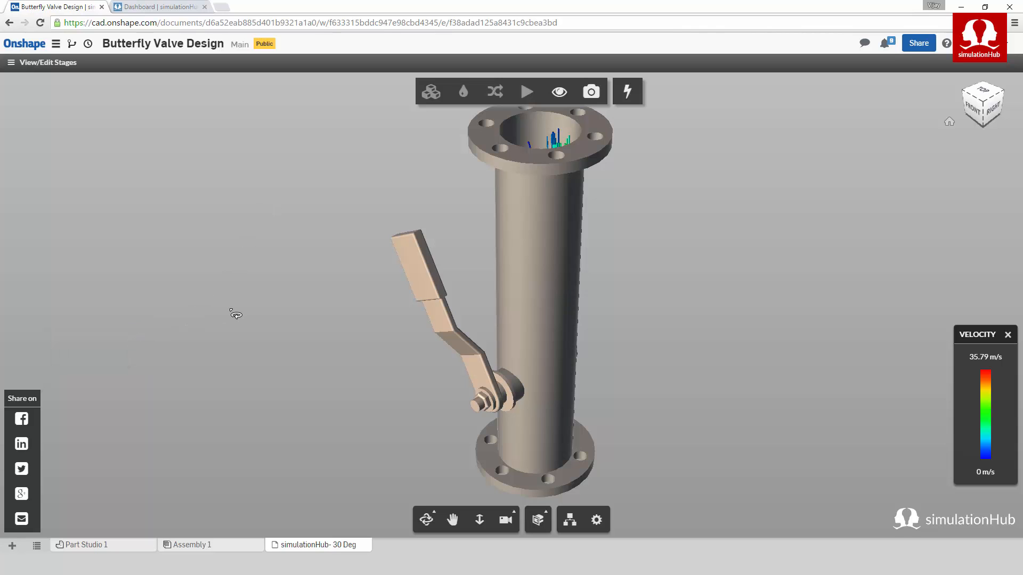
Step: Add a second simulationHub application and open the existing simulation Butterfly Valve Design - 45 Deg of Part Studio 1 in it
left_click(12, 546)
mouse_move(36, 462)
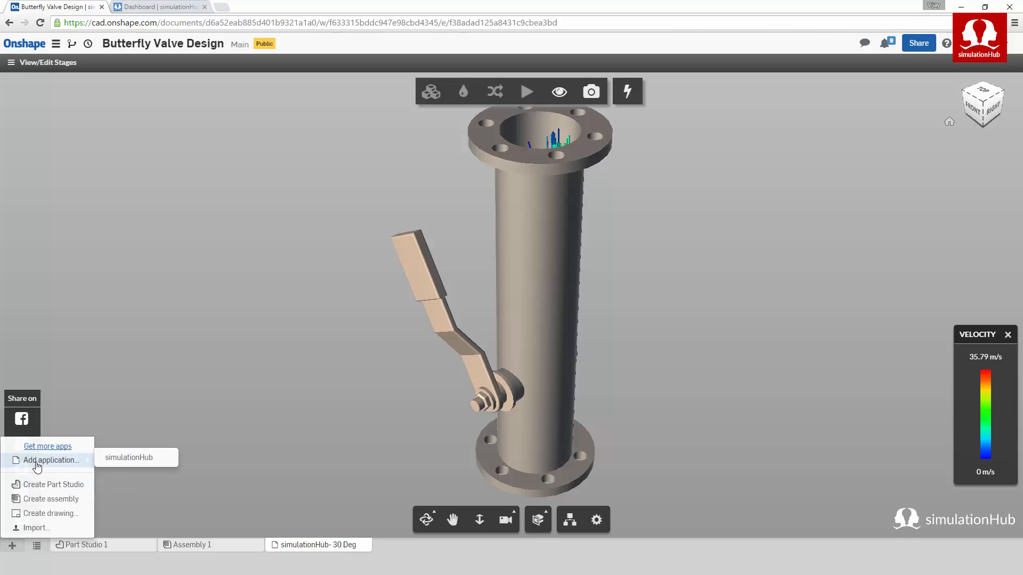
left_click(118, 465)
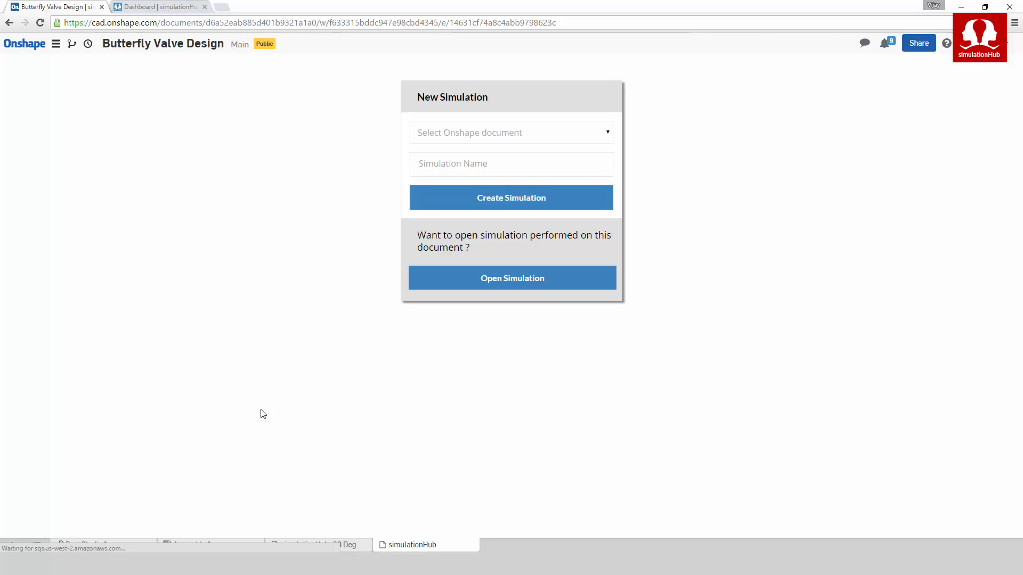
left_click(553, 135)
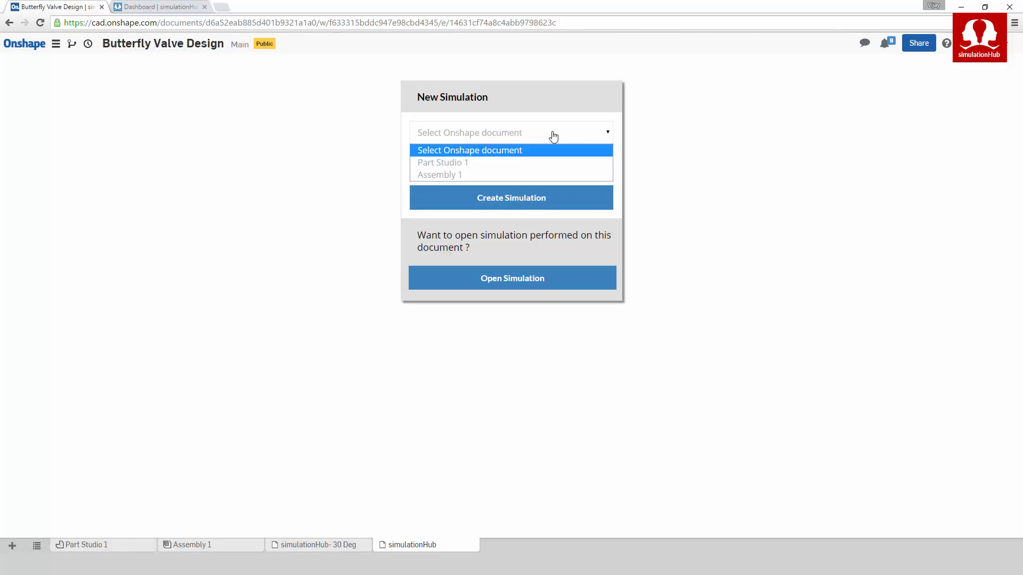
left_click(554, 137)
left_click(515, 284)
left_click(589, 135)
left_click(517, 162)
left_click(516, 164)
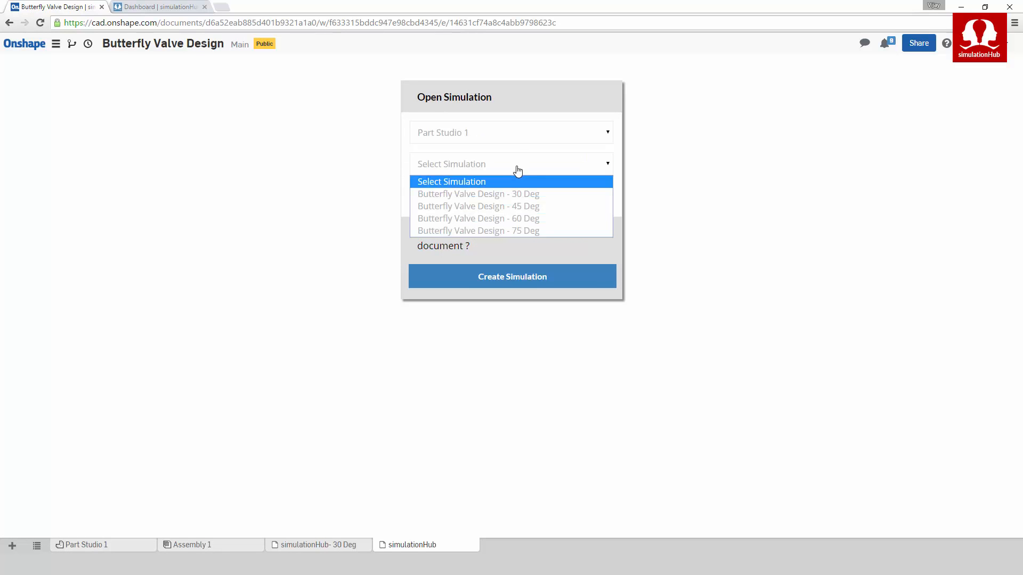
left_click(516, 207)
left_click(515, 199)
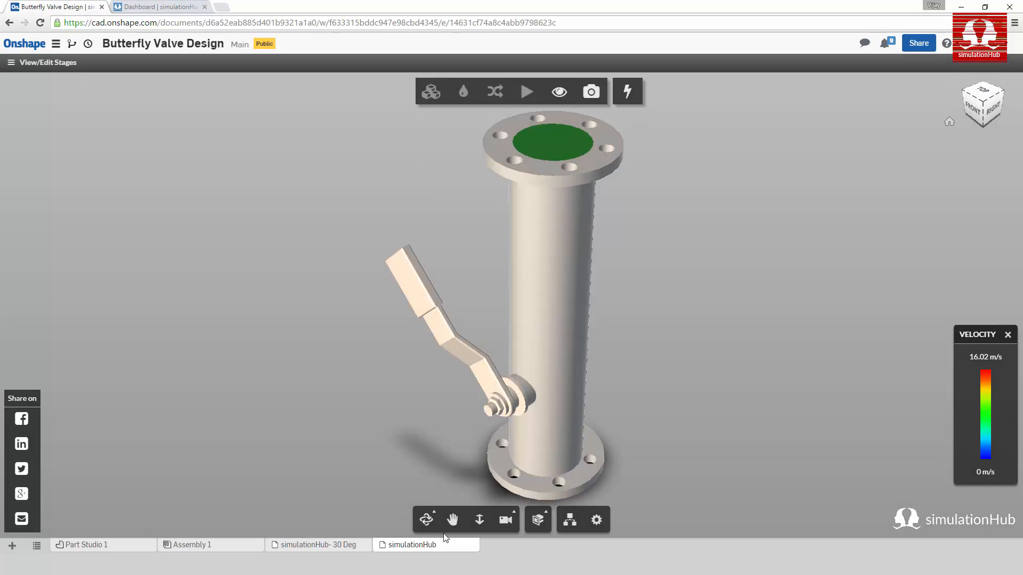
Step: Rename the second simulationHub element as simulationHub - 45 Deg
right_click(422, 547)
left_click(408, 525)
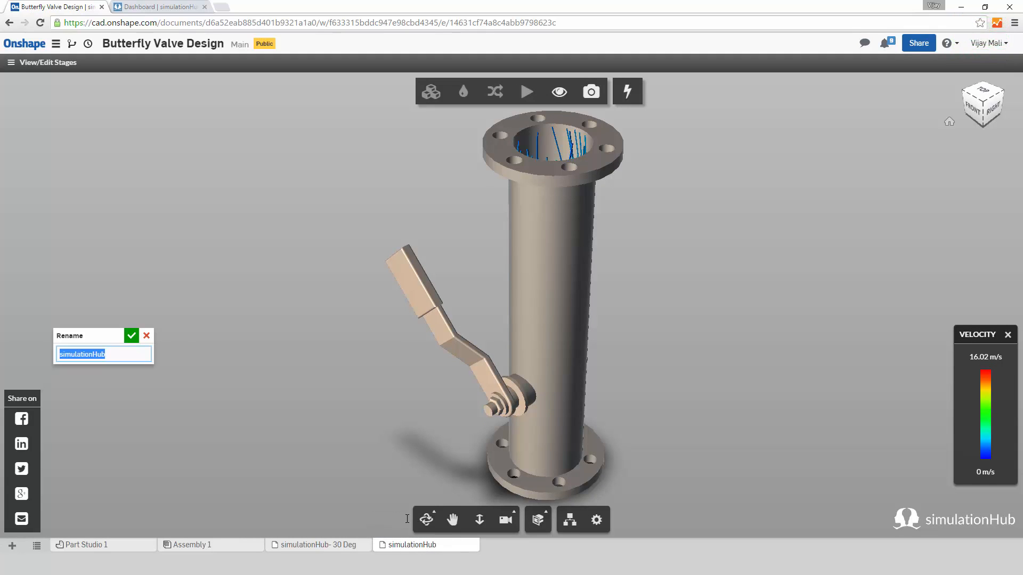
left_click(139, 355)
type("- 45 Deg")
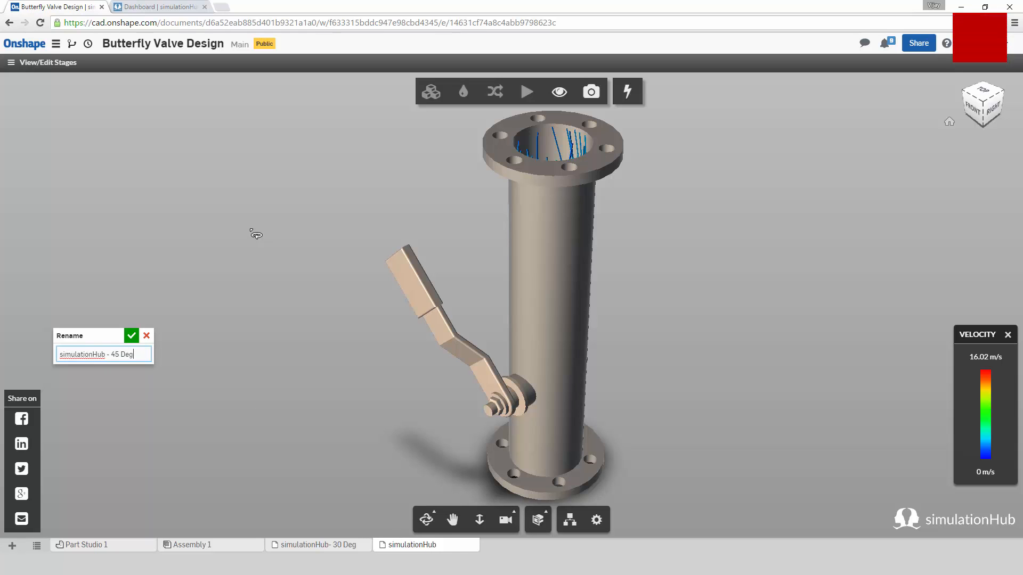
left_click(131, 336)
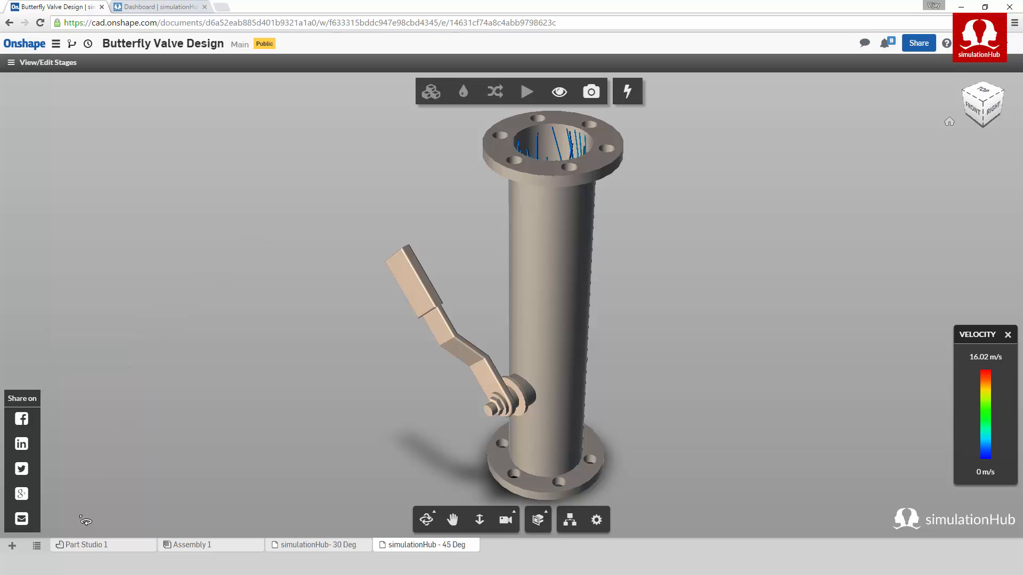
Step: Add a third simulationHub application and open the existing simulation Butterfly Valve Design - 60 Deg of Part Studio 1 in it
left_click(8, 546)
mouse_move(53, 459)
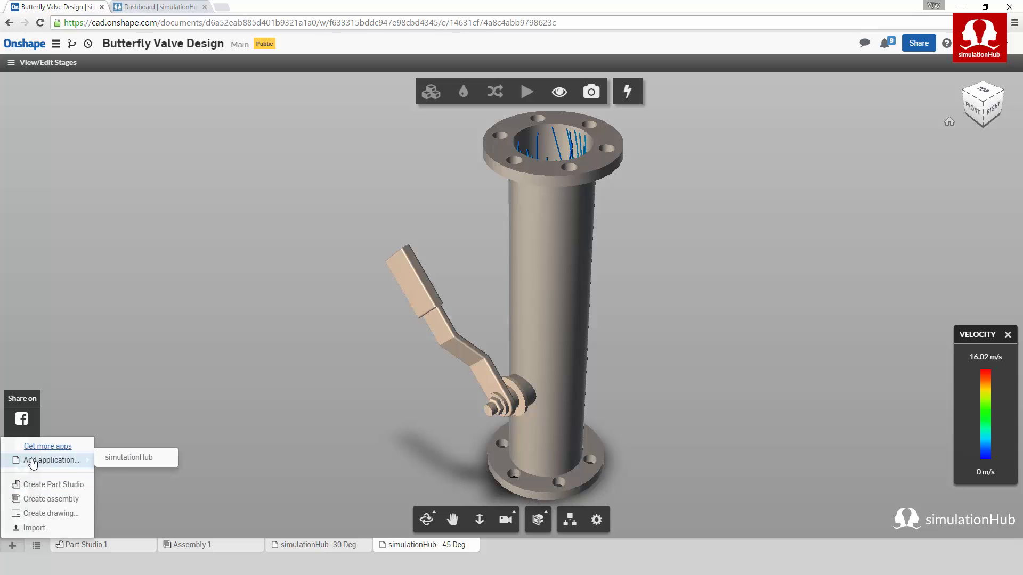
left_click(124, 464)
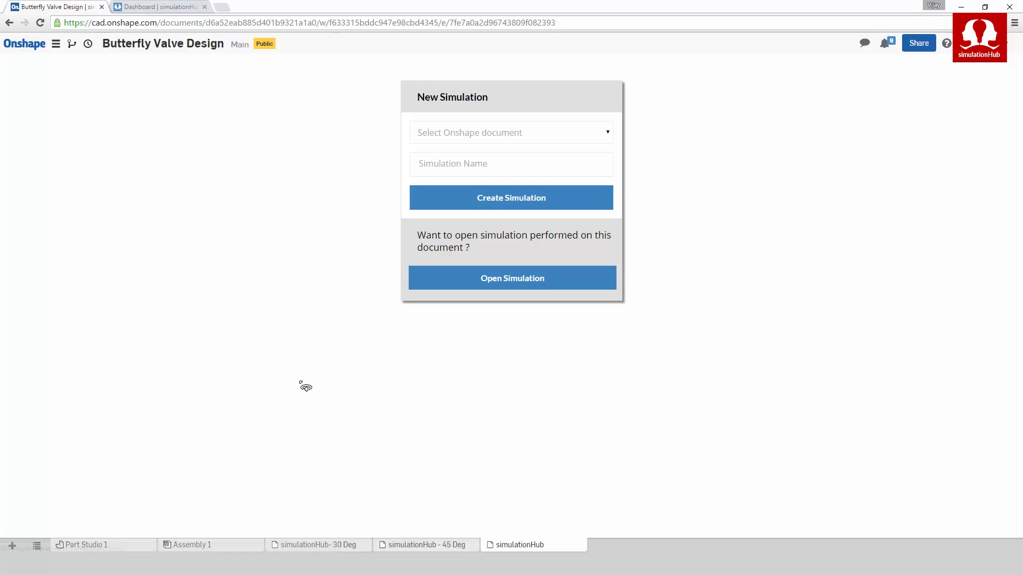
left_click(529, 278)
left_click(605, 133)
left_click(493, 162)
left_click(498, 166)
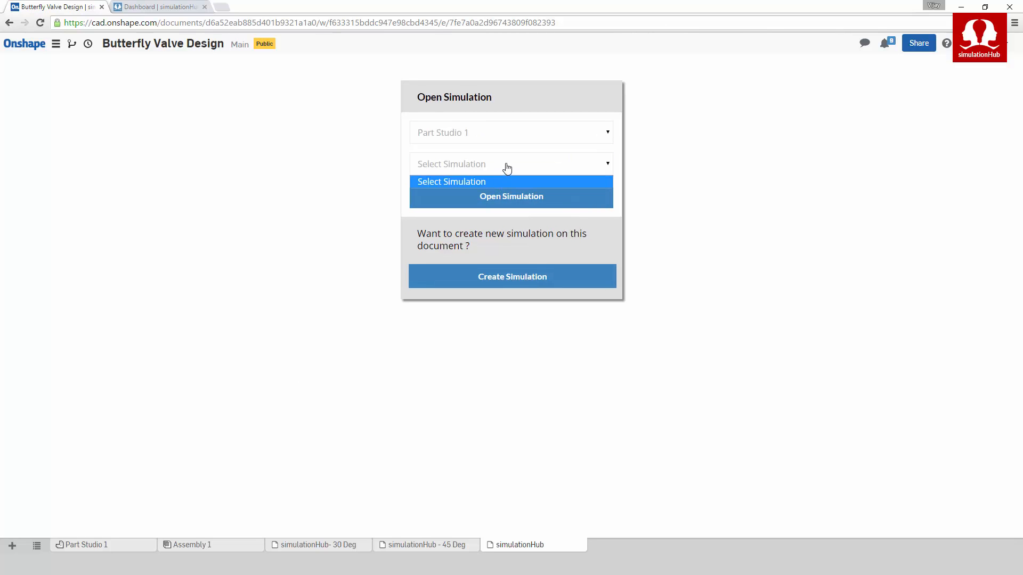
left_click(506, 168)
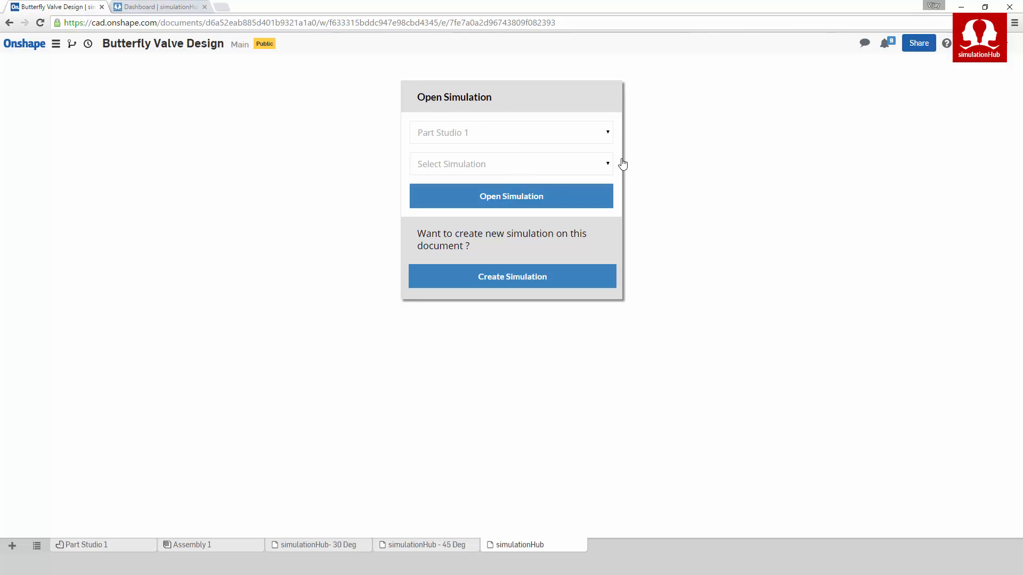
left_click(598, 170)
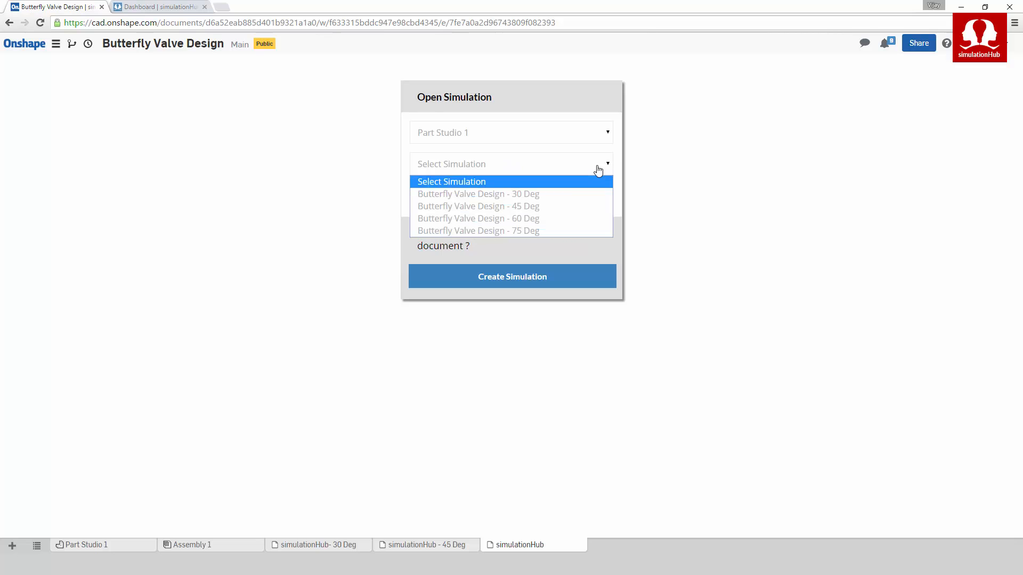
left_click(540, 220)
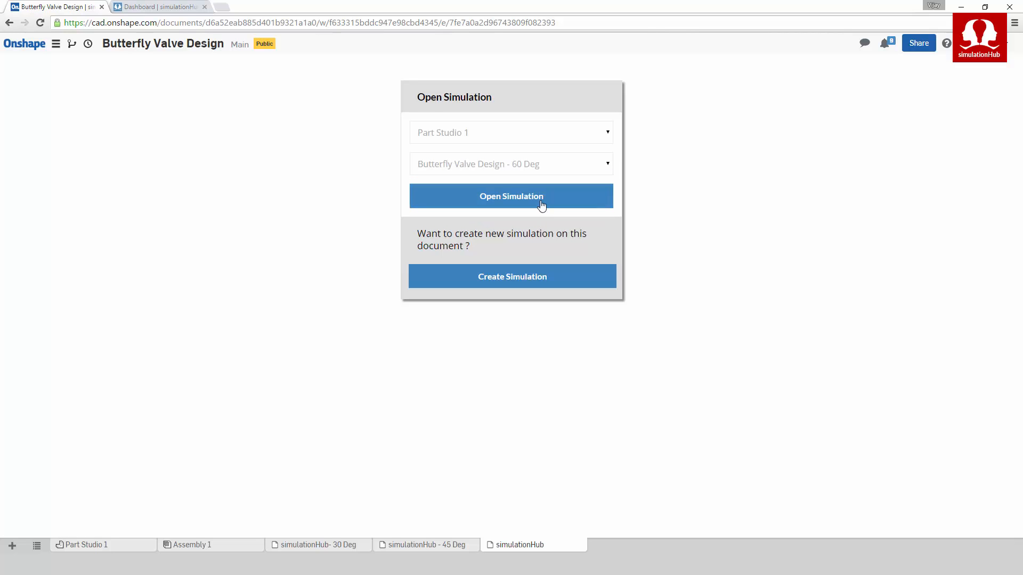
left_click(542, 196)
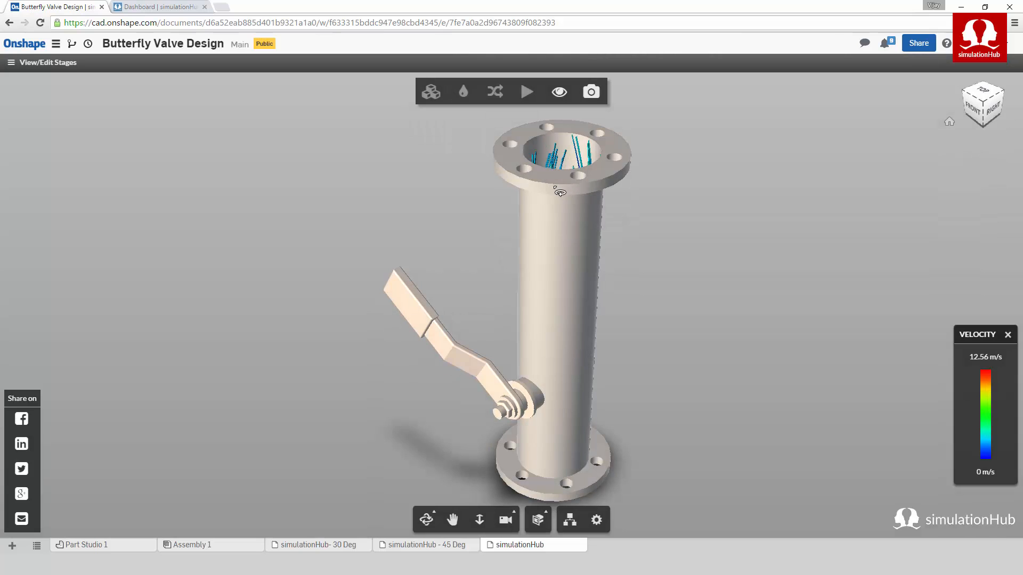
Step: Rename the third simulationHub element as simulationHub - 60 Deg
right_click(515, 545)
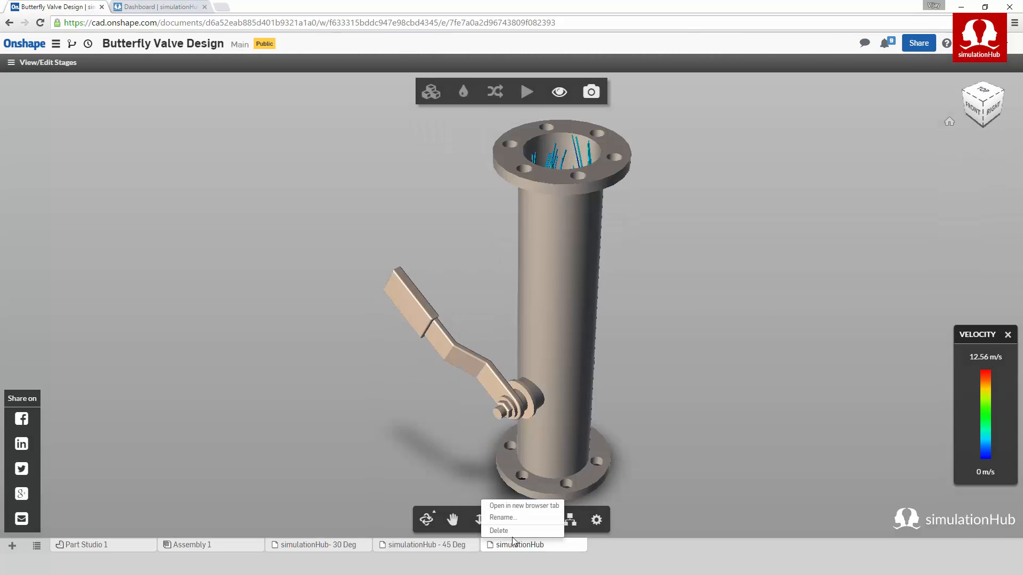
left_click(511, 519)
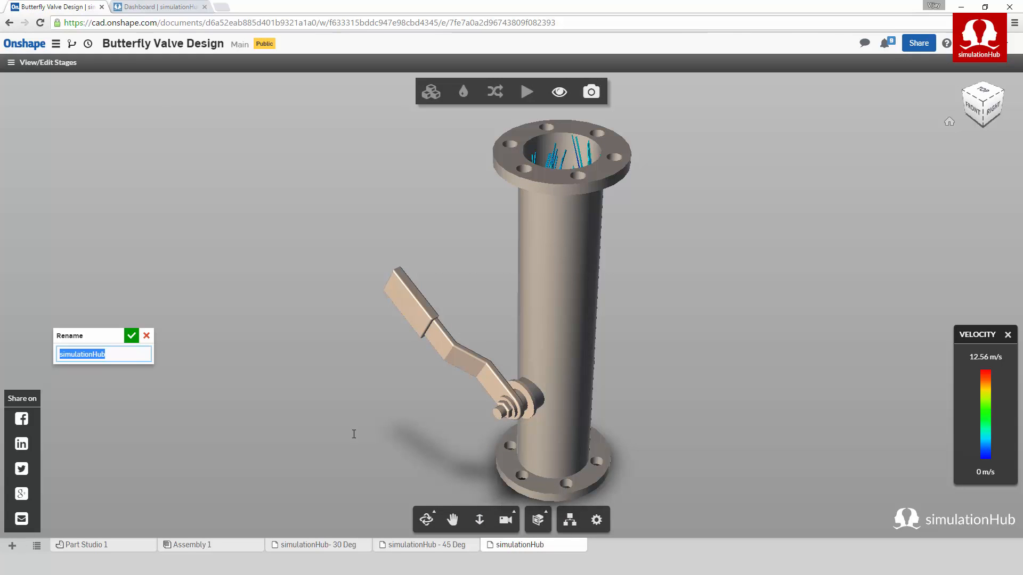
left_click(119, 355)
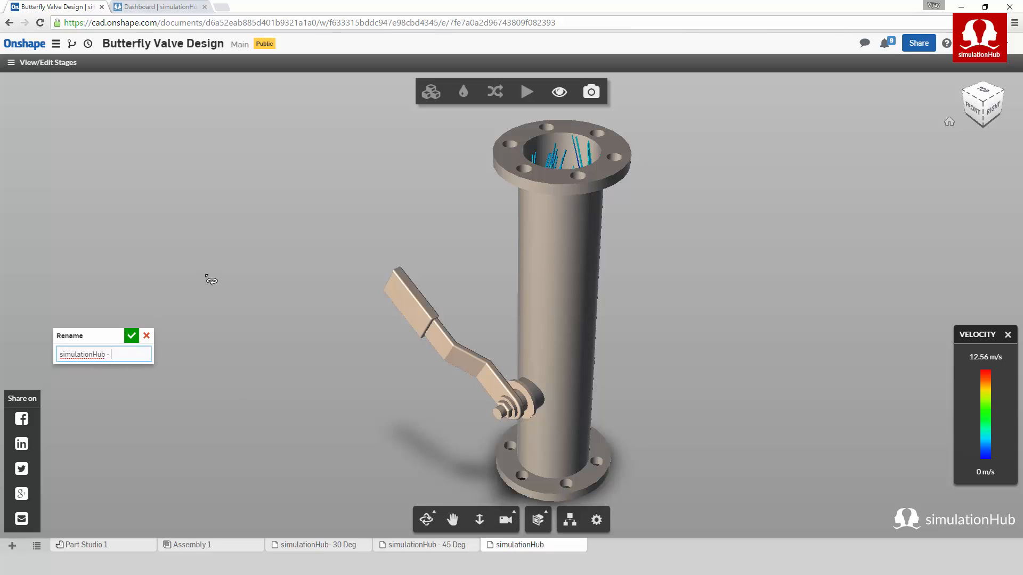
type("- 60 Deg")
left_click(132, 337)
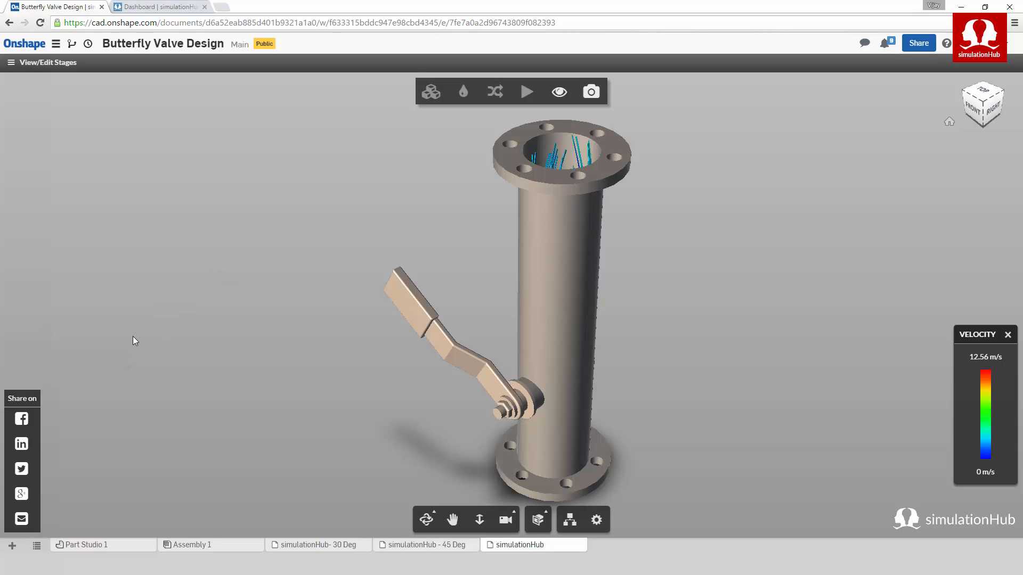
Step: Add a fourth simulationHub application and open the existing simulation Butterfly Valve Design - 75 Deg of Part Studio 1 in it
left_click(12, 546)
mouse_move(33, 463)
left_click(127, 462)
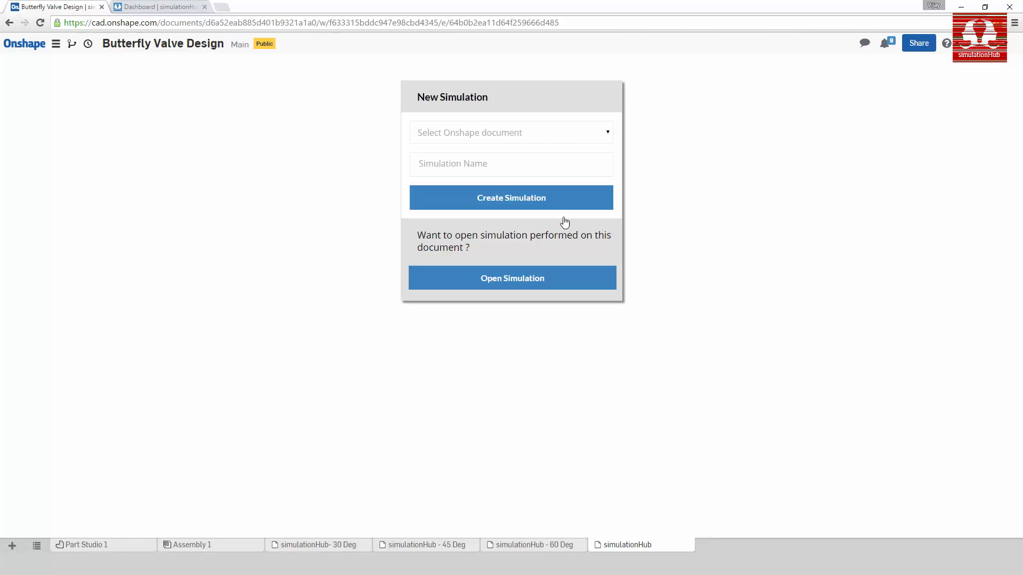
left_click(537, 287)
left_click(606, 133)
left_click(503, 162)
left_click(548, 165)
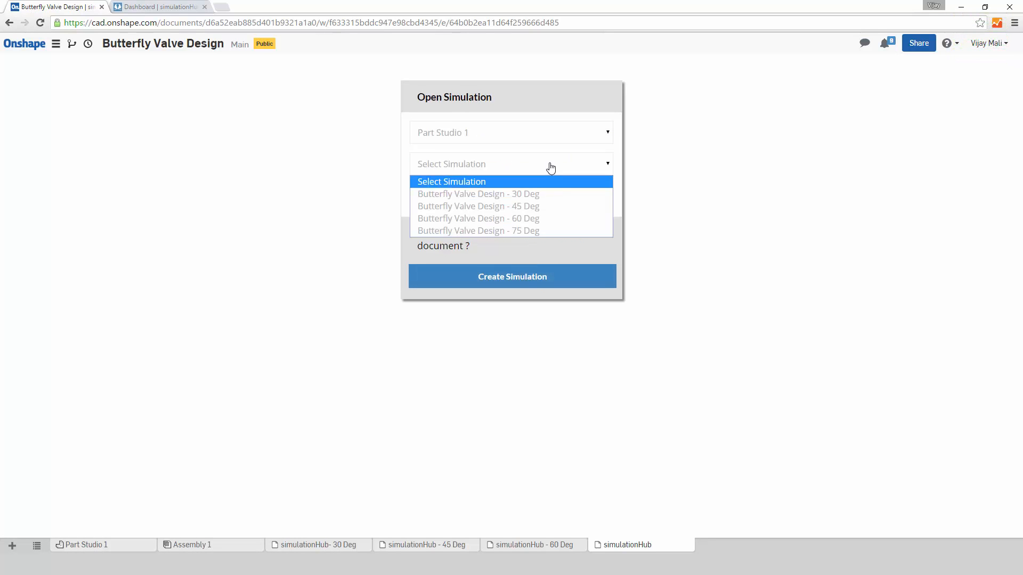
left_click(535, 230)
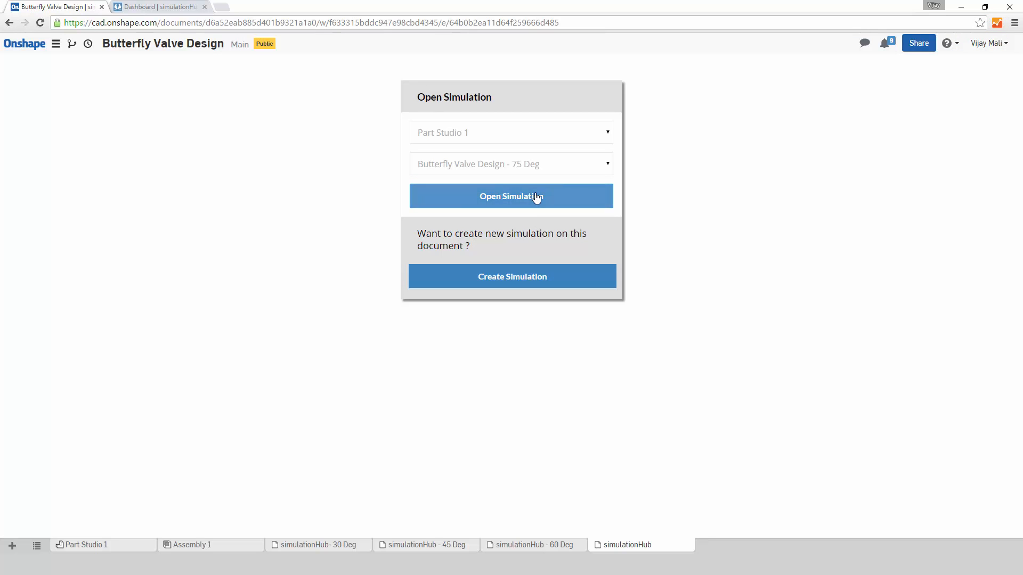
left_click(537, 197)
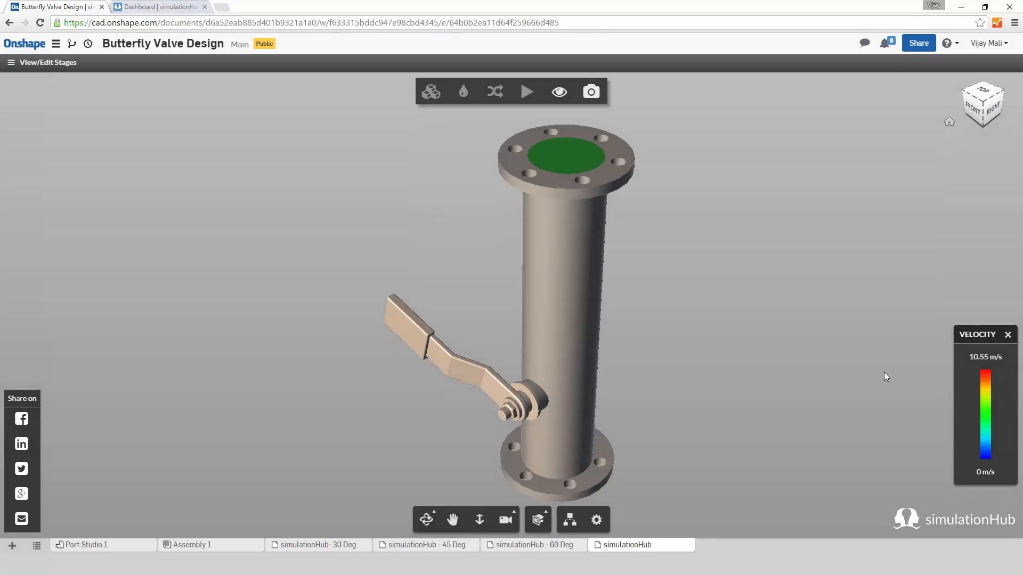
Step: Rename the fourth simulationHub element as simulationHub - 75 Deg
right_click(644, 547)
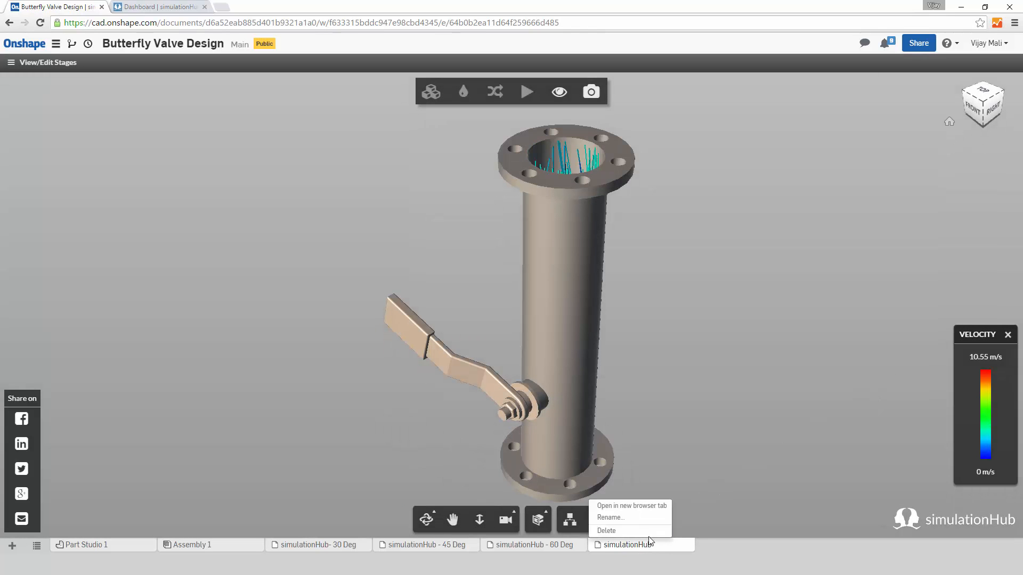
left_click(604, 517)
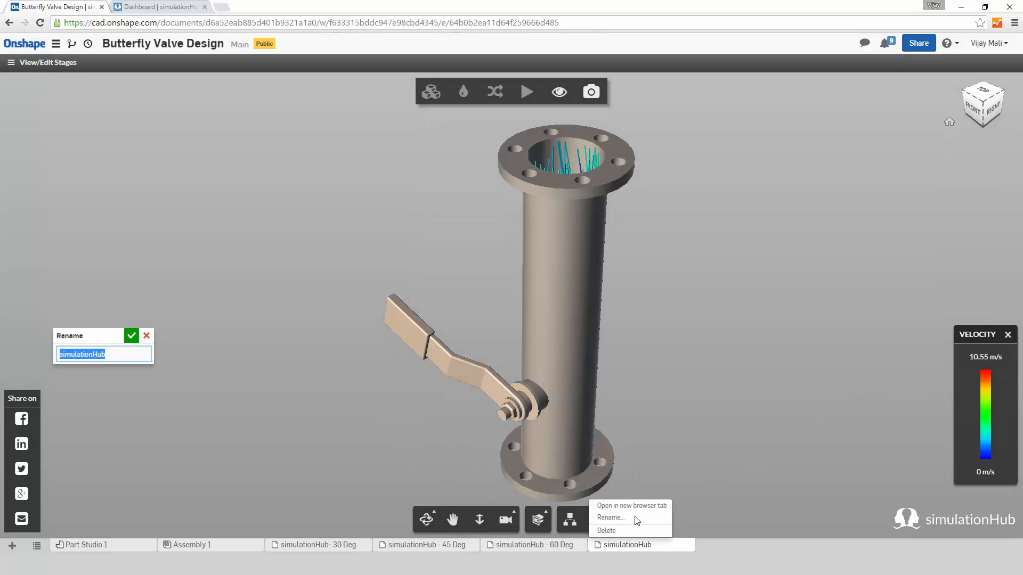
left_click(120, 353)
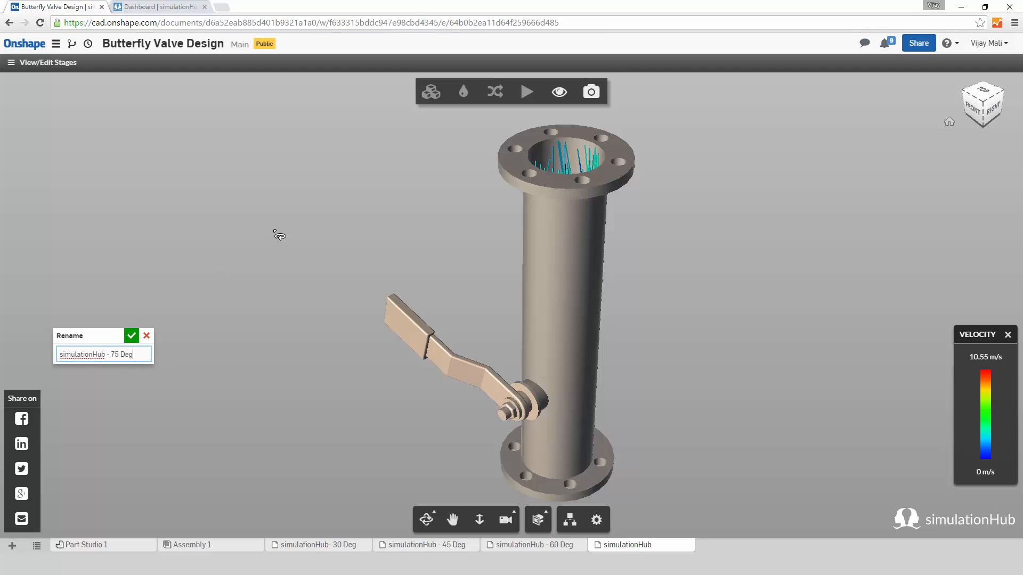
left_click(132, 336)
Step: Inspect the 75 Deg valve model from its lower end and review the 60 Deg and 45 Deg simulations
left_click_drag(298, 323, 561, 377)
scroll(560, 378, "down", 2)
scroll(564, 379, "up", 5)
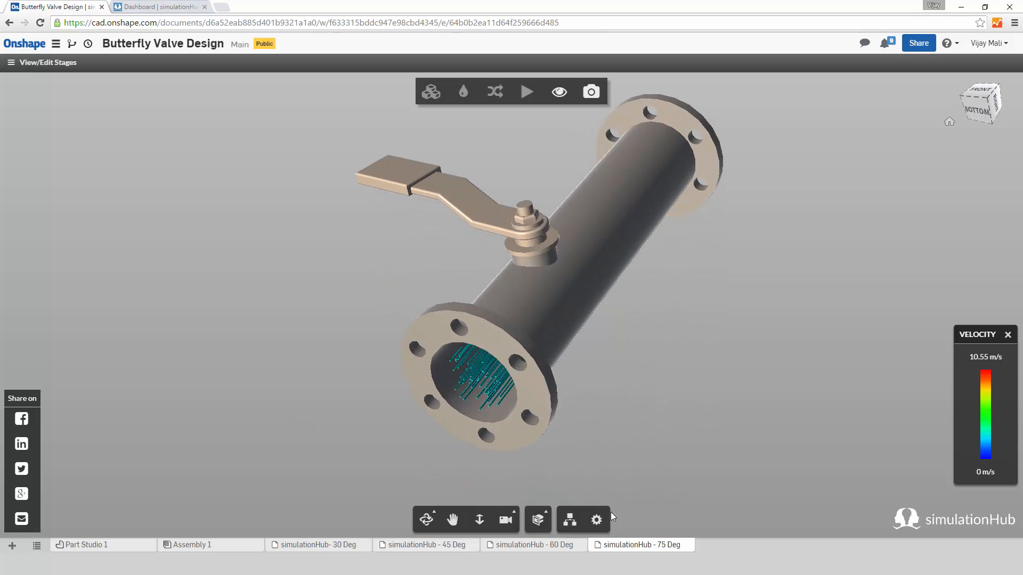
left_click(543, 546)
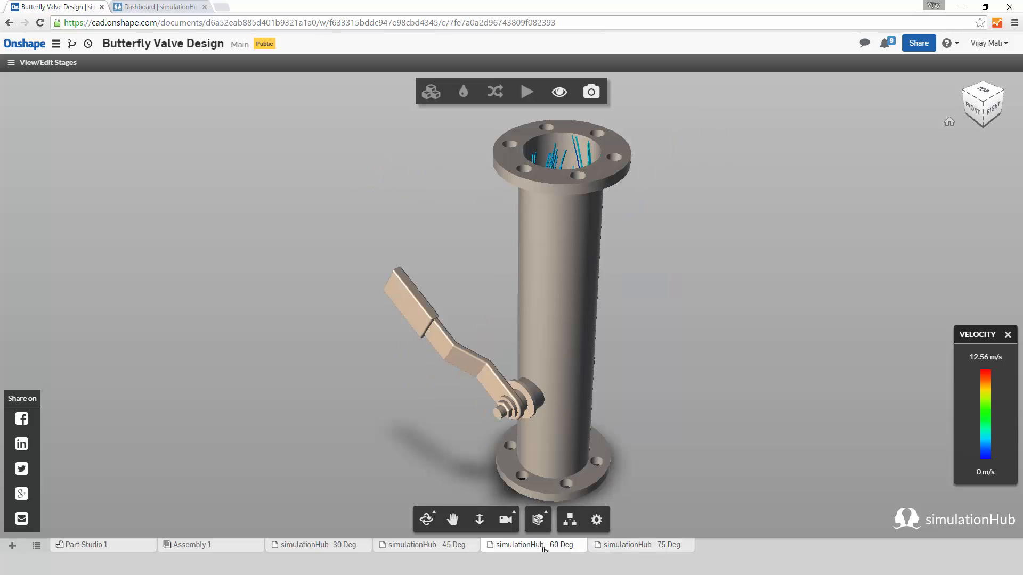
left_click(441, 546)
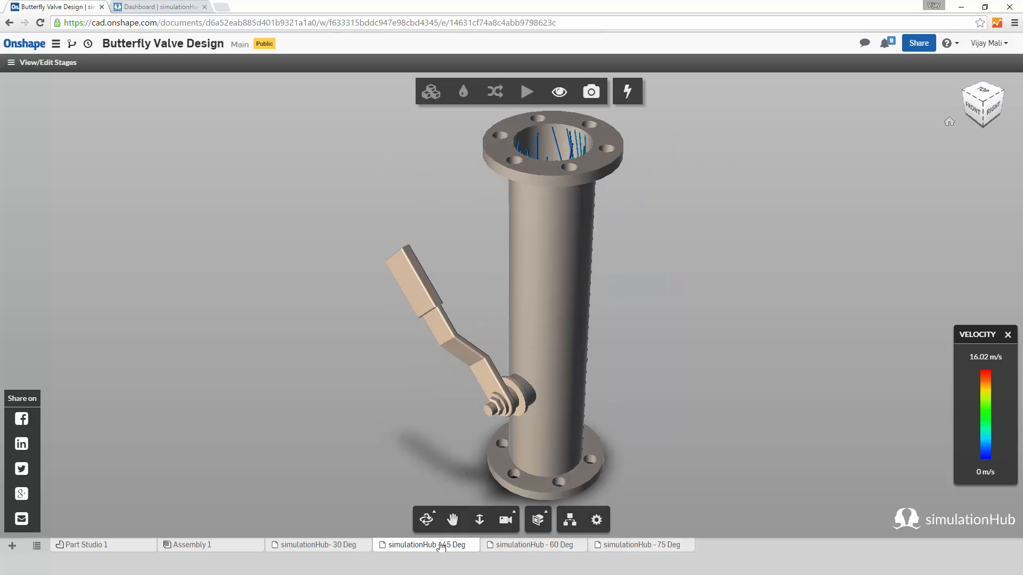
Step: Show the boundary pressure and mass flow values of the 30 Deg simulation and place the table beside the valve
left_click(324, 546)
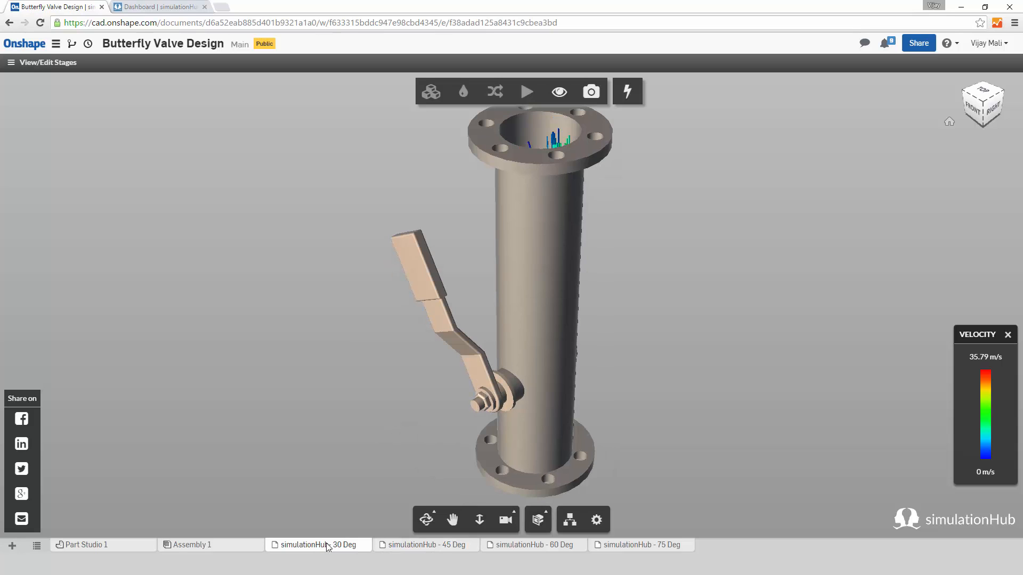
left_click(526, 91)
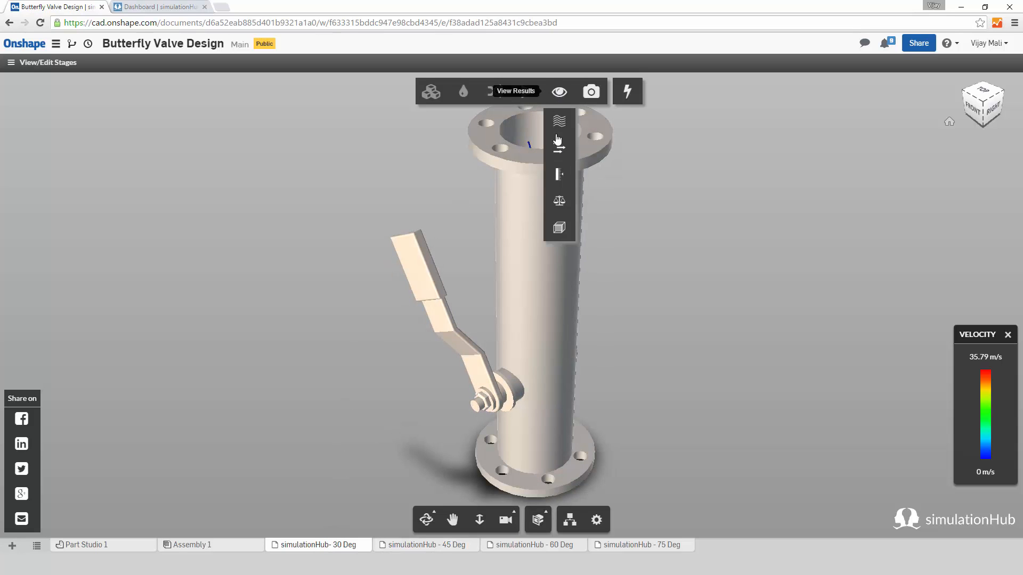
left_click(559, 202)
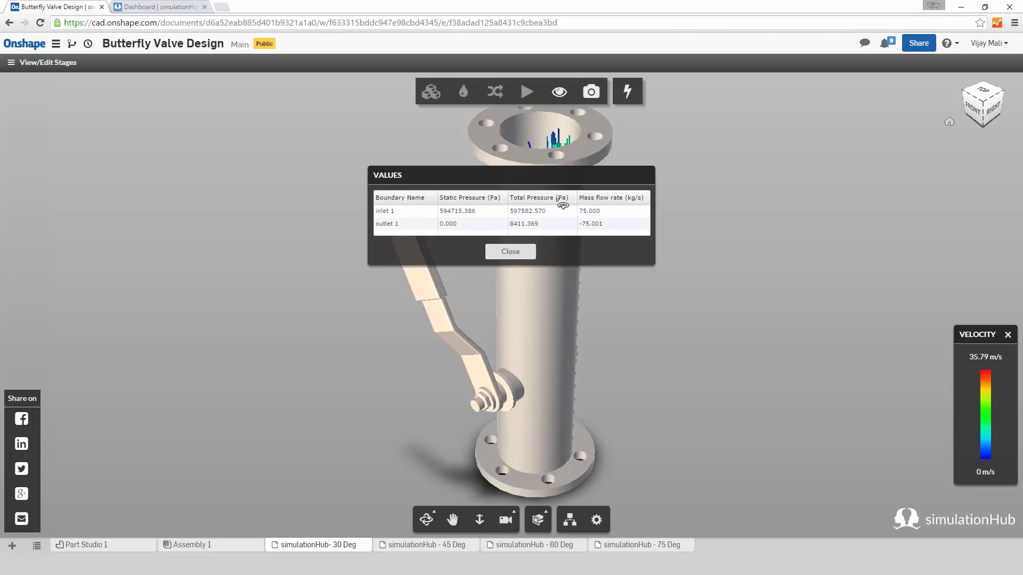
left_click_drag(525, 170, 212, 145)
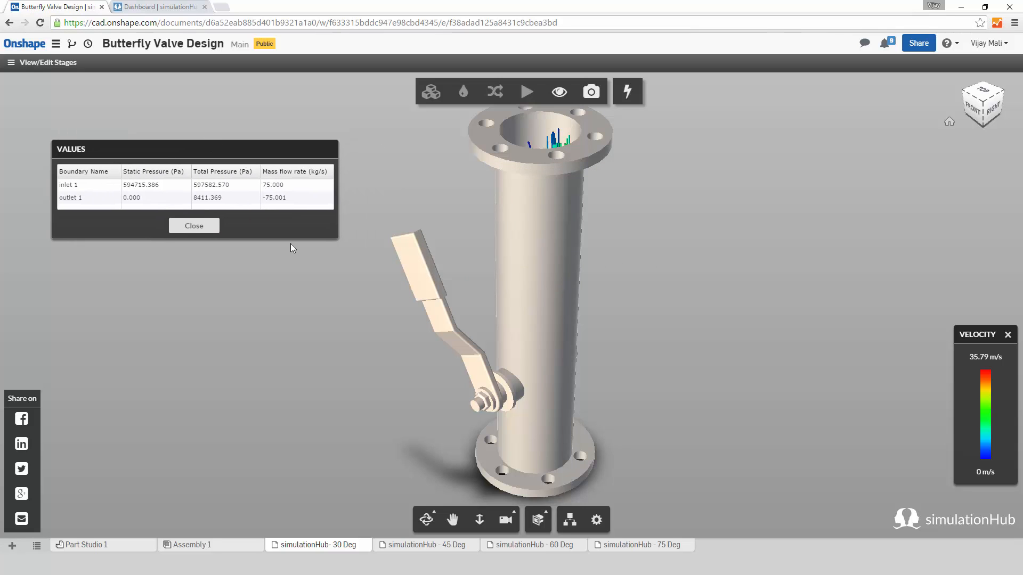
Step: Show the boundary pressure and mass flow values of the 45 Deg simulation and place the table beside the valve
left_click(430, 546)
left_click(559, 94)
left_click(562, 208)
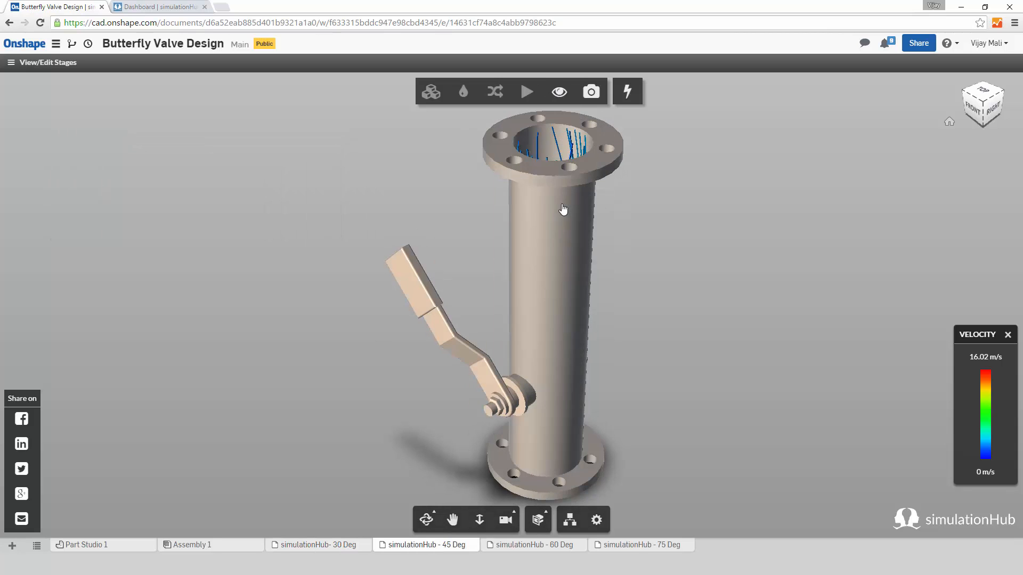
left_click_drag(547, 175, 224, 144)
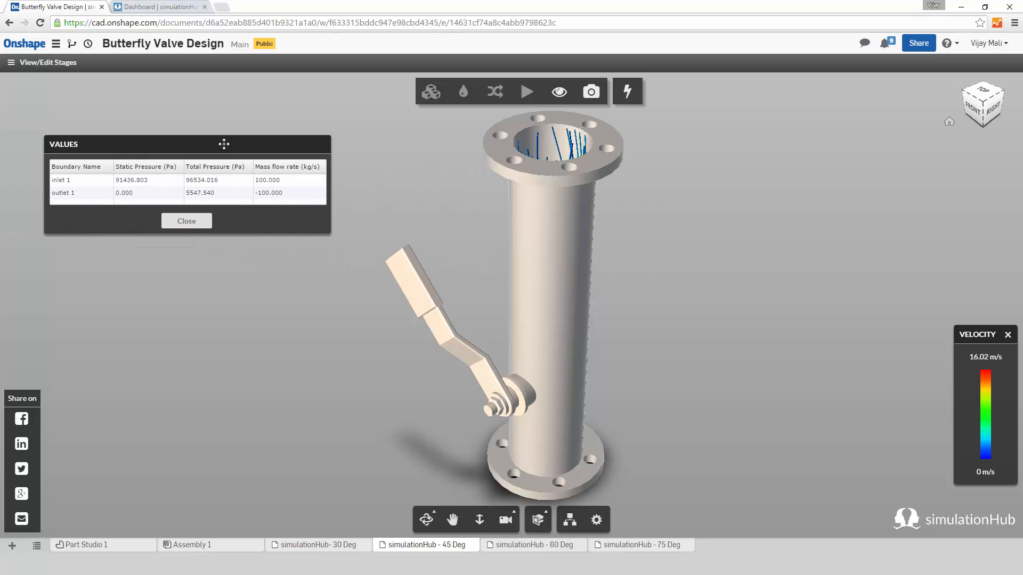
Step: Show the boundary pressure and mass flow values of the 60 Deg simulation and place the table beside the valve
left_click(534, 544)
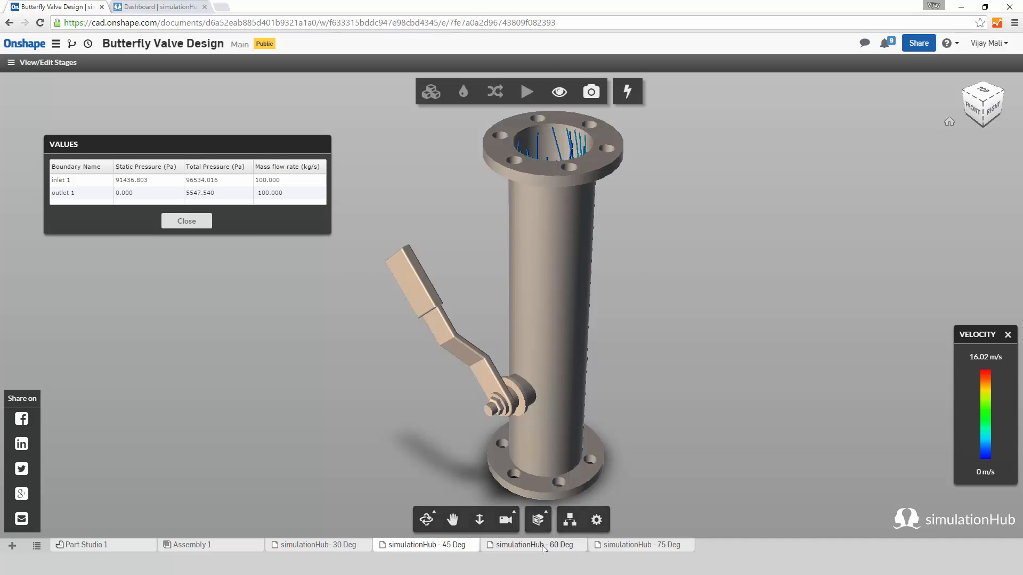
left_click(559, 92)
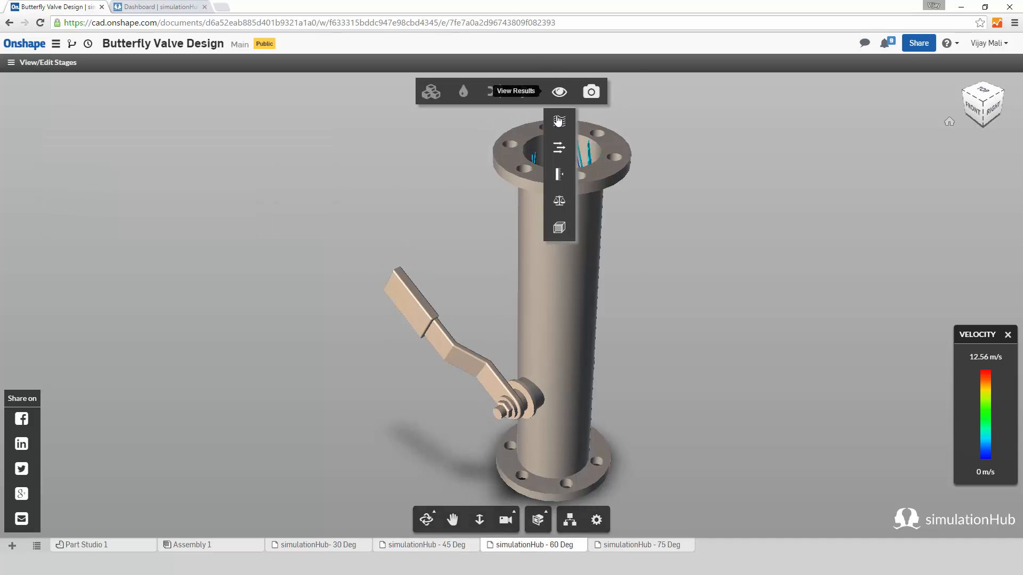
left_click(562, 206)
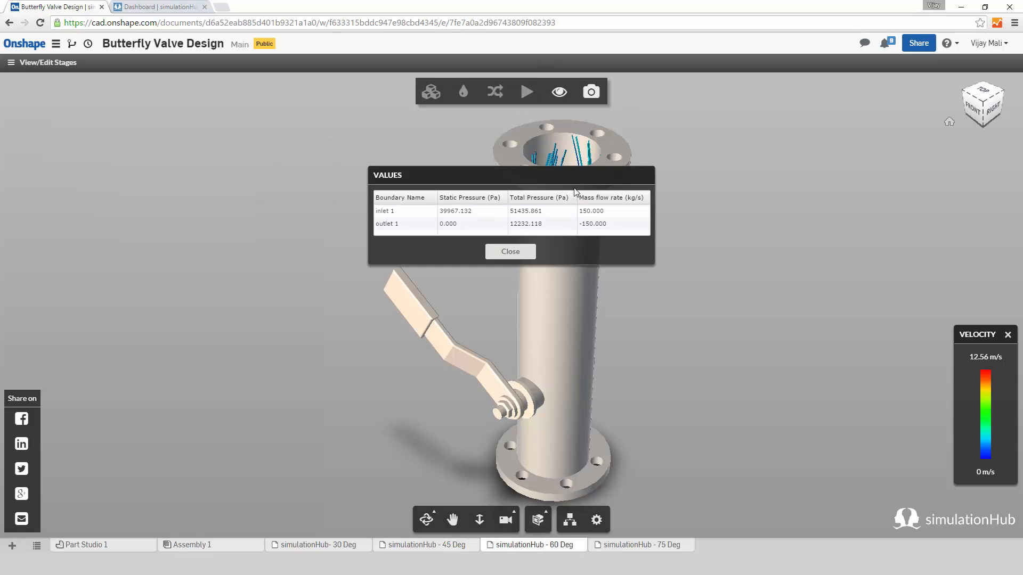
left_click_drag(538, 180, 201, 146)
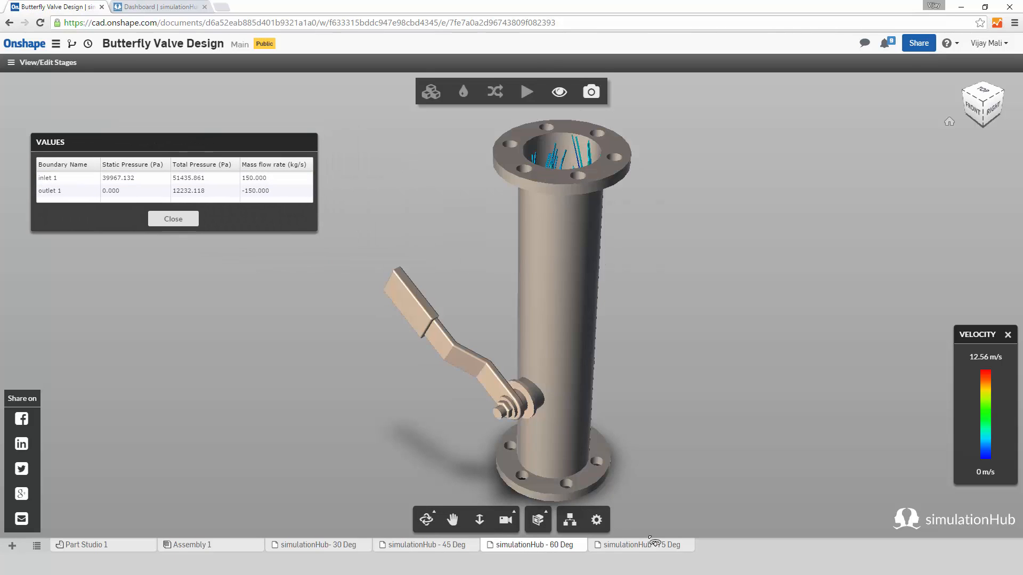
Step: Show the boundary values of the 75 Deg simulation beside the valve and compare them with the 60 Deg values
left_click(670, 545)
left_click(548, 100)
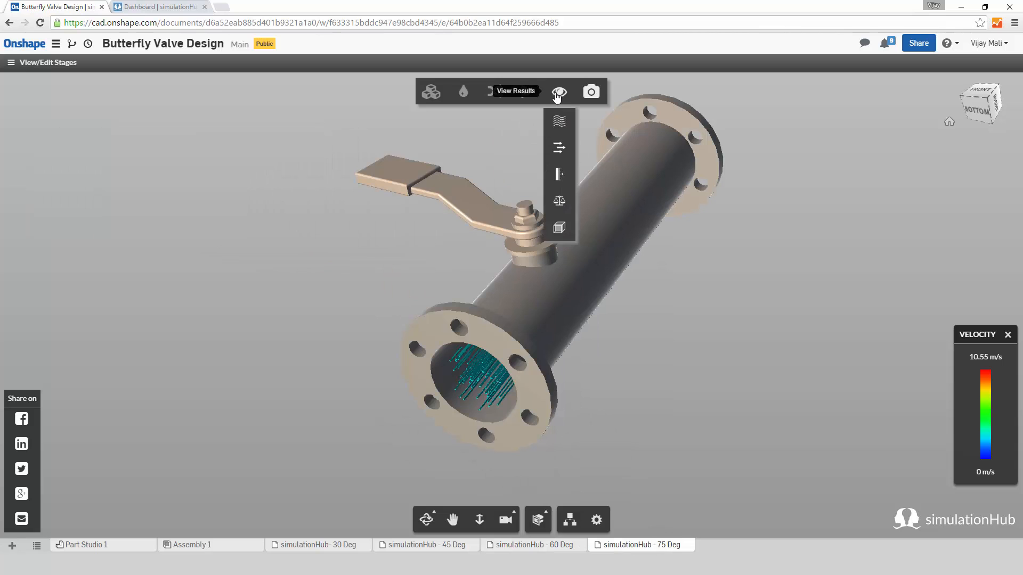
left_click(559, 205)
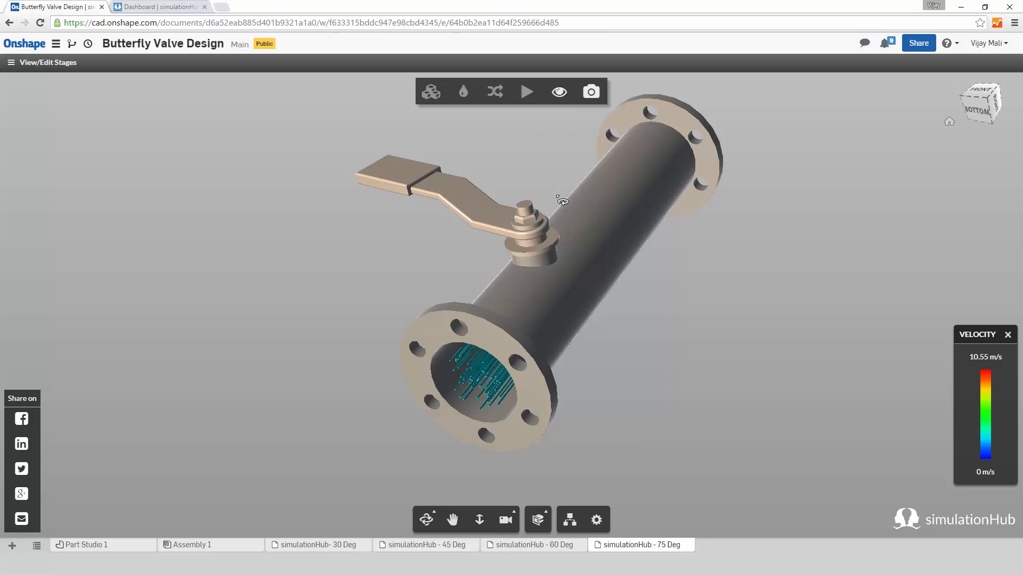
left_click_drag(495, 168, 152, 113)
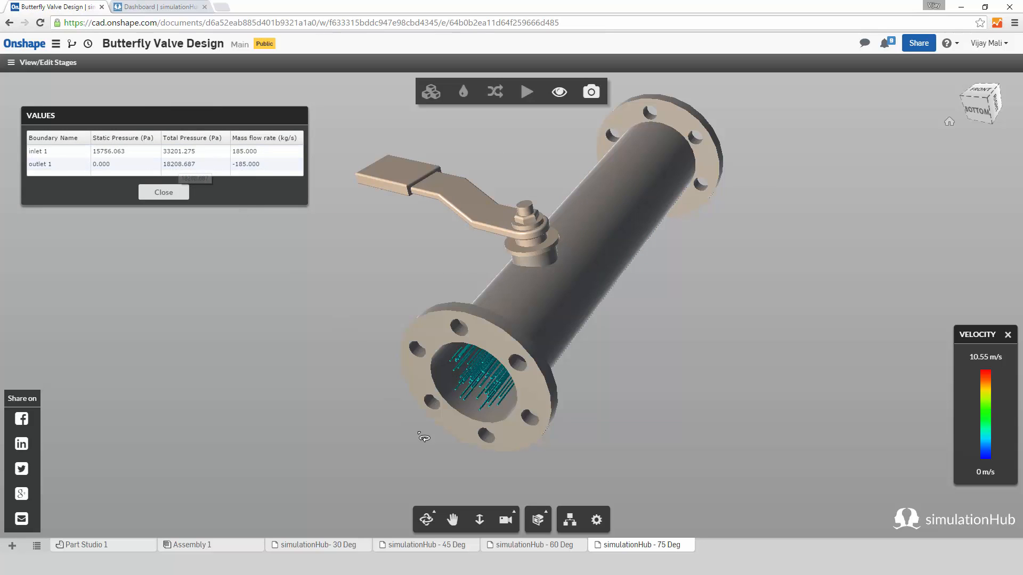
left_click(521, 545)
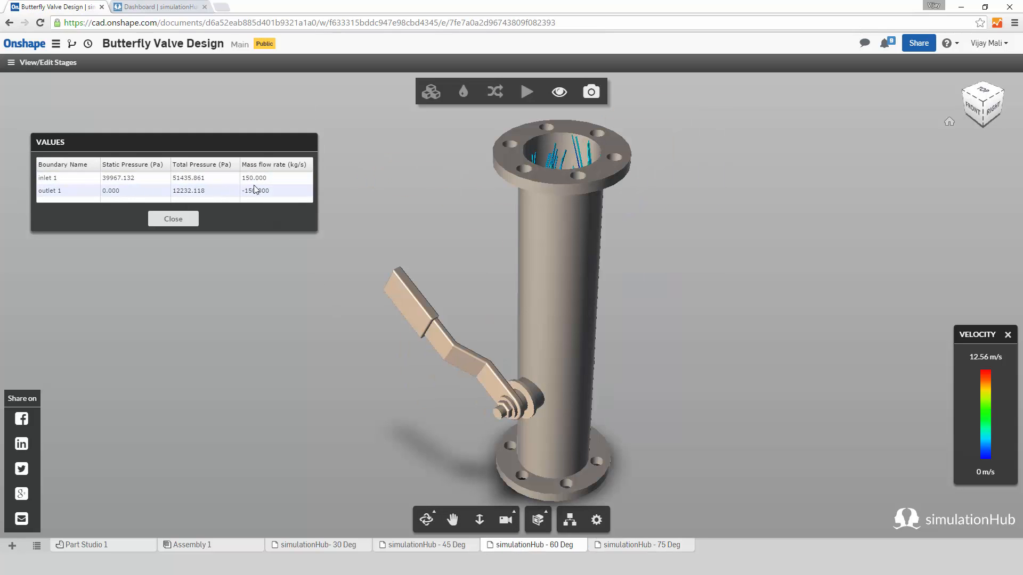
Step: Show the pressure cut section of the 30 Deg simulation at Z position 10 and turn it to face the valve disc
left_click(408, 546)
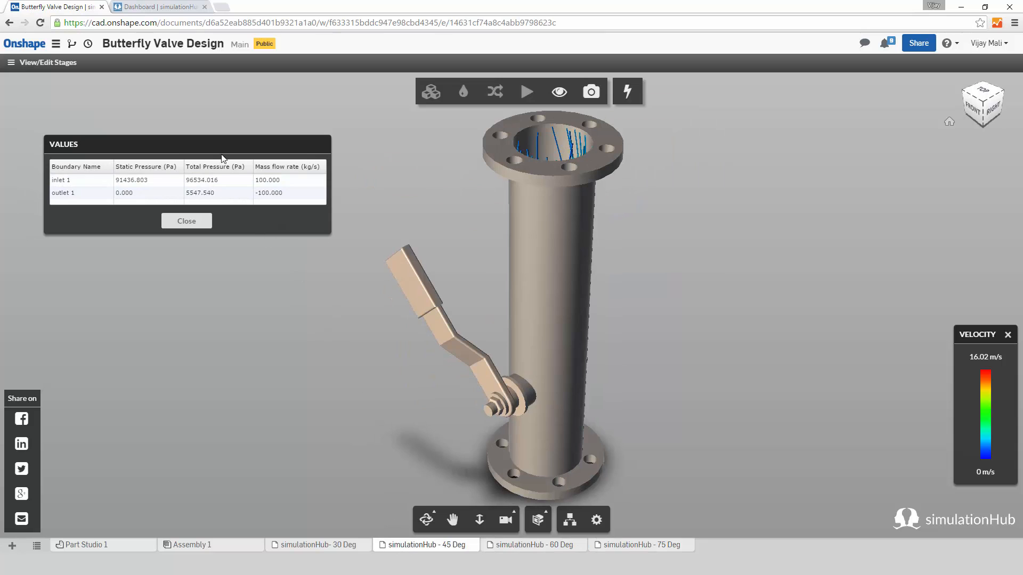
left_click(330, 546)
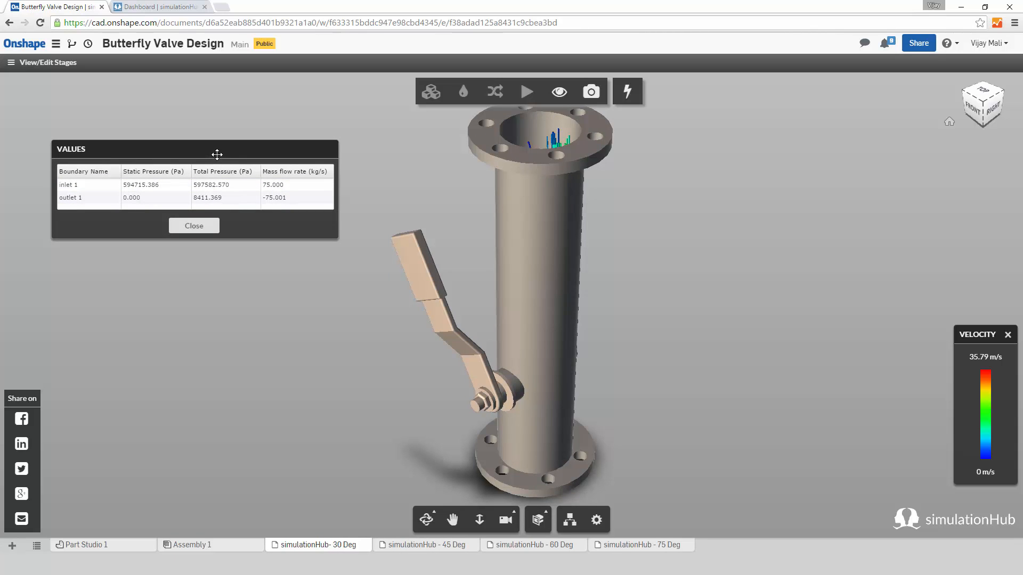
left_click(559, 91)
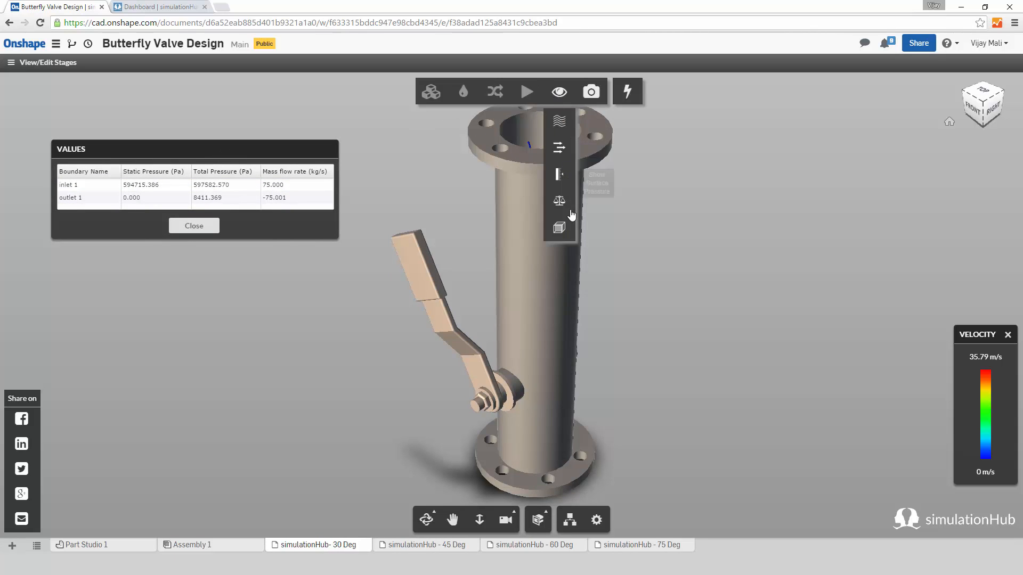
left_click(559, 229)
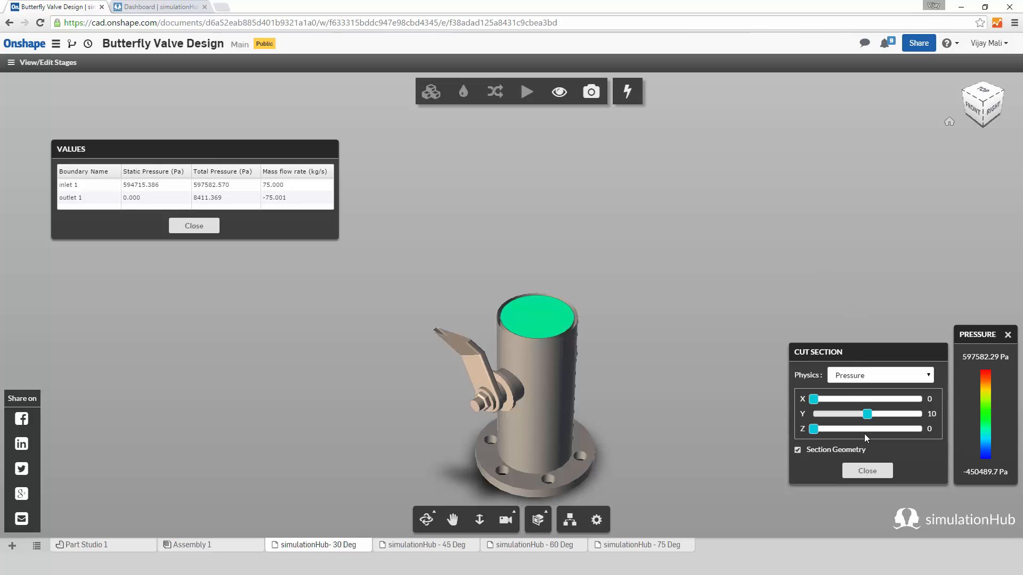
left_click(867, 430)
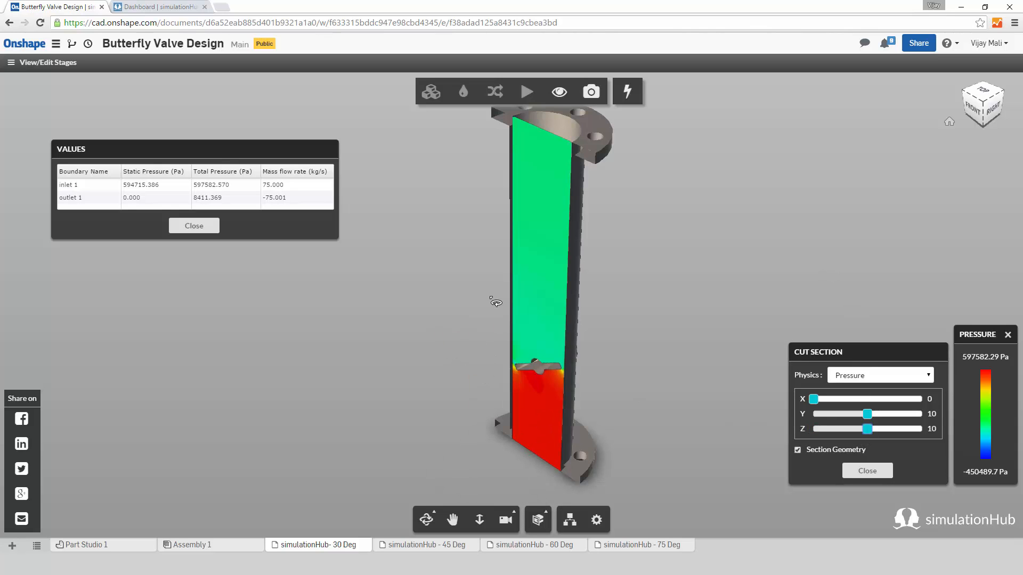
left_click_drag(454, 308, 709, 374)
scroll(569, 365, "up", 3)
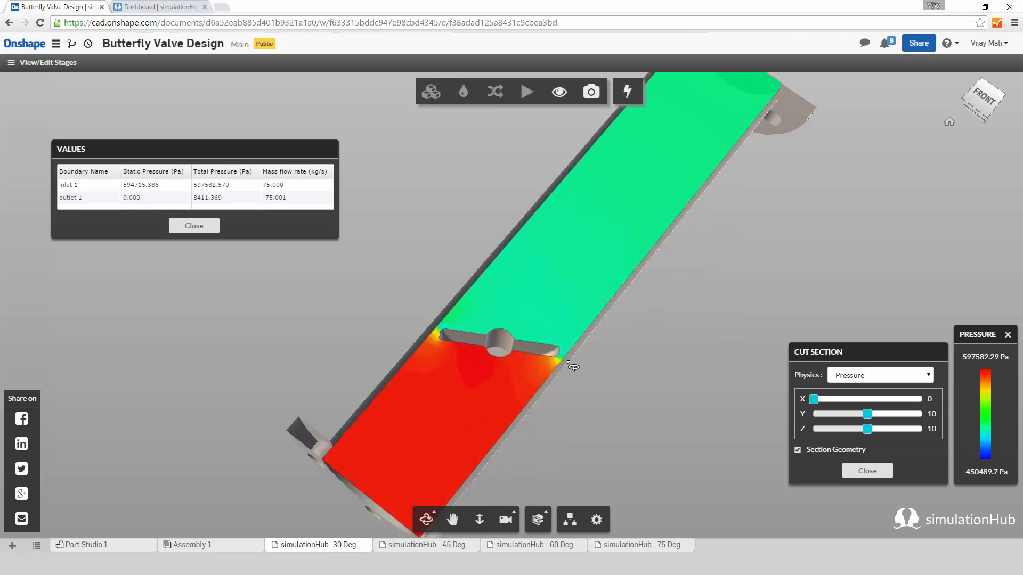
Step: Show the pressure cut section of the 45 Deg simulation at Z position 9 and view it around the disc
left_click(426, 545)
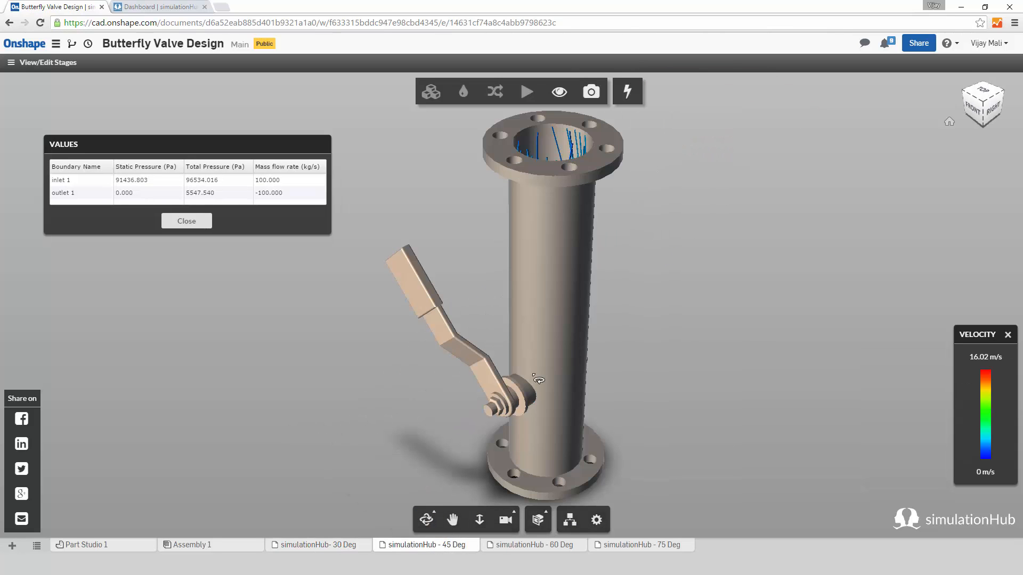
left_click(559, 91)
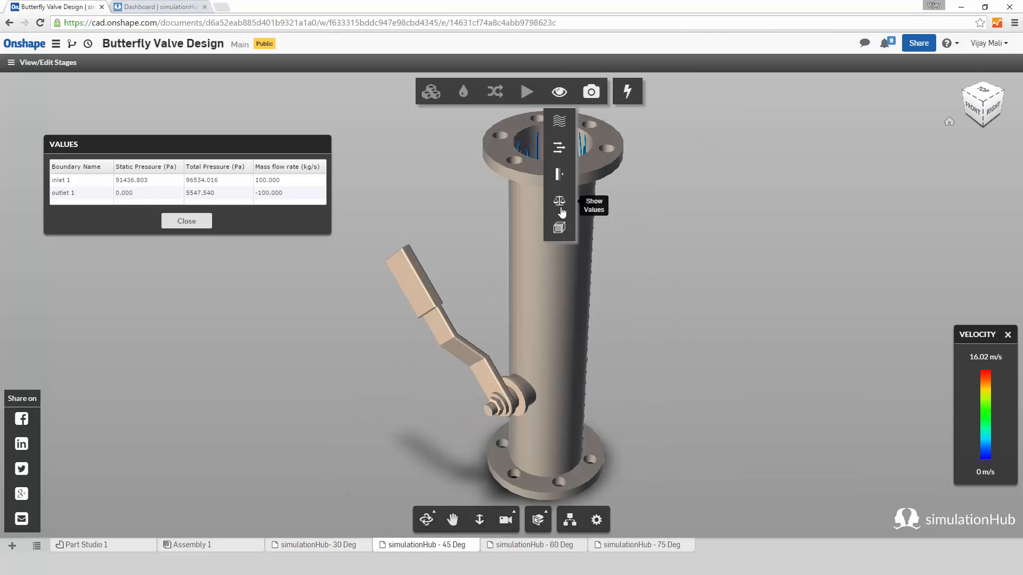
left_click(559, 229)
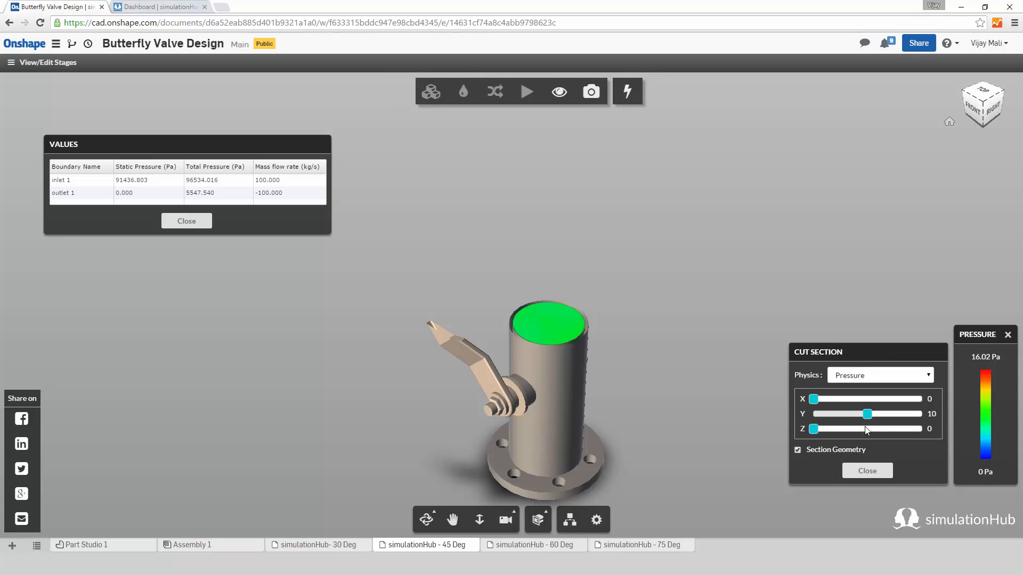
left_click(866, 429)
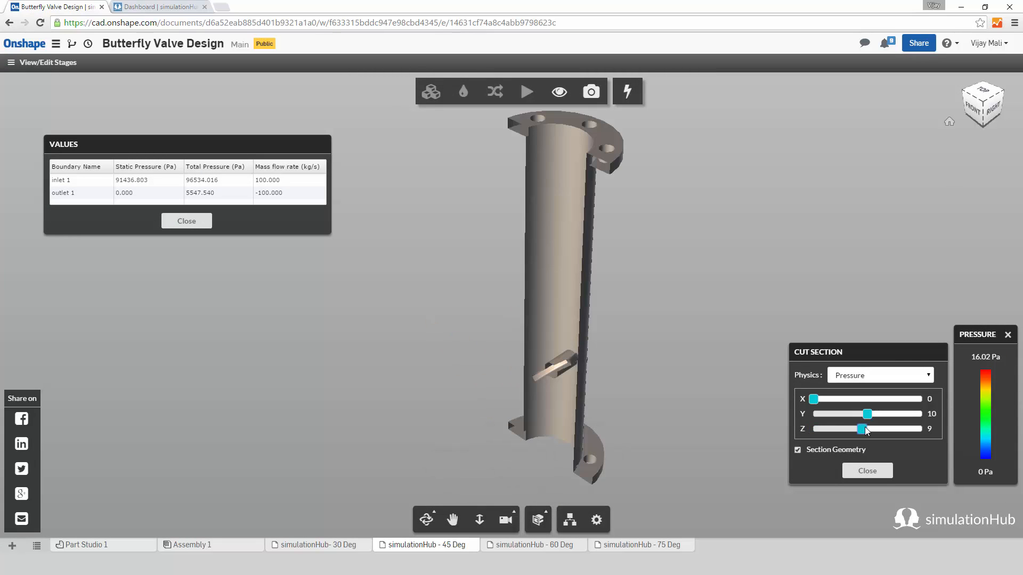
left_click_drag(507, 347, 602, 320)
scroll(452, 346, "up", 3)
scroll(452, 346, "down", 2)
Step: Show the pressure cut section of the 60 Deg simulation at Z position 10 and view it close to the disc
left_click(565, 546)
left_click(559, 91)
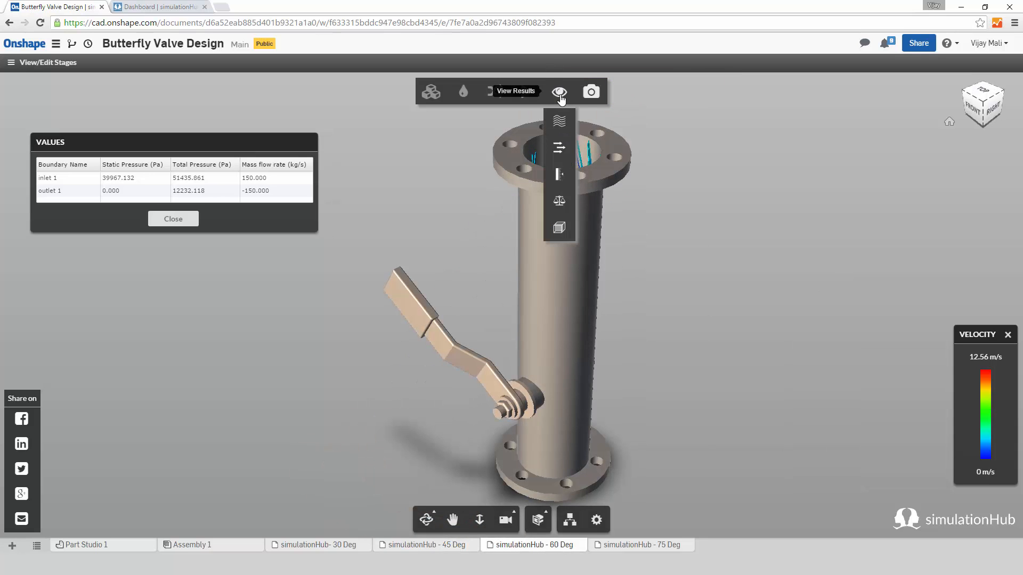
left_click(560, 228)
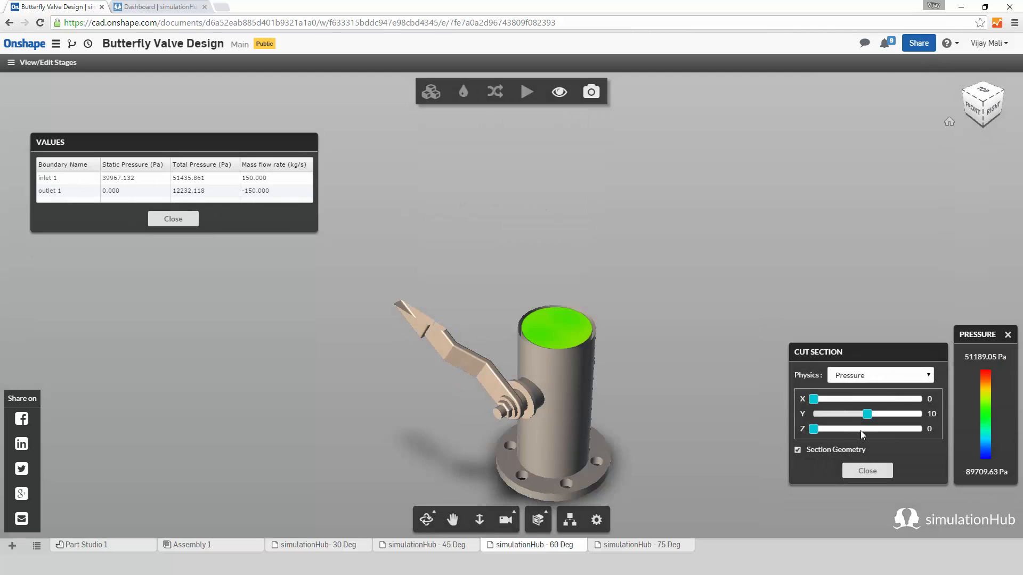
left_click(867, 429)
right_click_drag(500, 320, 470, 368)
scroll(470, 367, "up", 10)
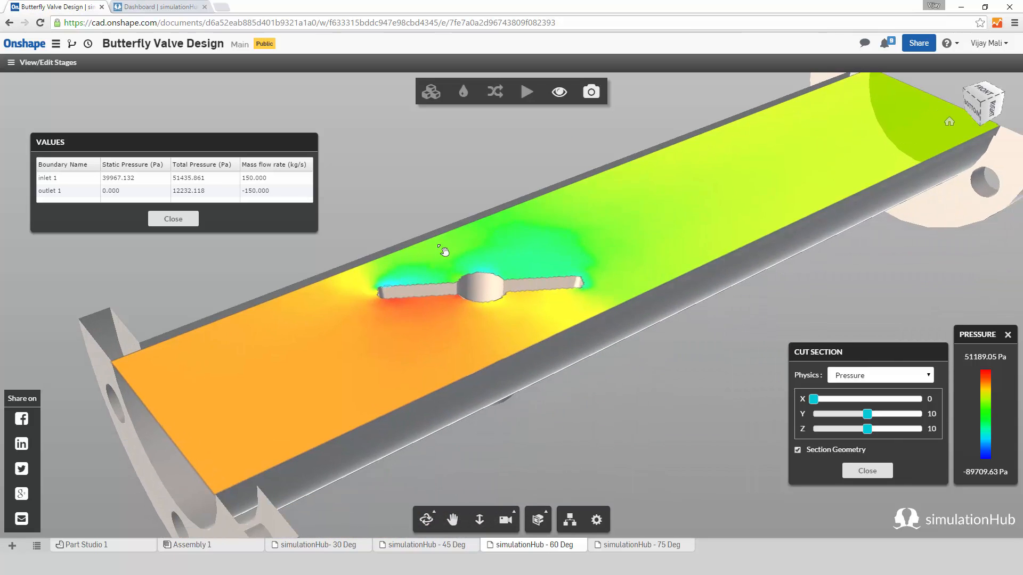
right_click_drag(507, 334, 523, 367)
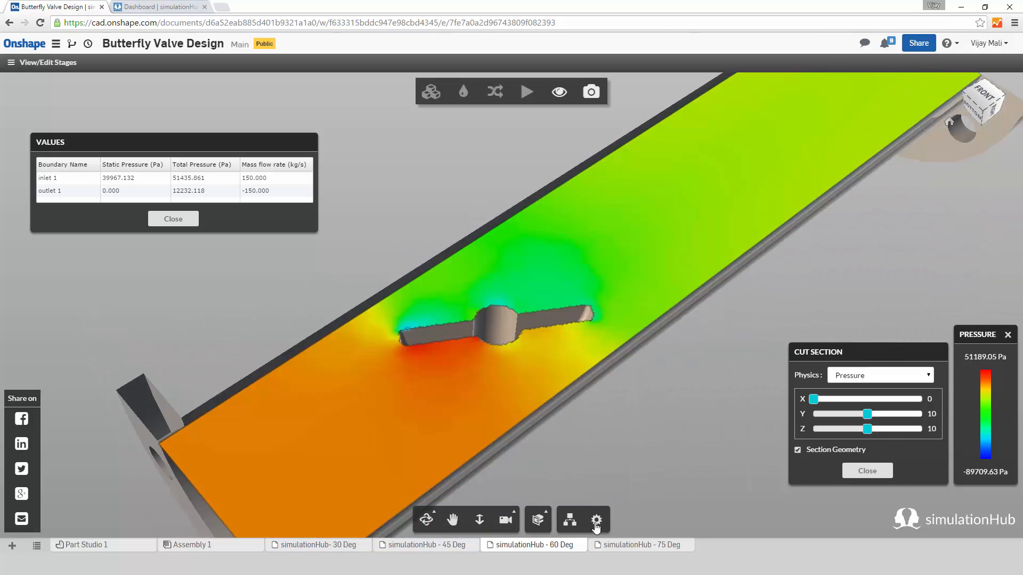
Step: Show the pressure cut section of the 75 Deg simulation at Z position 10 and view it close to the disc
left_click(656, 548)
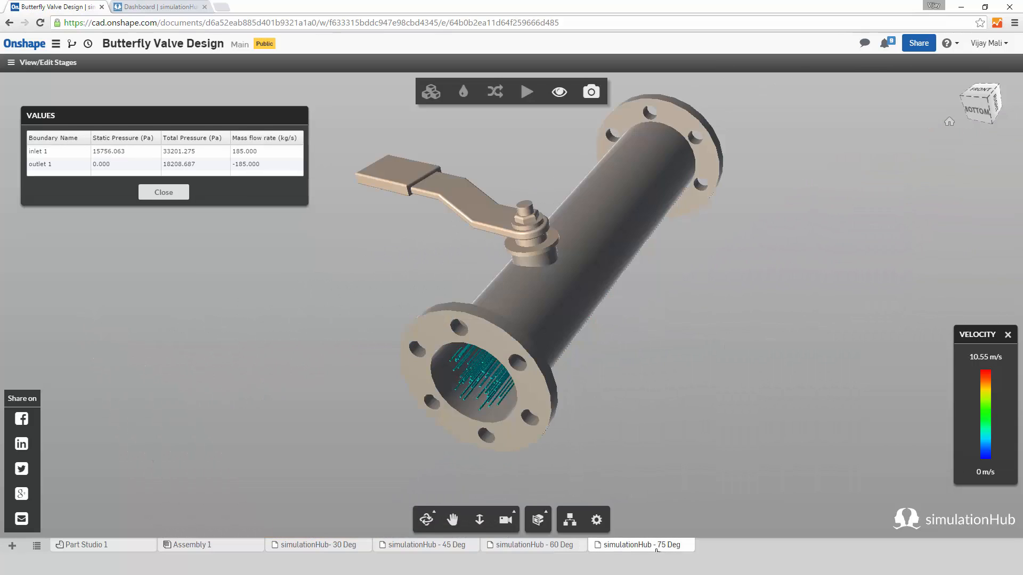
left_click(559, 92)
left_click(559, 228)
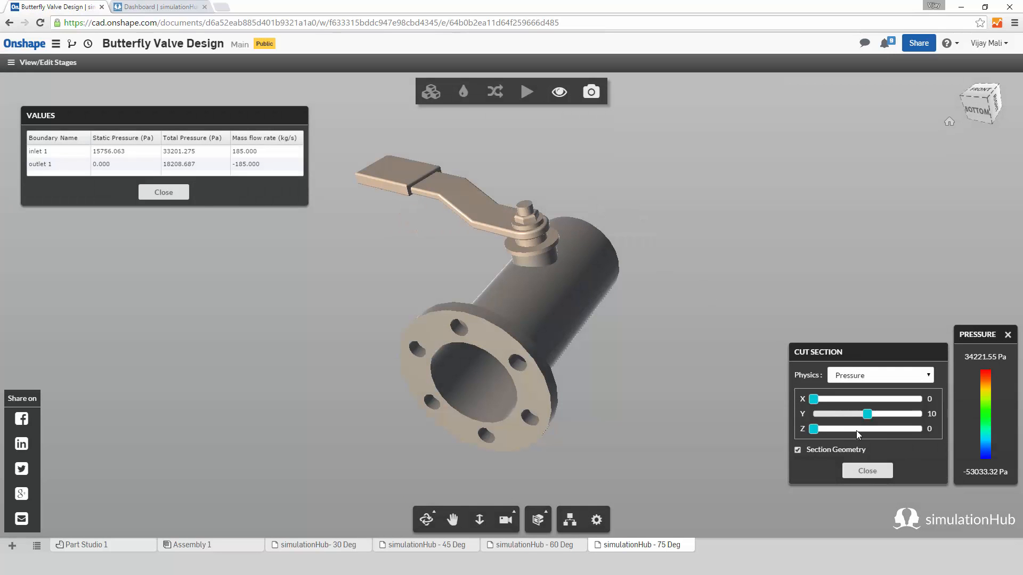
left_click(867, 429)
left_click_drag(628, 267, 602, 315)
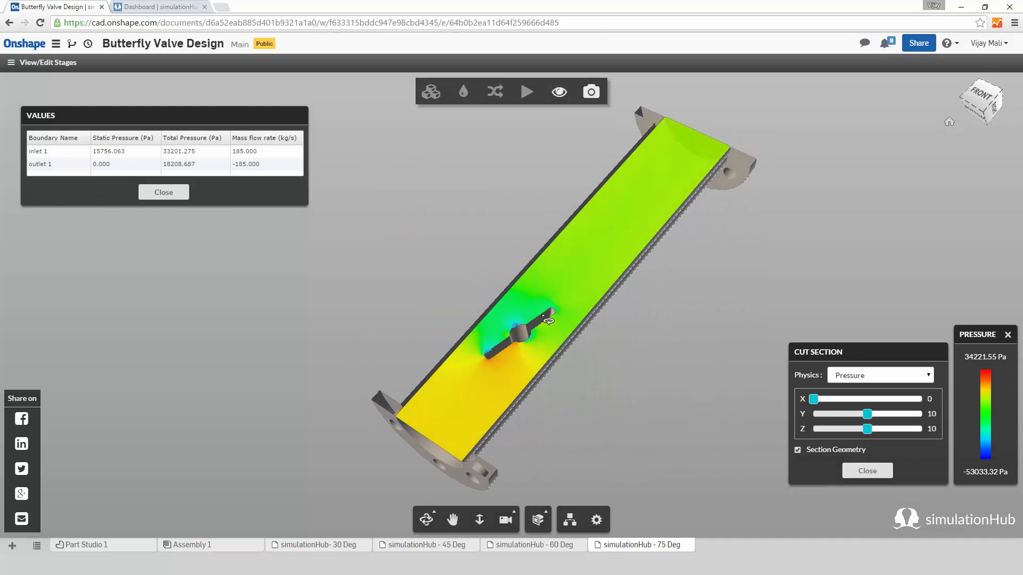
scroll(544, 318, "up", 3)
scroll(544, 318, "up", 1)
middle_click_drag(696, 281, 699, 265)
left_click_drag(699, 264, 700, 261)
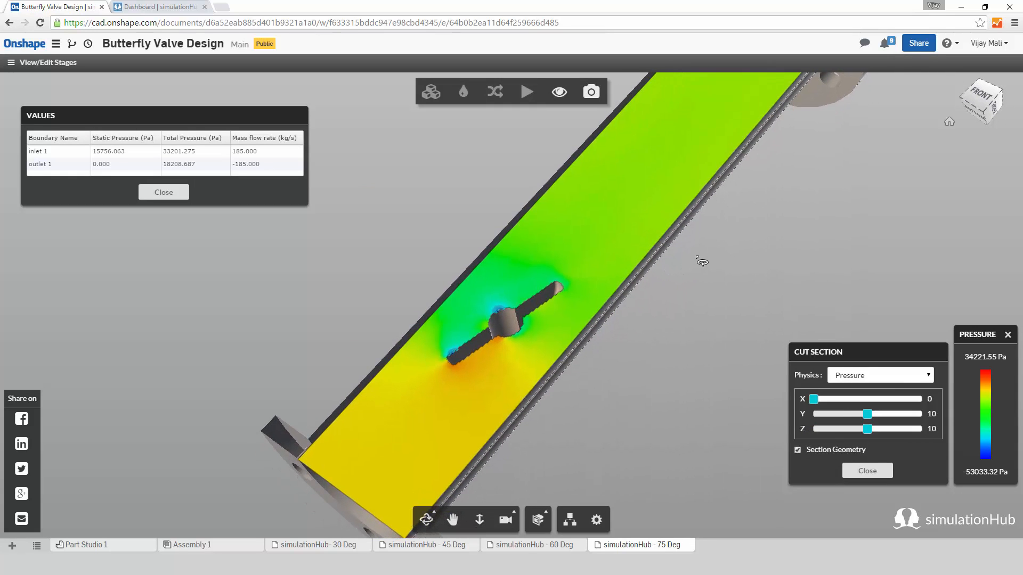
Step: Compare the pressure cut sections of the 60 Deg and 45 Deg simulations with the whole pipe in view
left_click(562, 545)
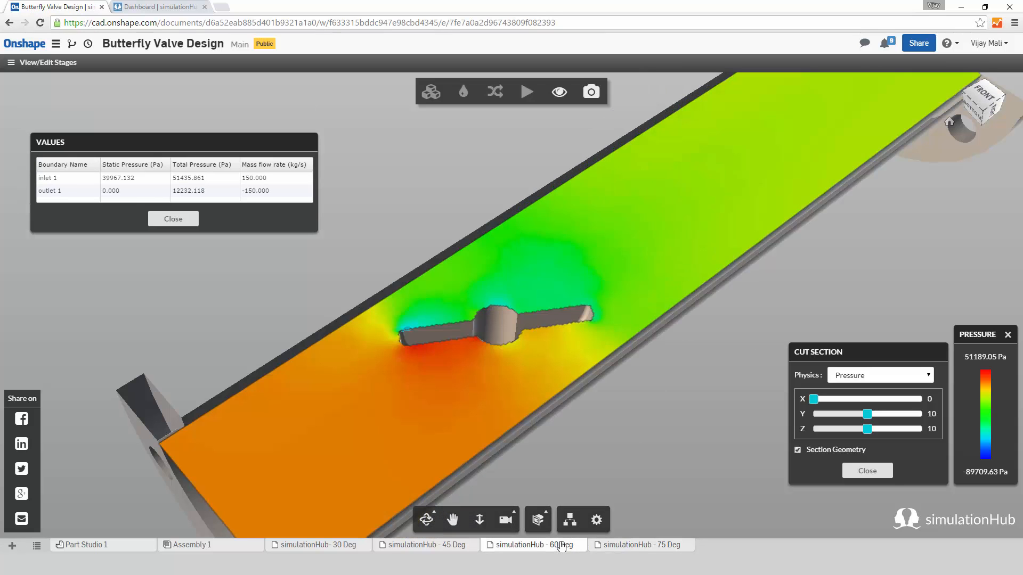
scroll(617, 304, "down", 4)
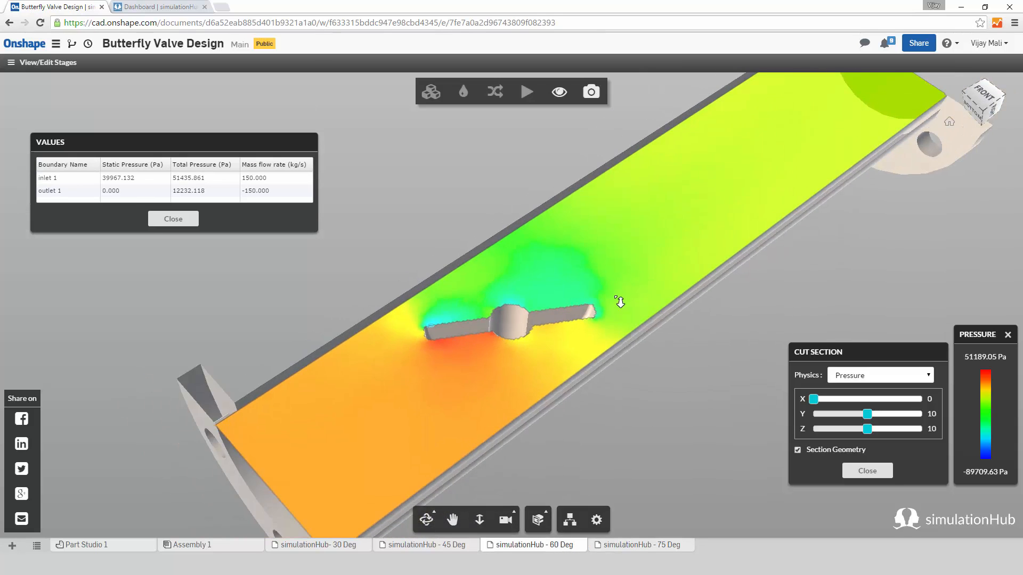
left_click_drag(651, 347, 671, 329)
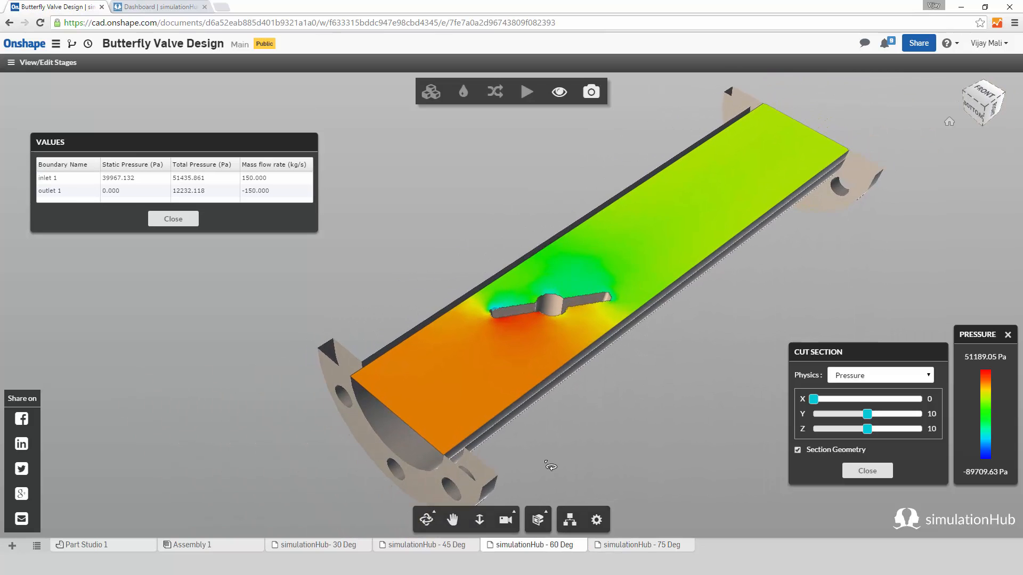
left_click(434, 545)
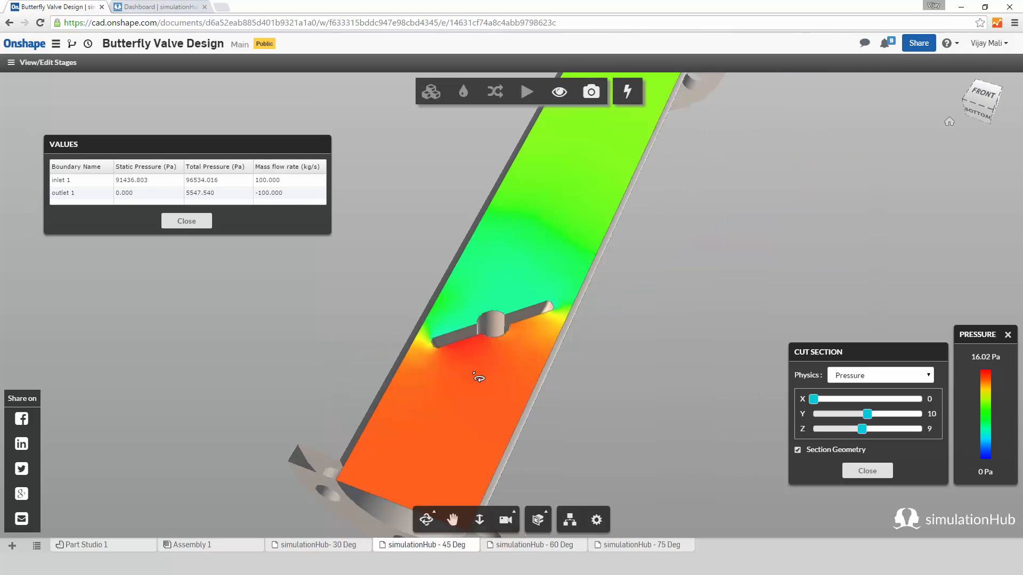
left_click_drag(528, 238, 522, 311)
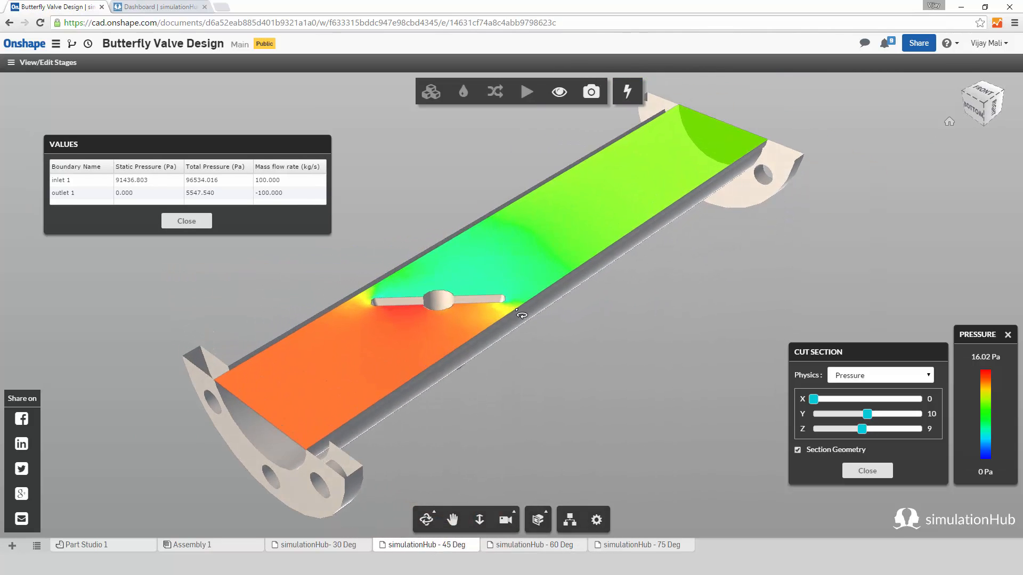
Step: Inspect the pressure section of the 30 Deg simulation along the whole pipe and switch its cut section to velocity
left_click(329, 545)
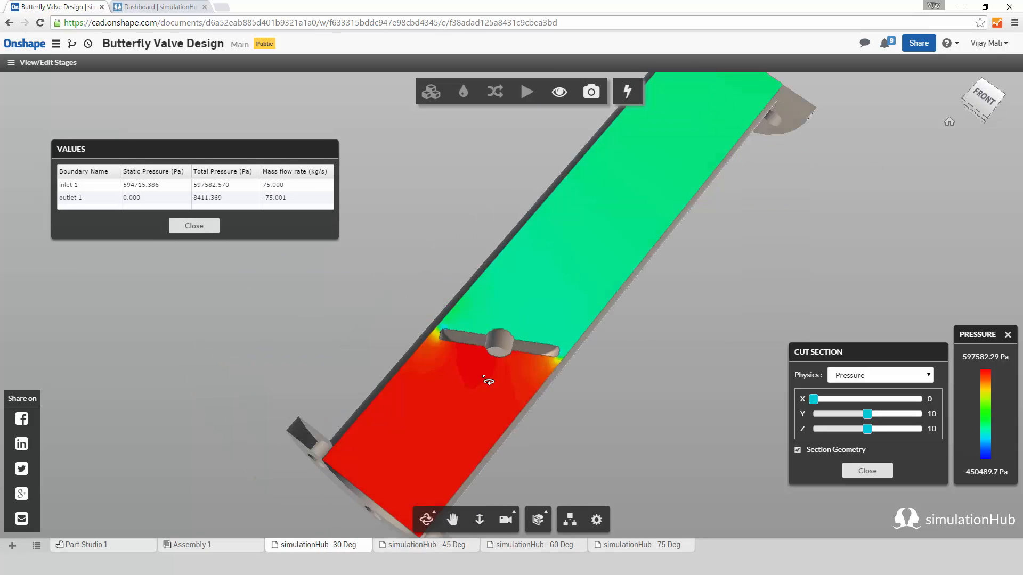
left_click_drag(570, 261, 603, 288)
left_click(870, 376)
left_click(865, 399)
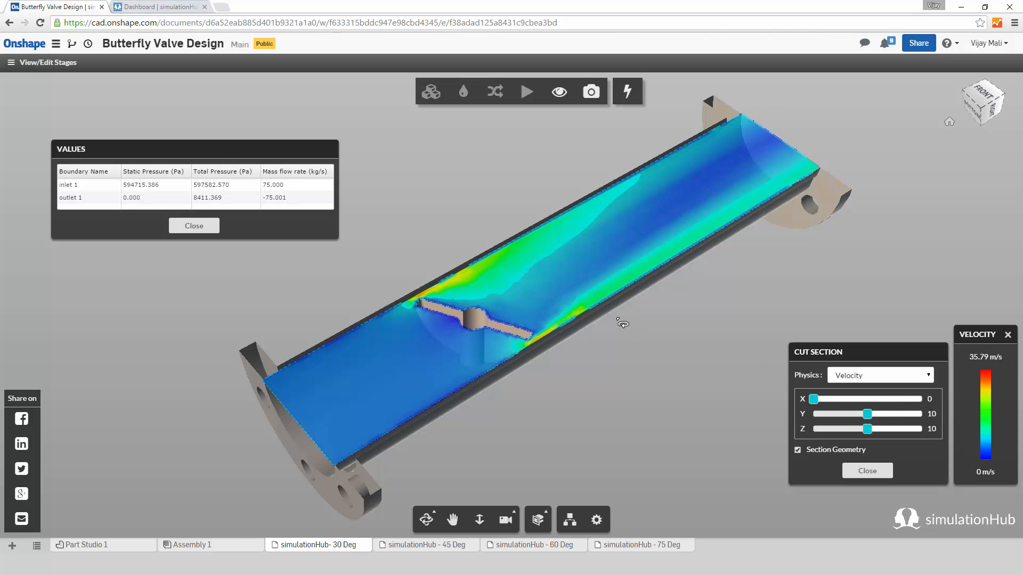
Step: Switch the cut sections of the 45 Deg and 60 Deg simulations from pressure to velocity
left_click(404, 545)
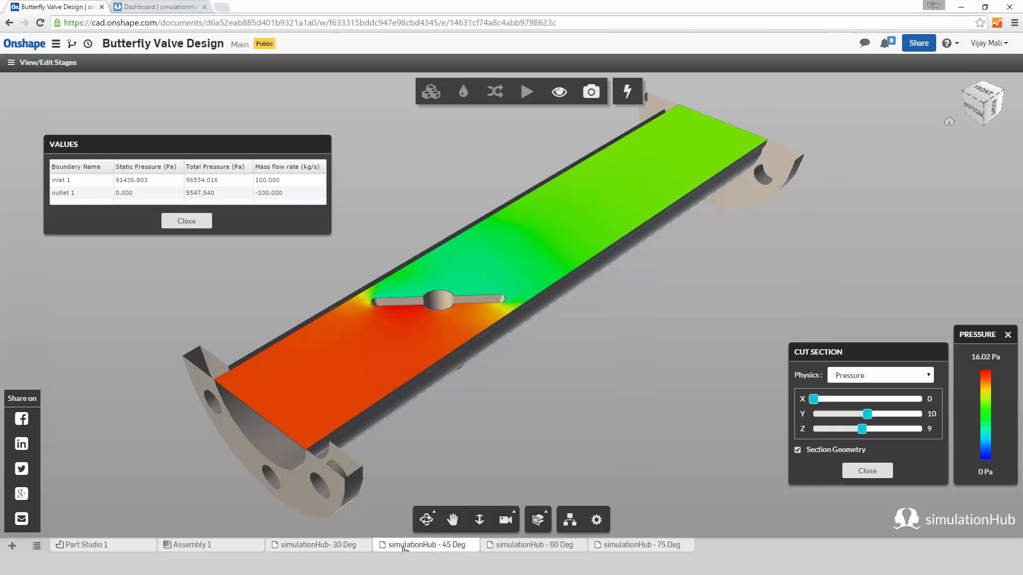
left_click(861, 384)
left_click(883, 398)
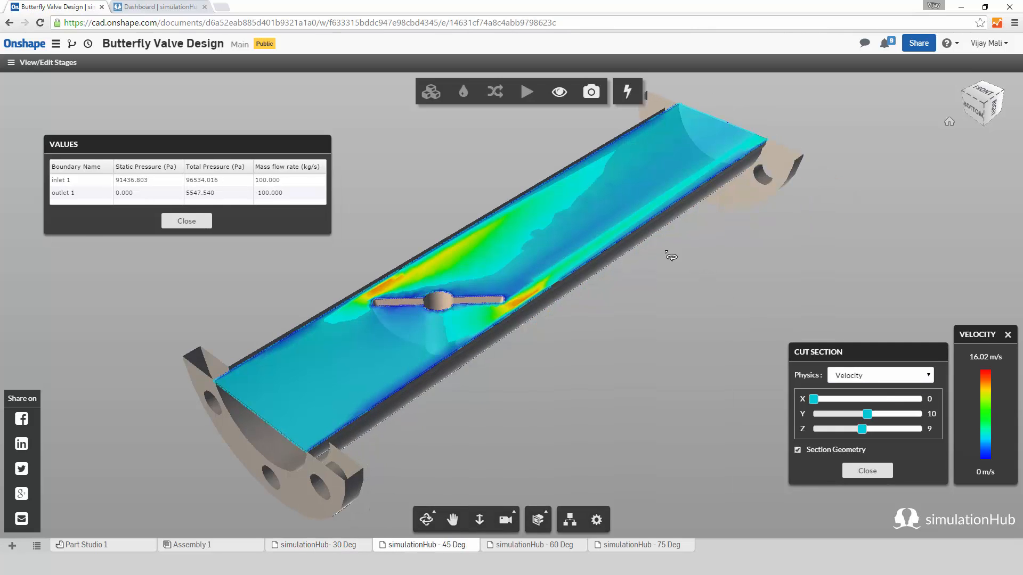
left_click(514, 546)
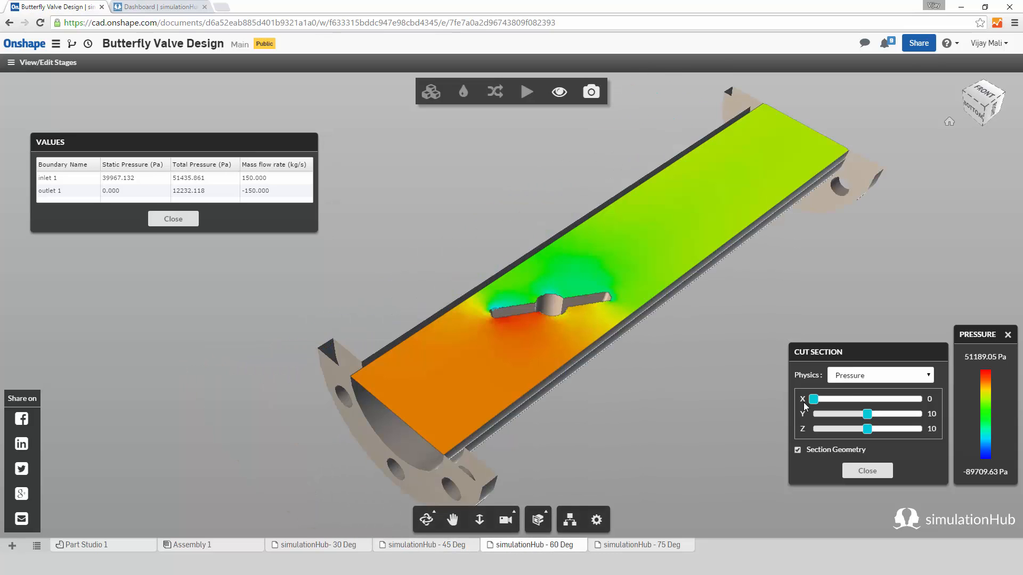
left_click(880, 375)
left_click(873, 397)
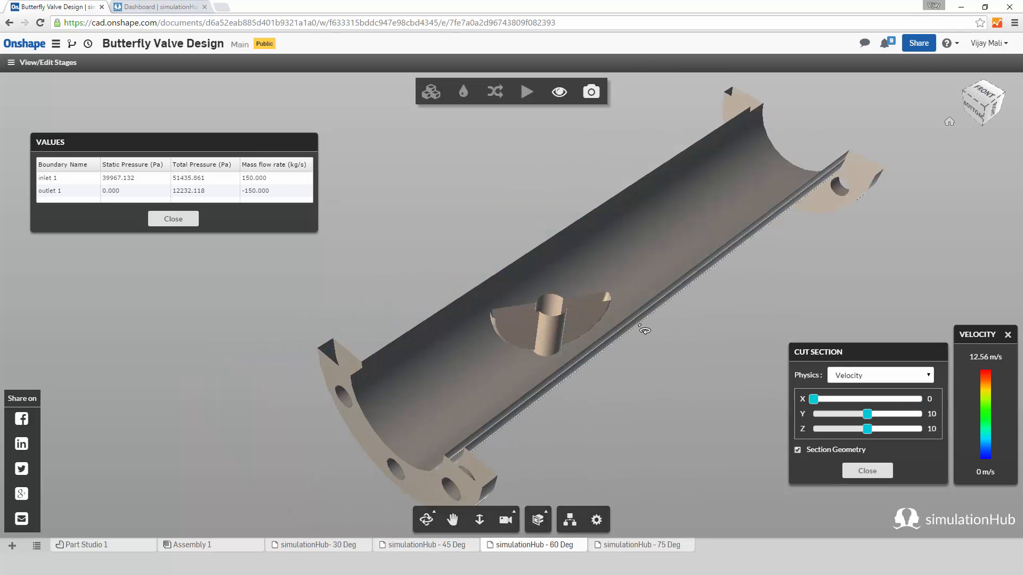
Step: Switch the cut section of the 75 Deg simulation to velocity and inspect the flow around the disc
left_click(629, 545)
left_click(880, 375)
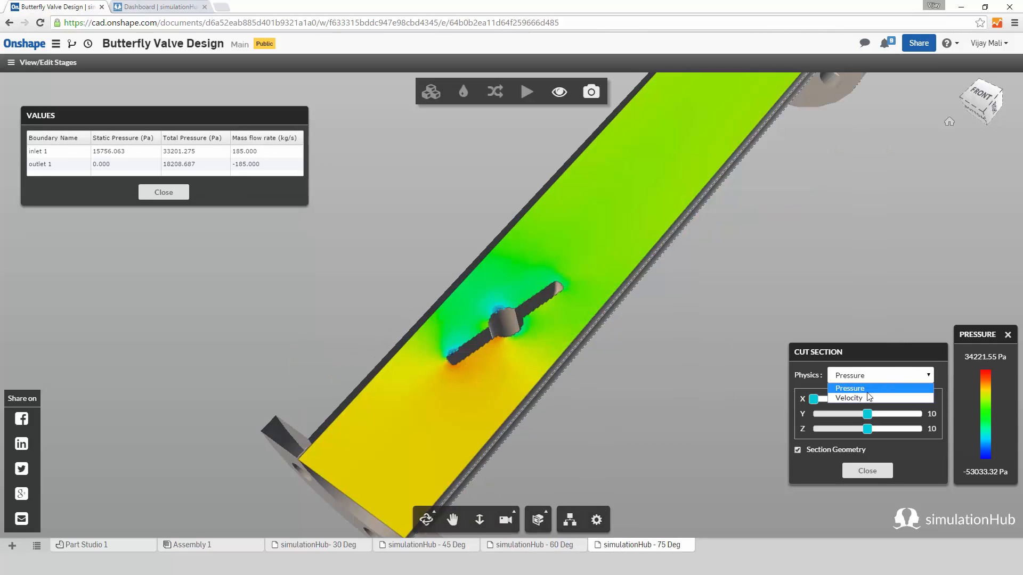
left_click(850, 397)
mouse_move(559, 324)
left_mouse_down()
mouse_move(696, 188)
mouse_move(740, 246)
left_mouse_up()
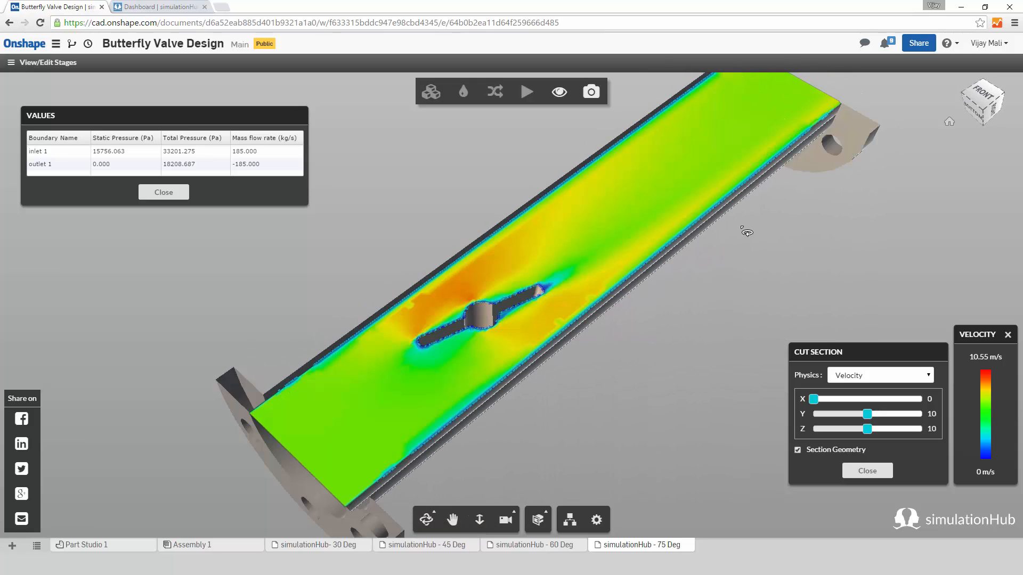